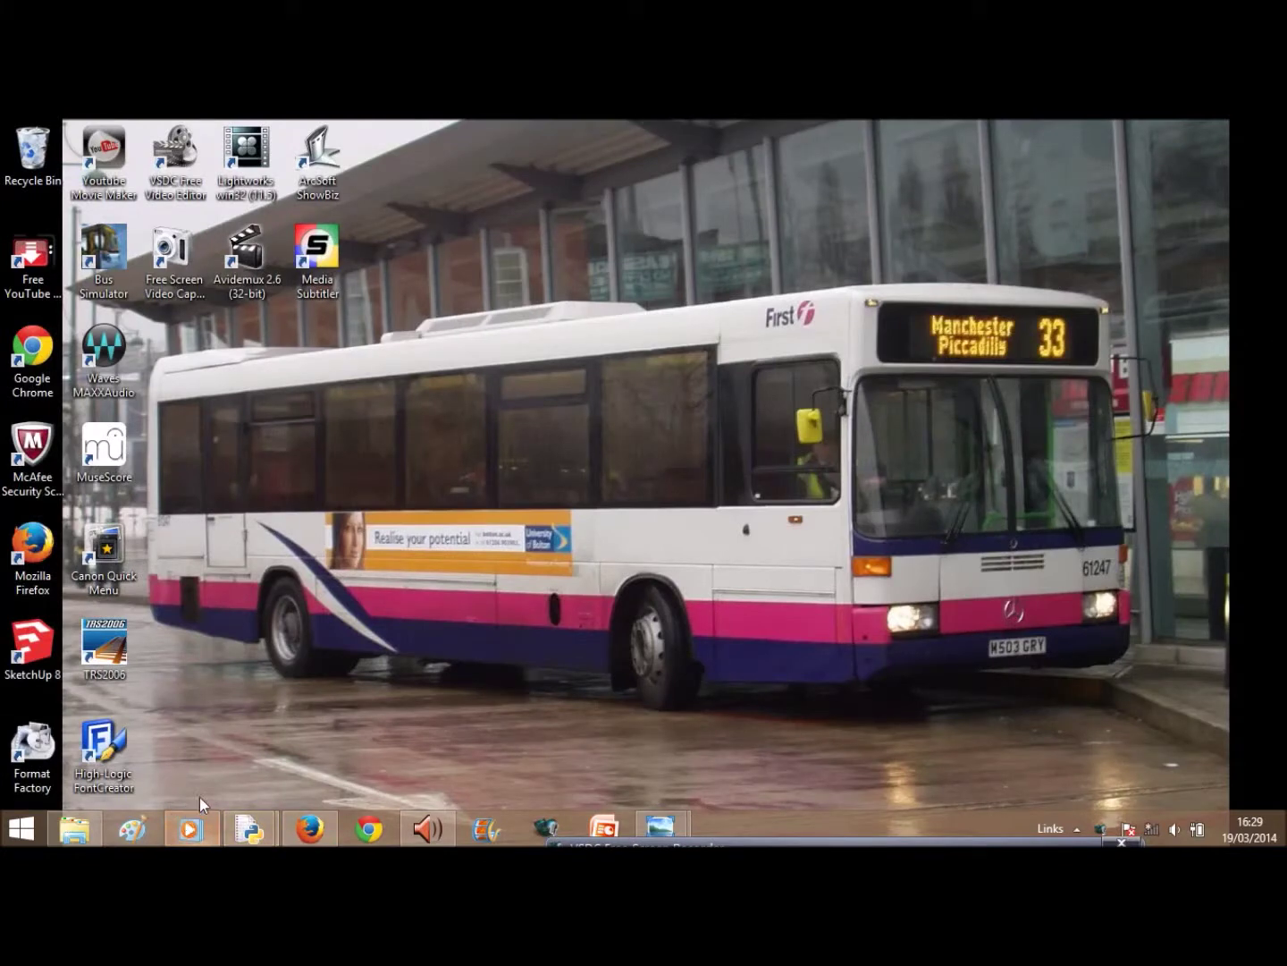
- Open the witchway 63 plate image from the B9TLs folder inside the Volvo folder
{"action": "left_click", "coordinate": [75, 830]}
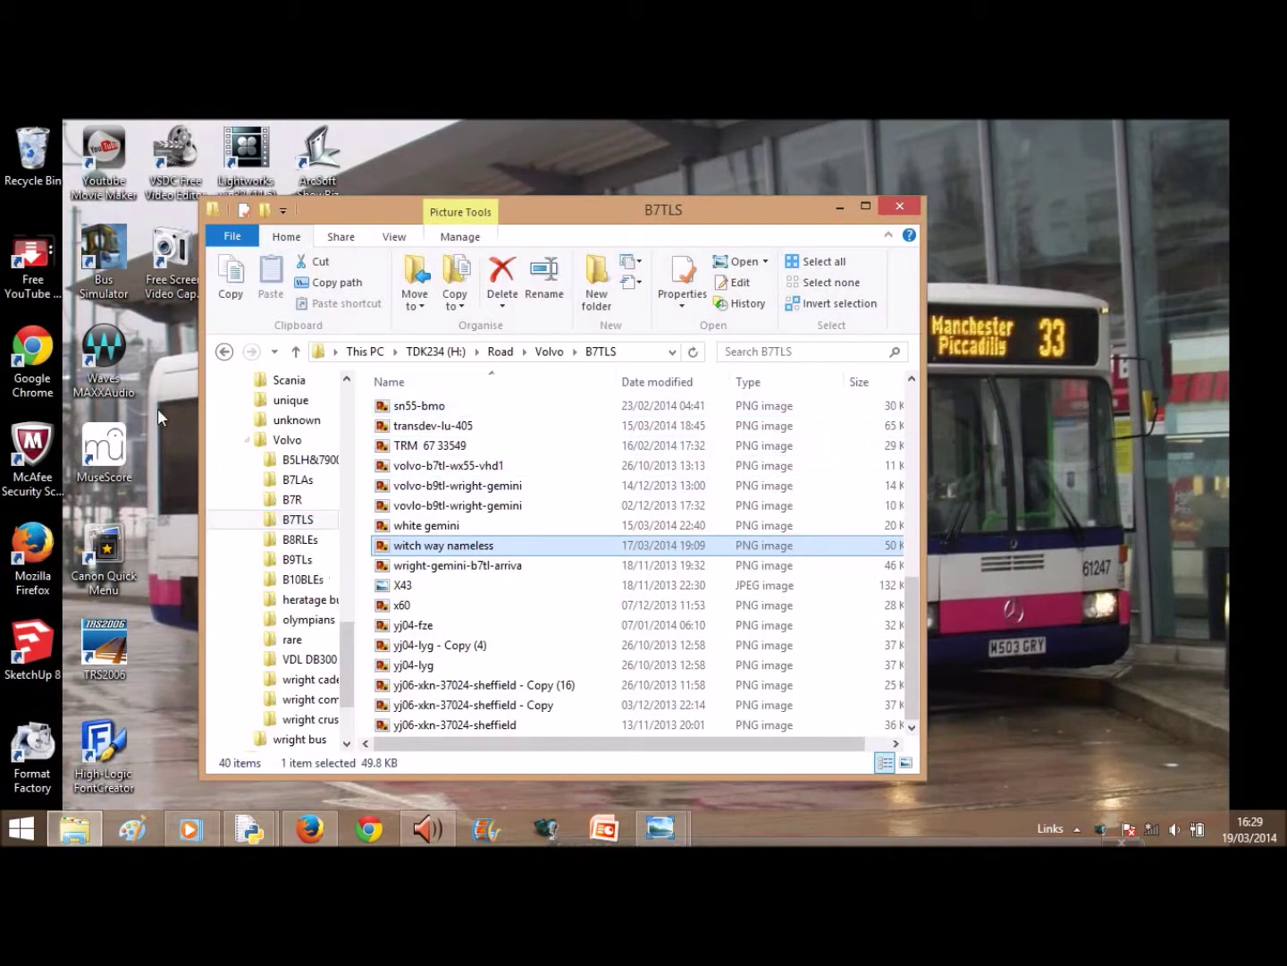
{"action": "left_click", "coordinate": [224, 351]}
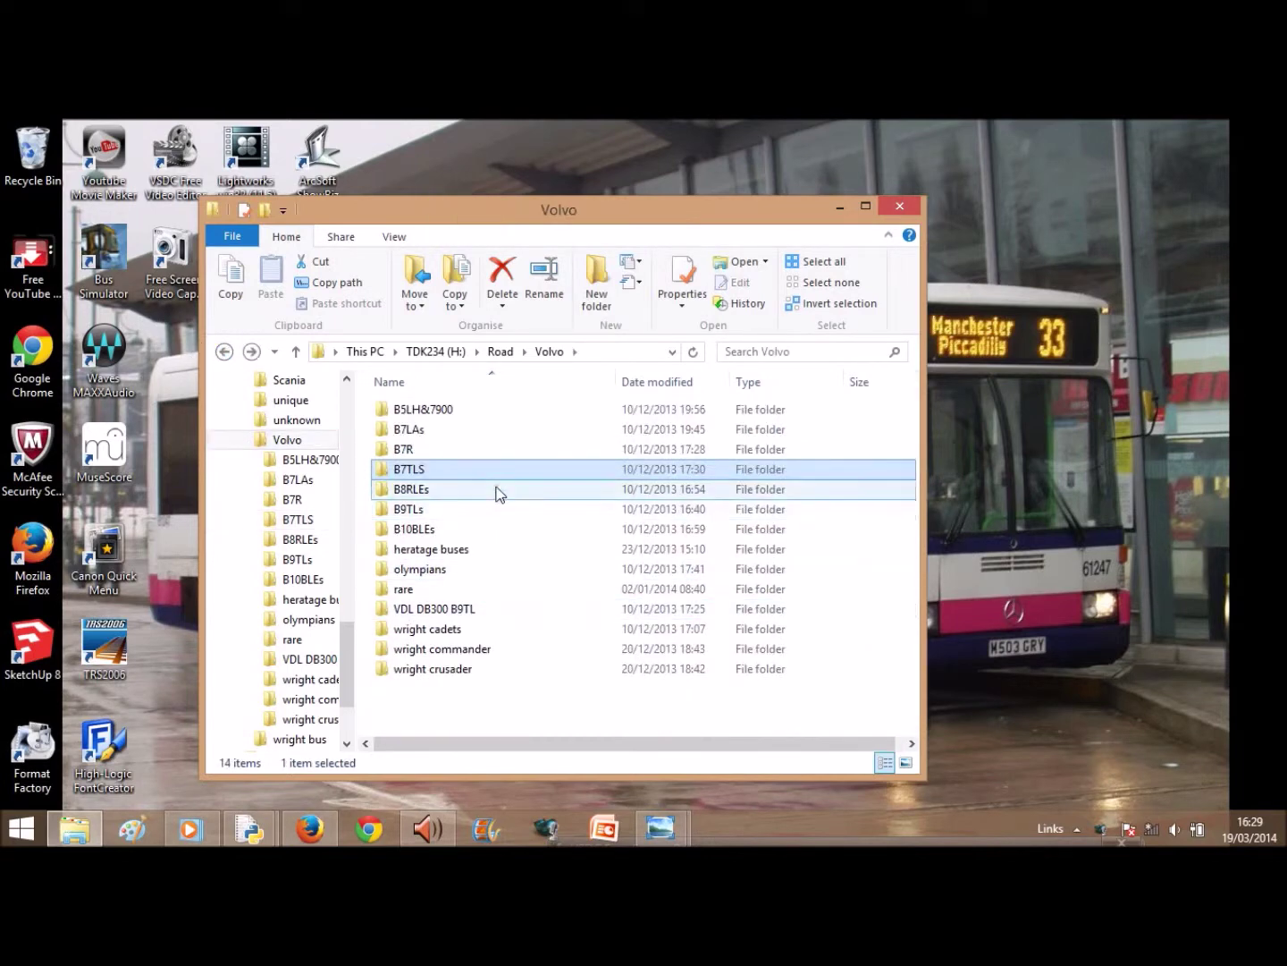
{"action": "double_click", "coordinate": [458, 511]}
{"action": "scroll", "coordinate": [575, 489], "scroll_direction": "down", "scroll_amount": 2}
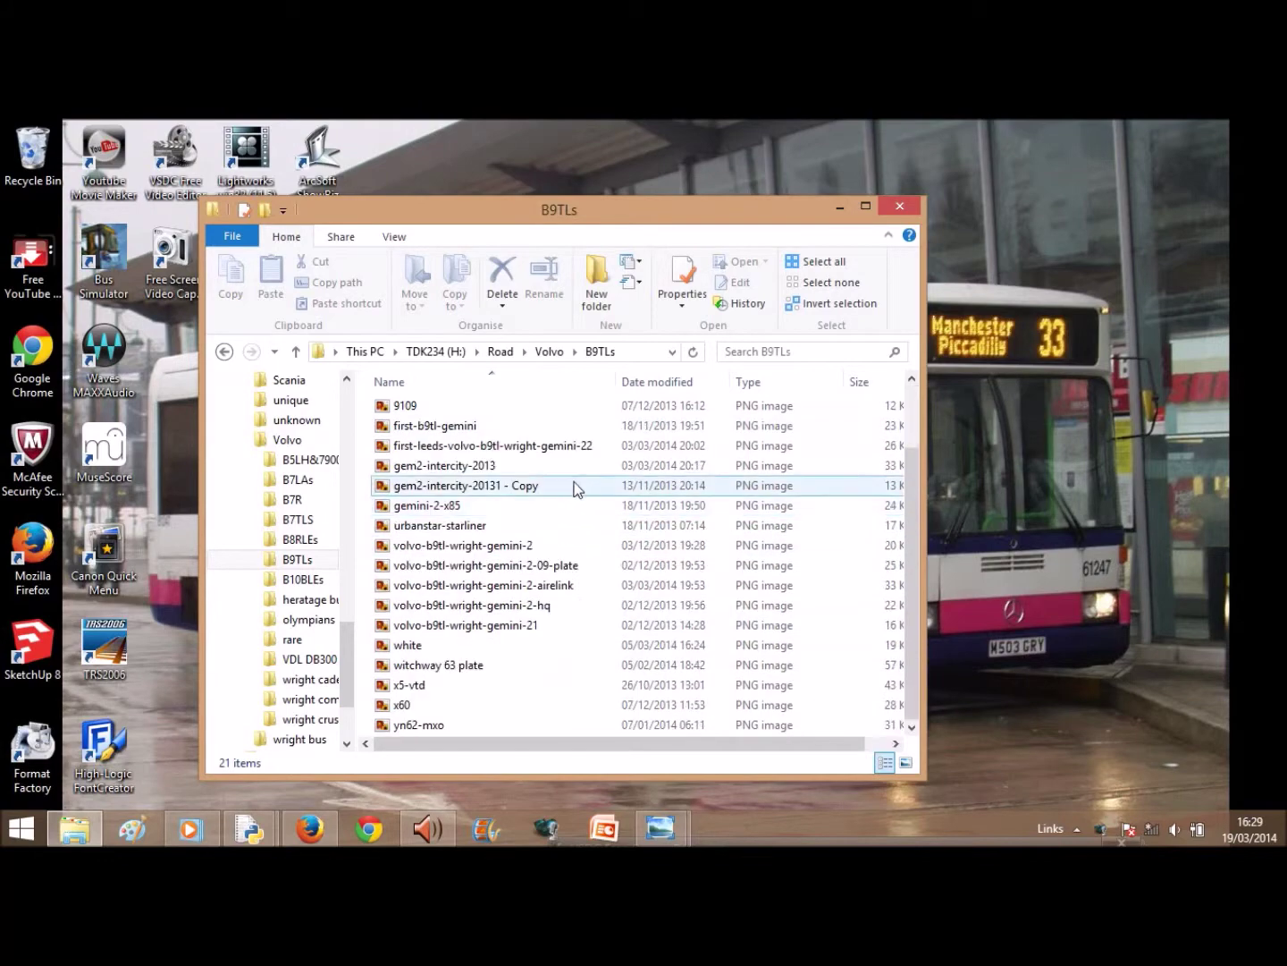
{"action": "left_click", "coordinate": [544, 667]}
{"action": "double_click", "coordinate": [544, 669]}
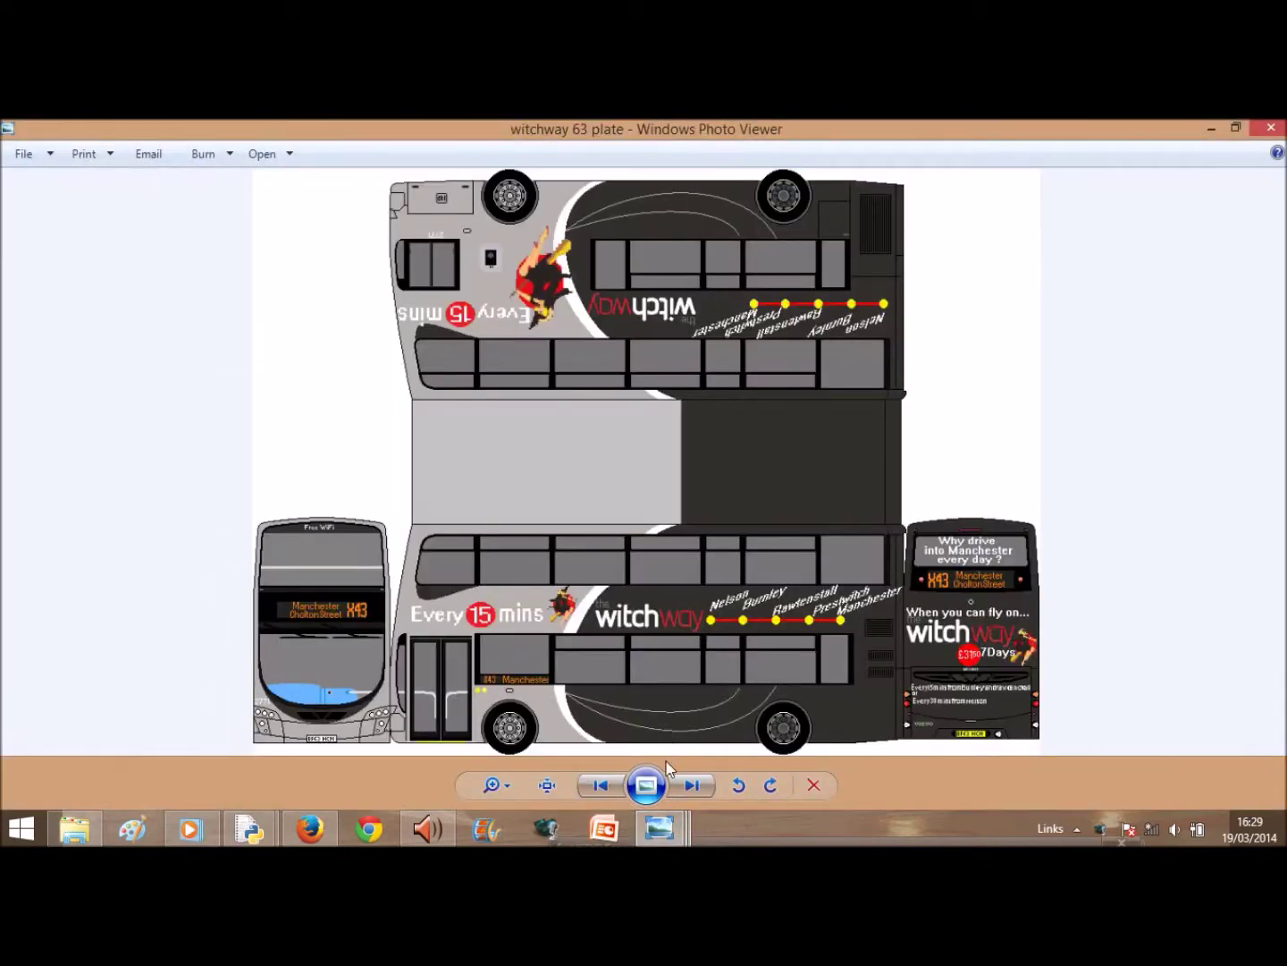
- Enlarge the witchway 63 plate template, examine its livery, and minimise the image window
{"action": "left_click", "coordinate": [532, 783]}
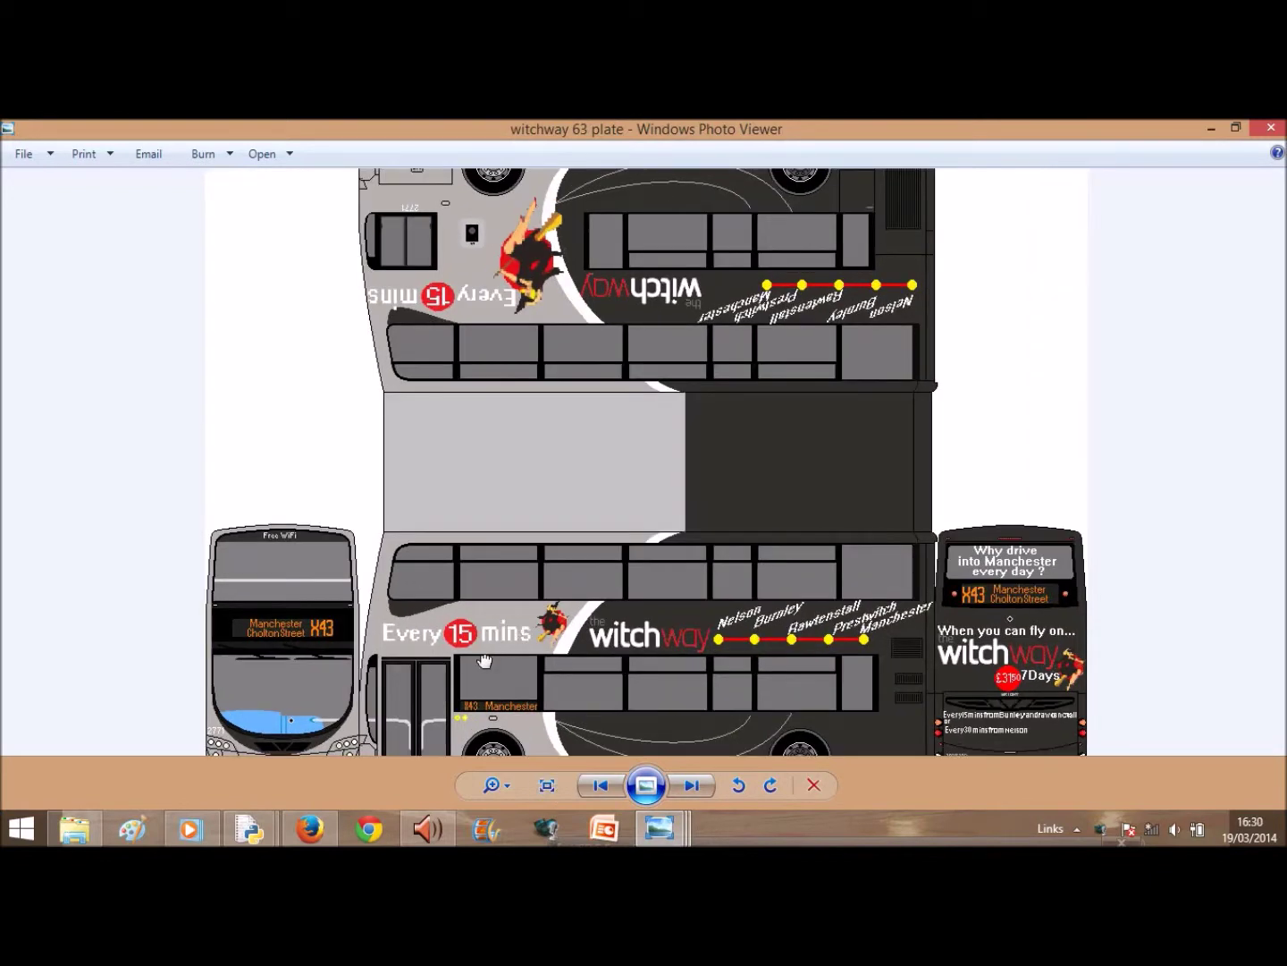
{"action": "left_click_drag", "start_coordinate": [720, 733], "coordinate": [637, 426]}
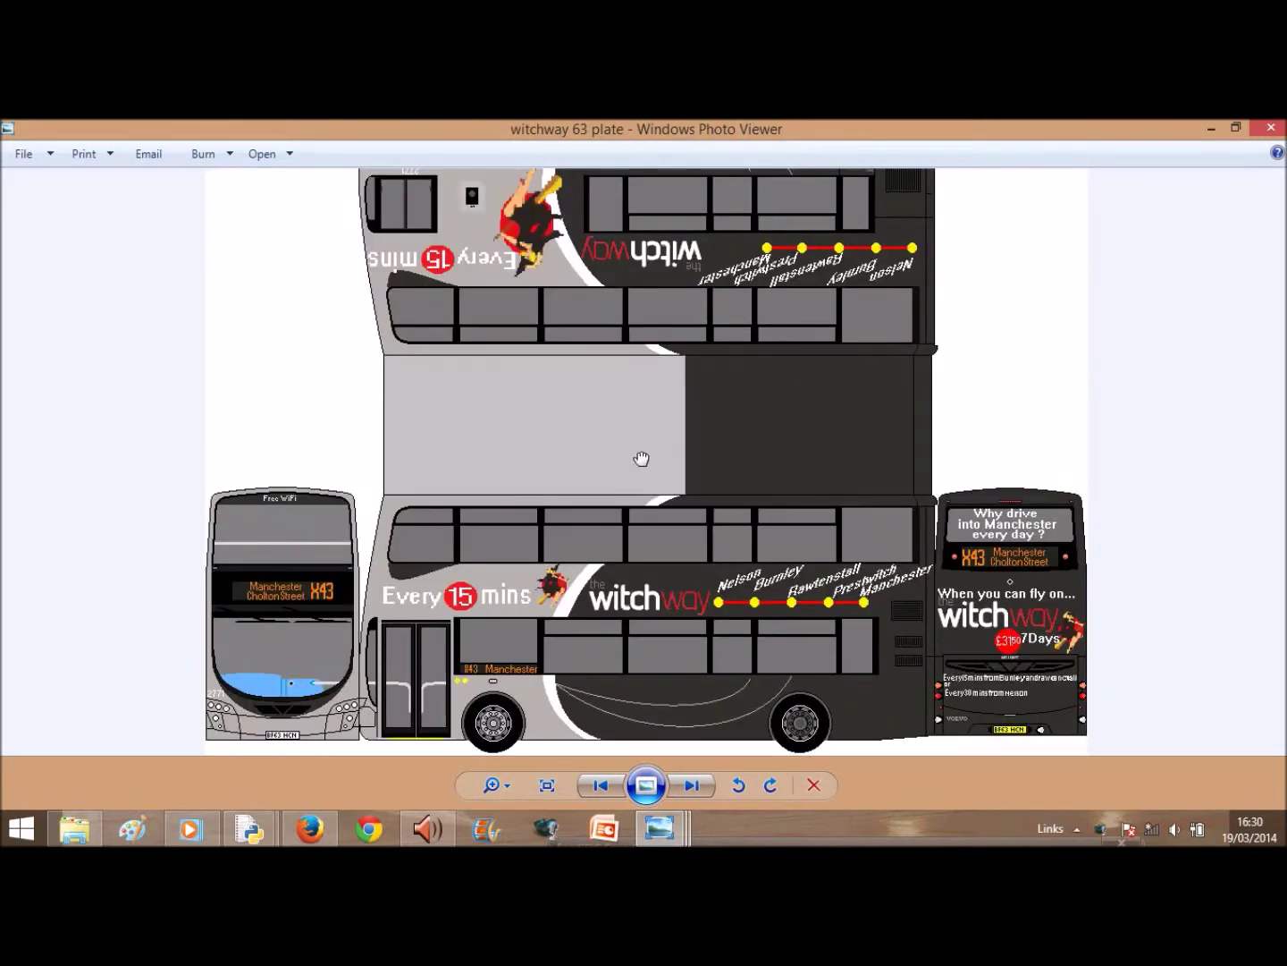
{"action": "left_click_drag", "start_coordinate": [686, 607], "coordinate": [635, 457]}
{"action": "mouse_move", "coordinate": [1284, 122]}
{"action": "left_click", "coordinate": [1211, 127]}
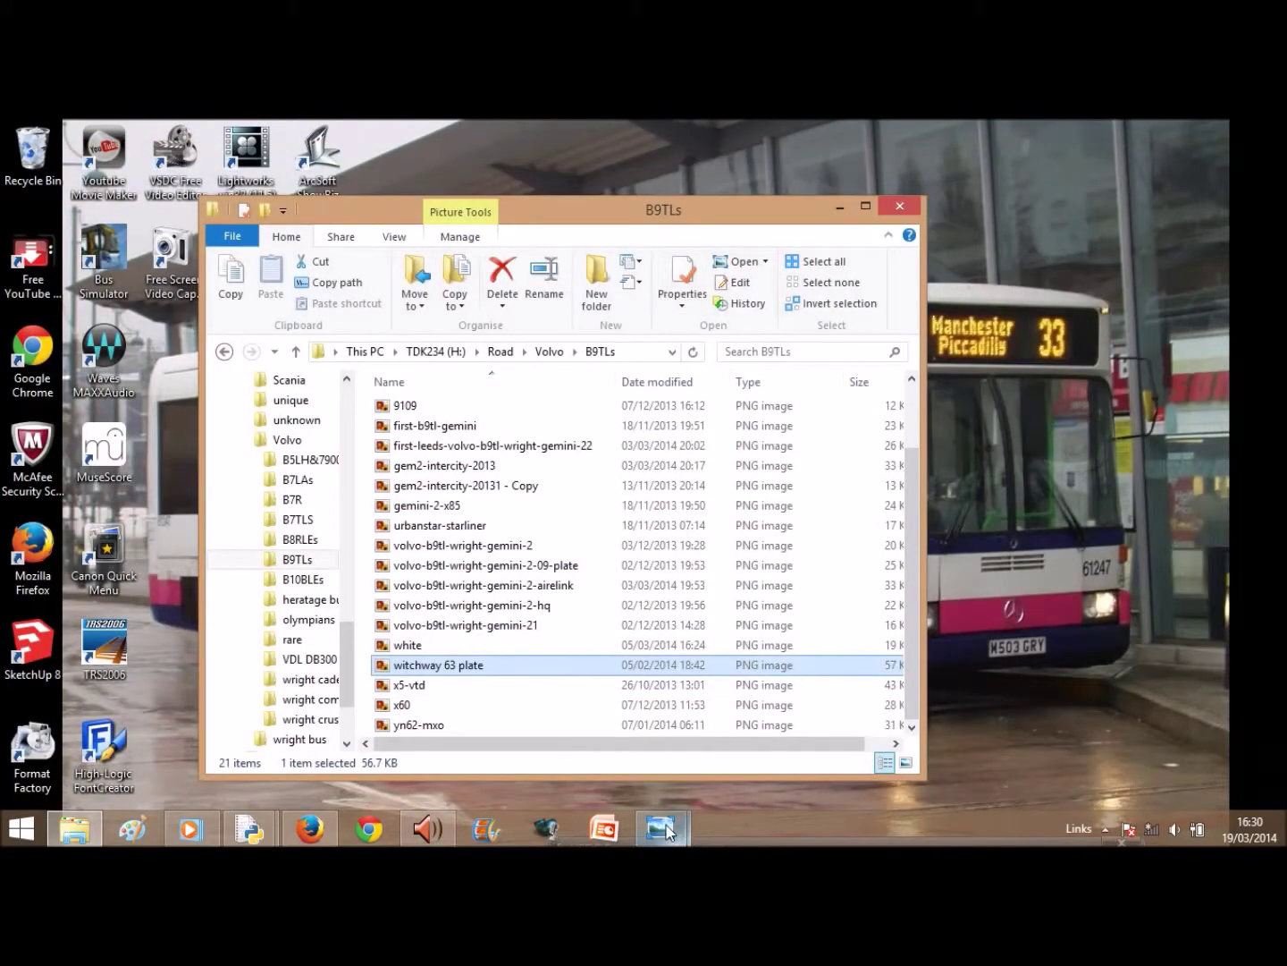
- Open the witch way nameless image in Paint and enlarge it to 700%
{"action": "mouse_move", "coordinate": [666, 830]}
{"action": "left_click", "coordinate": [777, 728]}
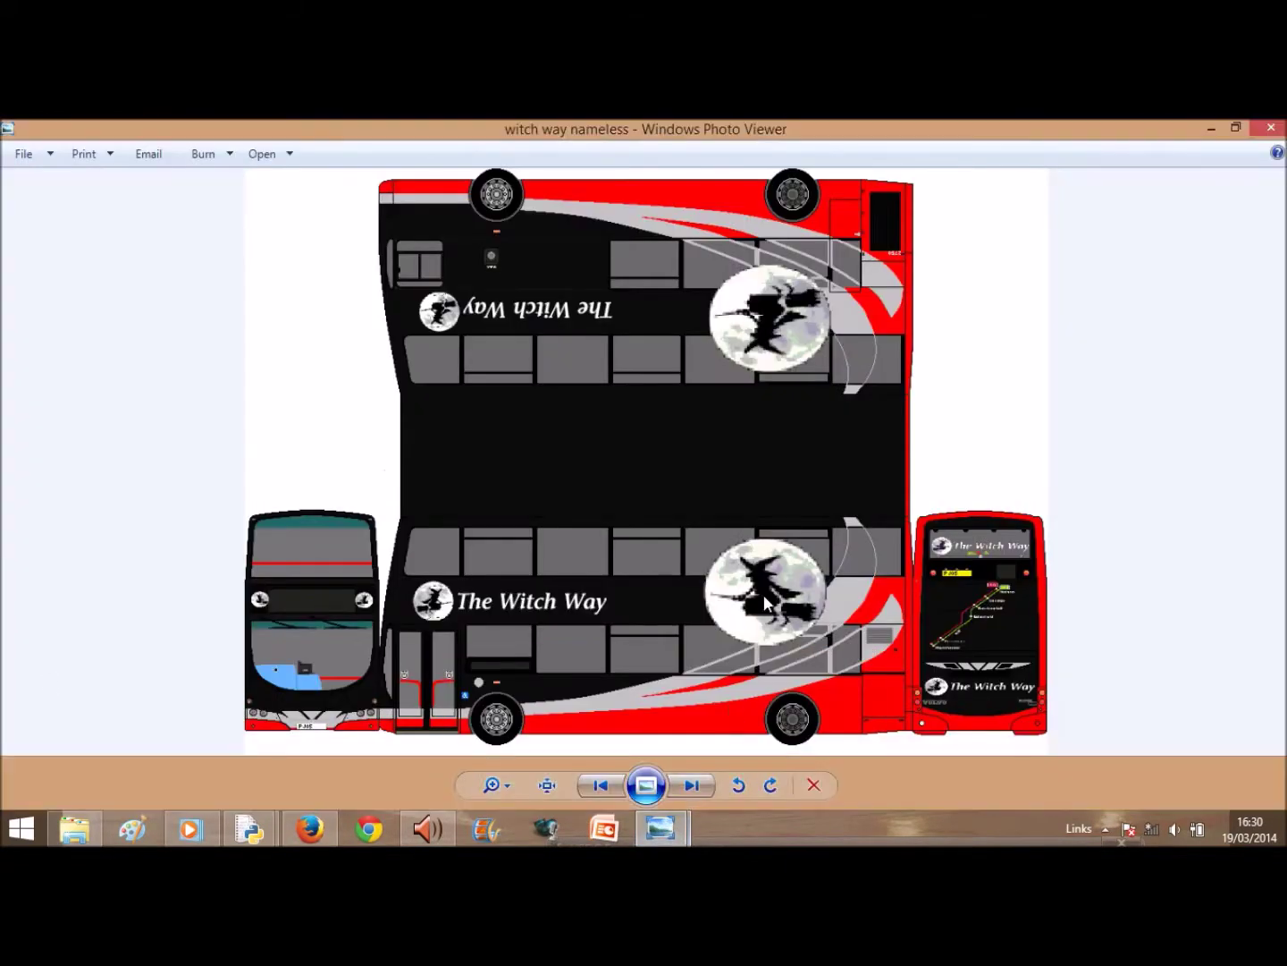
{"action": "left_click", "coordinate": [264, 154]}
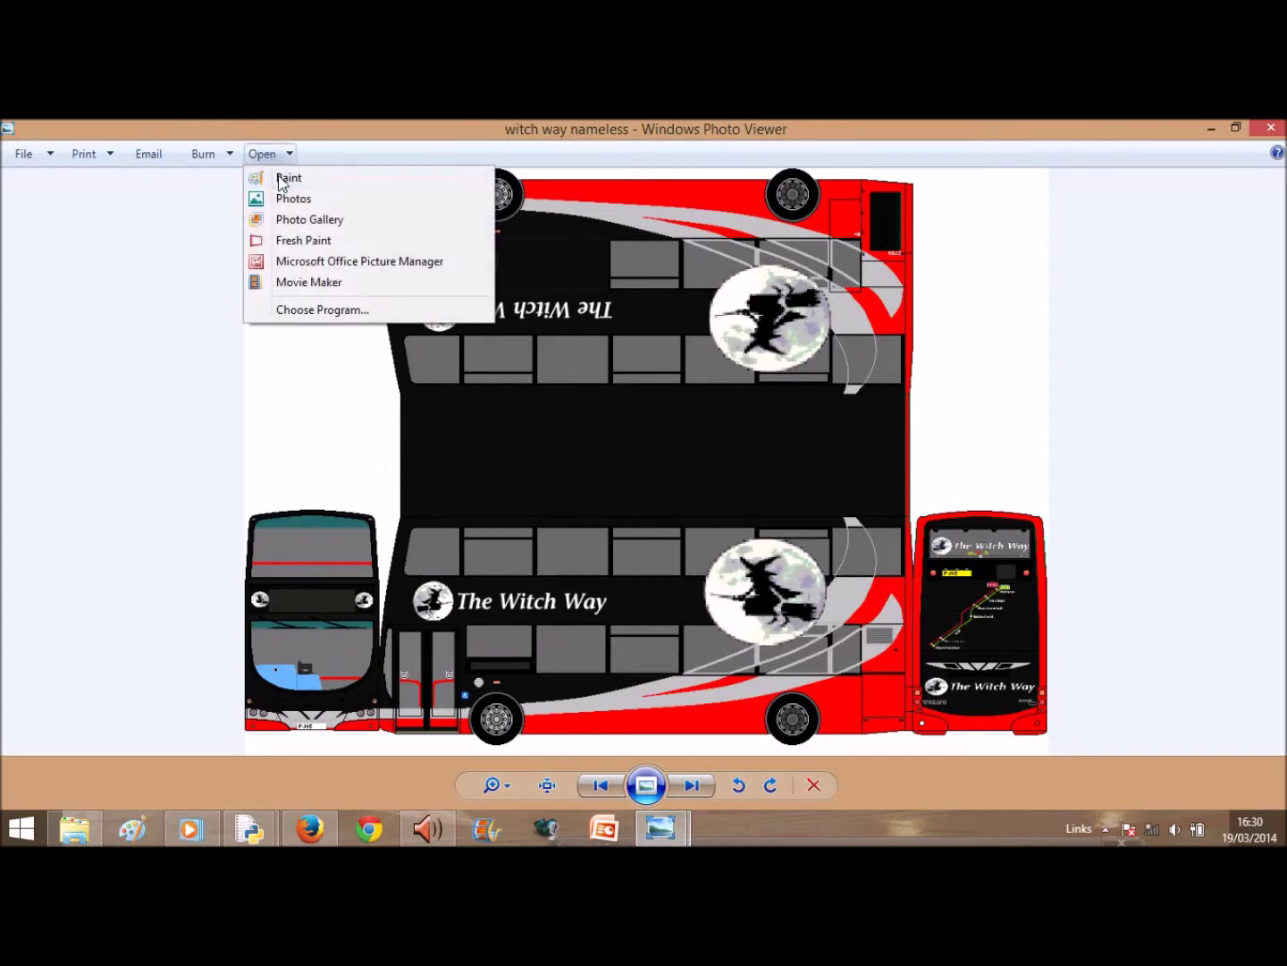
{"action": "left_click", "coordinate": [287, 178]}
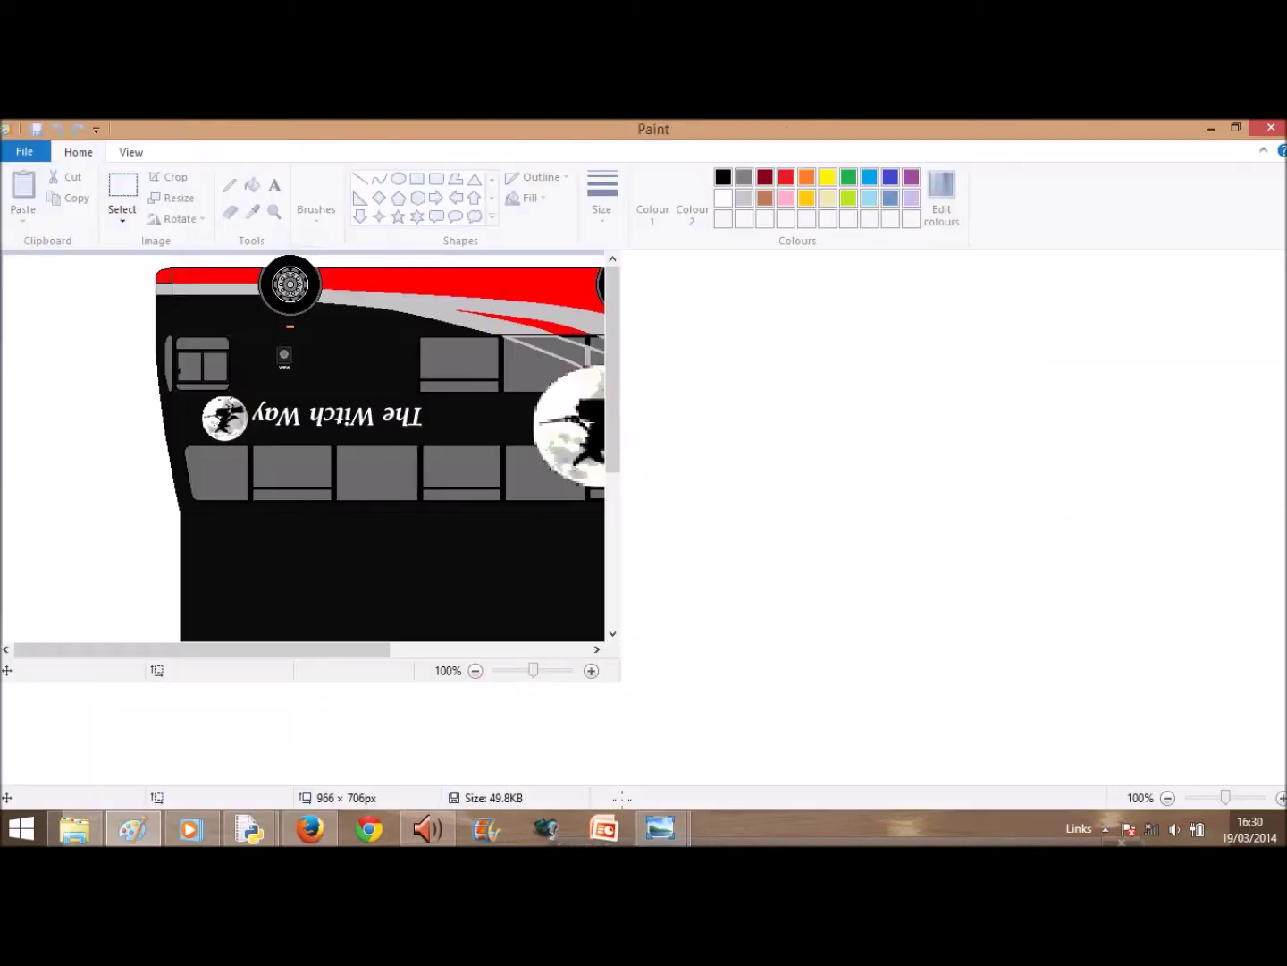
{"action": "scroll", "coordinate": [1243, 510], "scroll_direction": "down", "scroll_amount": 3}
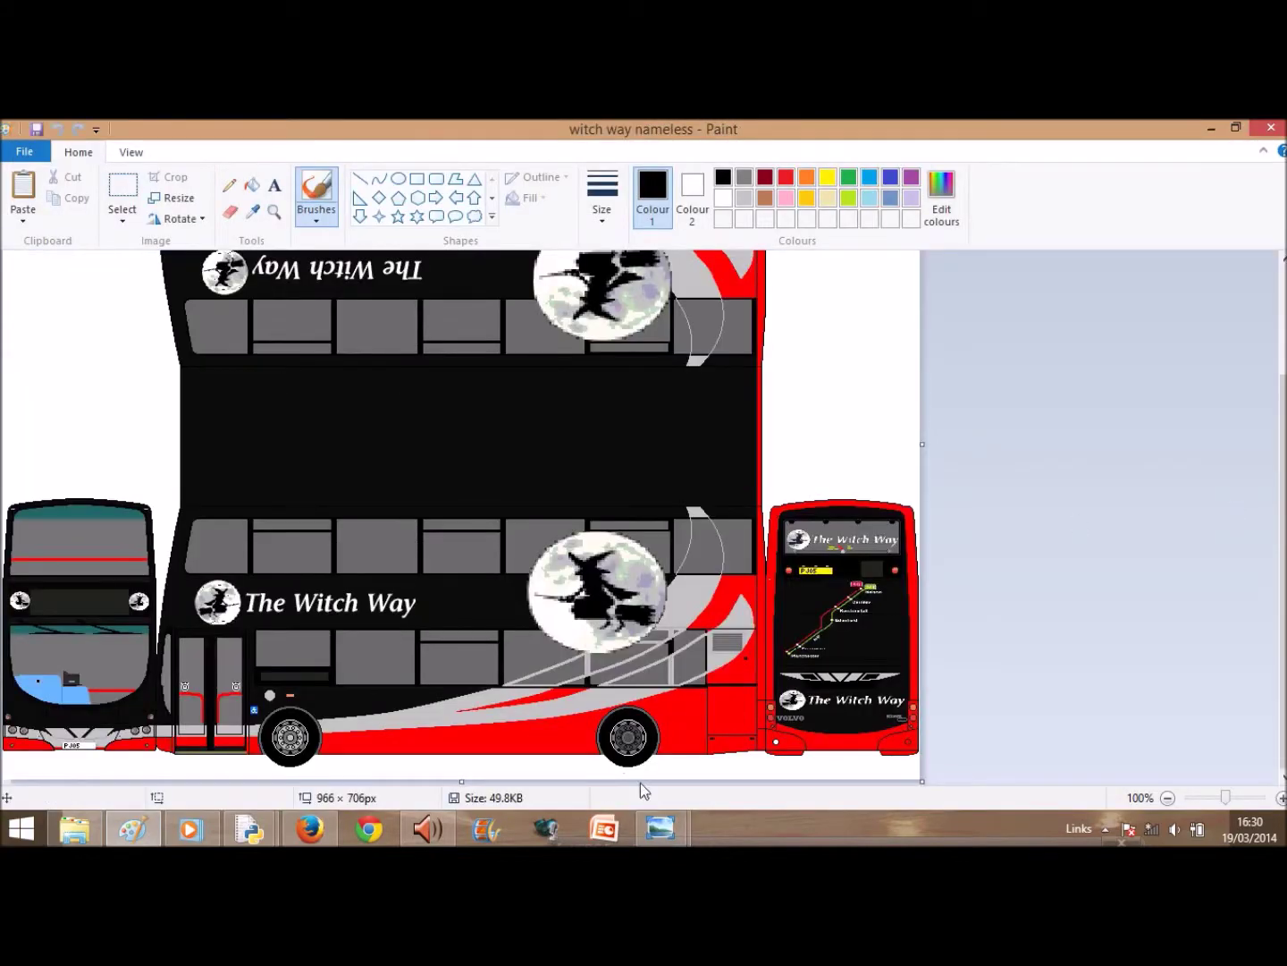
{"action": "left_click", "coordinate": [1249, 808]}
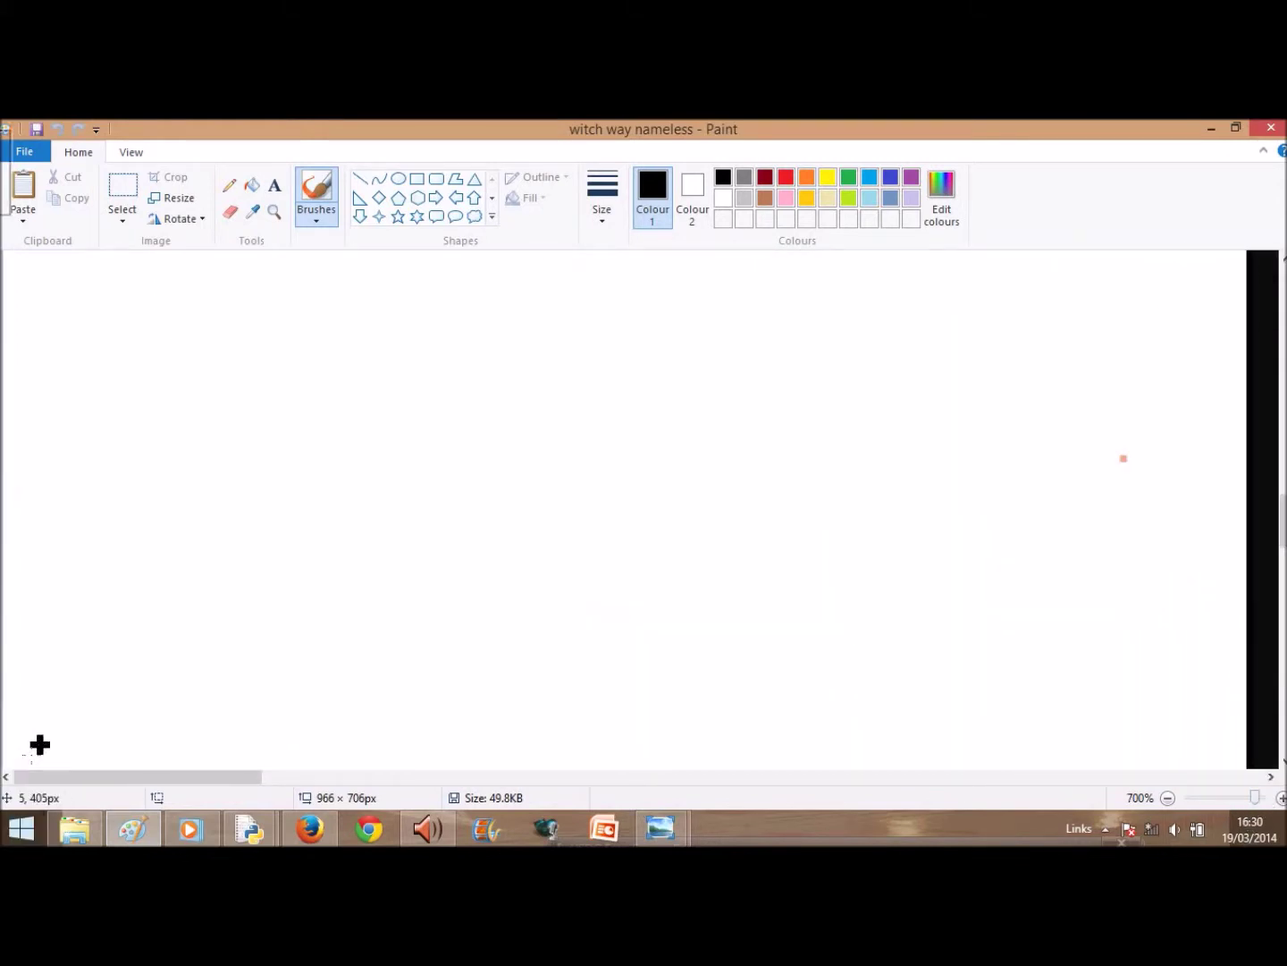
- Switch to Windows Photo Viewer and browse the bus templates to a named Witch Way bus on route X43
{"action": "mouse_move", "coordinate": [447, 838]}
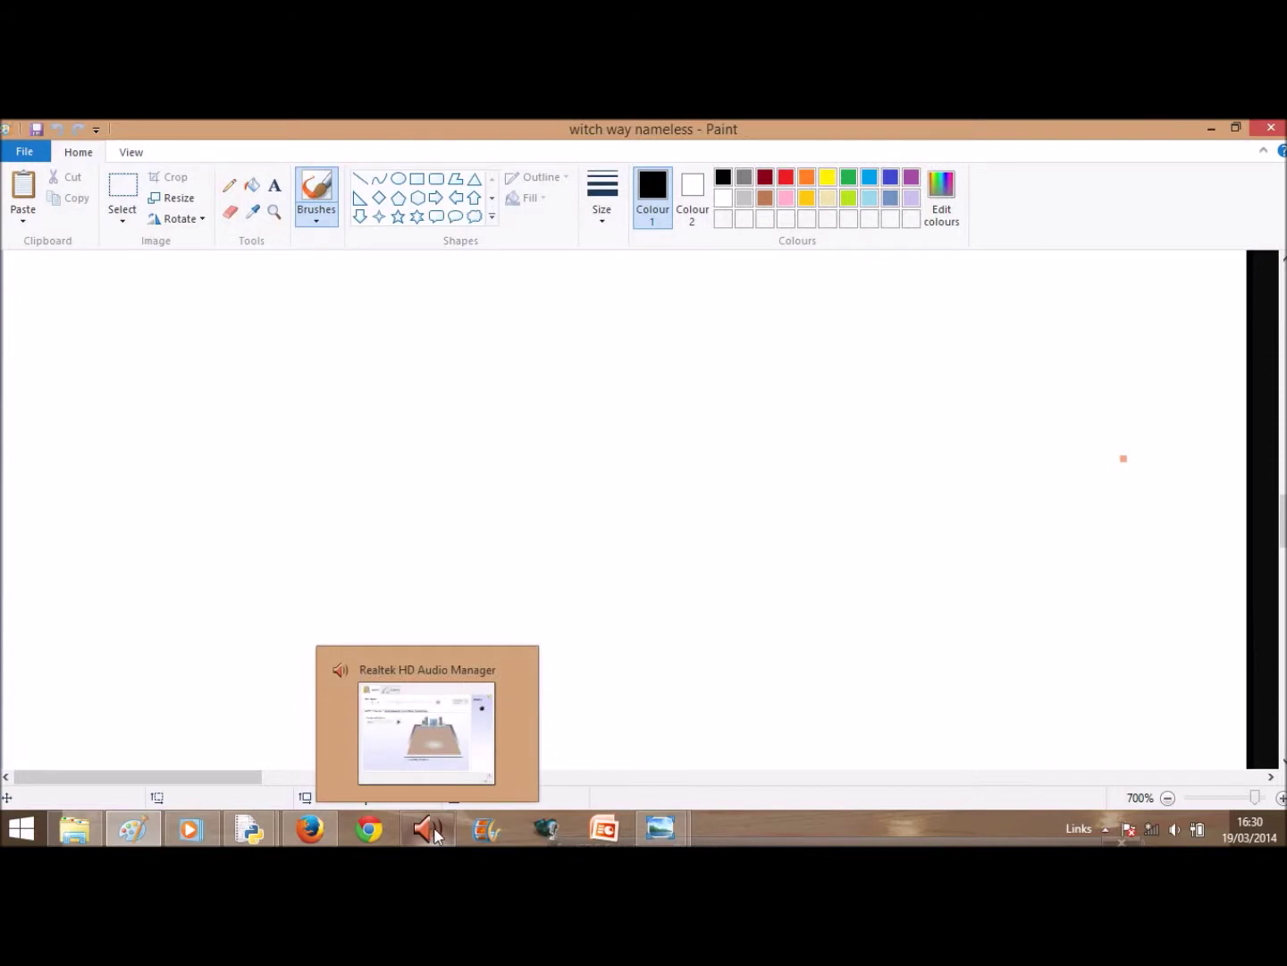
{"action": "mouse_move", "coordinate": [288, 843]}
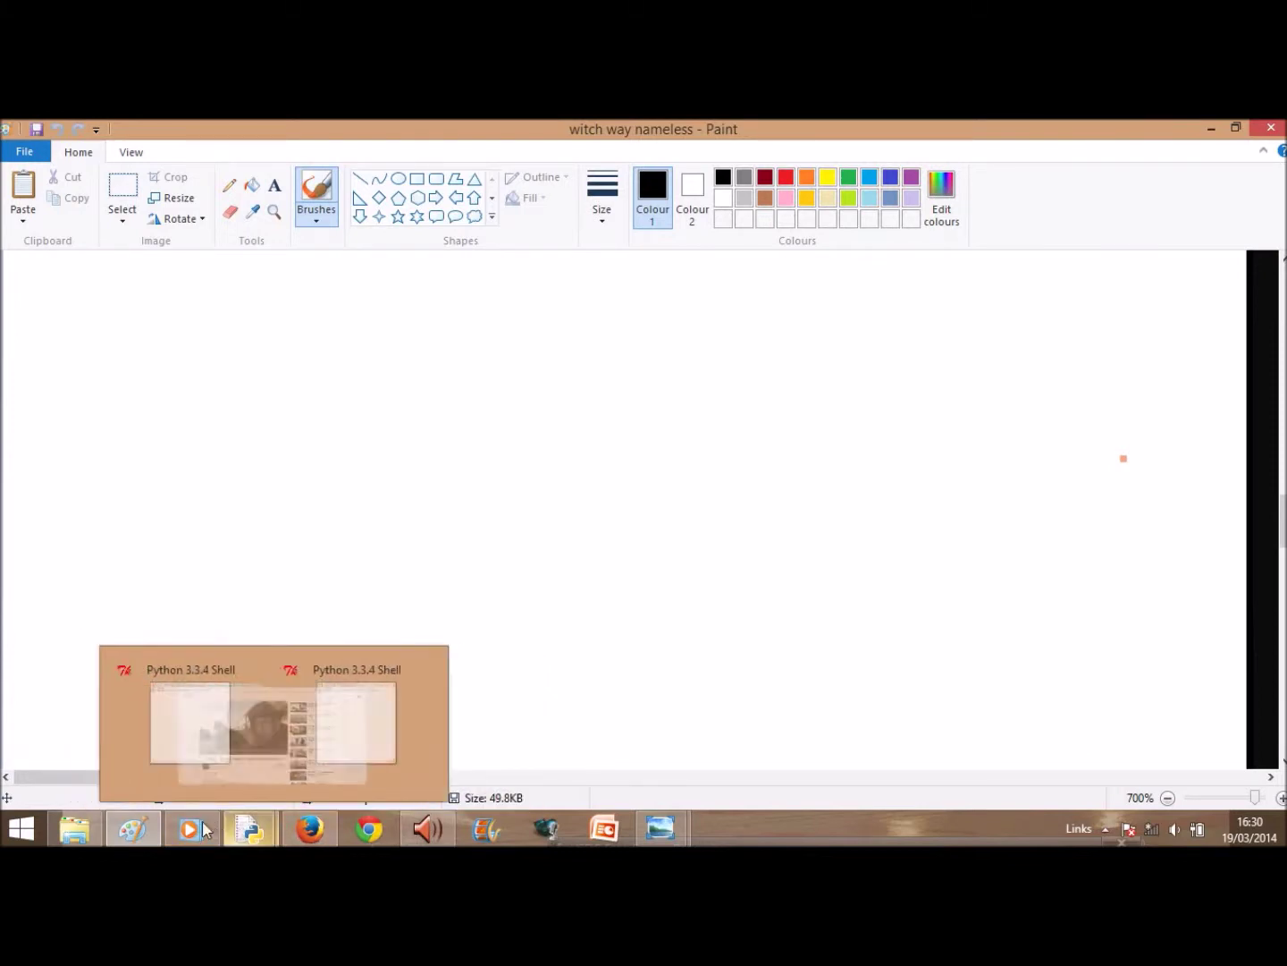
{"action": "mouse_move", "coordinate": [684, 824]}
{"action": "left_click", "coordinate": [756, 770]}
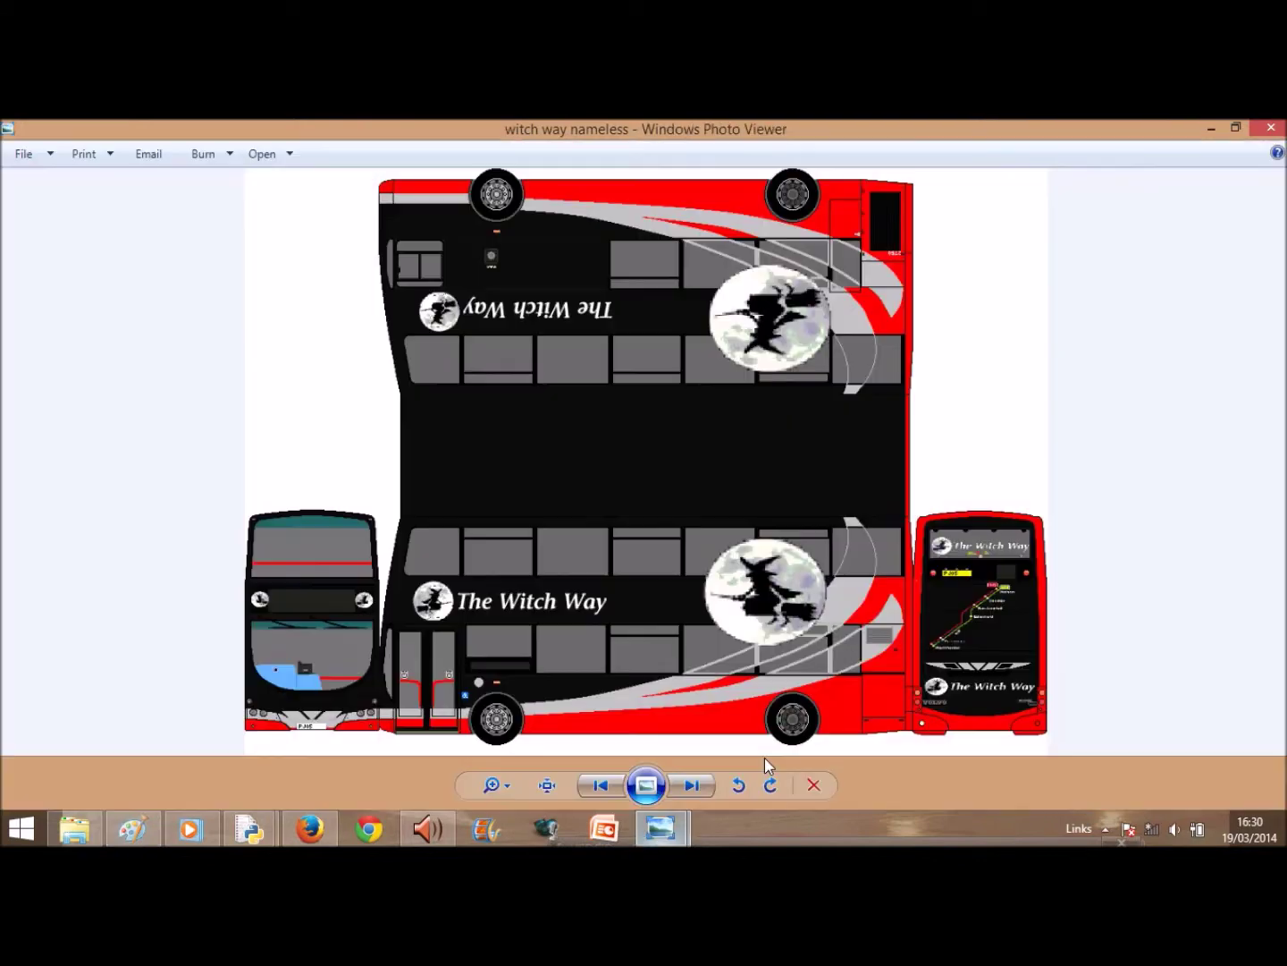
{"action": "key", "text": "Right"}
{"action": "key", "text": "Right"}
{"action": "key", "text": "Right"}
{"action": "key", "text": "Right"}
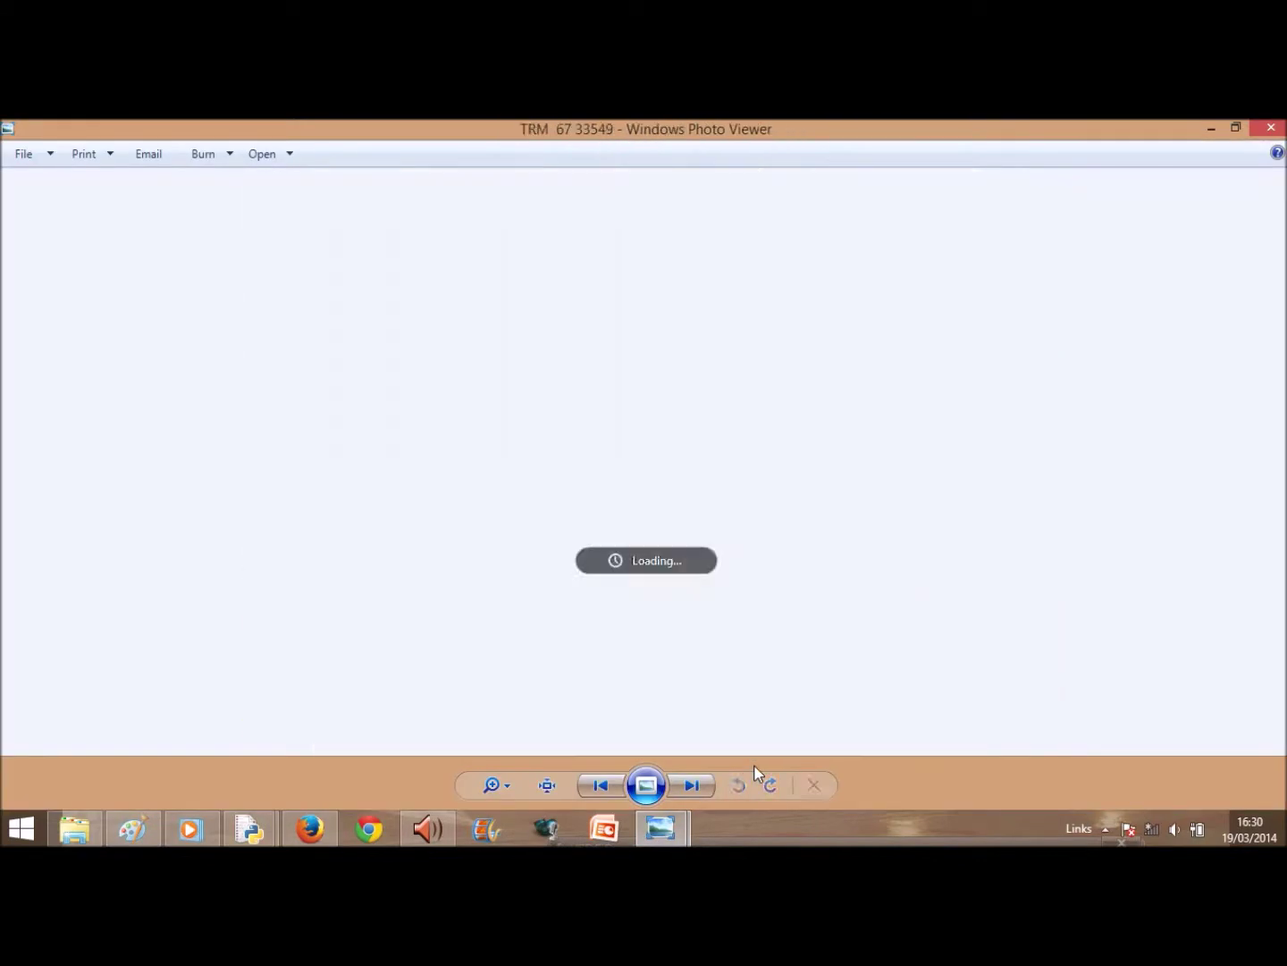
{"action": "key", "text": "Right"}
{"action": "key", "text": "Right"}
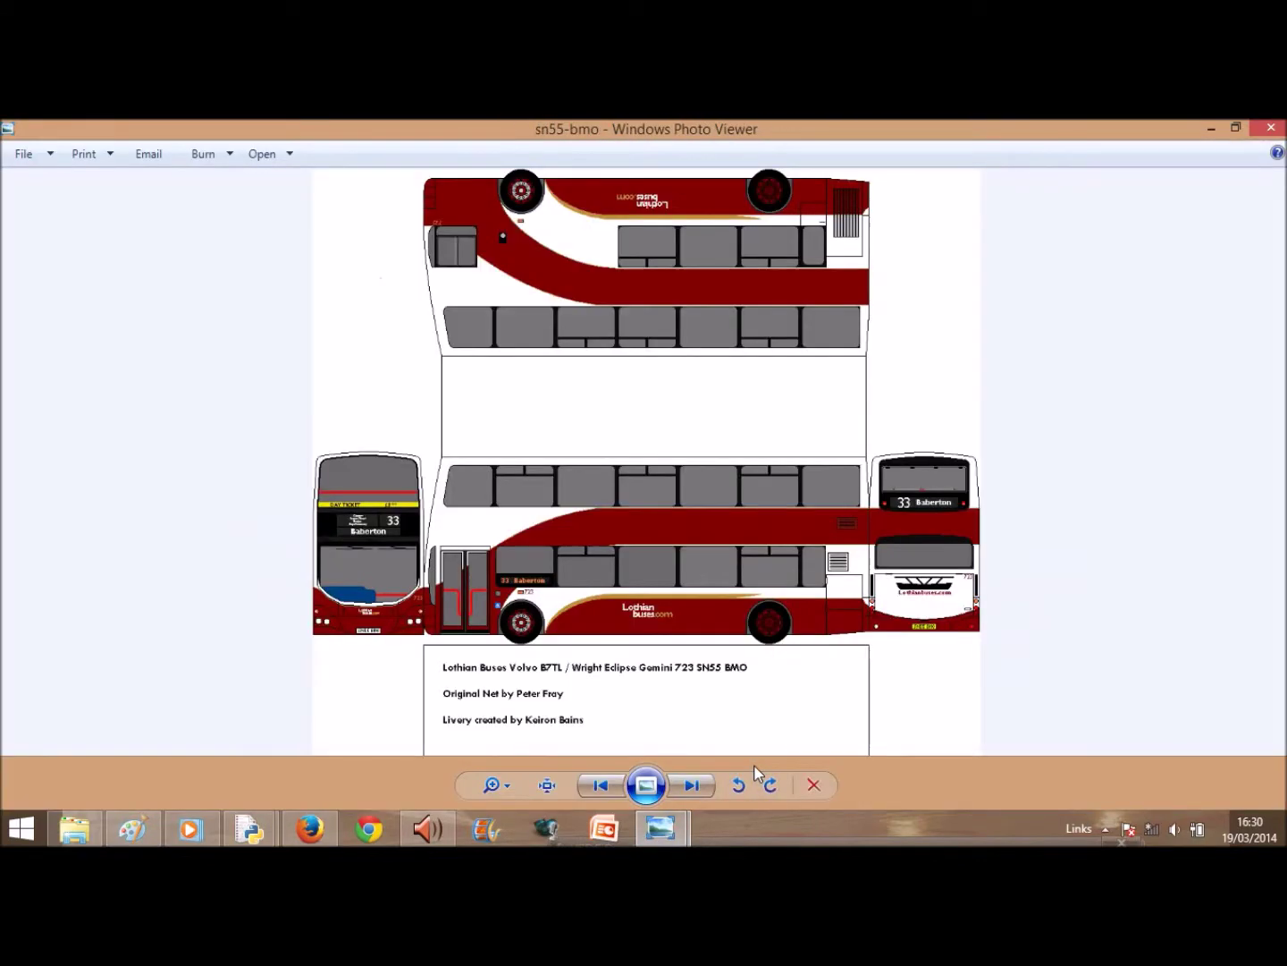
{"action": "key", "text": "Right"}
{"action": "key", "text": "Right"}
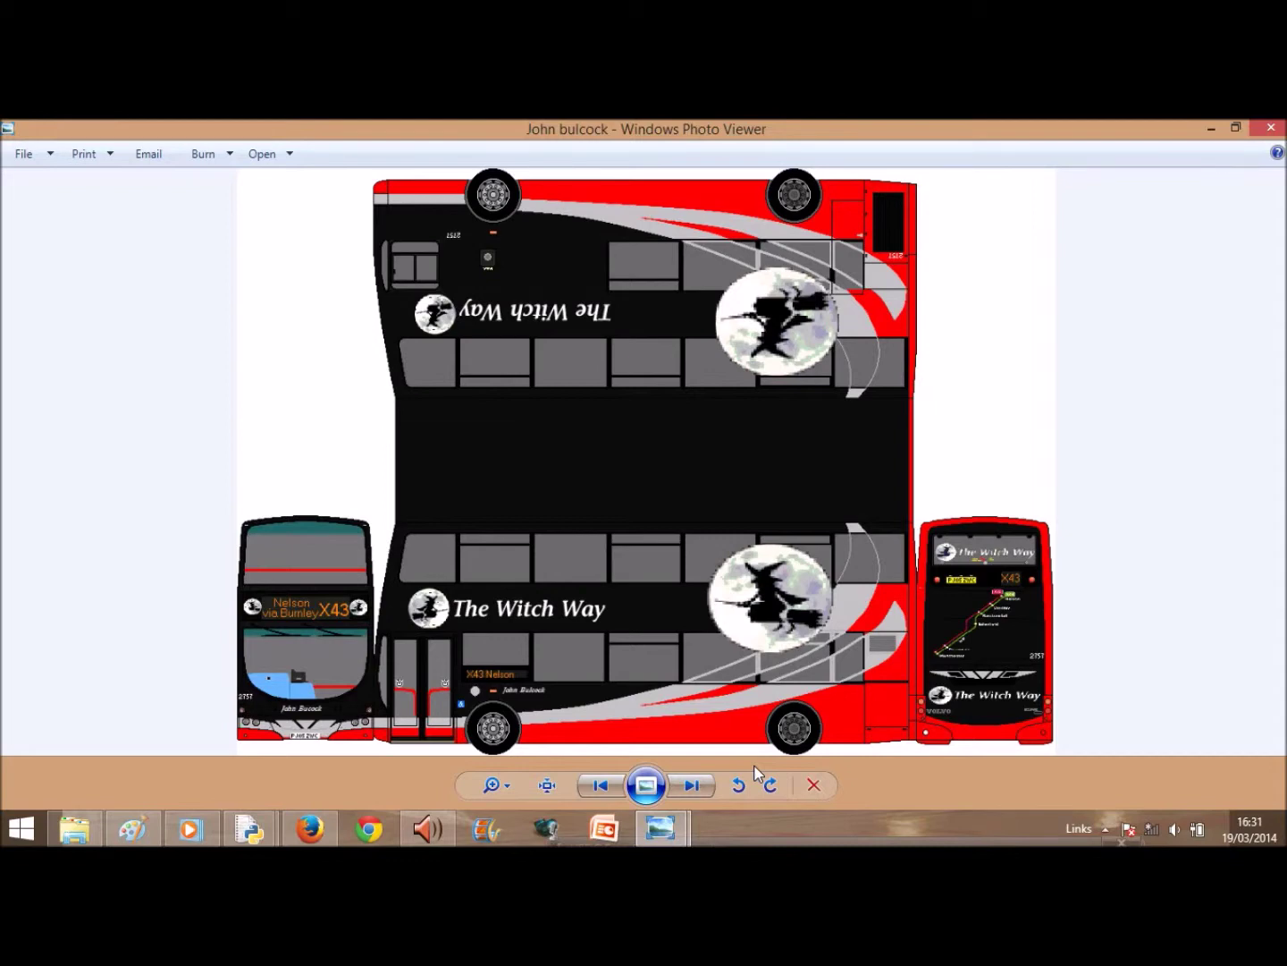
- Go back through the remaining bus templates to examine the other named Witch Way buses and the blank Gemini
{"action": "left_click", "coordinate": [549, 786]}
{"action": "left_click", "coordinate": [549, 786]}
{"action": "left_click", "coordinate": [595, 789]}
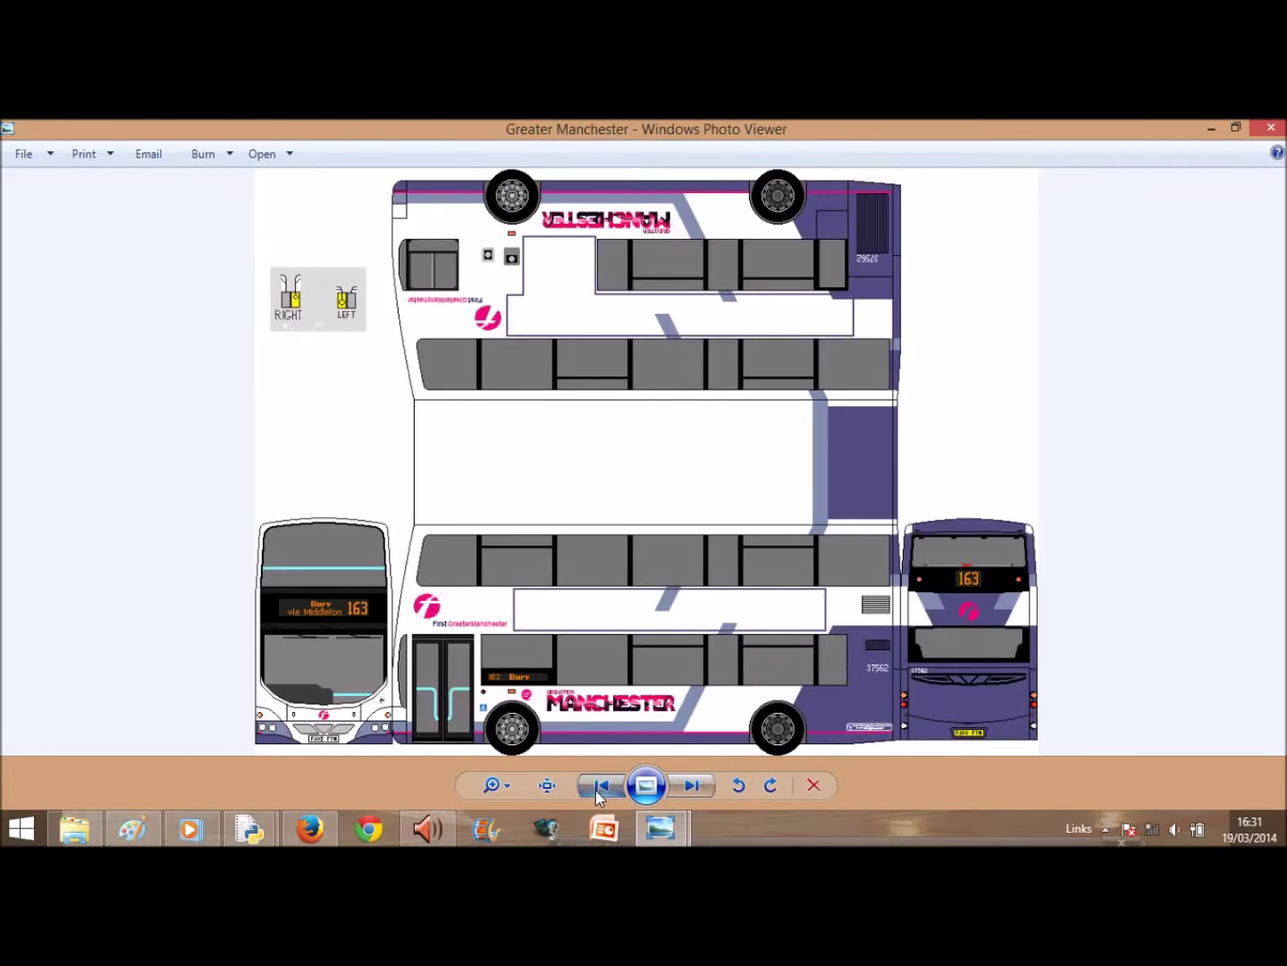
{"action": "left_click", "coordinate": [595, 789]}
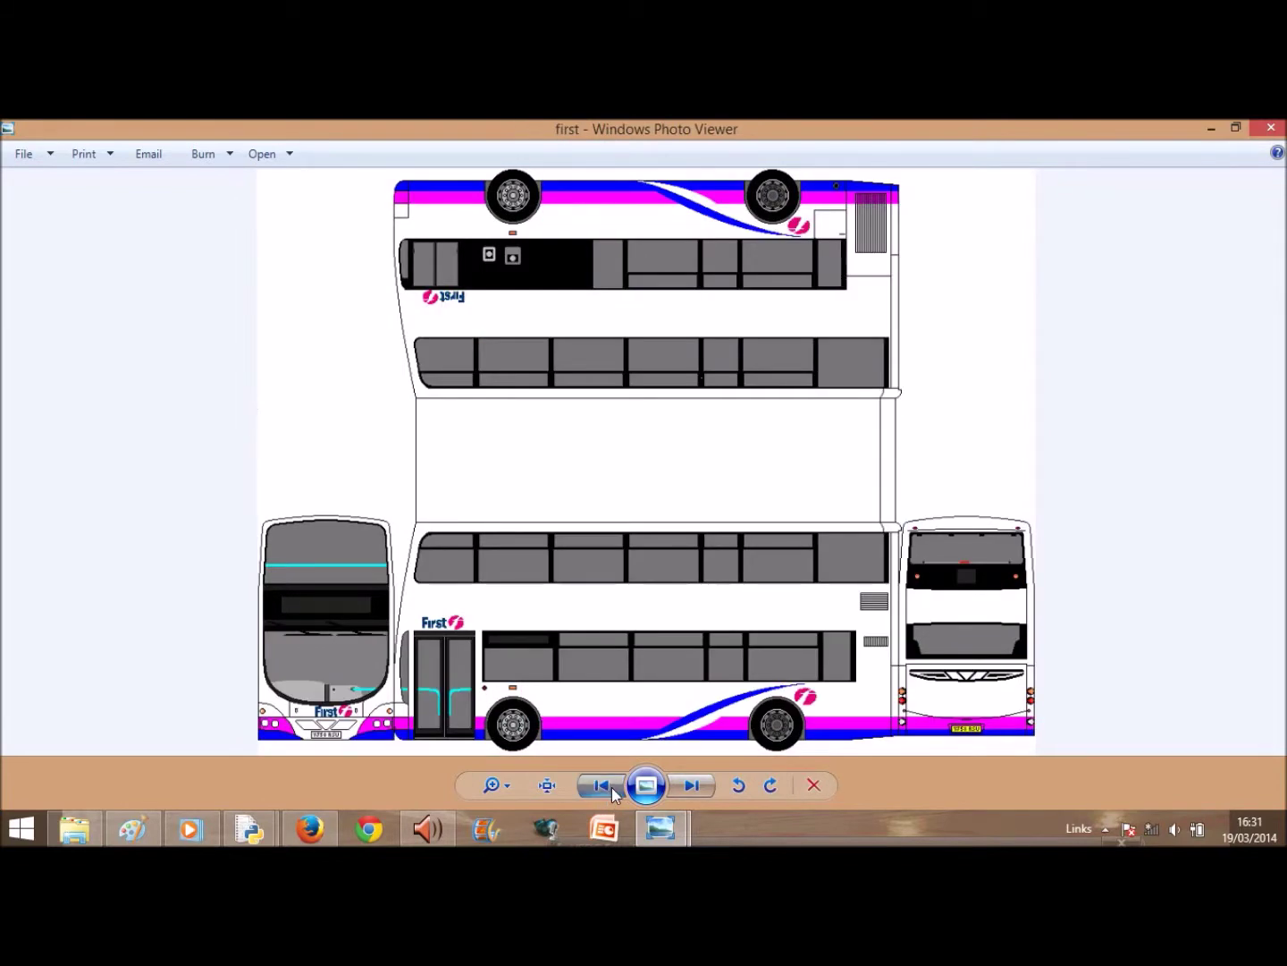
{"action": "left_click", "coordinate": [612, 787]}
{"action": "left_click", "coordinate": [595, 785]}
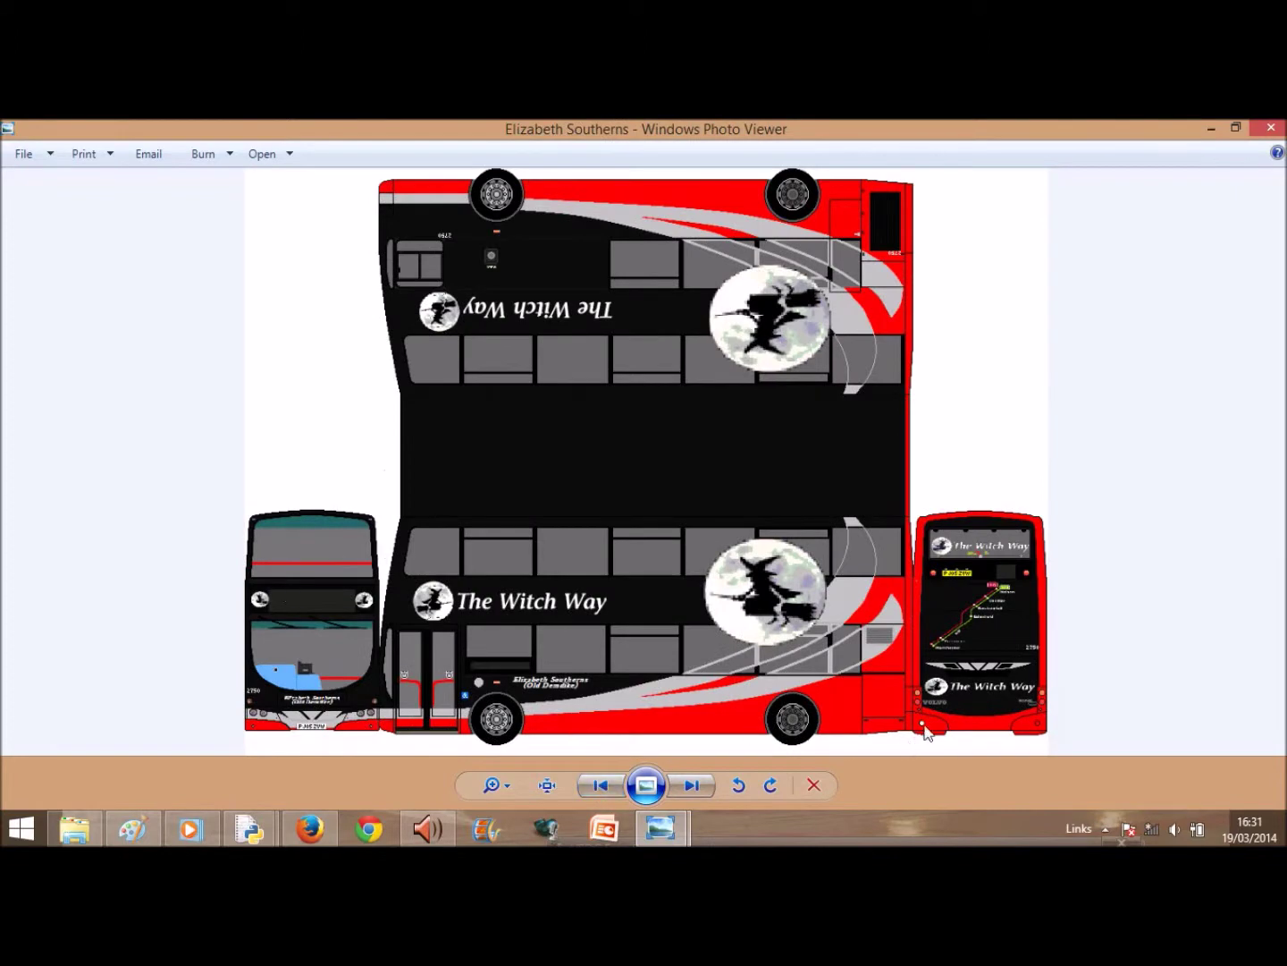
{"action": "left_click", "coordinate": [600, 786]}
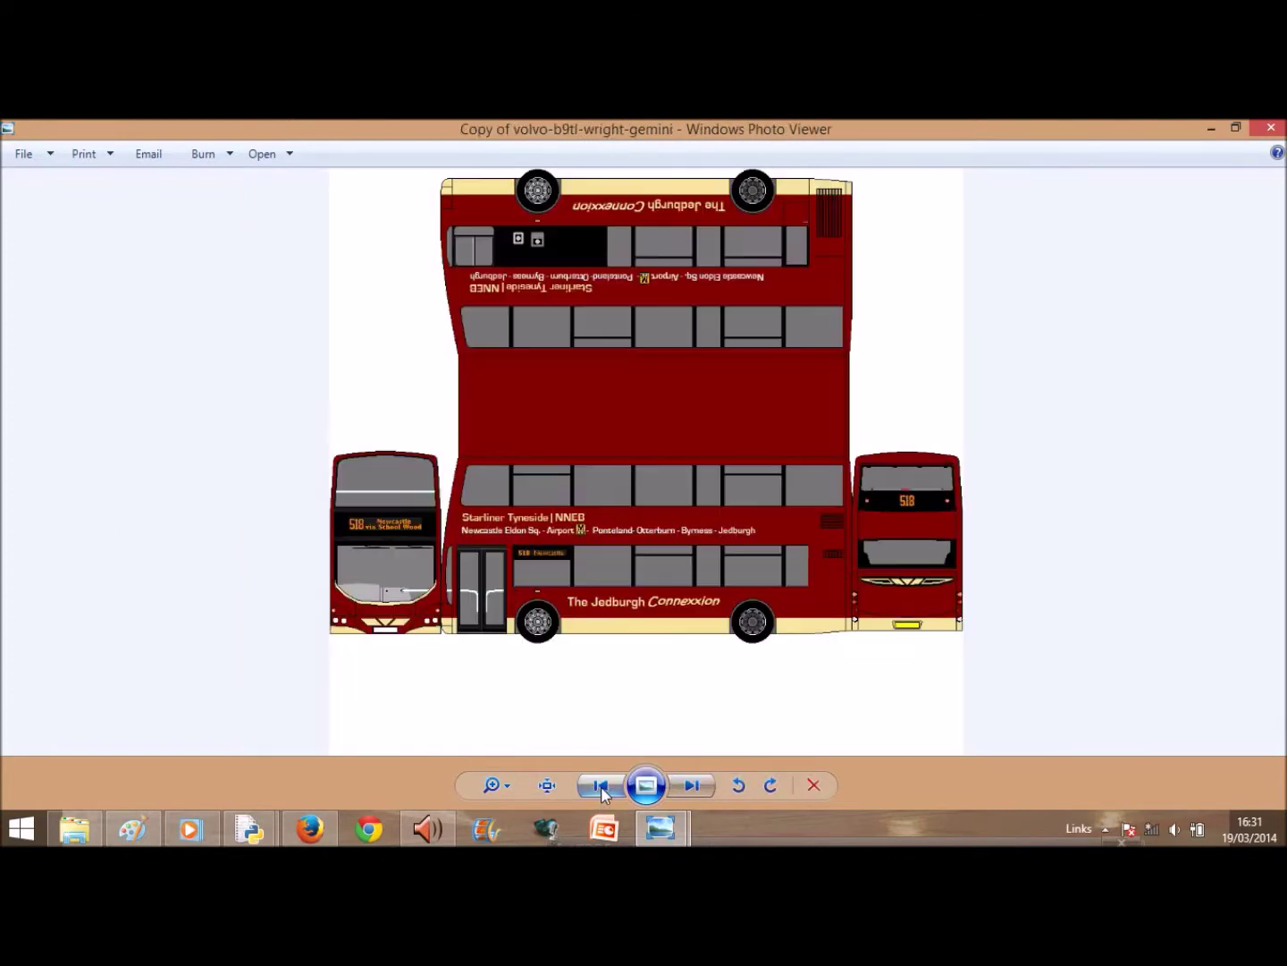
{"action": "left_click", "coordinate": [600, 786]}
{"action": "left_click", "coordinate": [601, 786]}
{"action": "left_click", "coordinate": [600, 786]}
{"action": "left_click", "coordinate": [601, 785]}
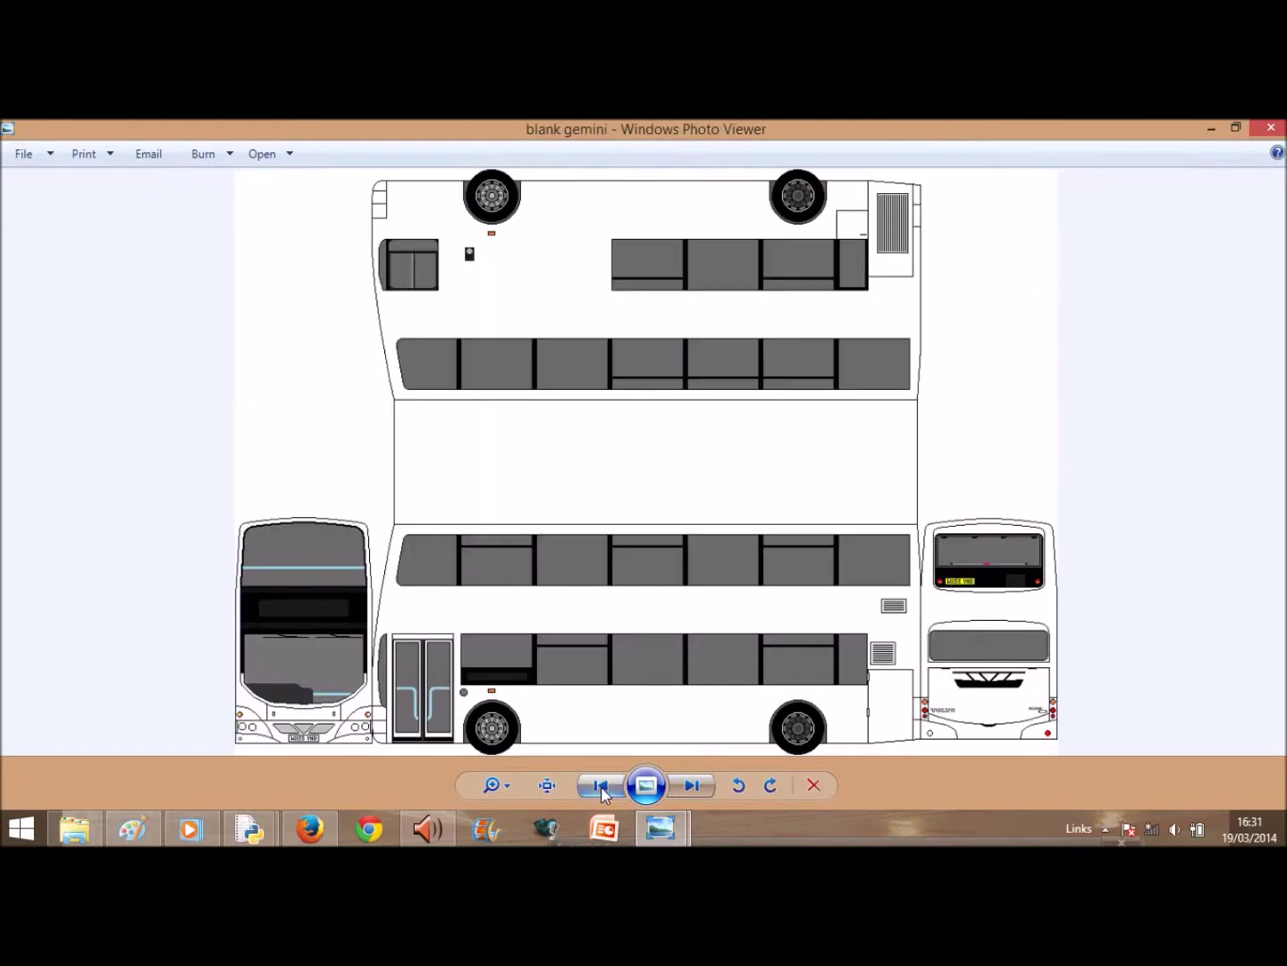
{"action": "left_click", "coordinate": [600, 786]}
{"action": "left_click", "coordinate": [600, 785]}
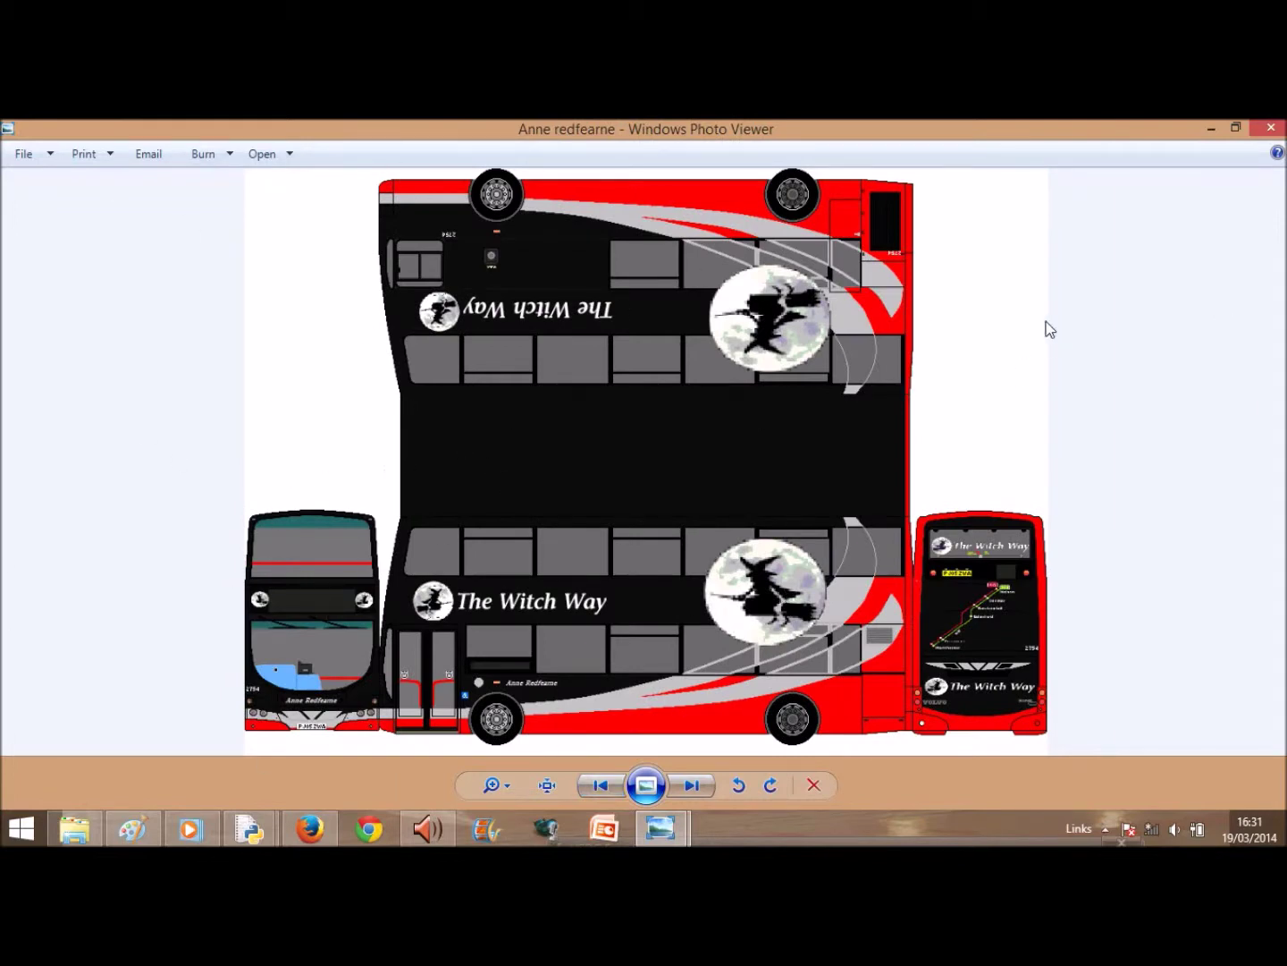
- Return to the nameless template in Paint and examine the front number plate and the area below the windscreen
{"action": "left_click", "coordinate": [1212, 127]}
{"action": "scroll", "coordinate": [1210, 591], "scroll_direction": "down", "scroll_amount": 10}
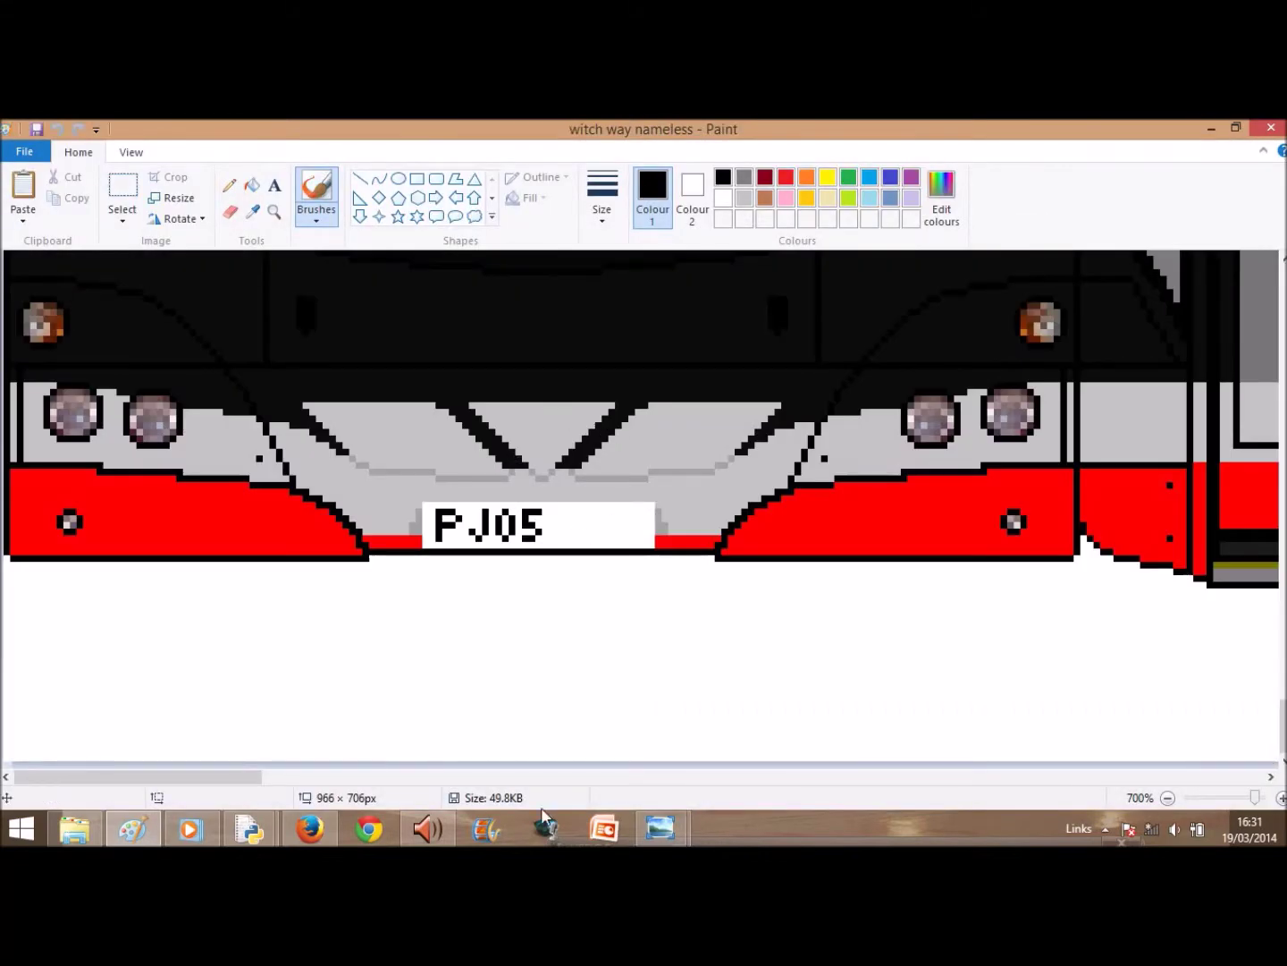
{"action": "scroll", "coordinate": [503, 650], "scroll_direction": "up", "scroll_amount": 1}
{"action": "scroll", "coordinate": [436, 634], "scroll_direction": "up", "scroll_amount": 1}
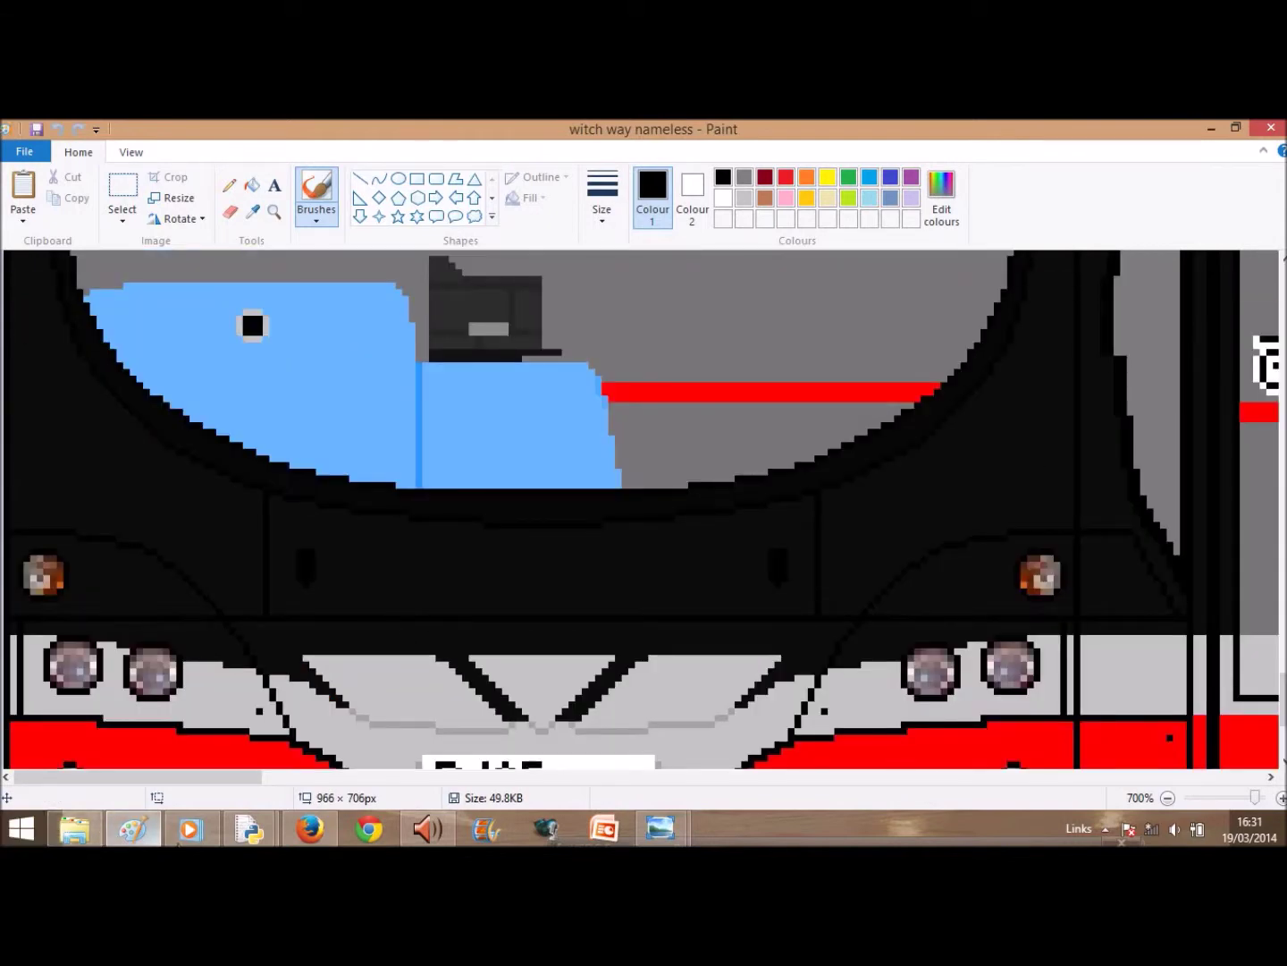
{"action": "mouse_move", "coordinate": [179, 838]}
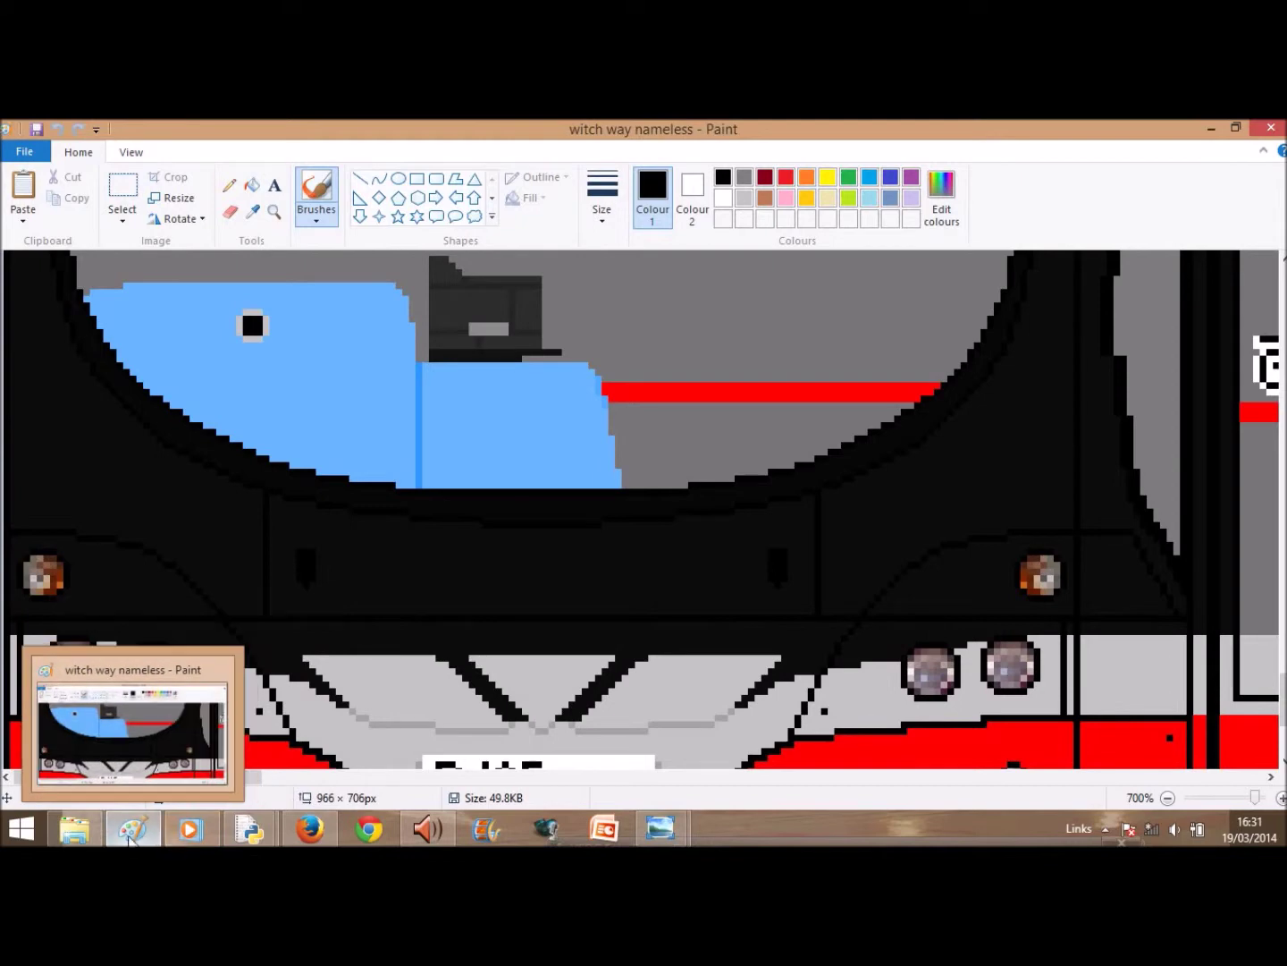
- Open the presentation The witch way in PowerPoint and look through the fleet slides for a bus to copy
{"action": "right_click", "coordinate": [604, 829]}
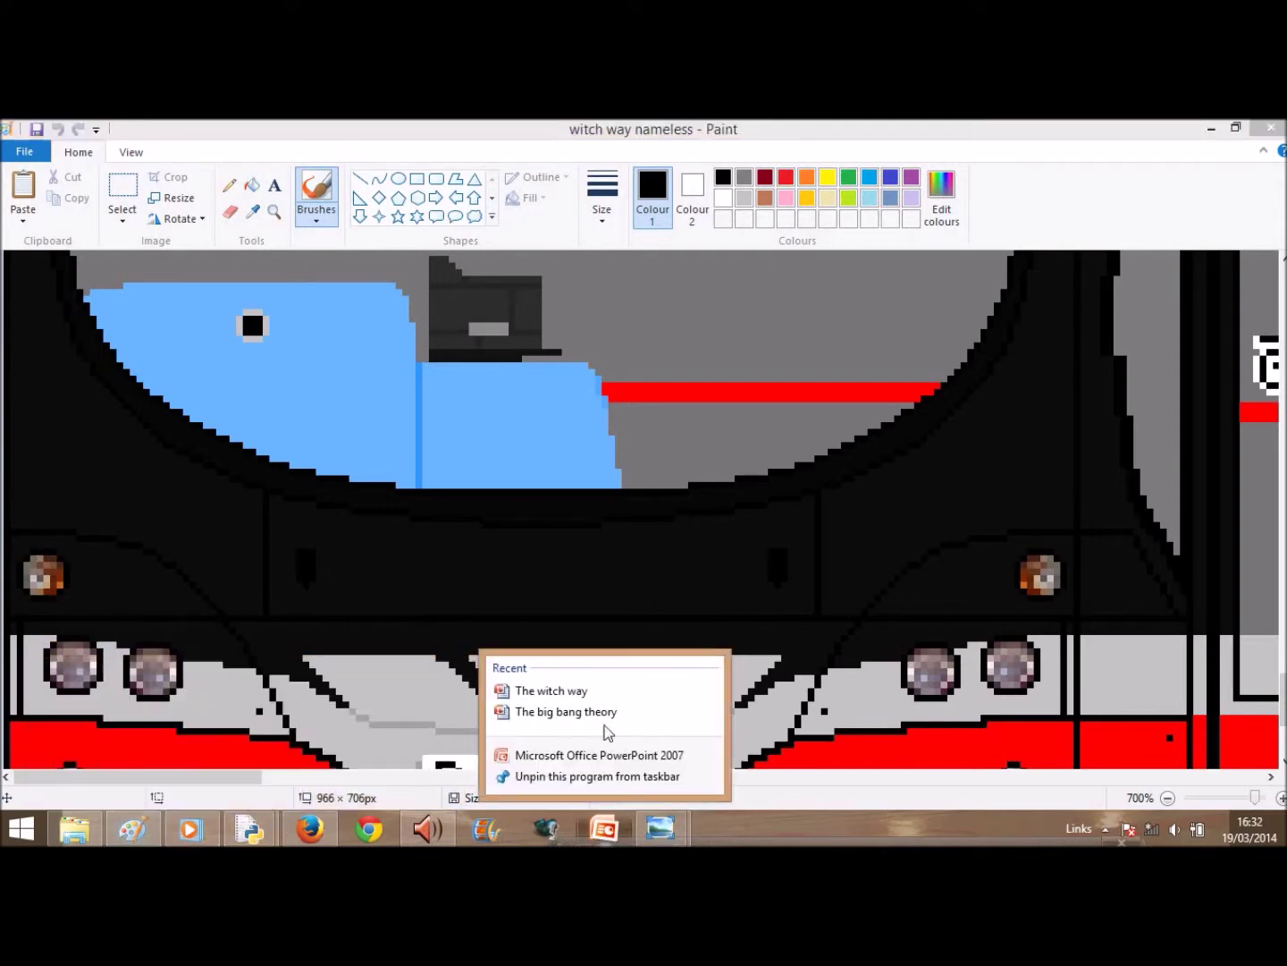
{"action": "left_click", "coordinate": [551, 690]}
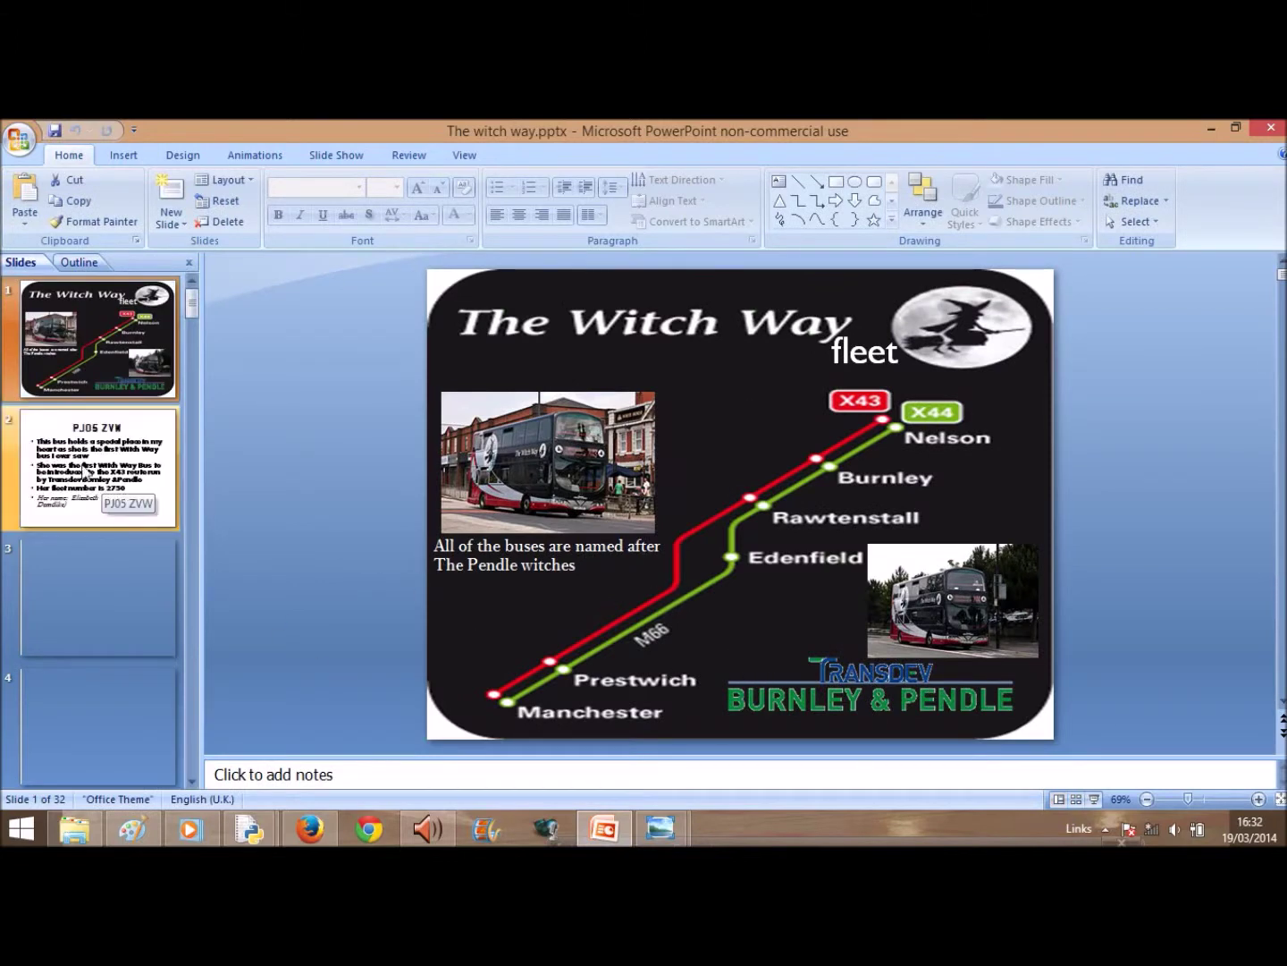
{"action": "scroll", "coordinate": [105, 449], "scroll_direction": "down", "scroll_amount": 2}
{"action": "scroll", "coordinate": [105, 447], "scroll_direction": "down", "scroll_amount": 6}
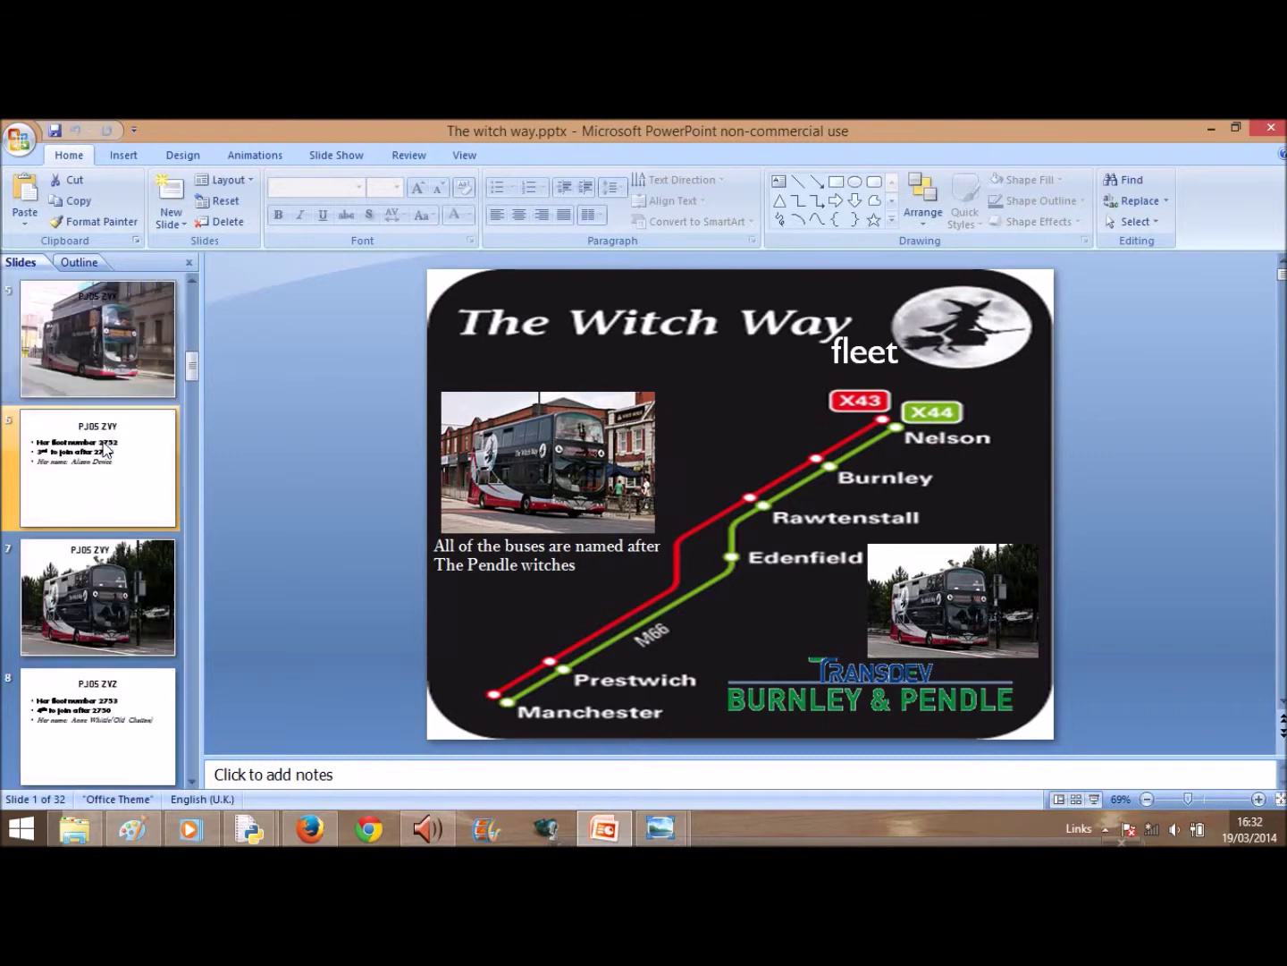
{"action": "scroll", "coordinate": [106, 451], "scroll_direction": "down", "scroll_amount": 9}
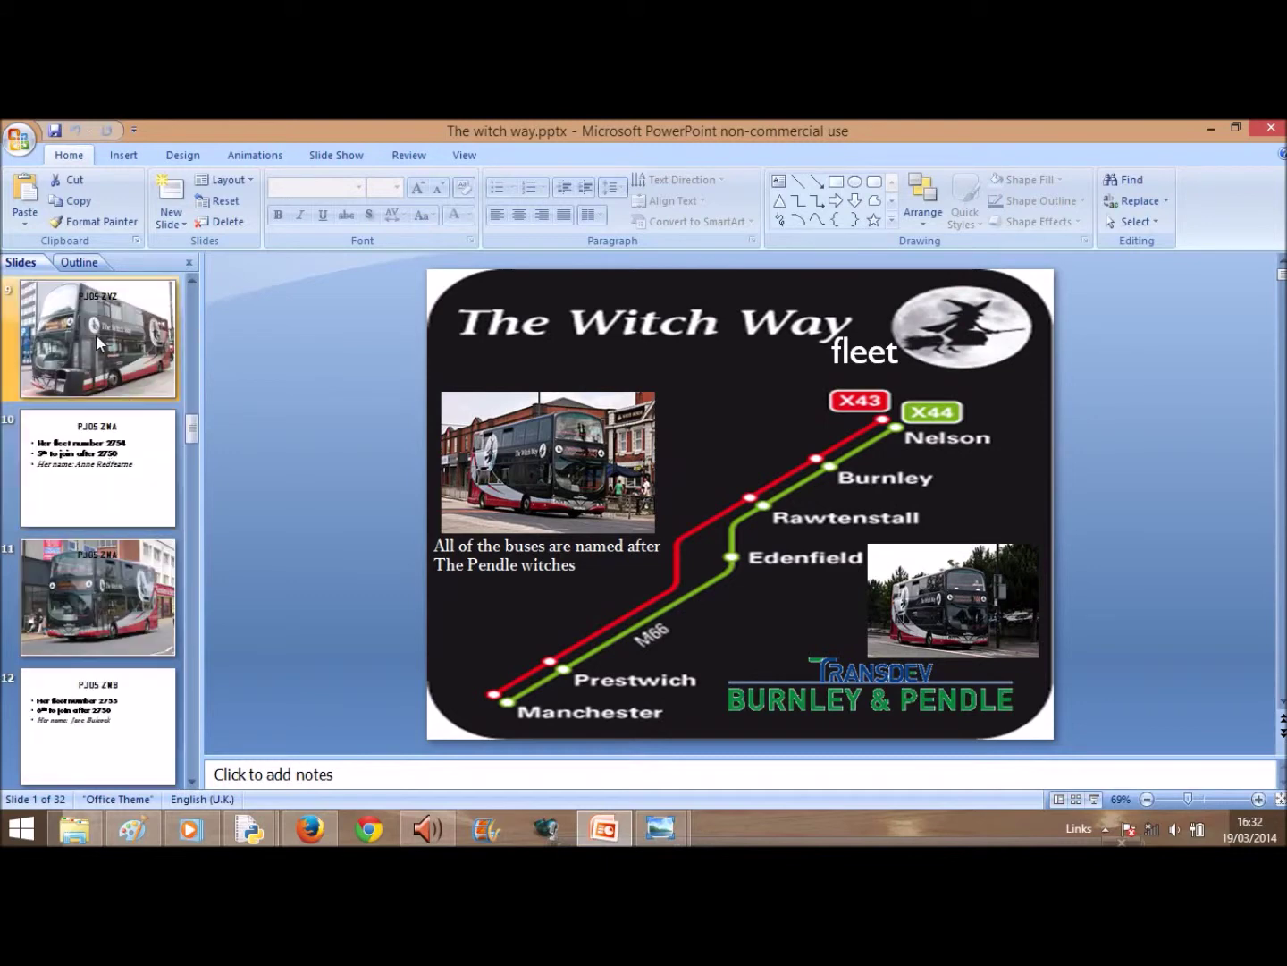
{"action": "scroll", "coordinate": [75, 443], "scroll_direction": "down", "scroll_amount": 6}
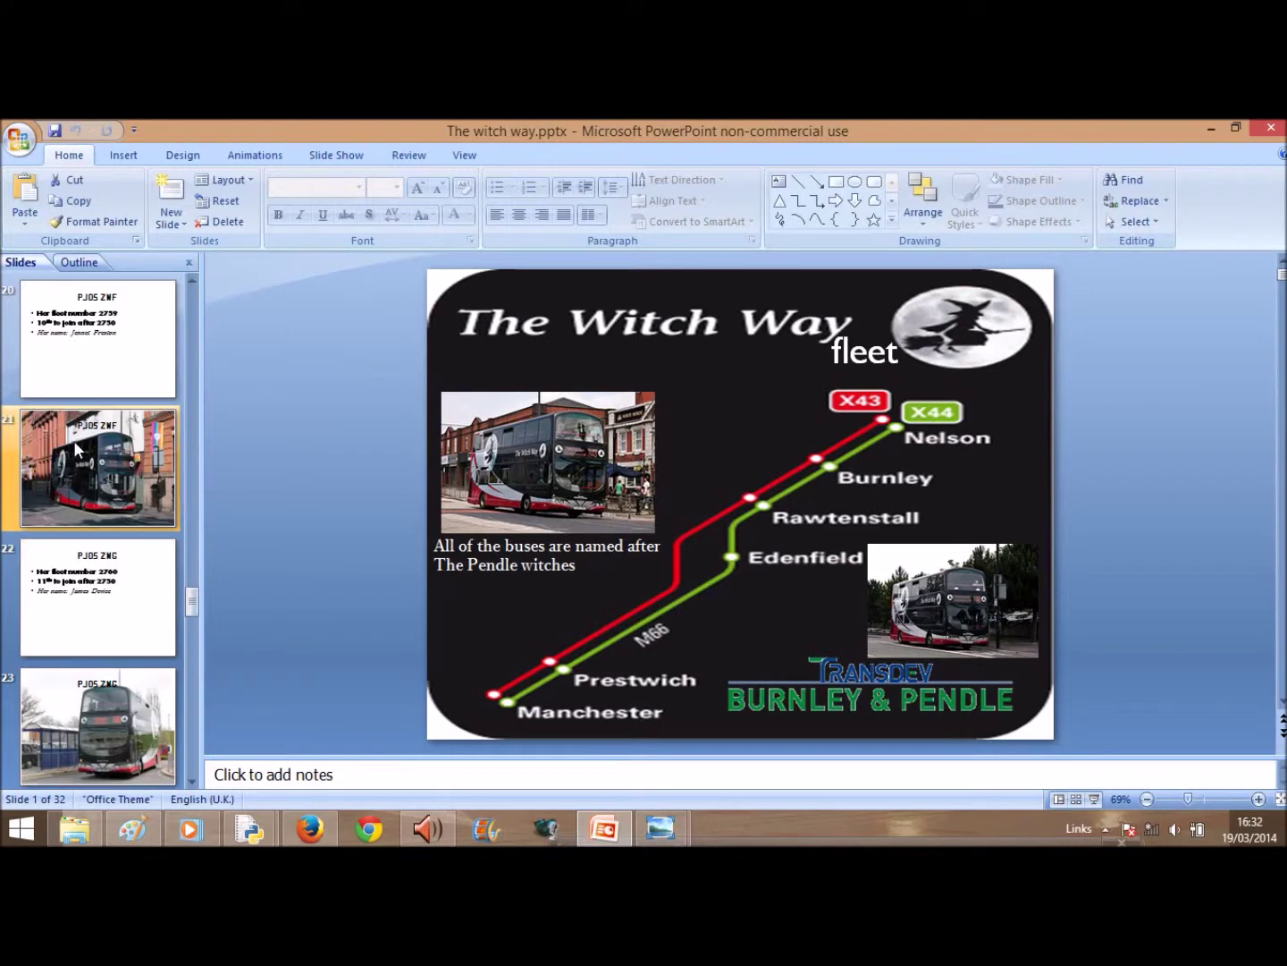
{"action": "scroll", "coordinate": [117, 492], "scroll_direction": "down", "scroll_amount": 1}
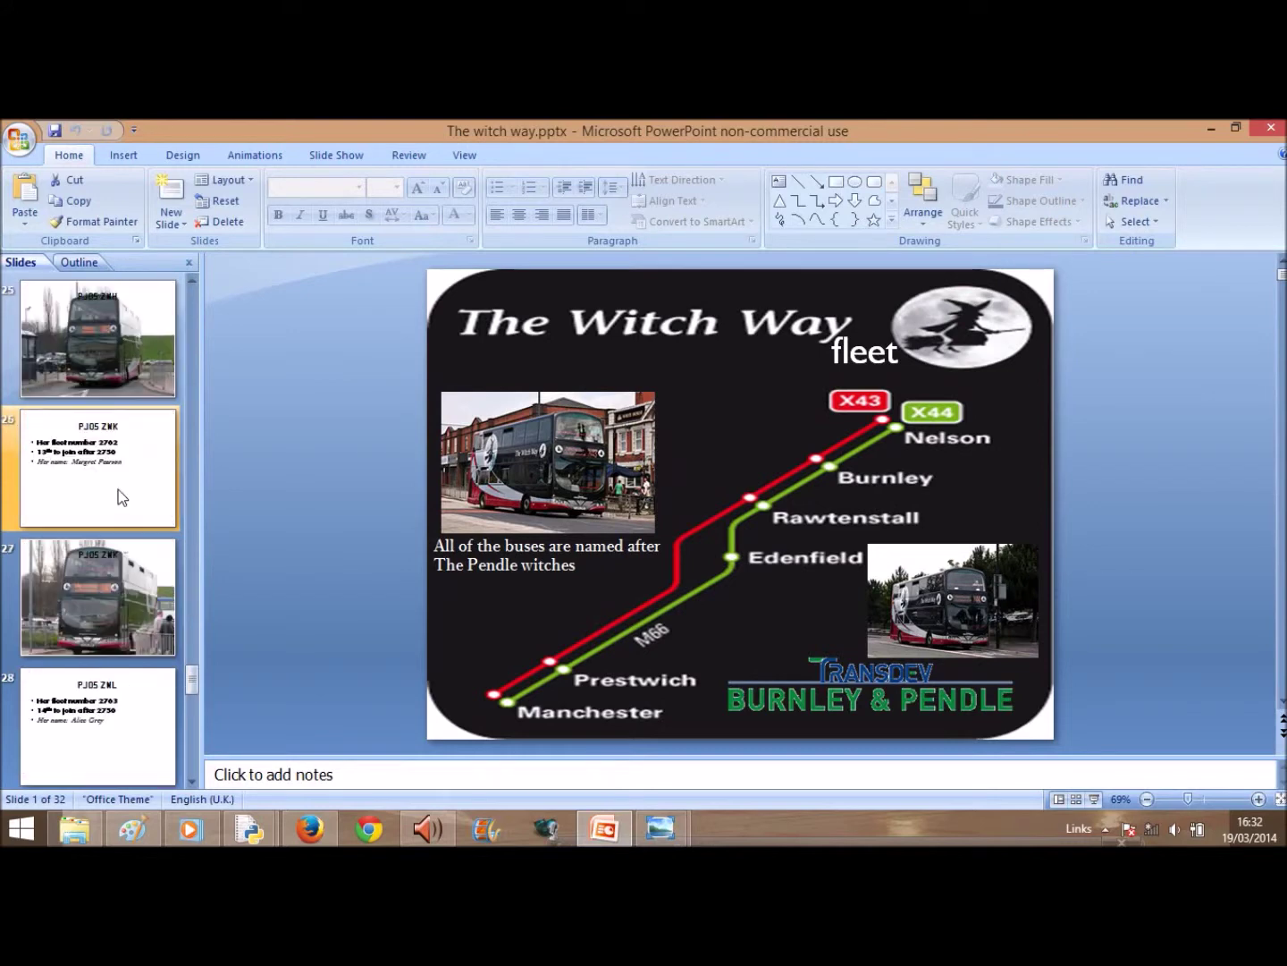
- Select slide 25 with the photo of bus PJ05 ZWH and show it as a full-screen slide show
{"action": "scroll", "coordinate": [116, 492], "scroll_direction": "up", "scroll_amount": 1}
{"action": "left_click", "coordinate": [111, 495]}
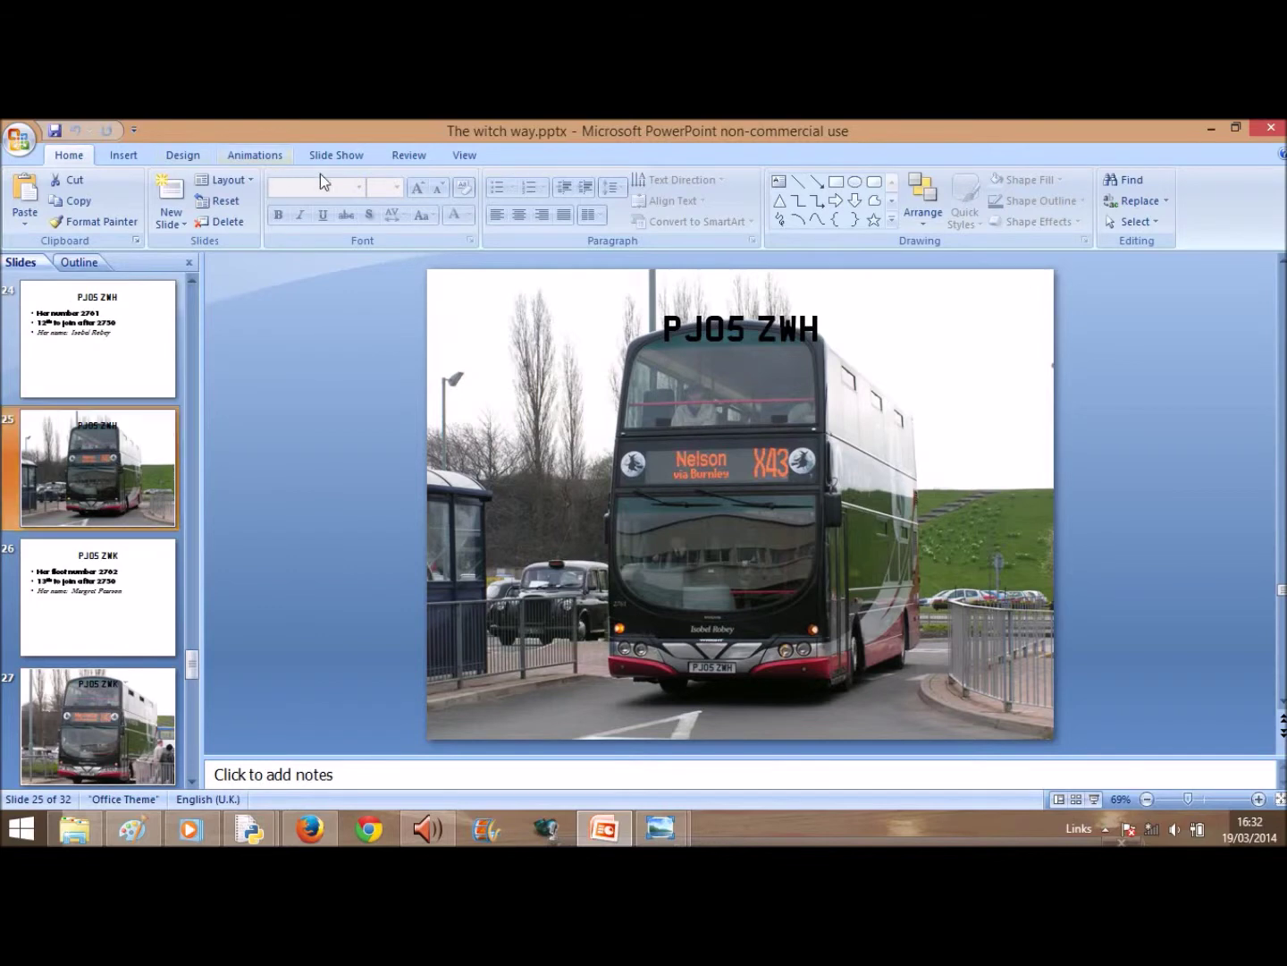
{"action": "left_click", "coordinate": [336, 156]}
{"action": "left_click", "coordinate": [97, 198]}
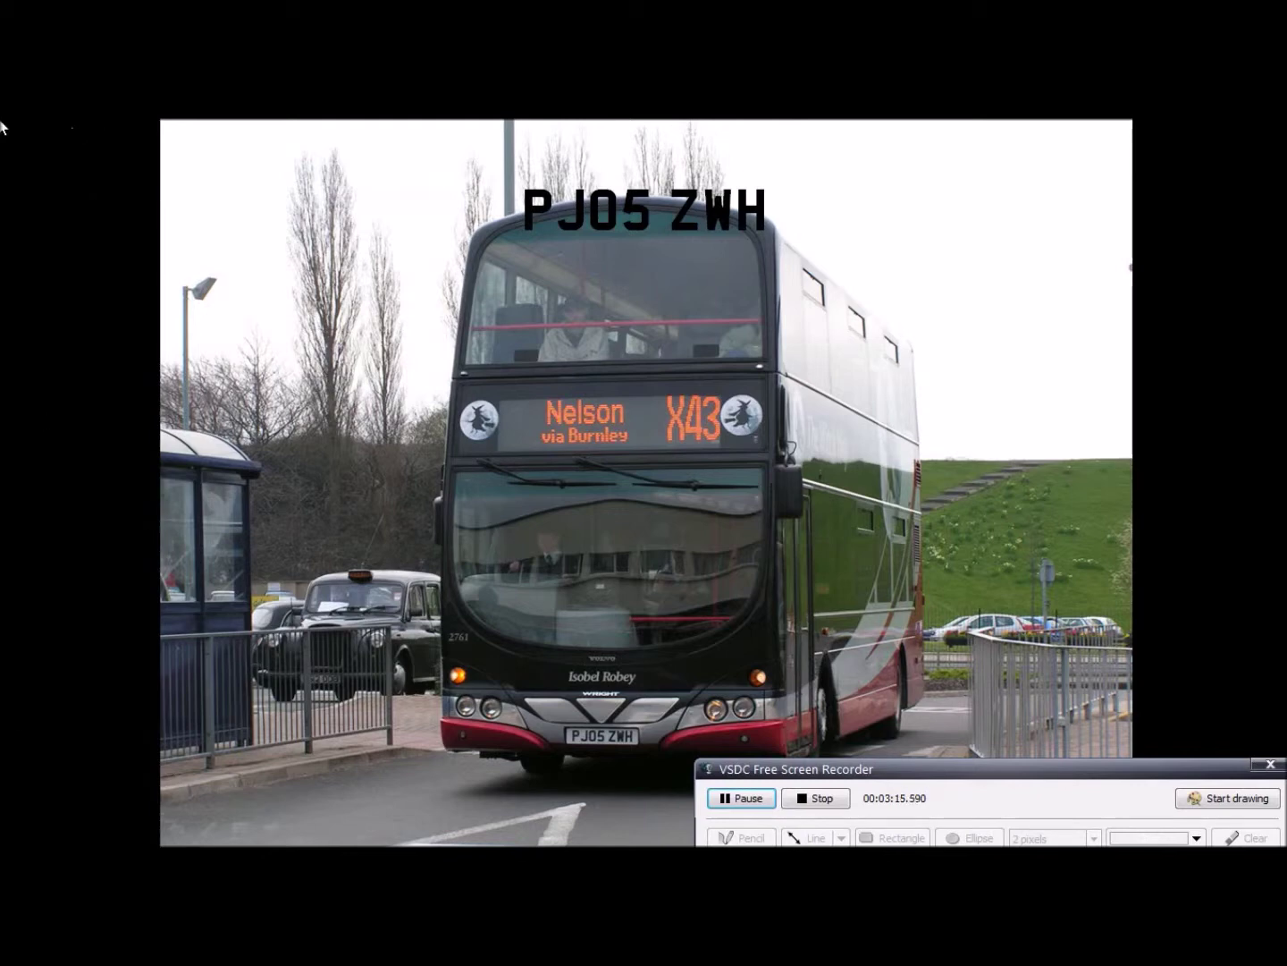
- Examine the name below the windscreen in the full-screen photo of bus PJ05 ZWH, and close the presentation
{"action": "left_click", "coordinate": [1231, 798]}
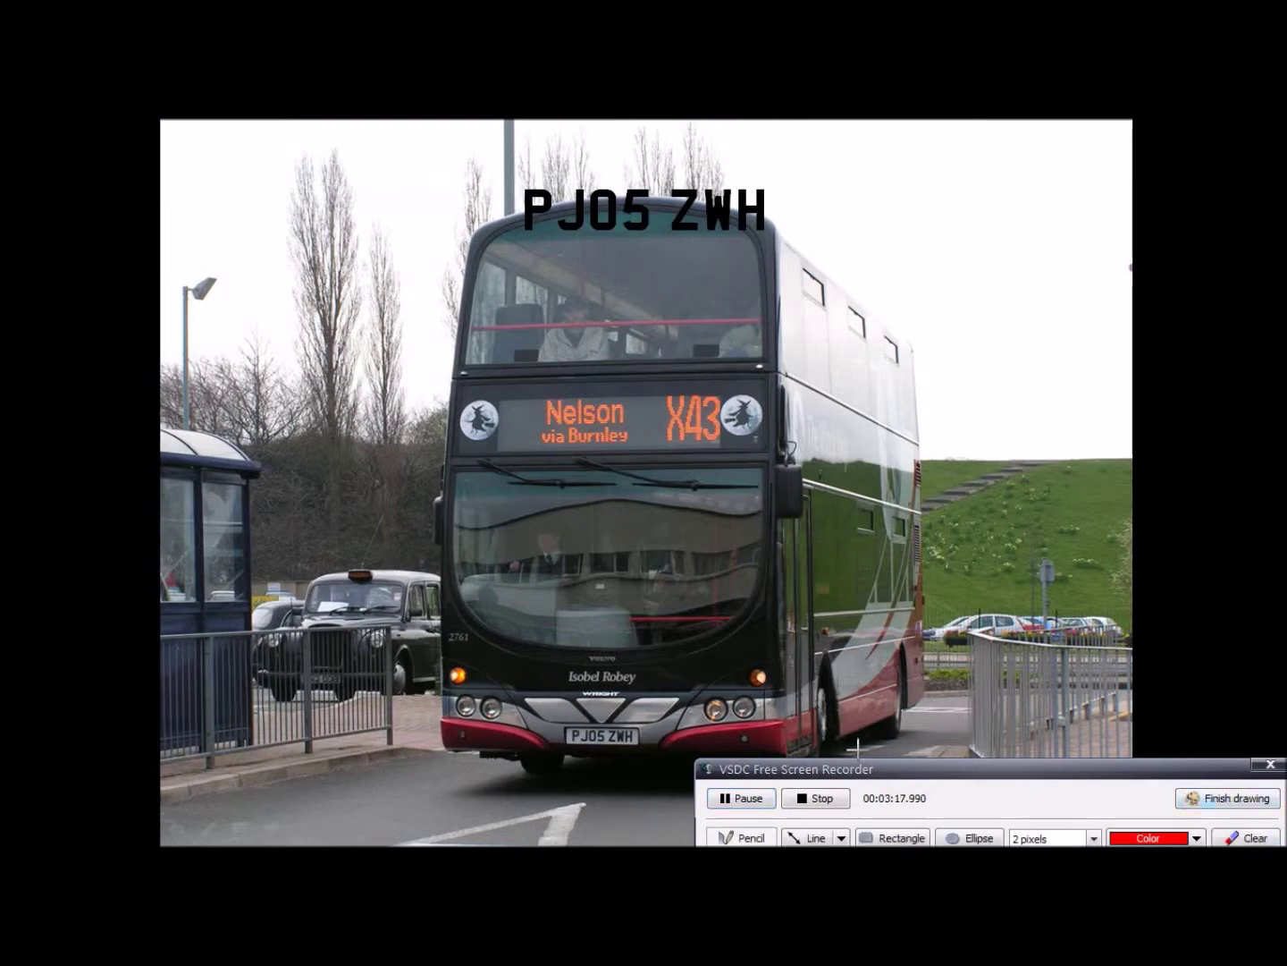
{"action": "mouse_move", "coordinate": [536, 652]}
{"action": "left_mouse_down"}
{"action": "mouse_move", "coordinate": [662, 683]}
{"action": "mouse_move", "coordinate": [597, 698]}
{"action": "mouse_move", "coordinate": [526, 679]}
{"action": "mouse_move", "coordinate": [584, 656]}
{"action": "left_mouse_up"}
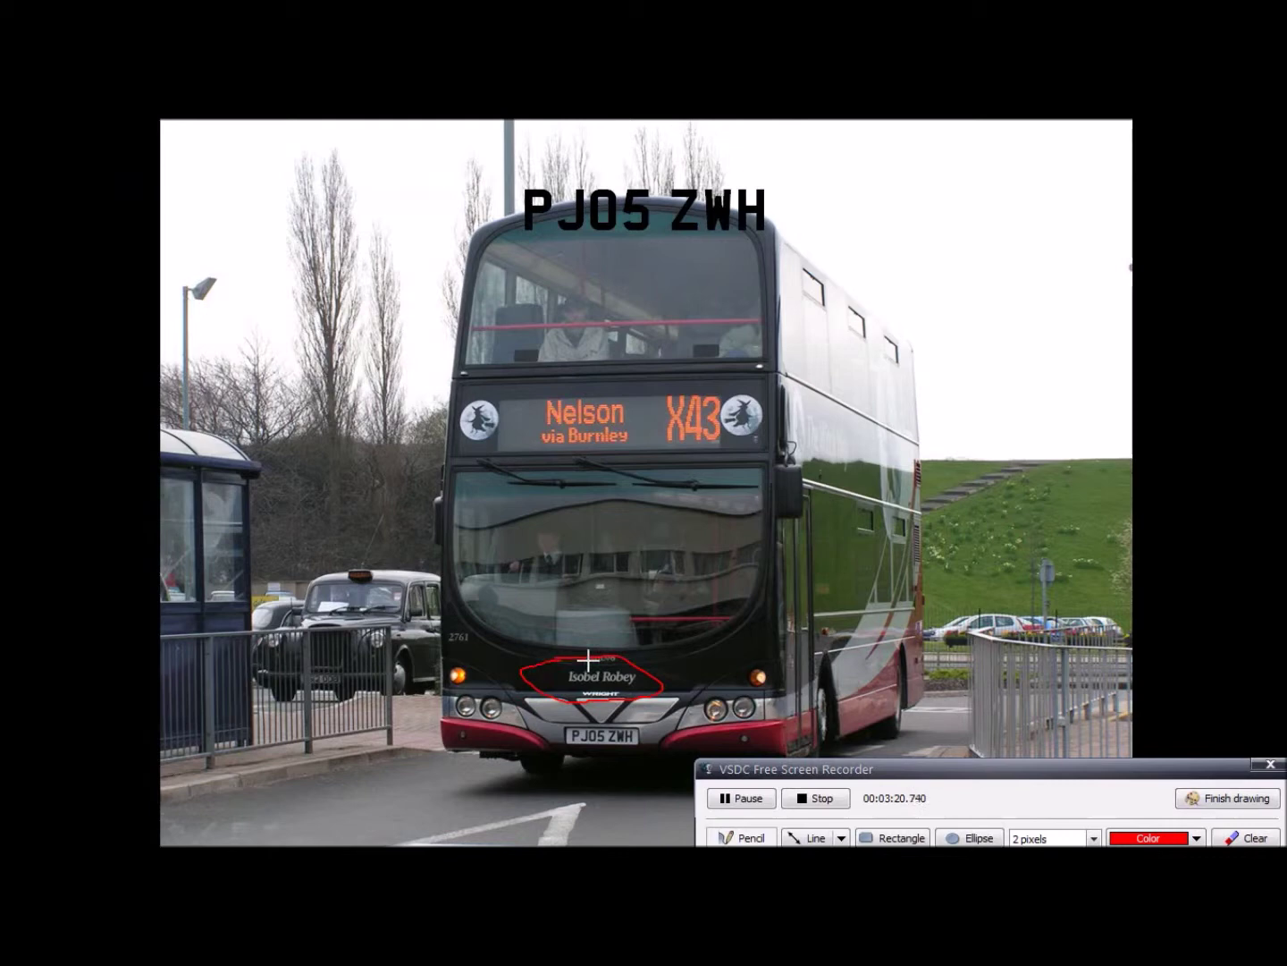
{"action": "left_click", "coordinate": [1192, 801]}
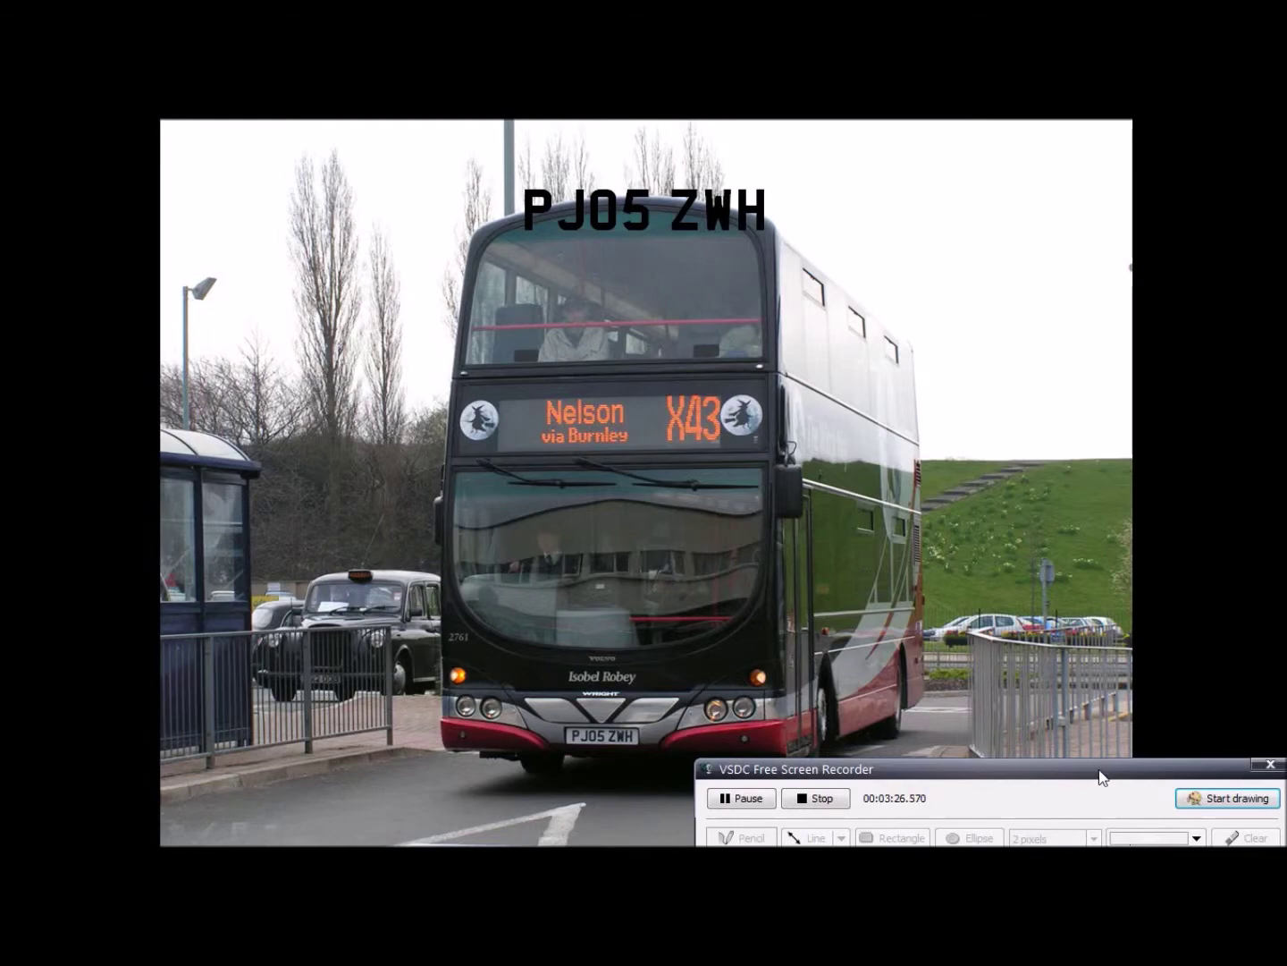
{"action": "left_click", "coordinate": [710, 745]}
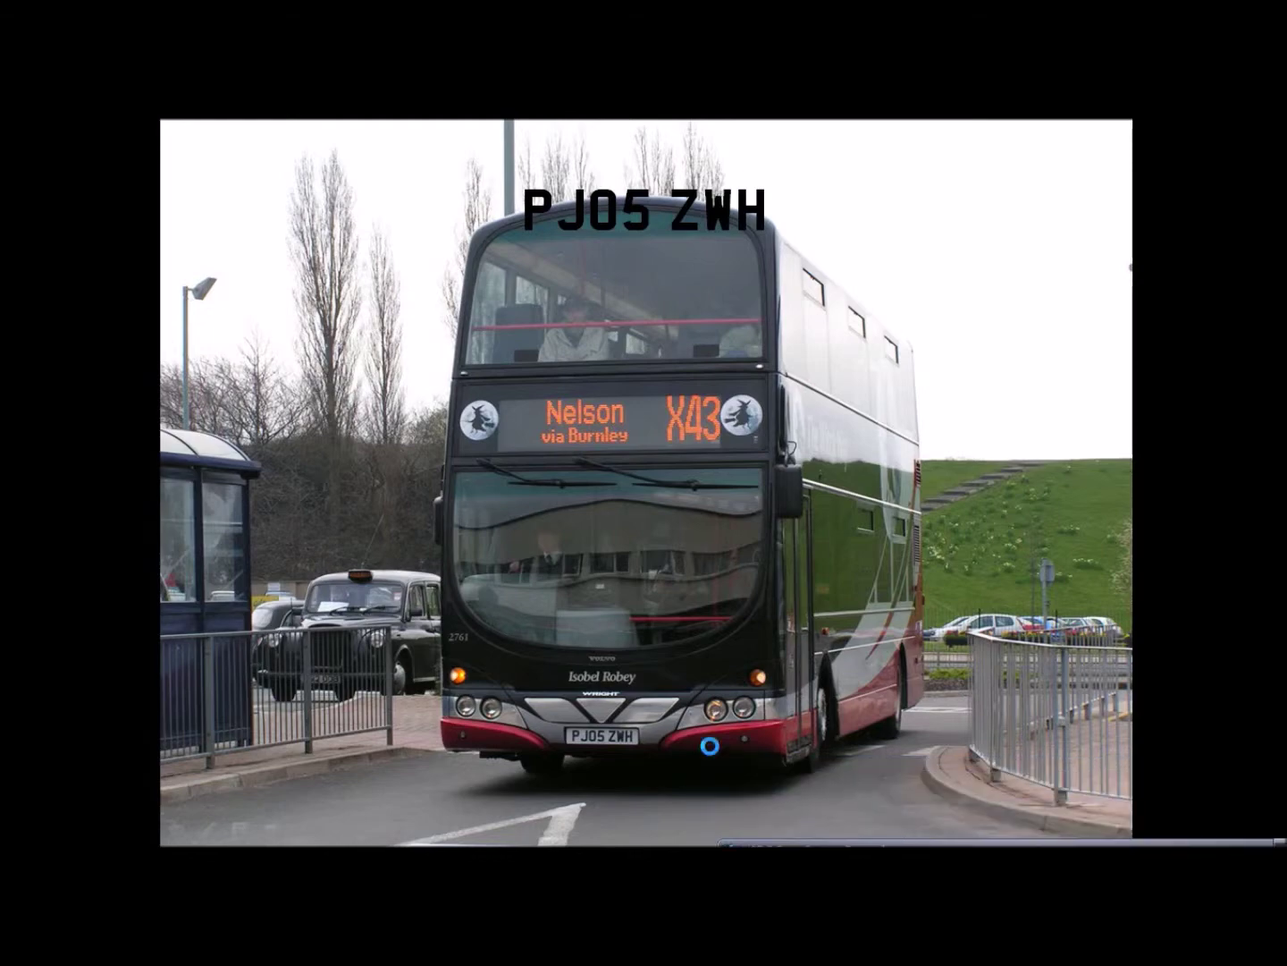
{"action": "left_click", "coordinate": [582, 636]}
{"action": "left_click", "coordinate": [584, 634]}
{"action": "left_click", "coordinate": [584, 635]}
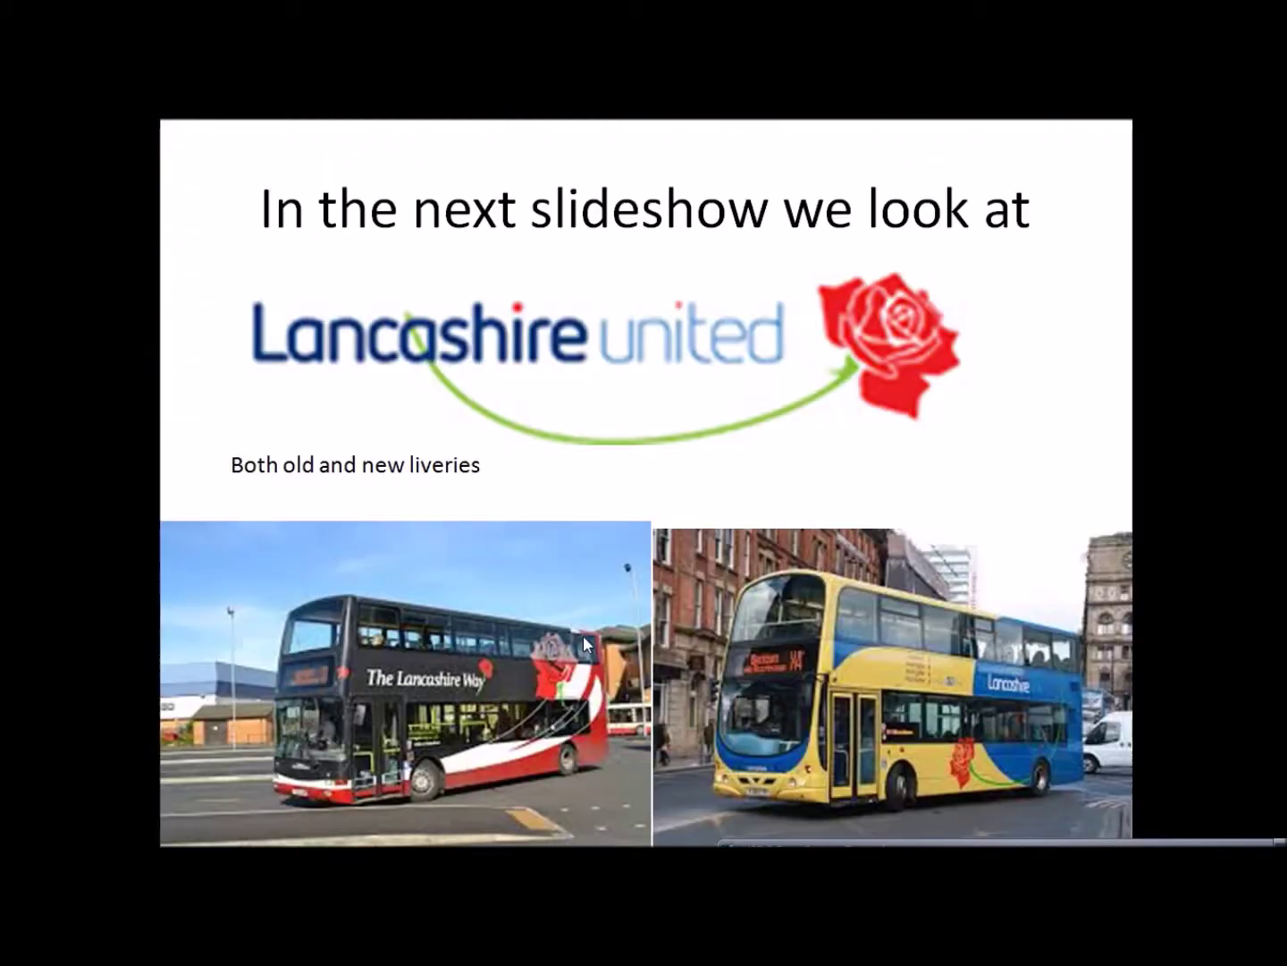
{"action": "left_click", "coordinate": [583, 635]}
{"action": "left_click", "coordinate": [583, 635]}
{"action": "left_click", "coordinate": [584, 640]}
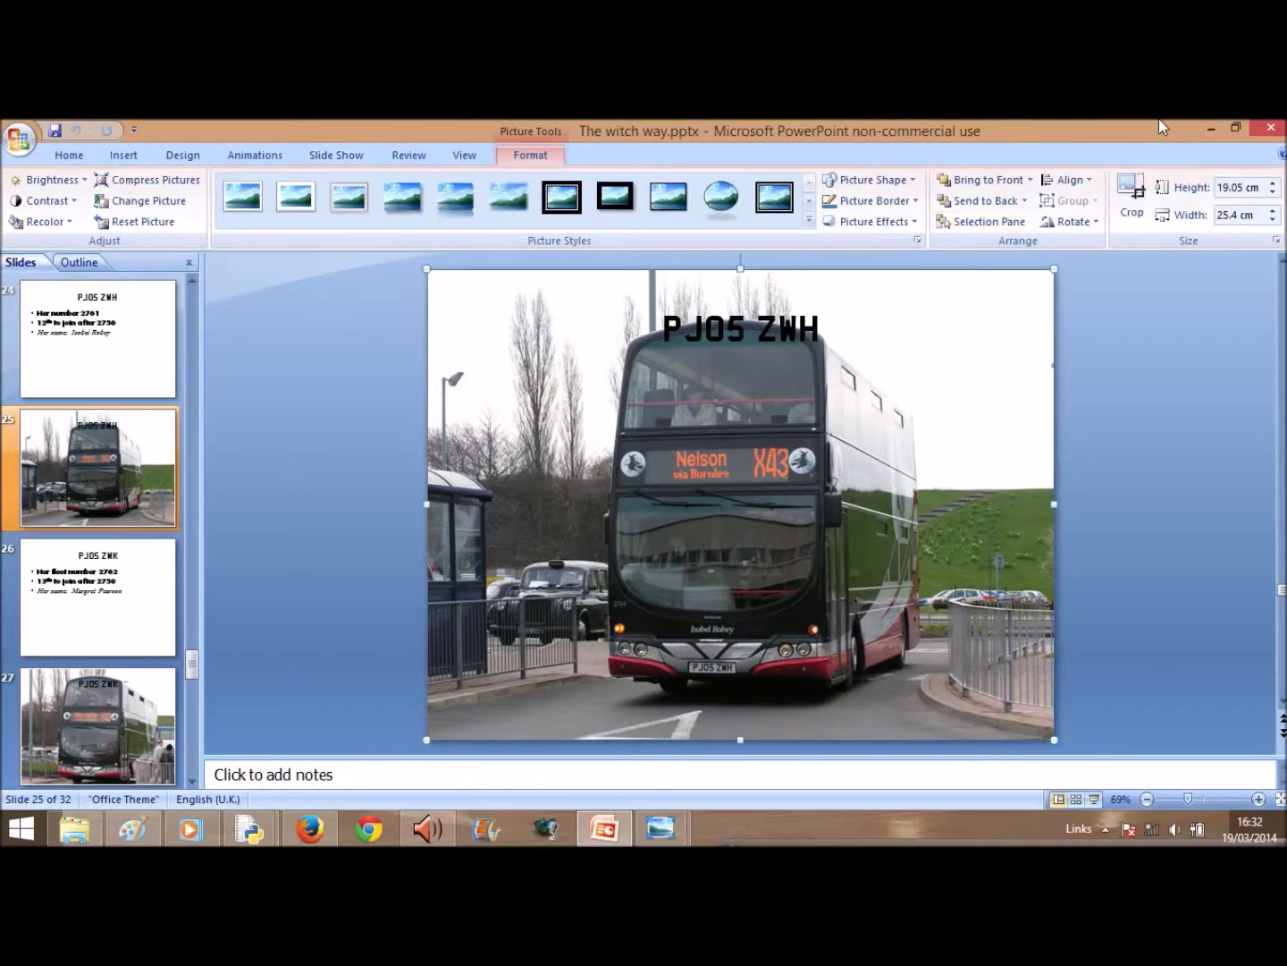
{"action": "left_click", "coordinate": [1283, 133]}
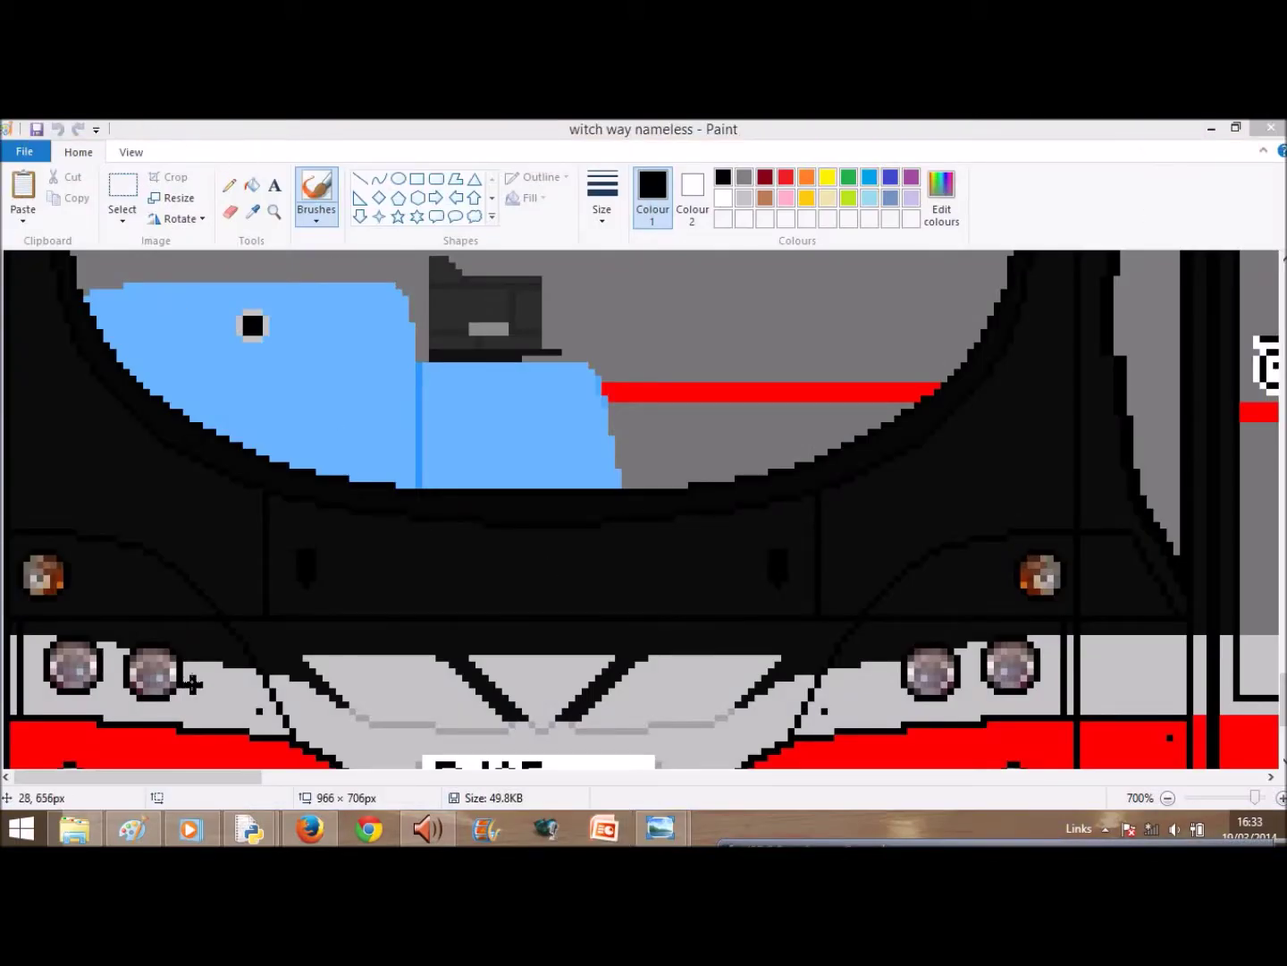
- Reopen the presentation The witch way in PowerPoint and read slide 24 with the details of bus PJ05 ZWH
{"action": "left_click", "coordinate": [197, 552]}
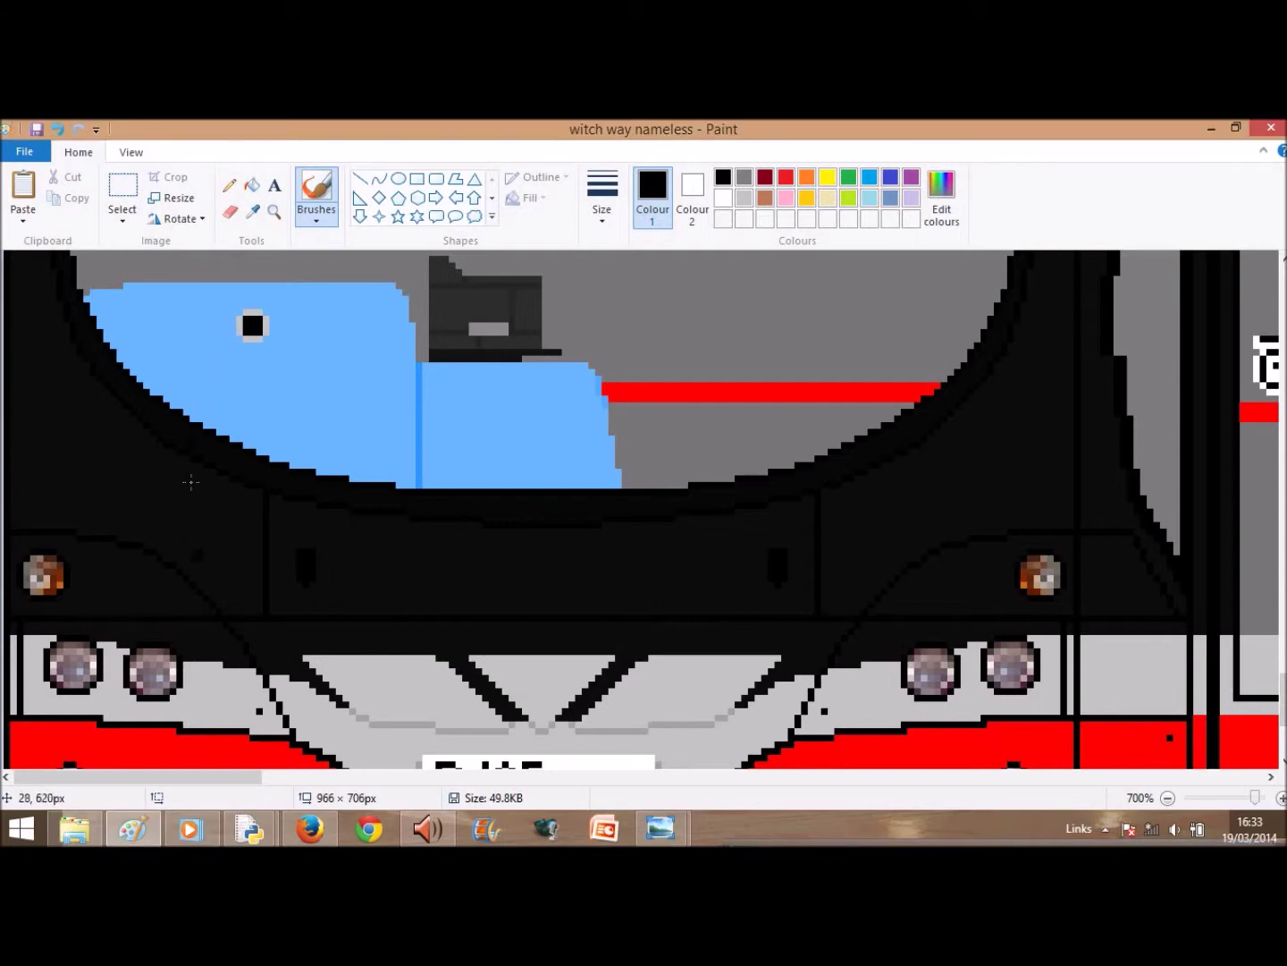
{"action": "left_click", "coordinate": [595, 834]}
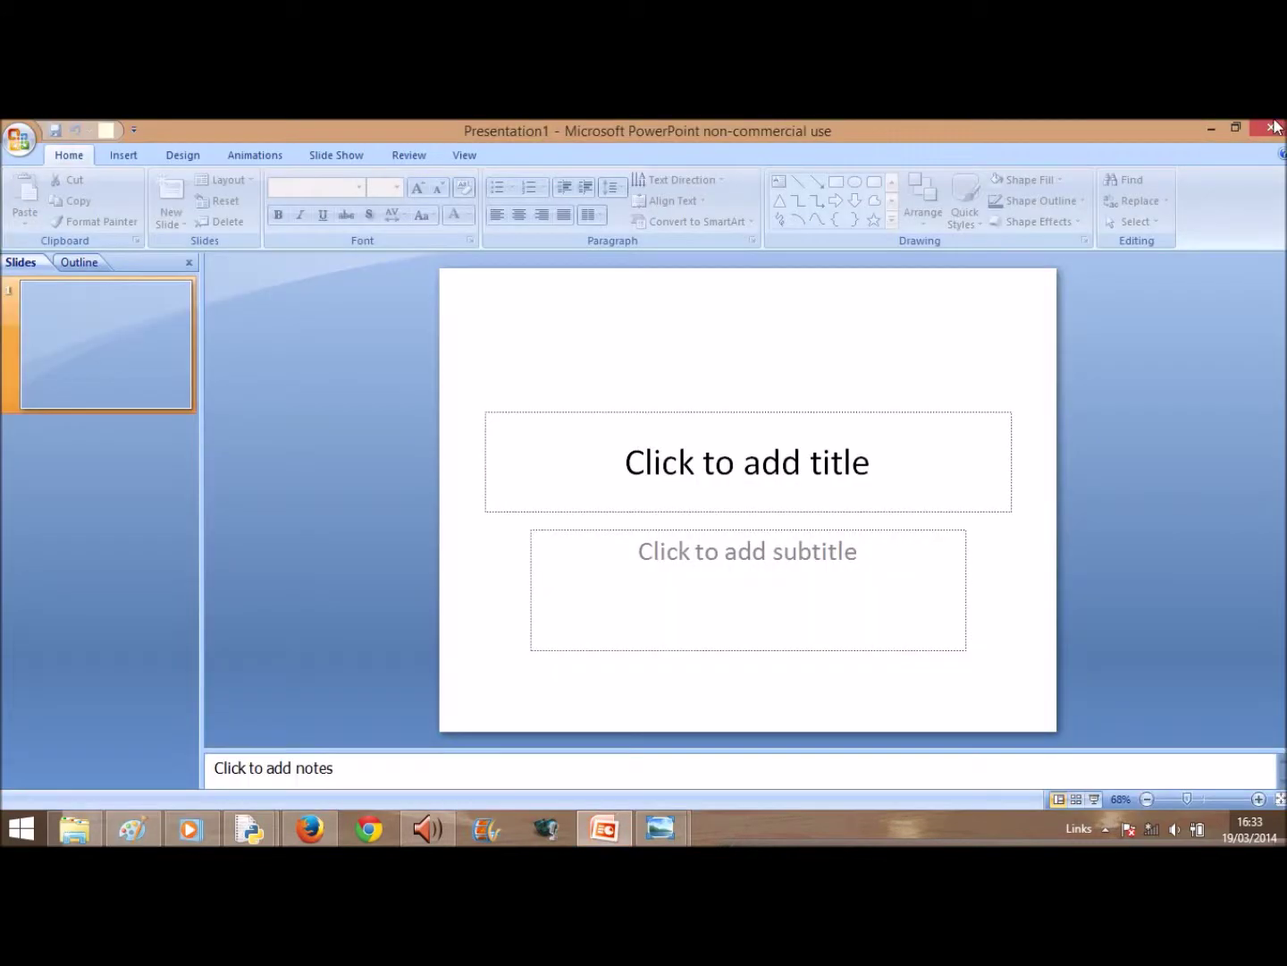
{"action": "left_click", "coordinate": [622, 833]}
{"action": "right_click", "coordinate": [622, 834]}
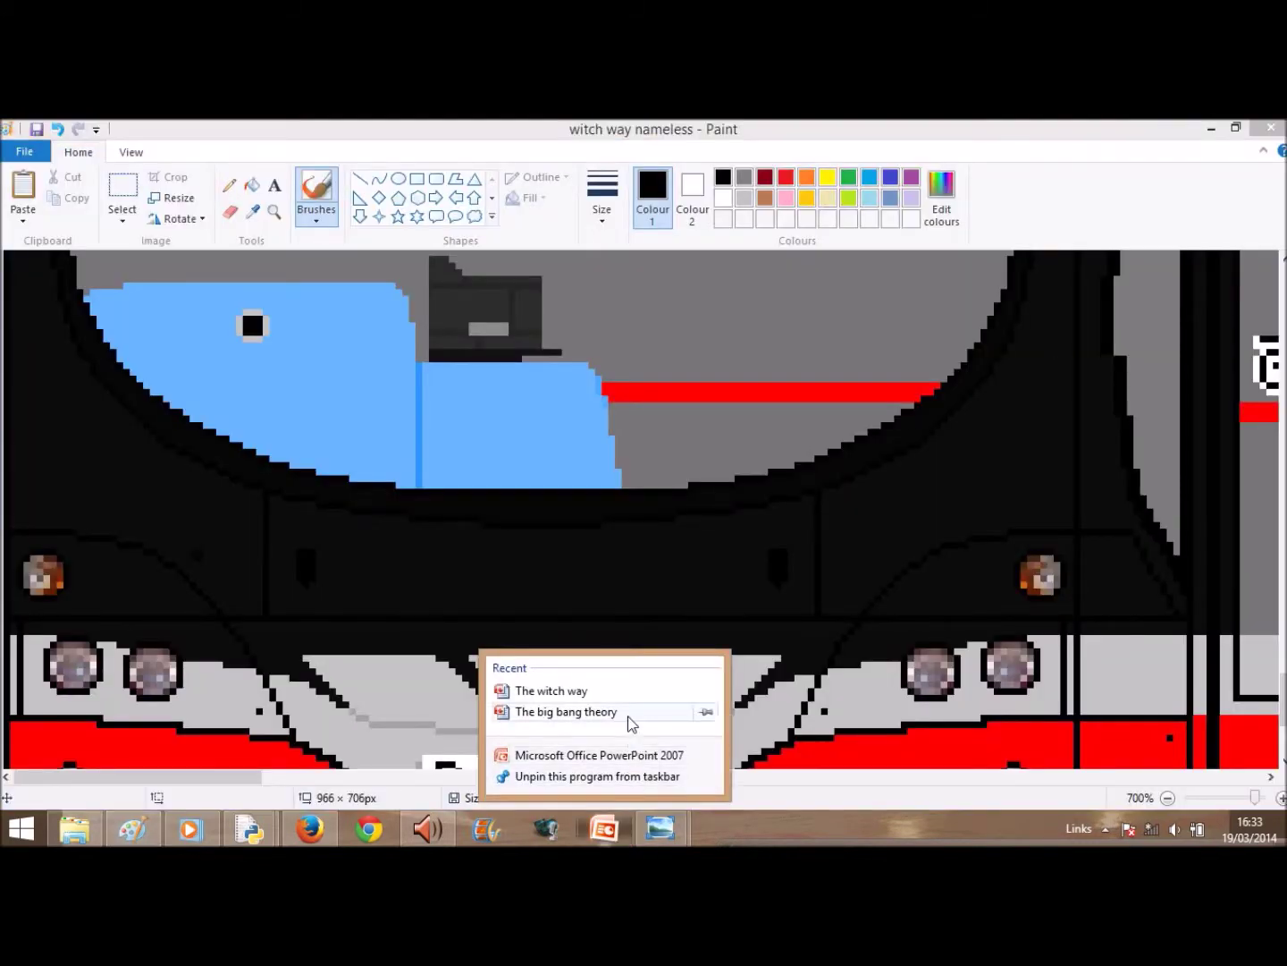
{"action": "left_click", "coordinate": [630, 694]}
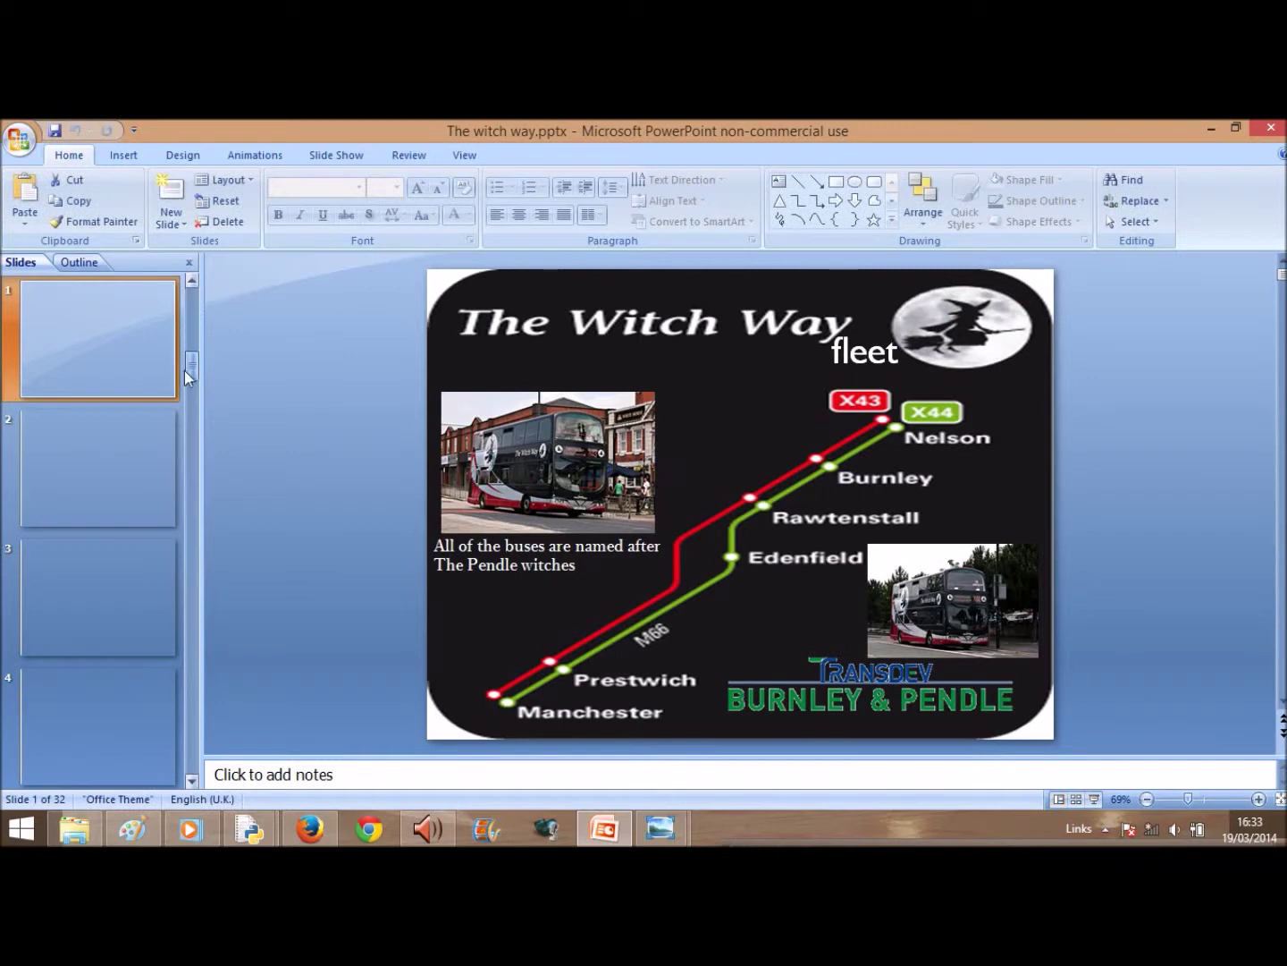
{"action": "left_click_drag", "start_coordinate": [184, 370], "coordinate": [180, 635]}
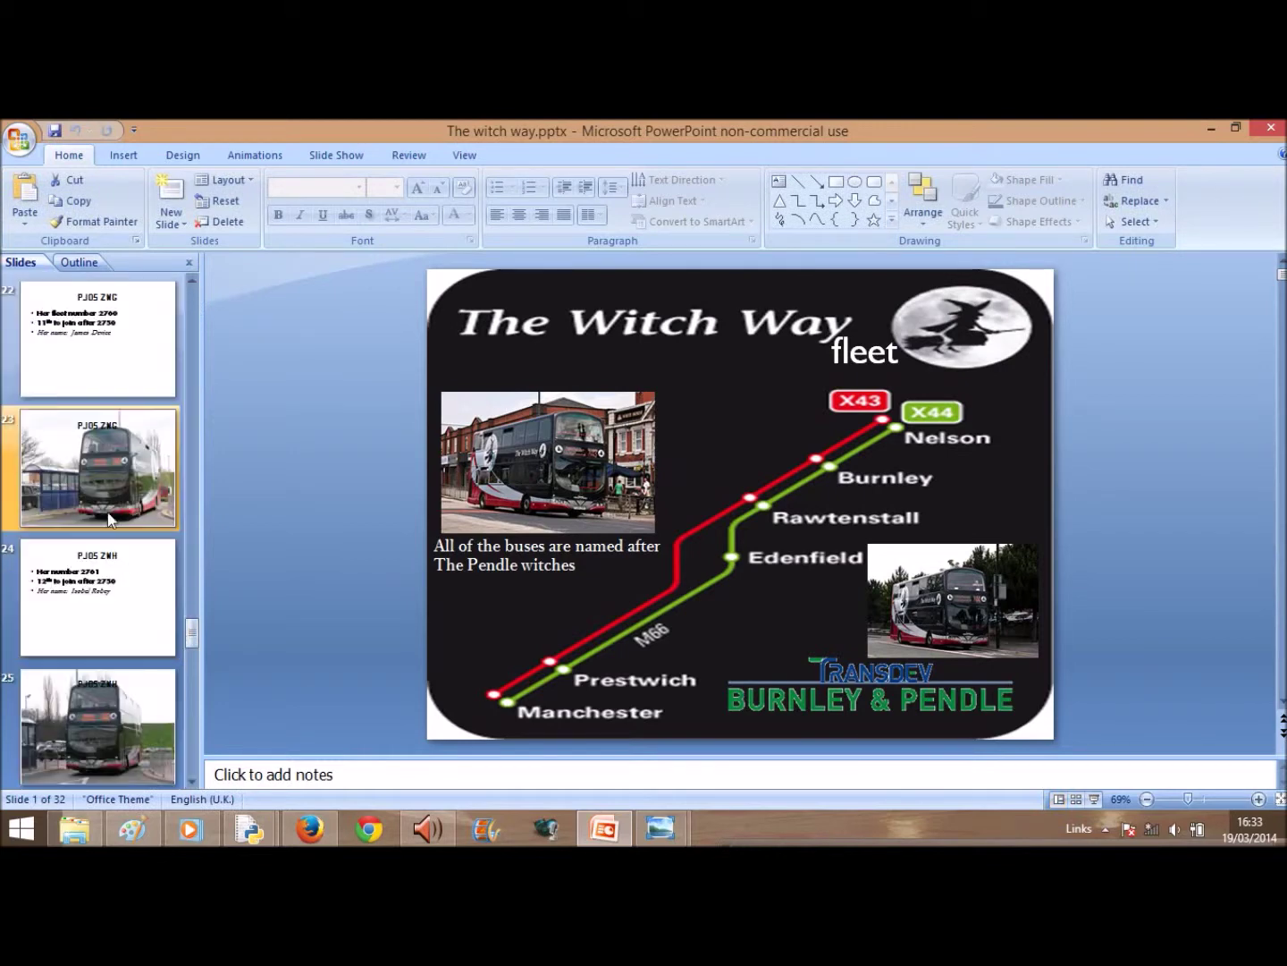
{"action": "left_click", "coordinate": [69, 708]}
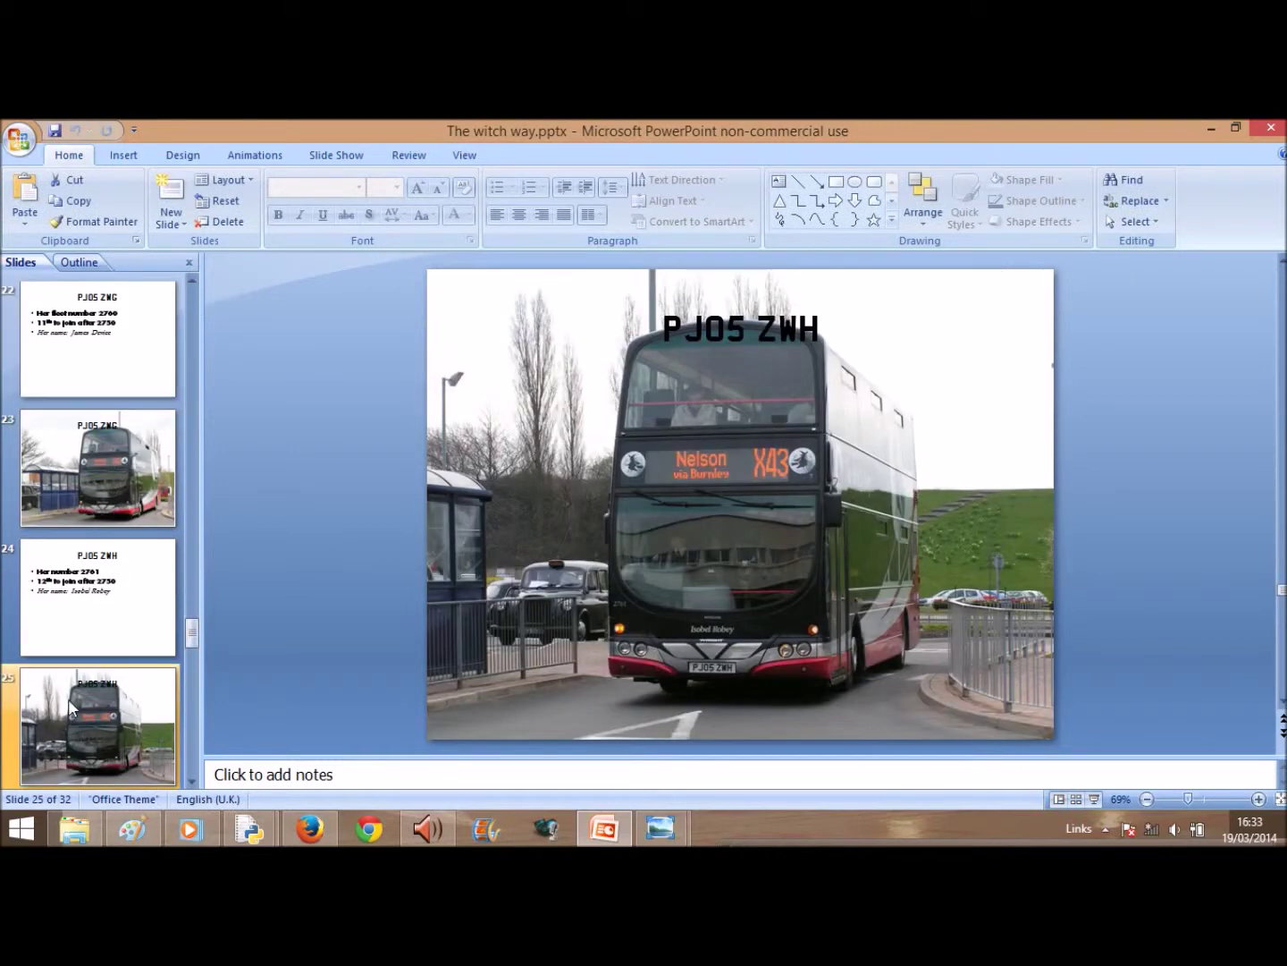
{"action": "left_click", "coordinate": [130, 587]}
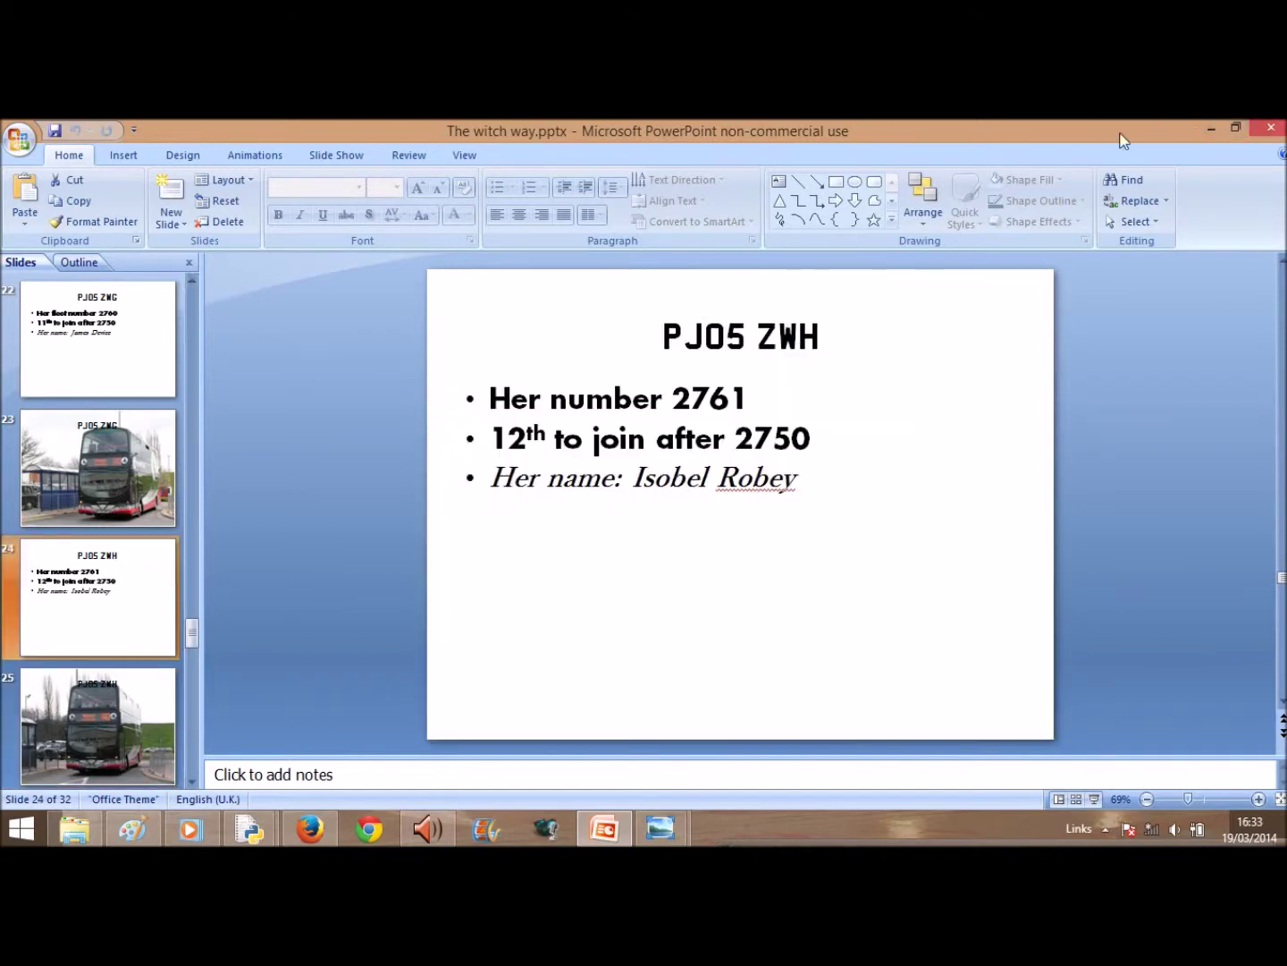
- Return to the nameless template in Paint and draw a text box about 57 × 11 px on the black panel below the windscreen
{"action": "key", "text": "alt+Tab"}
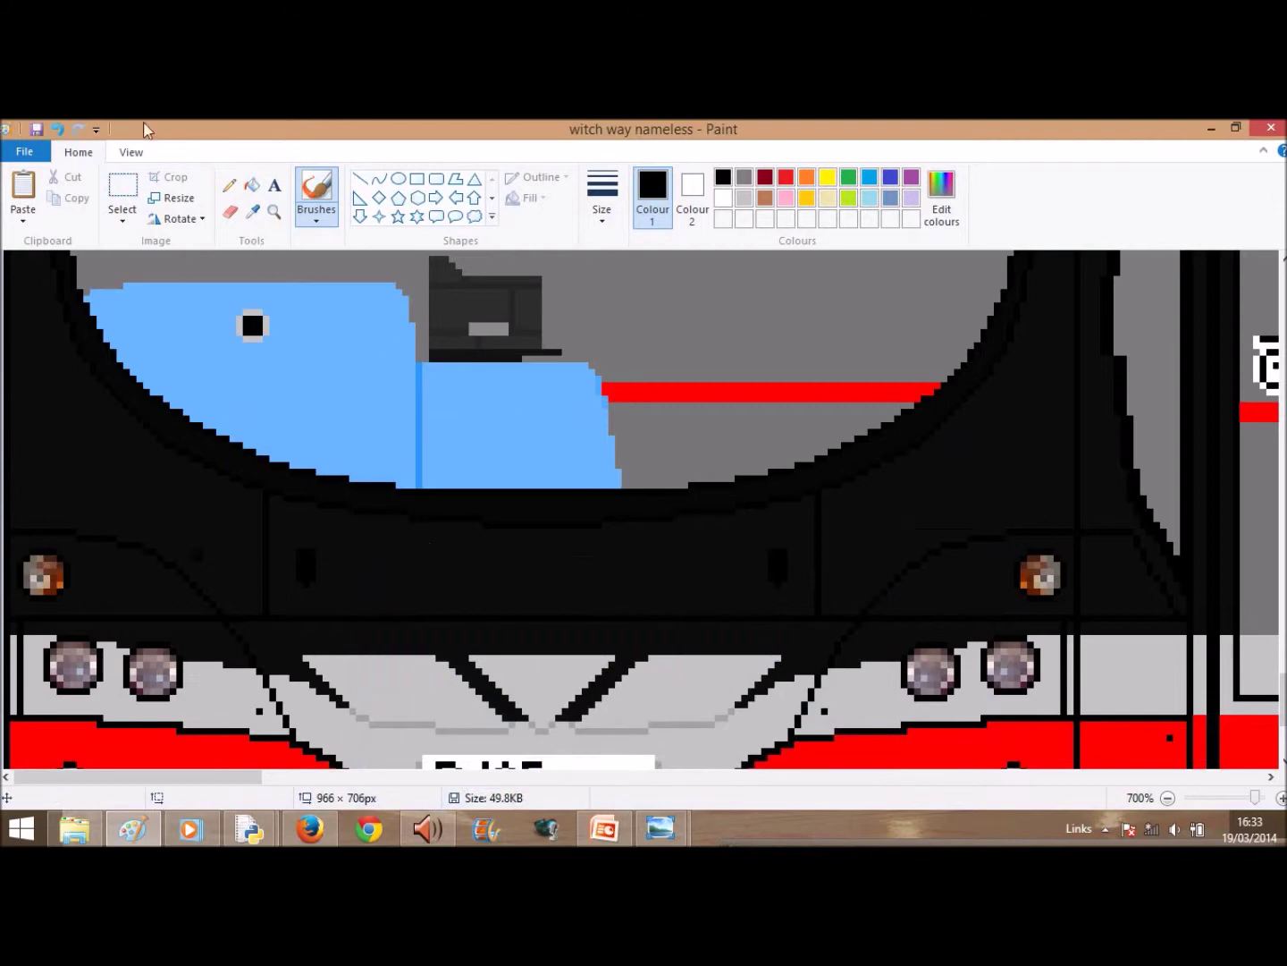
{"action": "left_click", "coordinate": [275, 185]}
{"action": "left_click_drag", "start_coordinate": [349, 527], "coordinate": [731, 603]}
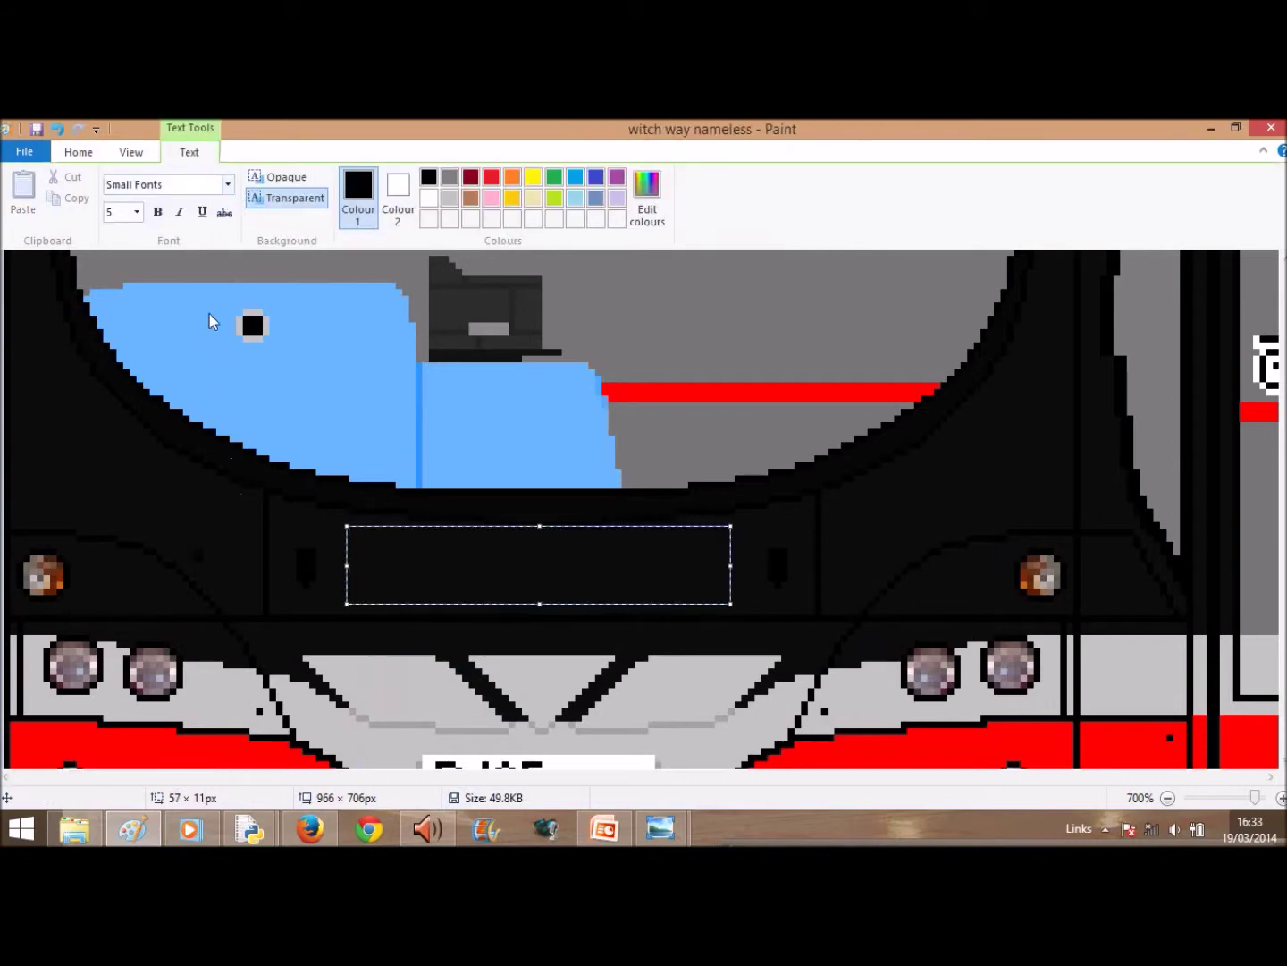
{"action": "left_click", "coordinate": [223, 214]}
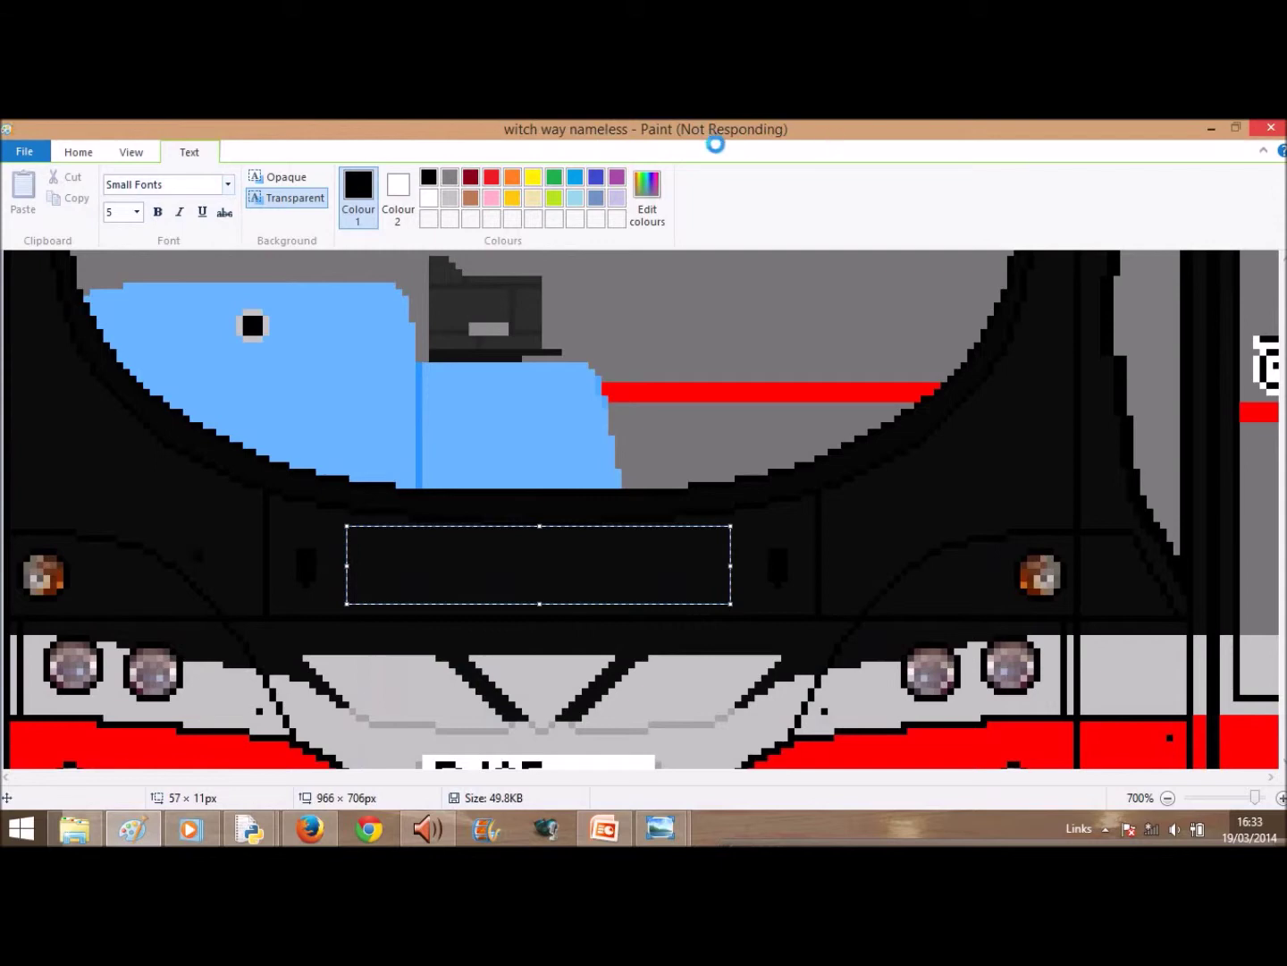
{"action": "left_click", "coordinate": [1210, 127]}
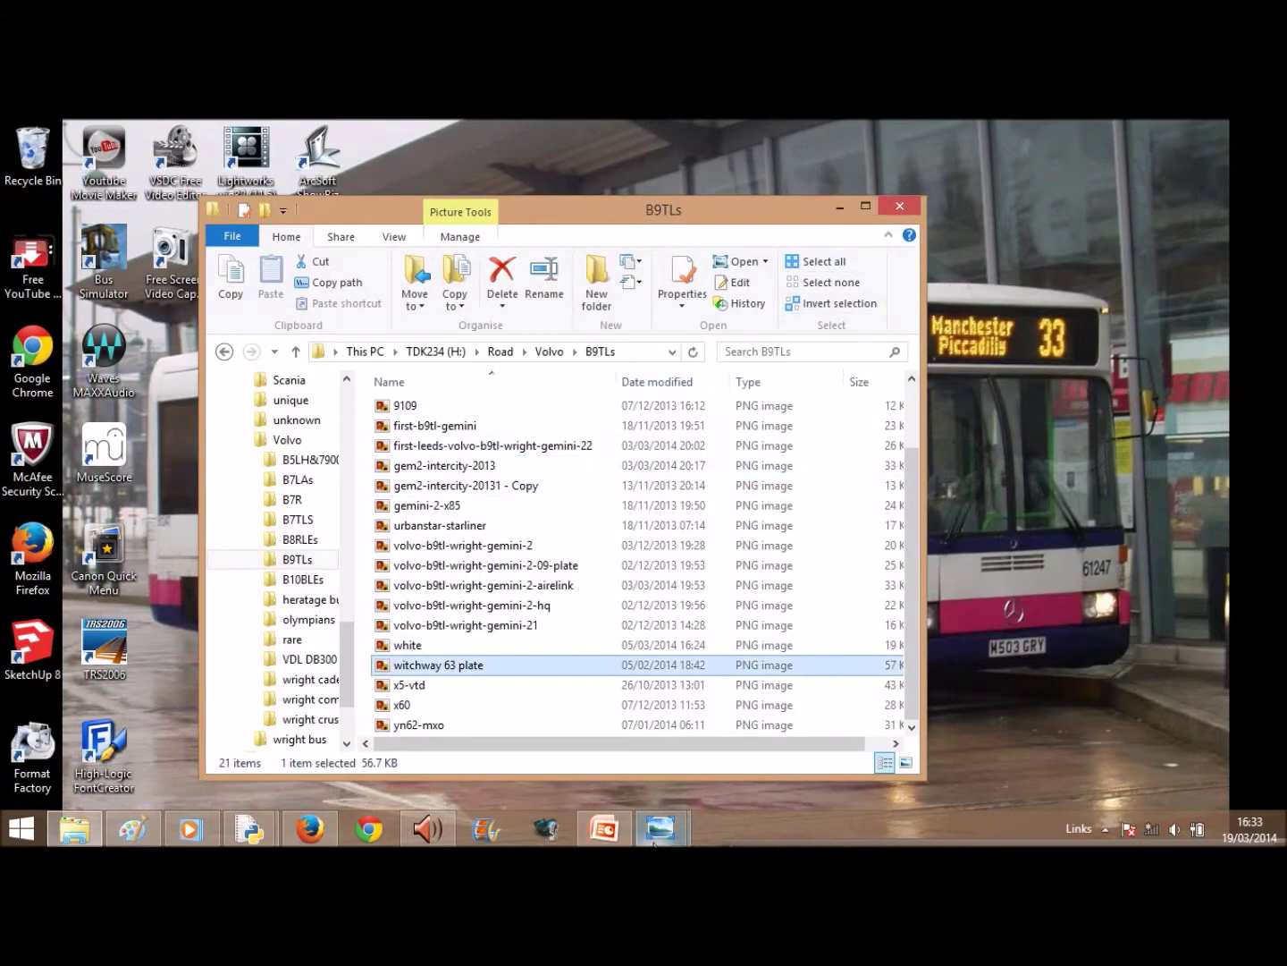
{"action": "mouse_move", "coordinate": [656, 835]}
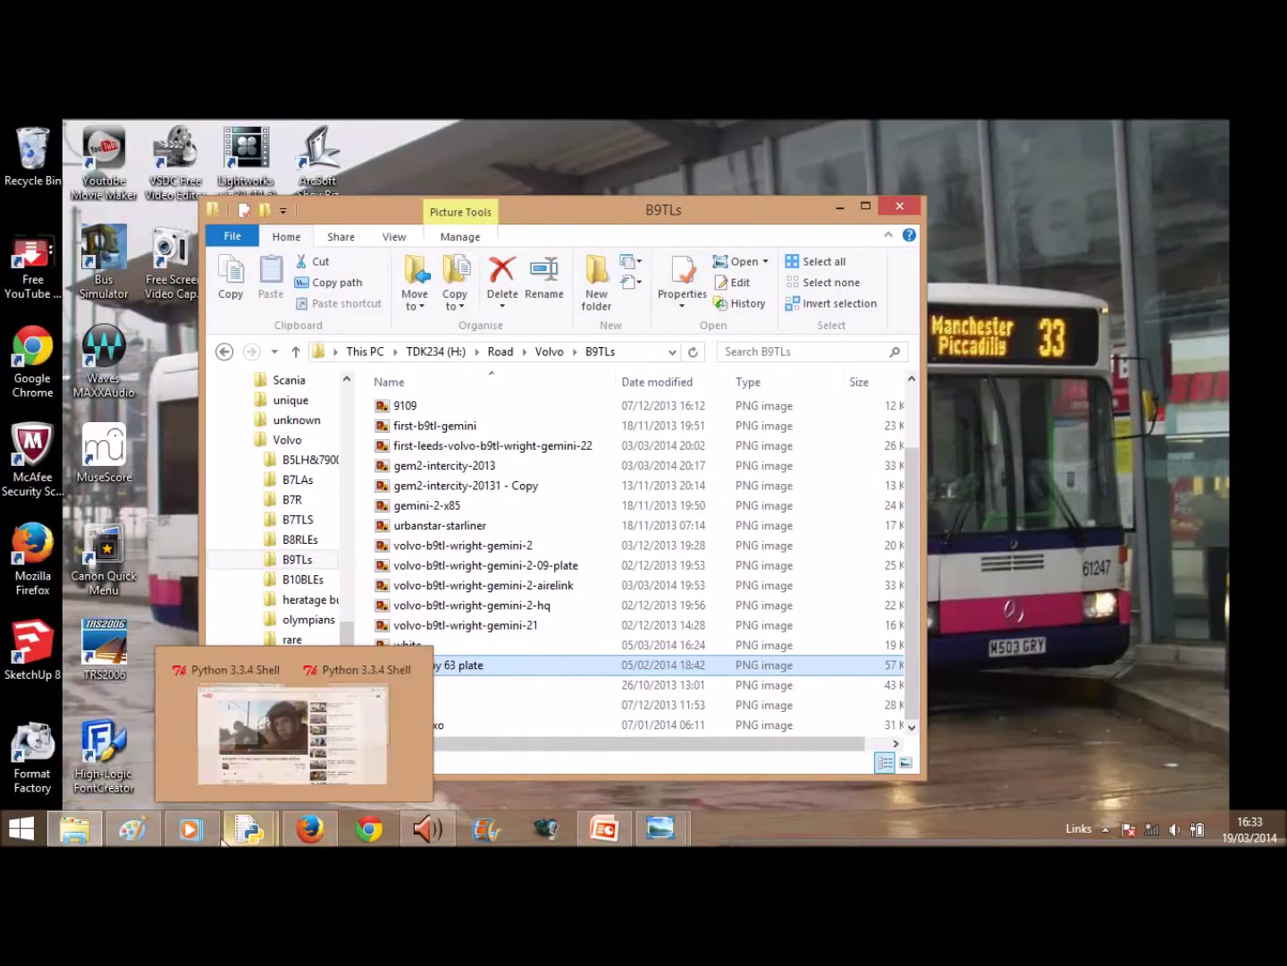
{"action": "mouse_move", "coordinate": [193, 836]}
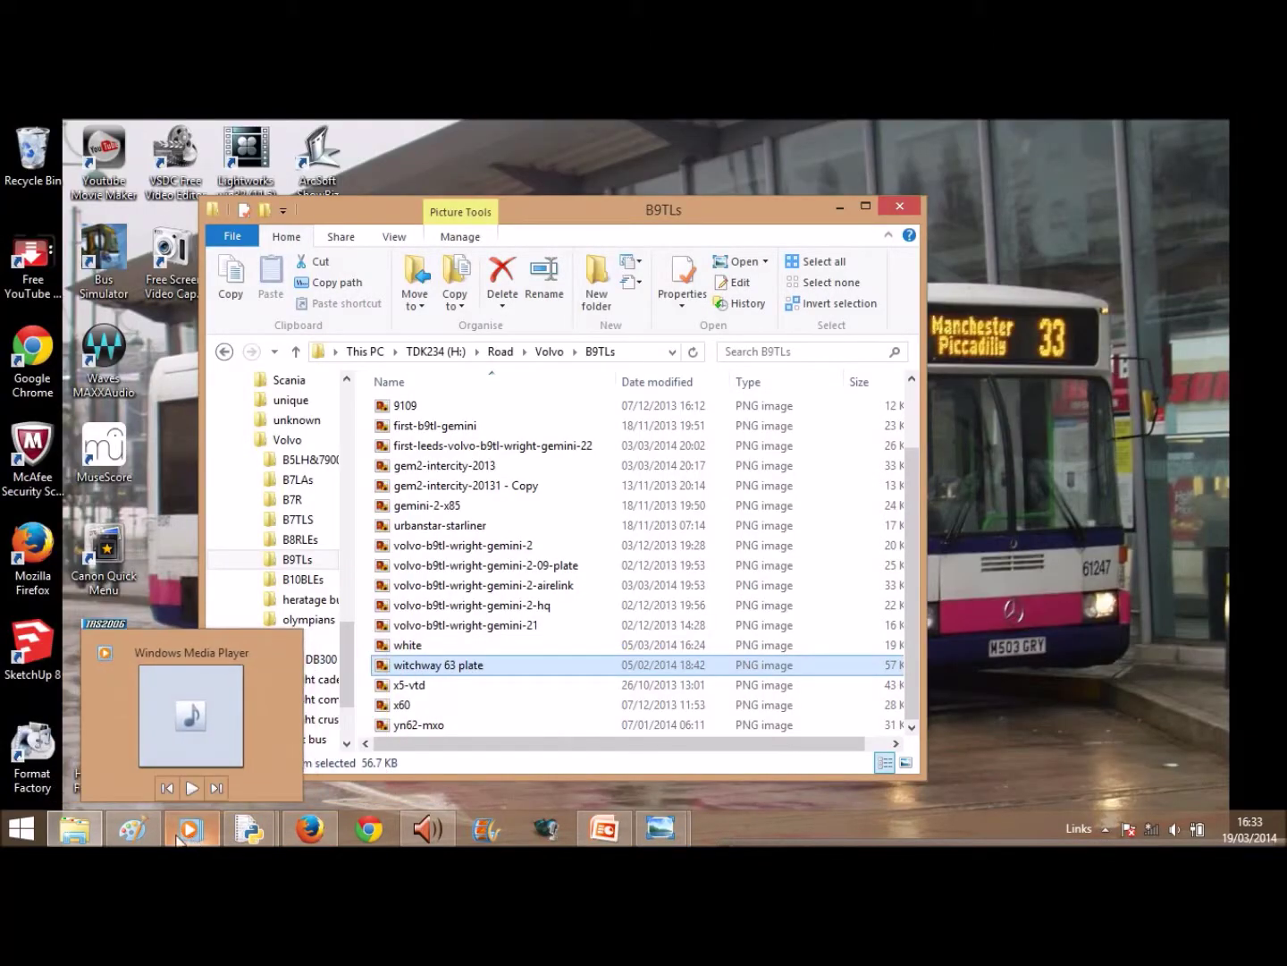
{"action": "left_click", "coordinate": [134, 829]}
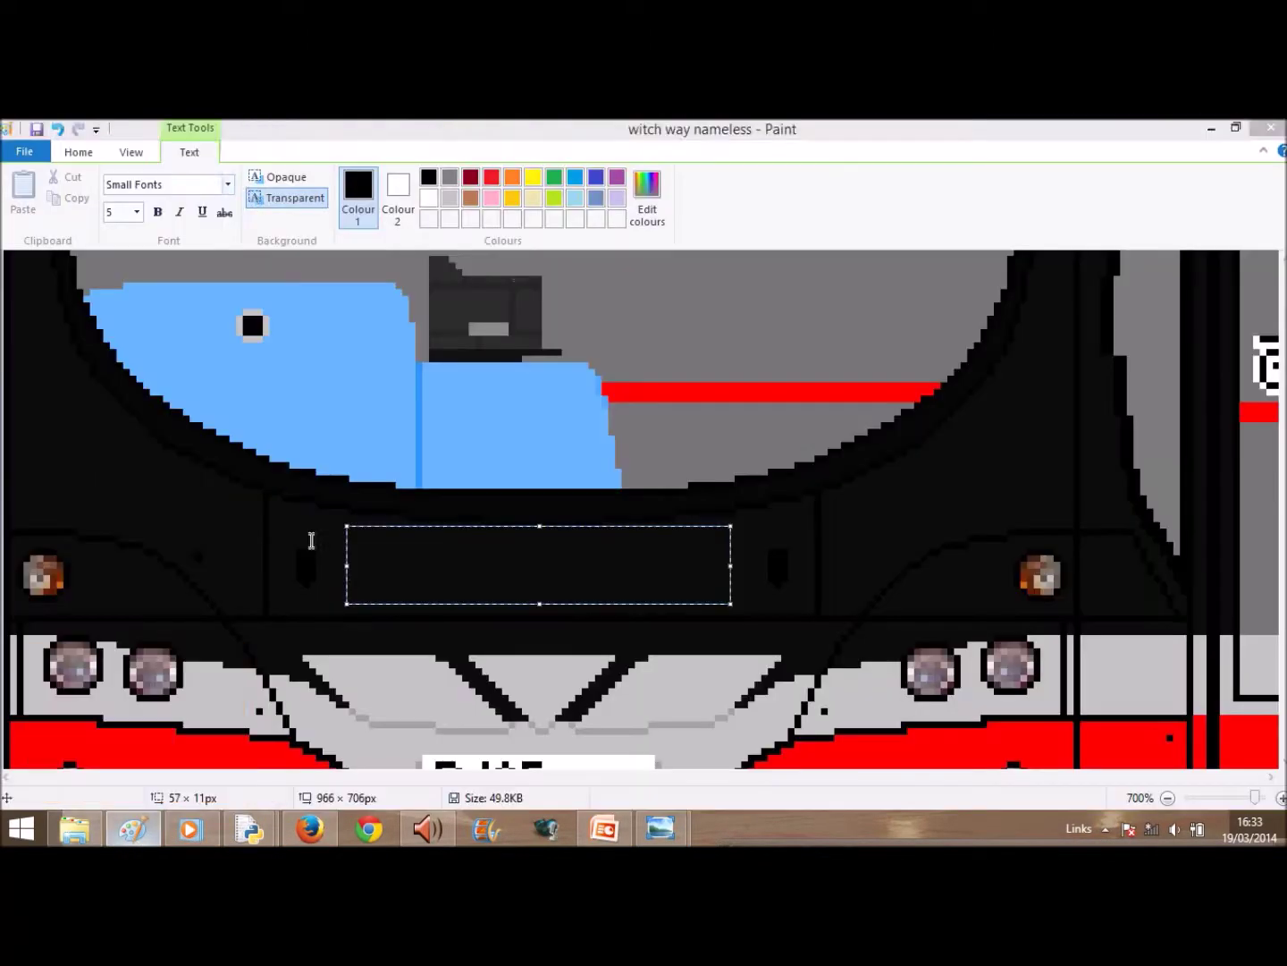
- Set the text box's font to Yu Mincho Demibold at size 6
{"action": "left_click", "coordinate": [229, 184]}
{"action": "scroll", "coordinate": [226, 492], "scroll_direction": "down", "scroll_amount": 7}
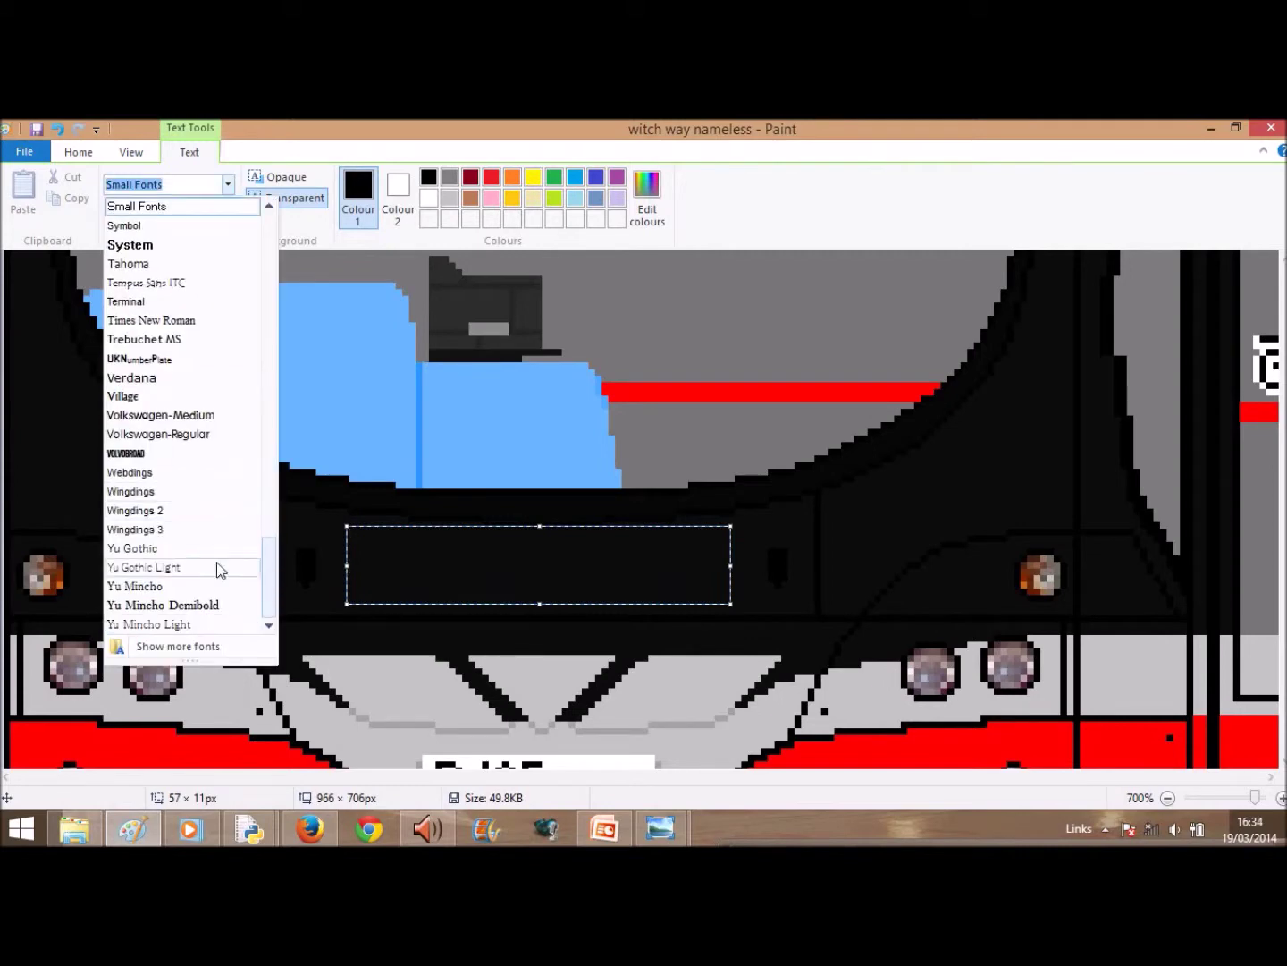
{"action": "left_click", "coordinate": [240, 607]}
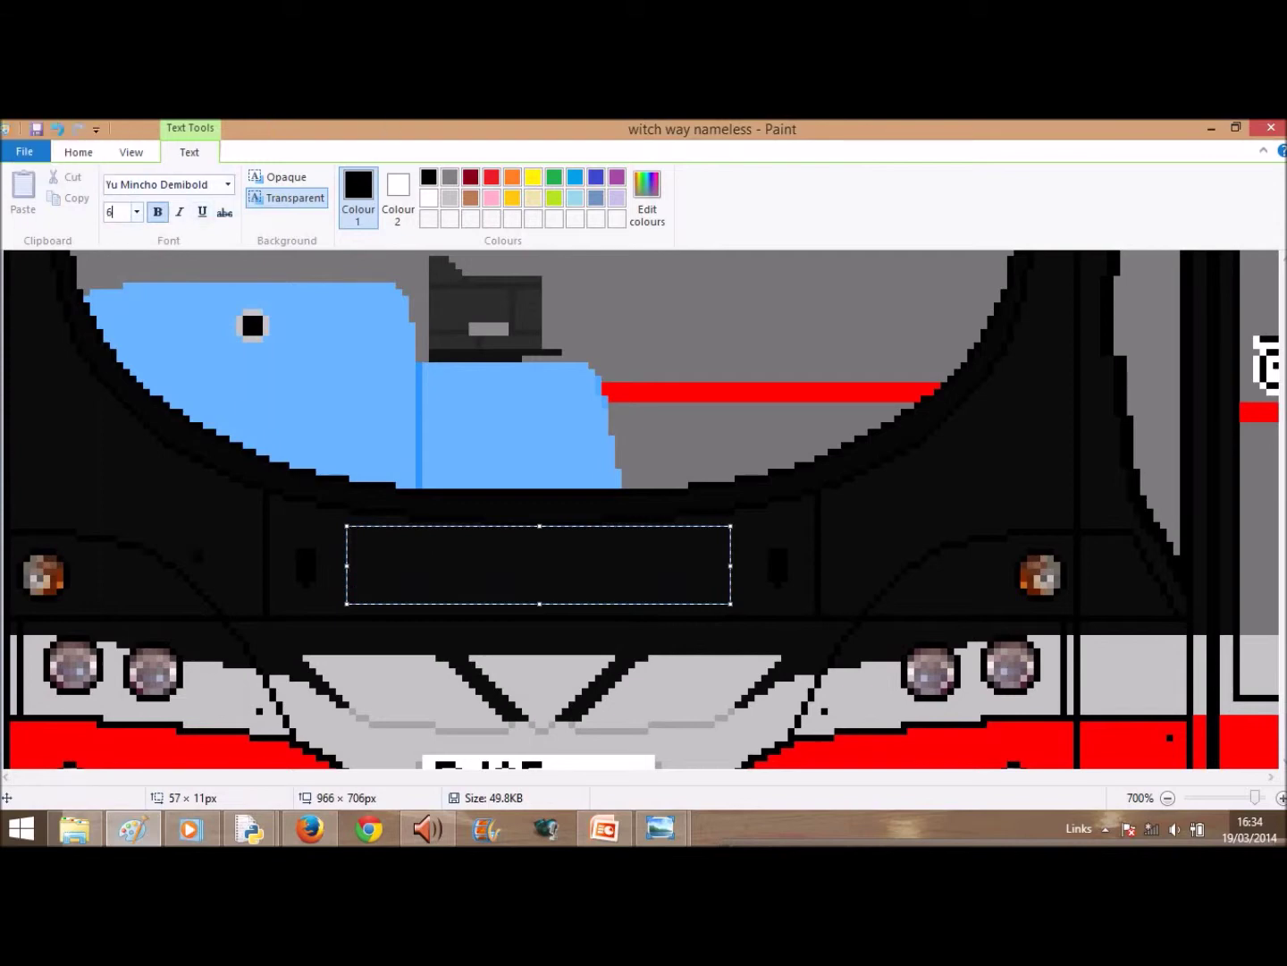
- Enter Isobel in the text box below the windscreen and make the text italic and white
{"action": "left_click", "coordinate": [430, 557]}
{"action": "type", "text": "Isobel"}
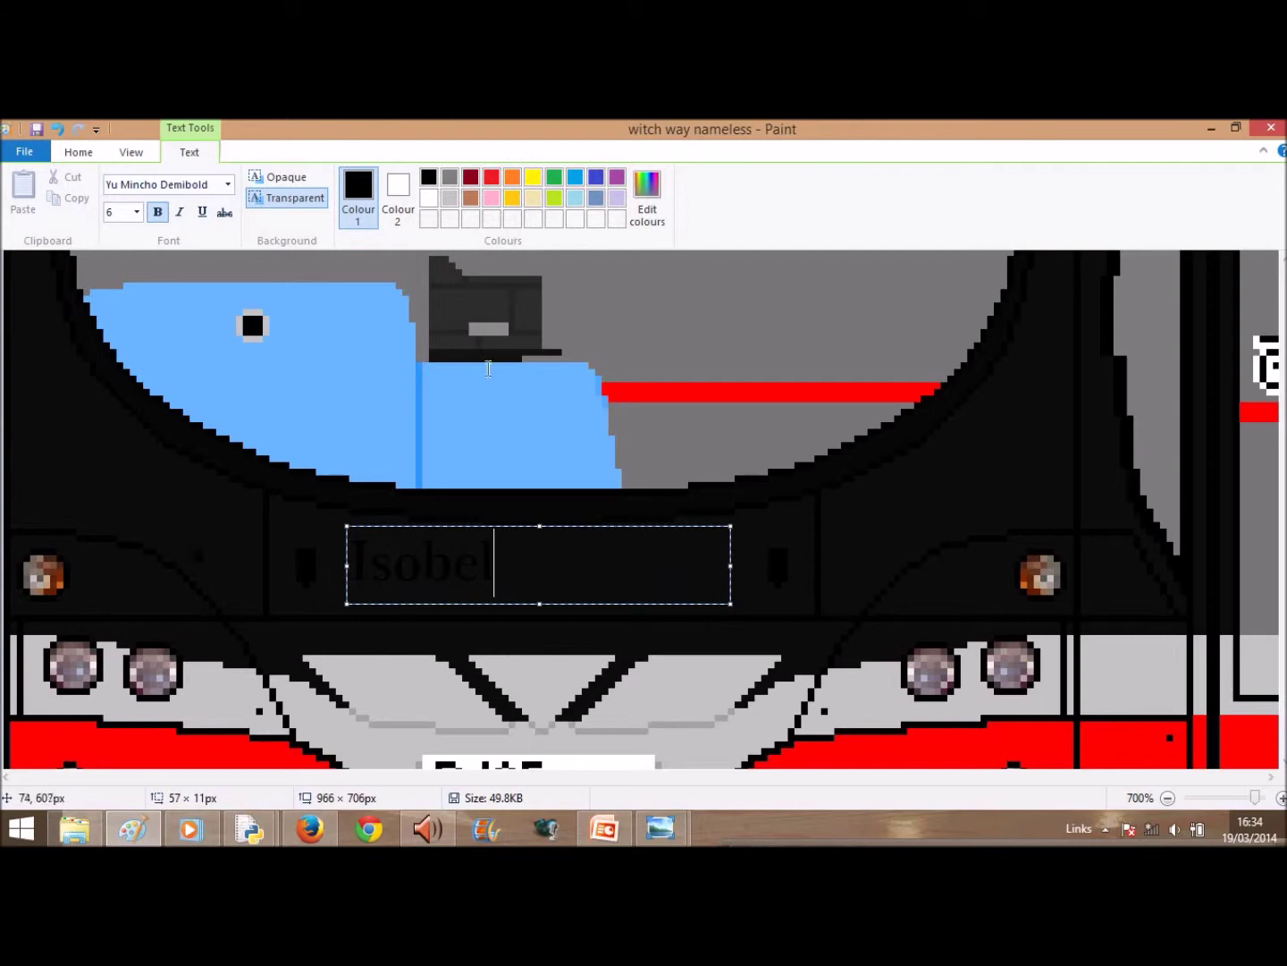
{"action": "left_click_drag", "start_coordinate": [496, 564], "coordinate": [349, 566]}
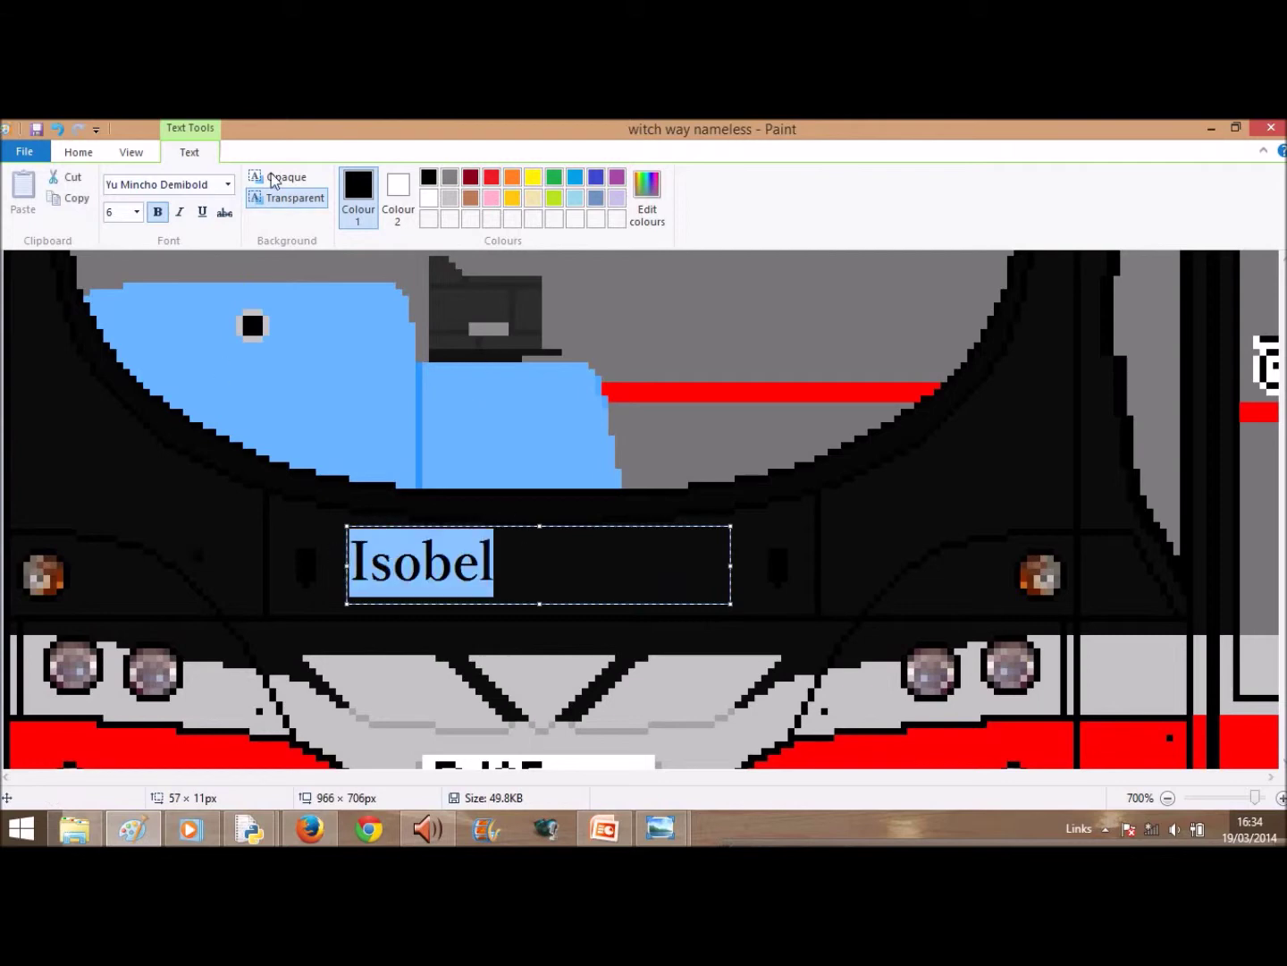
{"action": "left_click", "coordinate": [180, 212]}
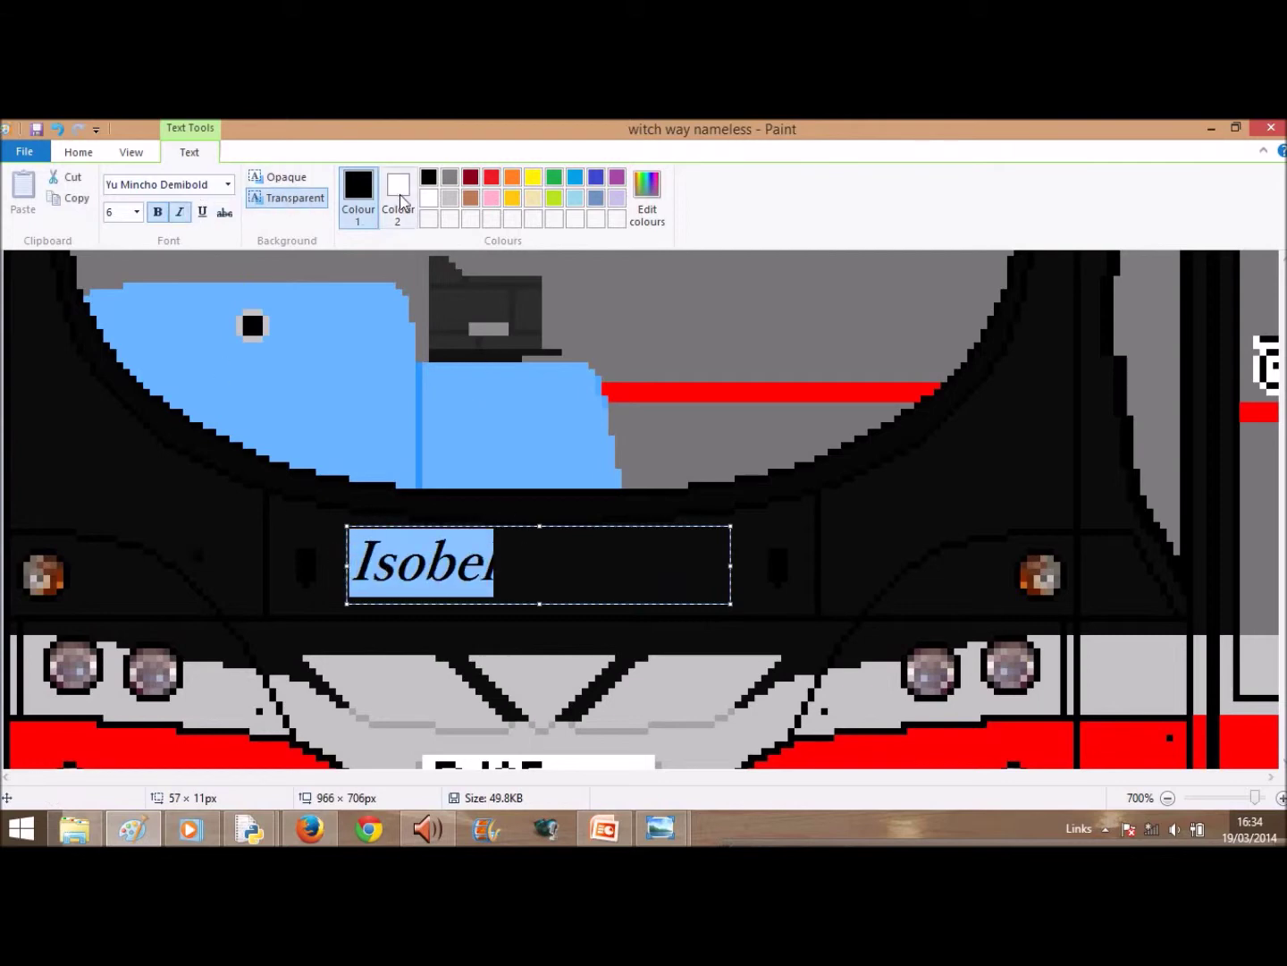
{"action": "left_click", "coordinate": [427, 197]}
{"action": "left_click", "coordinate": [527, 576]}
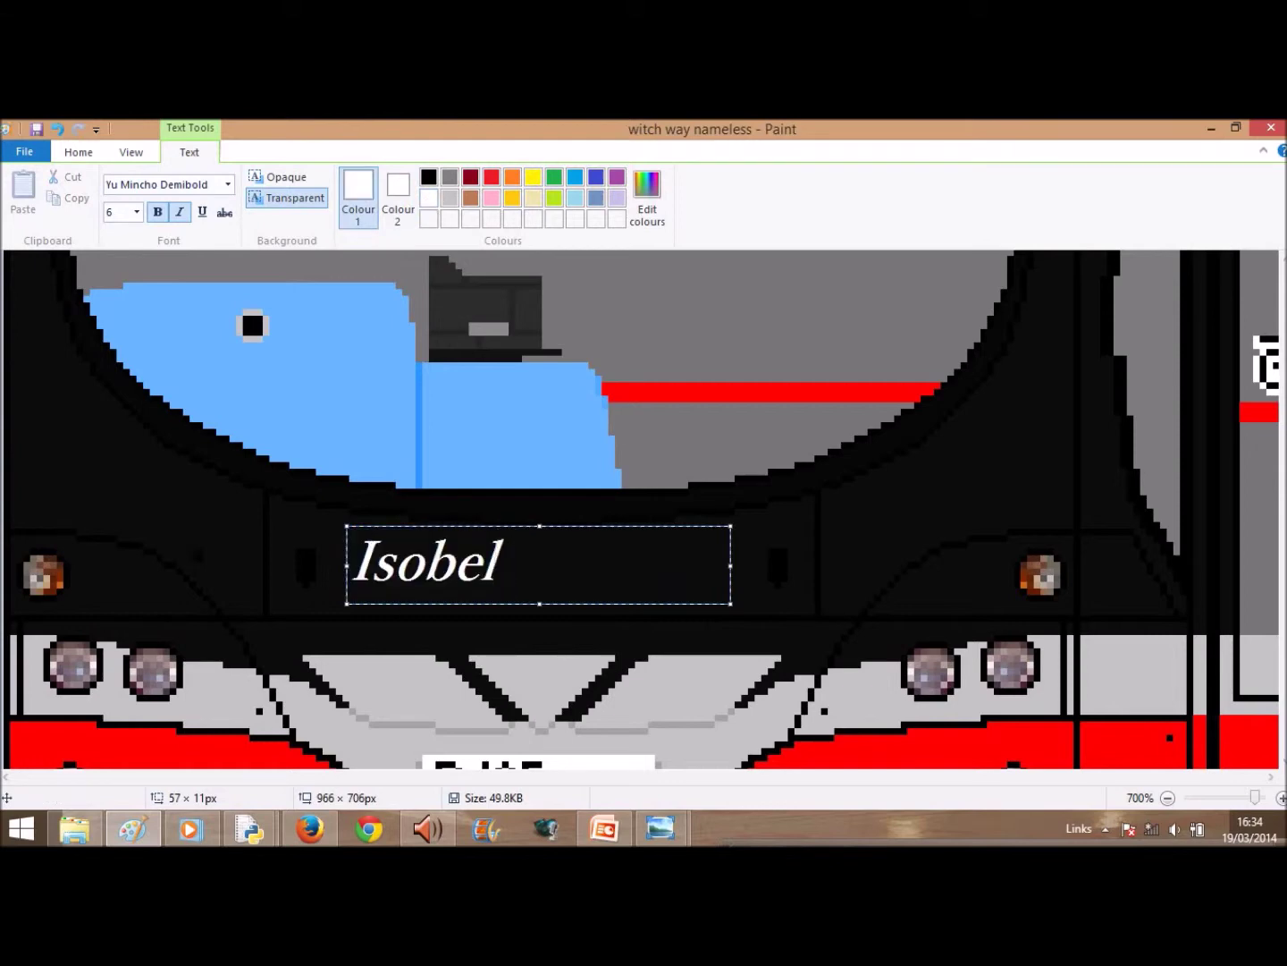
- Complete the bus's name with Robey and place the text on the front panel
{"action": "type", "text": "Ro"}
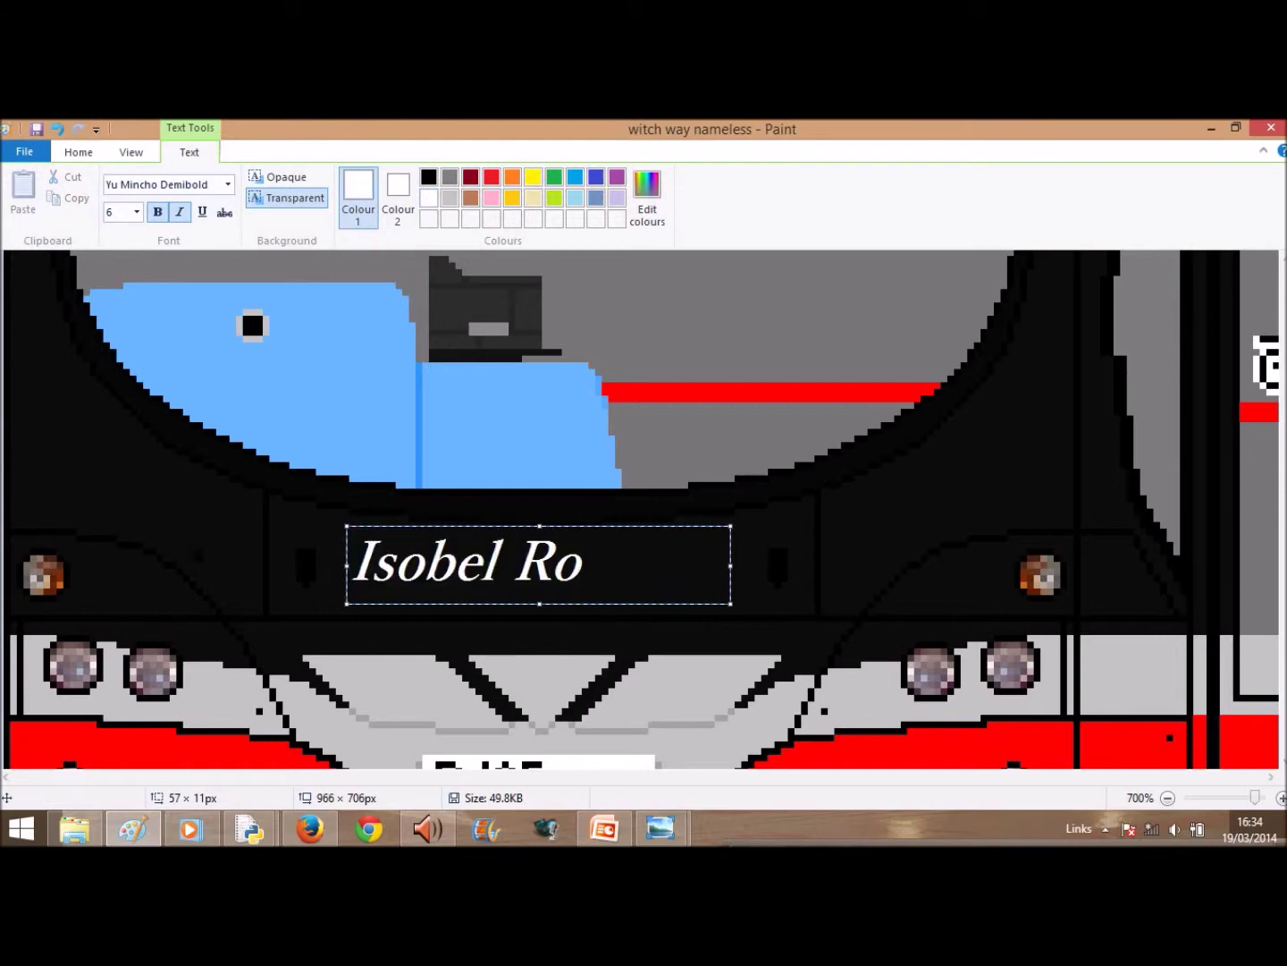
{"action": "type", "text": "bey"}
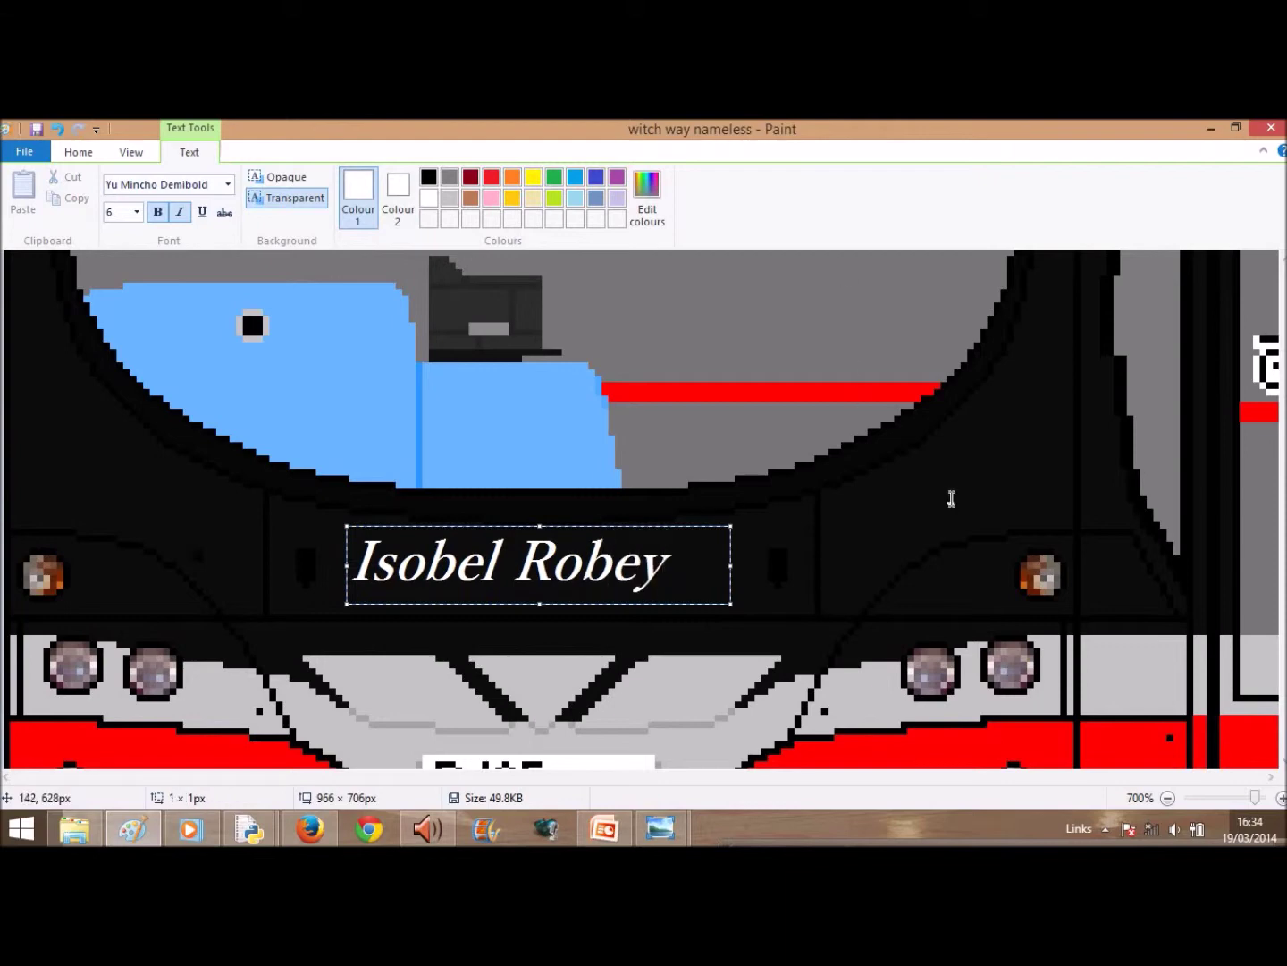
{"action": "left_click", "coordinate": [950, 509]}
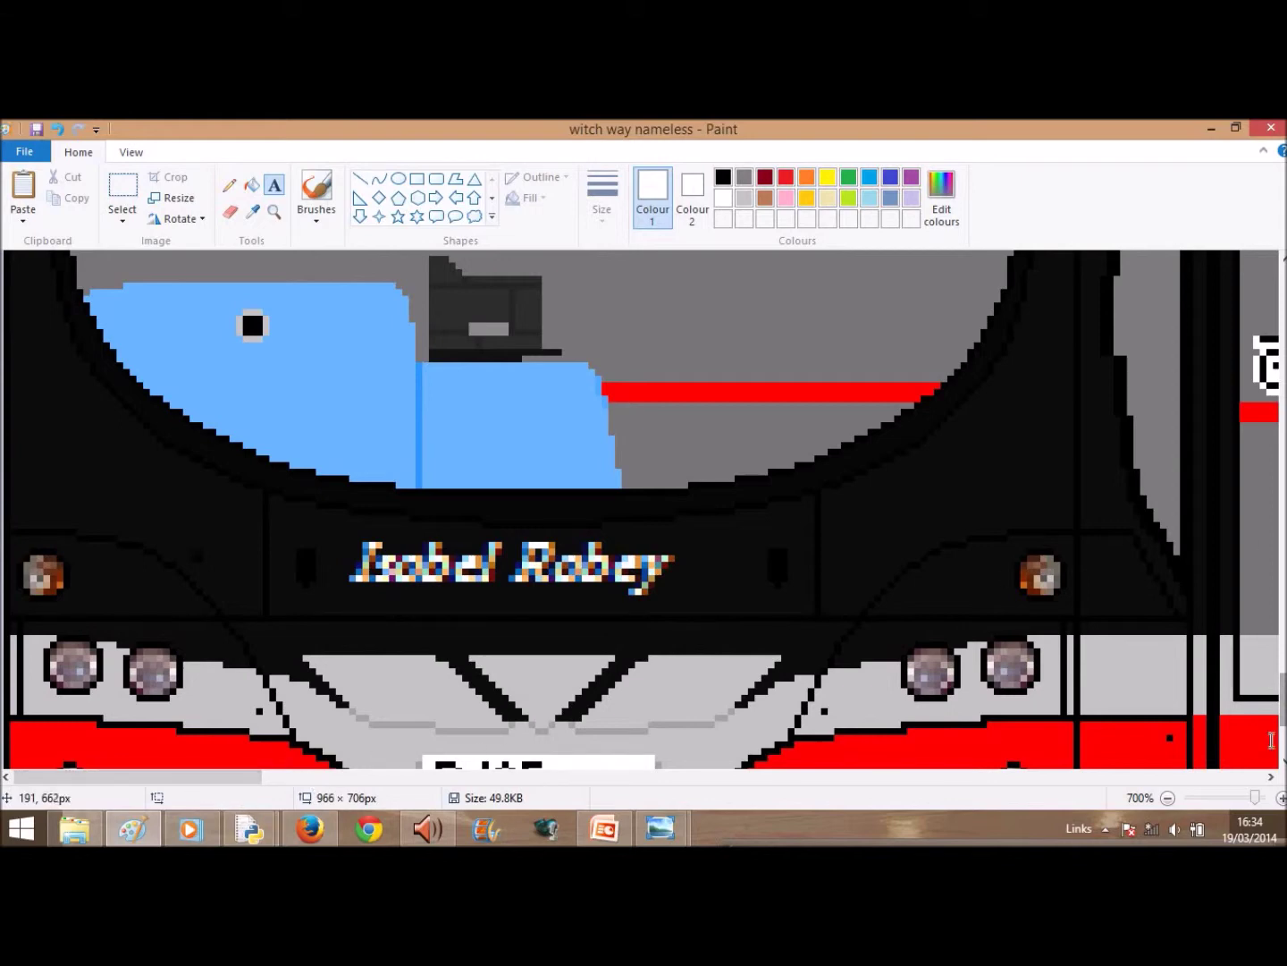
- Check how the name on the front panel looks on the whole bus template, at 50% and at 100%
{"action": "left_click", "coordinate": [1169, 797]}
{"action": "left_click", "coordinate": [1169, 797]}
{"action": "left_click", "coordinate": [1169, 797]}
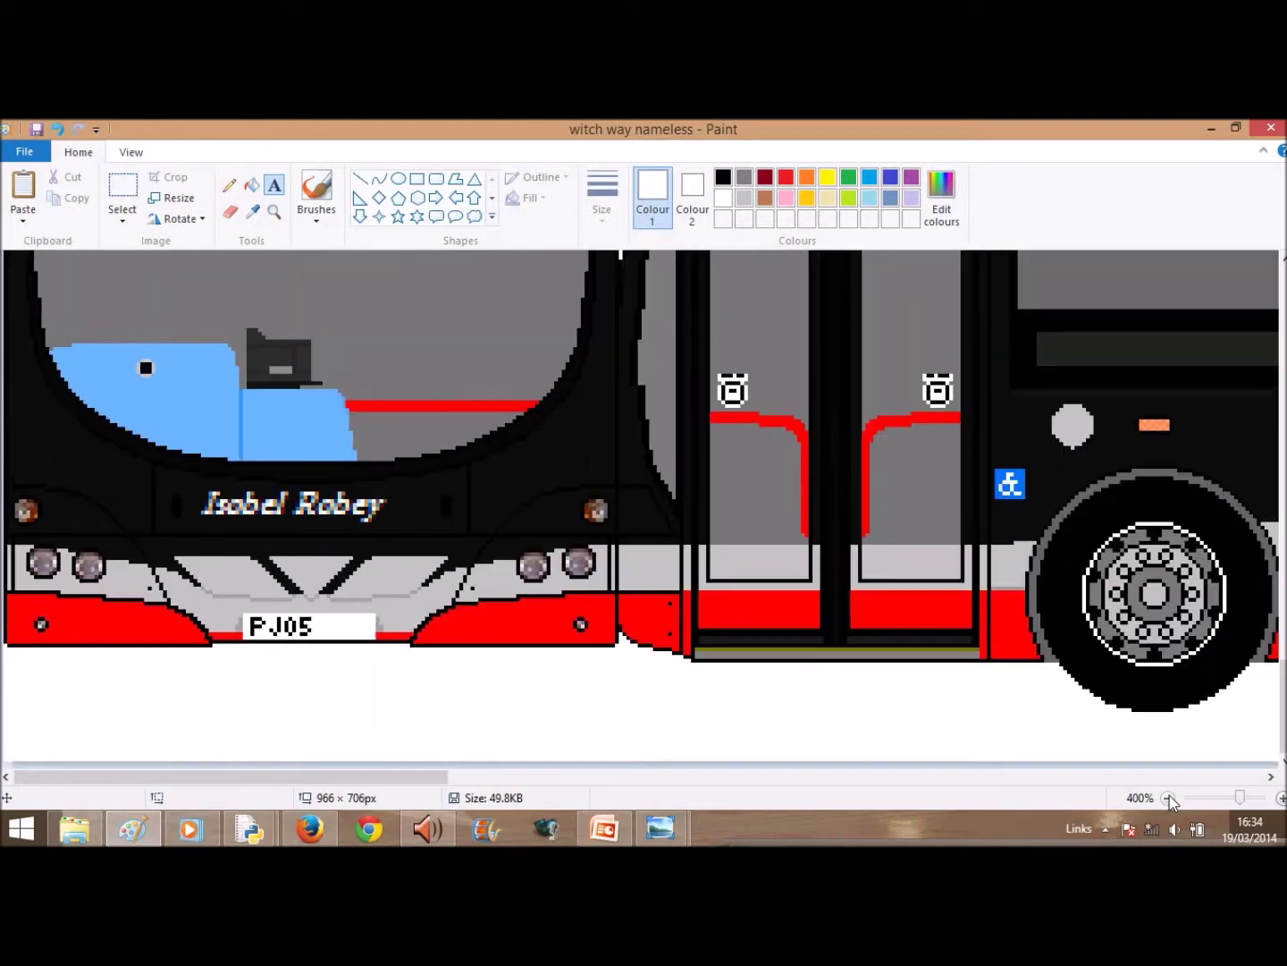
{"action": "left_click", "coordinate": [1168, 796]}
{"action": "left_click", "coordinate": [1168, 796]}
{"action": "left_click", "coordinate": [1168, 797]}
{"action": "left_click", "coordinate": [1169, 796]}
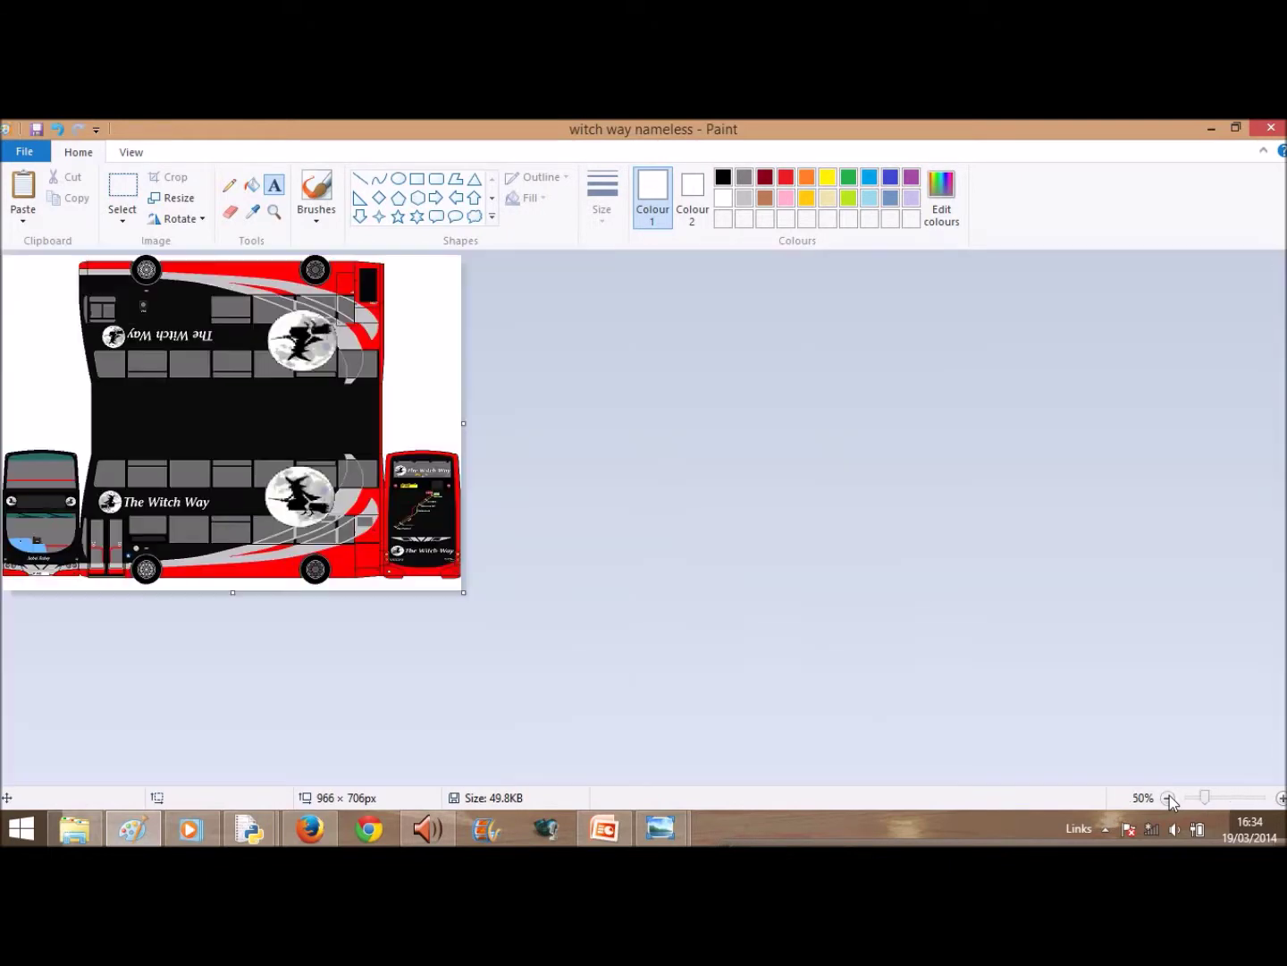
{"action": "left_click", "coordinate": [1282, 798]}
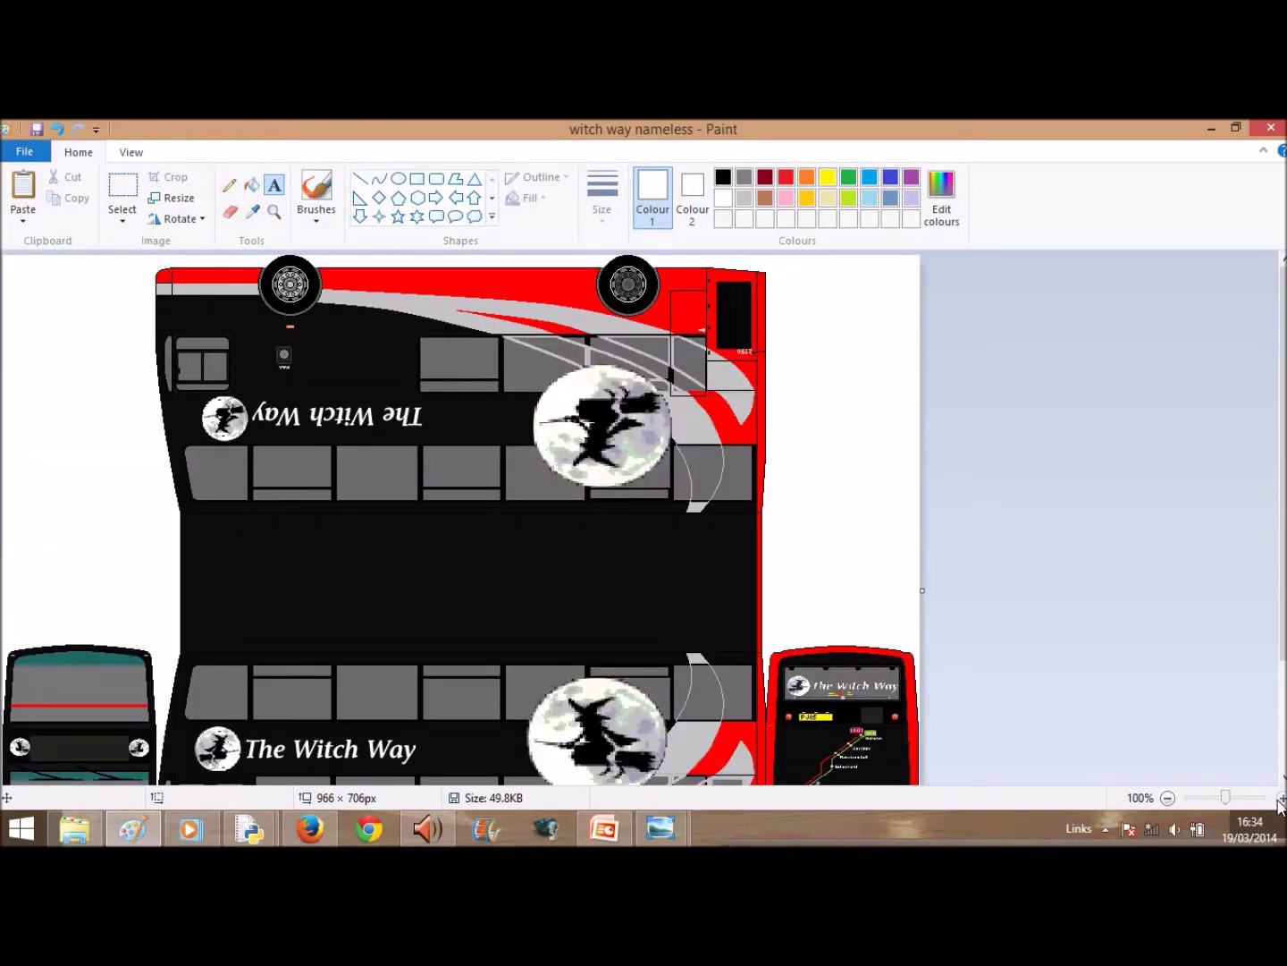
{"action": "left_click_drag", "start_coordinate": [1284, 465], "coordinate": [1284, 573]}
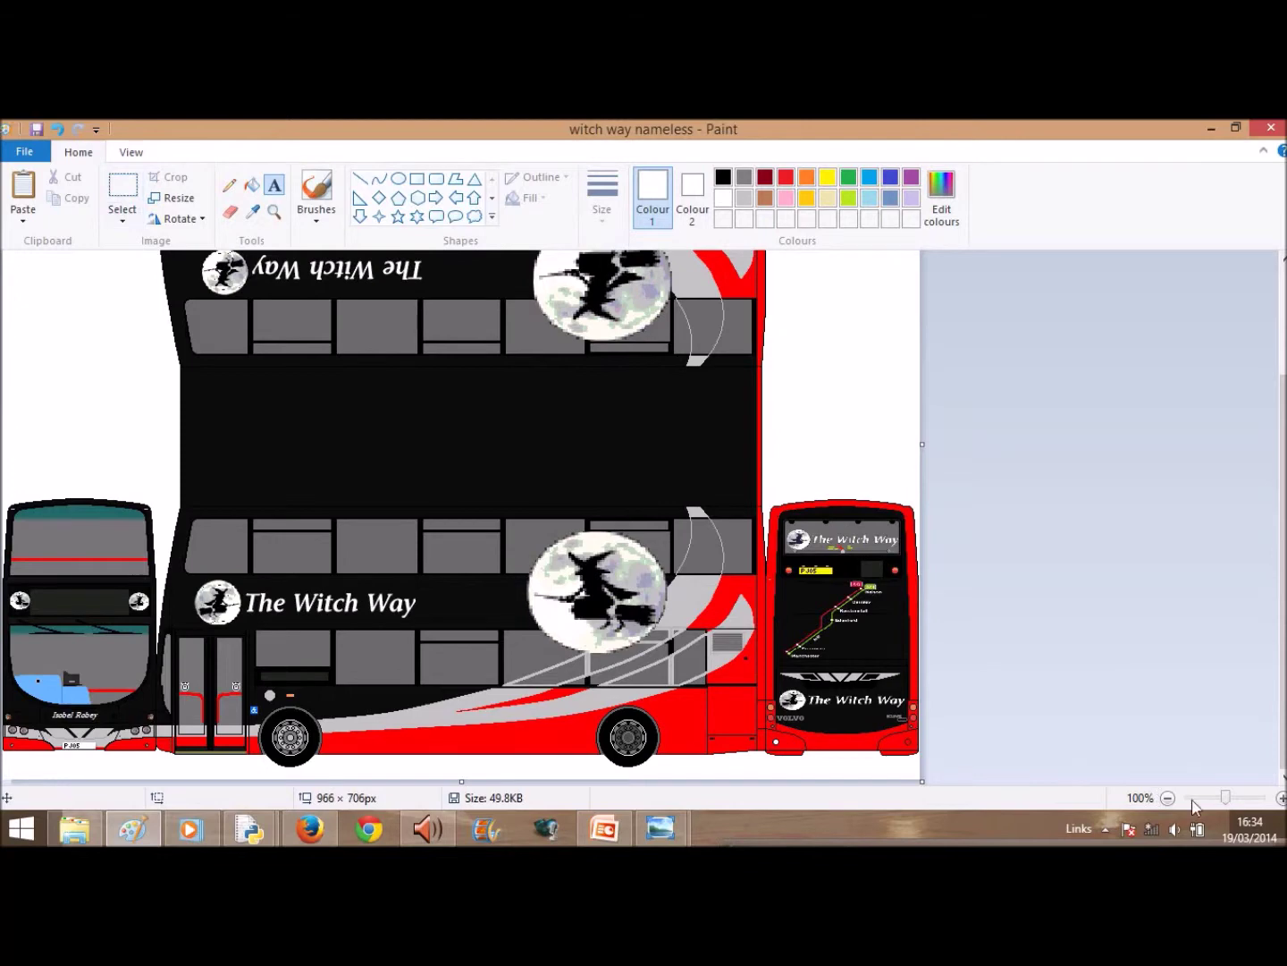
- Sample the black of the bus's front panel as the secondary colour
{"action": "left_click", "coordinate": [1280, 797]}
{"action": "left_click", "coordinate": [1281, 798]}
{"action": "left_click", "coordinate": [1280, 799]}
{"action": "left_click", "coordinate": [1281, 799]}
{"action": "scroll", "coordinate": [1028, 761], "scroll_direction": "down", "scroll_amount": 10}
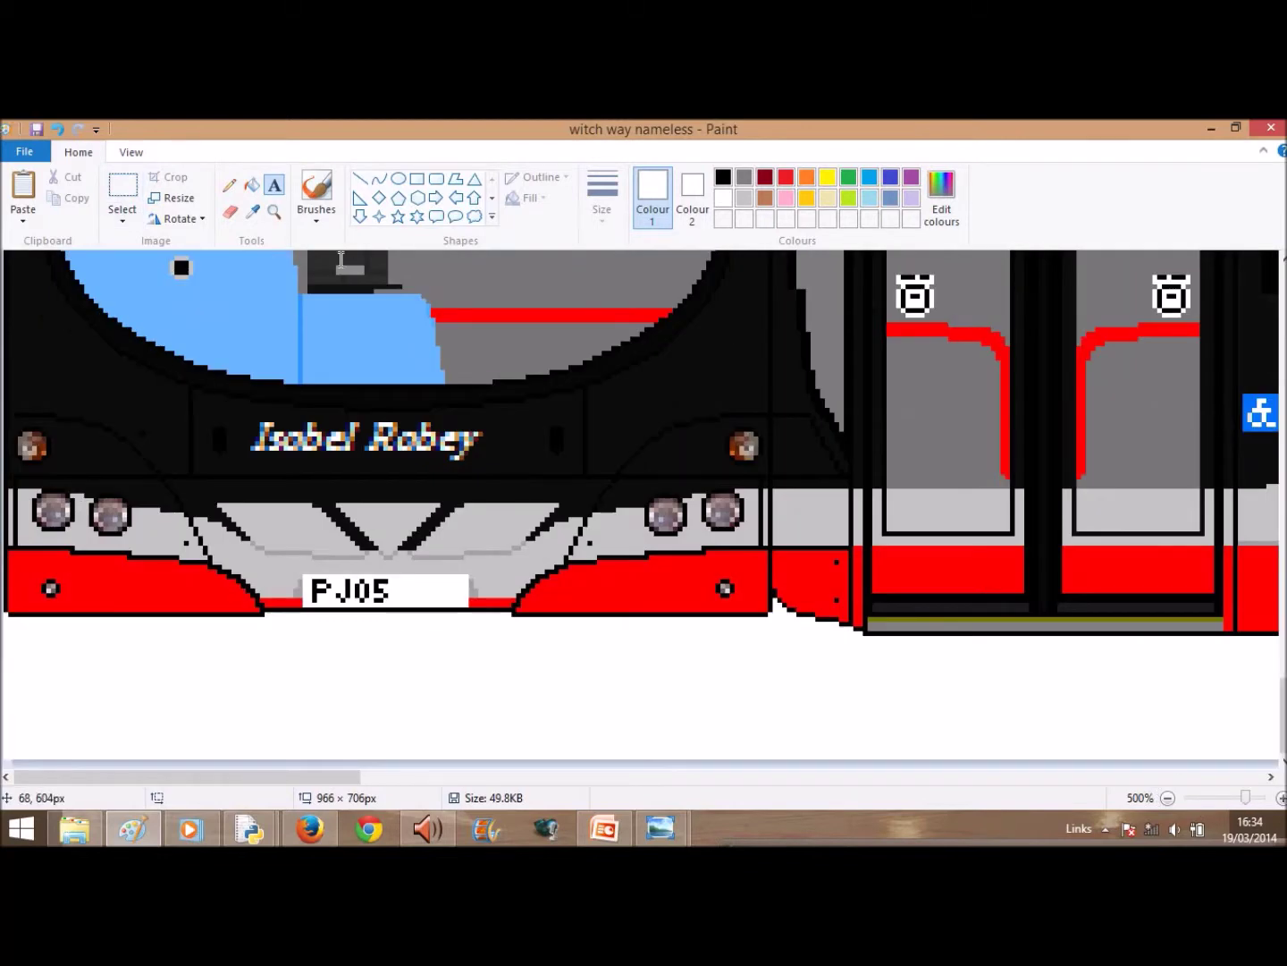
{"action": "left_click", "coordinate": [134, 185]}
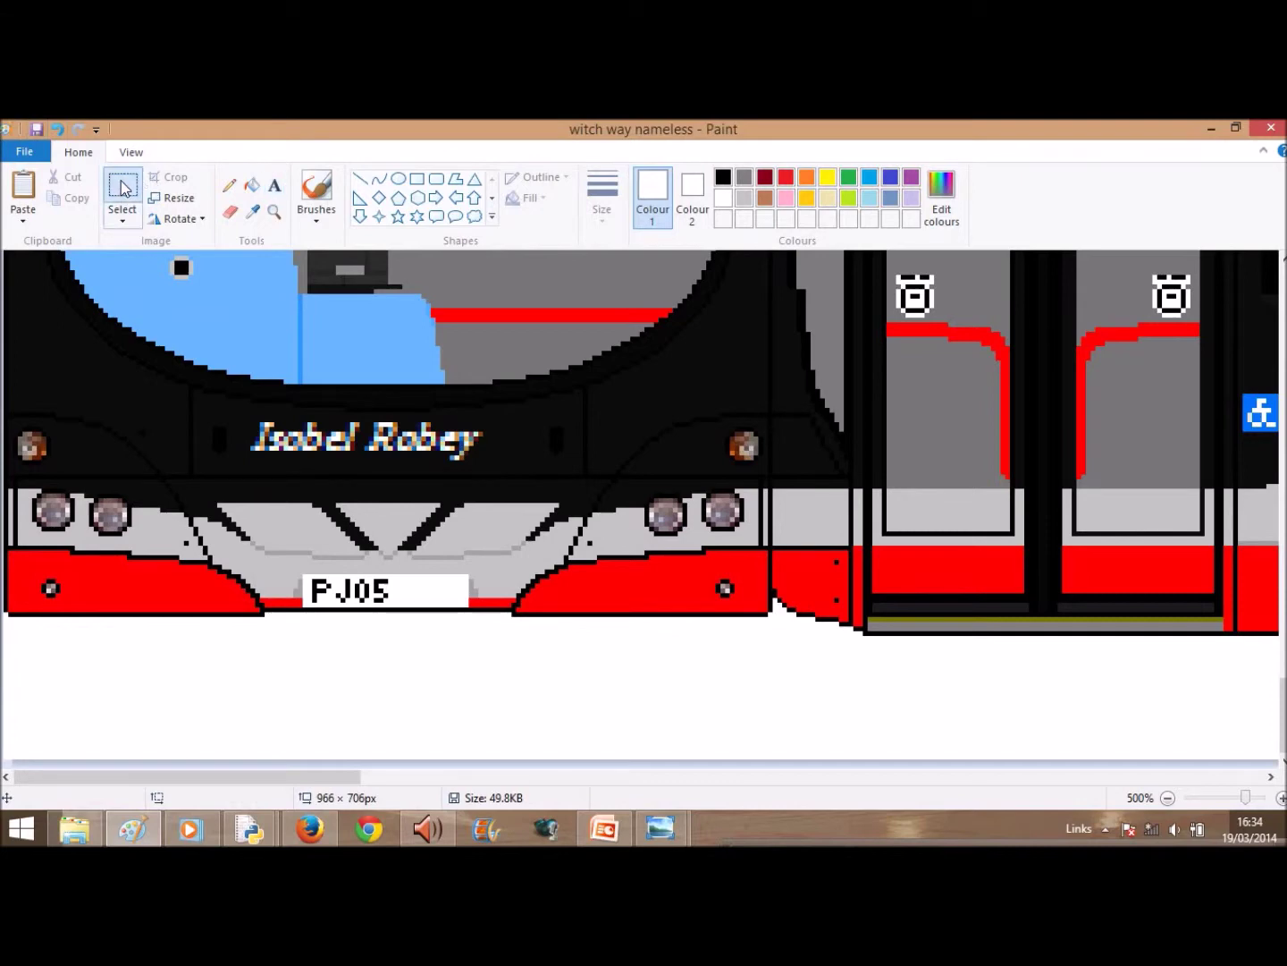
{"action": "left_click_drag", "start_coordinate": [241, 408], "coordinate": [491, 458]}
{"action": "left_click", "coordinate": [187, 403]}
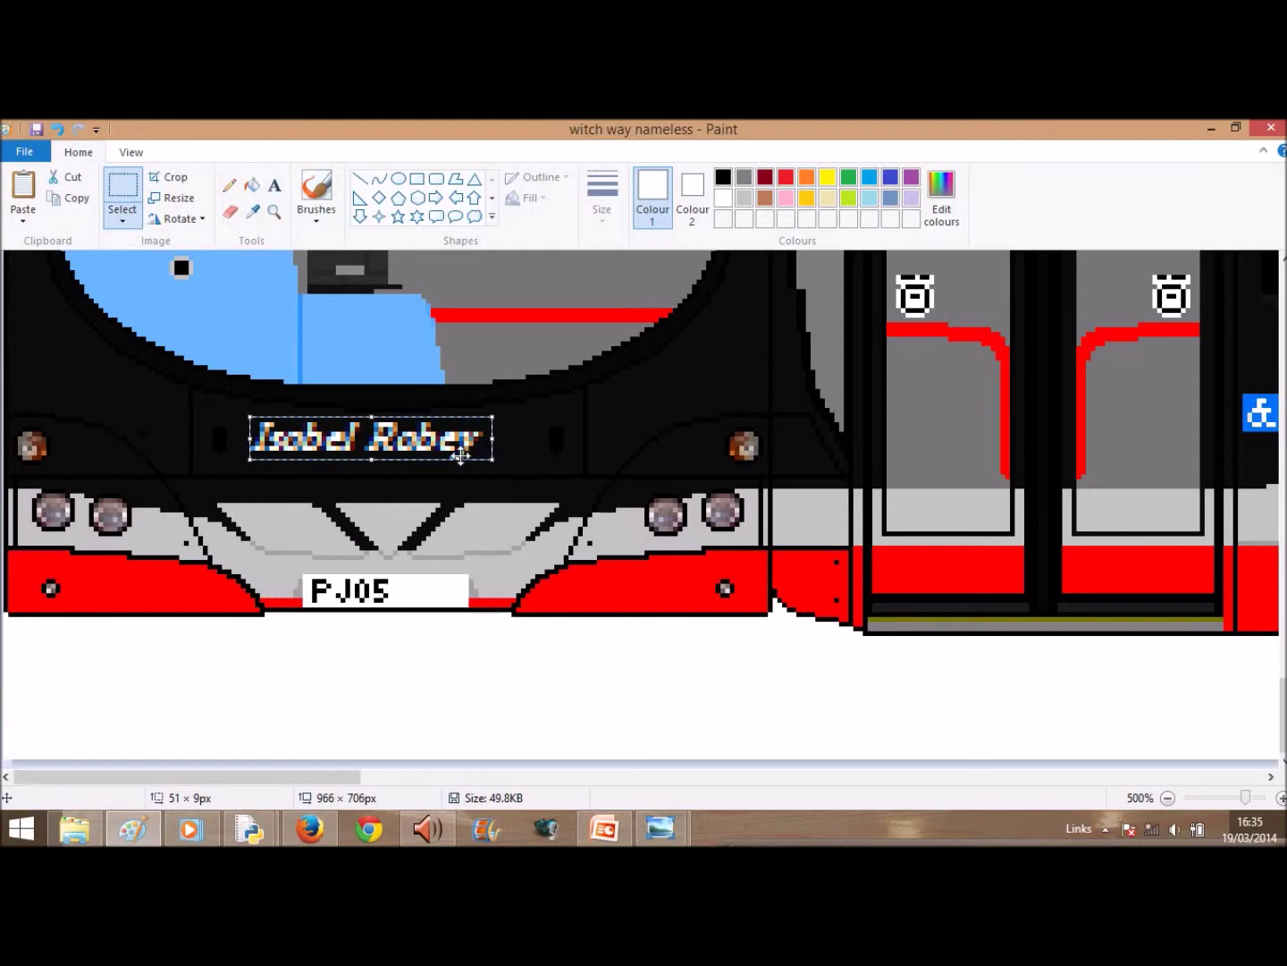
{"action": "left_click", "coordinate": [252, 211]}
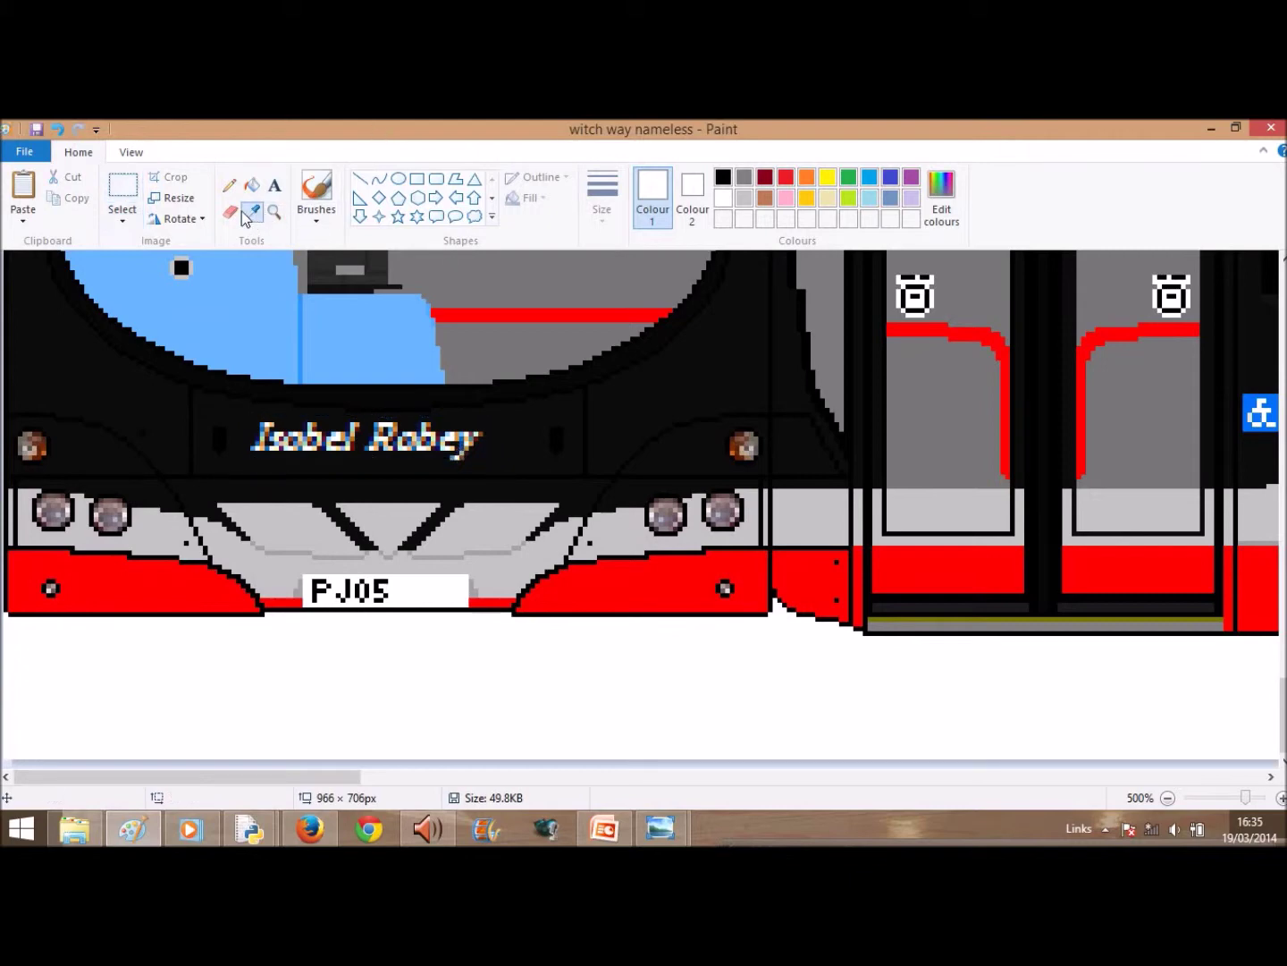
{"action": "right_click", "coordinate": [149, 403]}
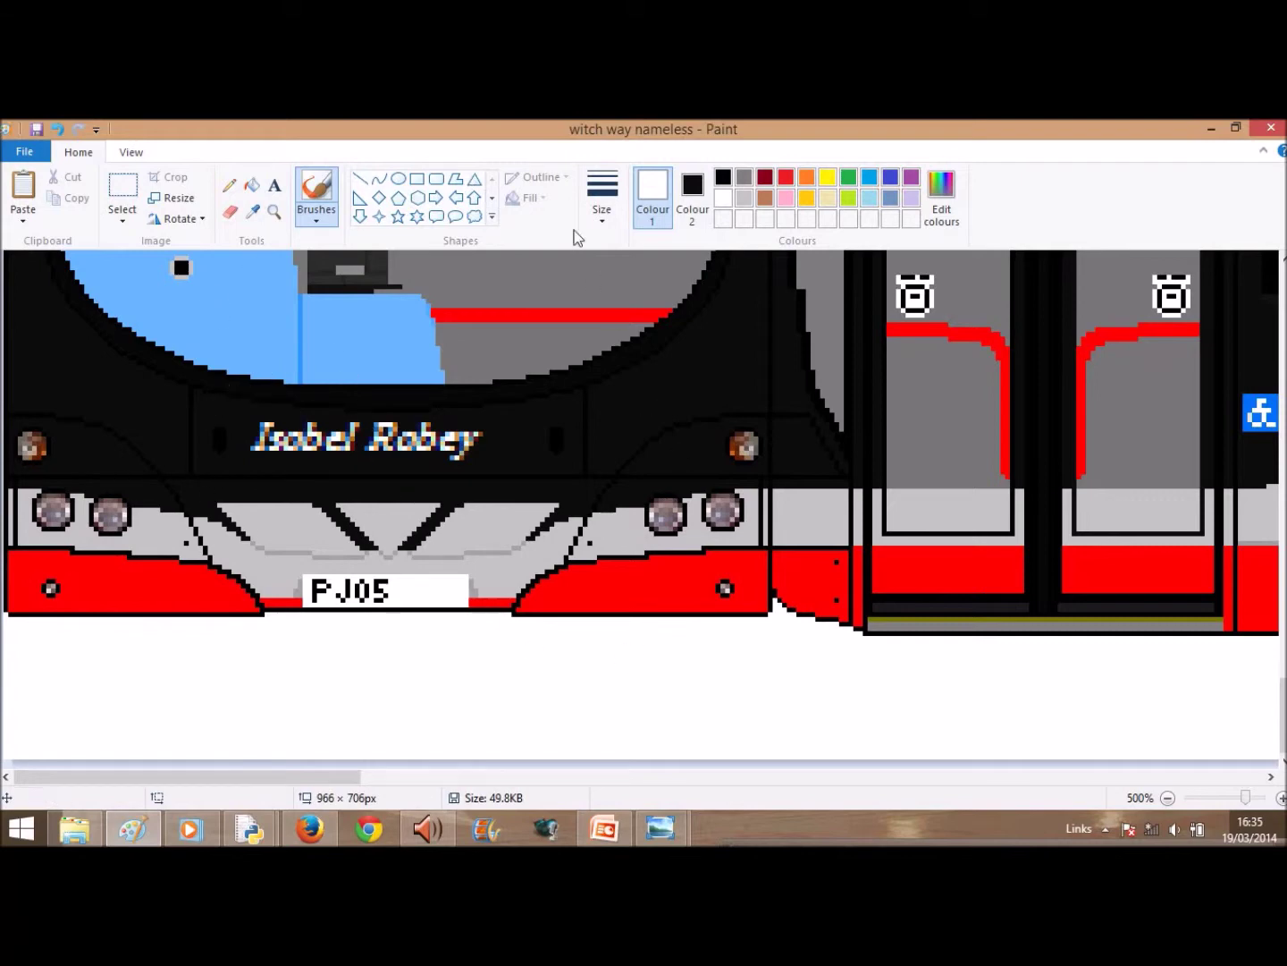
- Select the name Isobel Robey on the front panel and shift it right to centre it between the panel's edges
{"action": "left_click", "coordinate": [124, 188]}
{"action": "left_click_drag", "start_coordinate": [246, 420], "coordinate": [484, 460]}
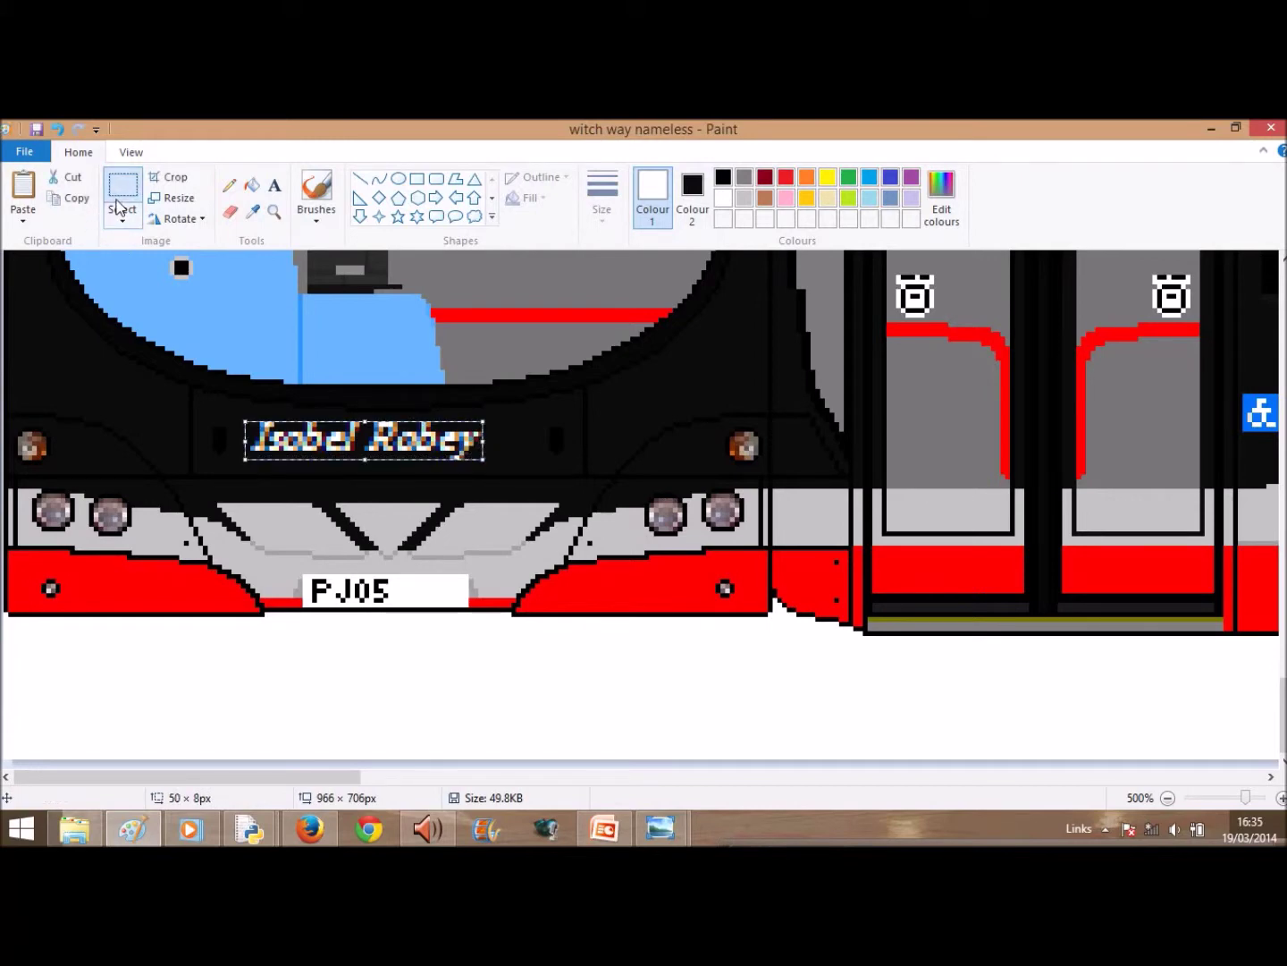
{"action": "left_click", "coordinate": [122, 219]}
{"action": "left_click", "coordinate": [210, 383]}
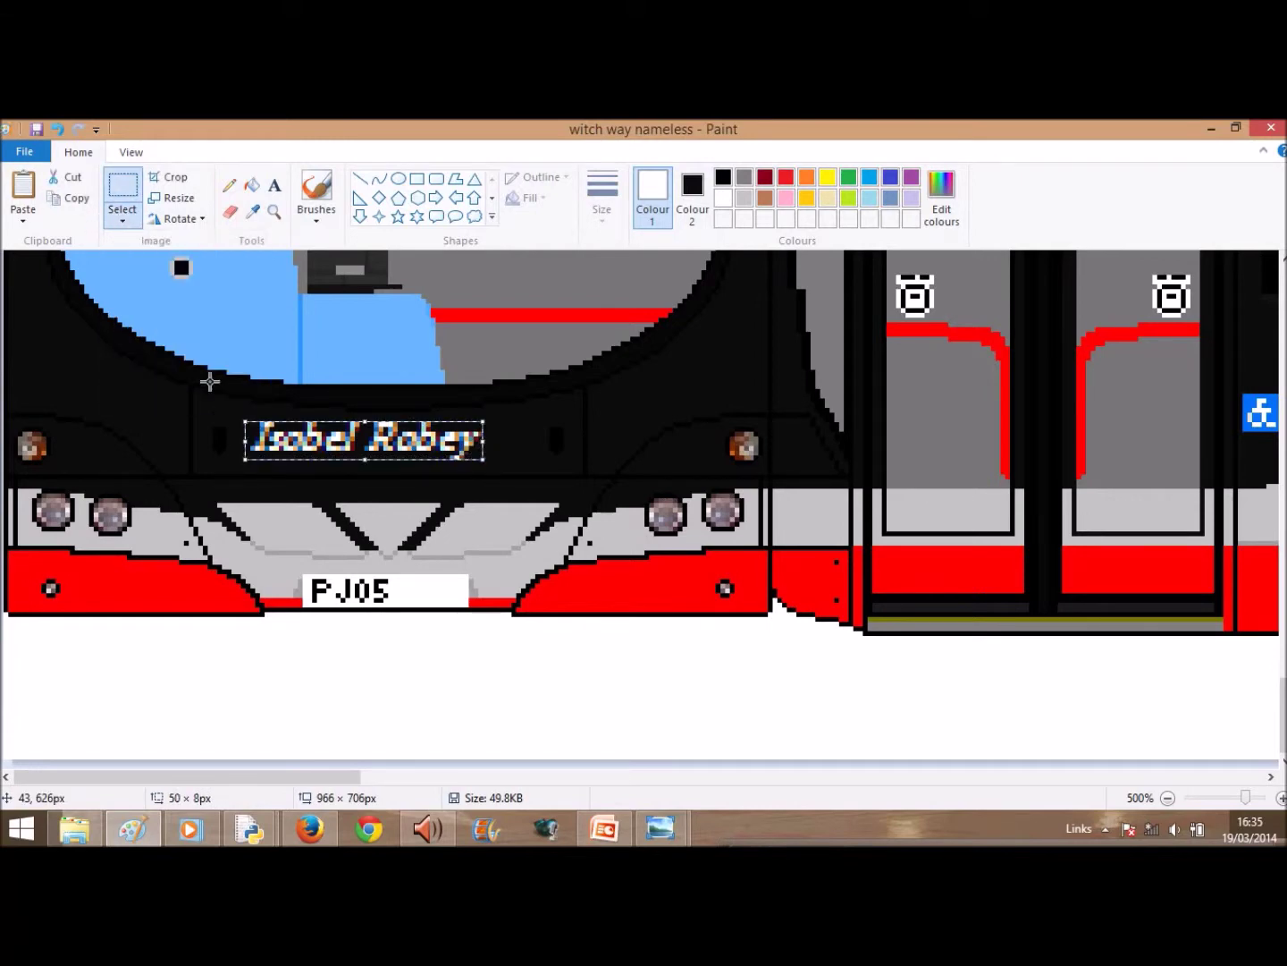
{"action": "key", "text": "Right"}
{"action": "key", "text": "Right"}
{"action": "key", "text": "Right"}
{"action": "key", "text": "Right"}
{"action": "key", "text": "Right"}
{"action": "key", "text": "Right"}
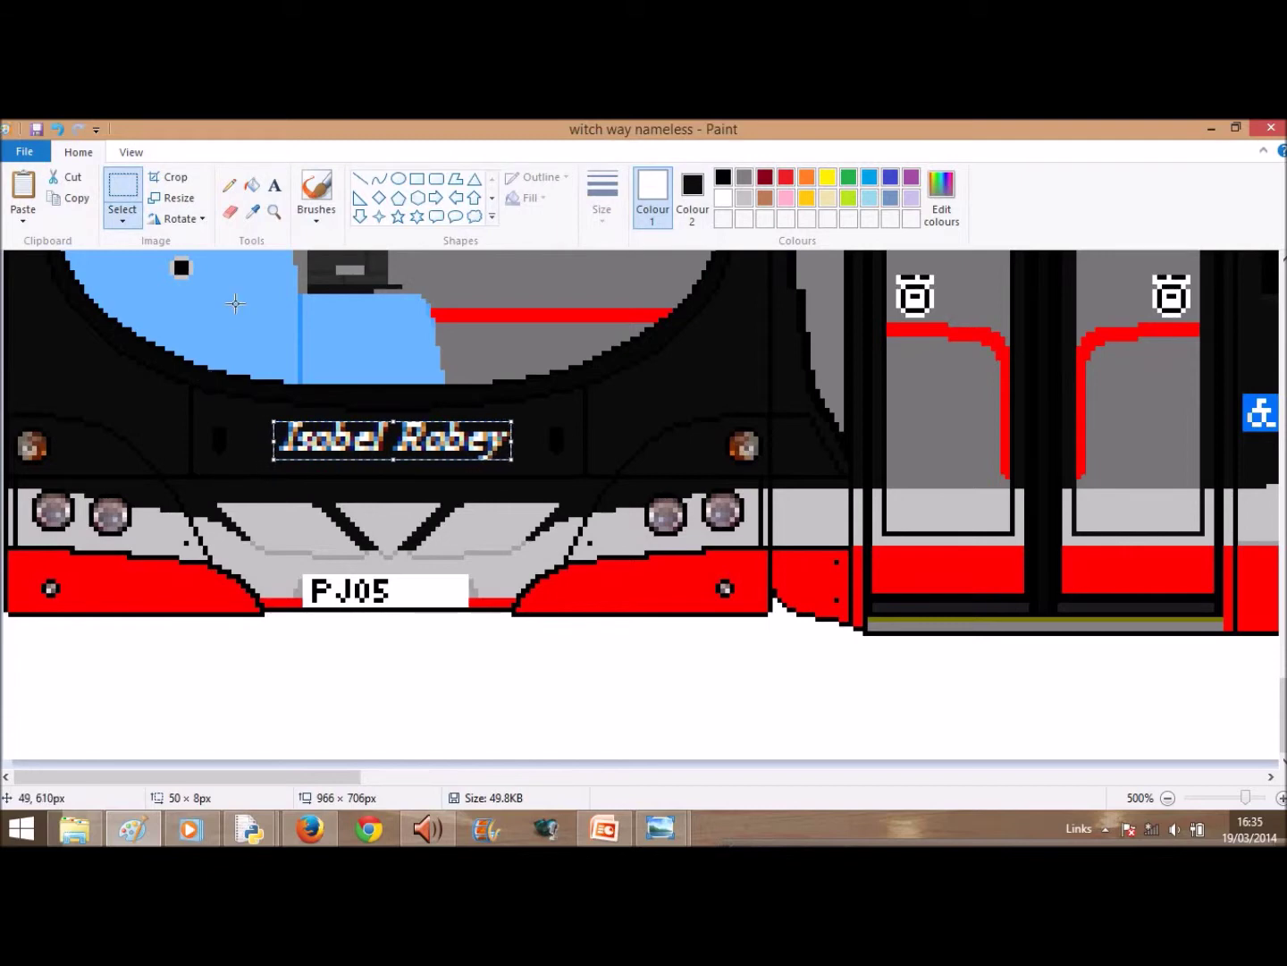
- Place a copy of the name Isobel Robey on the bus's side, beside the orange light above the front wheel
{"action": "left_click_drag", "start_coordinate": [322, 778], "coordinate": [669, 778]}
{"action": "left_click", "coordinate": [23, 189]}
{"action": "mouse_move", "coordinate": [113, 269]}
{"action": "left_mouse_down"}
{"action": "mouse_move", "coordinate": [269, 328]}
{"action": "mouse_move", "coordinate": [304, 323]}
{"action": "left_mouse_up"}
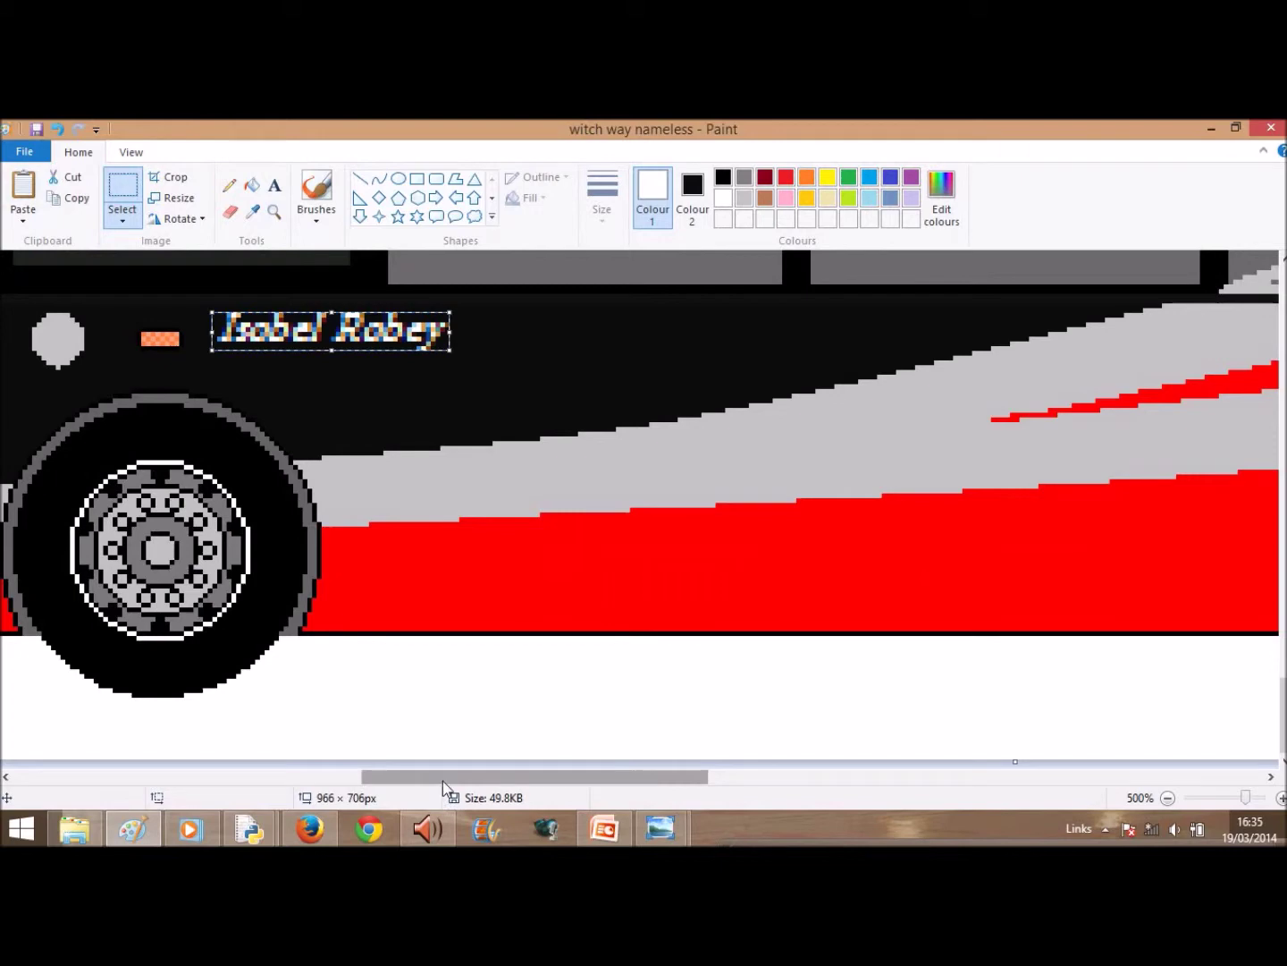
- Examine the bus's front and rear views, and check both name placements at 300% zoom
{"action": "left_click_drag", "start_coordinate": [443, 781], "coordinate": [84, 785]}
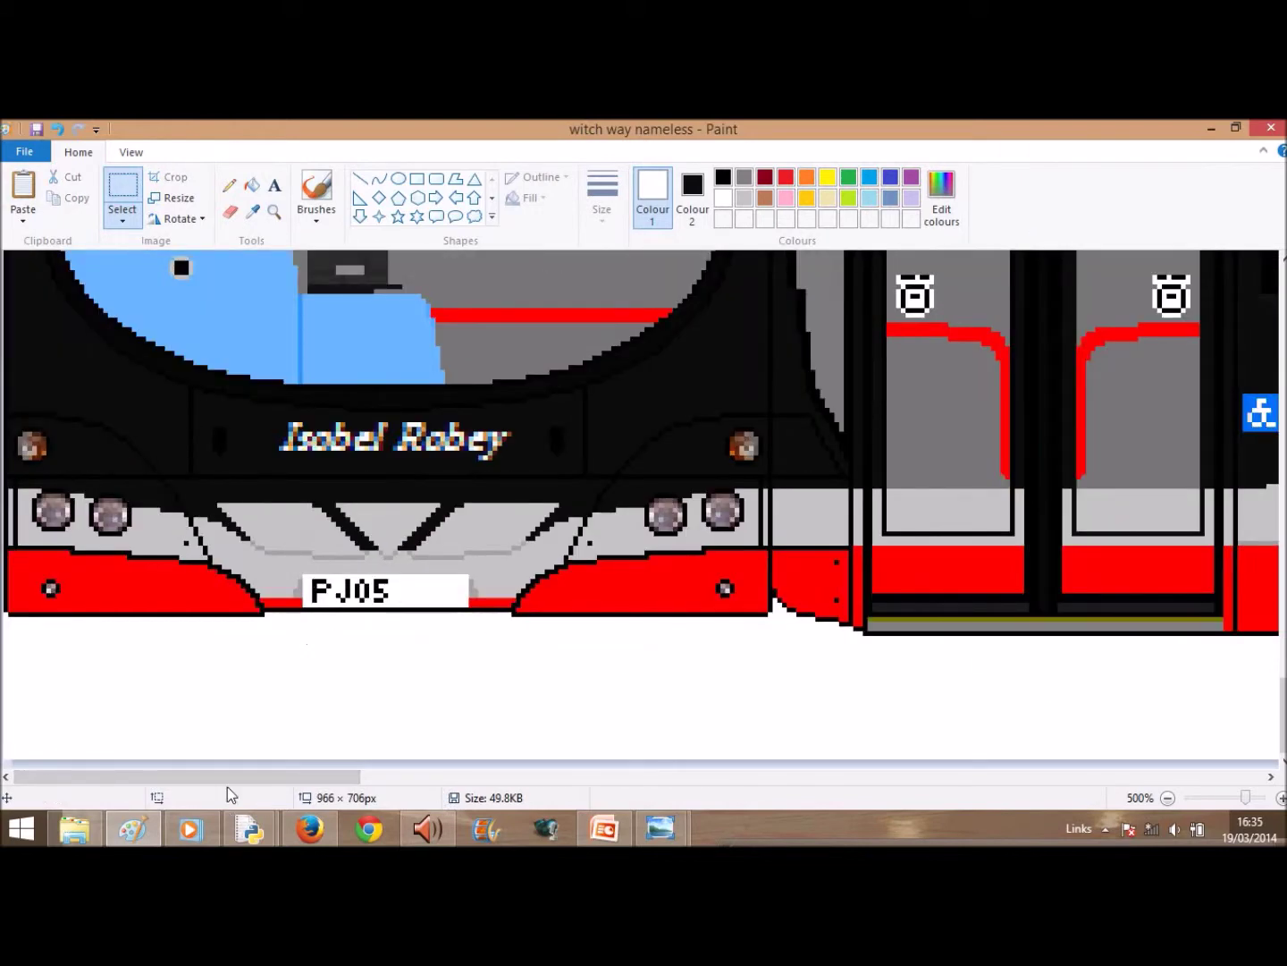
{"action": "left_click_drag", "start_coordinate": [227, 778], "coordinate": [148, 710]}
{"action": "left_click_drag", "start_coordinate": [282, 780], "coordinate": [1226, 752]}
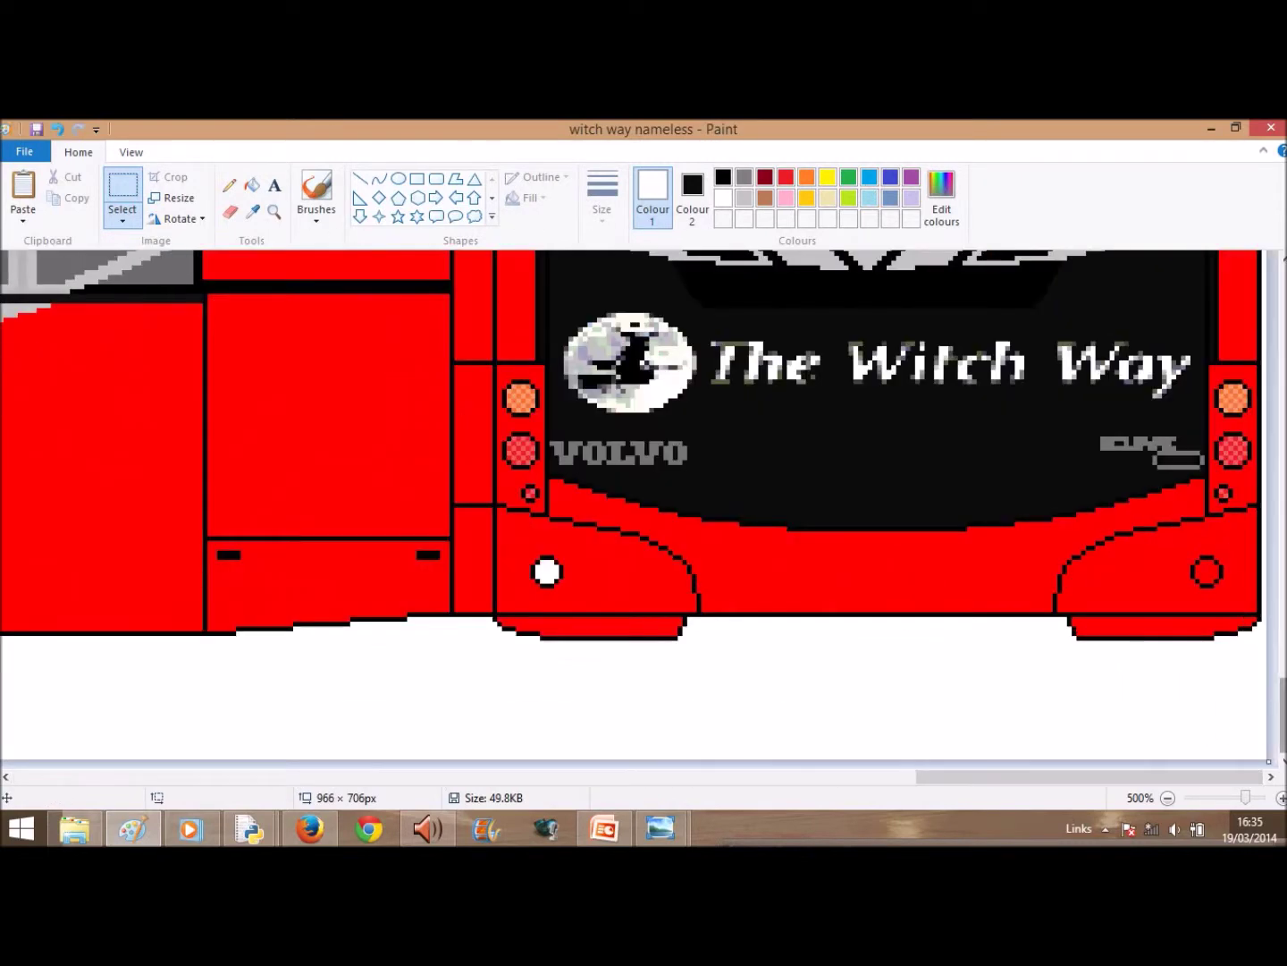
{"action": "scroll", "coordinate": [1235, 617], "scroll_direction": "up", "scroll_amount": 5}
{"action": "scroll", "coordinate": [1251, 543], "scroll_direction": "up", "scroll_amount": 8}
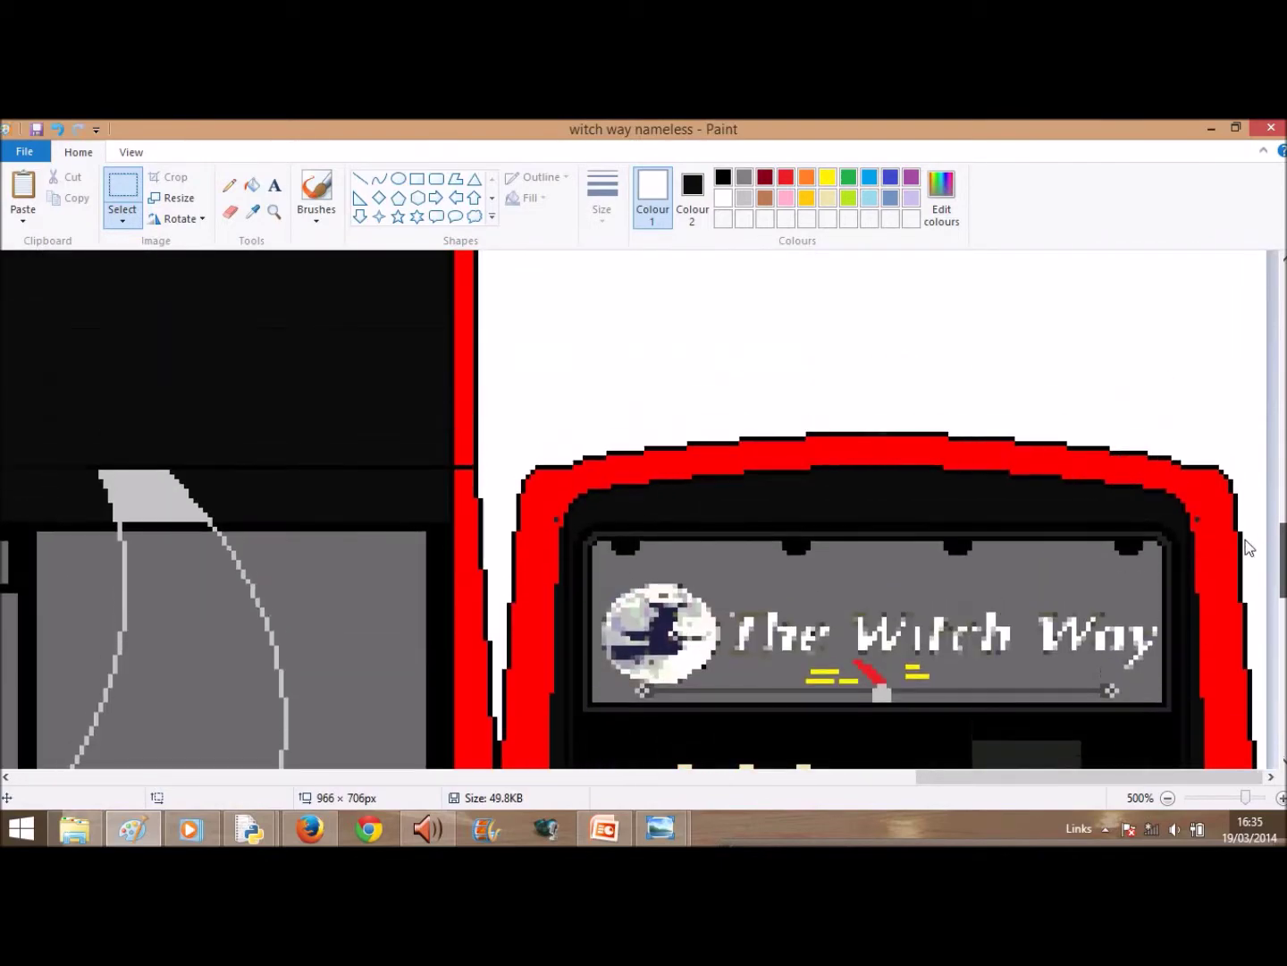
{"action": "scroll", "coordinate": [1265, 572], "scroll_direction": "down", "scroll_amount": 3}
{"action": "scroll", "coordinate": [1275, 581], "scroll_direction": "down", "scroll_amount": 6}
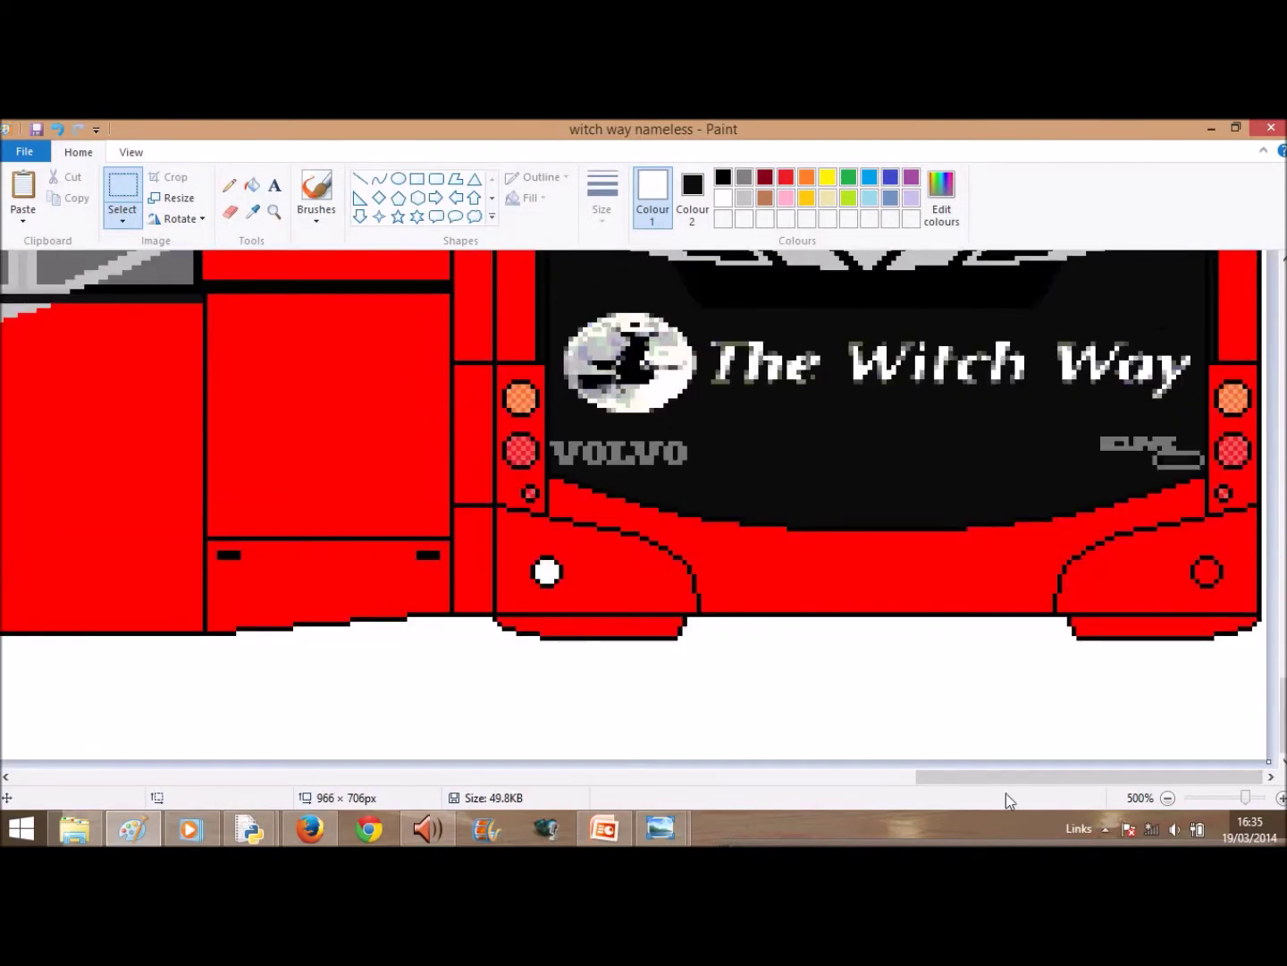
{"action": "left_click_drag", "start_coordinate": [1010, 776], "coordinate": [103, 777]}
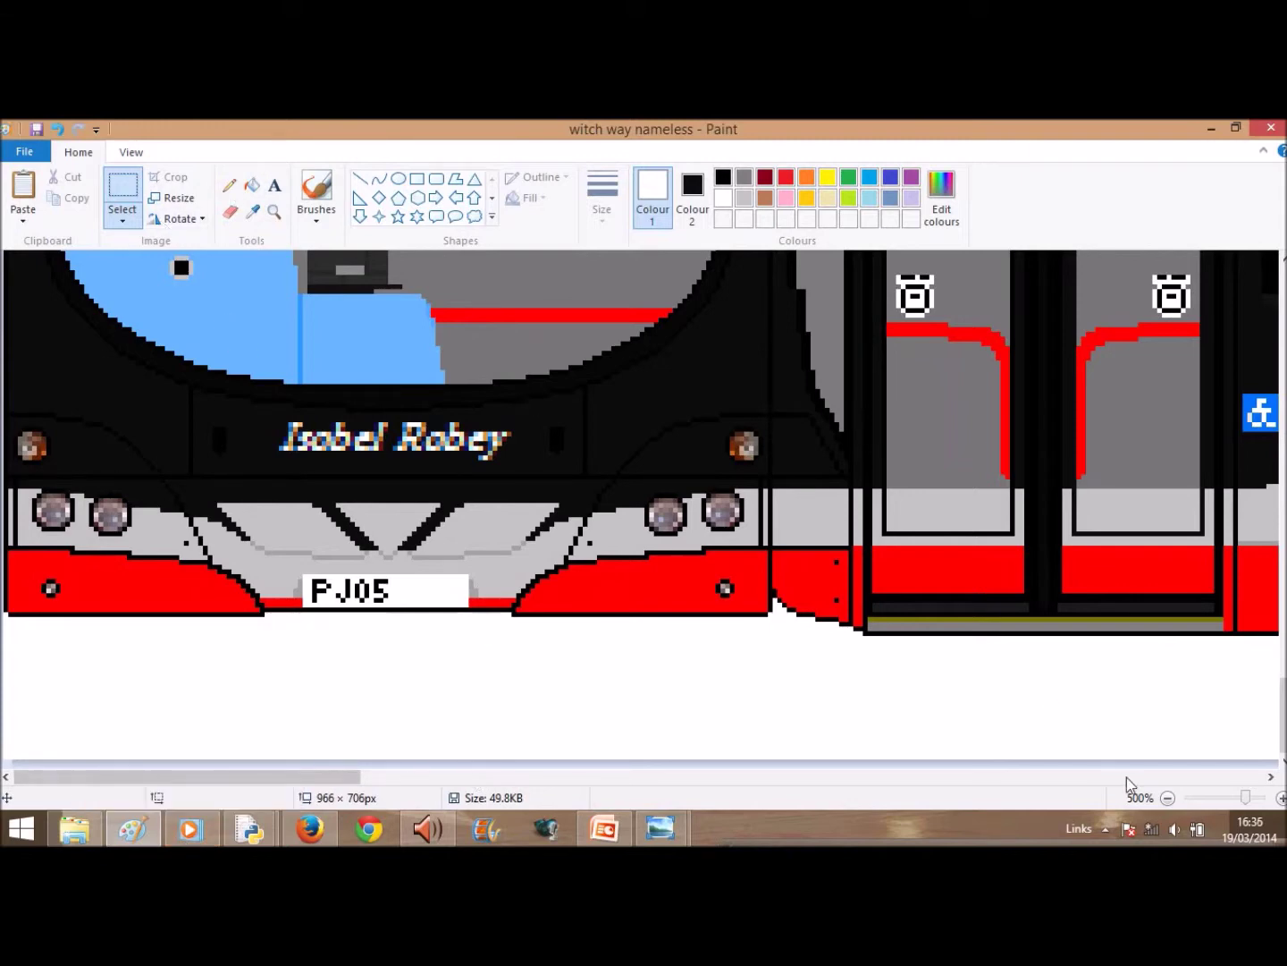
{"action": "left_click", "coordinate": [1168, 797]}
{"action": "left_click", "coordinate": [1168, 797]}
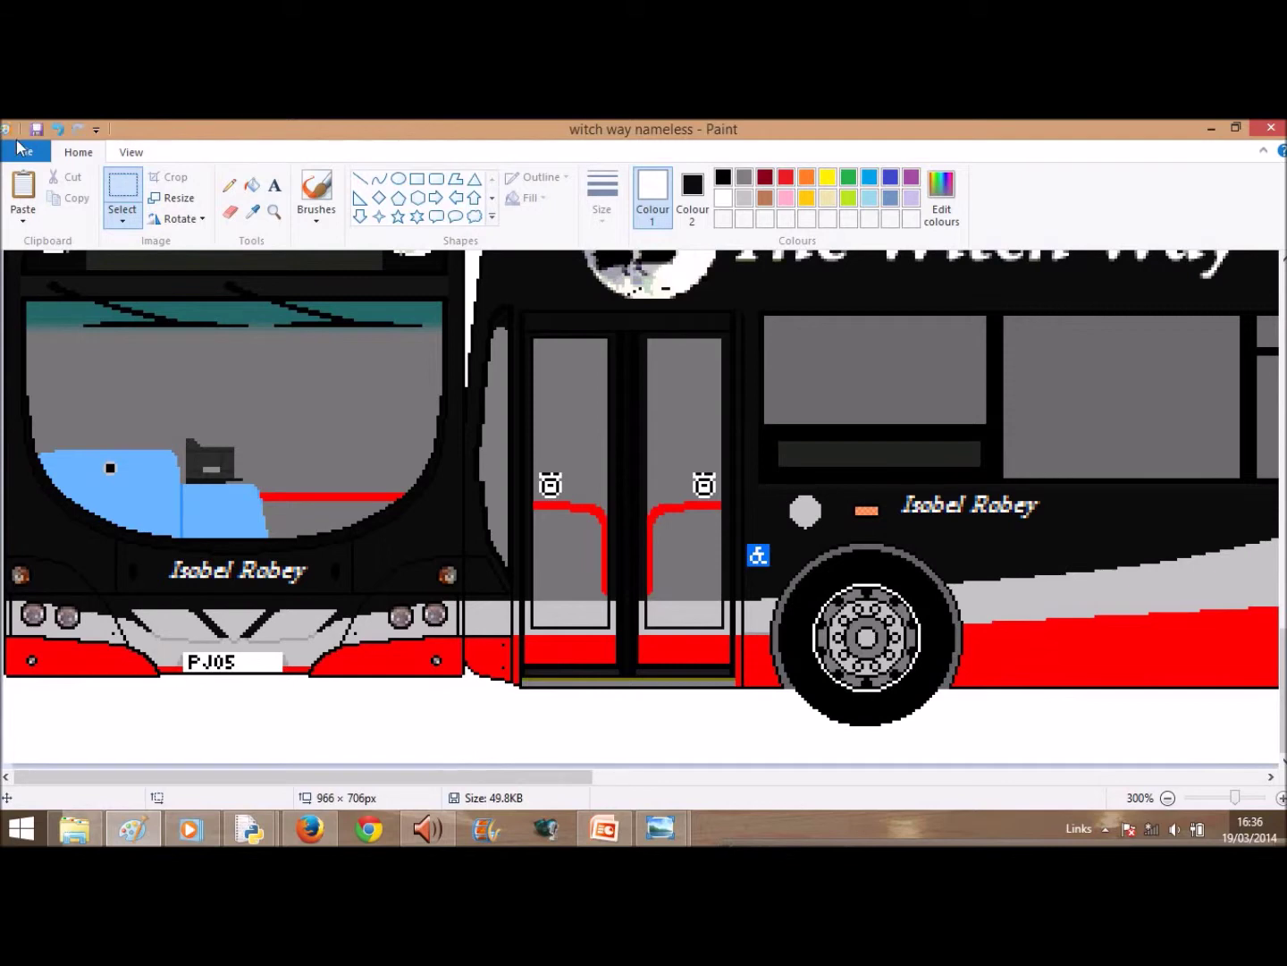
{"action": "left_click", "coordinate": [199, 218]}
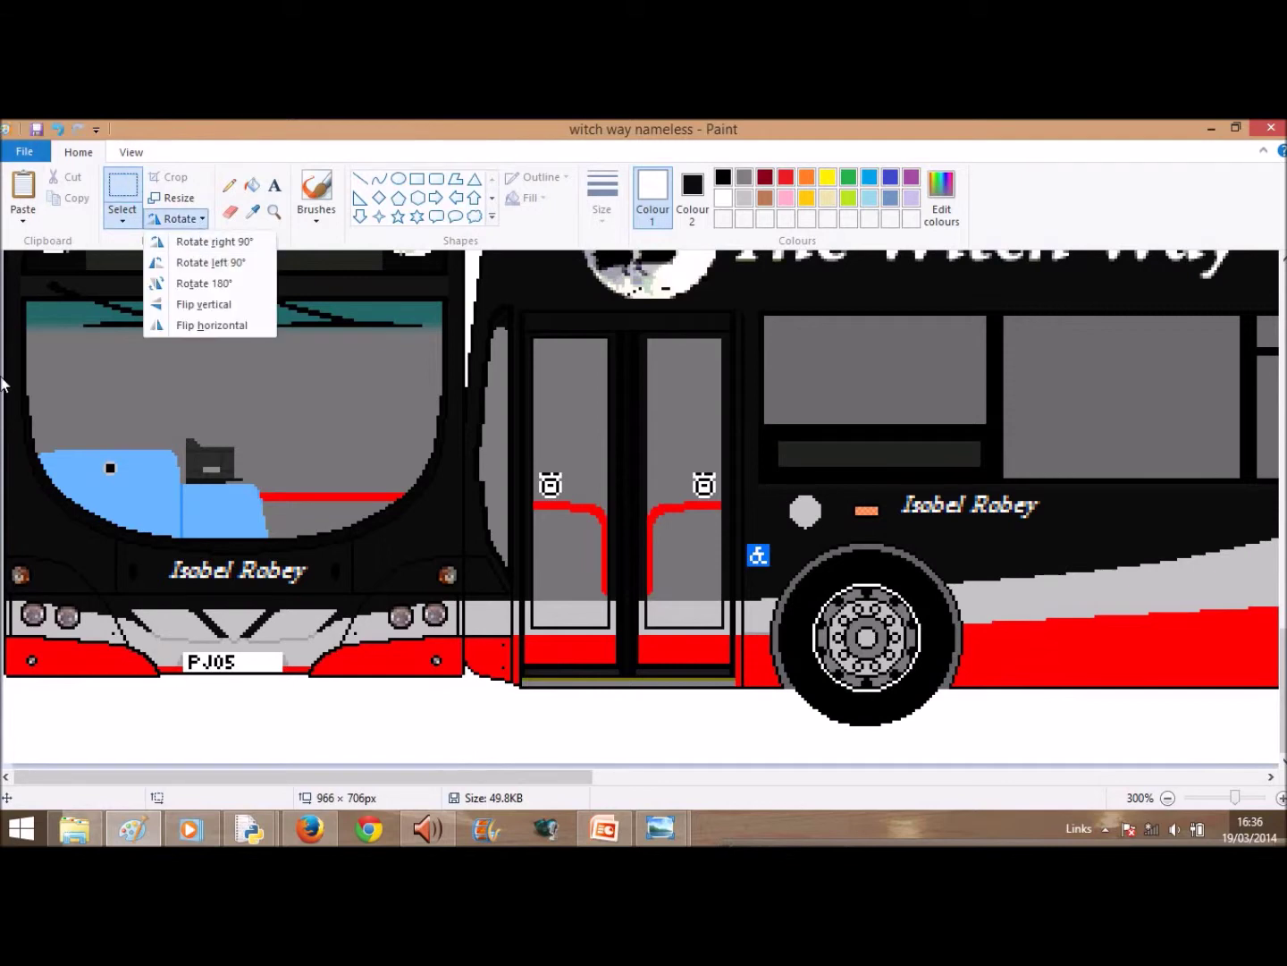
{"action": "left_click", "coordinate": [4, 383]}
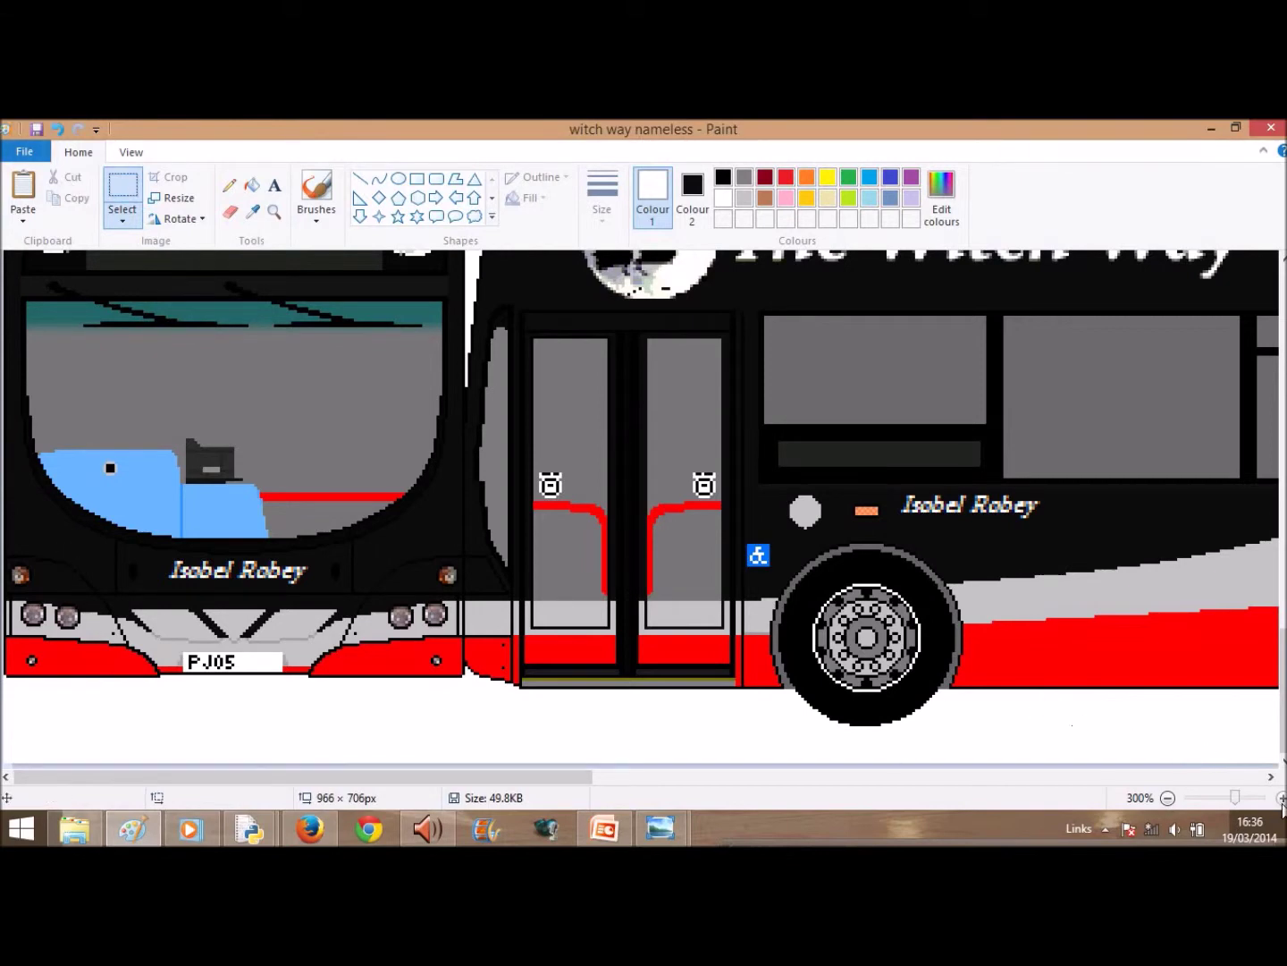
- Draw a text box on the black bodywork below the windscreen's left corner at 500% zoom
{"action": "left_click", "coordinate": [1280, 797]}
{"action": "left_click", "coordinate": [1281, 798]}
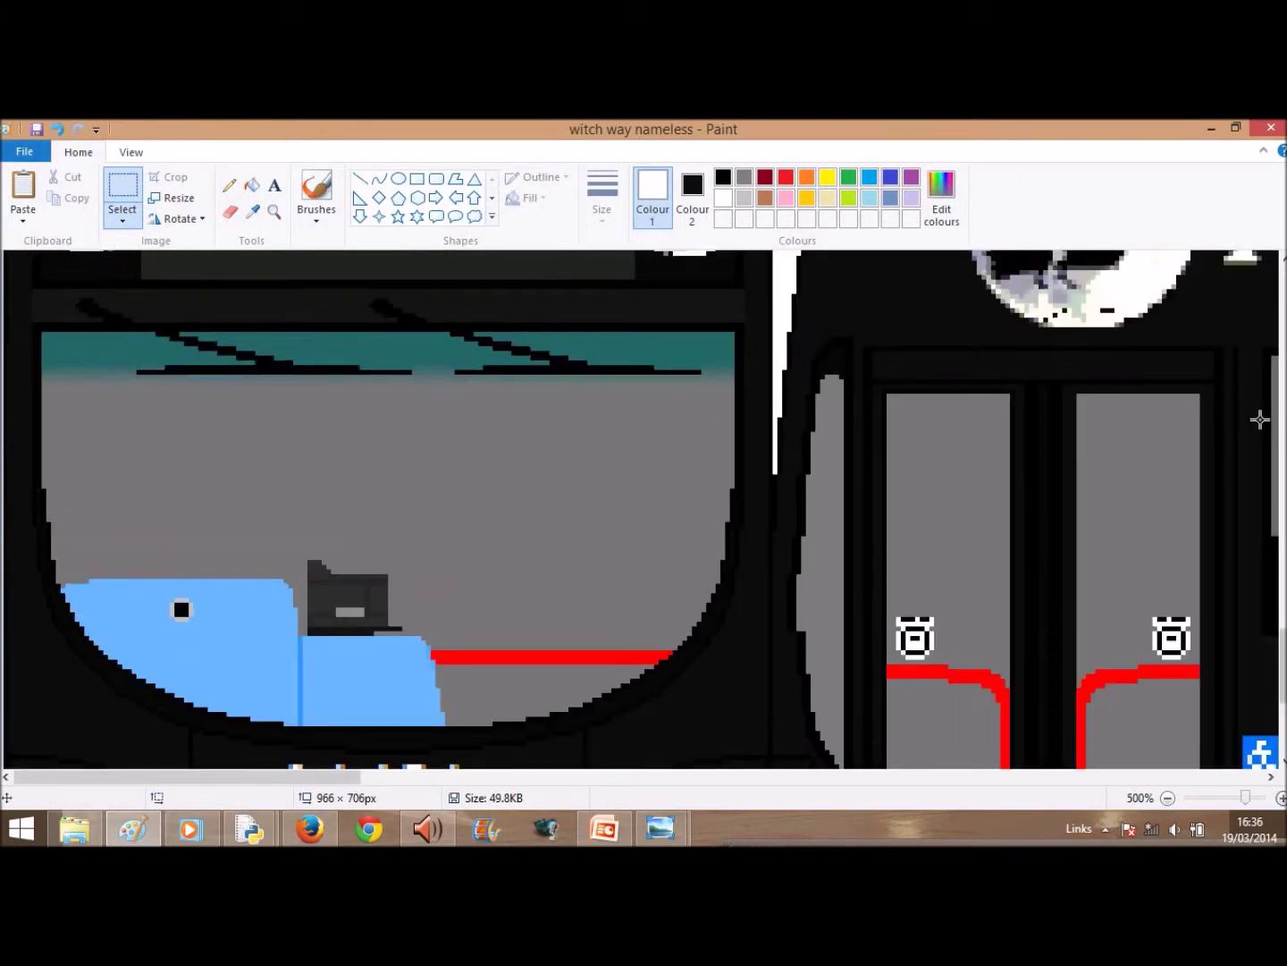
{"action": "mouse_move", "coordinate": [1279, 474]}
{"action": "scroll", "coordinate": [408, 422], "scroll_direction": "down", "scroll_amount": 3}
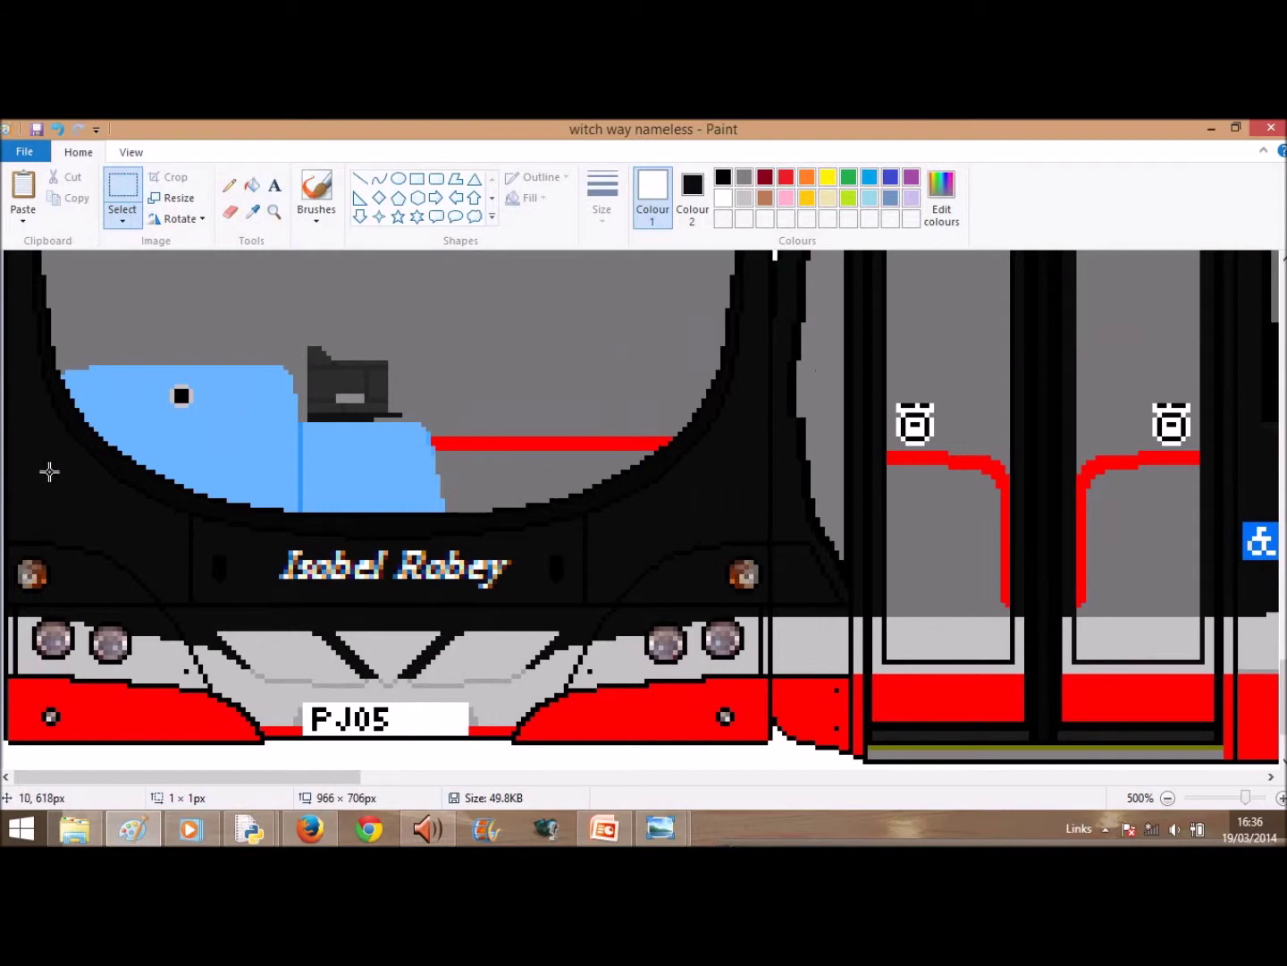
{"action": "left_click_drag", "start_coordinate": [9, 468], "coordinate": [102, 501]}
{"action": "left_click", "coordinate": [115, 338]}
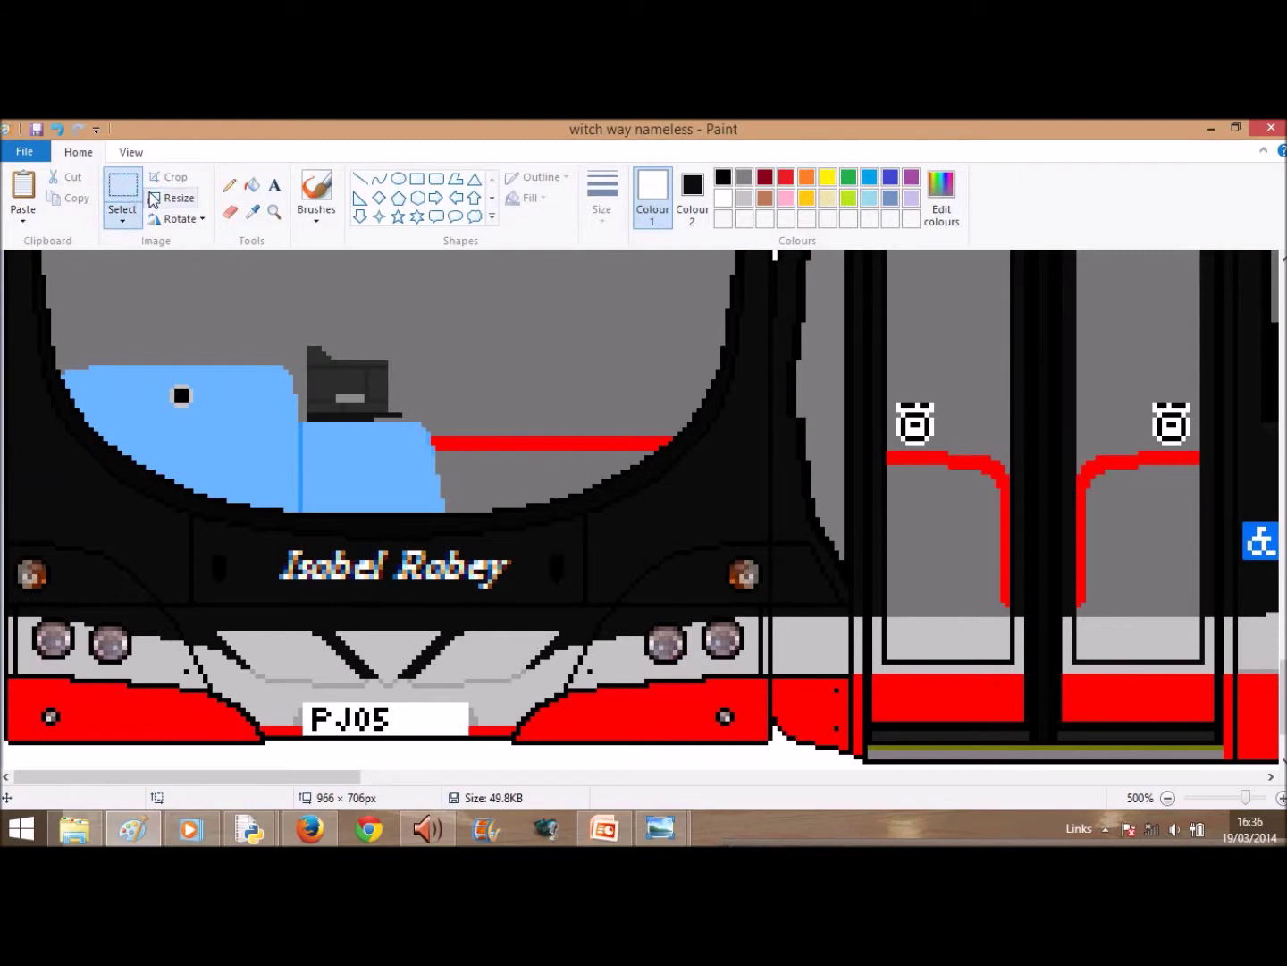
{"action": "left_click_drag", "start_coordinate": [264, 777], "coordinate": [4, 519]}
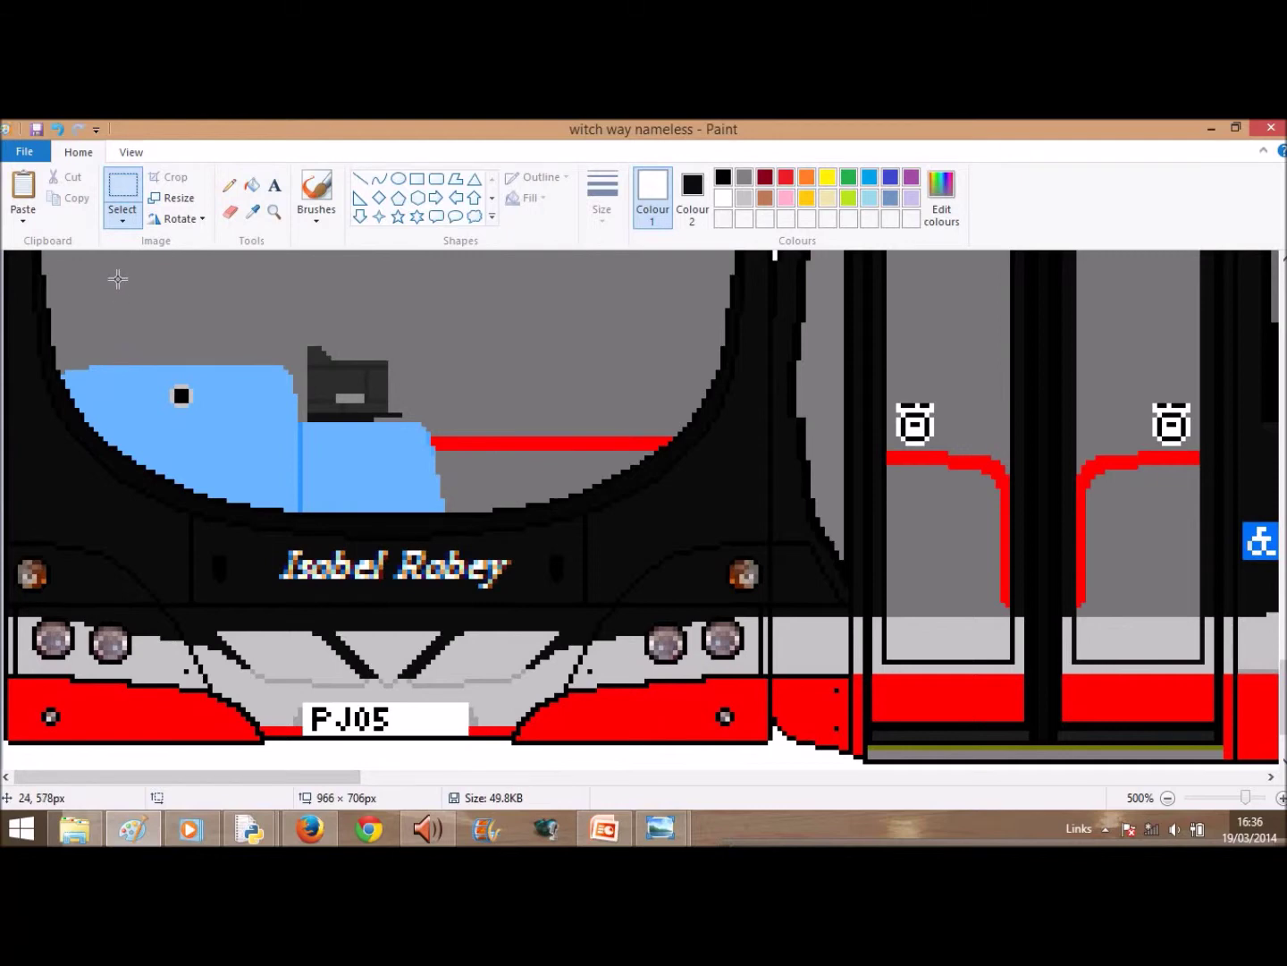
{"action": "left_click", "coordinate": [122, 207]}
{"action": "left_click", "coordinate": [278, 188]}
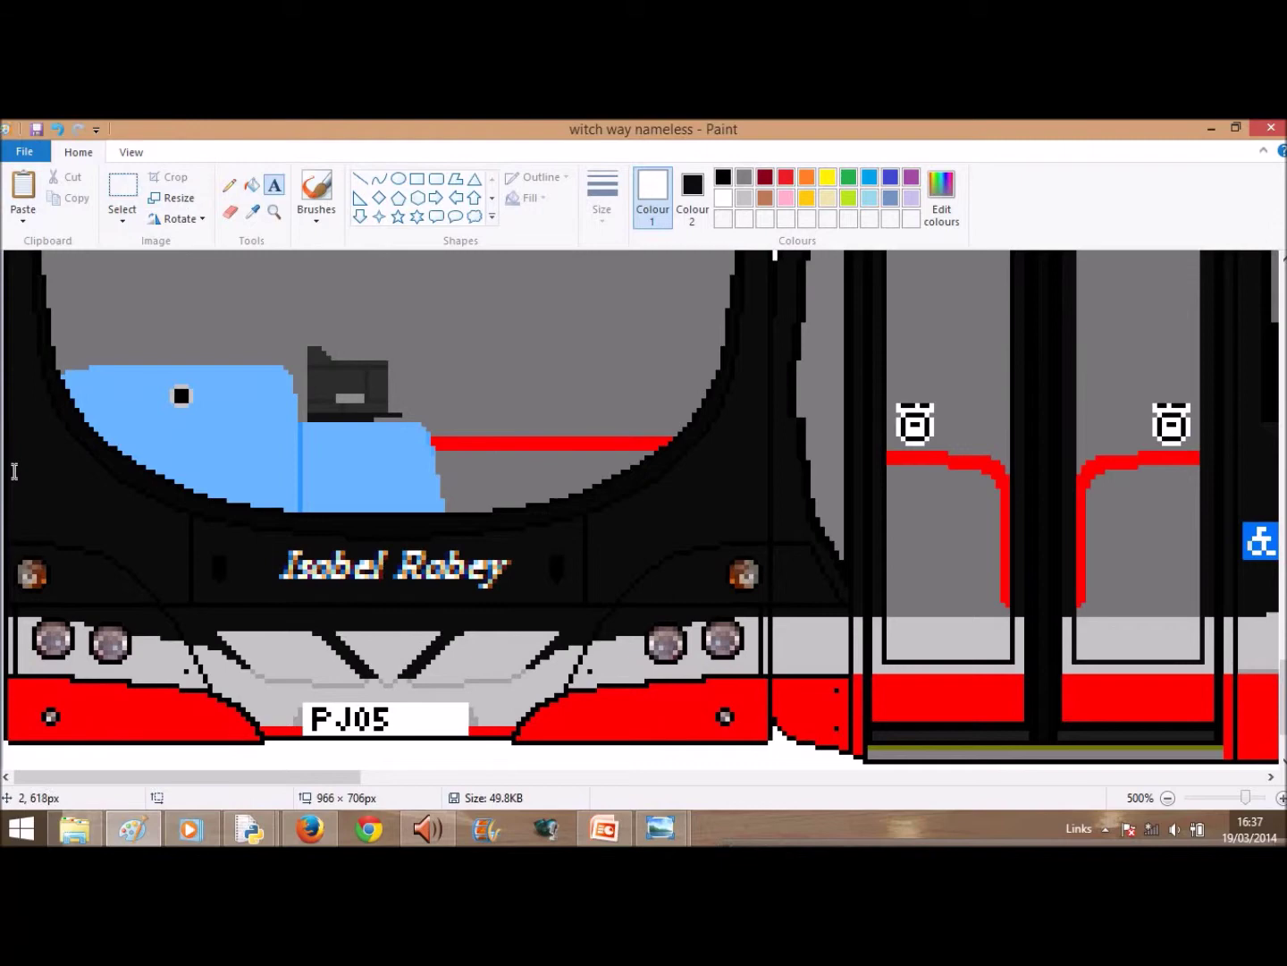
{"action": "left_click_drag", "start_coordinate": [4, 469], "coordinate": [158, 500]}
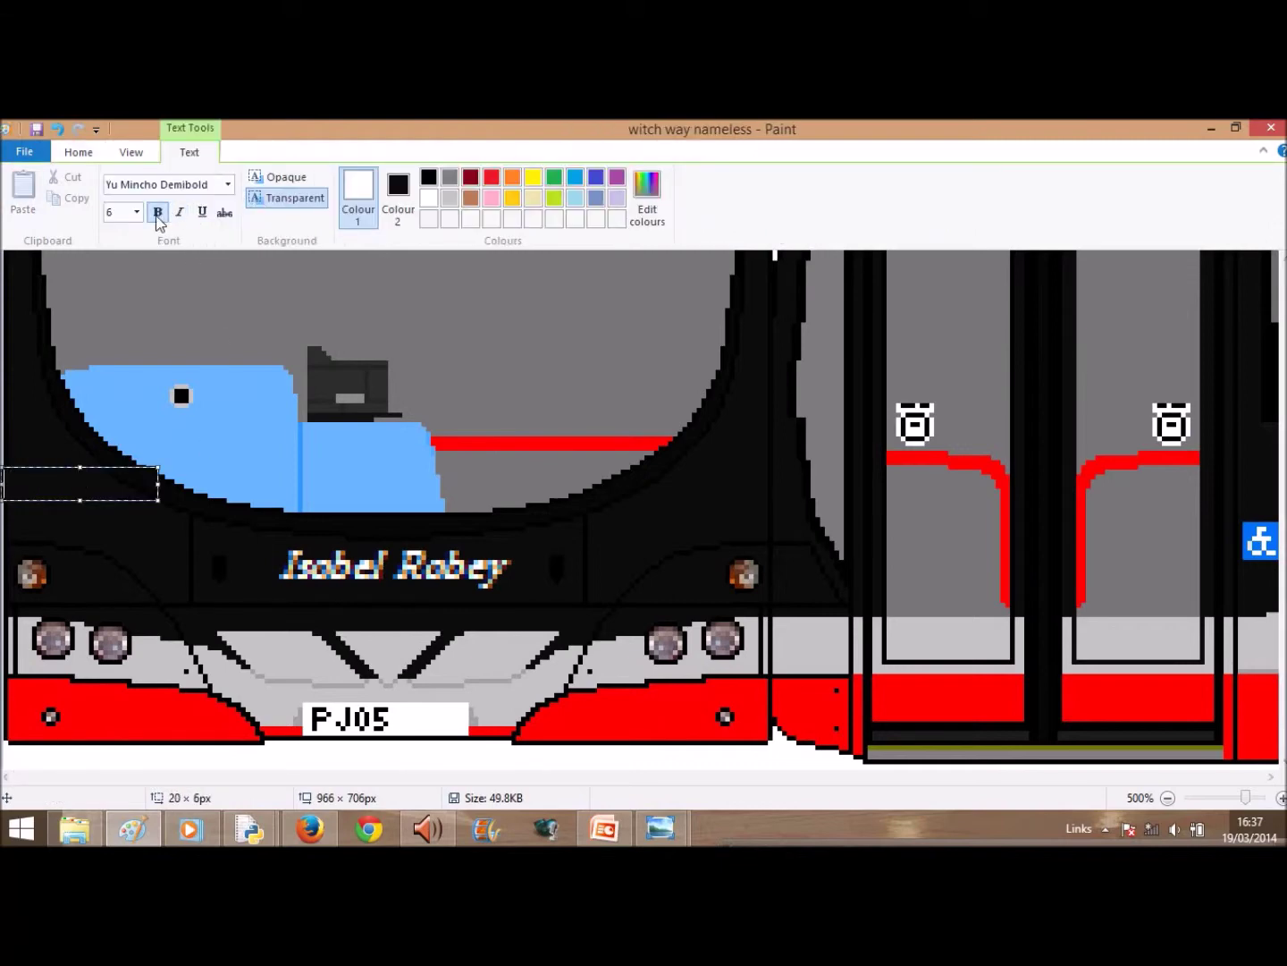
- Set the text box's font to Small Fonts and move the box to just above the orange indicator light
{"action": "left_click", "coordinate": [228, 189]}
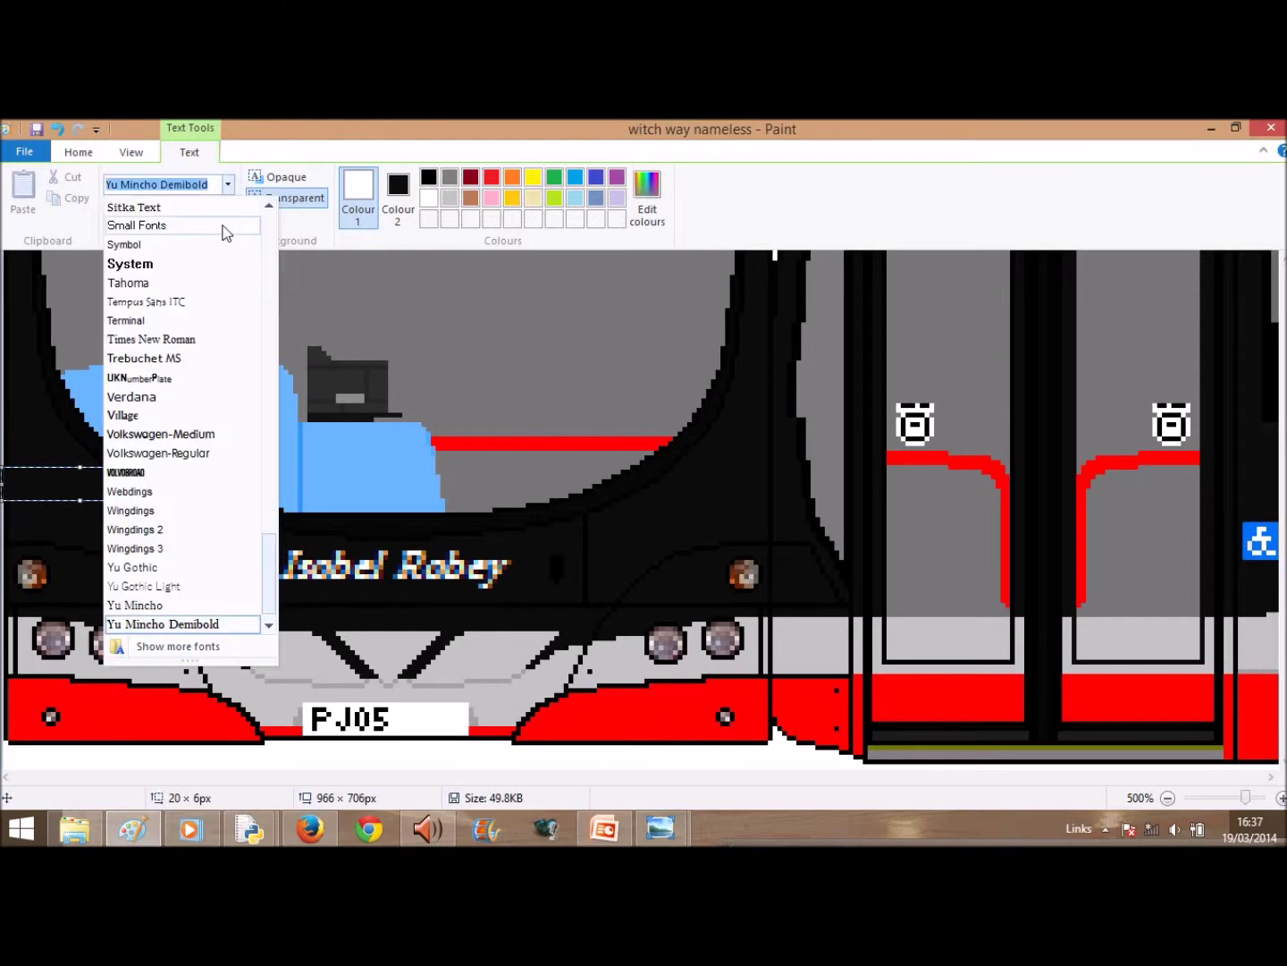
{"action": "left_click", "coordinate": [206, 343]}
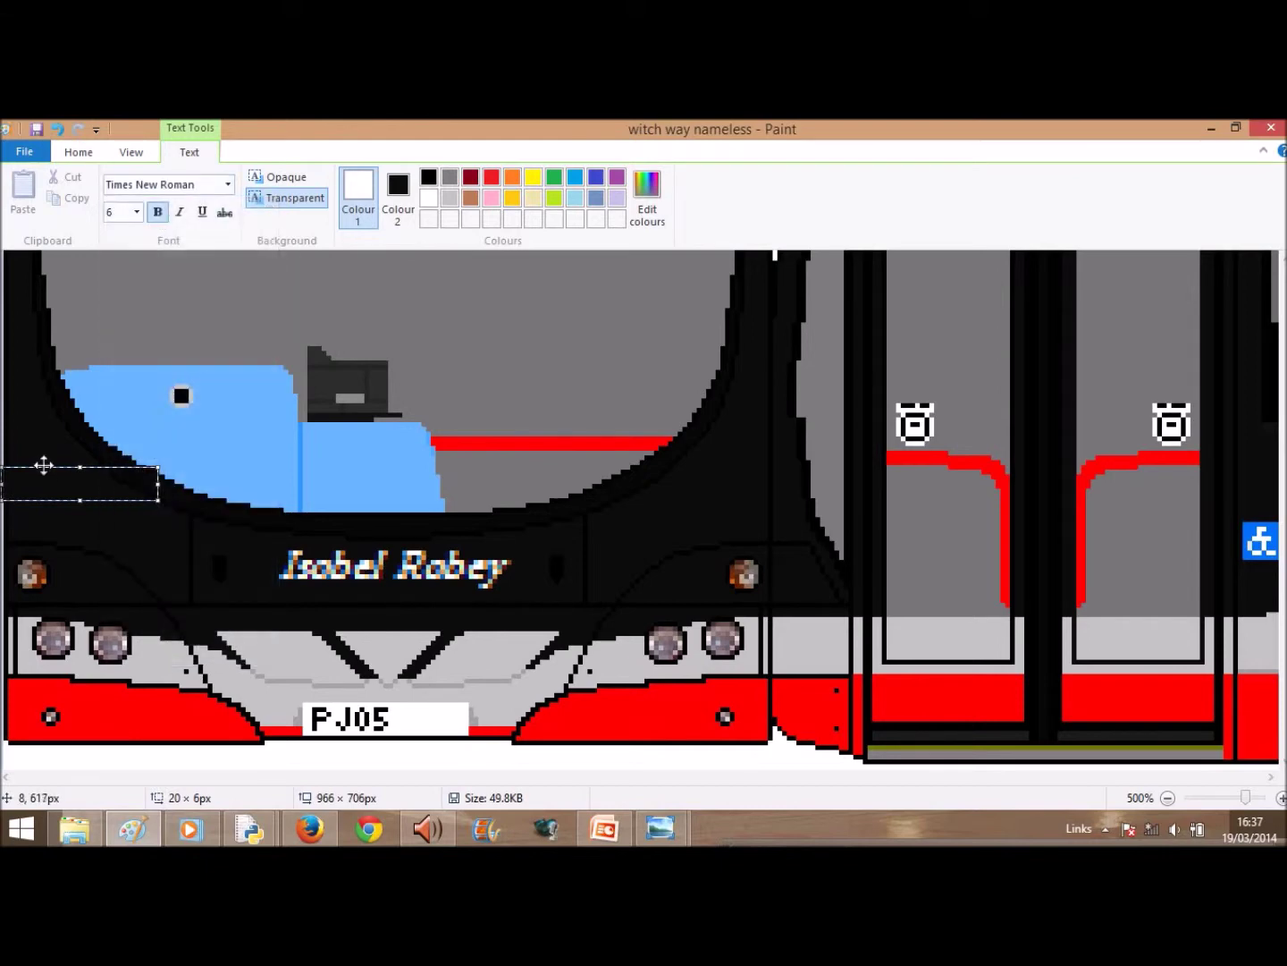
{"action": "left_click_drag", "start_coordinate": [45, 463], "coordinate": [74, 503]}
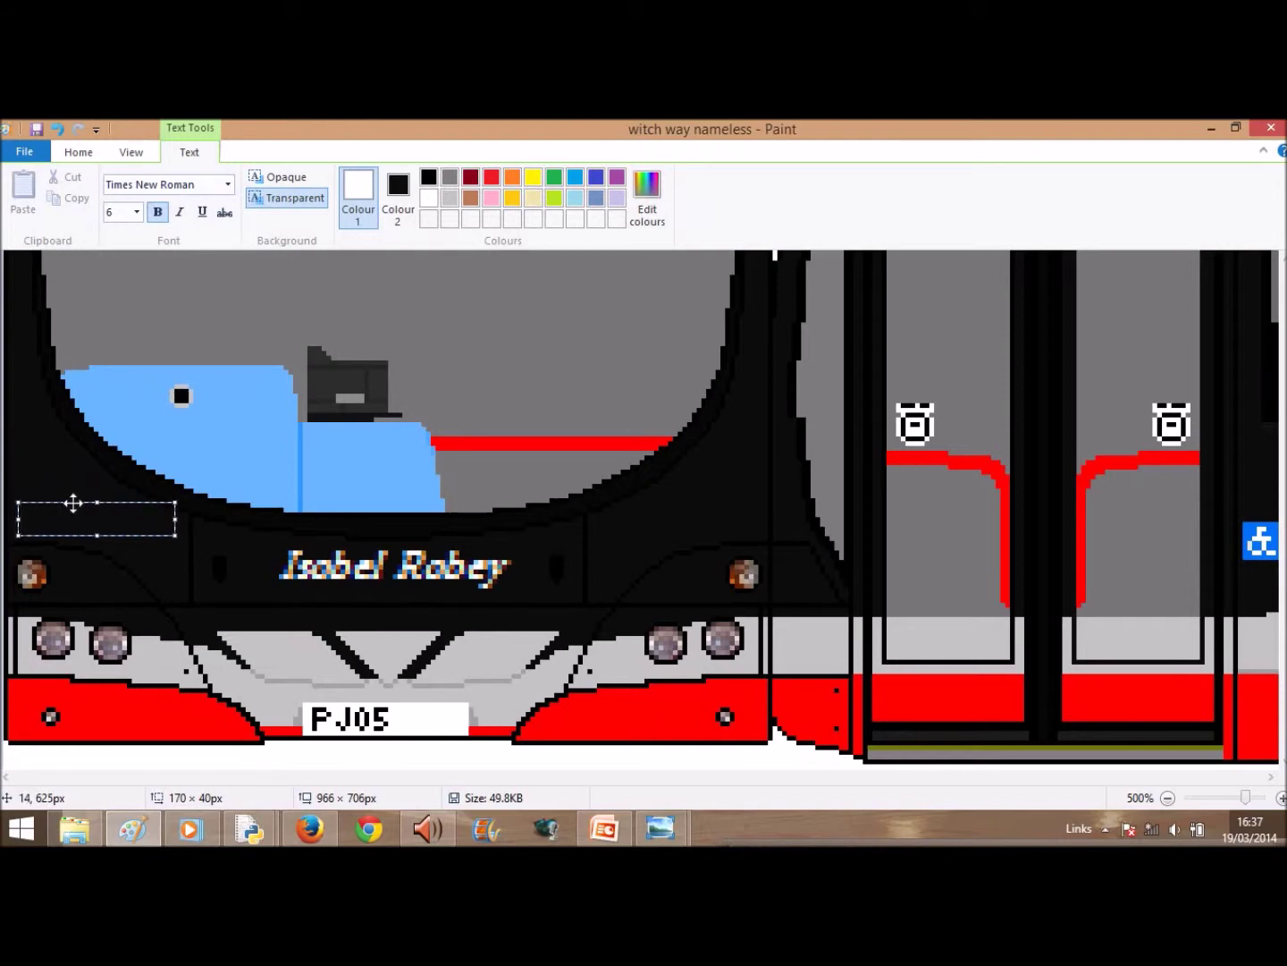
{"action": "left_click", "coordinate": [227, 185]}
{"action": "left_click", "coordinate": [162, 517]}
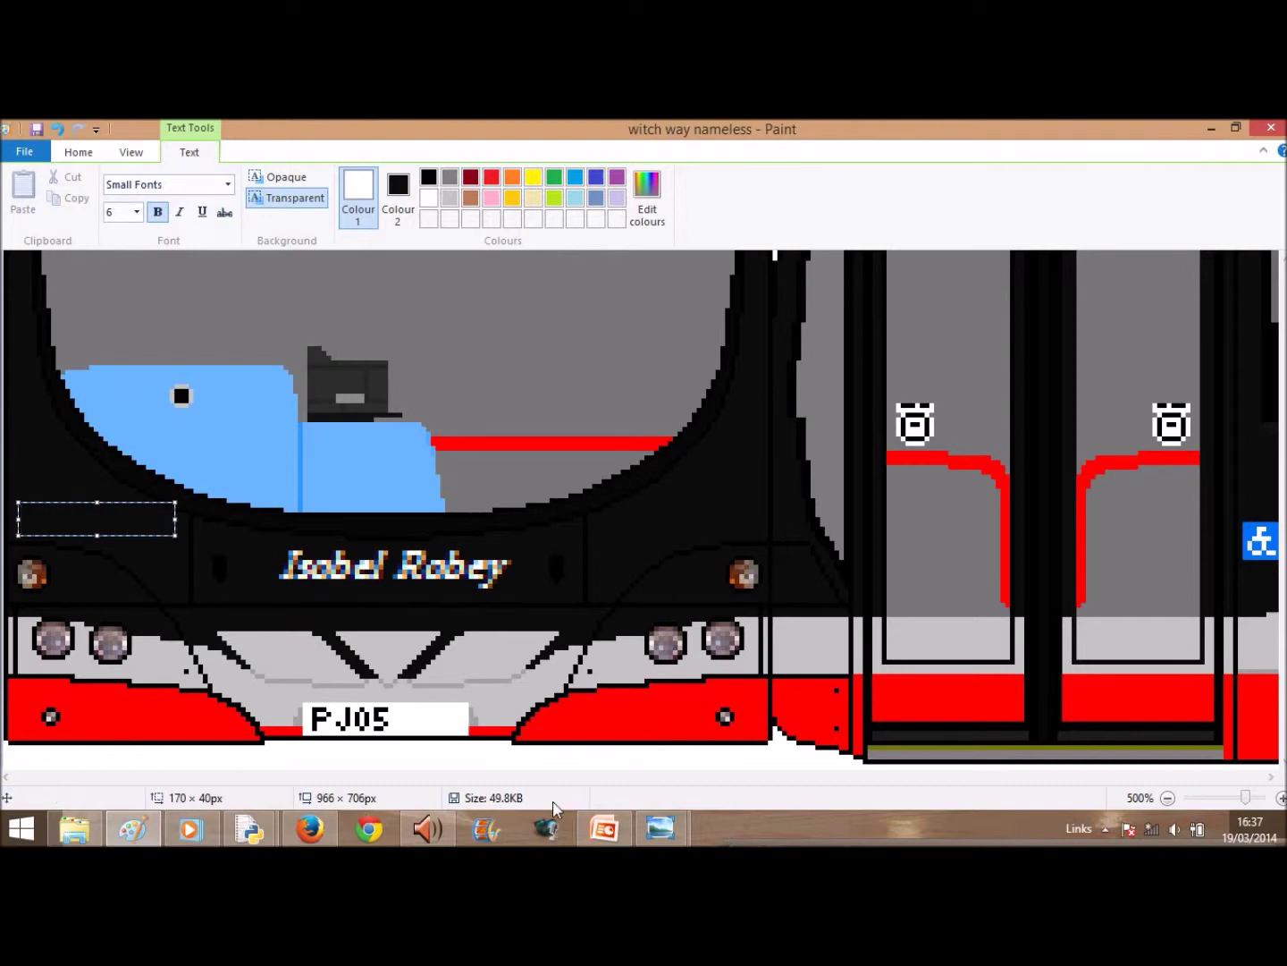
- Try the fleet number 2761 in bold white text above the orange indicator light
{"action": "left_click", "coordinate": [604, 831]}
{"action": "left_click", "coordinate": [605, 835]}
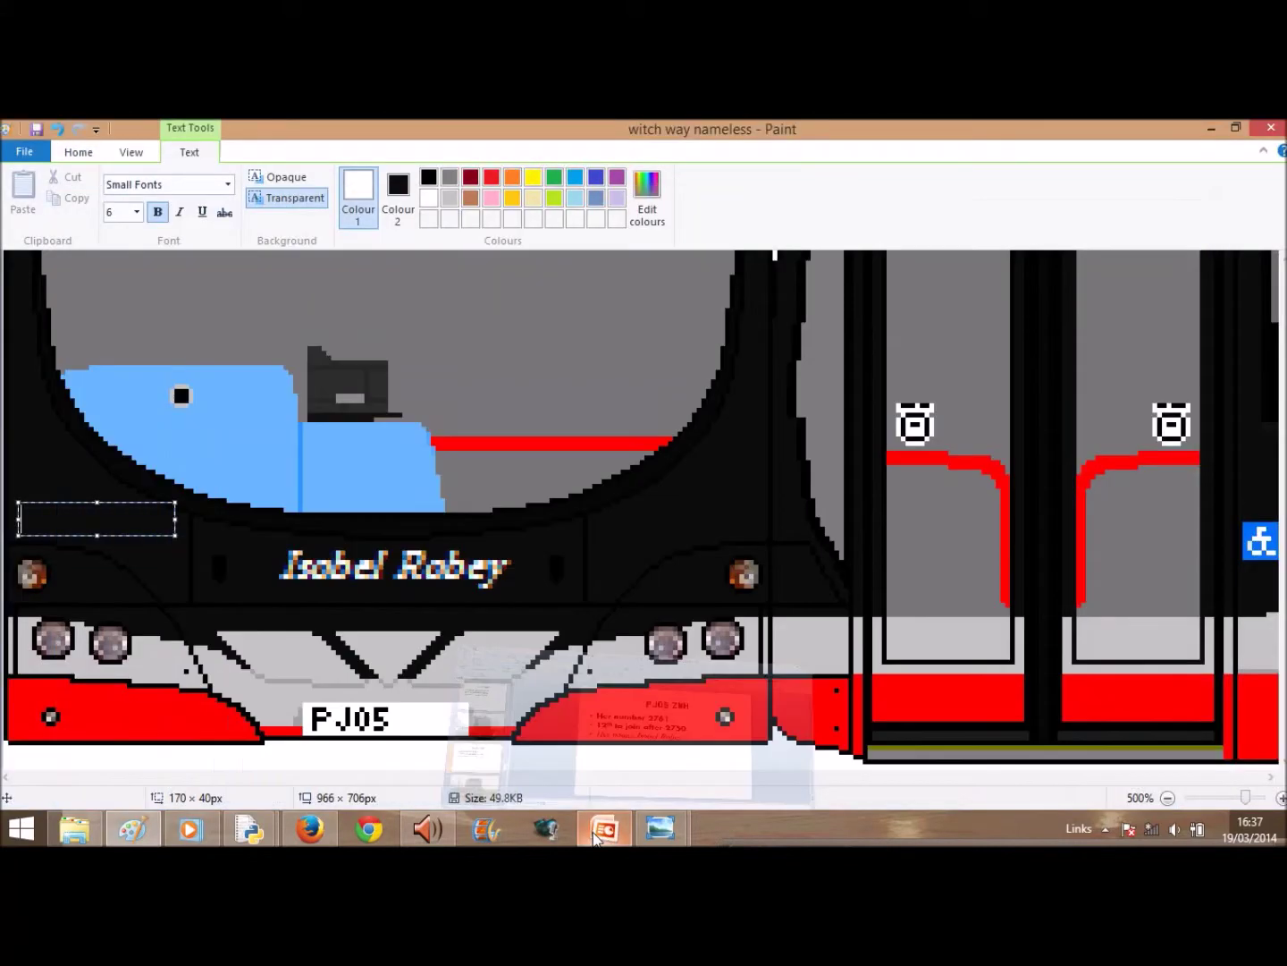
{"action": "type", "text": "2"}
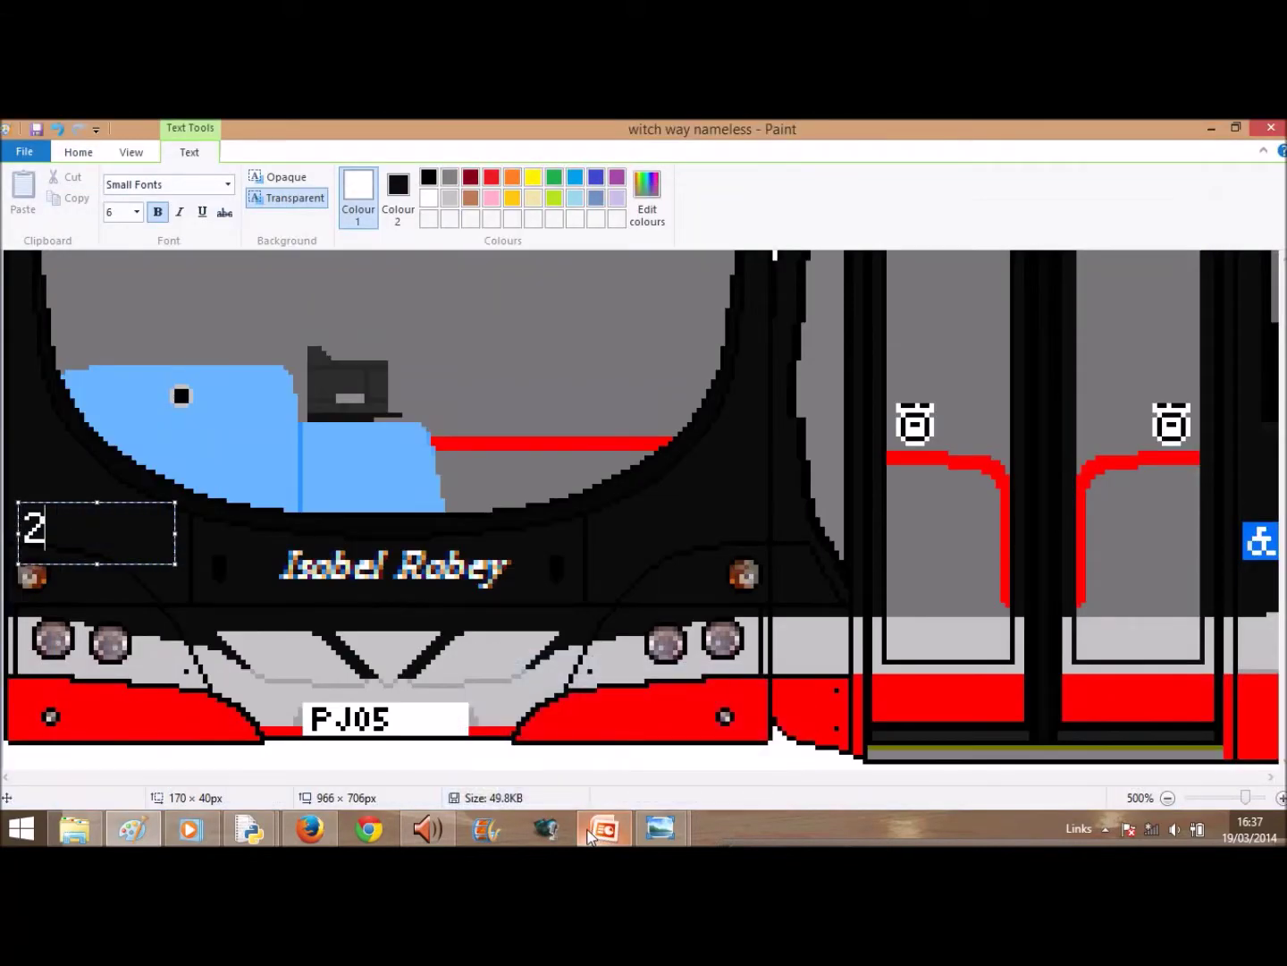
{"action": "type", "text": "761"}
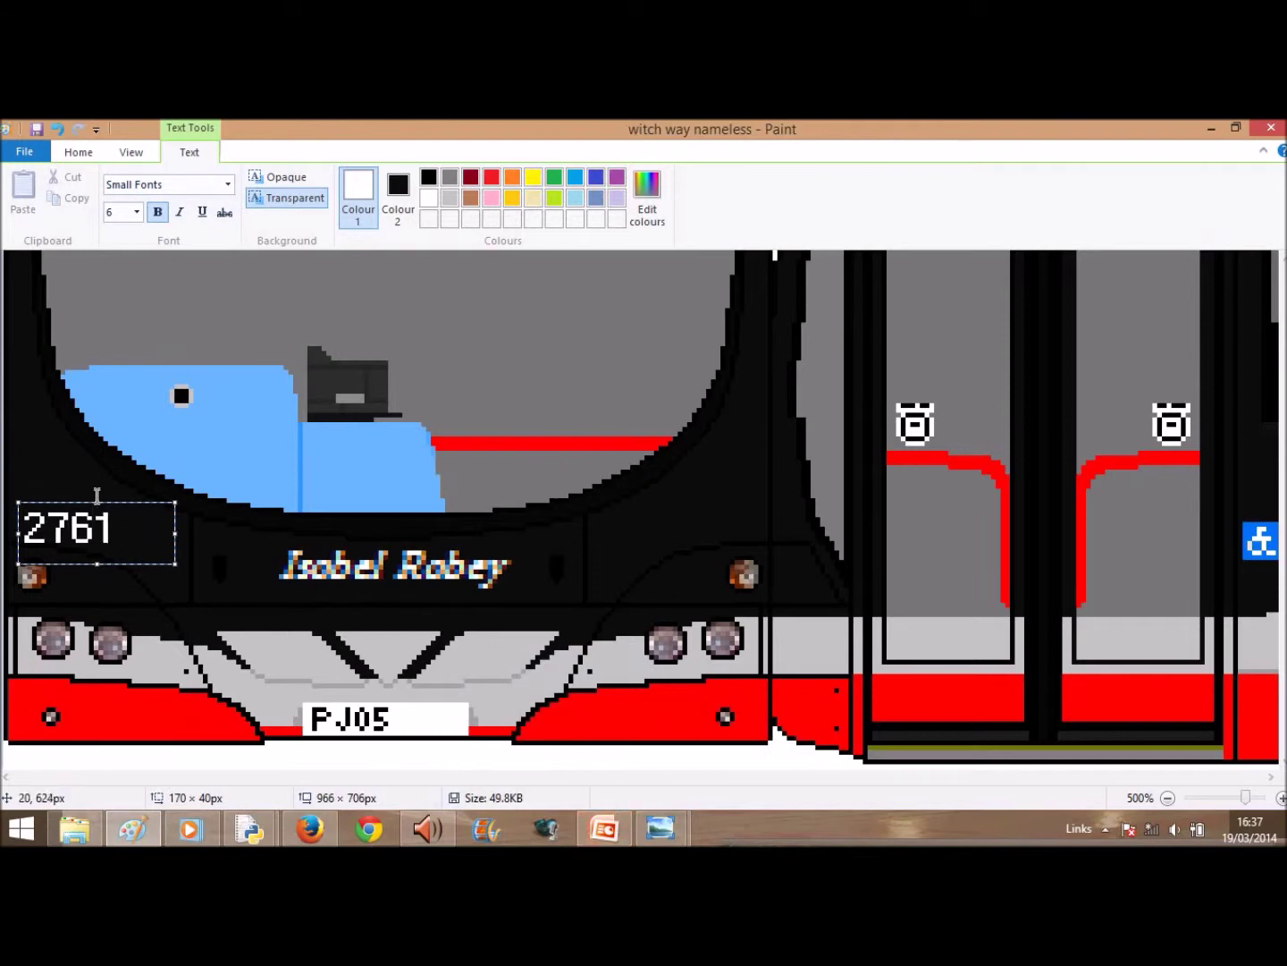
{"action": "left_click_drag", "start_coordinate": [110, 491], "coordinate": [116, 488]}
{"action": "left_click", "coordinate": [247, 576]}
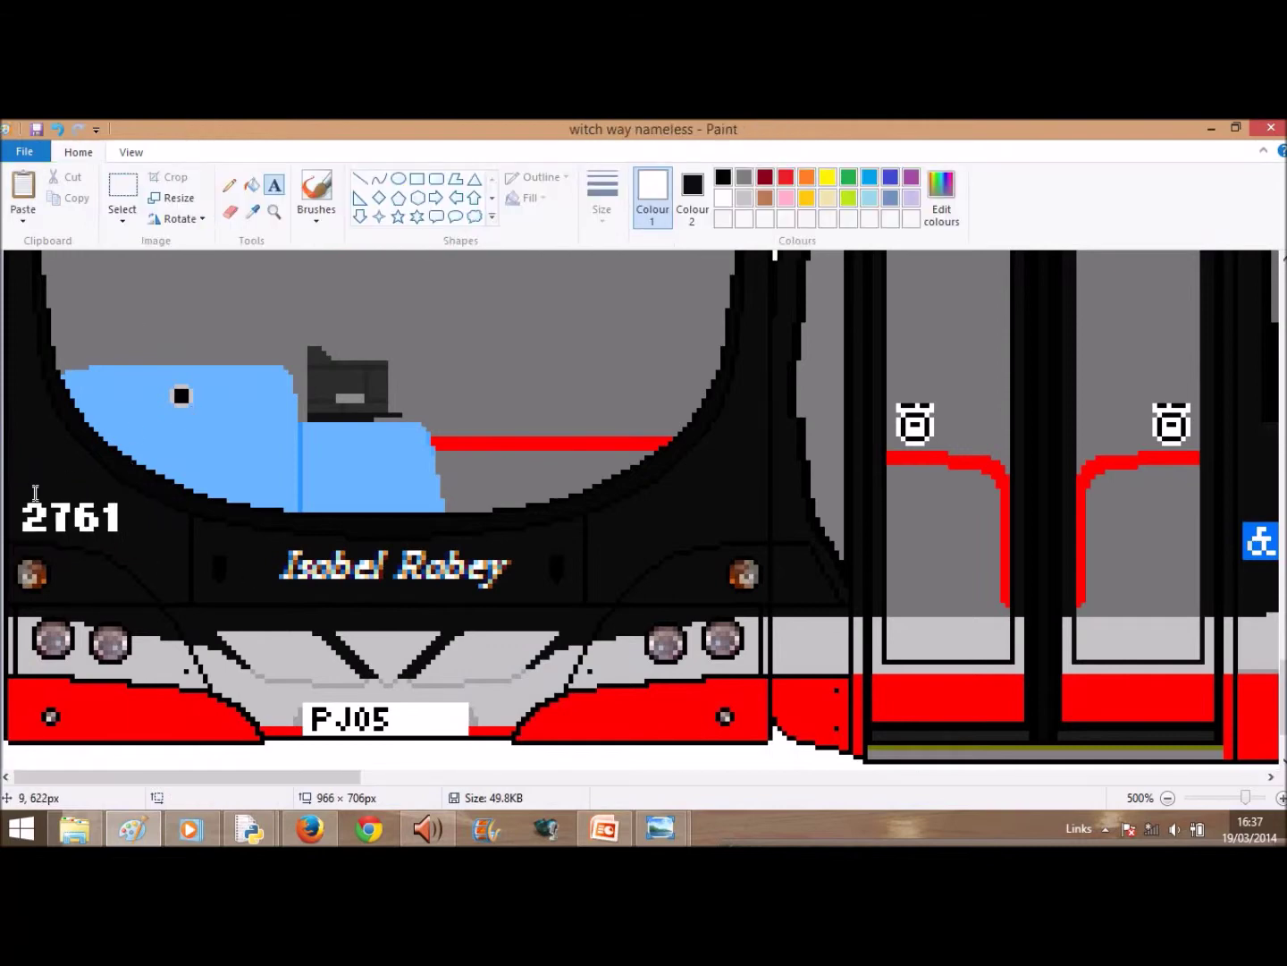
{"action": "left_click", "coordinate": [61, 130]}
- Add the fleet number 2761 in non-bold white Small Fonts, size 6, above the front's left indicator light
{"action": "left_click_drag", "start_coordinate": [19, 495], "coordinate": [129, 528]}
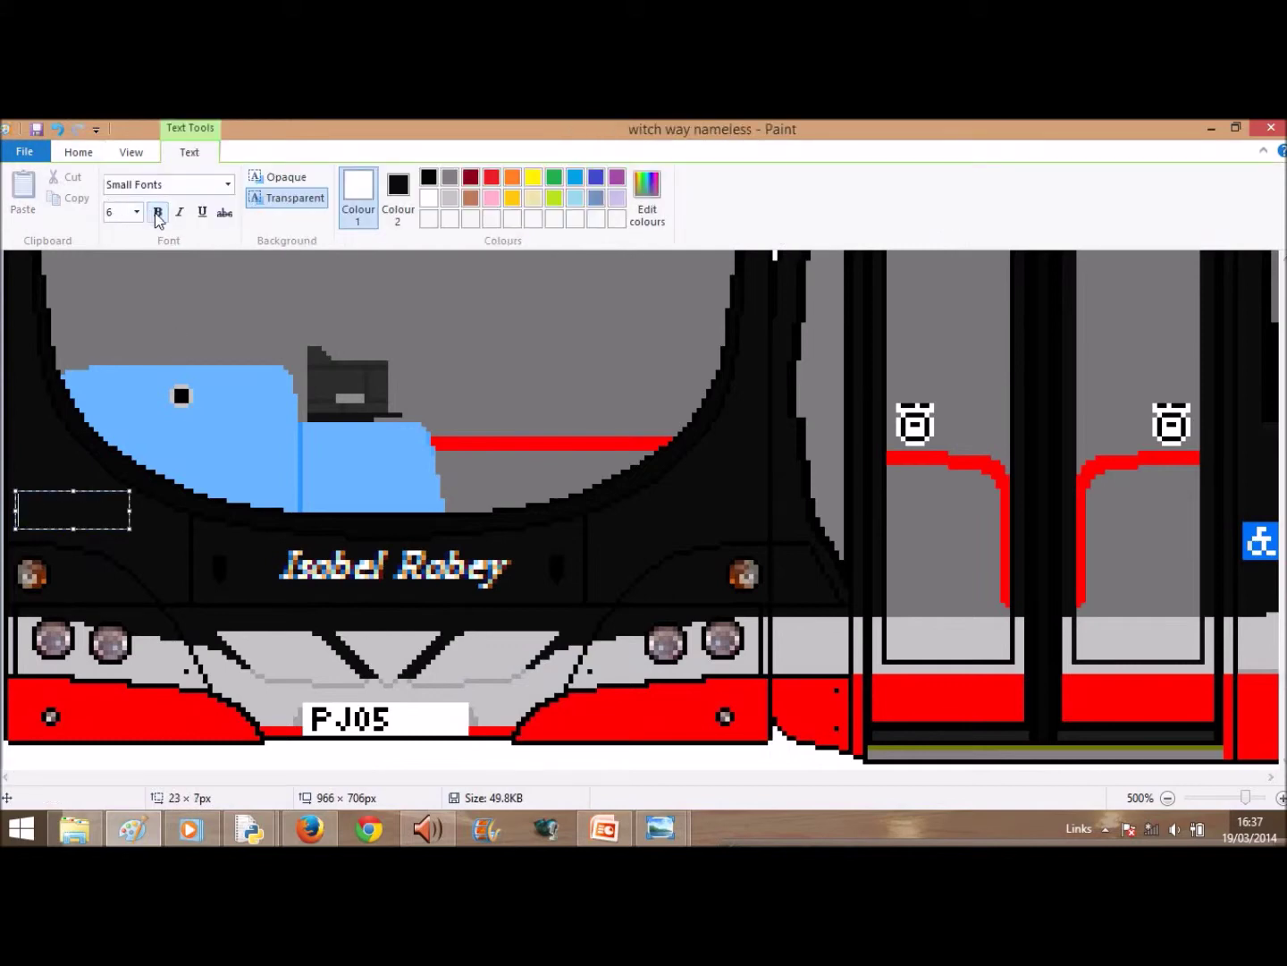
{"action": "type", "text": "2761"}
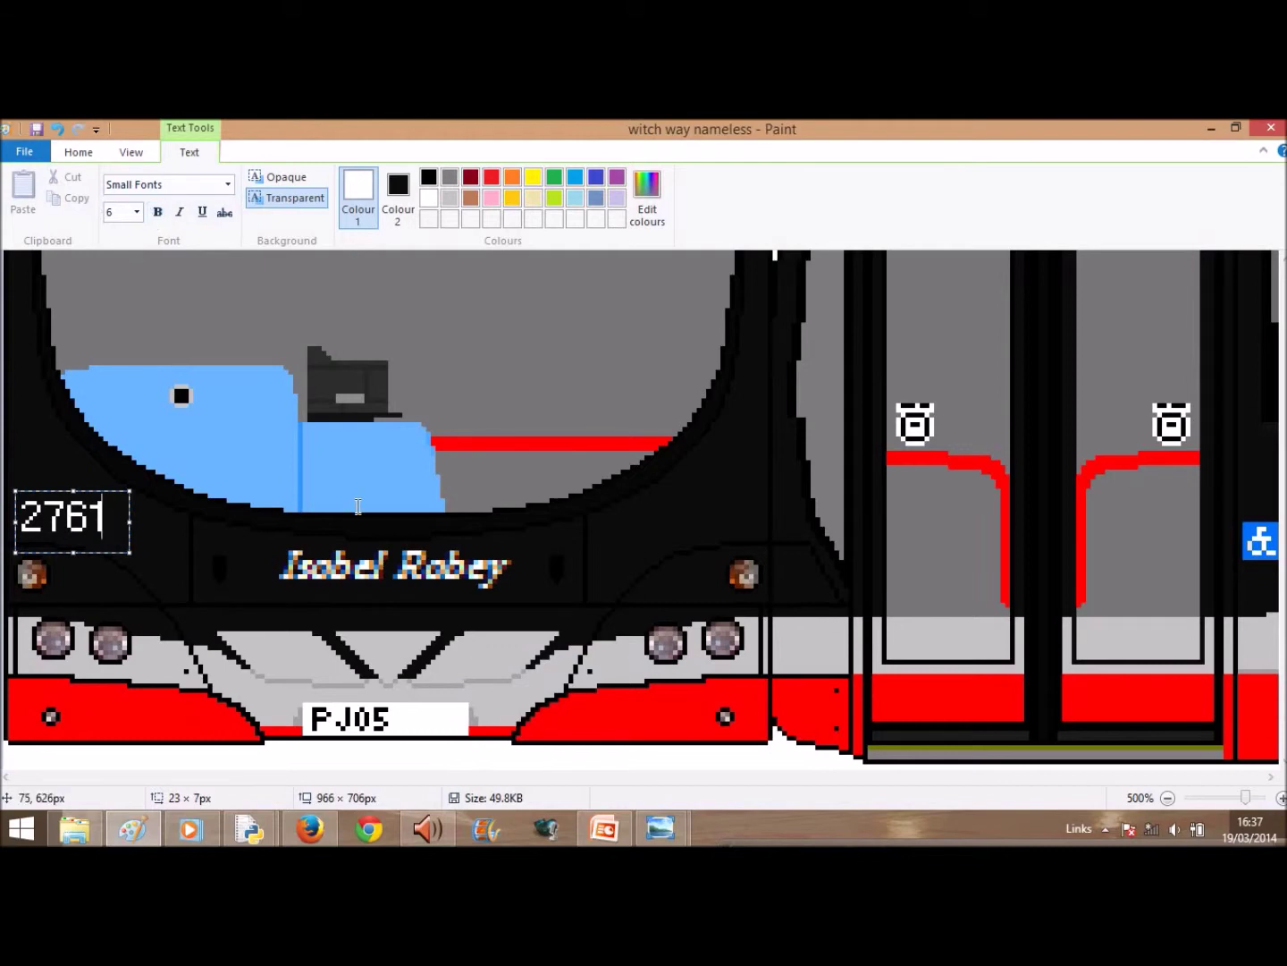
{"action": "left_click", "coordinate": [452, 253]}
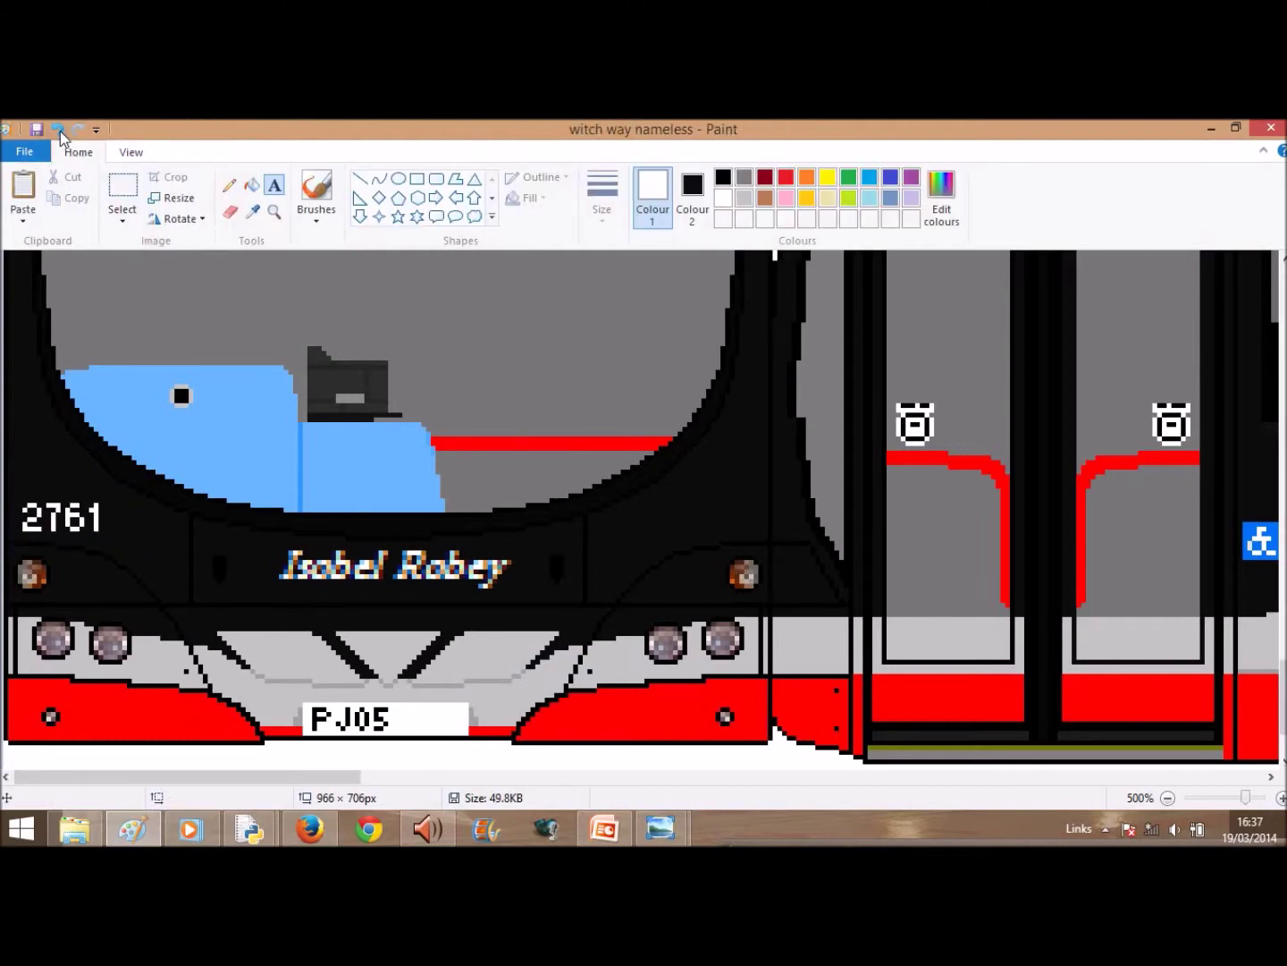
- Copy the fleet number 2761 from the bus front to the lower corner of the rear's black route-map panel
{"action": "left_click", "coordinate": [123, 197]}
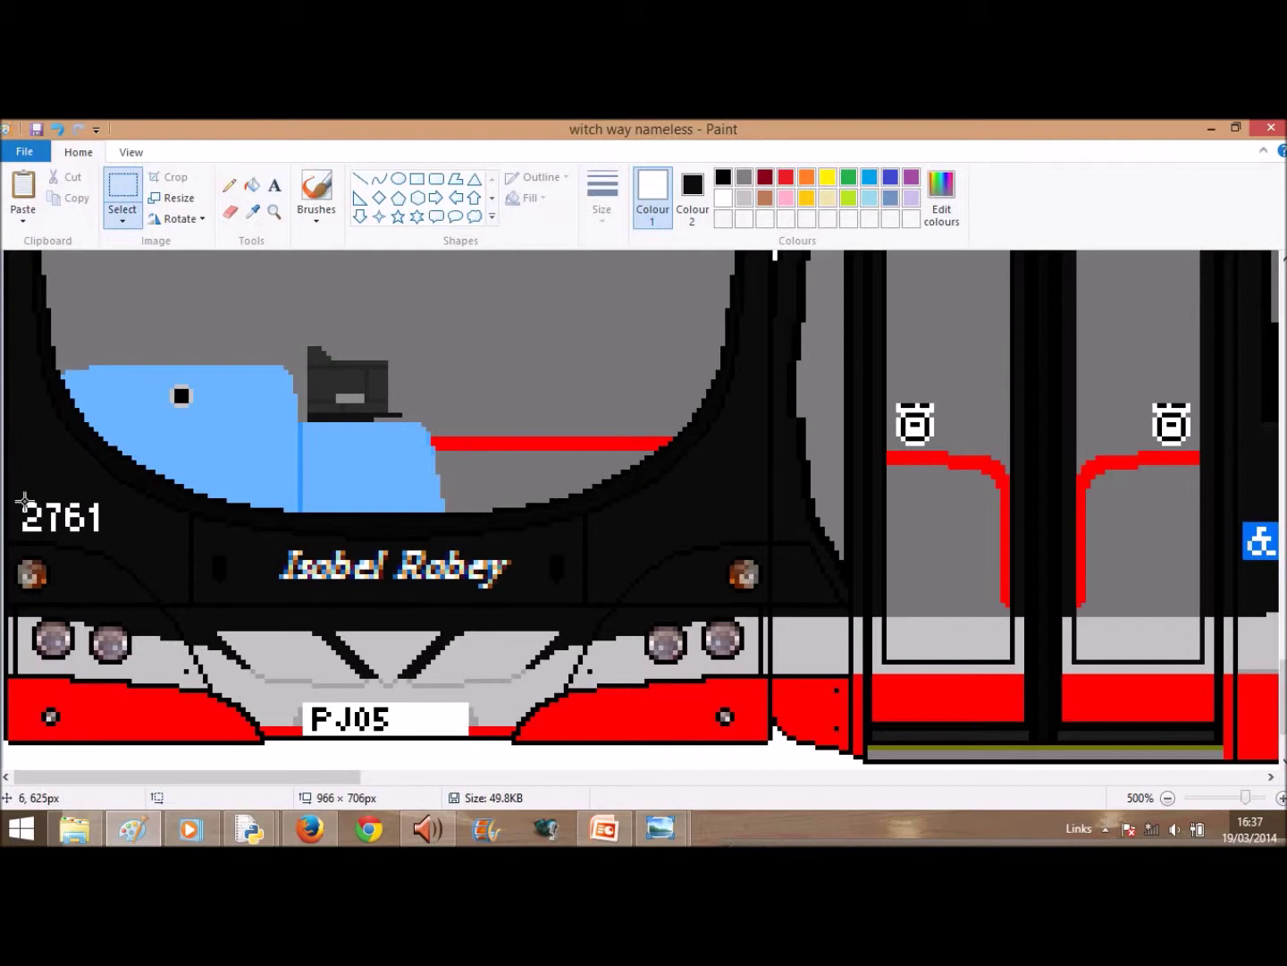
{"action": "left_click_drag", "start_coordinate": [17, 496], "coordinate": [101, 528]}
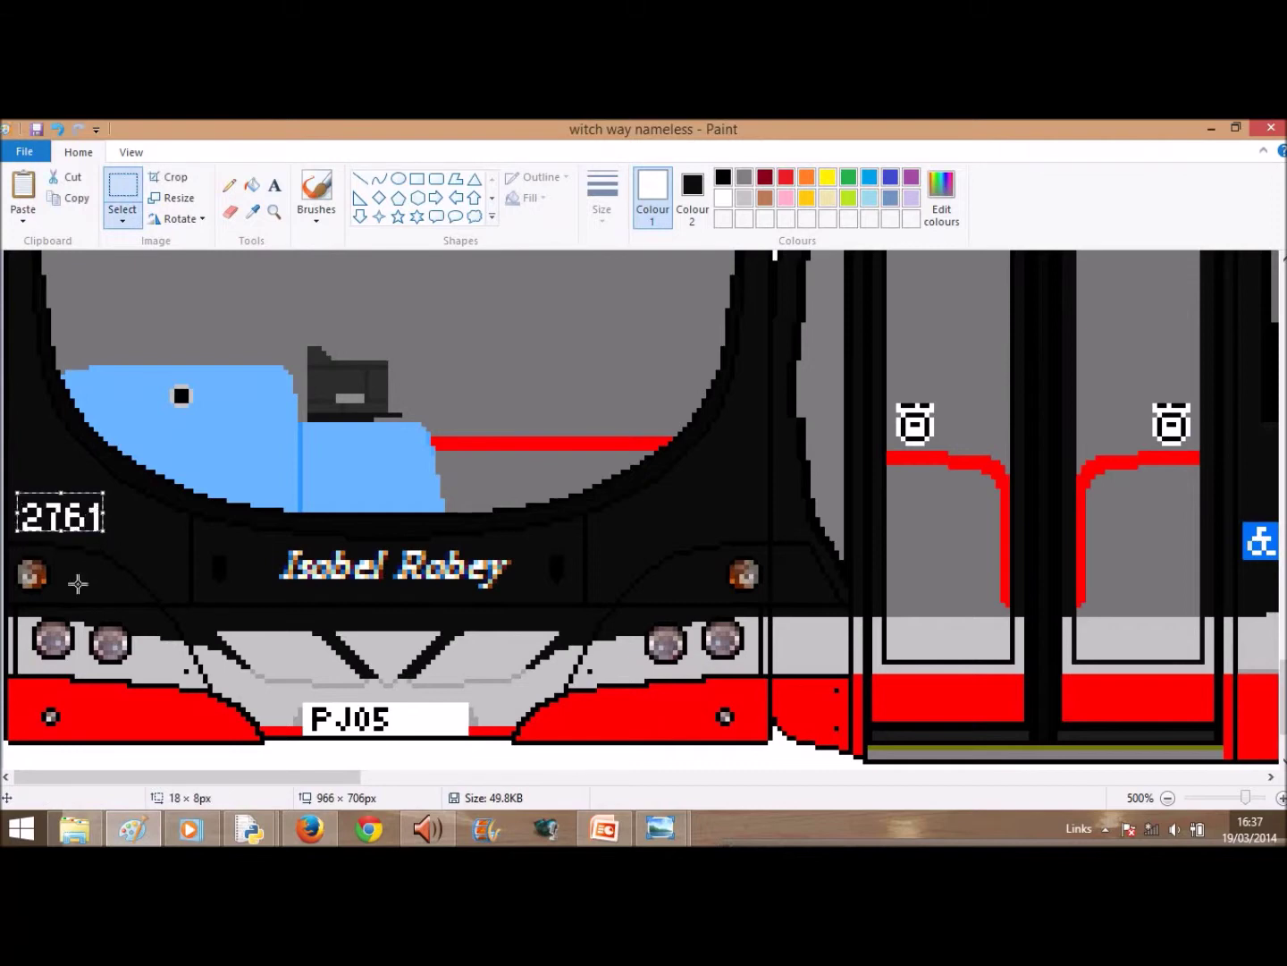
{"action": "left_click_drag", "start_coordinate": [179, 774], "coordinate": [1095, 776]}
{"action": "left_click", "coordinate": [74, 177]}
{"action": "left_click", "coordinate": [21, 189]}
{"action": "left_click_drag", "start_coordinate": [45, 268], "coordinate": [1160, 269]}
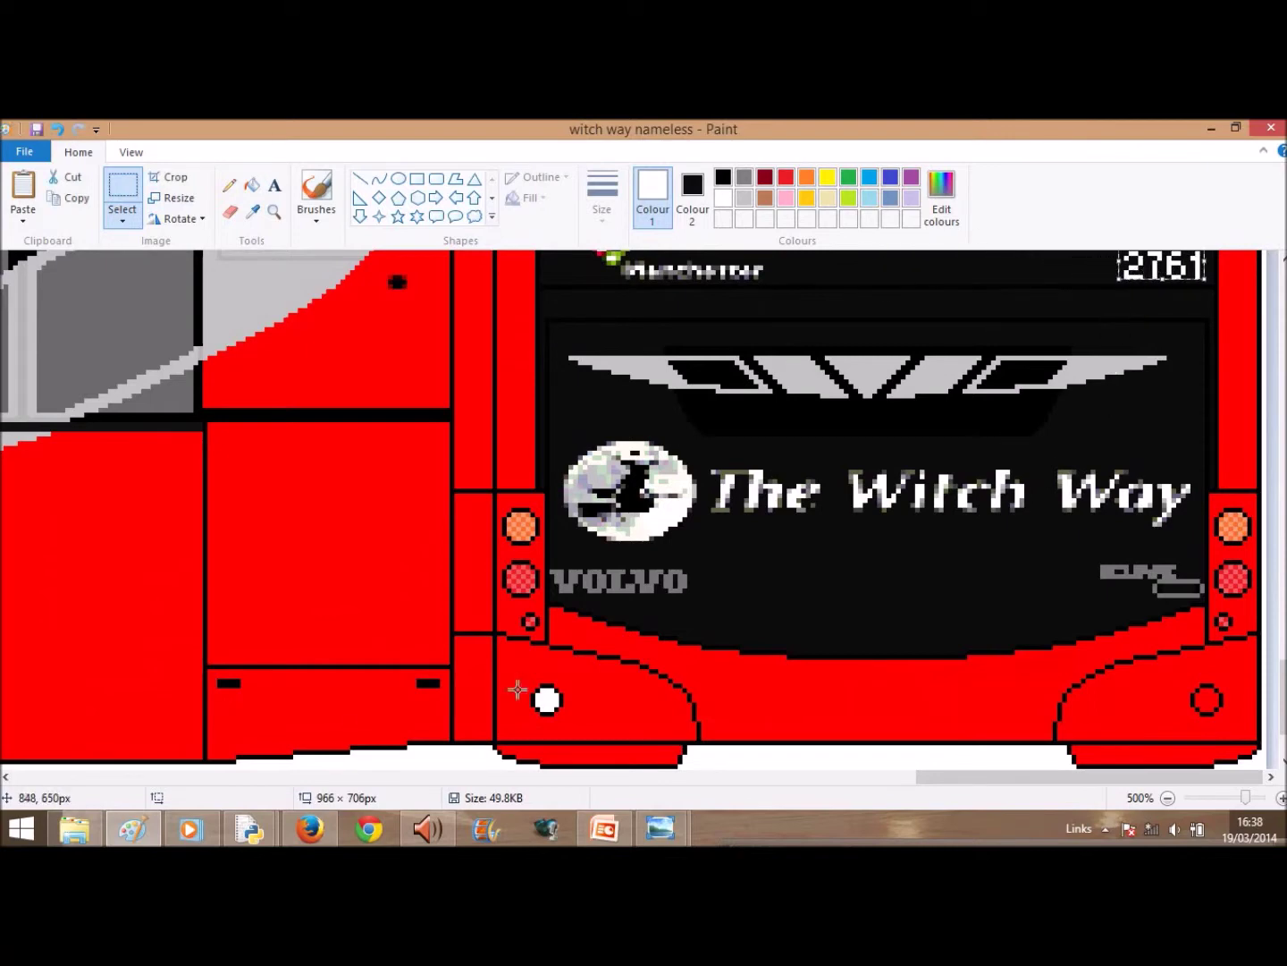
{"action": "mouse_move", "coordinate": [1036, 772]}
{"action": "left_mouse_down"}
{"action": "mouse_move", "coordinate": [133, 771]}
{"action": "mouse_move", "coordinate": [1036, 771]}
{"action": "left_mouse_up"}
{"action": "scroll", "coordinate": [640, 510], "scroll_direction": "up", "scroll_amount": 5}
{"action": "scroll", "coordinate": [603, 705], "scroll_direction": "up", "scroll_amount": 1}
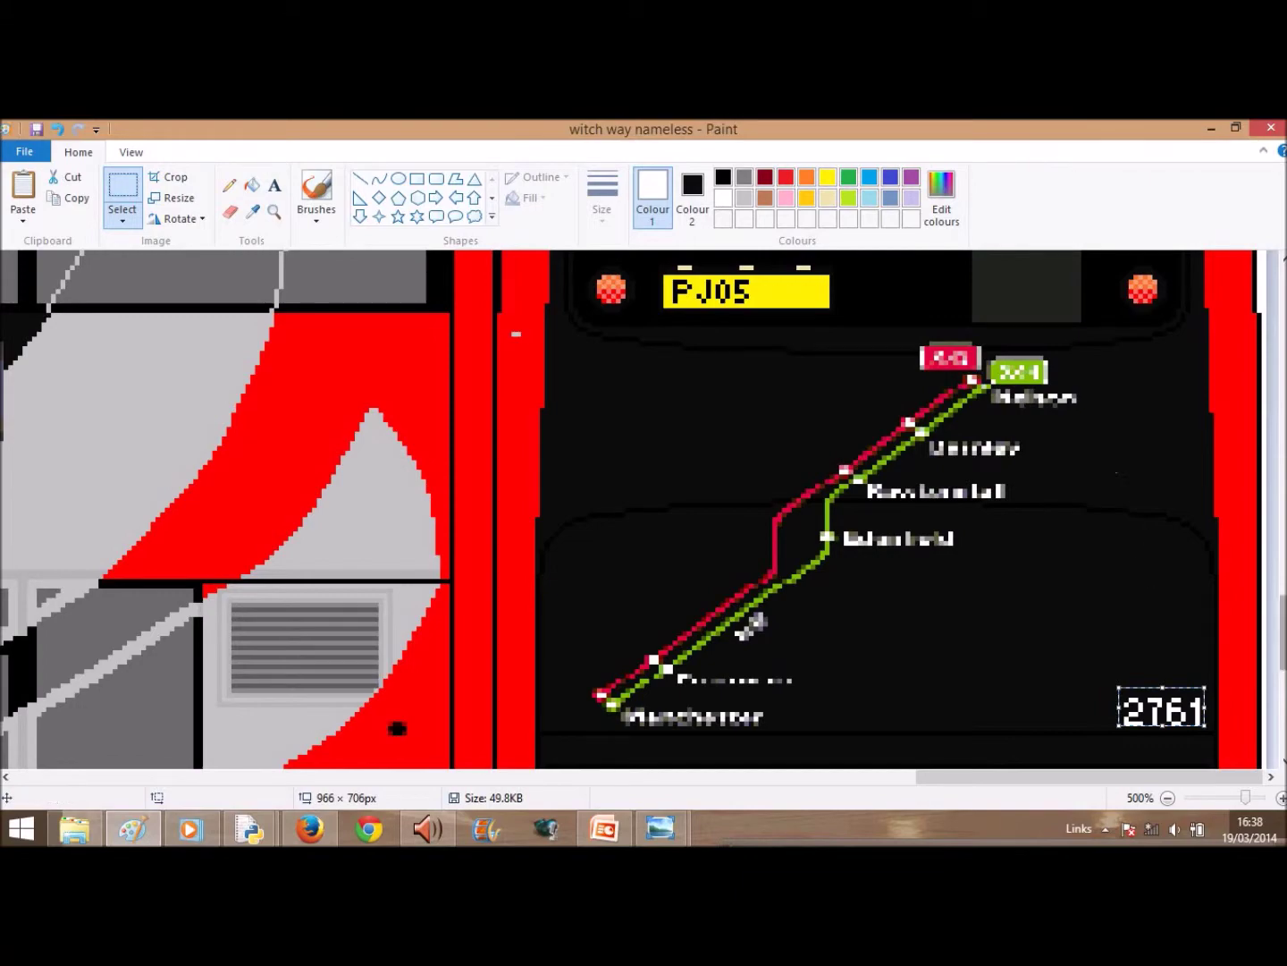
{"action": "scroll", "coordinate": [419, 568], "scroll_direction": "down", "scroll_amount": 5}
{"action": "left_click", "coordinate": [418, 568]}
{"action": "left_click_drag", "start_coordinate": [927, 785], "coordinate": [1083, 701]}
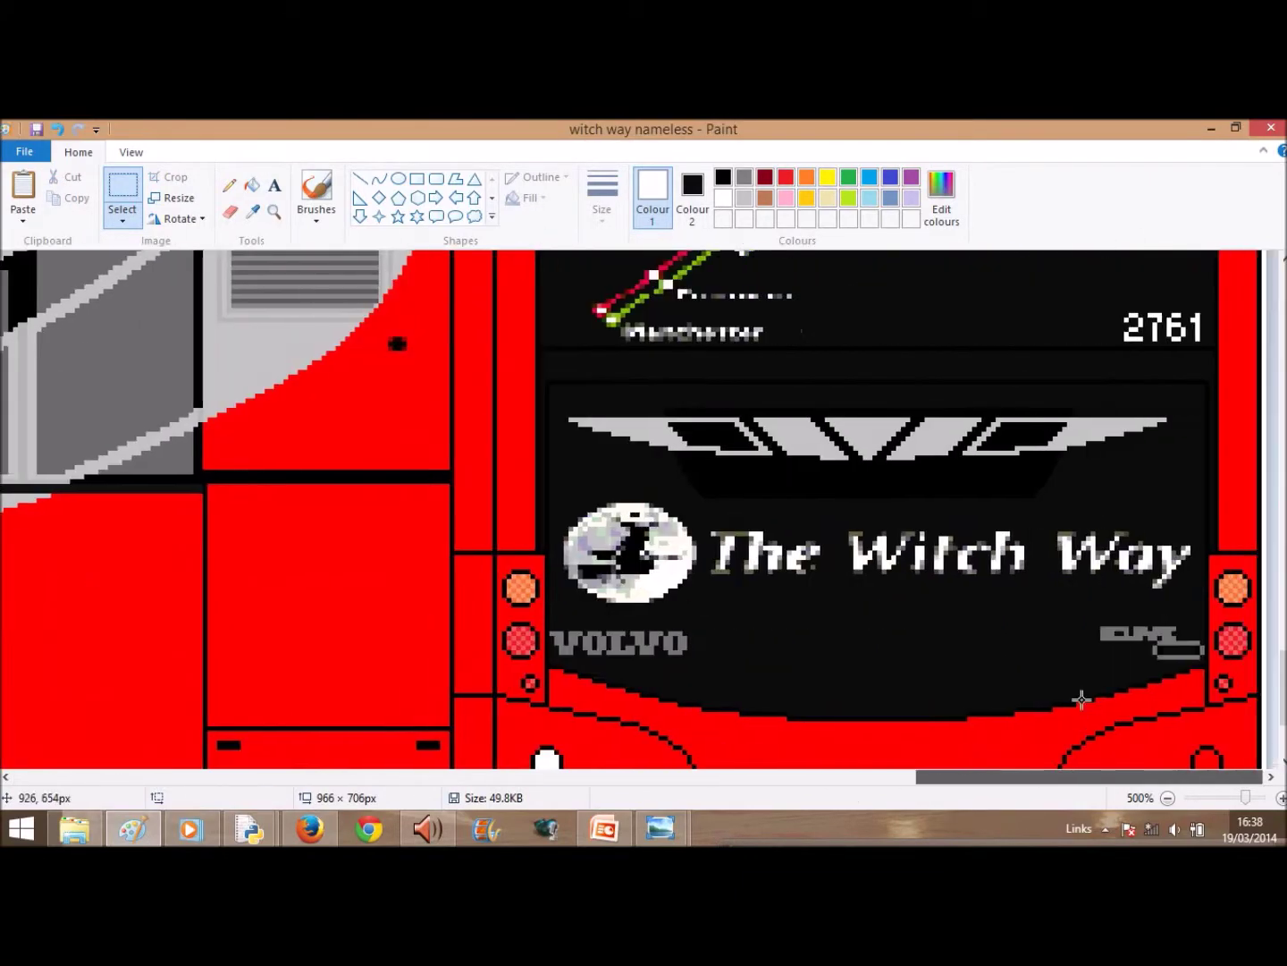
- Paint out the upside-down fleet number 2750 beside the black engine grille, using the red sampled from the surrounding bodywork
{"action": "left_click_drag", "start_coordinate": [1283, 688], "coordinate": [1213, 343]}
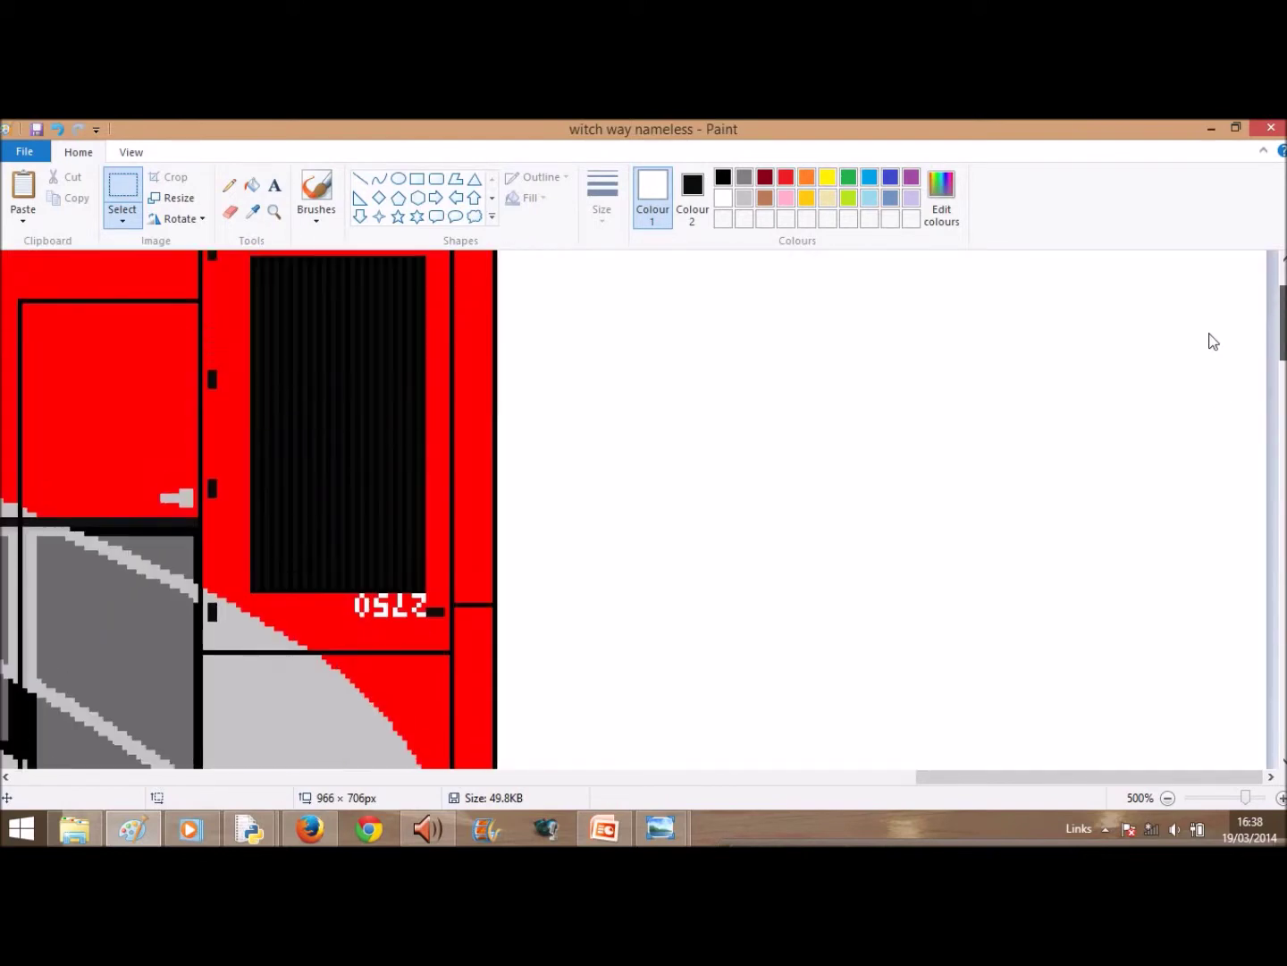
{"action": "scroll", "coordinate": [1190, 259], "scroll_direction": "up", "scroll_amount": 1}
{"action": "scroll", "coordinate": [1213, 742], "scroll_direction": "down", "scroll_amount": 10}
{"action": "scroll", "coordinate": [1050, 331], "scroll_direction": "up", "scroll_amount": 10}
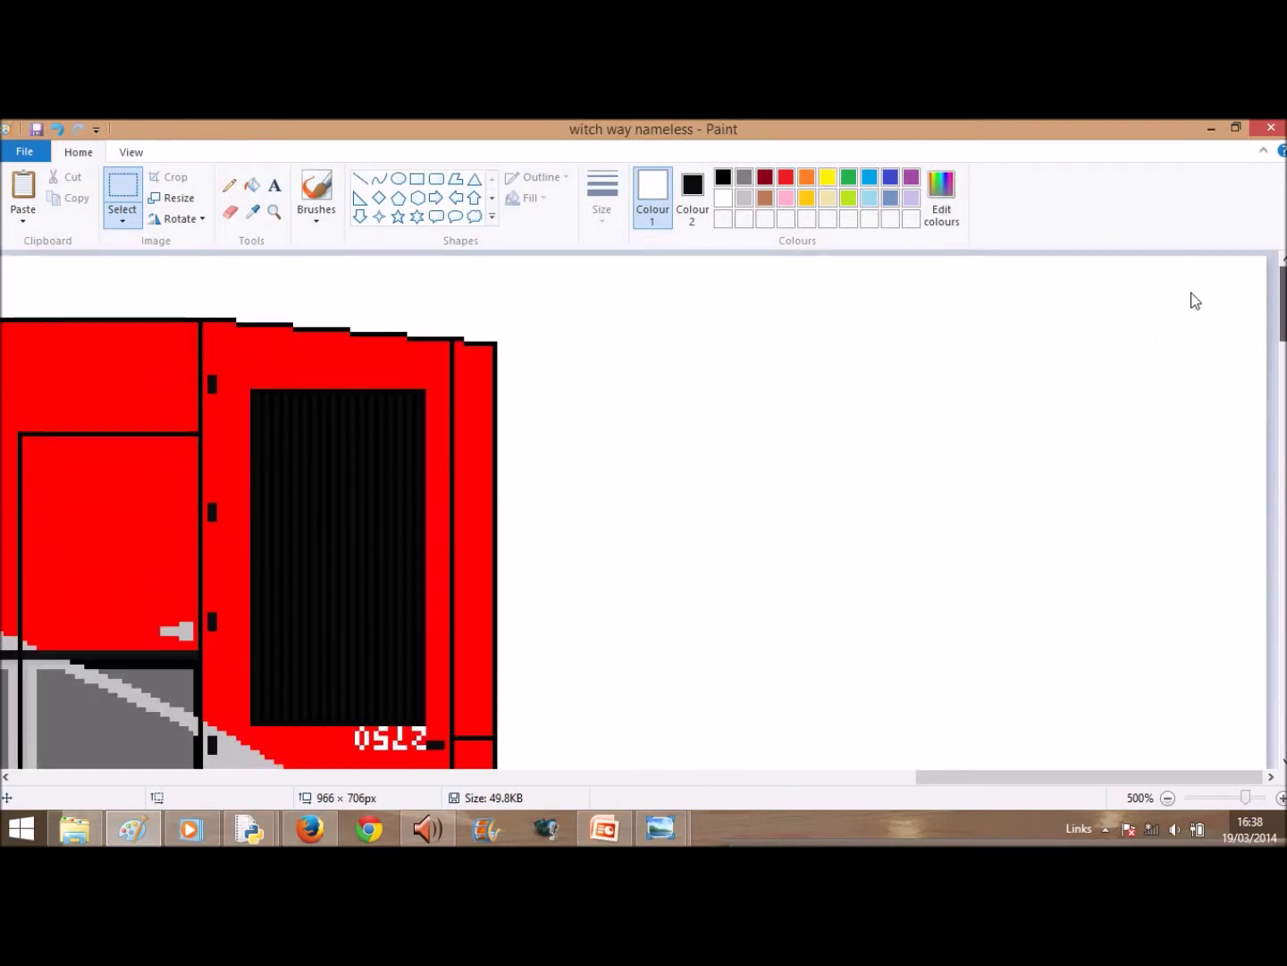
{"action": "left_click", "coordinate": [252, 185]}
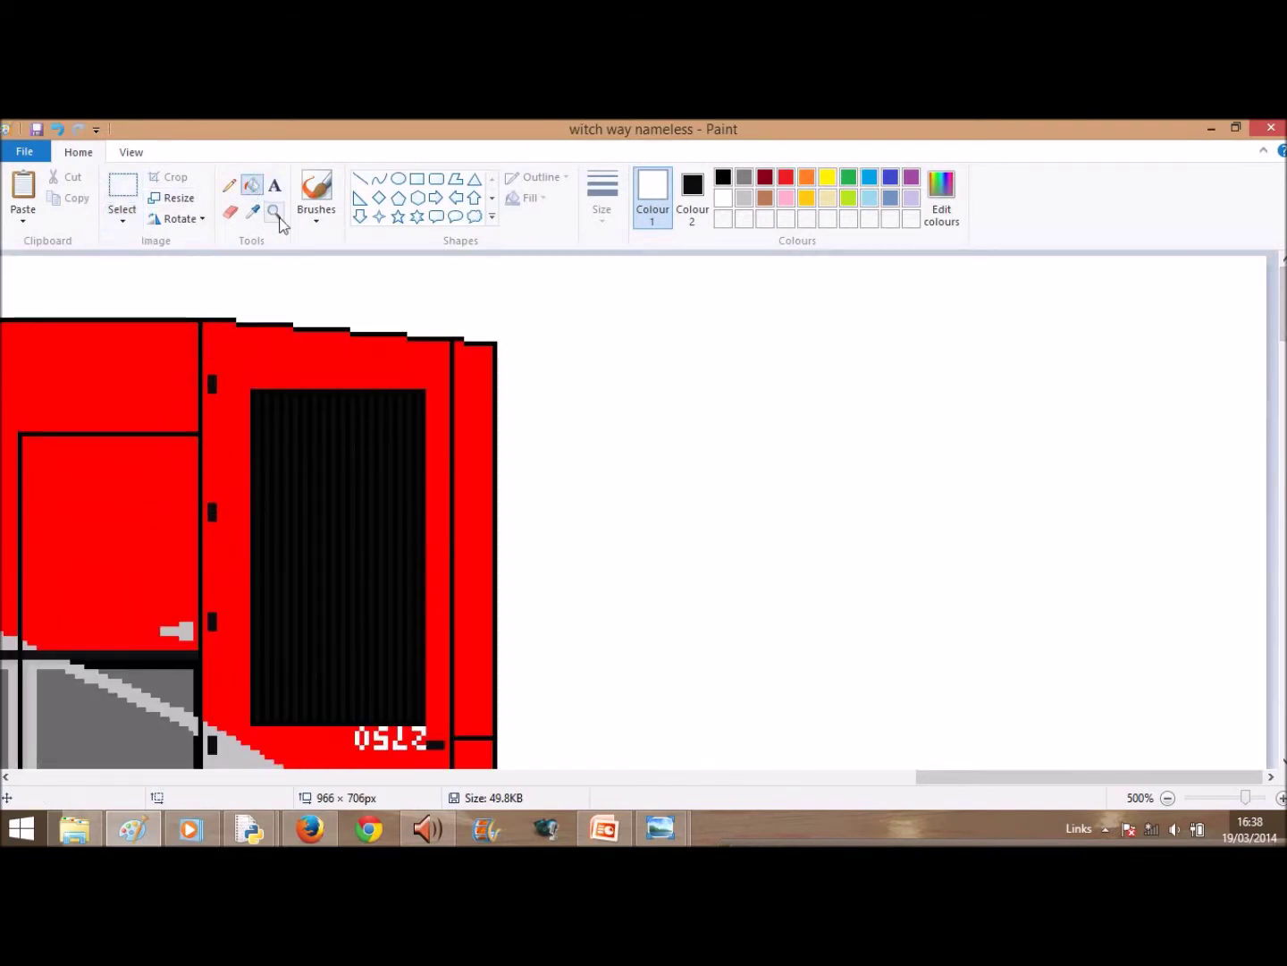
{"action": "left_click", "coordinate": [252, 212]}
{"action": "left_click", "coordinate": [236, 374]}
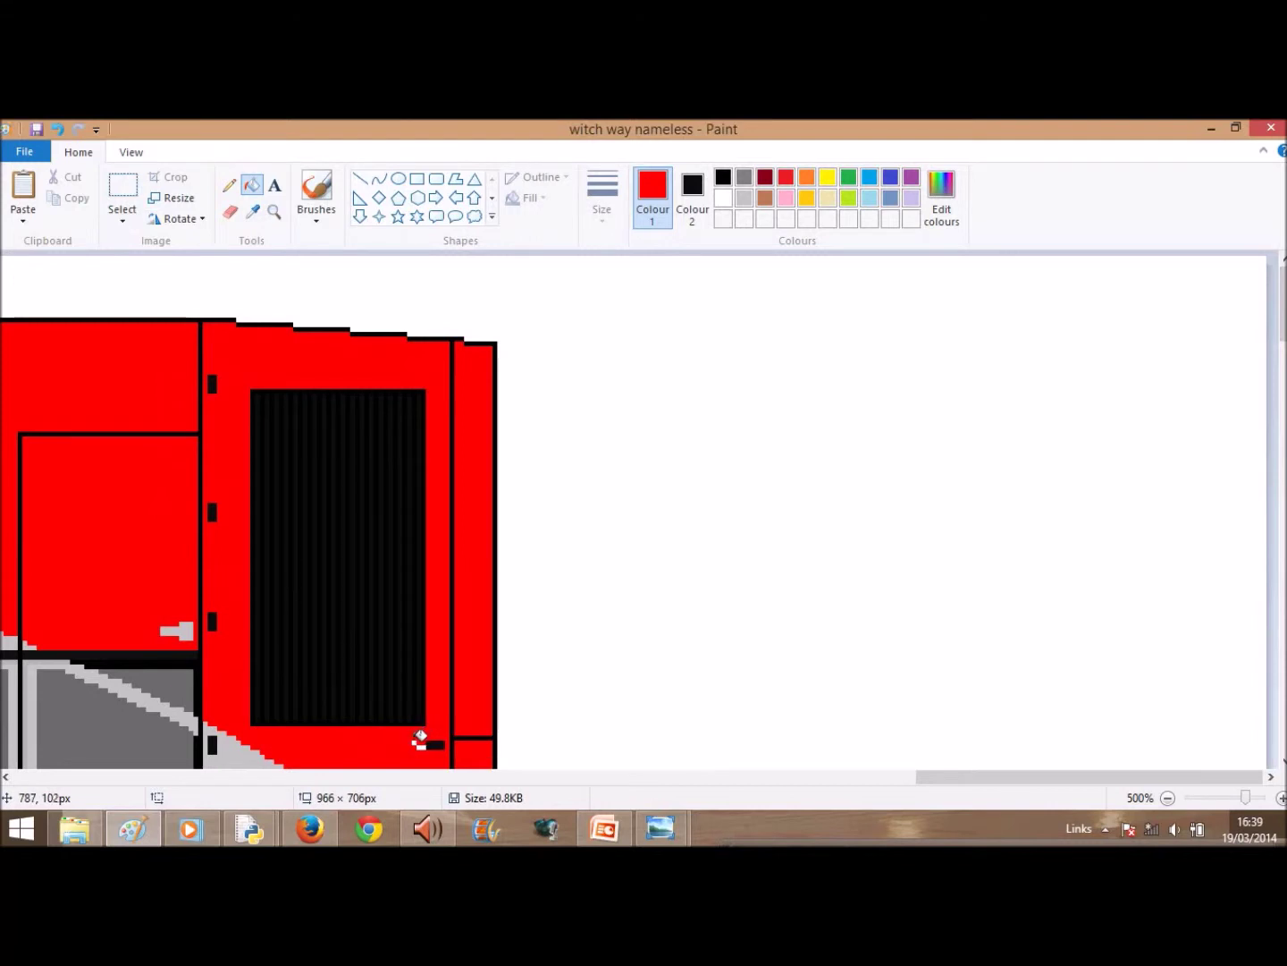
{"action": "scroll", "coordinate": [576, 640], "scroll_direction": "down", "scroll_amount": 10}
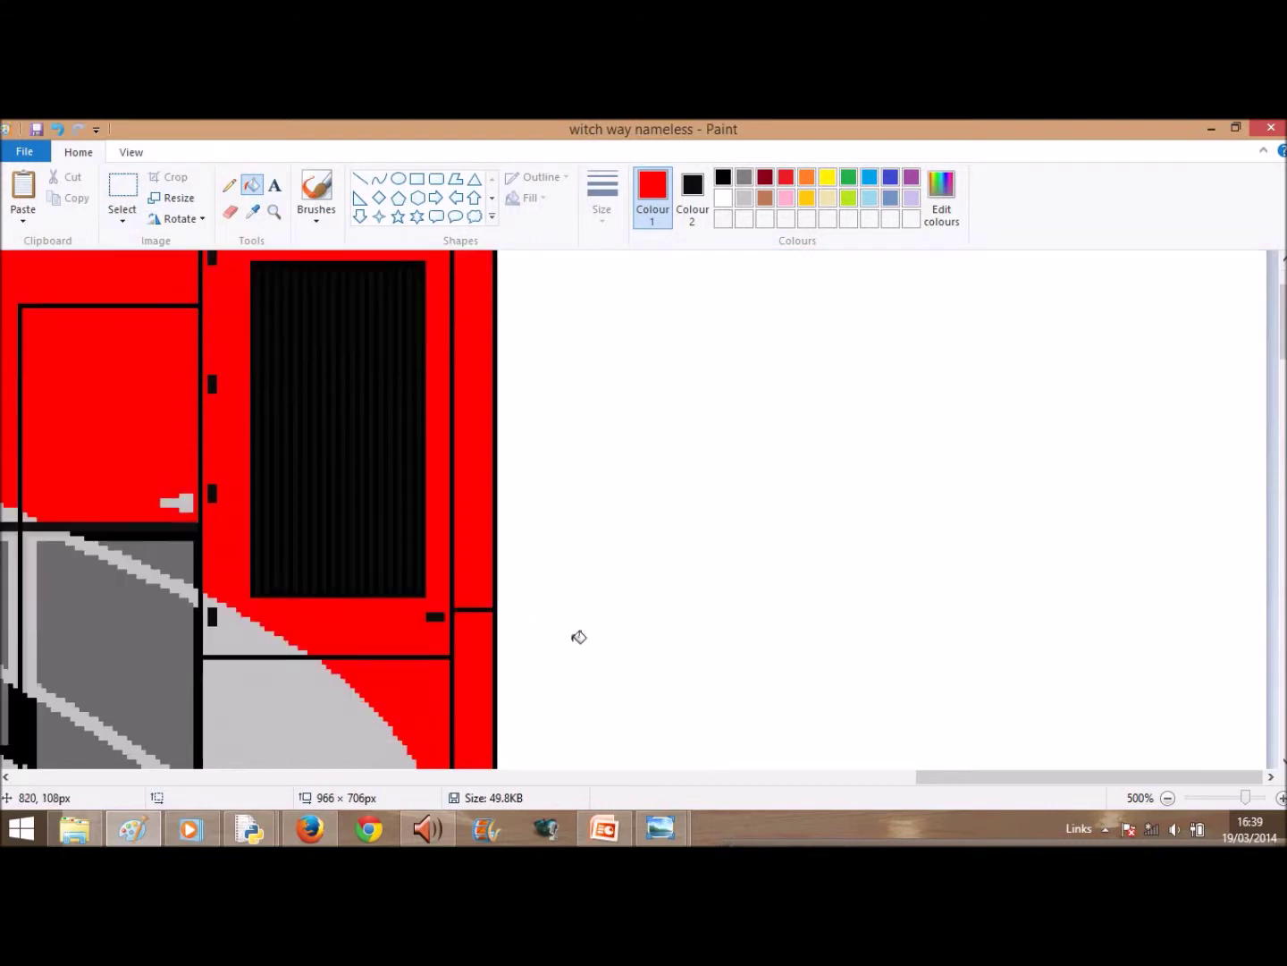
{"action": "scroll", "coordinate": [749, 592], "scroll_direction": "down", "scroll_amount": 5}
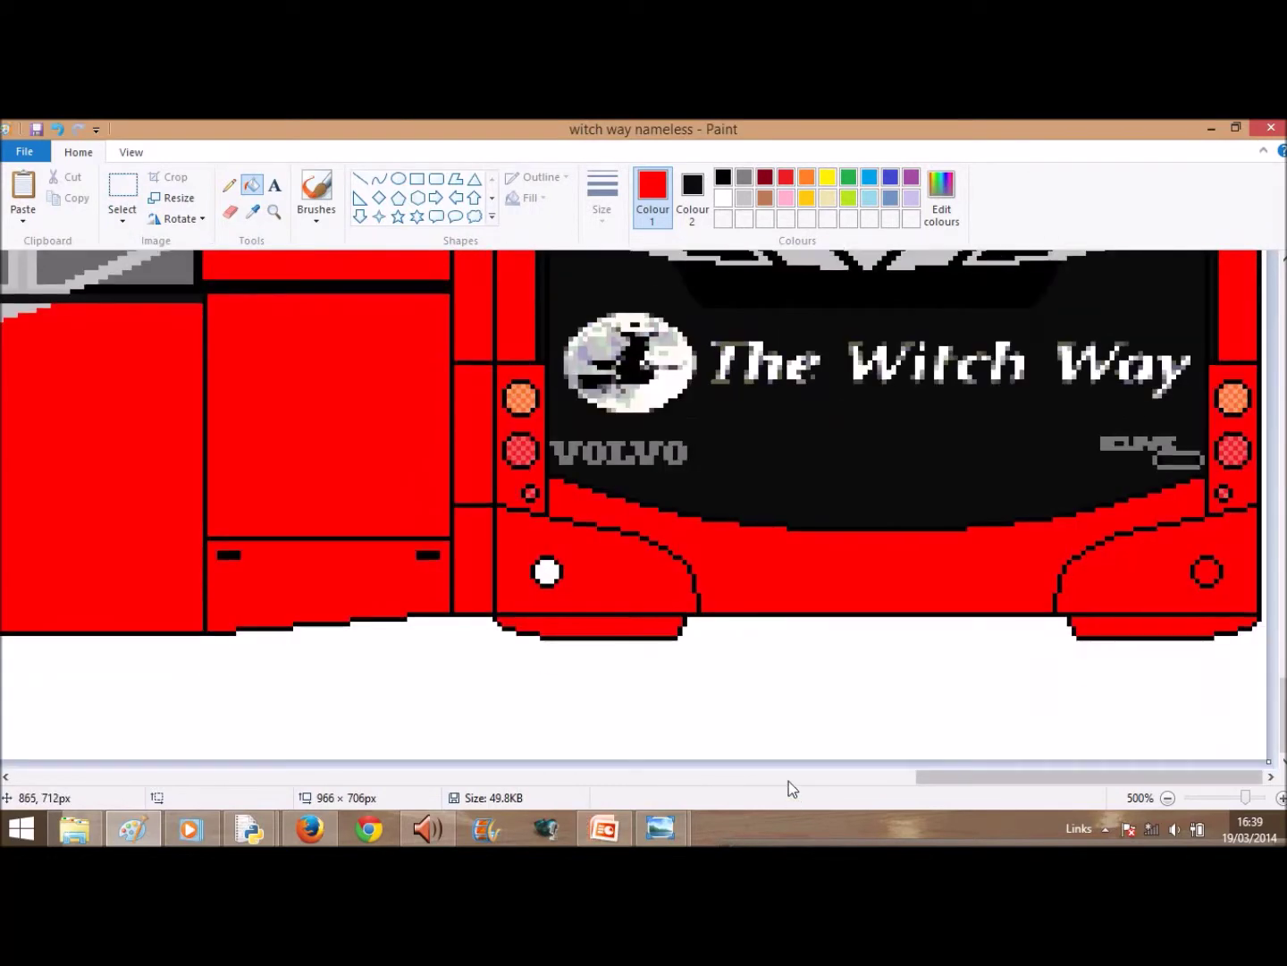
- Switch to The witch way.pptx in PowerPoint, view its first slide with the route map and operator logo, and return to Paint
{"action": "left_click_drag", "start_coordinate": [945, 780], "coordinate": [661, 780]}
{"action": "left_click", "coordinate": [605, 829]}
{"action": "scroll", "coordinate": [98, 465], "scroll_direction": "up", "scroll_amount": 5}
{"action": "scroll", "coordinate": [14, 434], "scroll_direction": "up", "scroll_amount": 10}
{"action": "left_click", "coordinate": [82, 295]}
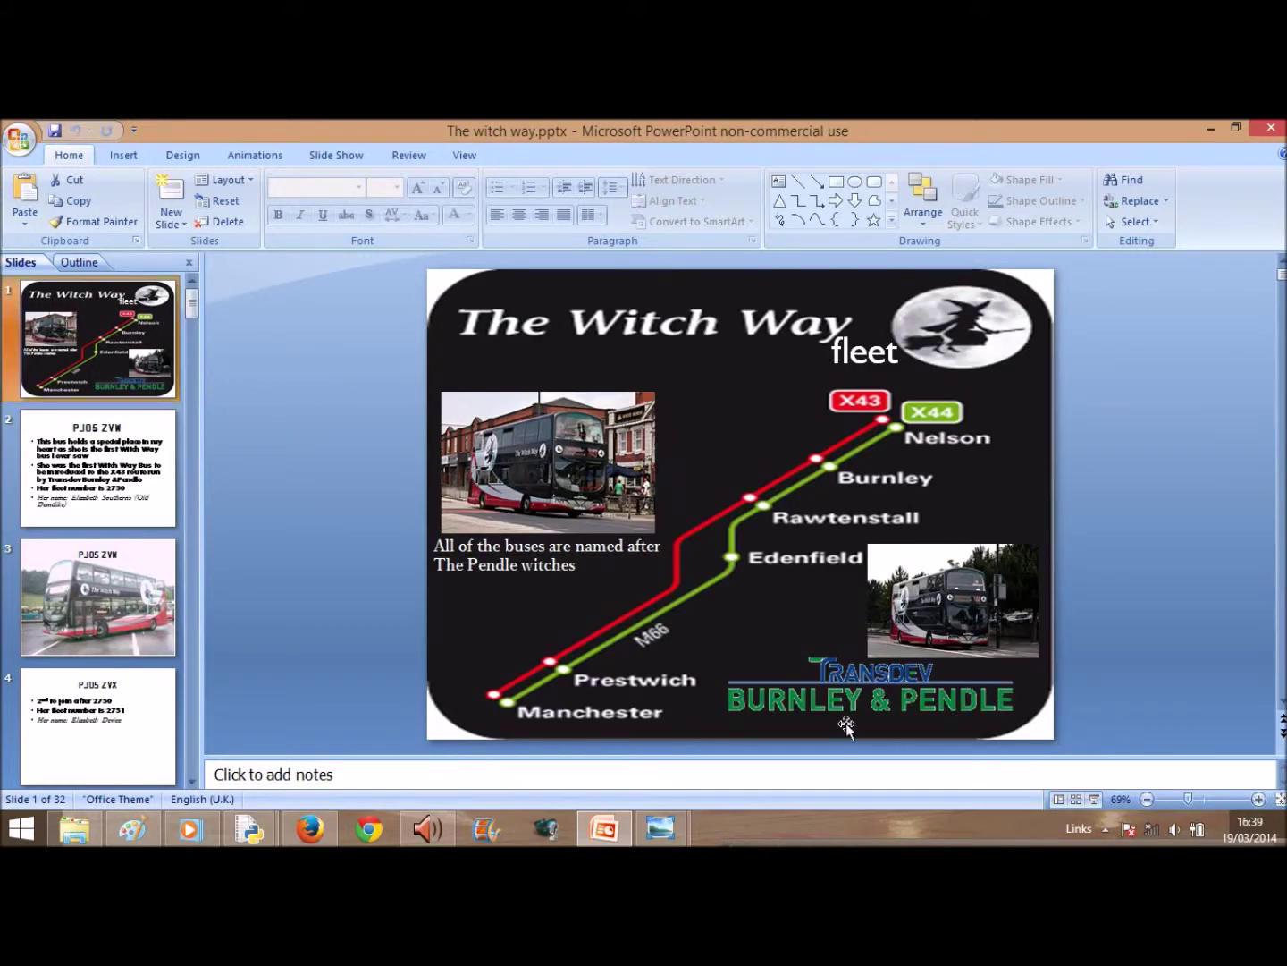
{"action": "left_click", "coordinate": [134, 836]}
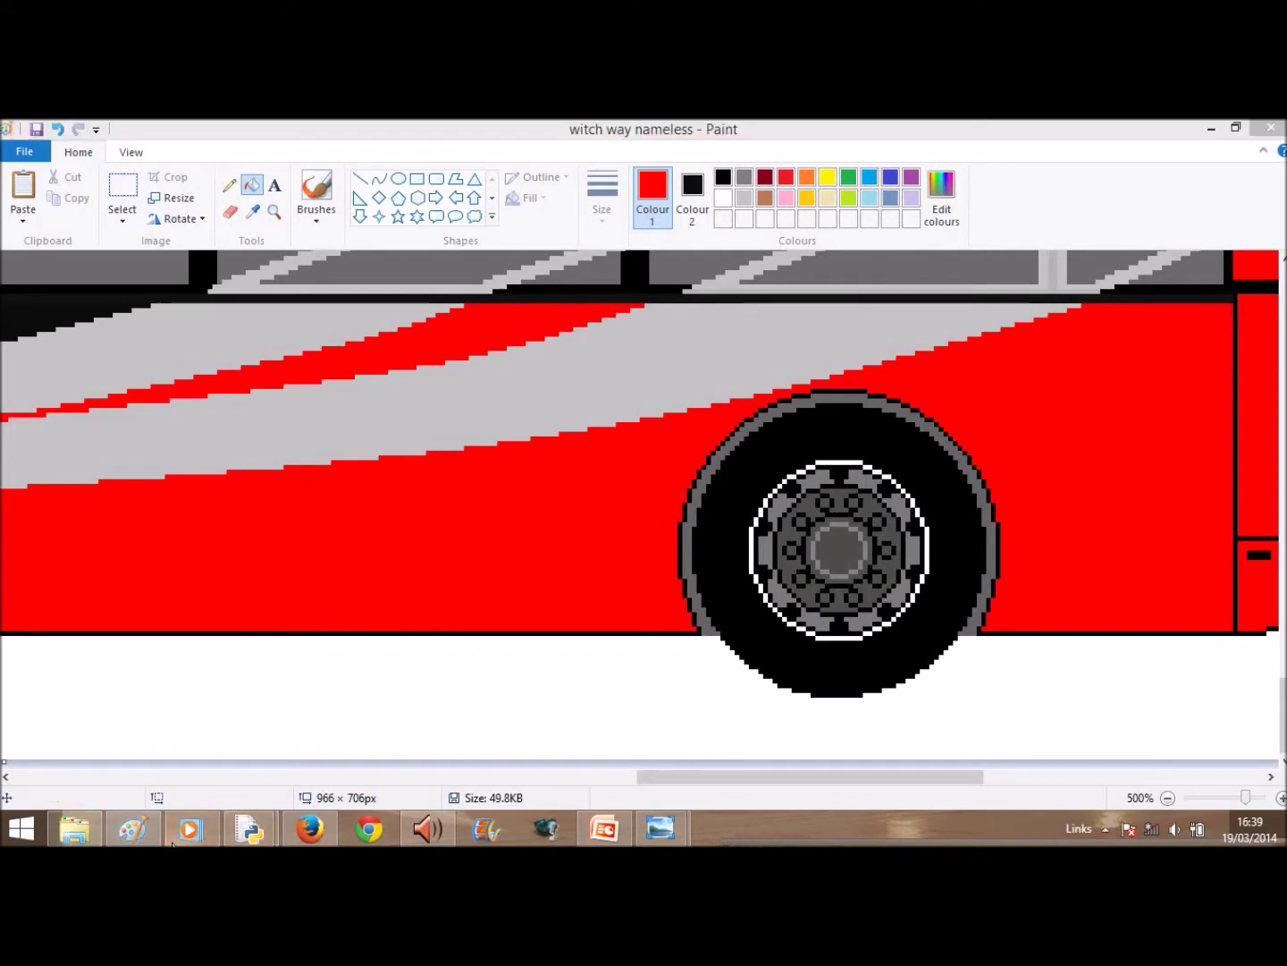
- Switch to File Explorer and browse from the B9TLs folder to the bus logos folder inside Road
{"action": "mouse_move", "coordinate": [76, 828]}
{"action": "left_click", "coordinate": [120, 729]}
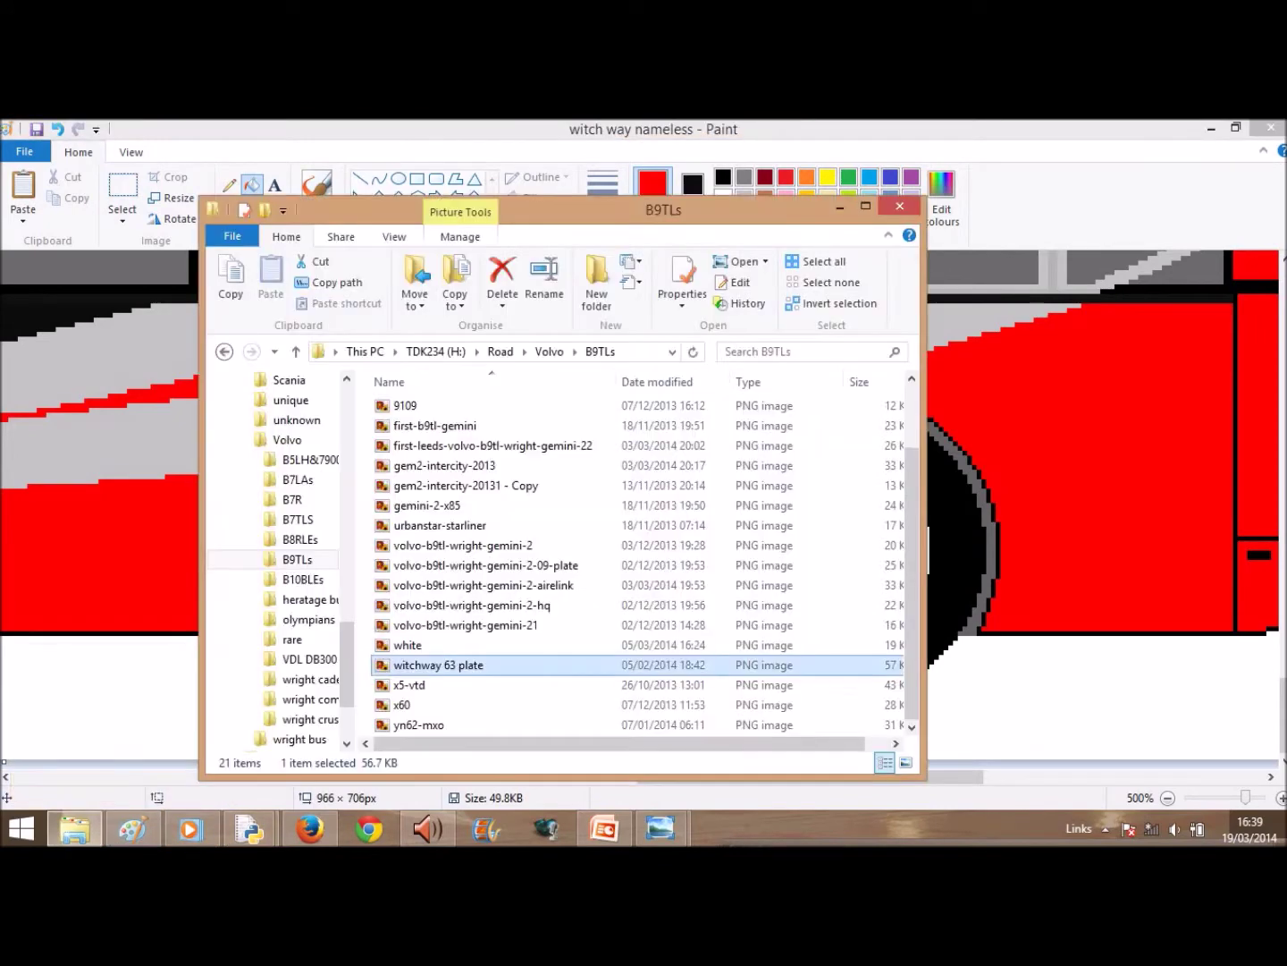
{"action": "left_click", "coordinate": [224, 351]}
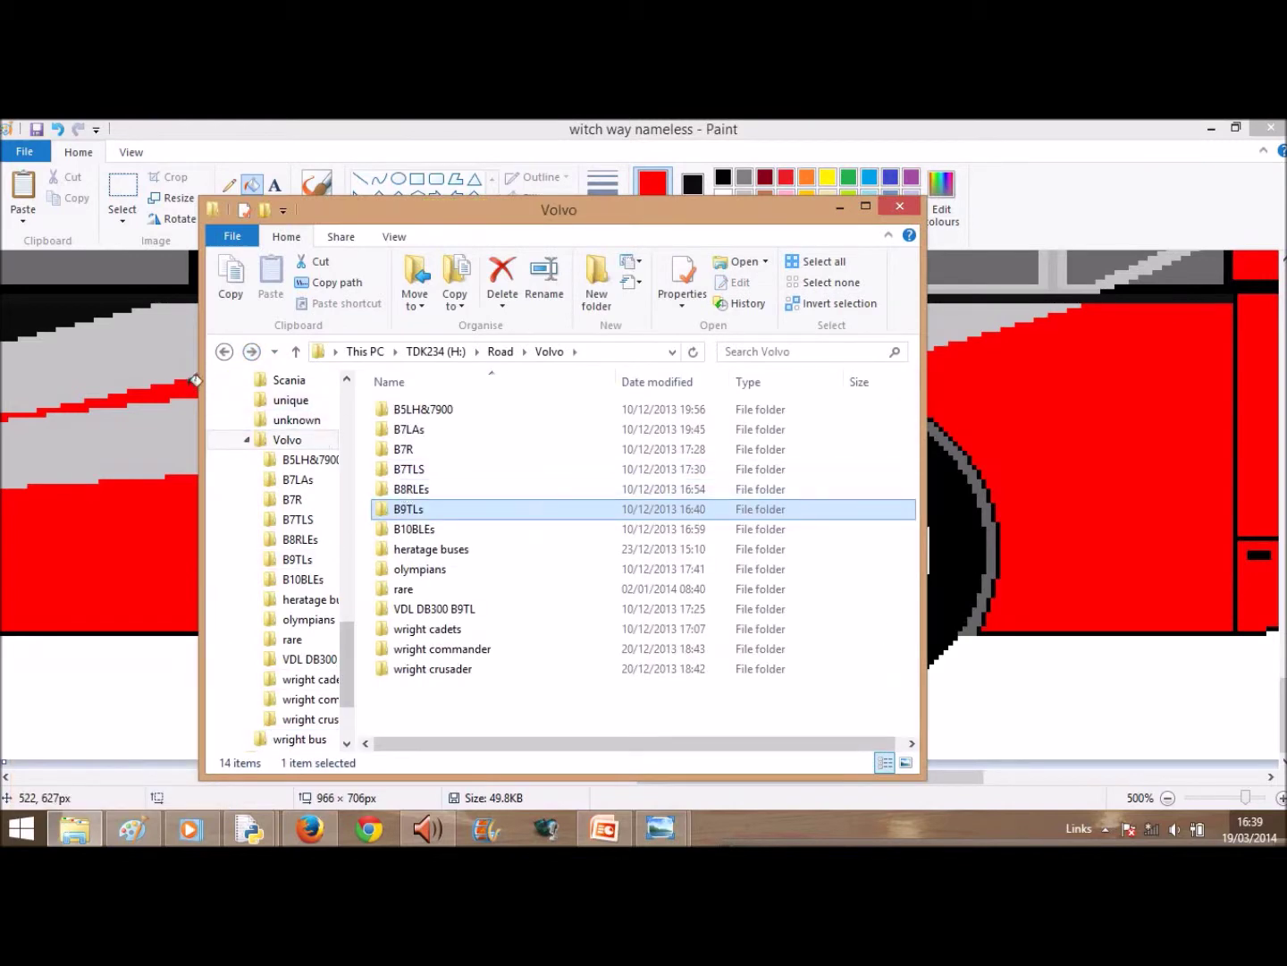
{"action": "left_click", "coordinate": [225, 351]}
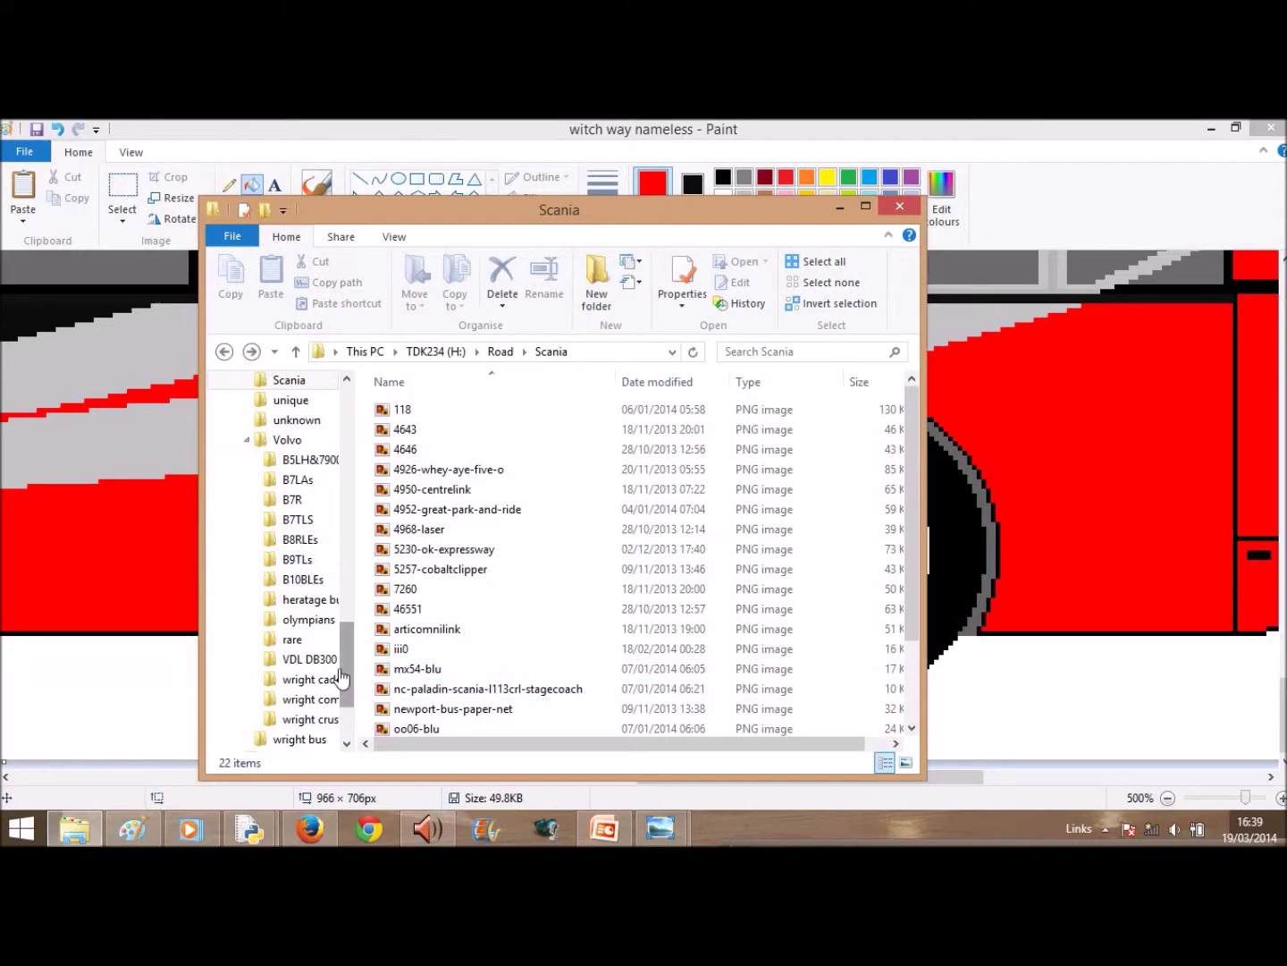
{"action": "scroll", "coordinate": [310, 585], "scroll_direction": "up", "scroll_amount": 10}
{"action": "left_click", "coordinate": [312, 584]}
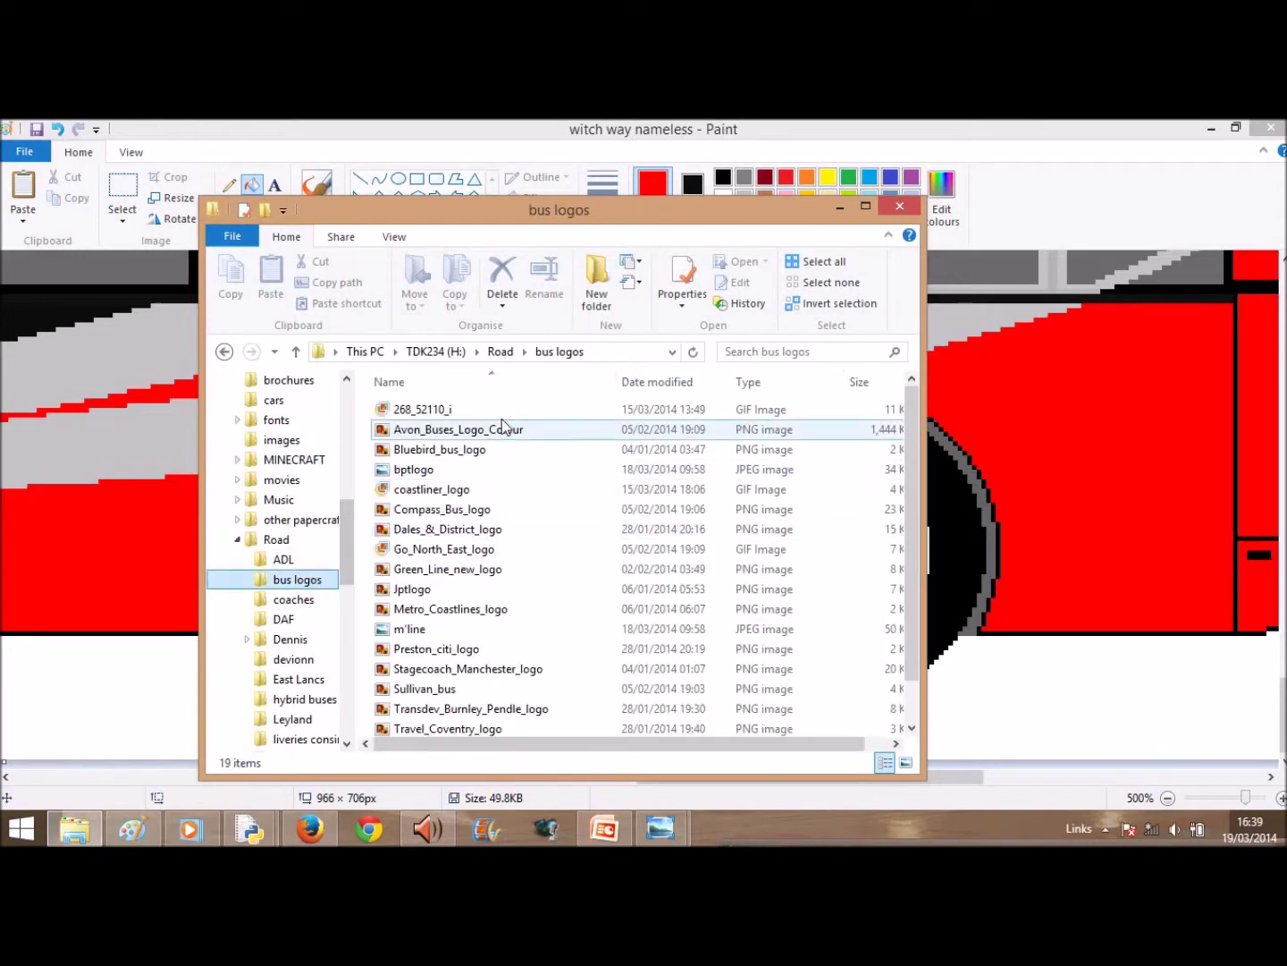
- View the bptlogo image from the bus logos folder, and return to the bus drawing in Paint
{"action": "left_click", "coordinate": [502, 423]}
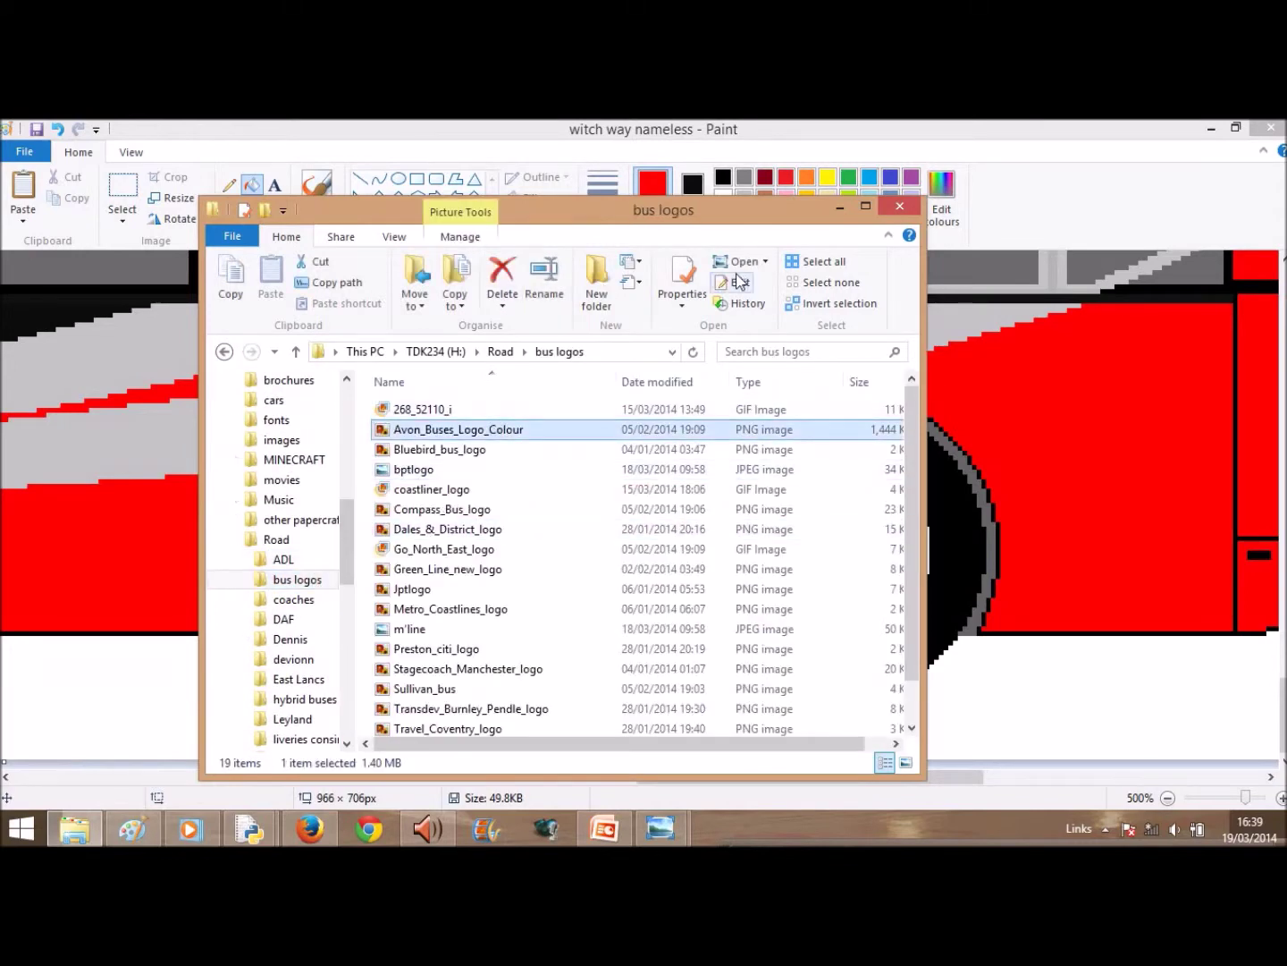
{"action": "left_click", "coordinate": [499, 489]}
{"action": "left_click", "coordinate": [503, 529]}
{"action": "left_click", "coordinate": [510, 567]}
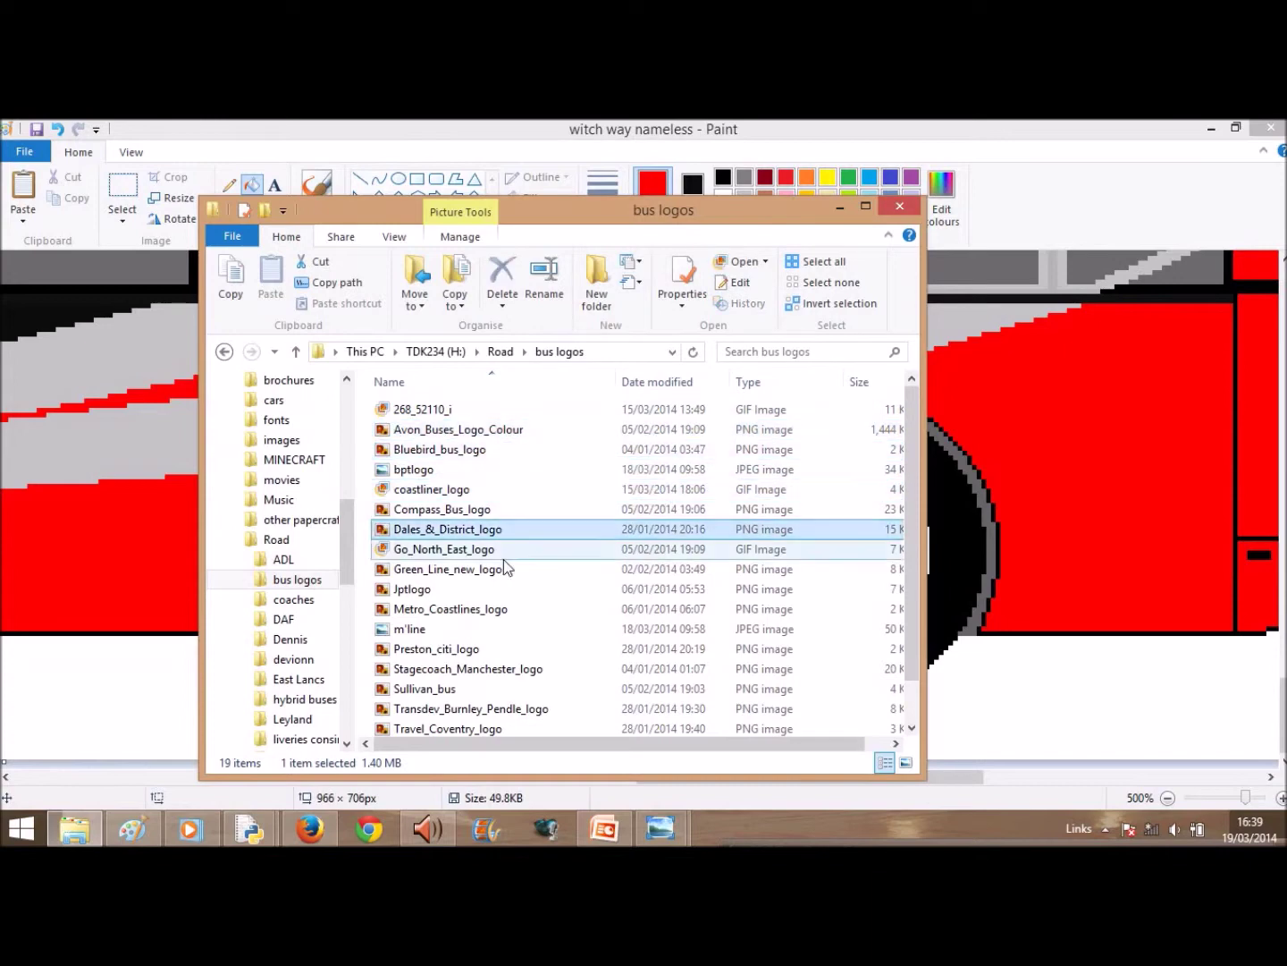
{"action": "left_click", "coordinate": [519, 608]}
{"action": "left_click", "coordinate": [523, 636]}
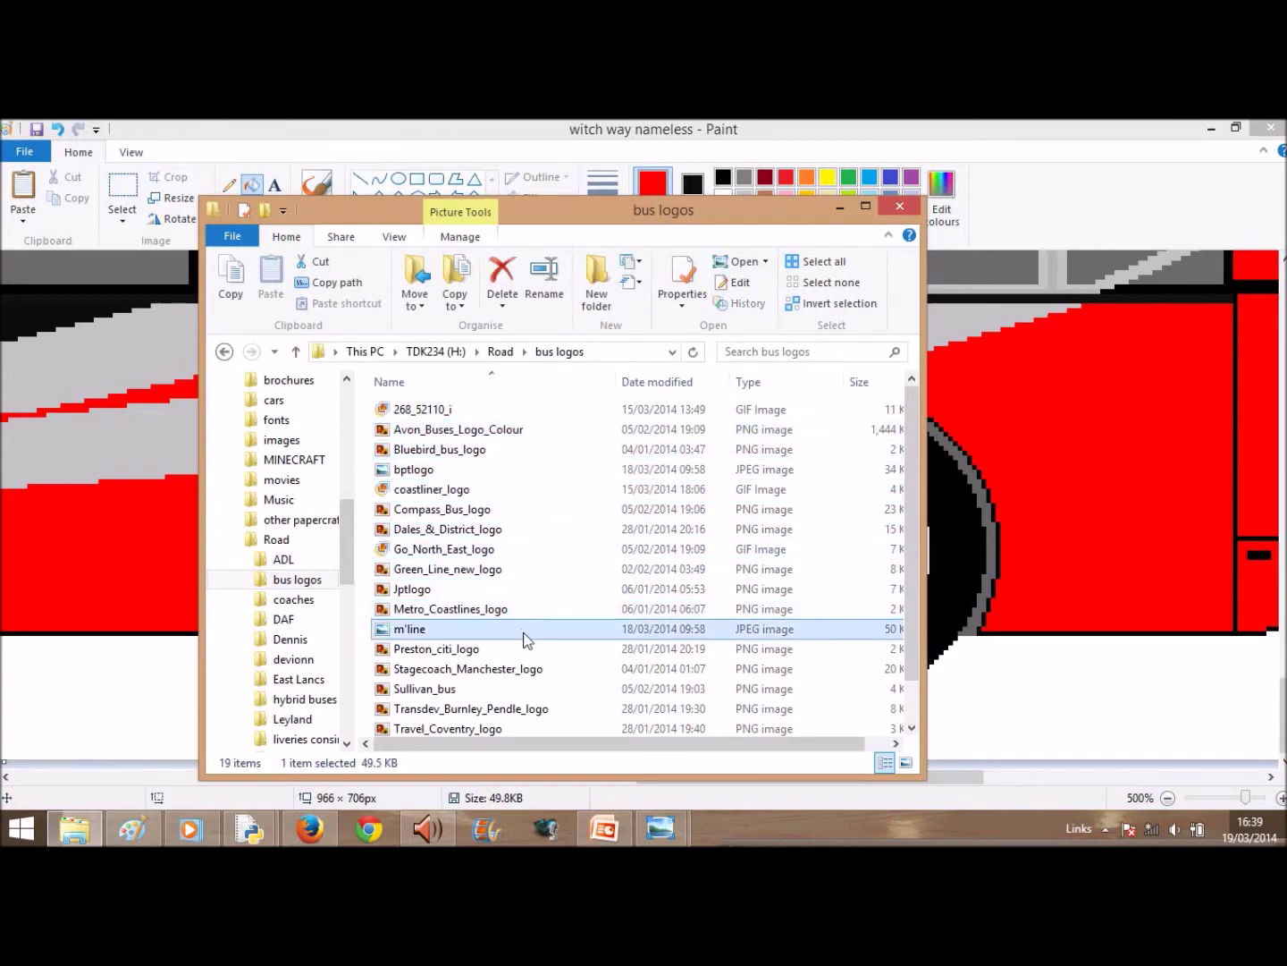
{"action": "scroll", "coordinate": [526, 637], "scroll_direction": "down", "scroll_amount": 1}
{"action": "scroll", "coordinate": [501, 662], "scroll_direction": "up", "scroll_amount": 1}
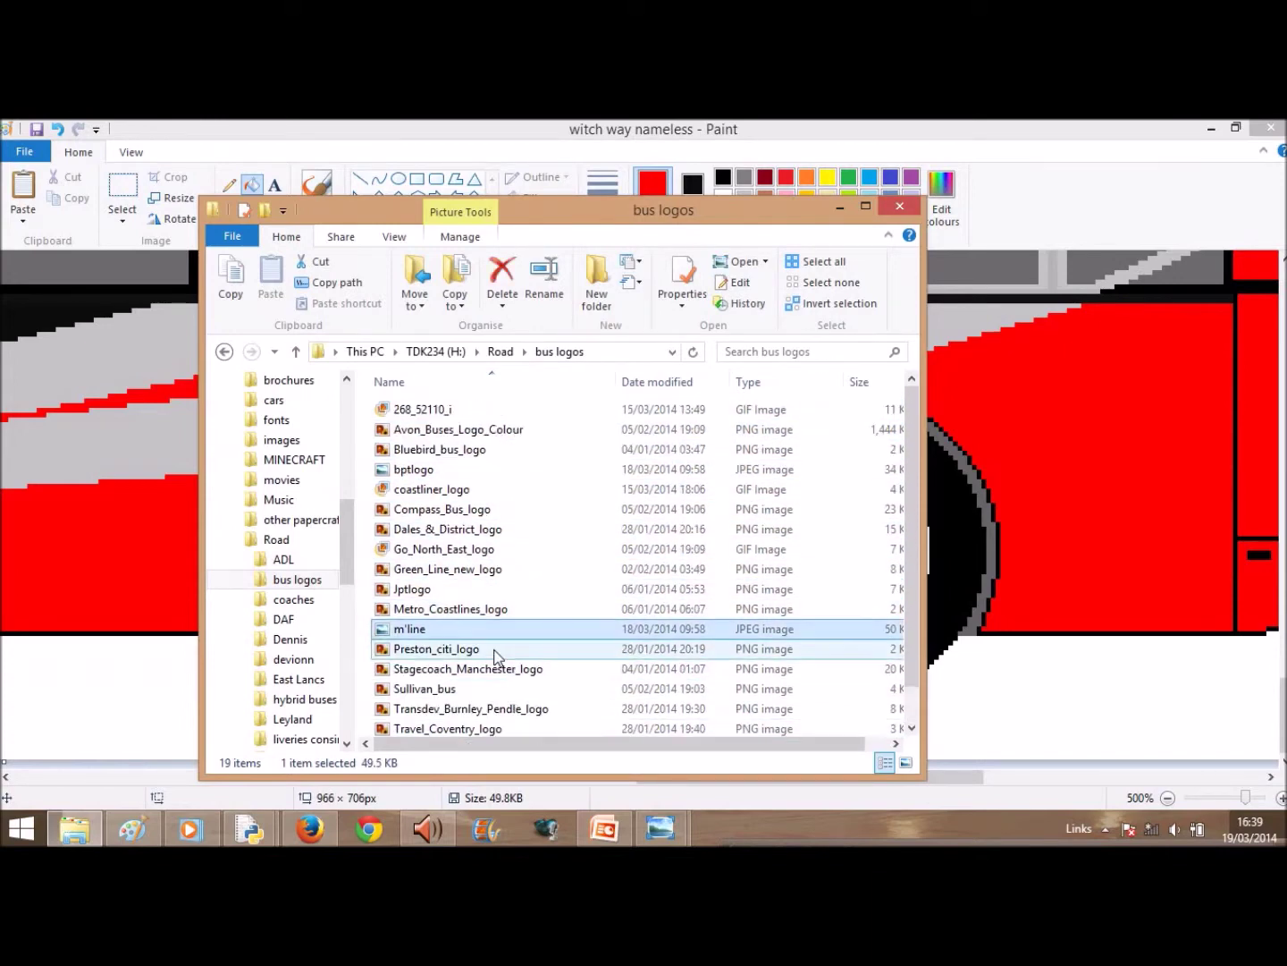
{"action": "left_click", "coordinate": [457, 476]}
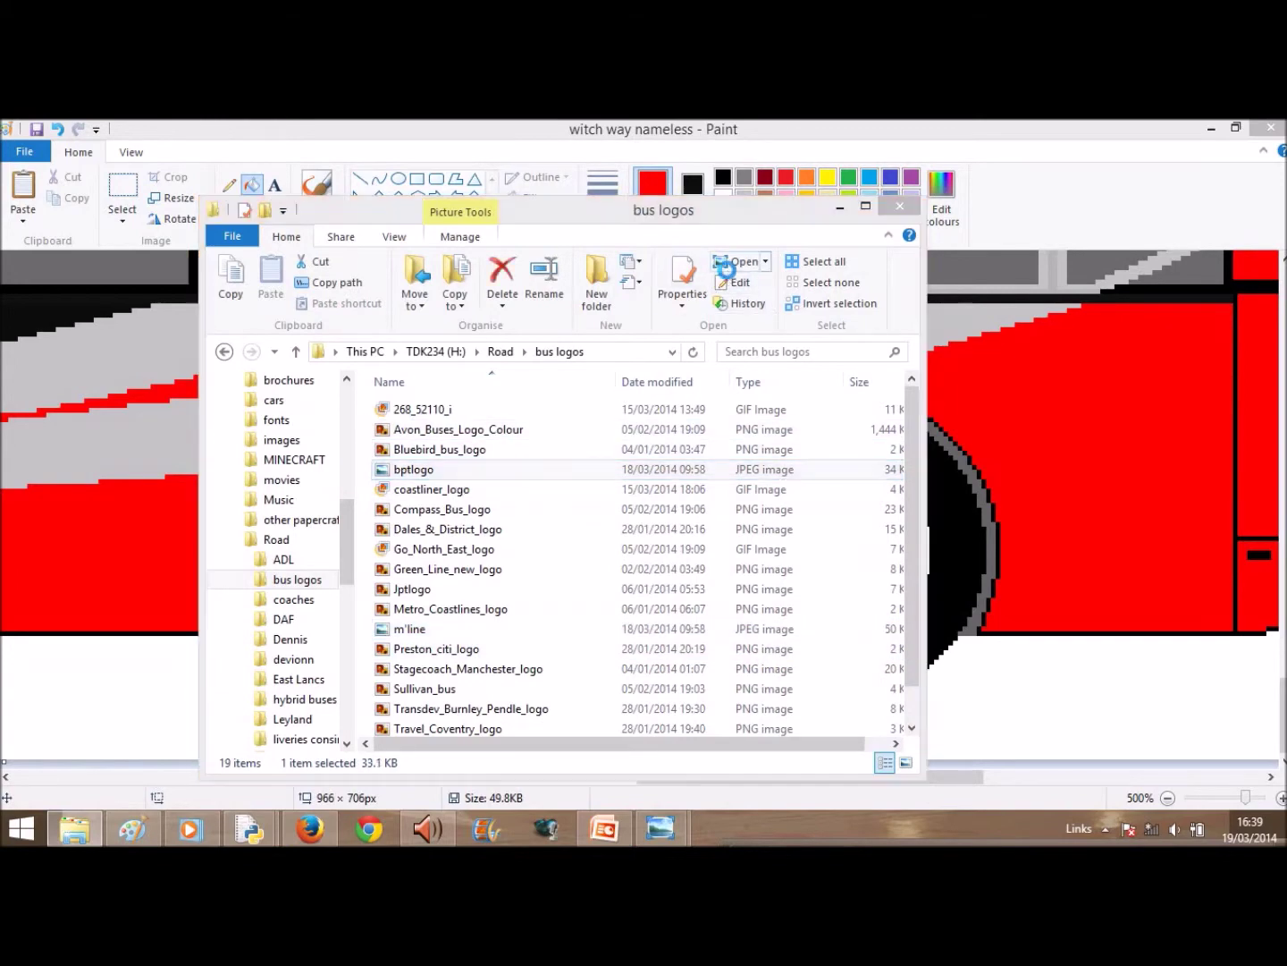
{"action": "left_click", "coordinate": [728, 264]}
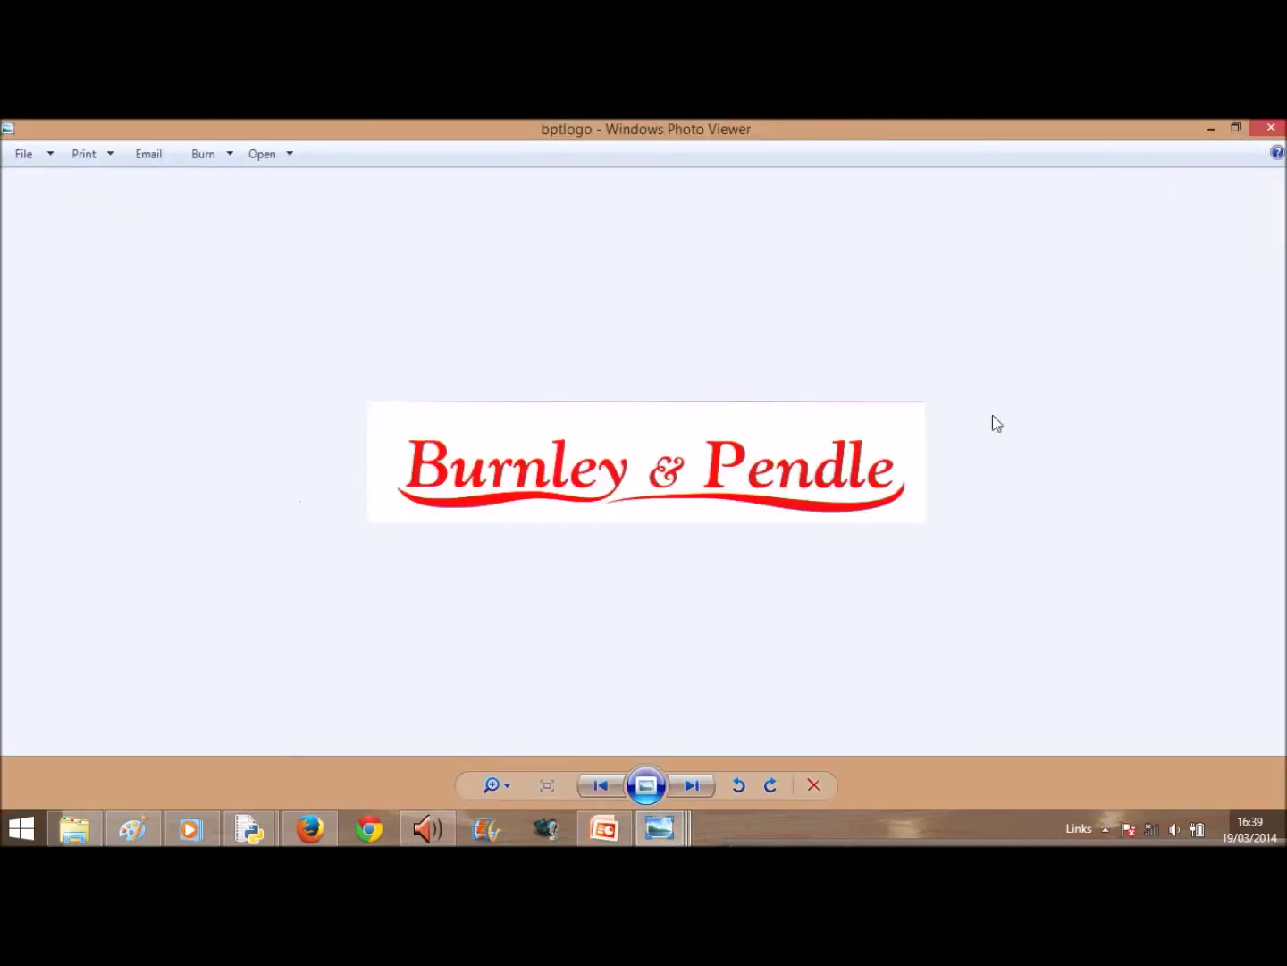
{"action": "left_click", "coordinate": [1268, 127]}
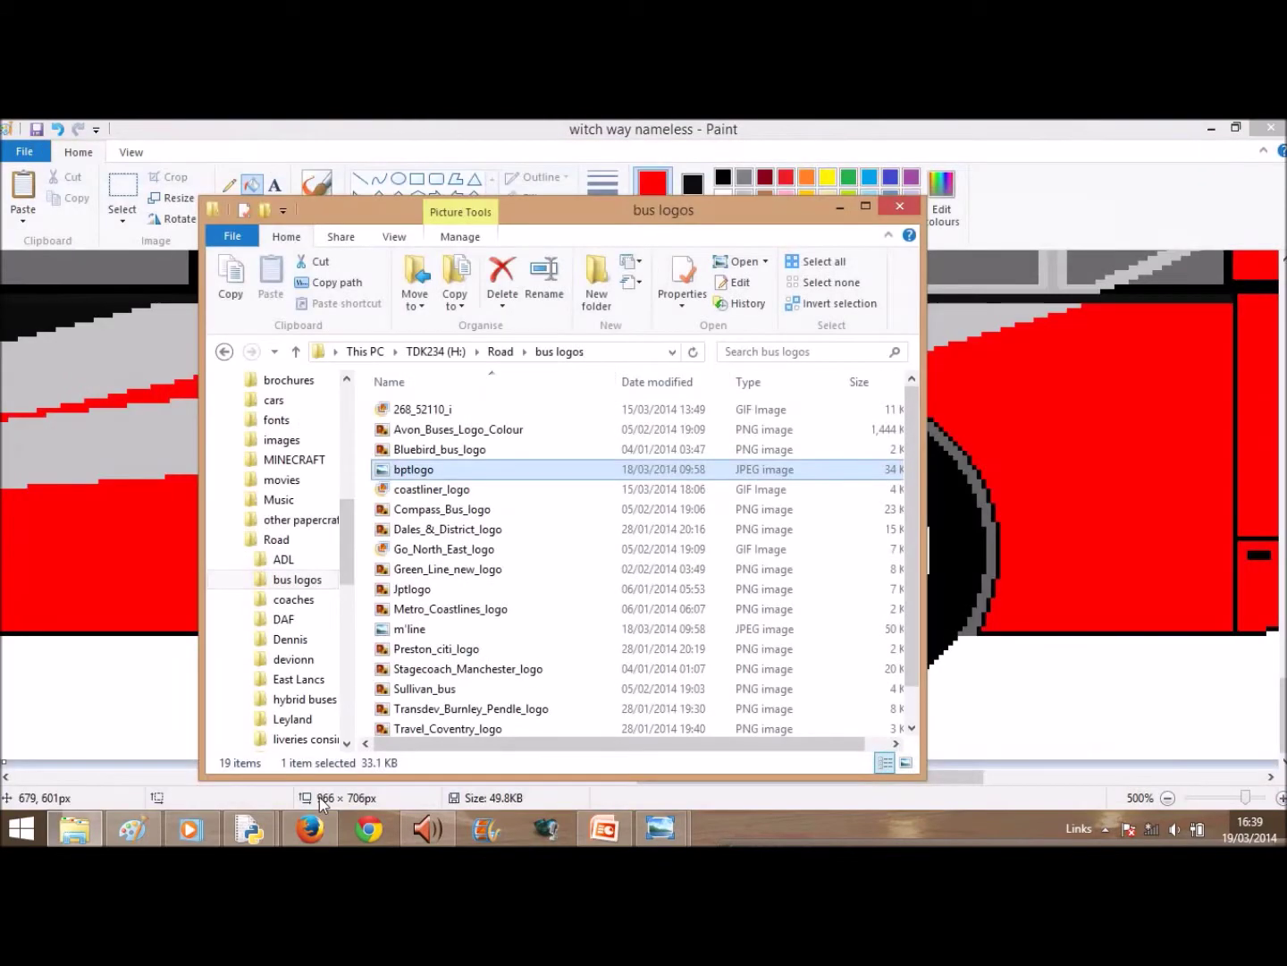
{"action": "left_click", "coordinate": [846, 205]}
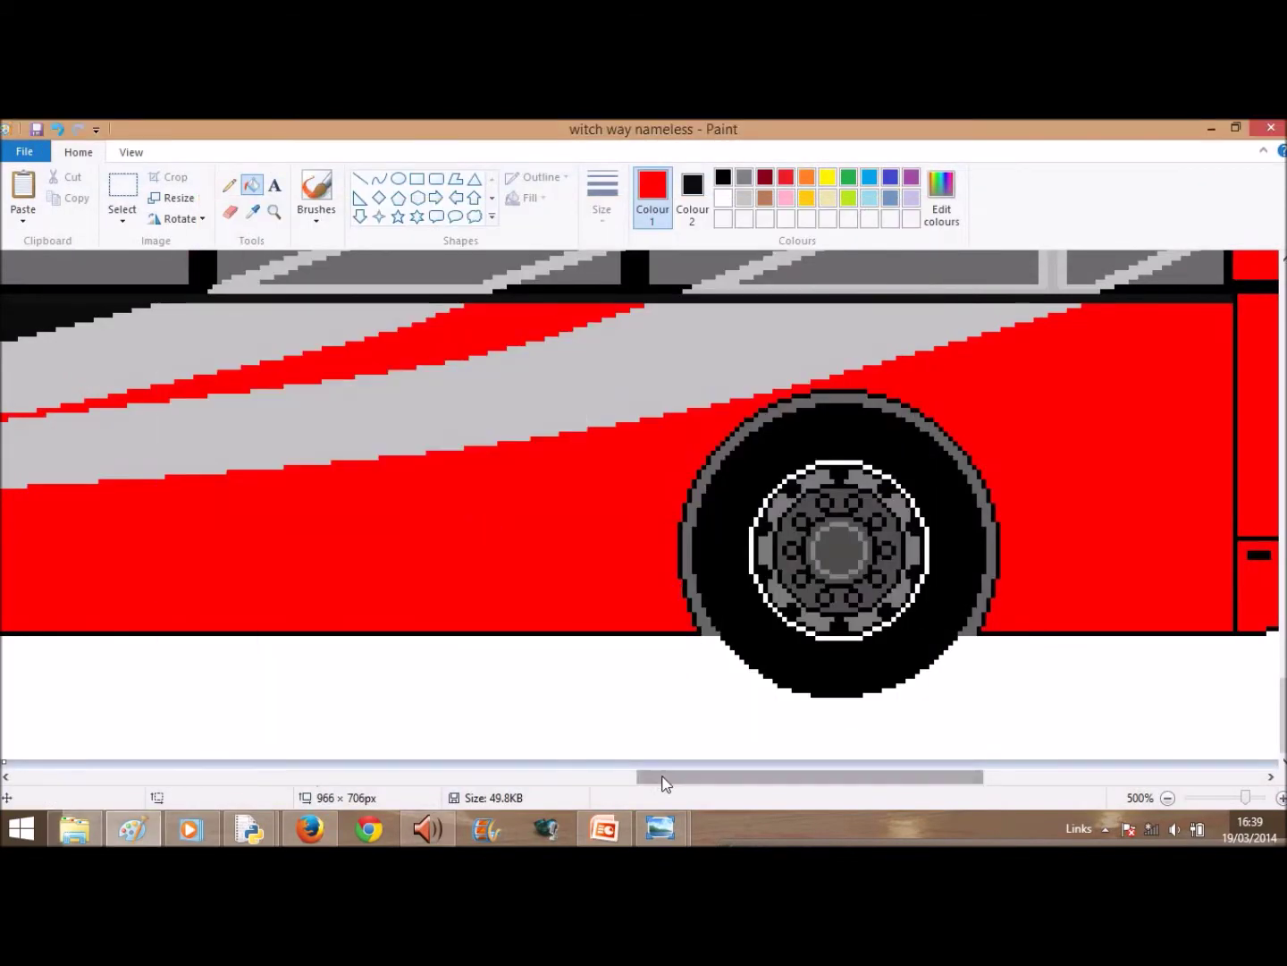
- Switch back to File Explorer and open the B10BLEs folder inside Road > Volvo
{"action": "left_click_drag", "start_coordinate": [657, 777], "coordinate": [4, 801]}
{"action": "mouse_move", "coordinate": [127, 833]}
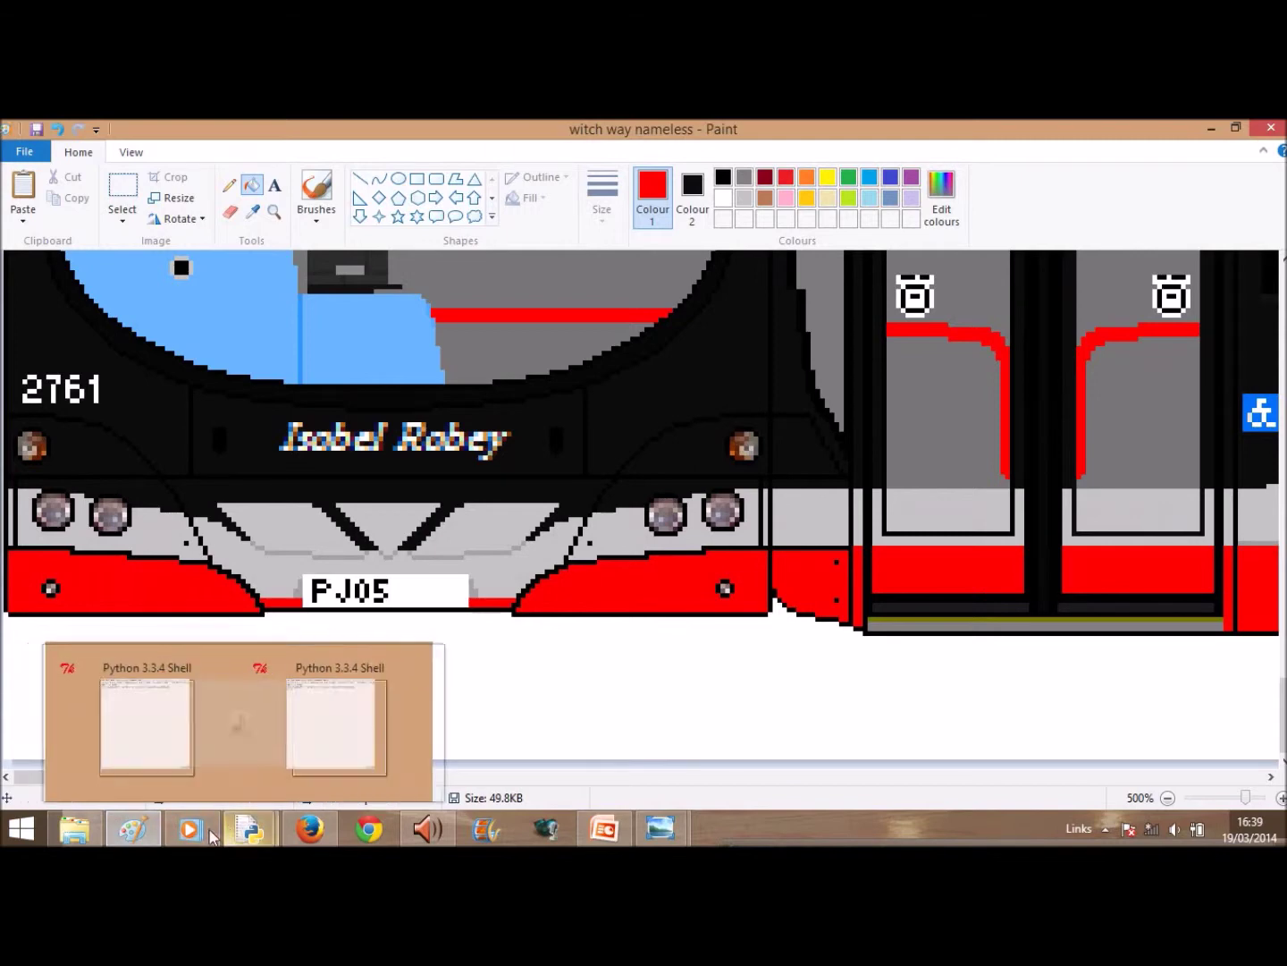
{"action": "left_click", "coordinate": [92, 827]}
{"action": "left_click", "coordinate": [228, 359]}
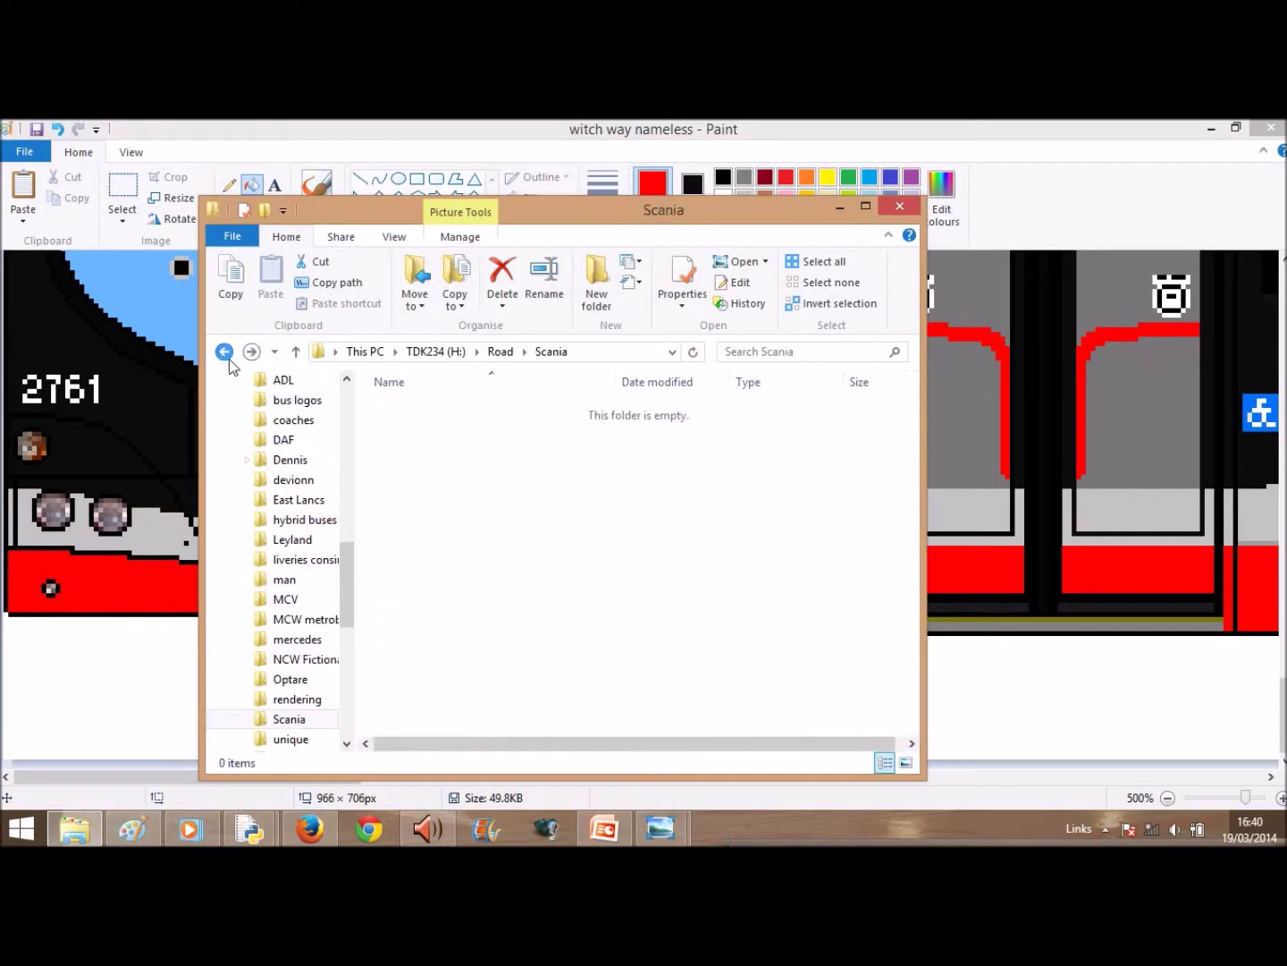
{"action": "scroll", "coordinate": [331, 553], "scroll_direction": "down", "scroll_amount": 2}
{"action": "left_click_drag", "start_coordinate": [343, 582], "coordinate": [349, 680]}
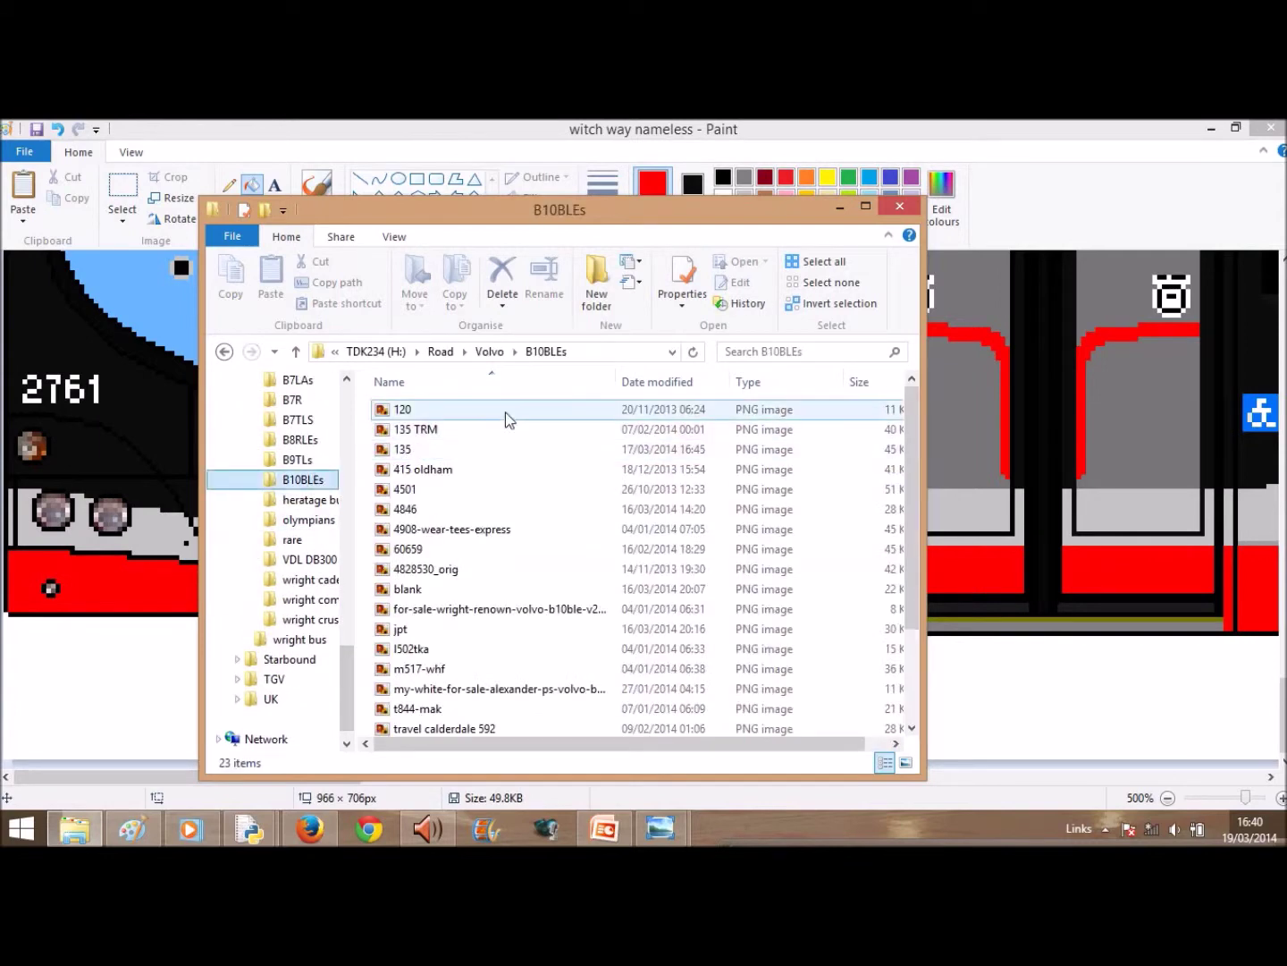
- View the jpt bus template from the B10BLEs folder, and return to the bus drawing in Paint
{"action": "left_click", "coordinate": [504, 415]}
{"action": "left_click", "coordinate": [495, 631]}
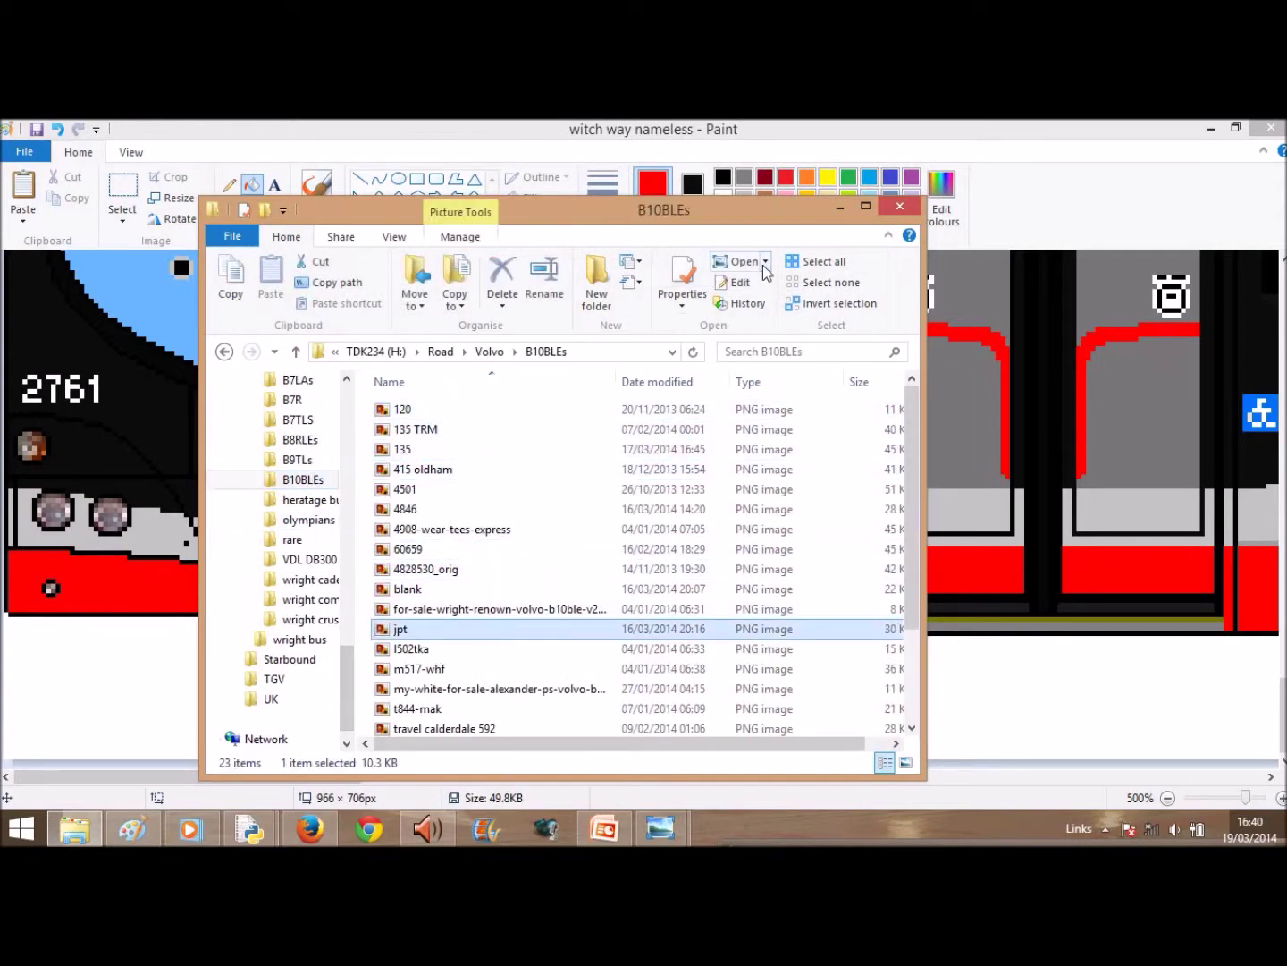
{"action": "left_click", "coordinate": [735, 261]}
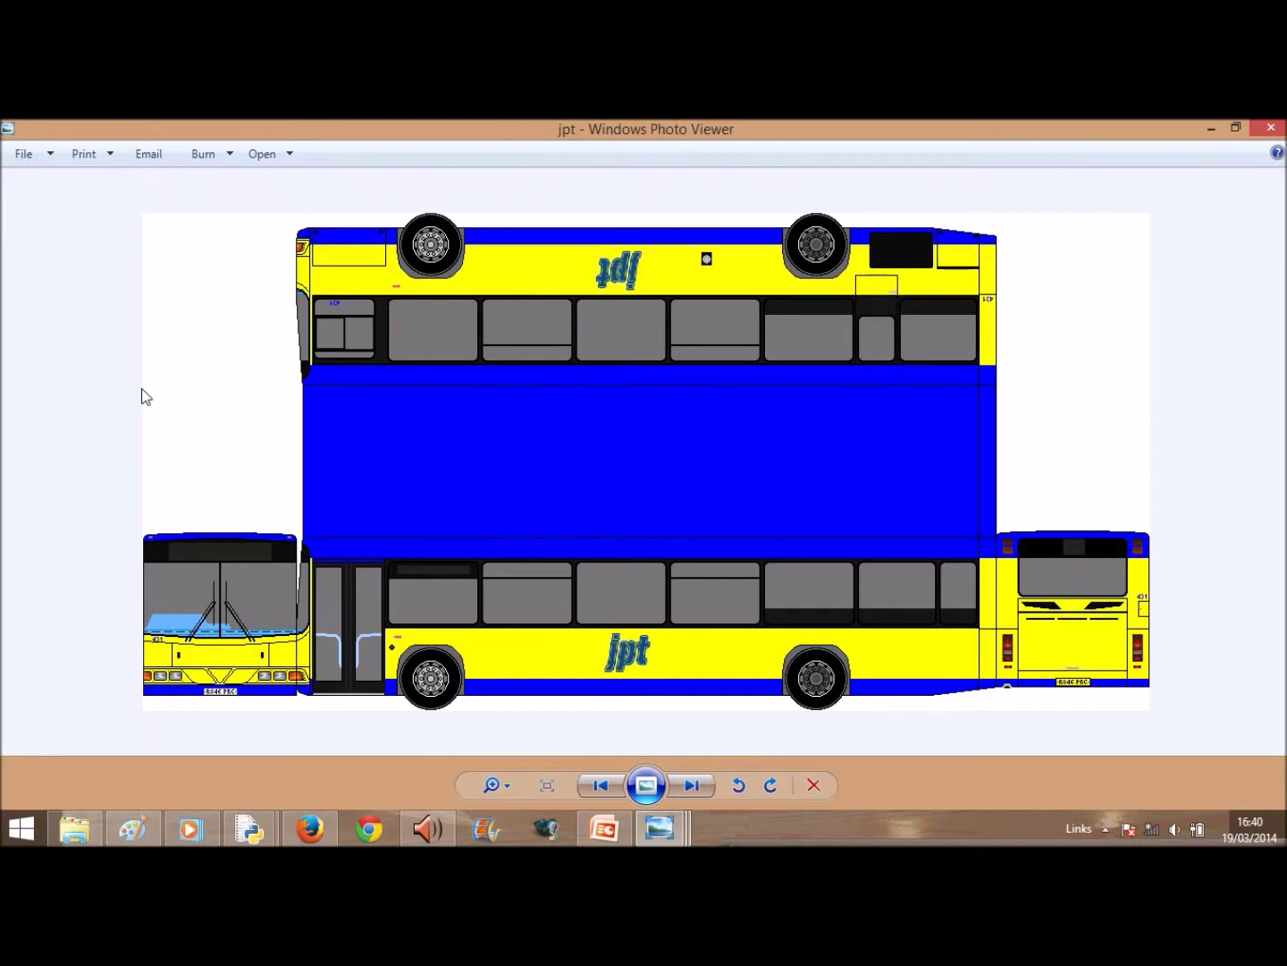
{"action": "left_click", "coordinate": [1211, 128]}
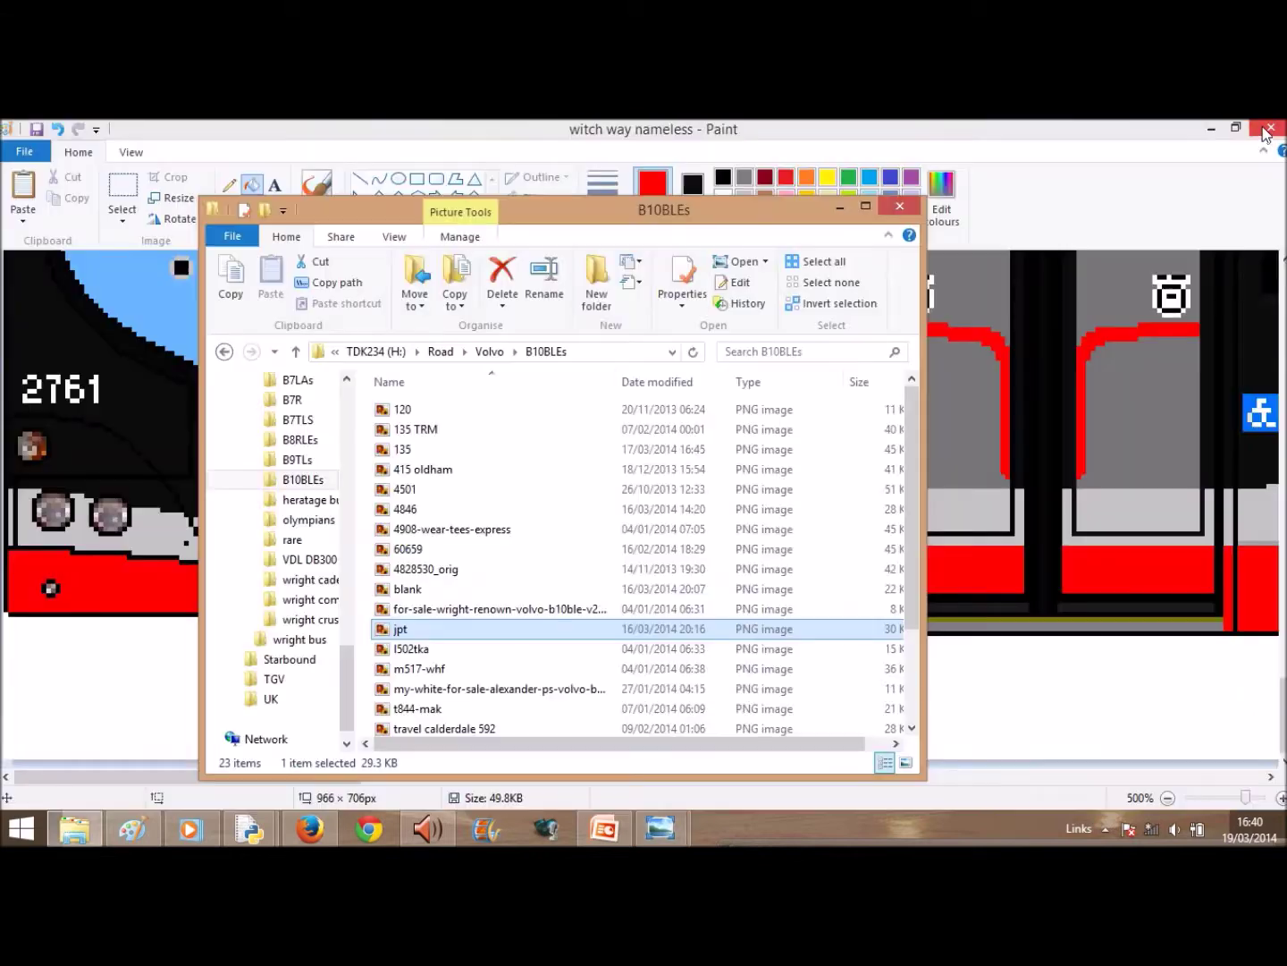
{"action": "left_click", "coordinate": [840, 207]}
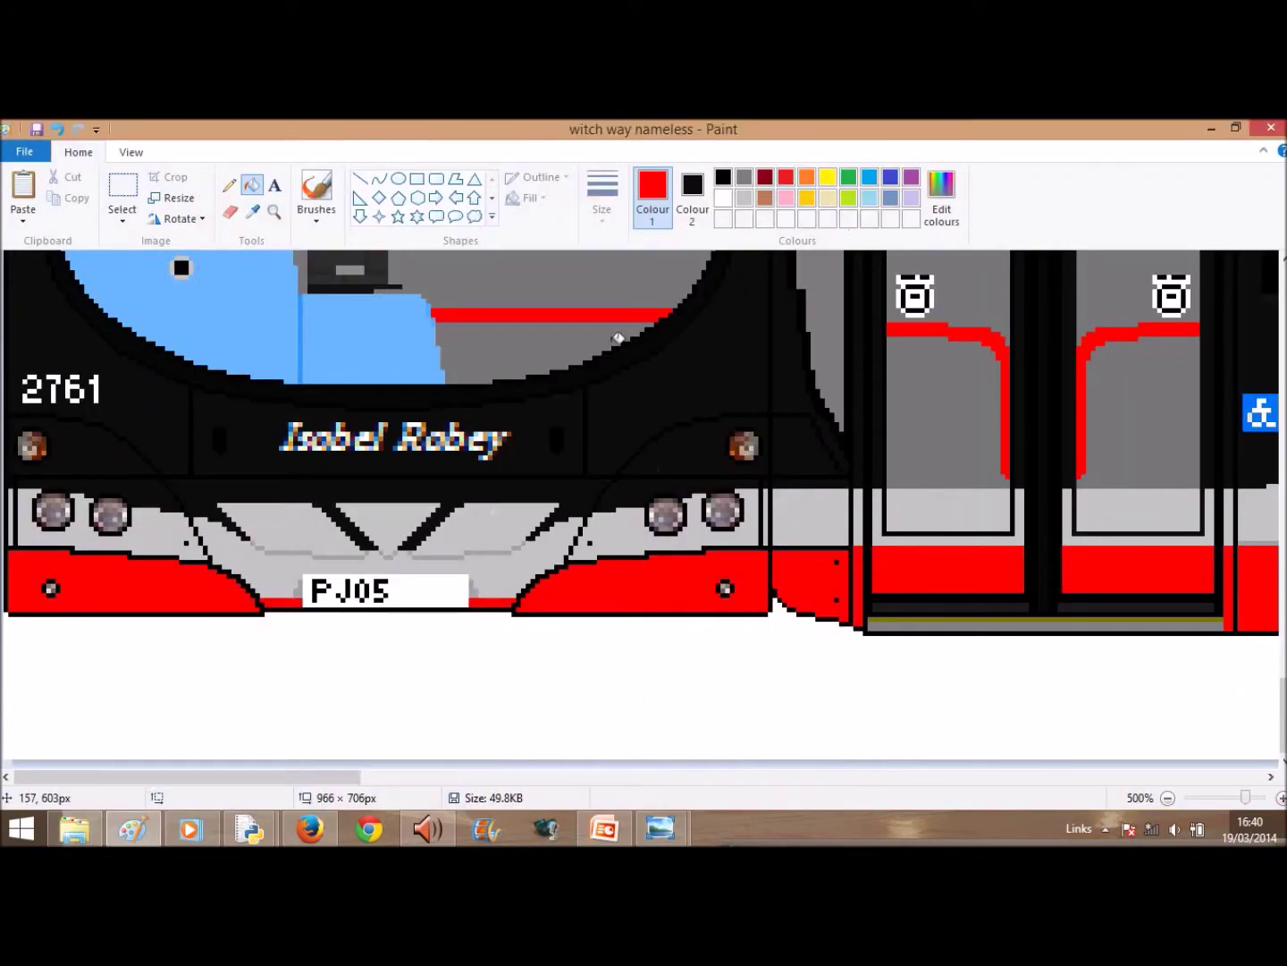
- Switch to the blank double-decker template in Windows Photo Viewer and open it in Paint
{"action": "left_click_drag", "start_coordinate": [291, 780], "coordinate": [350, 534]}
{"action": "mouse_move", "coordinate": [661, 832]}
{"action": "left_click", "coordinate": [654, 688]}
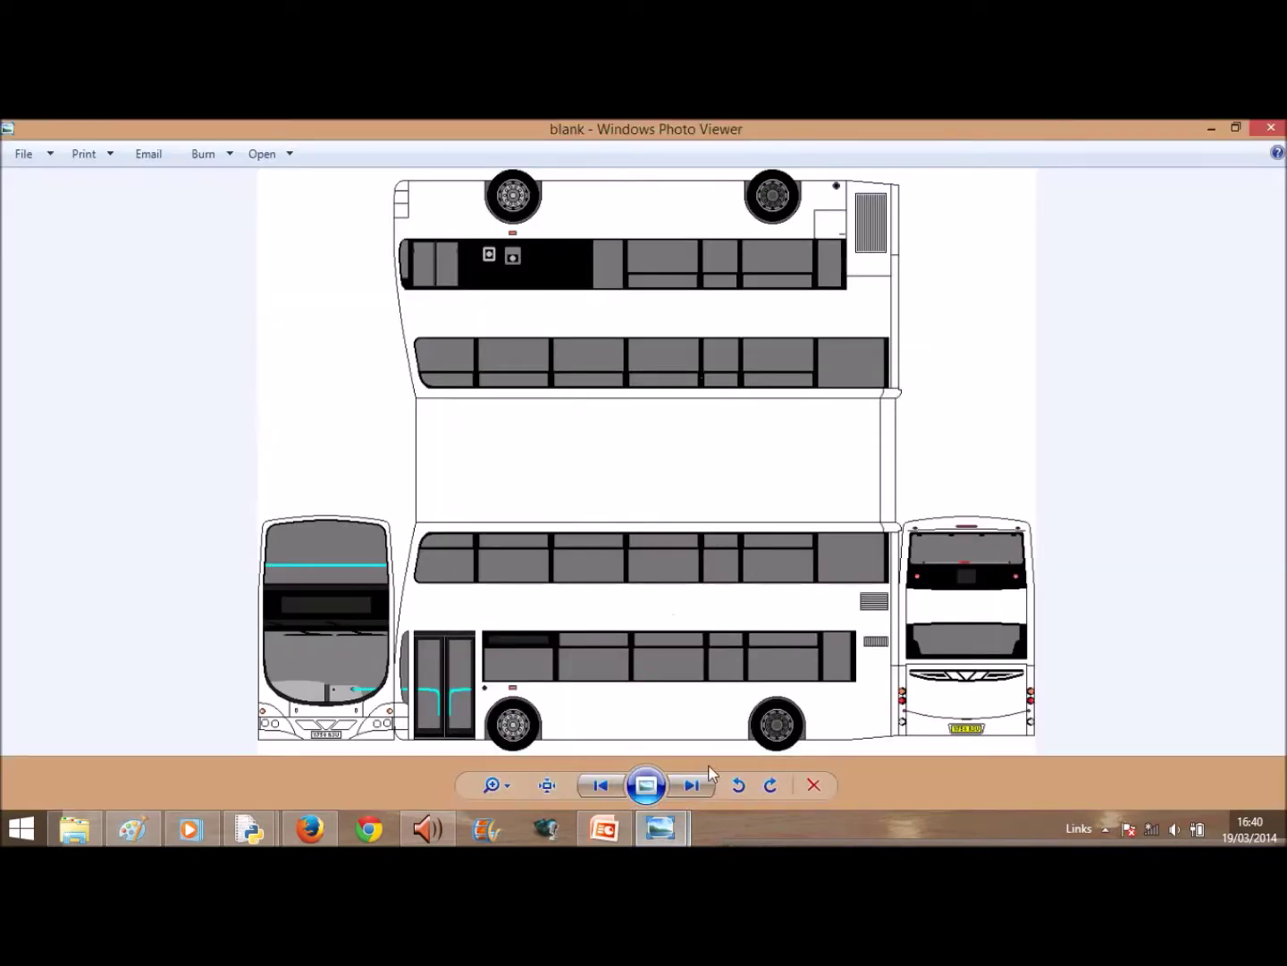
{"action": "left_click", "coordinate": [256, 156]}
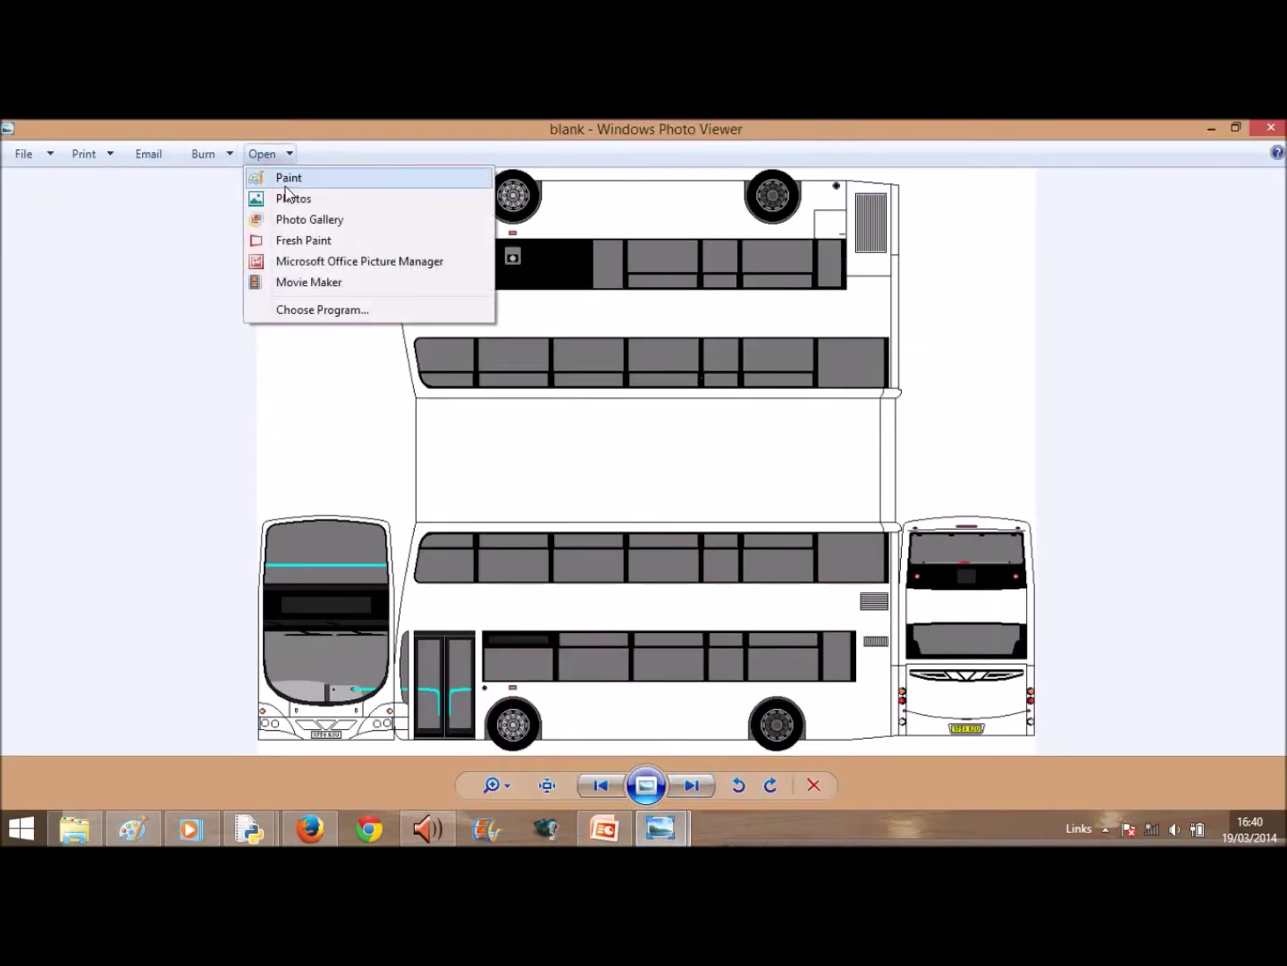
{"action": "left_click", "coordinate": [283, 177]}
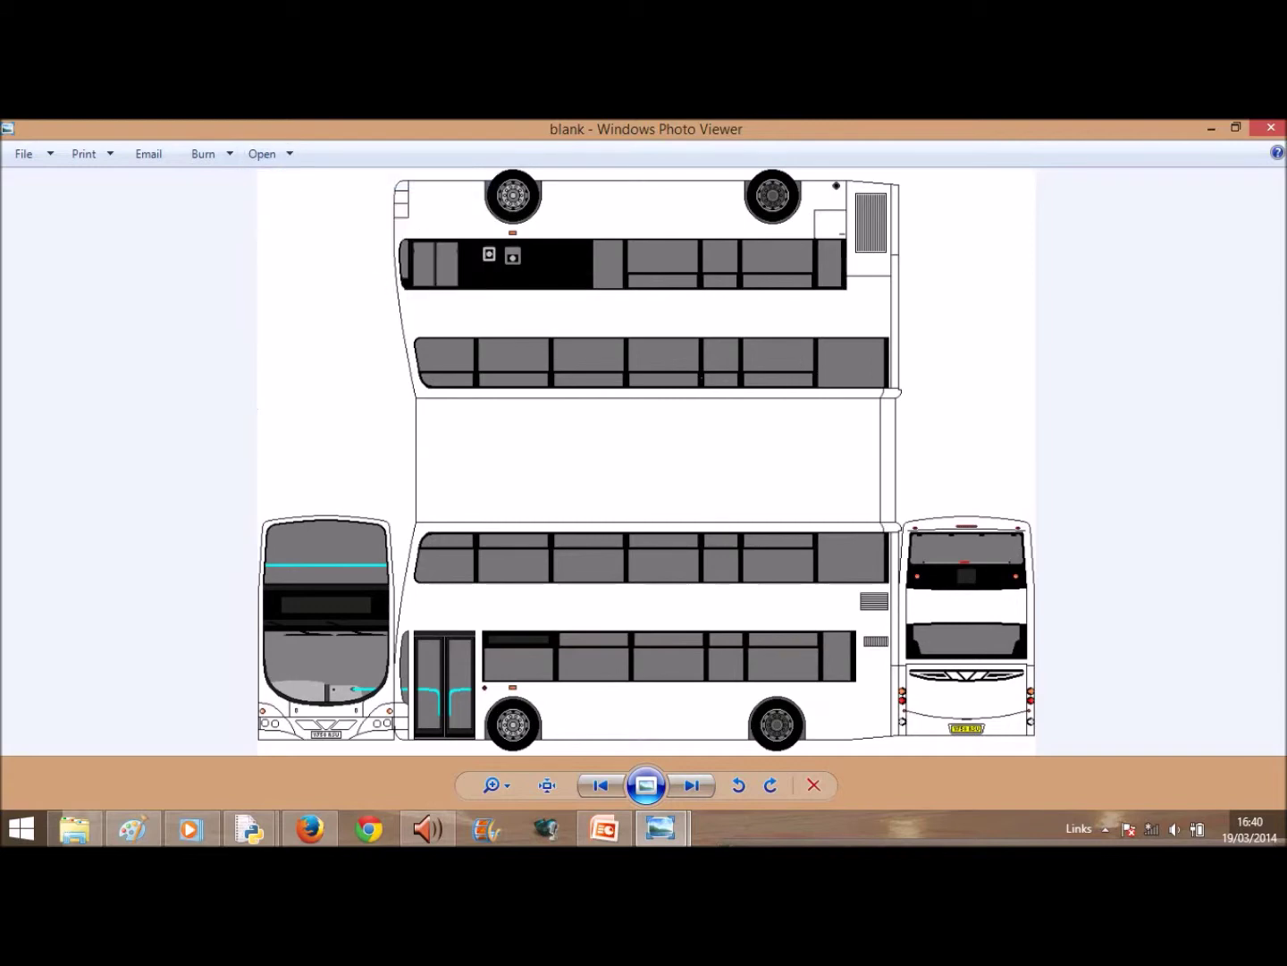
- Fill the roof panel and the door-side bodywork of the blank double-decker template with red
{"action": "scroll", "coordinate": [1101, 563], "scroll_direction": "down", "scroll_amount": 3}
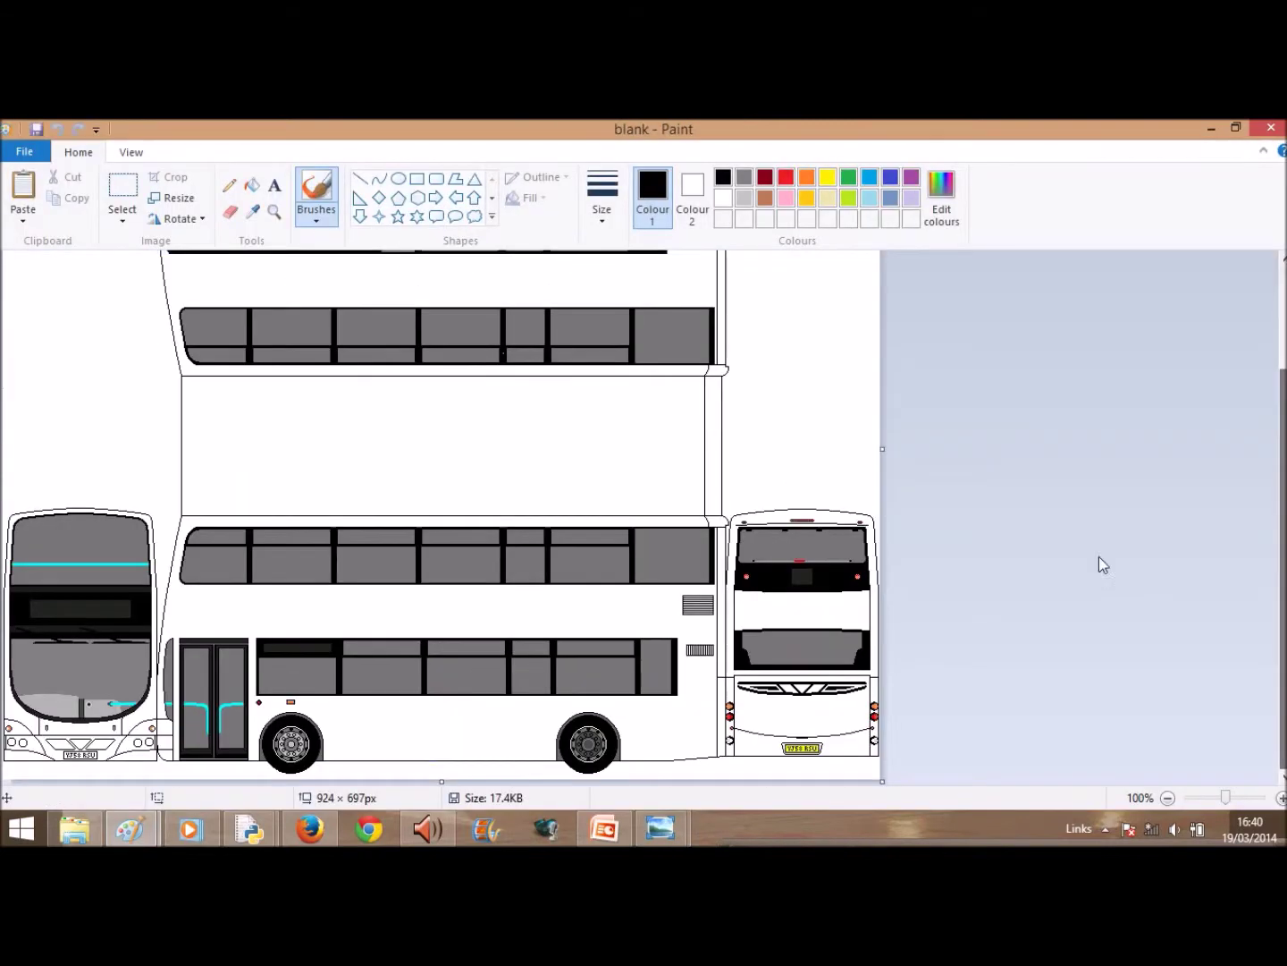
{"action": "left_click", "coordinate": [784, 179]}
{"action": "left_click", "coordinate": [252, 184]}
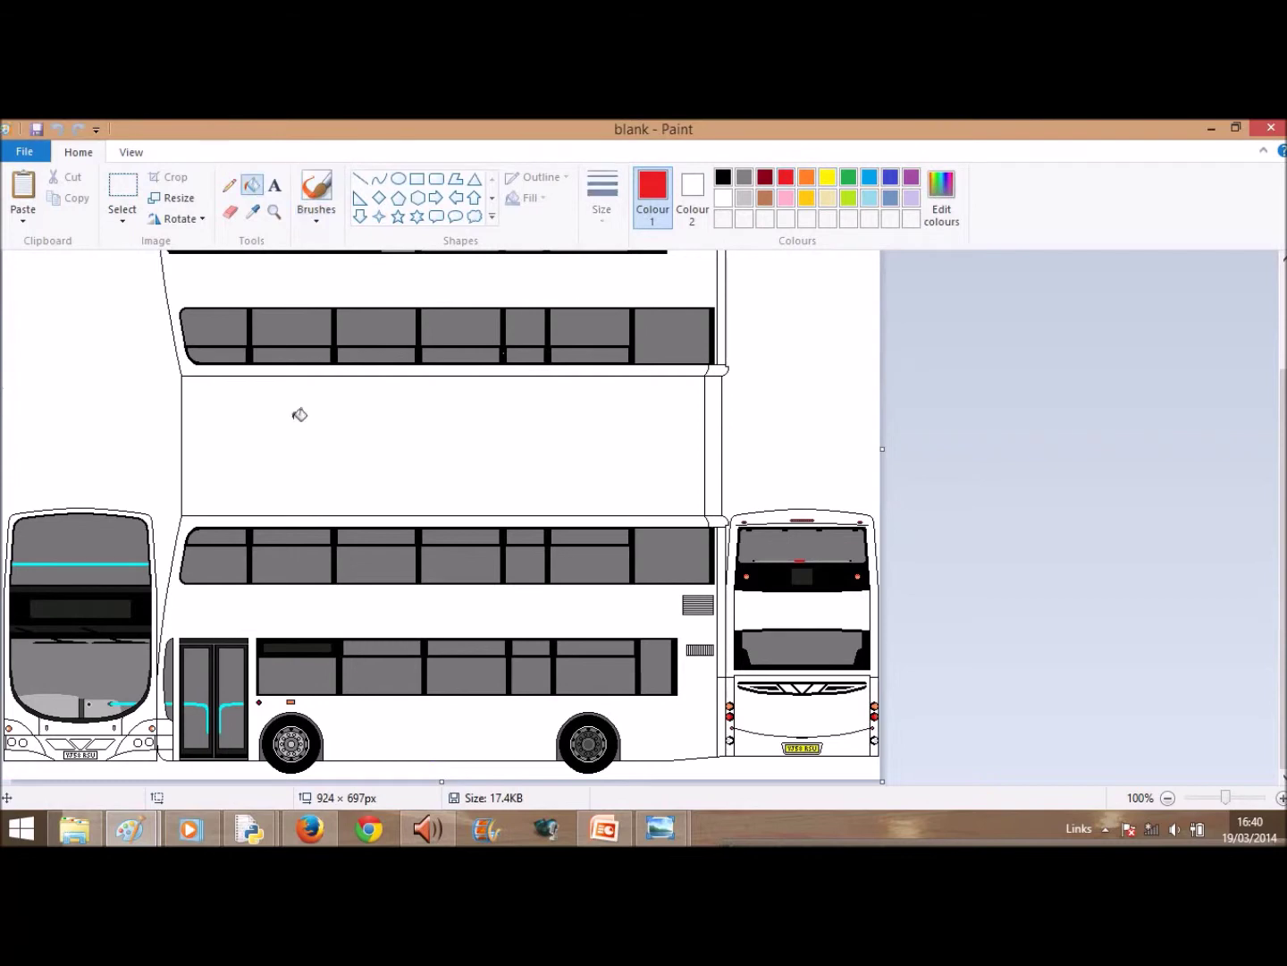
{"action": "left_click", "coordinate": [313, 460]}
{"action": "left_click", "coordinate": [255, 521]}
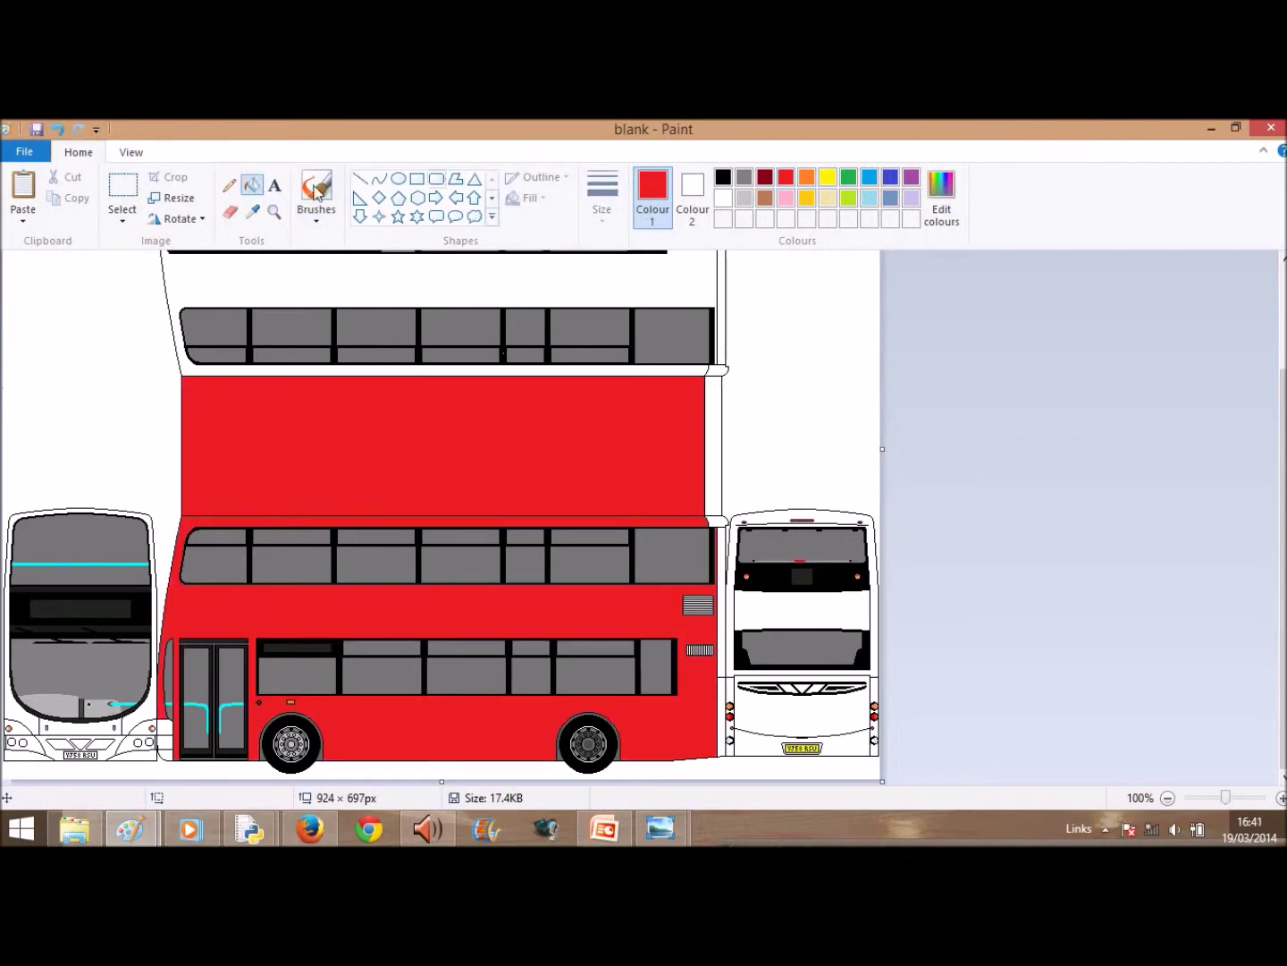
- Undo the red fills and close the blank template in both Paint and Windows Photo Viewer
{"action": "left_click", "coordinate": [37, 130]}
{"action": "right_click", "coordinate": [340, 420]}
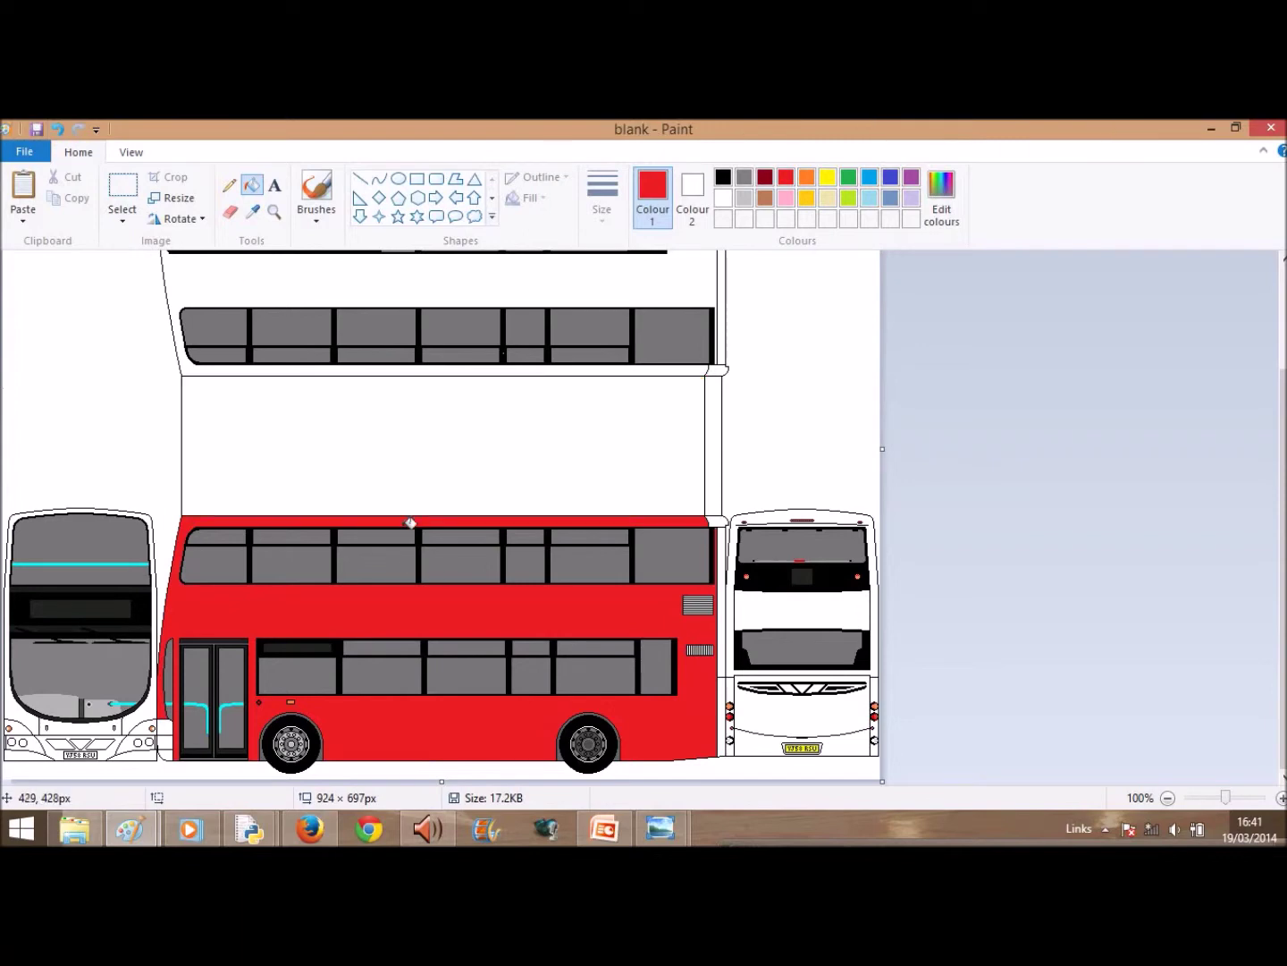
{"action": "right_click", "coordinate": [408, 607]}
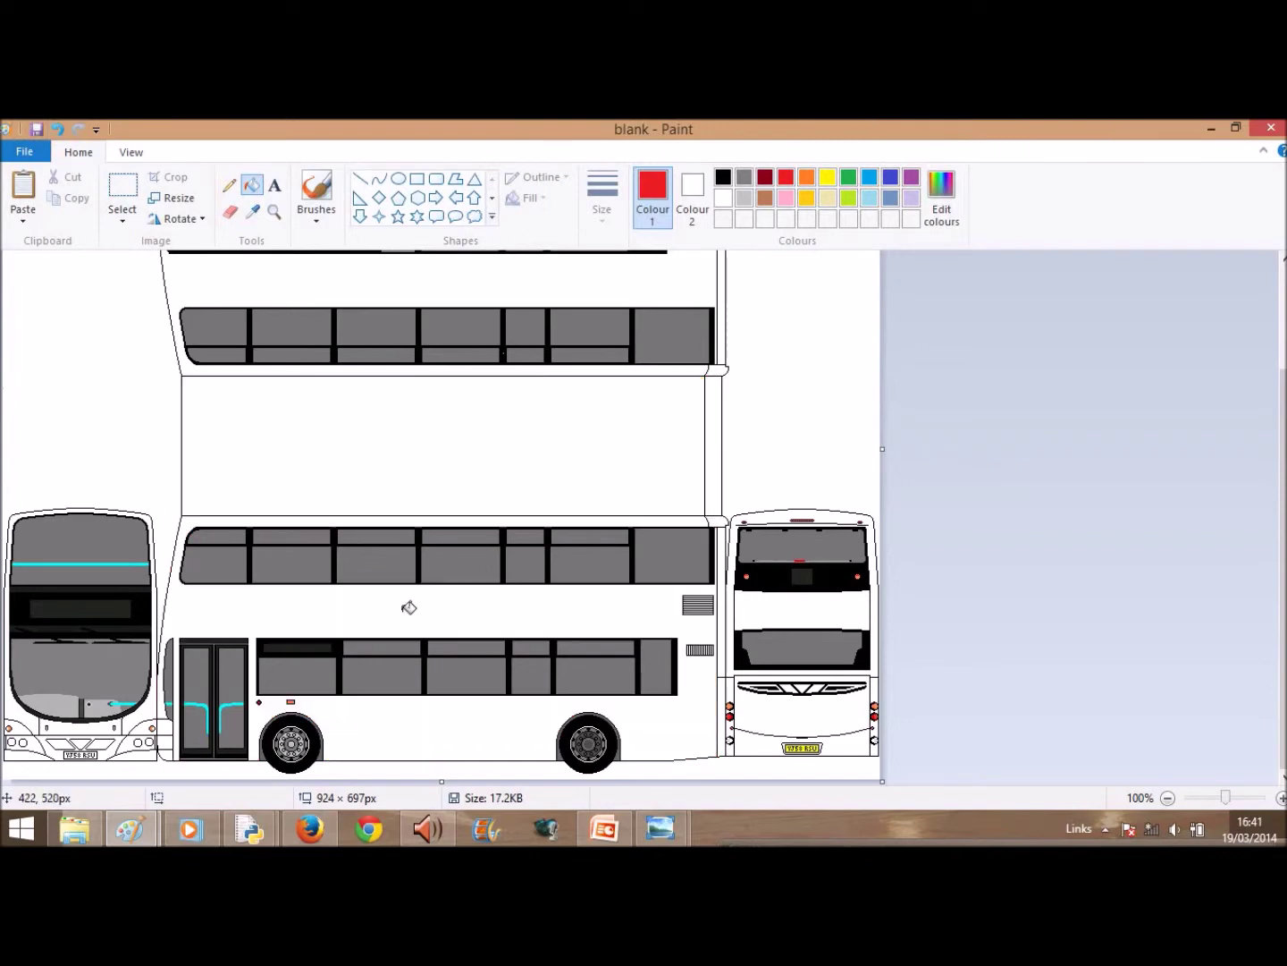
{"action": "left_click", "coordinate": [36, 130]}
{"action": "left_click", "coordinate": [1271, 128]}
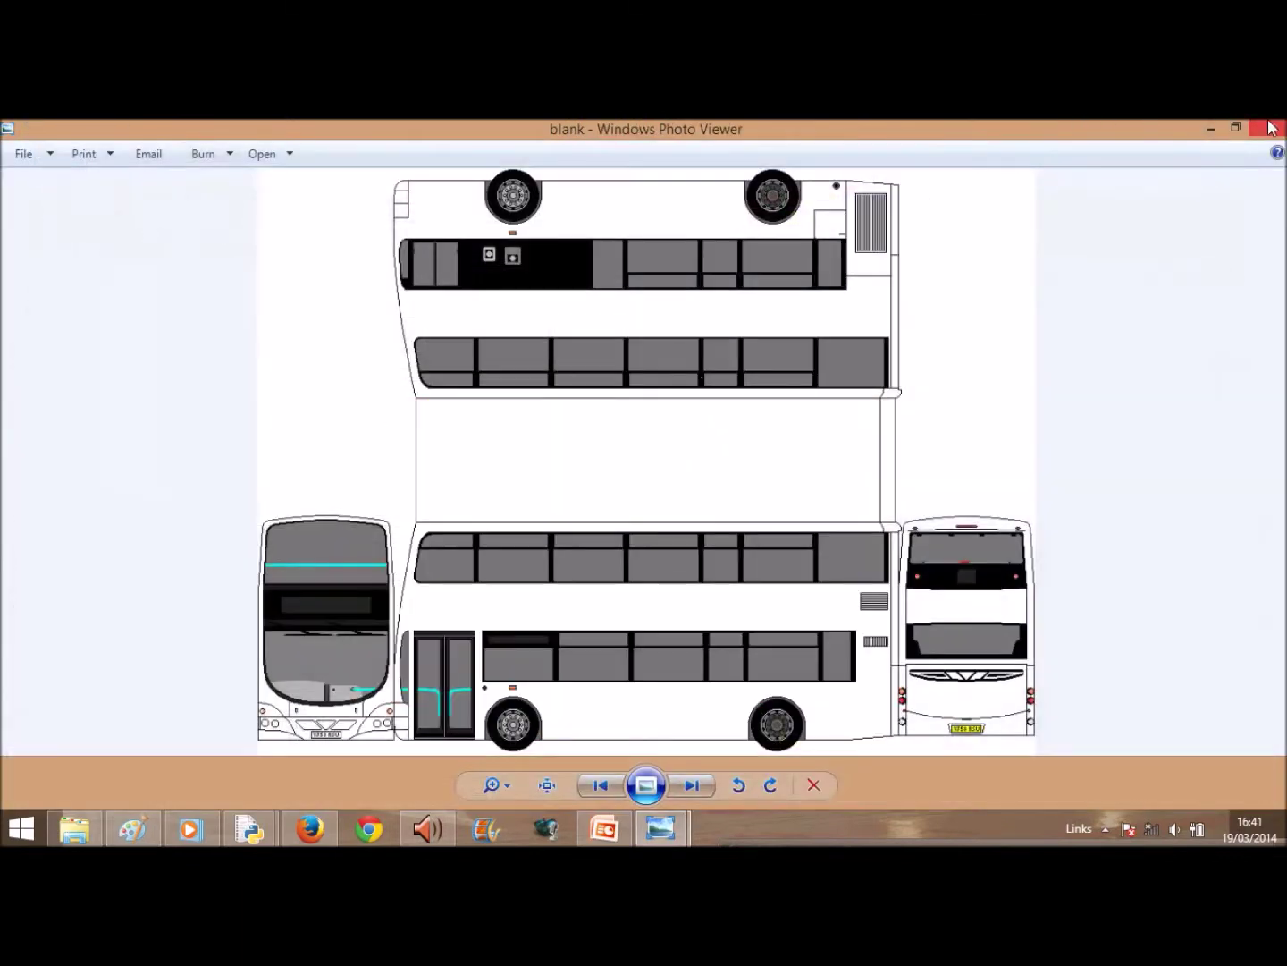
{"action": "left_click", "coordinate": [1271, 127]}
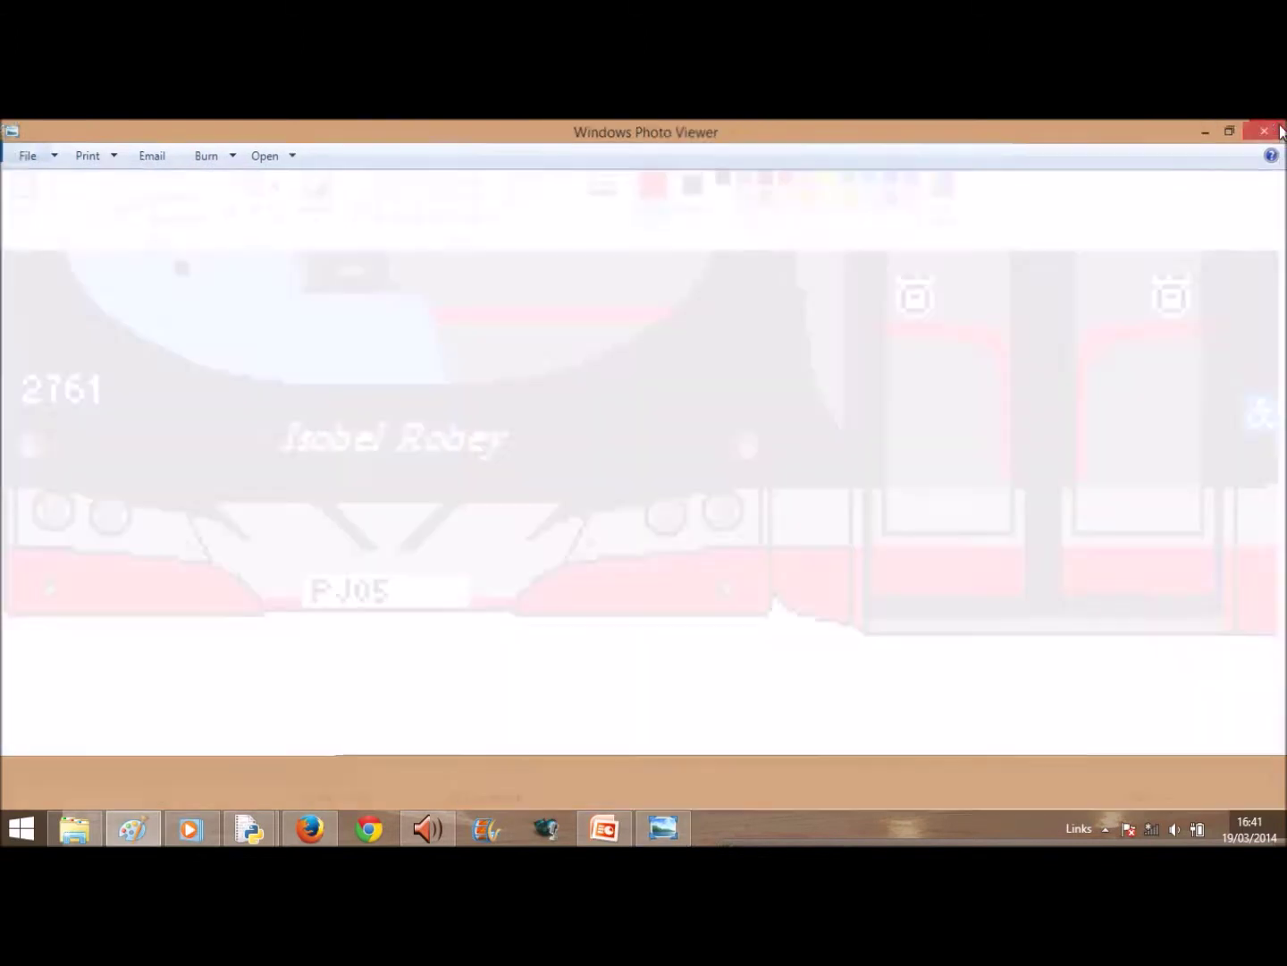
- Set the primary colour to black in the witch way nameless drawing
{"action": "left_click_drag", "start_coordinate": [335, 777], "coordinate": [190, 710]}
{"action": "mouse_move", "coordinate": [2, 128]}
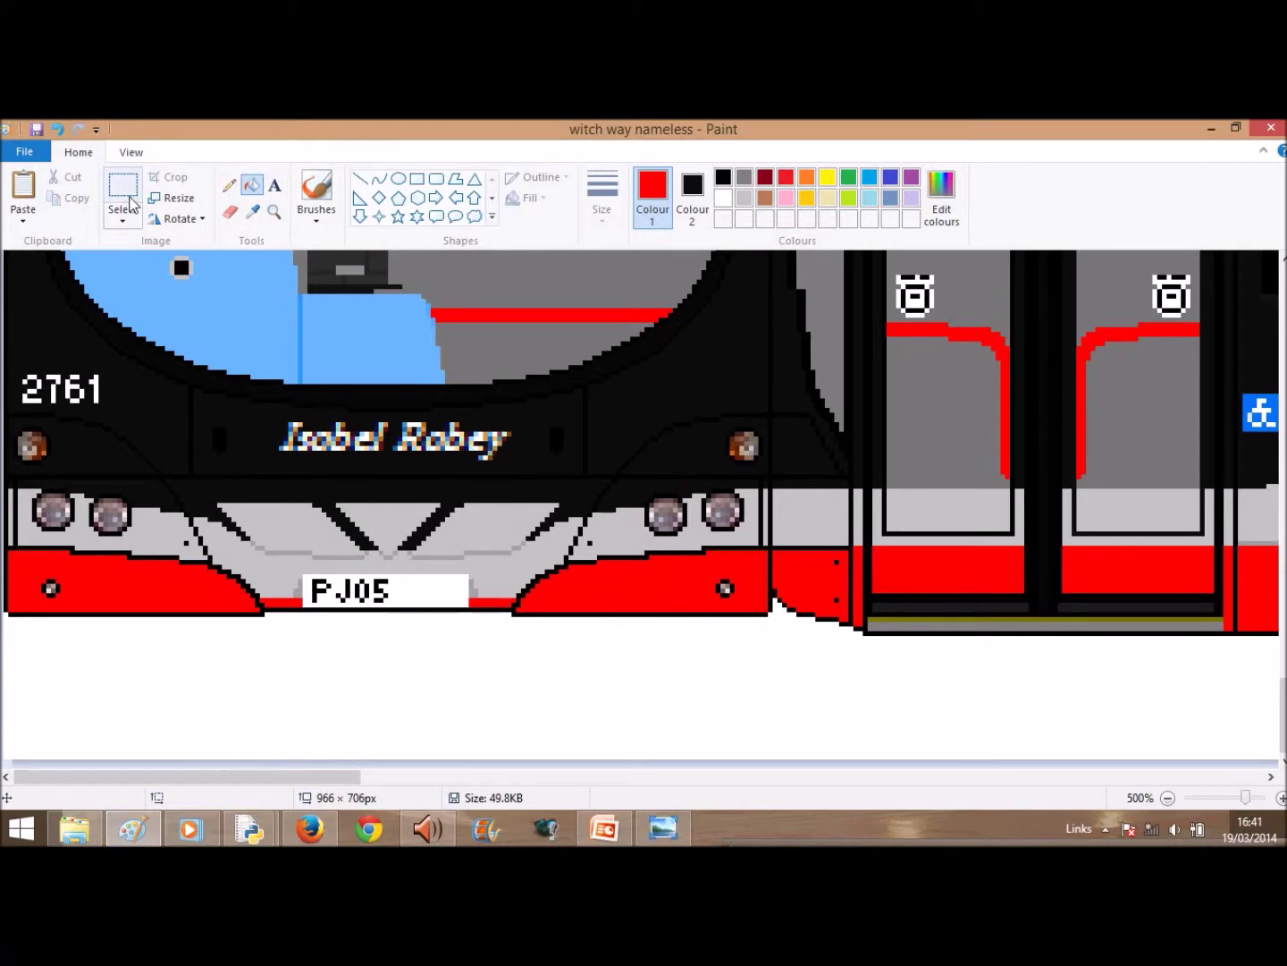
{"action": "left_click", "coordinate": [724, 179]}
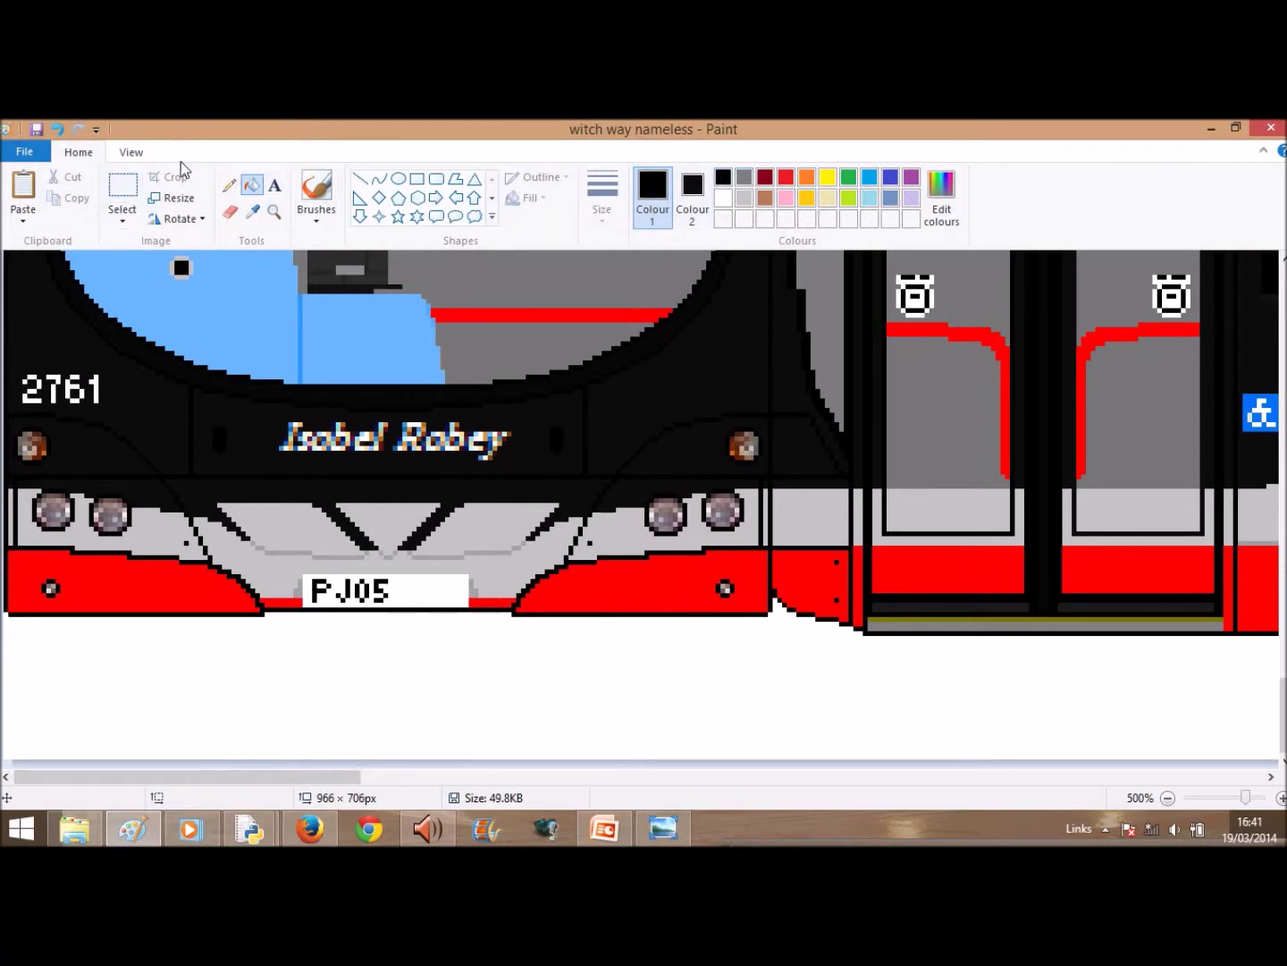
{"action": "left_click", "coordinate": [123, 186]}
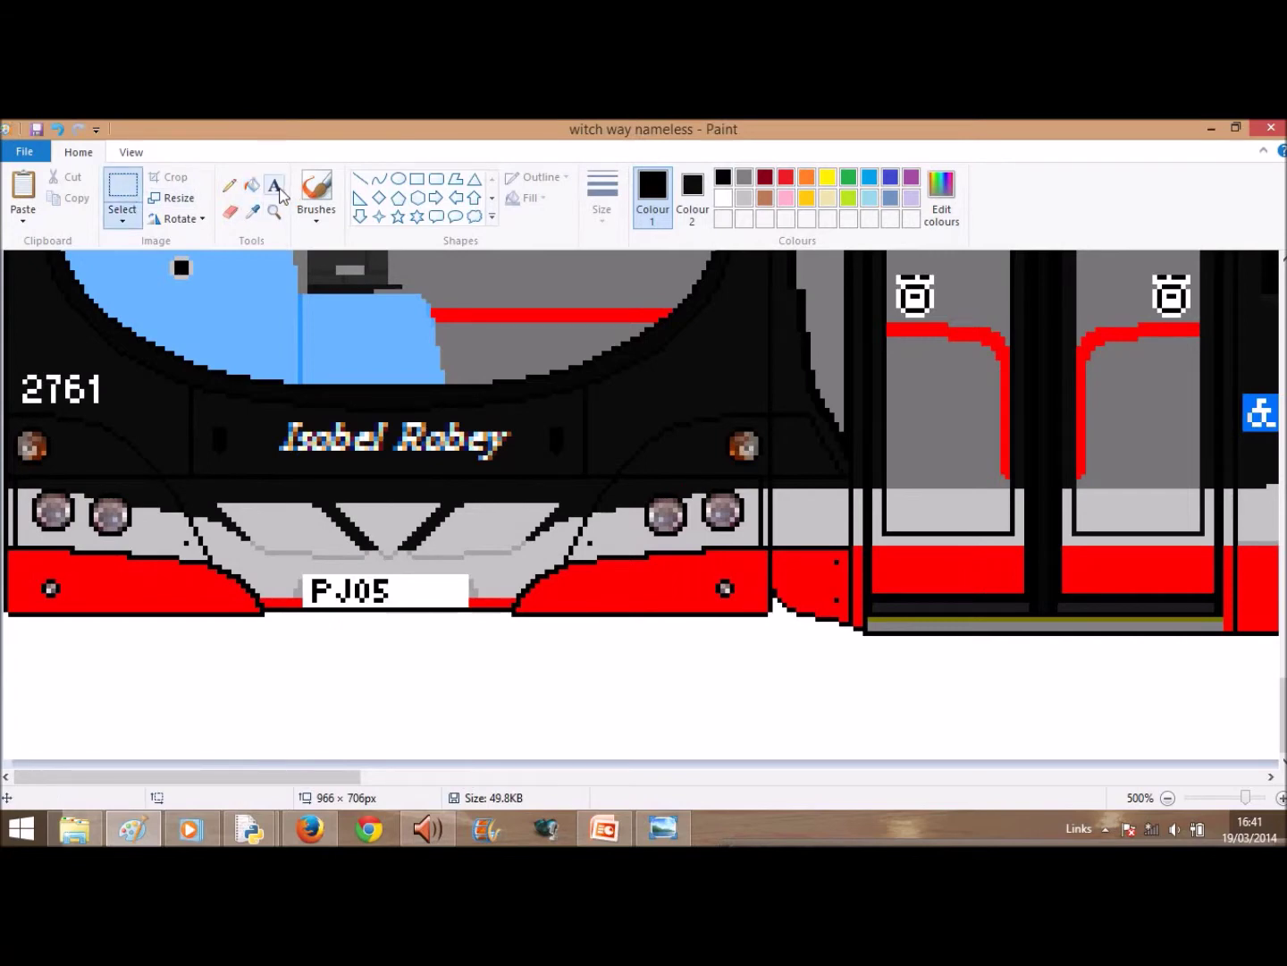
- Try adding the text ZWH in black Small Fonts size 6 by the front number plate, and undo it
{"action": "left_click", "coordinate": [275, 186]}
{"action": "left_click_drag", "start_coordinate": [390, 580], "coordinate": [465, 598]}
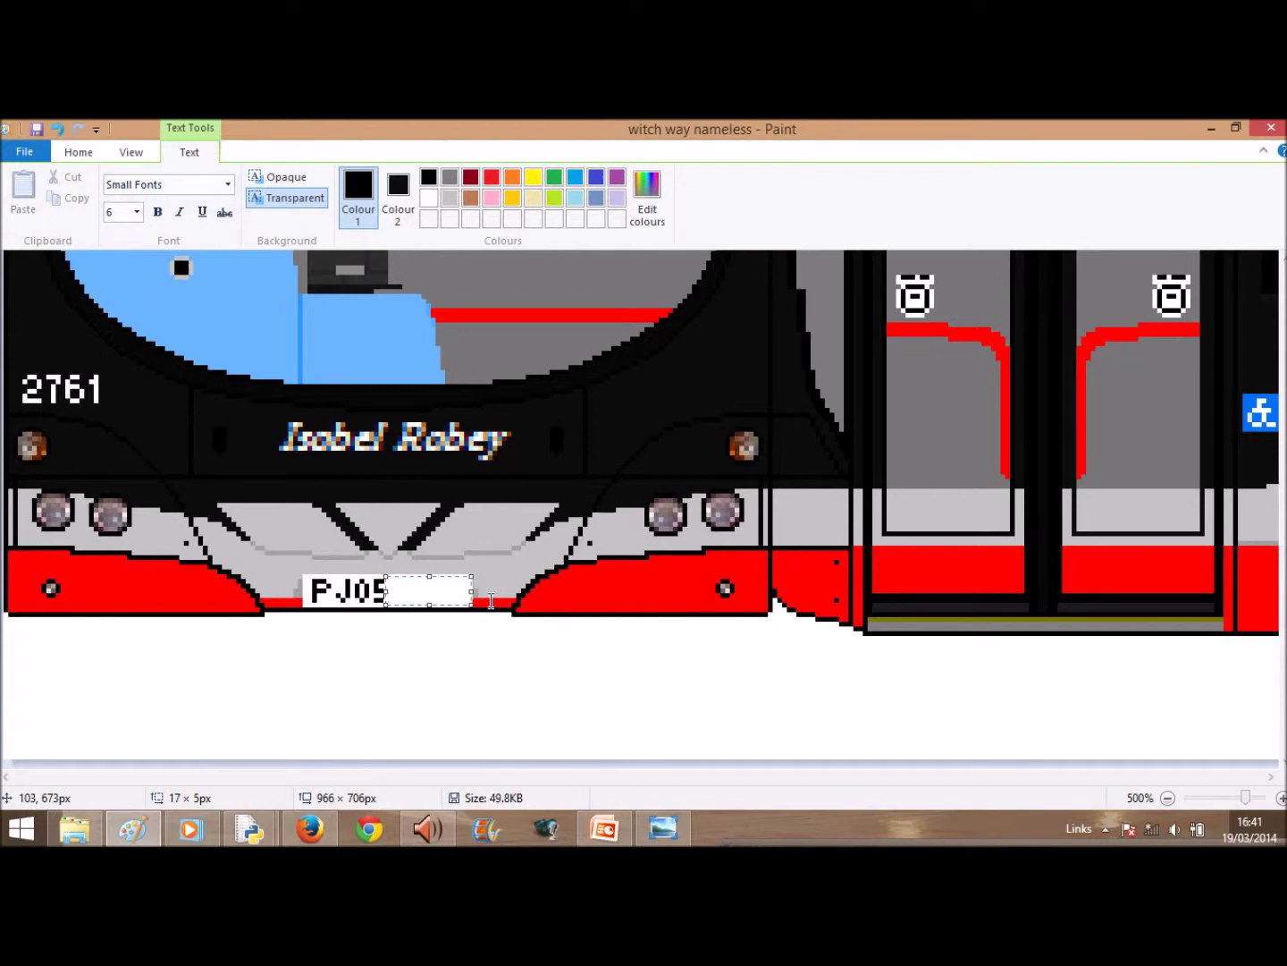
{"action": "type", "text": "ZE"}
{"action": "key", "text": "BackSpace"}
{"action": "type", "text": "W"}
{"action": "type", "text": "H"}
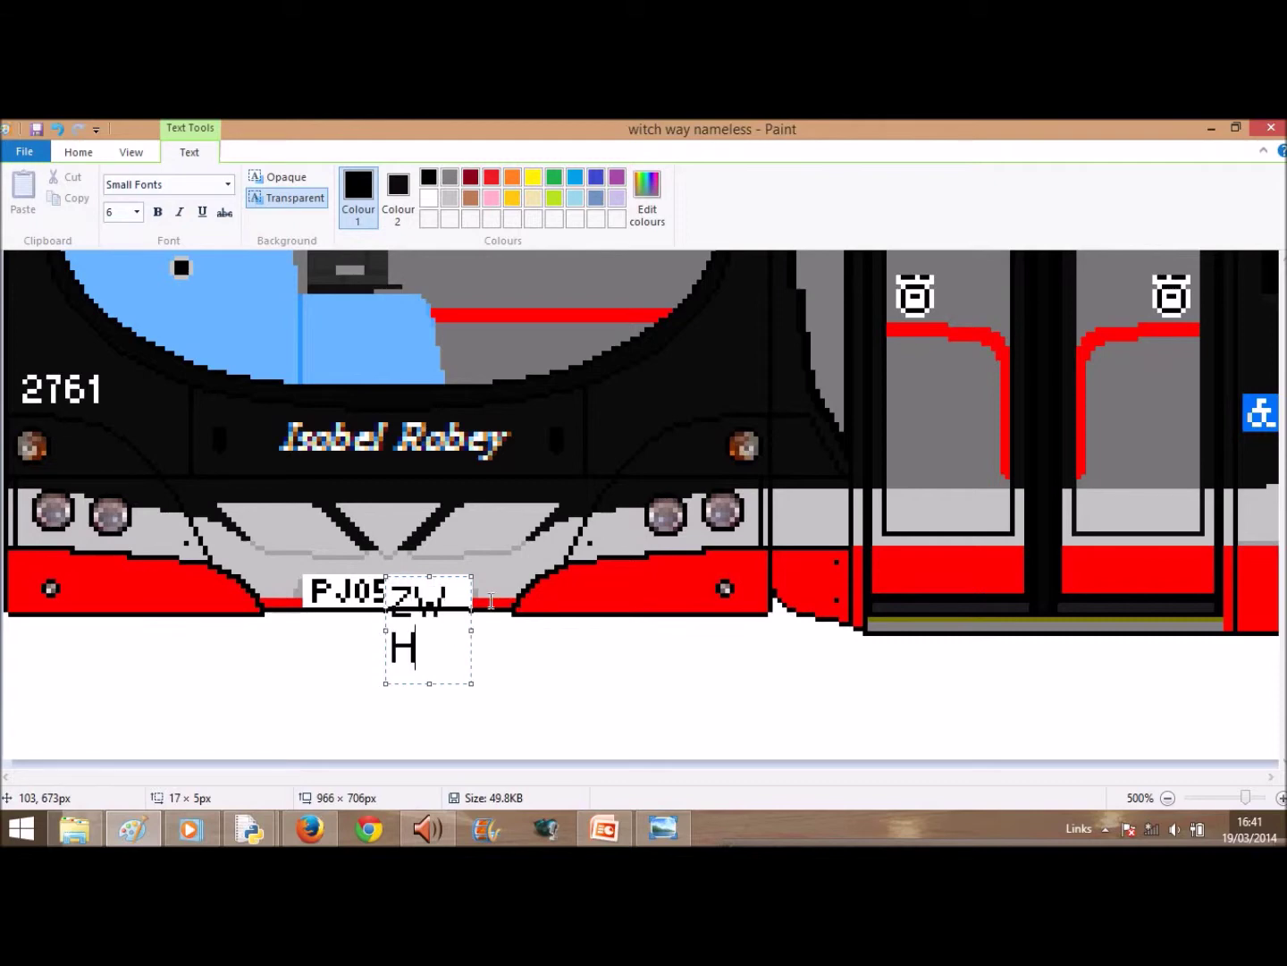
{"action": "left_click_drag", "start_coordinate": [455, 632], "coordinate": [477, 688]}
{"action": "left_click", "coordinate": [641, 693]}
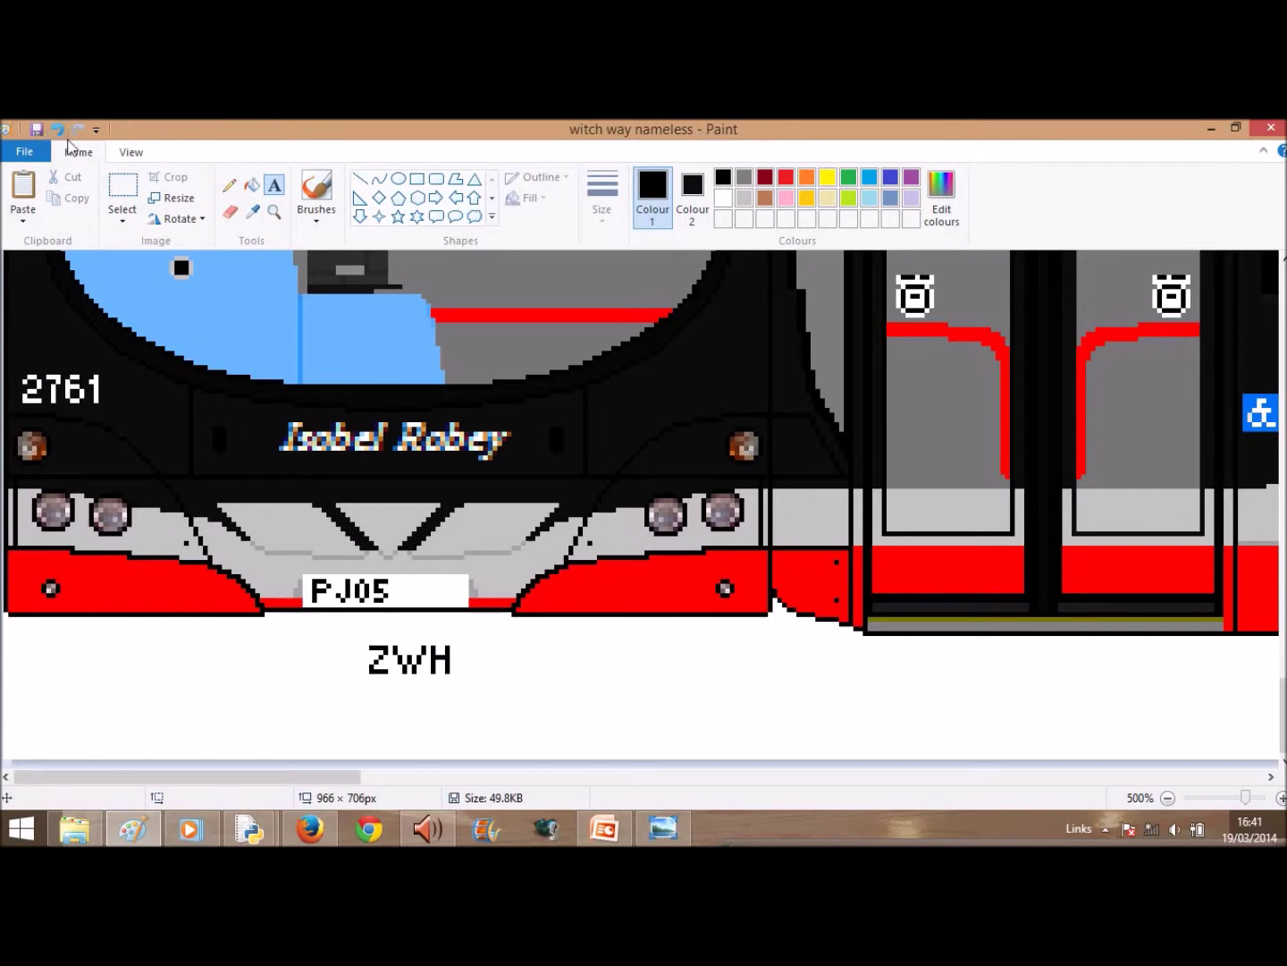
{"action": "left_click", "coordinate": [119, 190]}
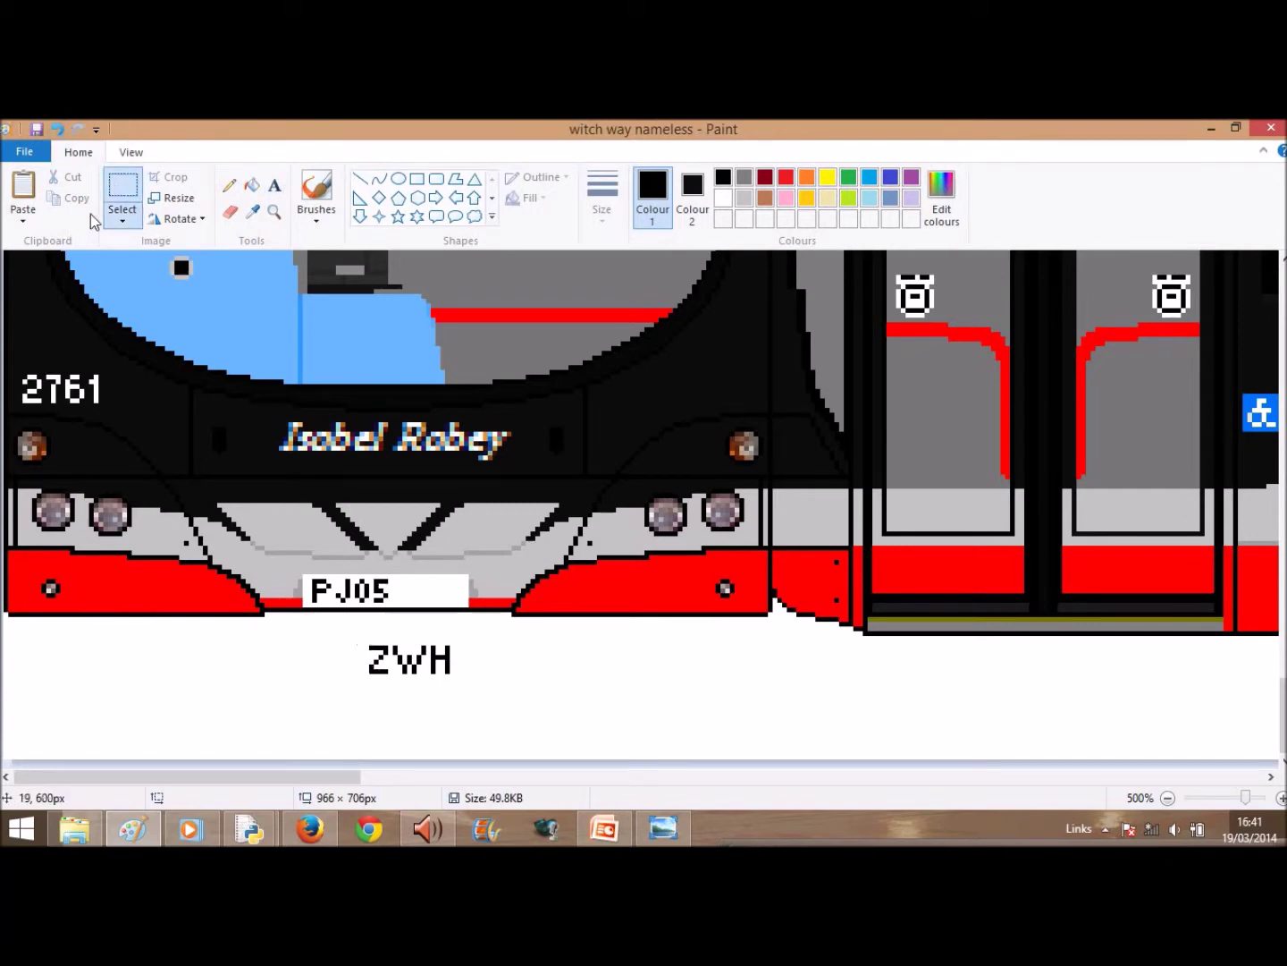
{"action": "left_click", "coordinate": [58, 130]}
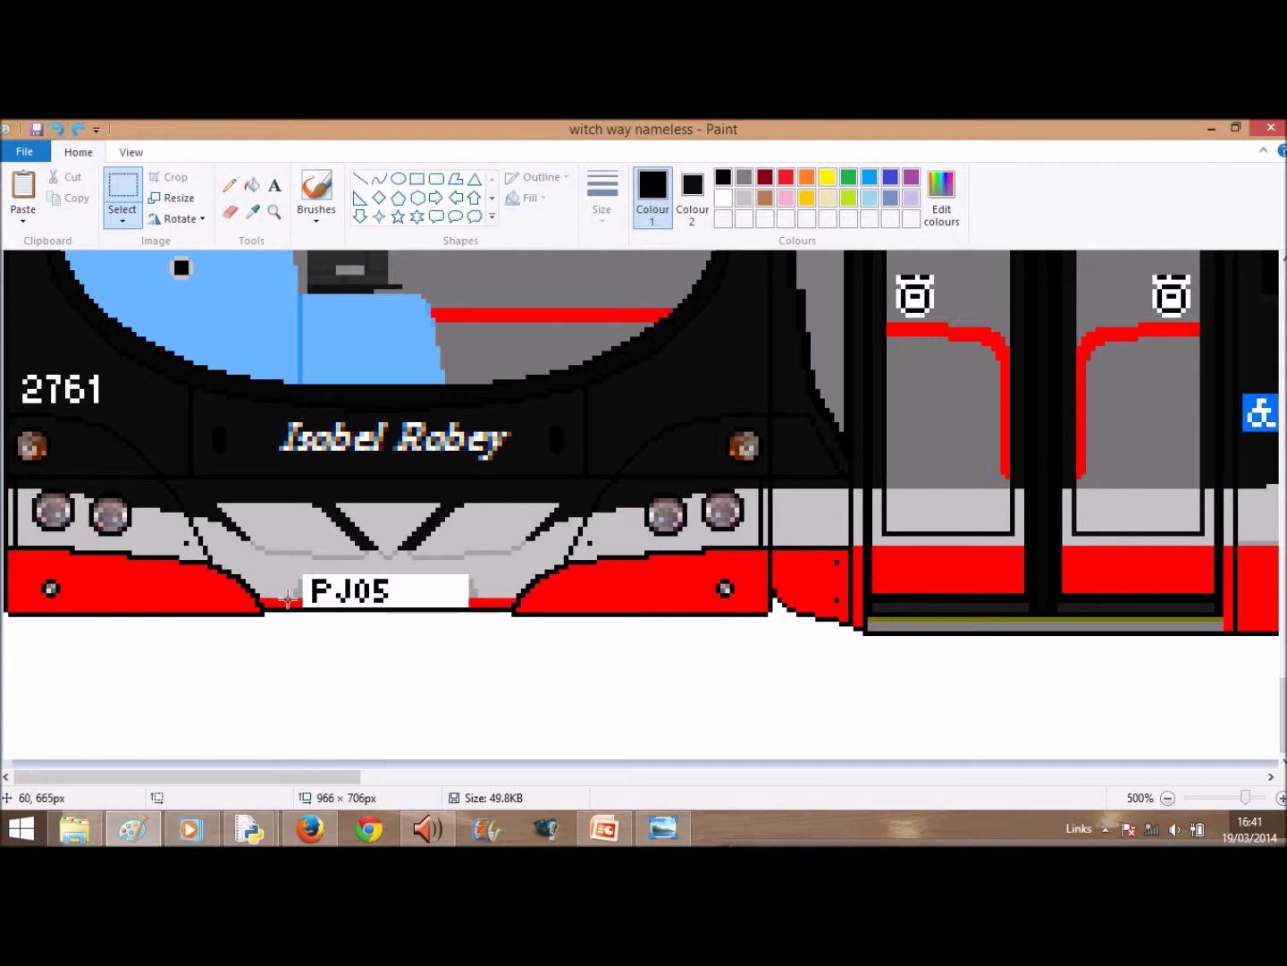
- Write ZWH in black Small Fonts size 5 on the white area below the front number plate
{"action": "left_click", "coordinate": [274, 185]}
{"action": "left_click_drag", "start_coordinate": [303, 624], "coordinate": [399, 650]}
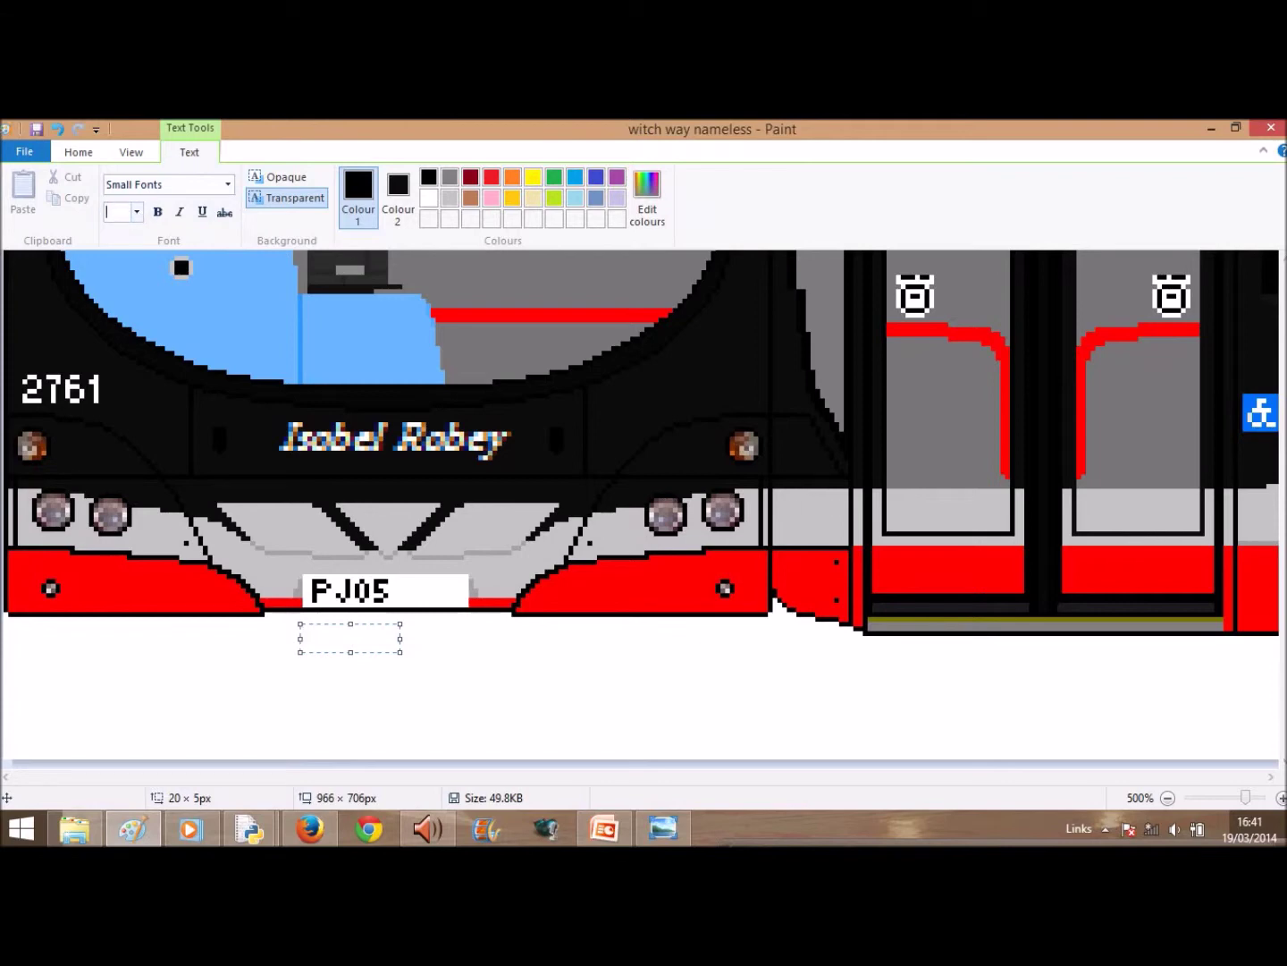
{"action": "left_click", "coordinate": [430, 680]}
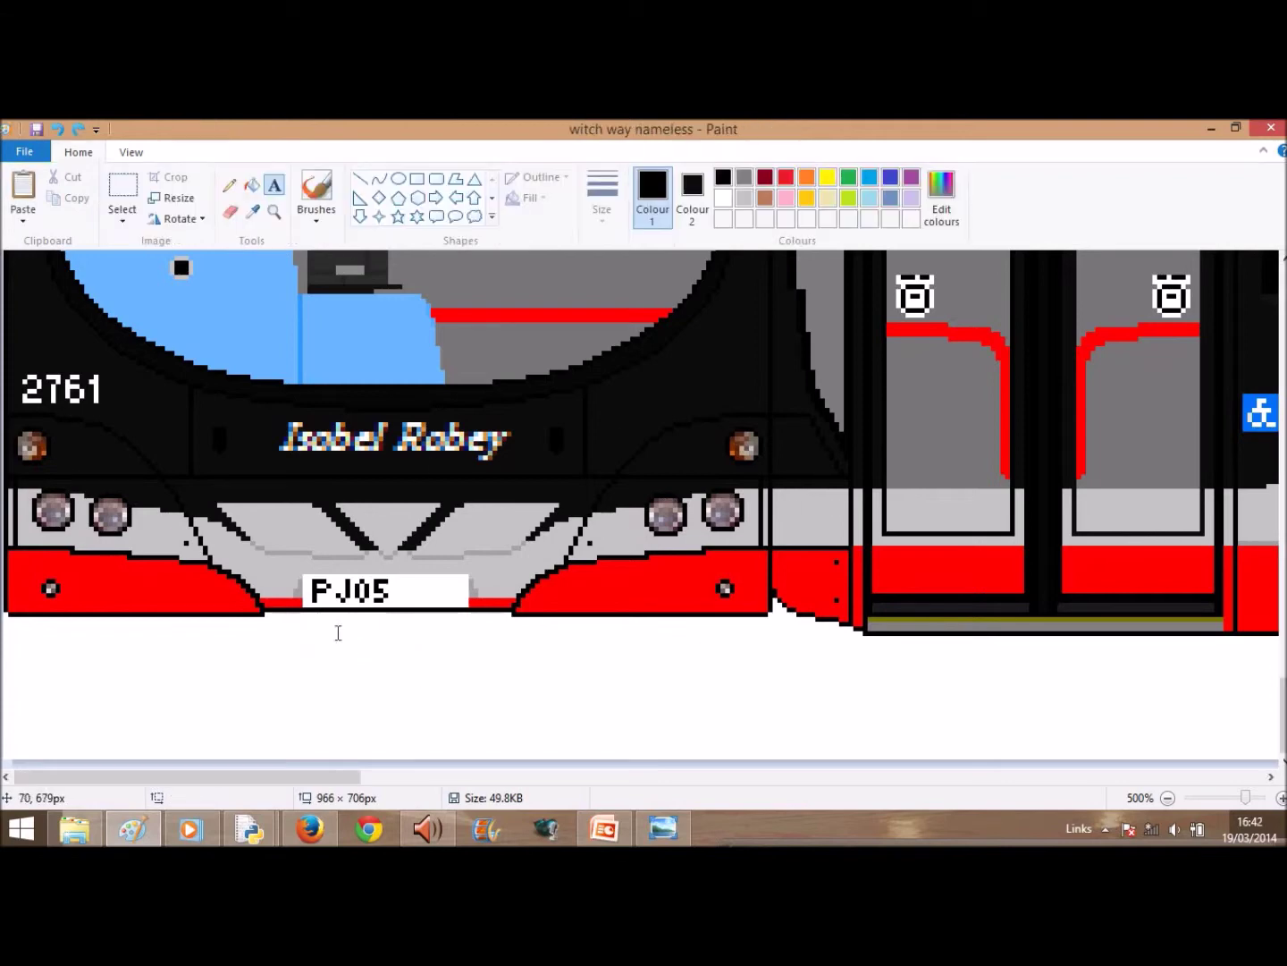
{"action": "left_click_drag", "start_coordinate": [362, 638], "coordinate": [463, 651]}
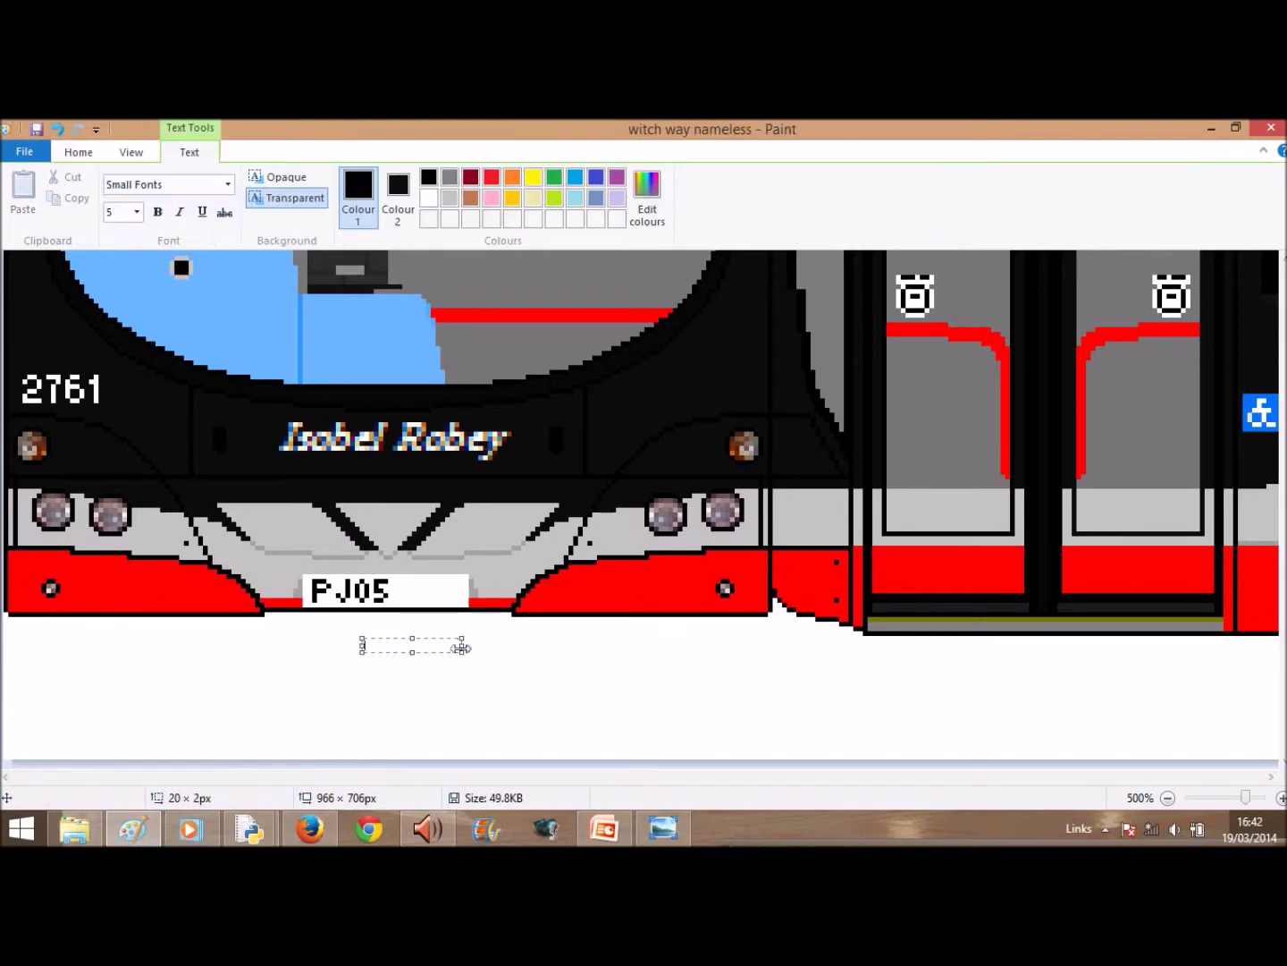
{"action": "type", "text": "ZW"}
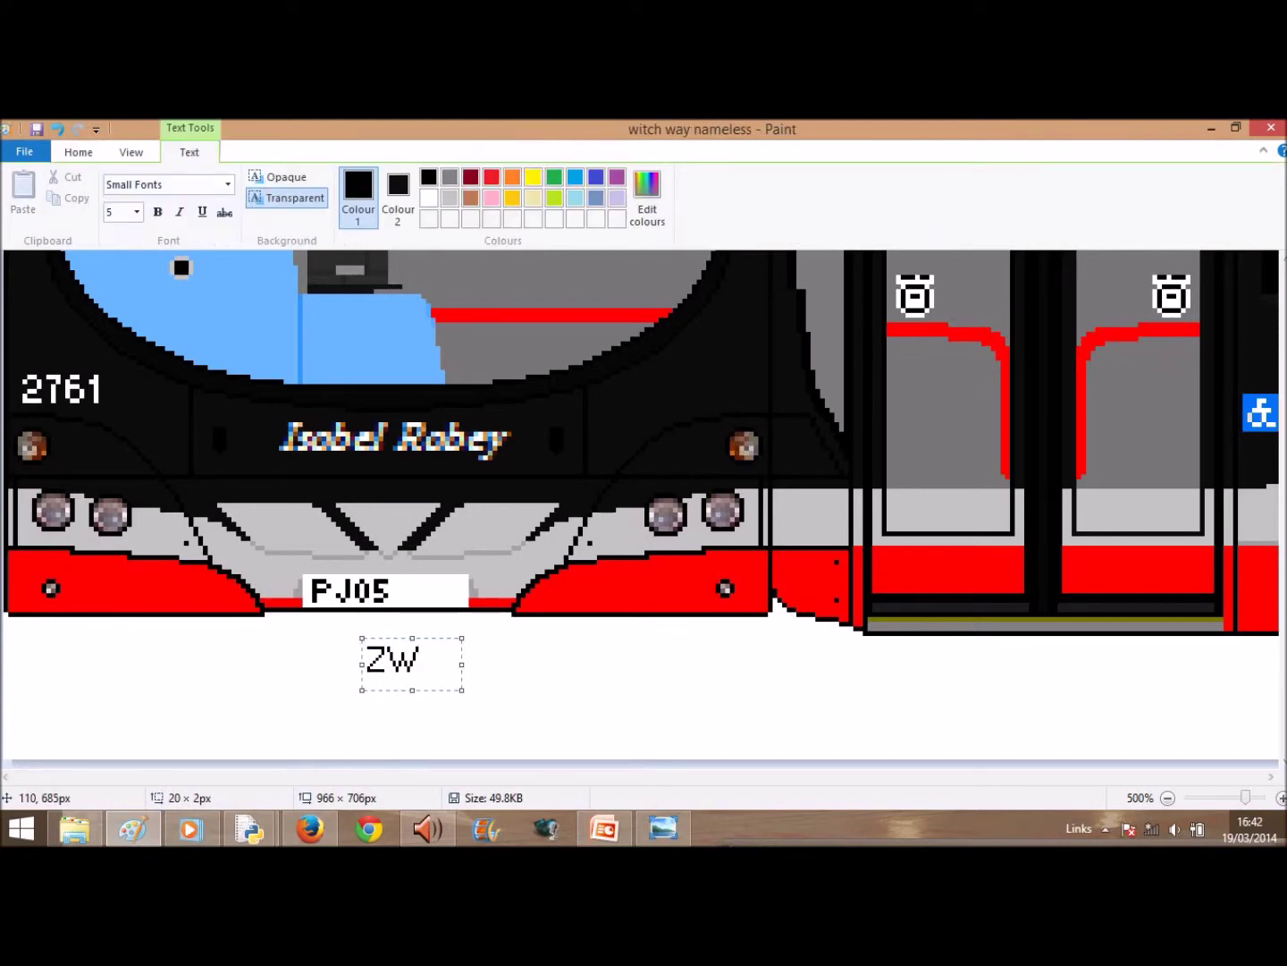
{"action": "type", "text": "H"}
{"action": "left_click", "coordinate": [493, 687]}
- Set the secondary colour to white and move the ZWH lettering onto the front number plate after PJ05
{"action": "left_click", "coordinate": [124, 192]}
{"action": "left_click_drag", "start_coordinate": [368, 650], "coordinate": [438, 673]}
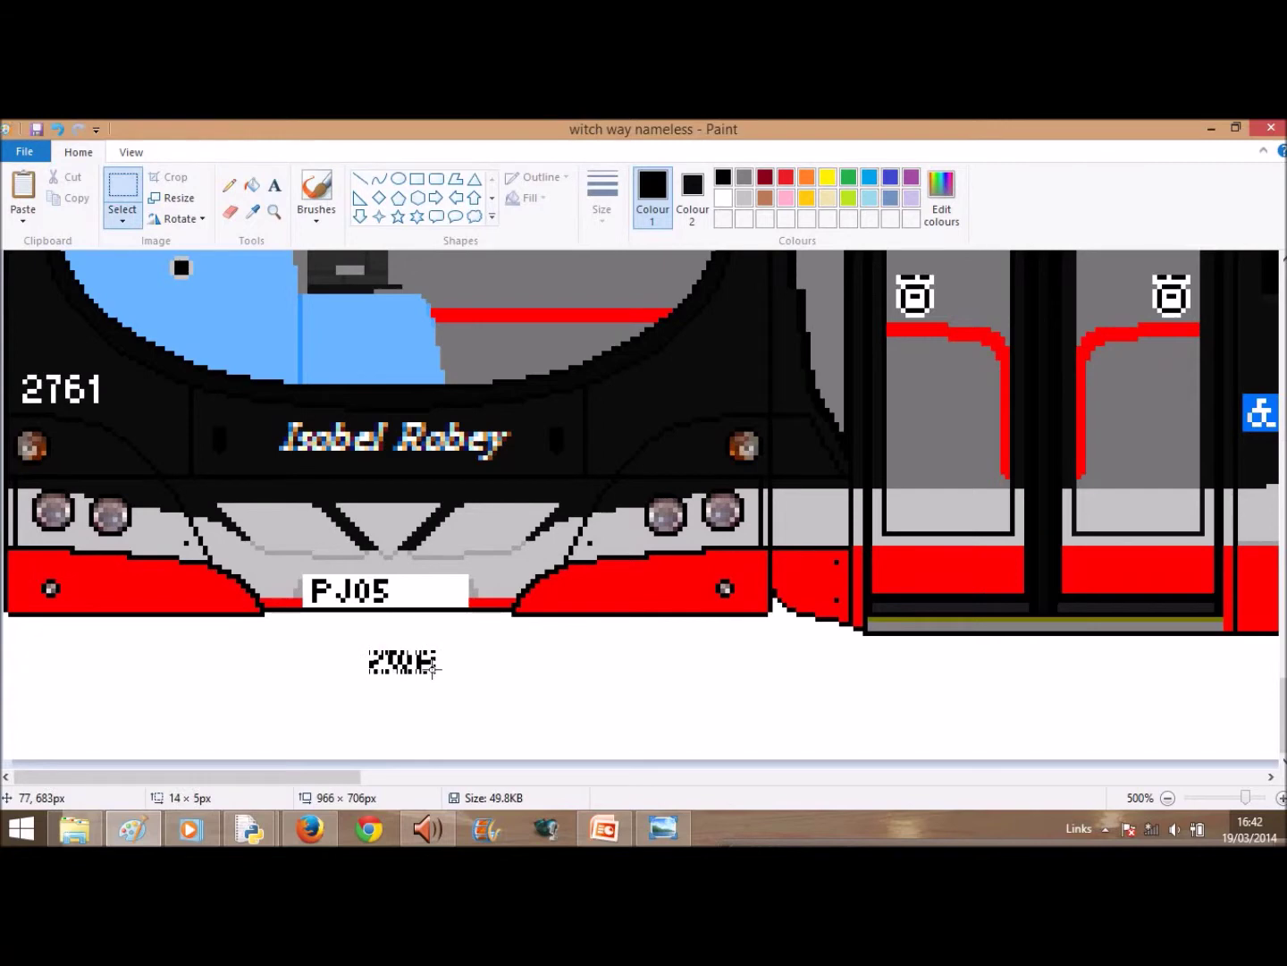
{"action": "left_click", "coordinate": [694, 193]}
{"action": "left_click", "coordinate": [723, 197]}
{"action": "left_click_drag", "start_coordinate": [423, 635], "coordinate": [426, 585]}
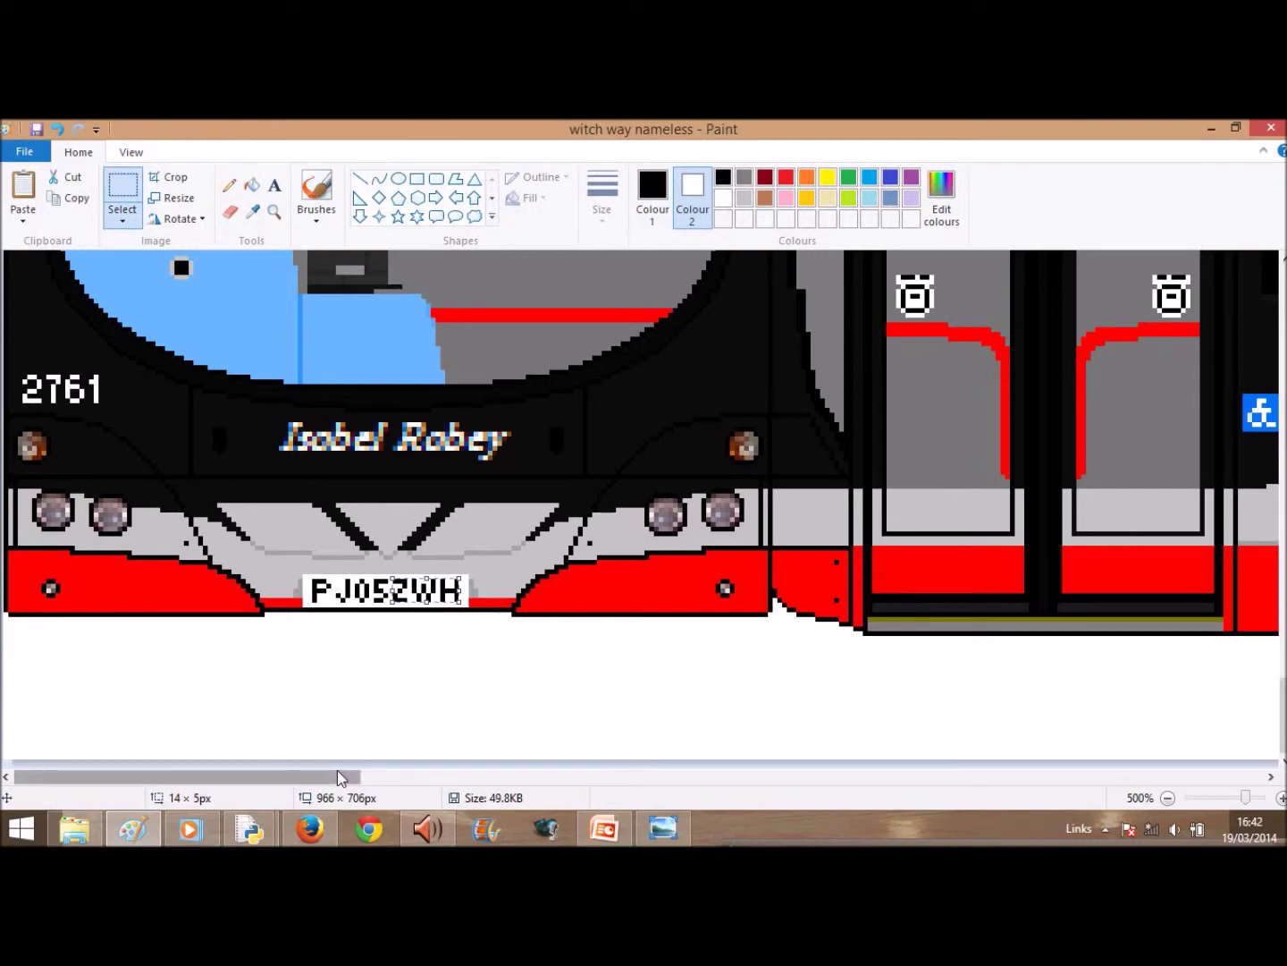
- Paste a copy of the ZWH lettering after PJ05 on the yellow rear number plate
{"action": "left_click", "coordinate": [123, 215]}
{"action": "left_click", "coordinate": [206, 774]}
{"action": "left_click_drag", "start_coordinate": [207, 775], "coordinate": [1091, 774]}
{"action": "scroll", "coordinate": [1147, 587], "scroll_direction": "up", "scroll_amount": 6}
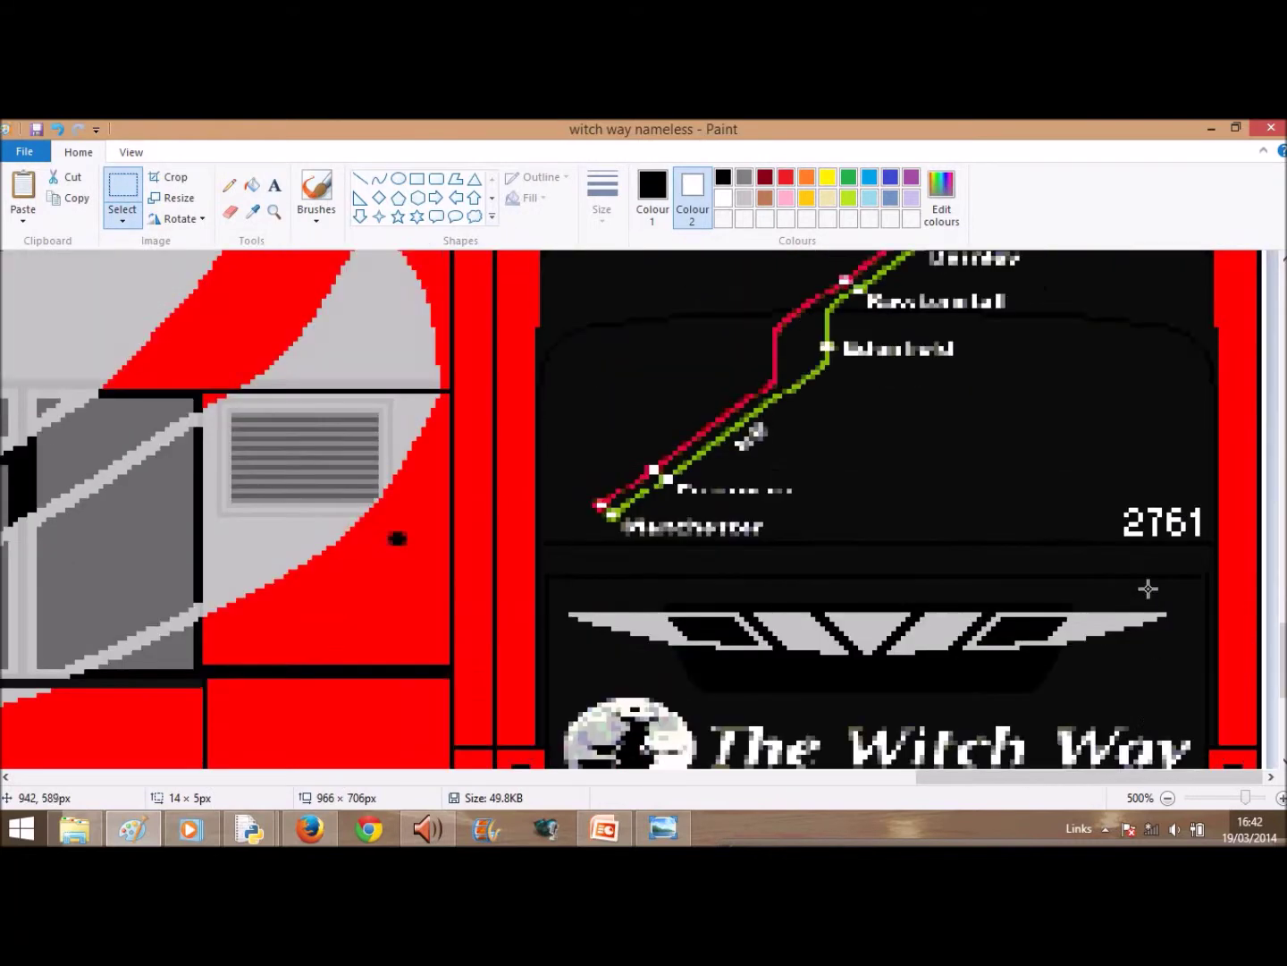
{"action": "scroll", "coordinate": [1112, 555], "scroll_direction": "up", "scroll_amount": 3}
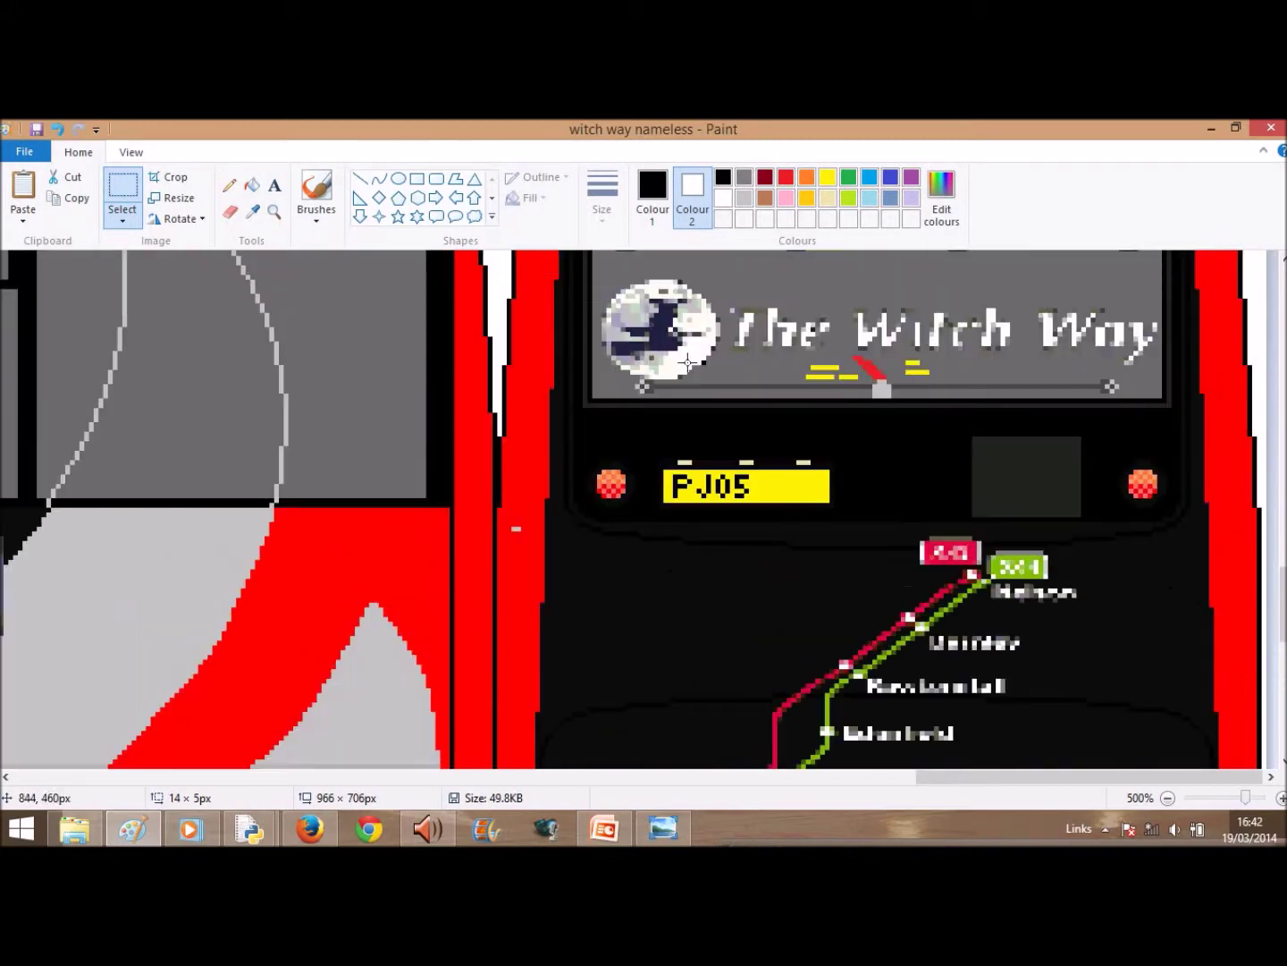
{"action": "left_click", "coordinate": [61, 130]}
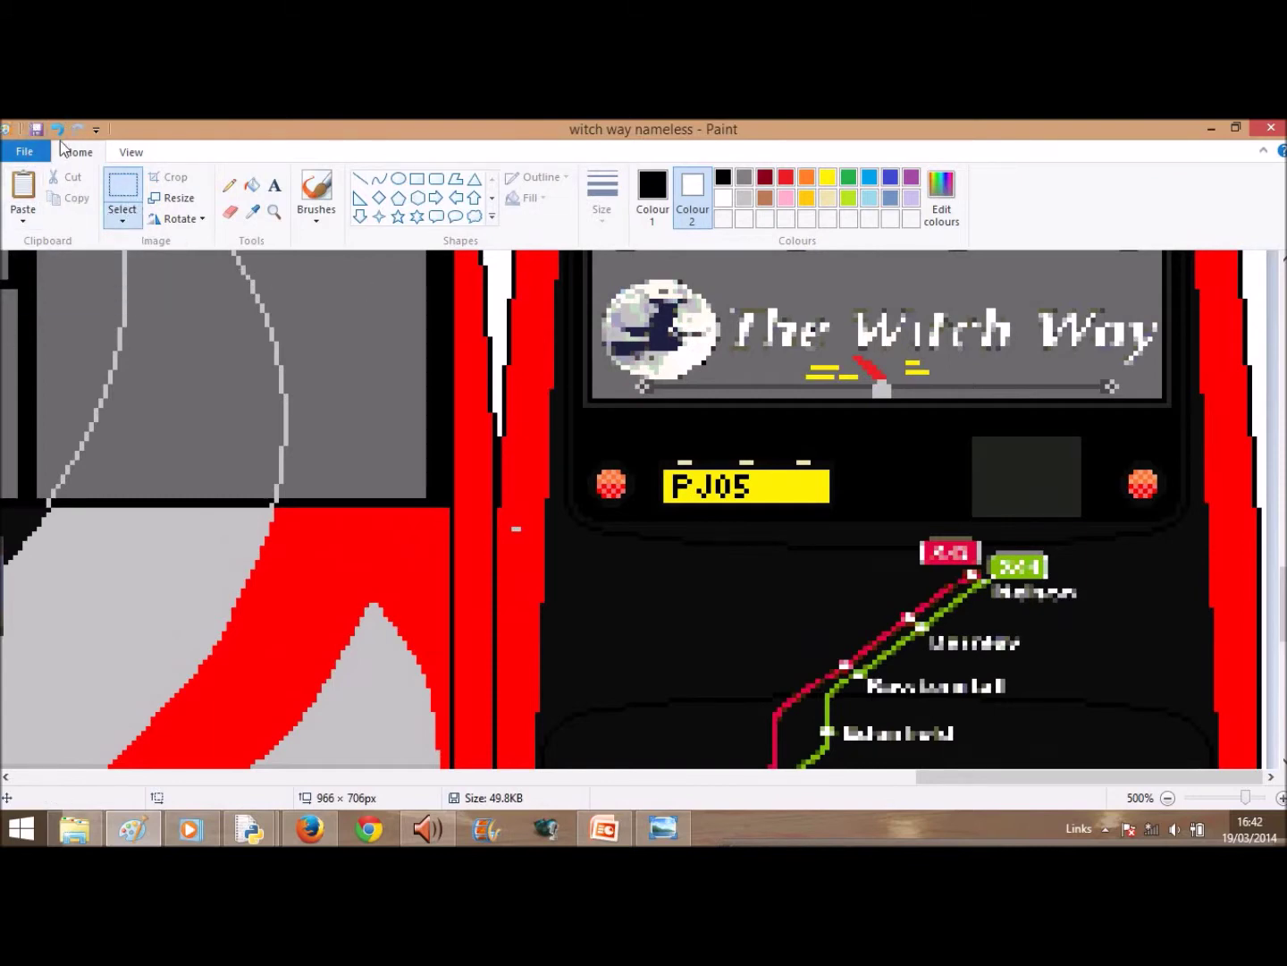
{"action": "left_click", "coordinate": [23, 214]}
{"action": "left_click", "coordinate": [39, 246]}
{"action": "left_click_drag", "start_coordinate": [58, 267], "coordinate": [808, 484]}
- Check the completed front number plate, and view the whole bus drawing at 100%
{"action": "scroll", "coordinate": [994, 748], "scroll_direction": "down", "scroll_amount": 10}
{"action": "scroll", "coordinate": [993, 747], "scroll_direction": "up", "scroll_amount": 2}
{"action": "scroll", "coordinate": [1028, 753], "scroll_direction": "down", "scroll_amount": 5}
{"action": "left_click_drag", "start_coordinate": [1077, 776], "coordinate": [180, 776]}
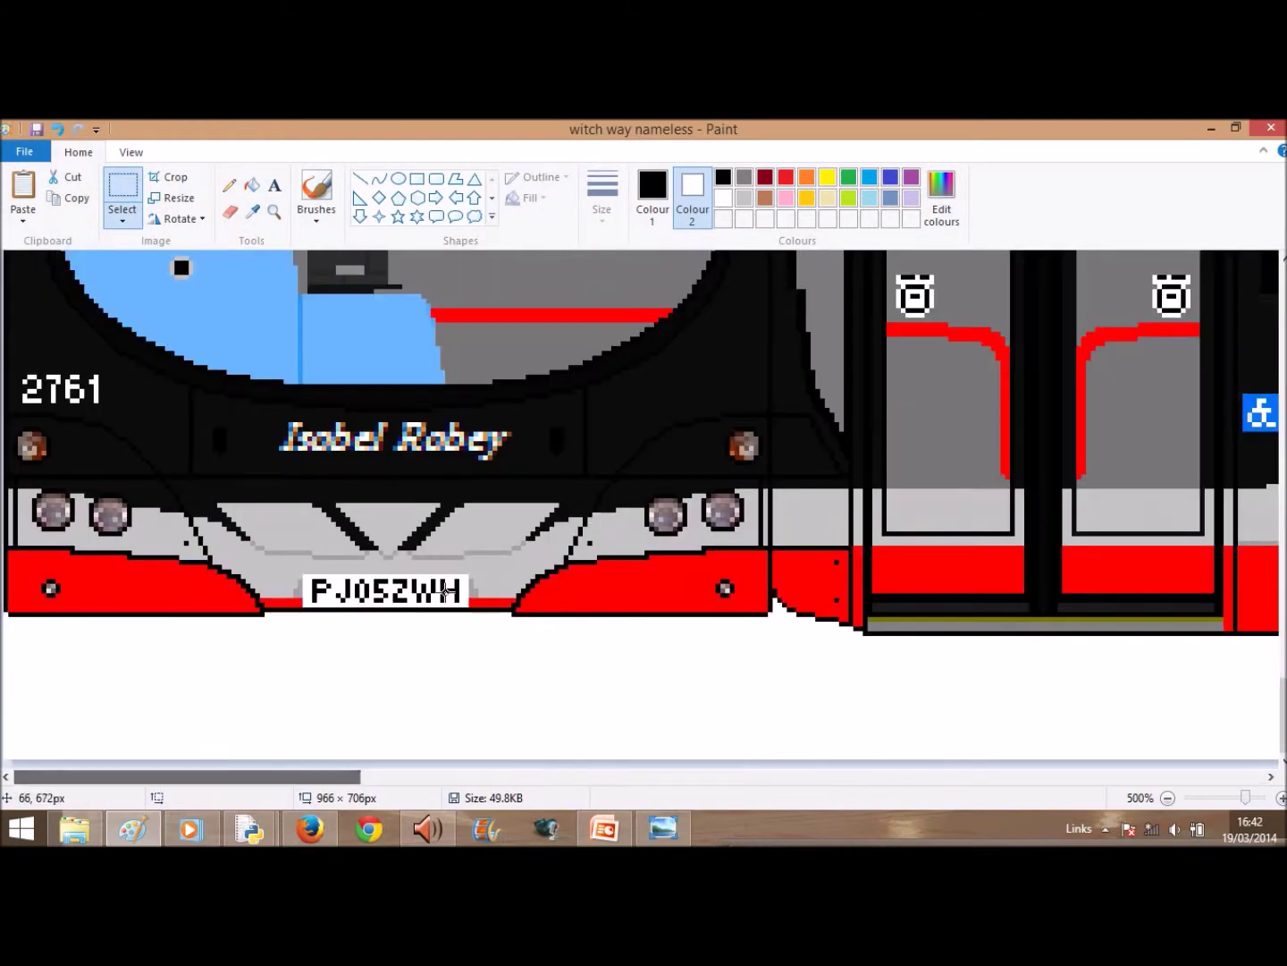
{"action": "left_click", "coordinate": [1167, 798]}
{"action": "left_click", "coordinate": [1167, 798]}
{"action": "left_click", "coordinate": [1168, 797]}
{"action": "left_click", "coordinate": [1168, 798]}
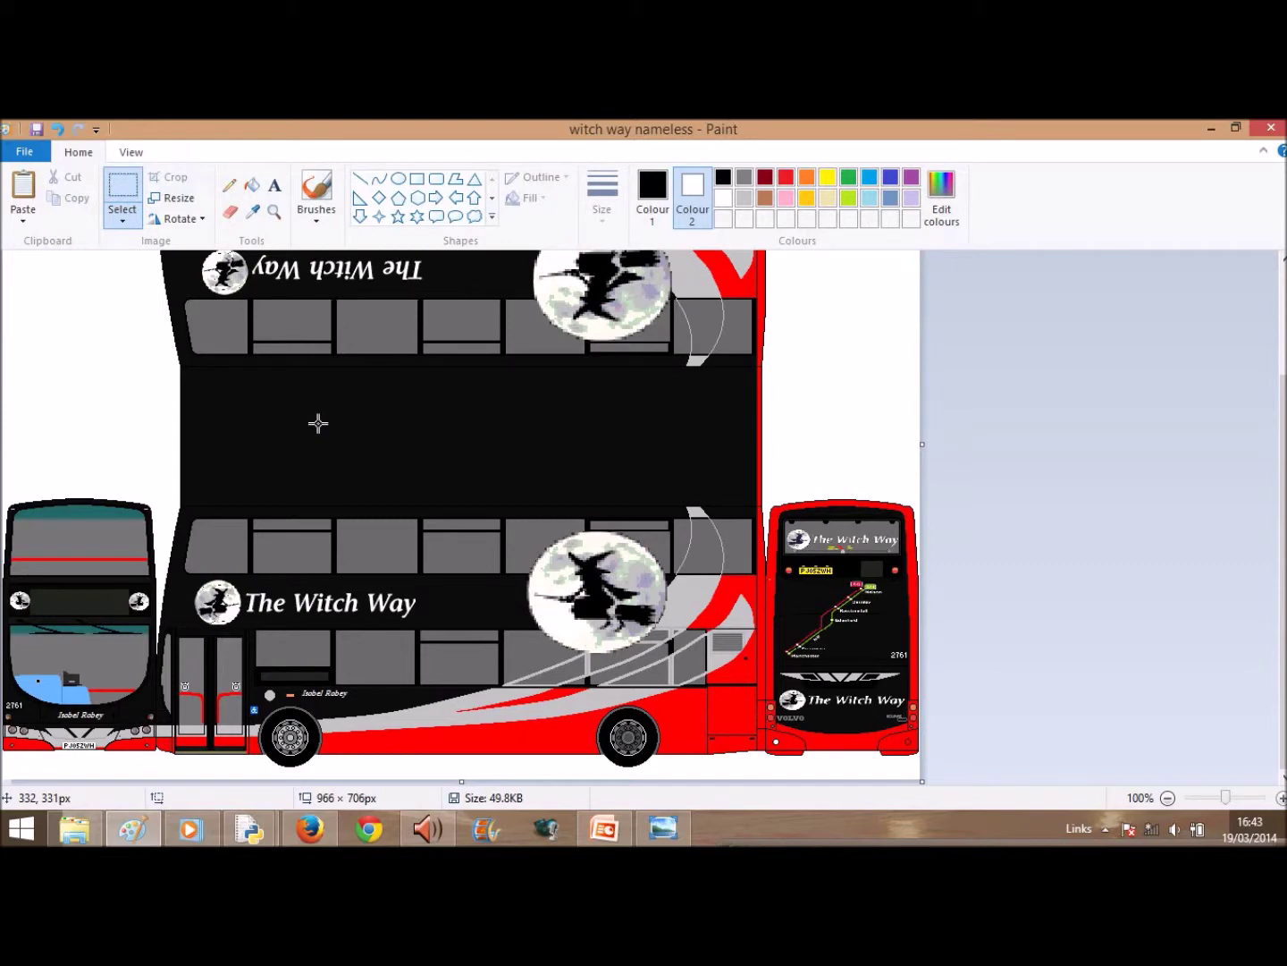
- Add the basic orange as a custom palette colour, make it the primary colour, and set the secondary colour to white
{"action": "left_click", "coordinate": [941, 195]}
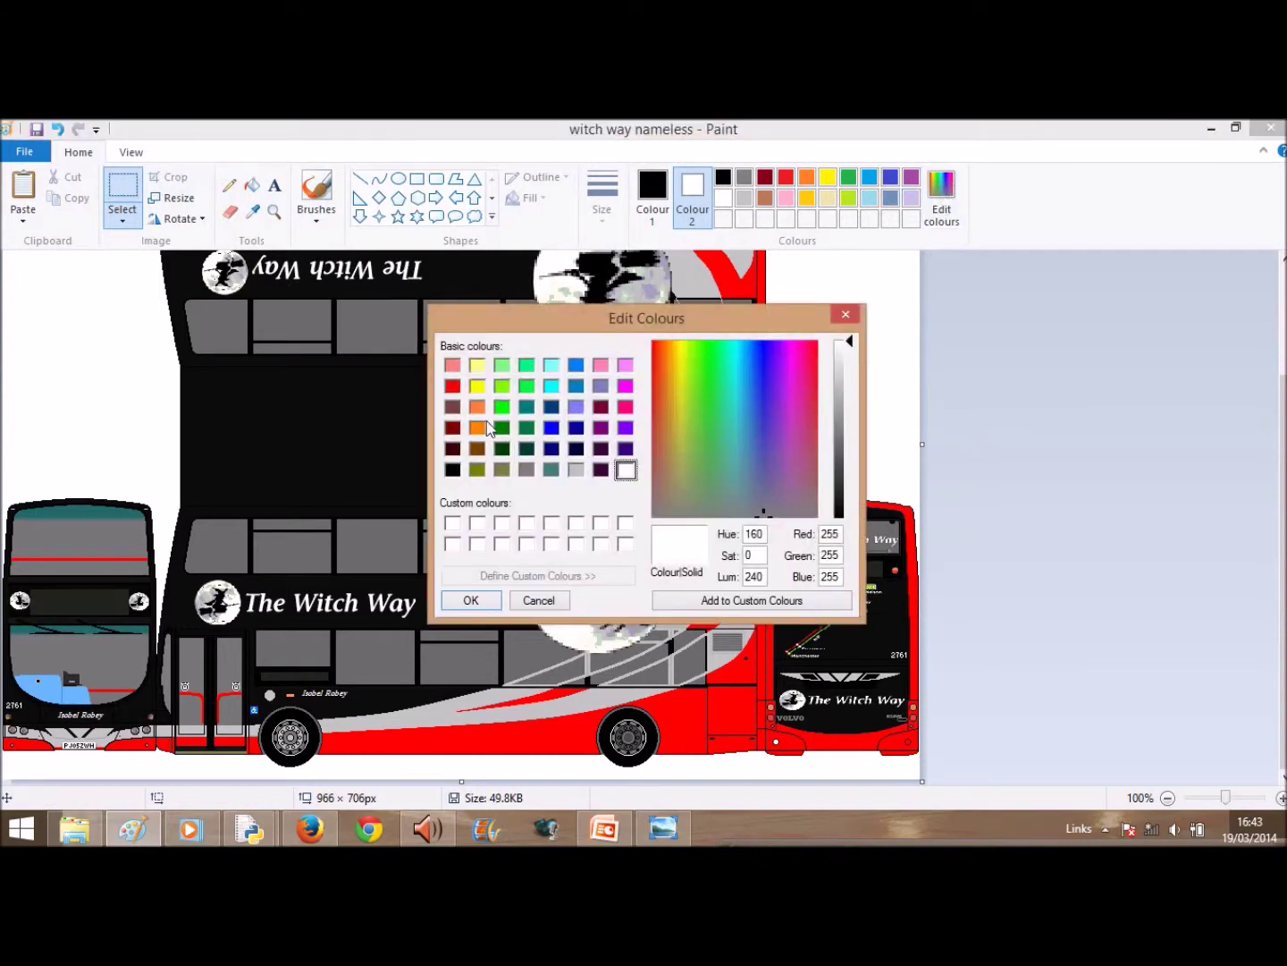
{"action": "left_click", "coordinate": [477, 429]}
{"action": "left_click", "coordinate": [487, 600]}
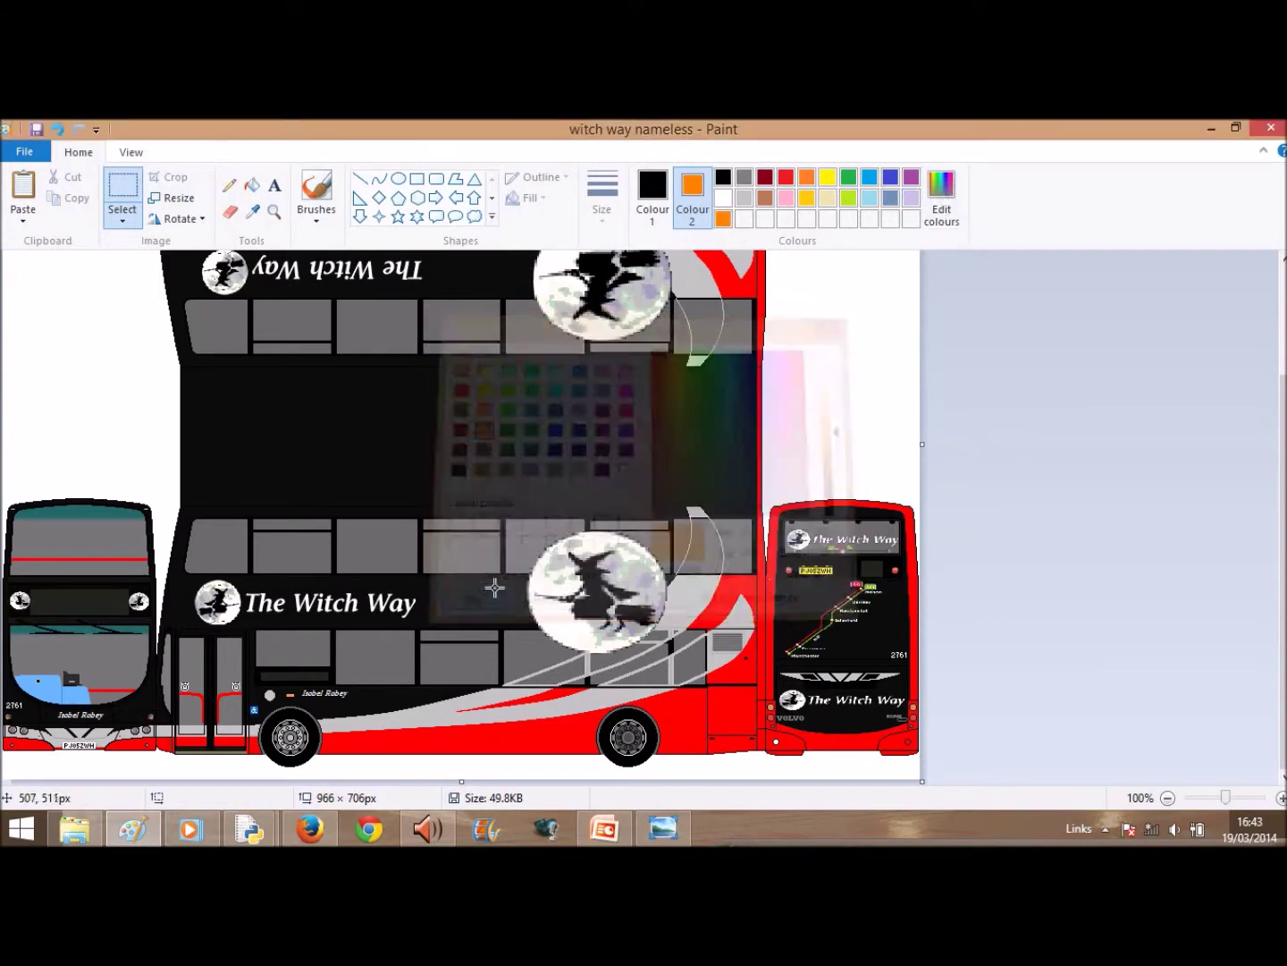
{"action": "left_click", "coordinate": [724, 198]}
{"action": "left_click", "coordinate": [657, 195]}
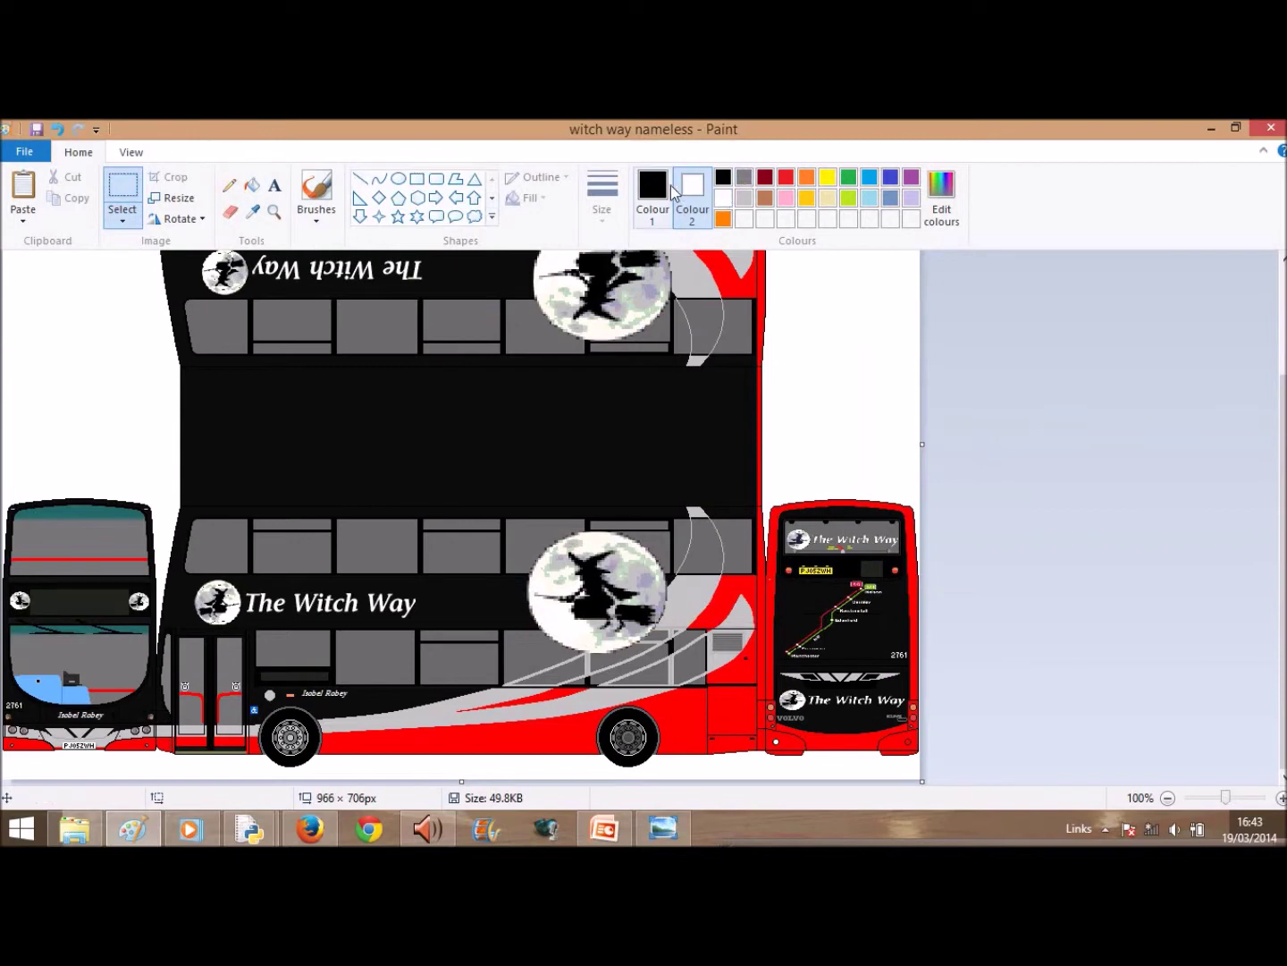
{"action": "left_click", "coordinate": [723, 219]}
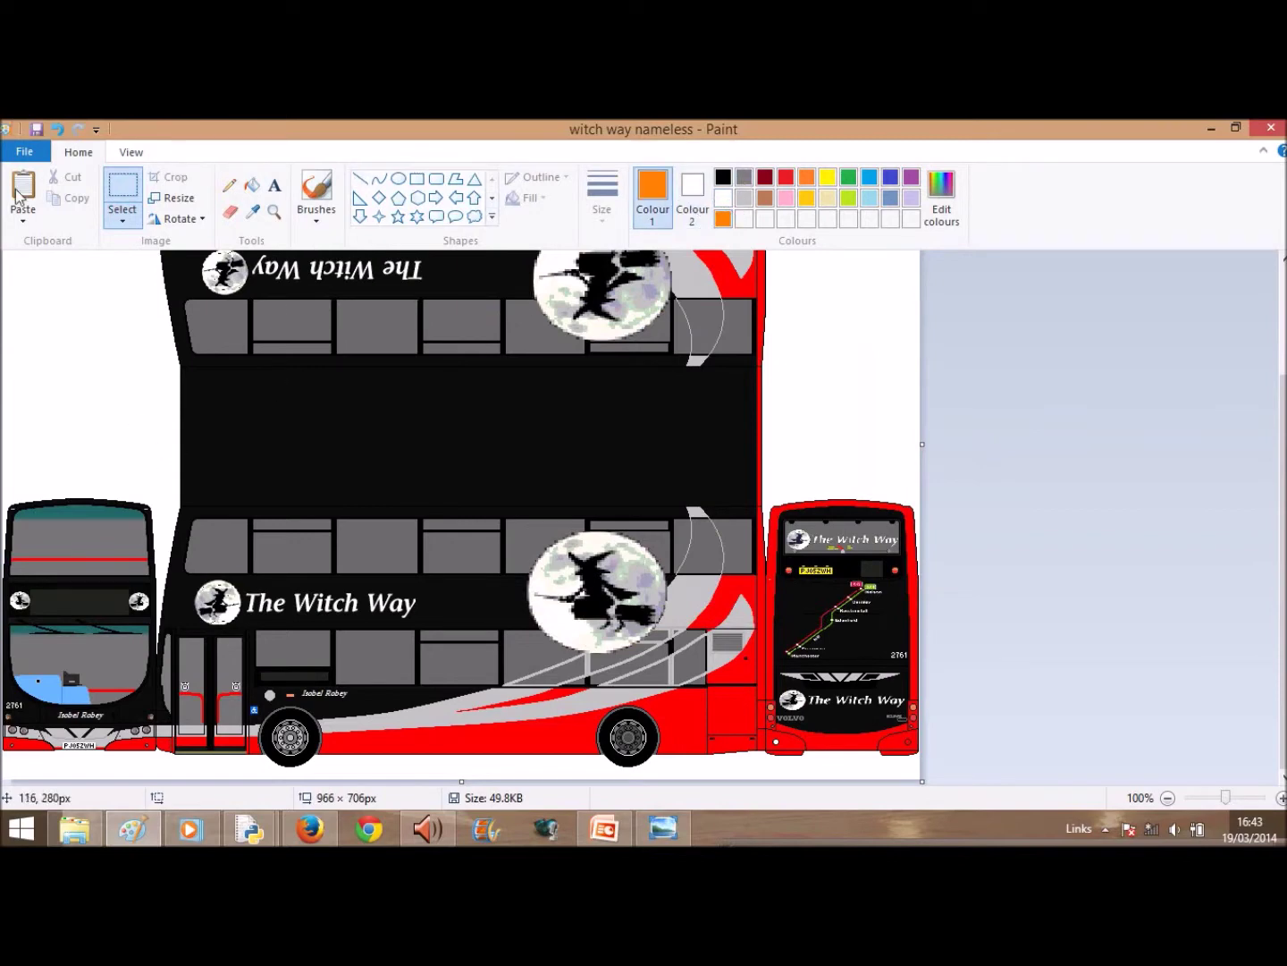
- Start a text box over the front destination display and choose the MS Sans Serif font
{"action": "left_click", "coordinate": [274, 184]}
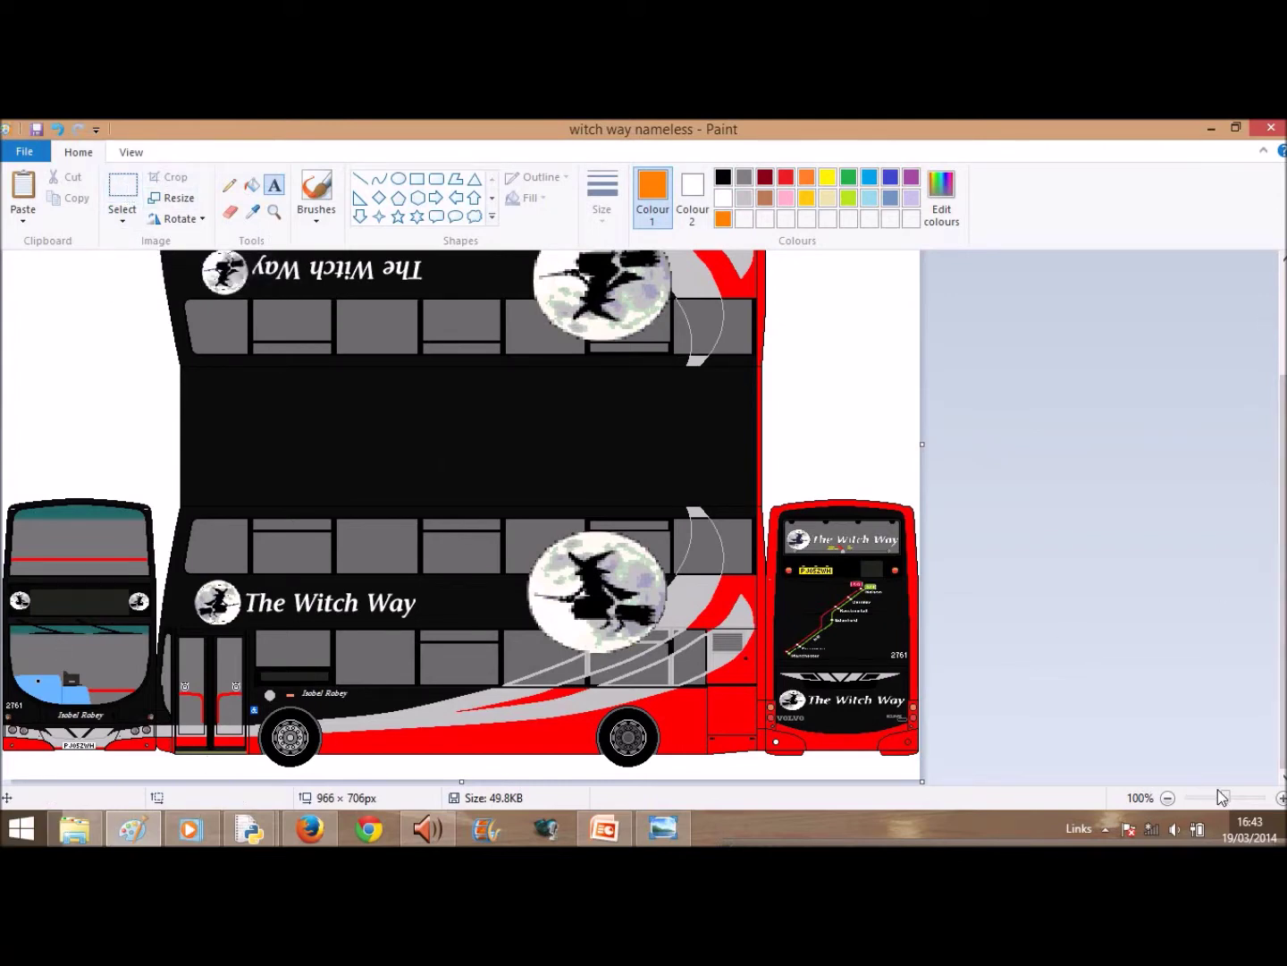
{"action": "scroll", "coordinate": [40, 412], "scroll_direction": "up", "scroll_amount": 5}
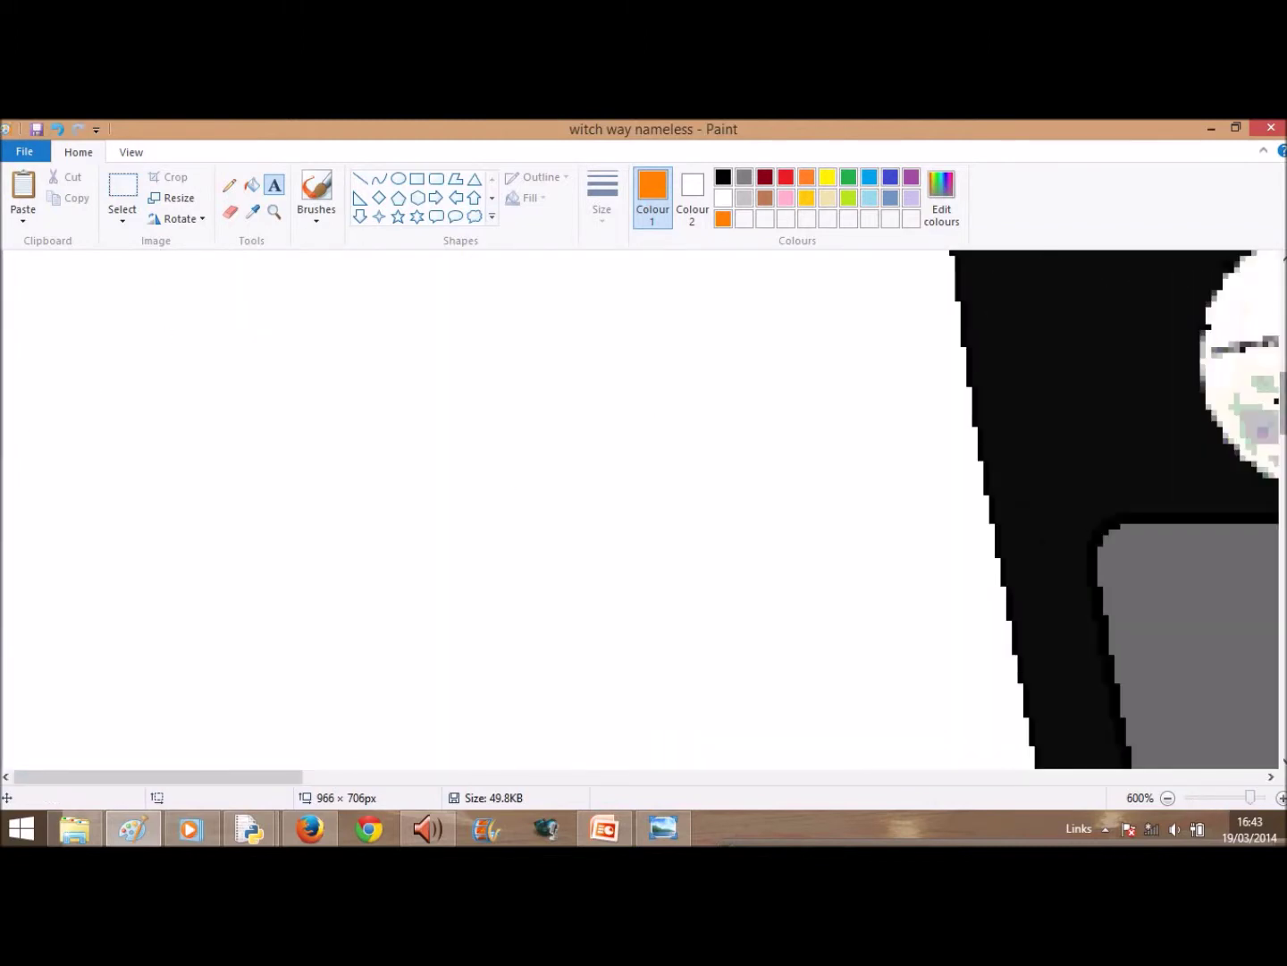
{"action": "scroll", "coordinate": [465, 509], "scroll_direction": "down", "scroll_amount": 10}
{"action": "mouse_move", "coordinate": [32, 274]}
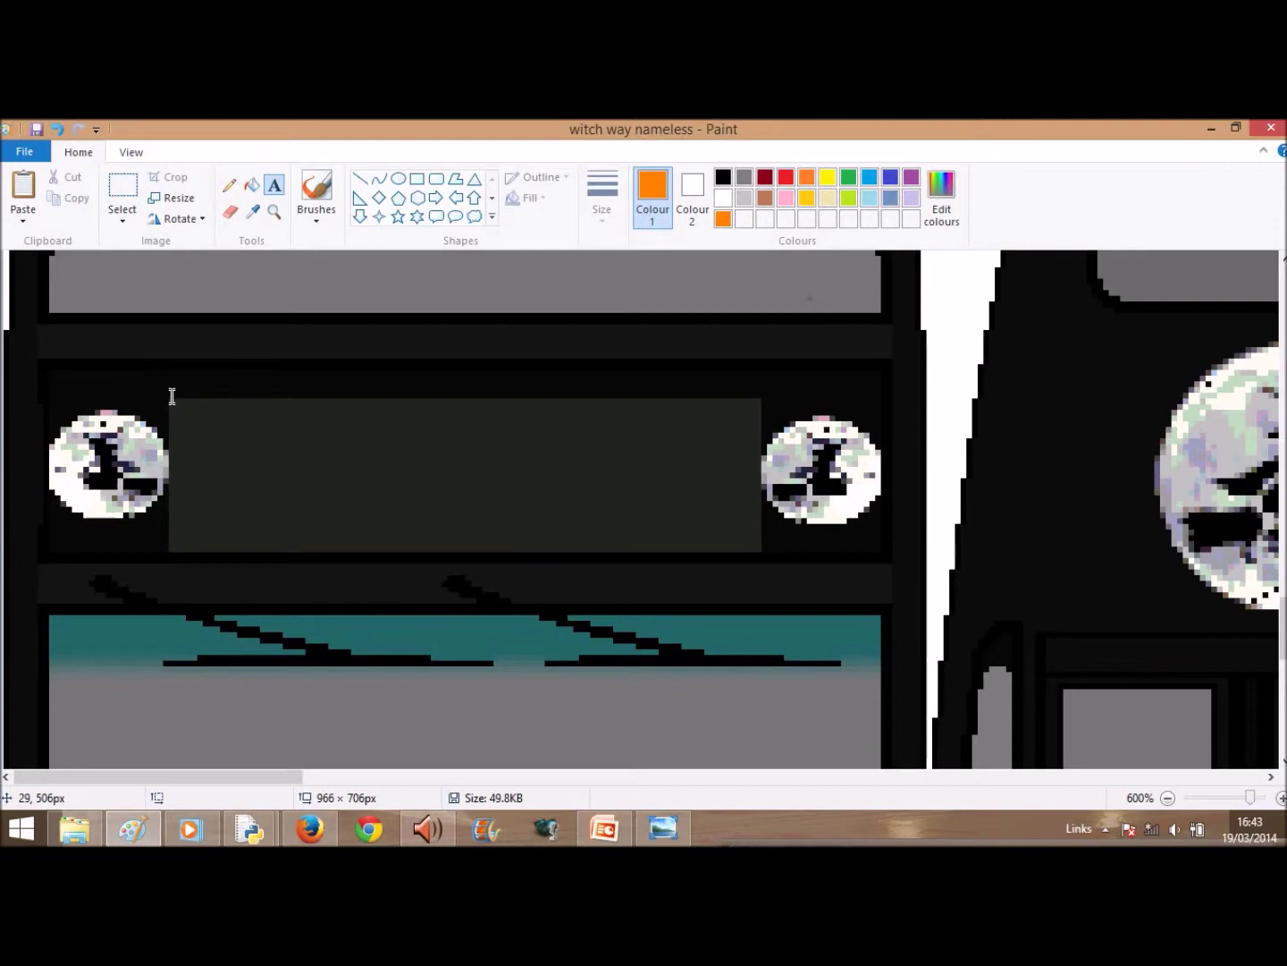
{"action": "left_click_drag", "start_coordinate": [170, 396], "coordinate": [758, 554]}
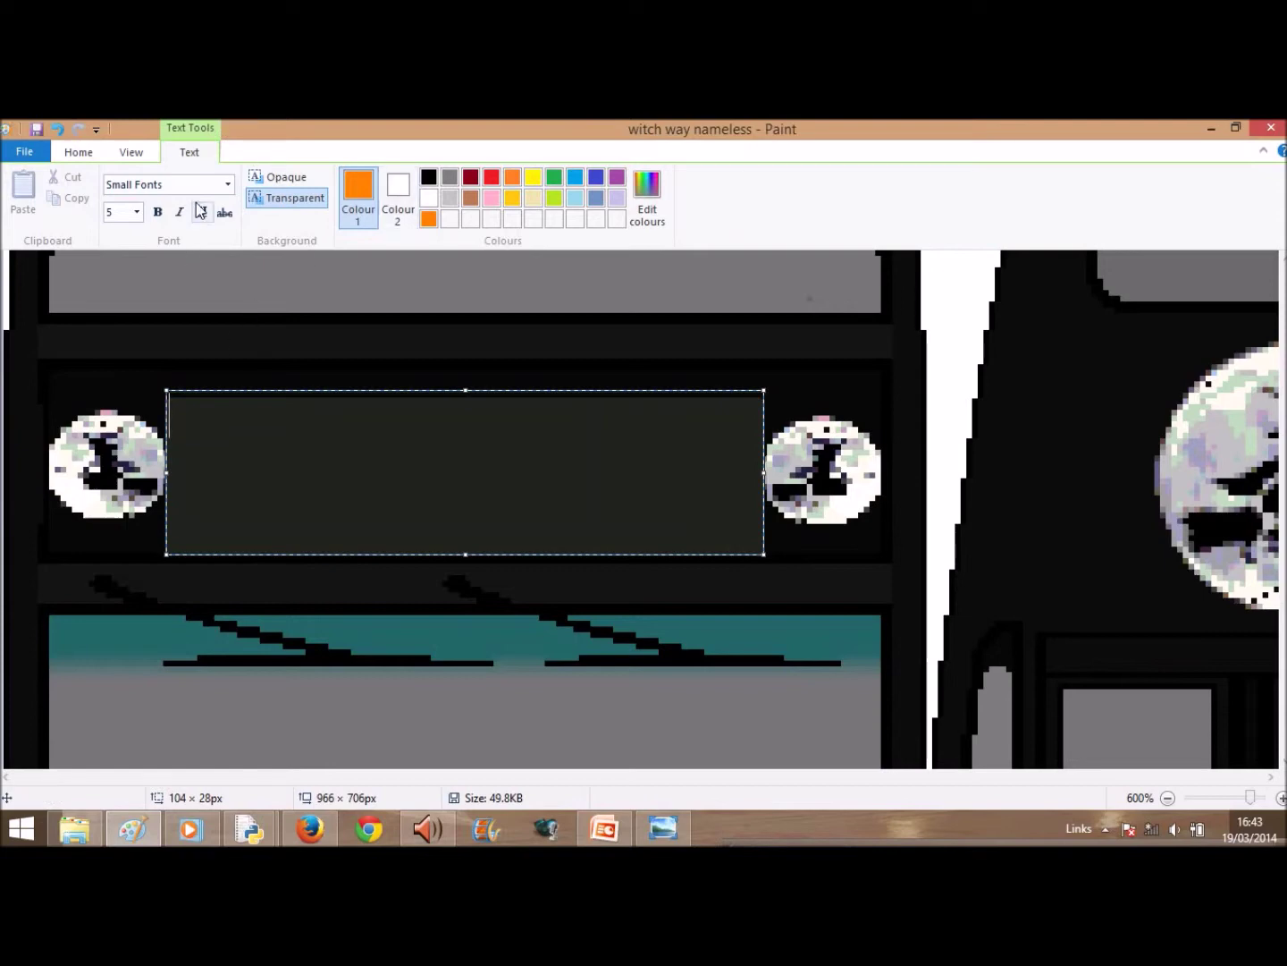
{"action": "left_click", "coordinate": [228, 184]}
{"action": "scroll", "coordinate": [216, 327], "scroll_direction": "up", "scroll_amount": 5}
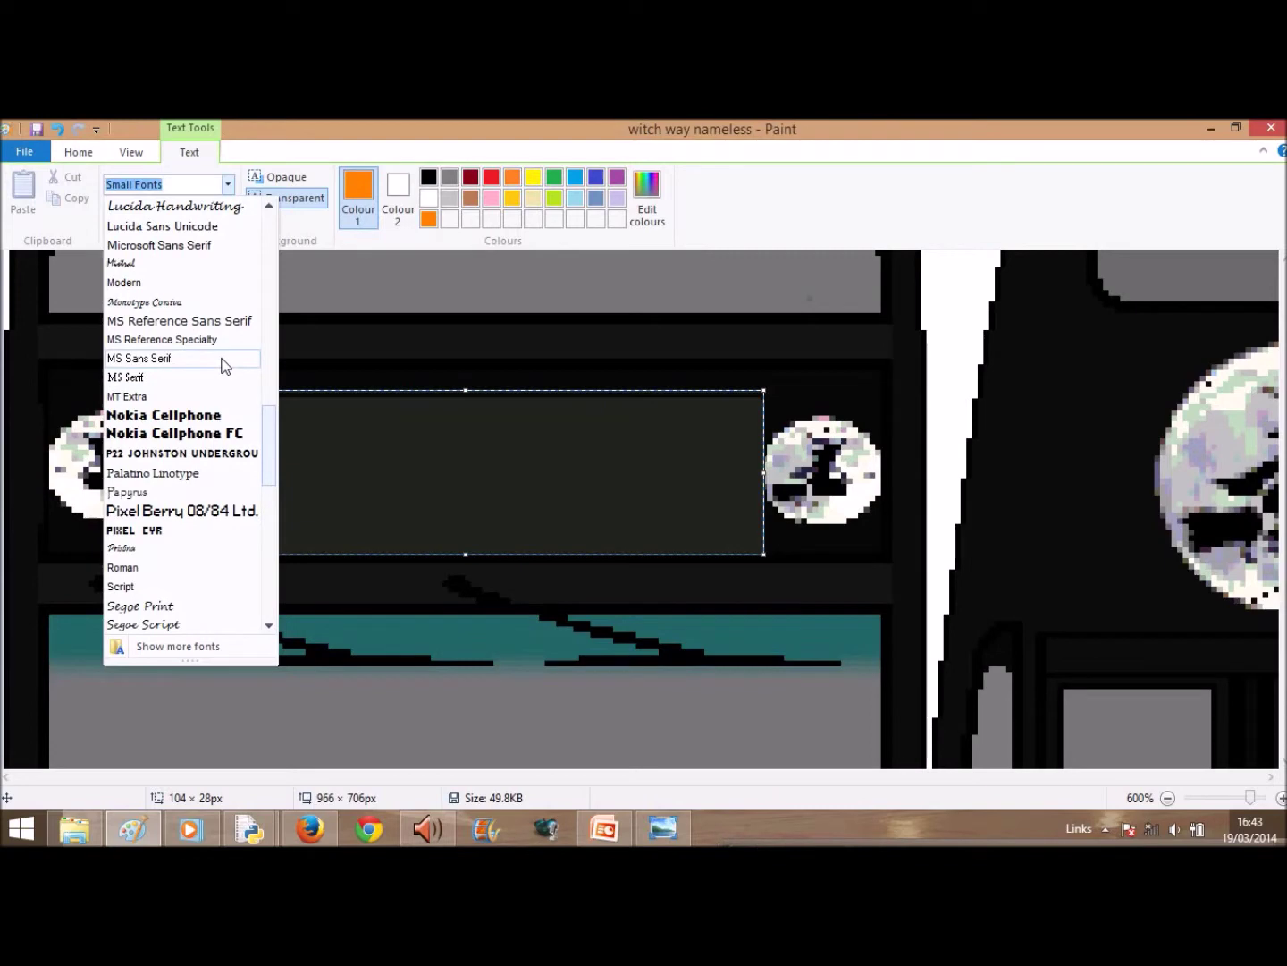
{"action": "left_click", "coordinate": [139, 360]}
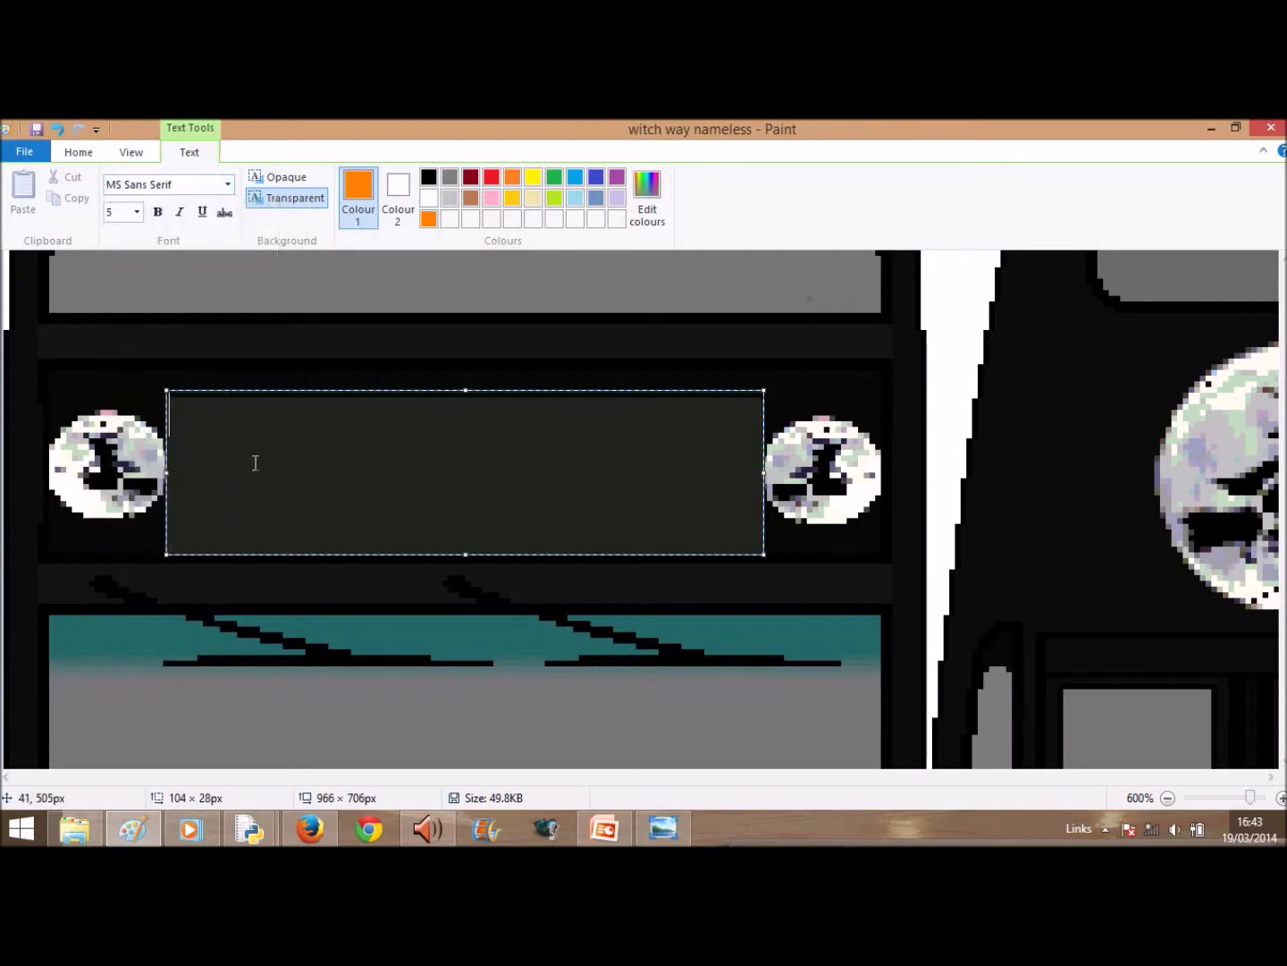
{"action": "left_click", "coordinate": [464, 393]}
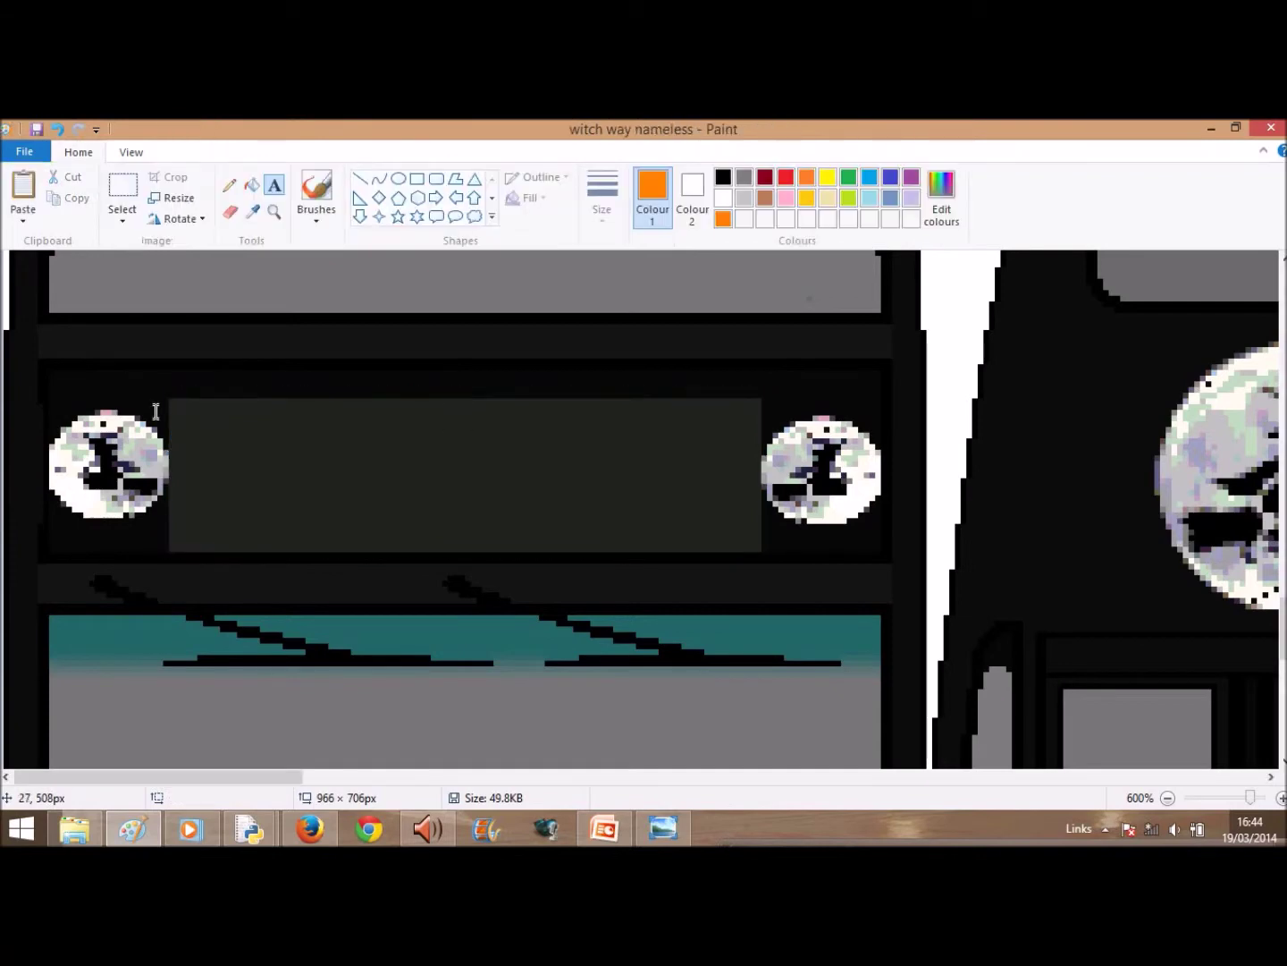
- Create a text box about 104 × 27 px filling the front destination display and set its font size to 10
{"action": "left_click_drag", "start_coordinate": [172, 400], "coordinate": [758, 549]}
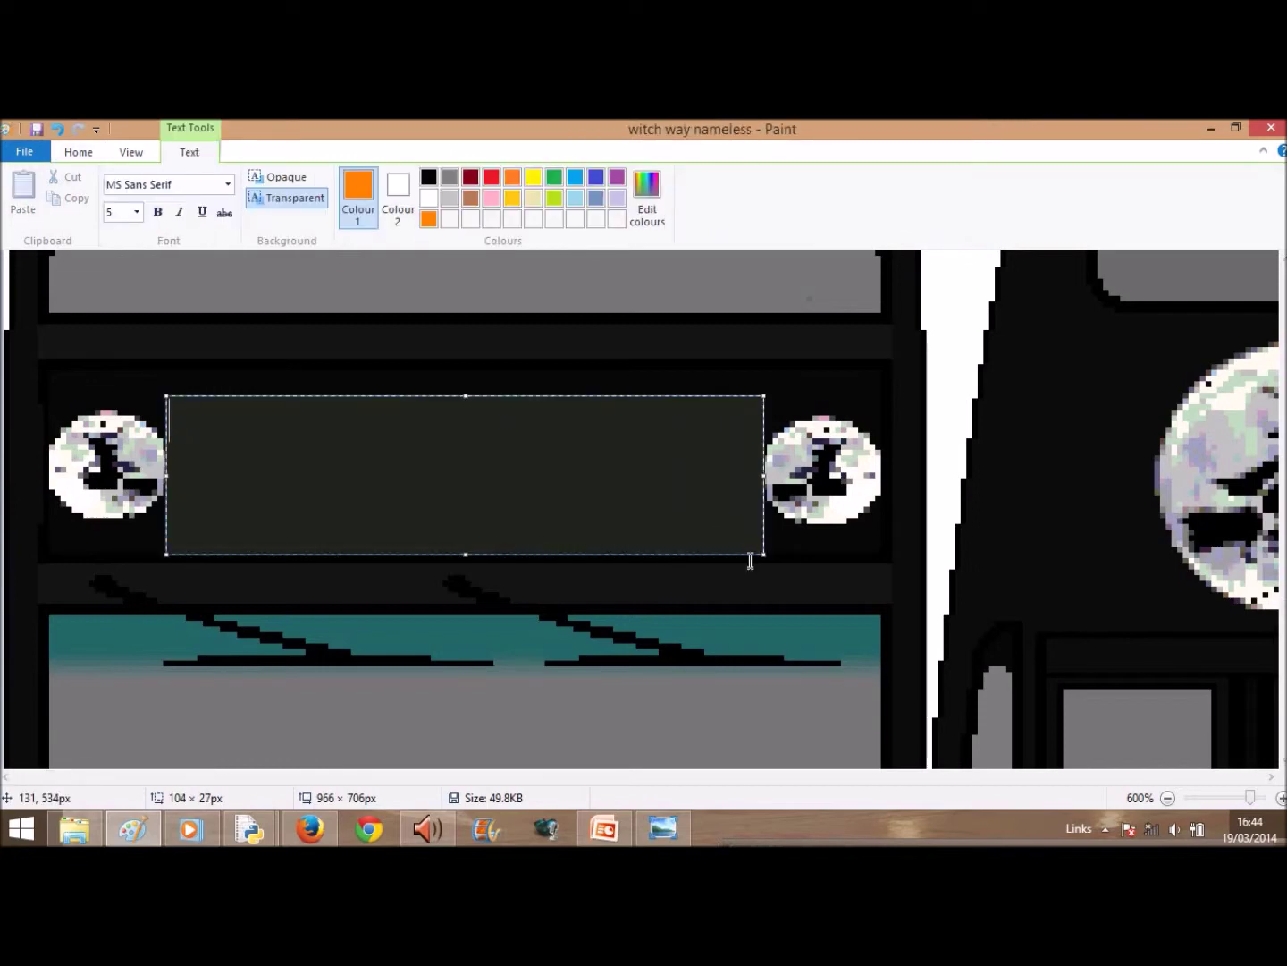
{"action": "left_click", "coordinate": [137, 213]}
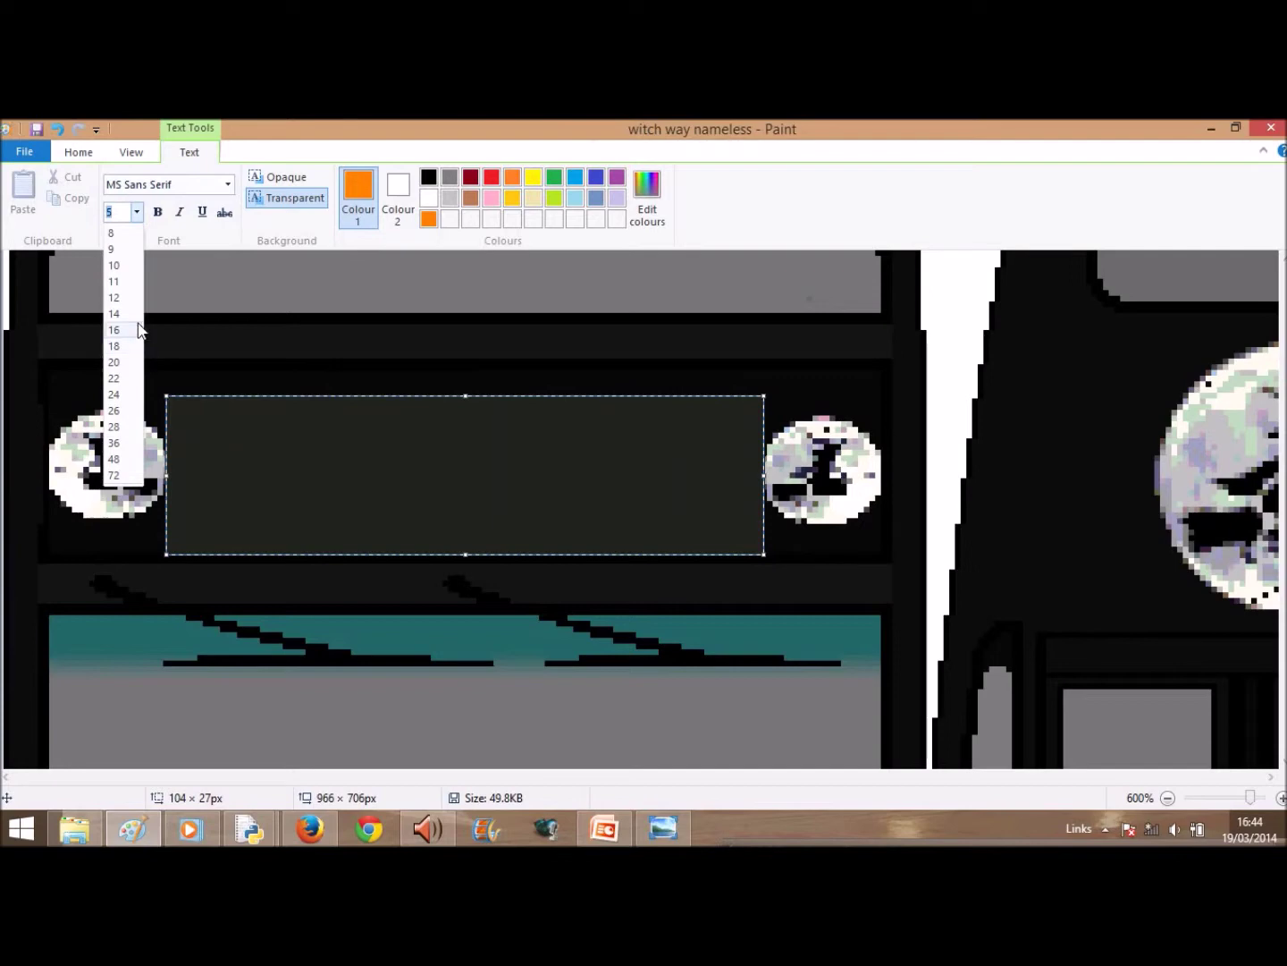
{"action": "left_click", "coordinate": [133, 298]}
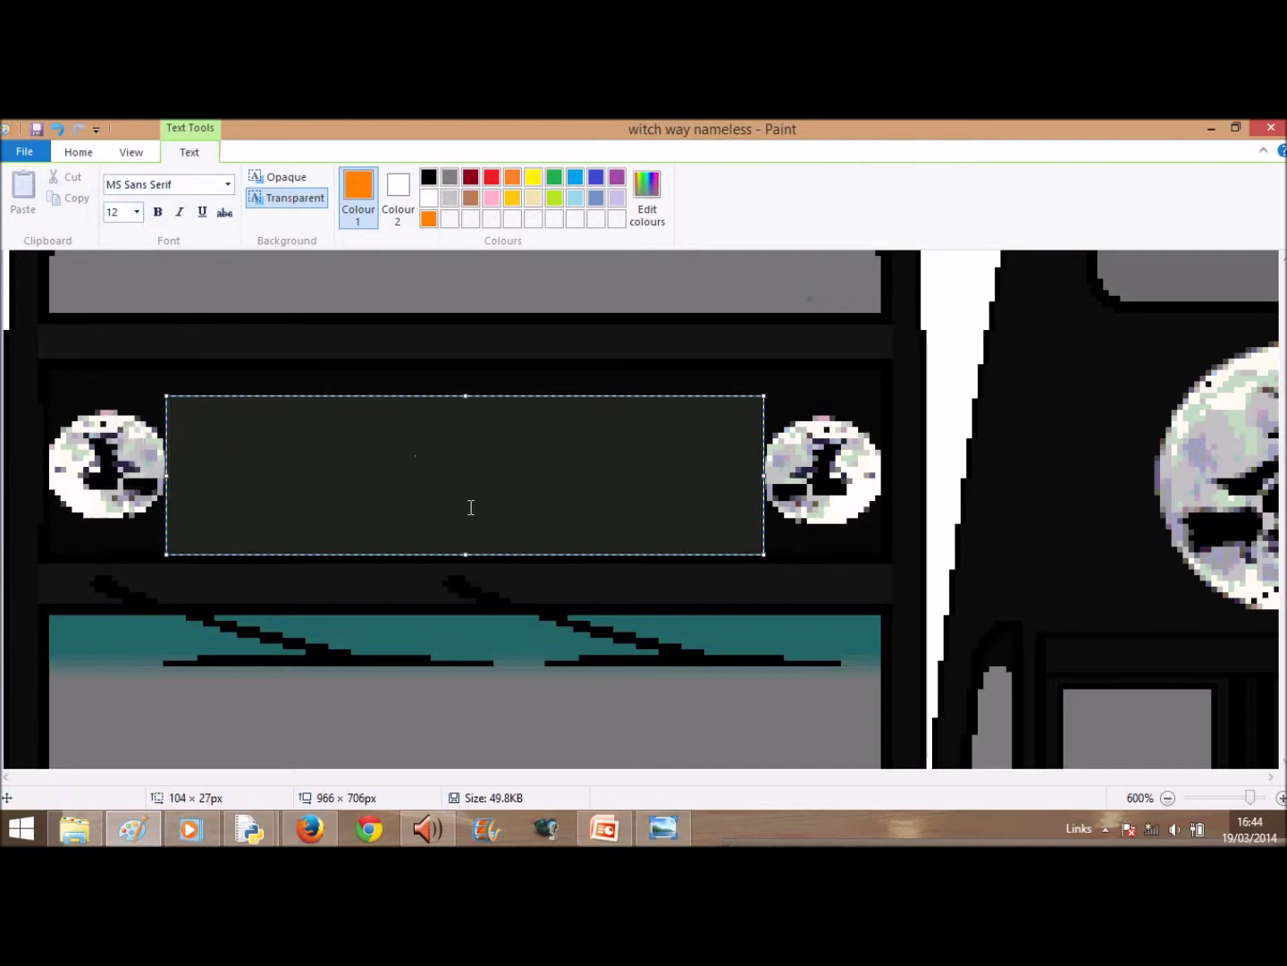
{"action": "left_click", "coordinate": [138, 213]}
{"action": "left_click", "coordinate": [139, 279]}
{"action": "left_click", "coordinate": [136, 212]}
{"action": "left_click", "coordinate": [131, 267]}
- Enter Nelson in orange on the first line of the destination display, indented towards the middle
{"action": "type", "text": "nW"}
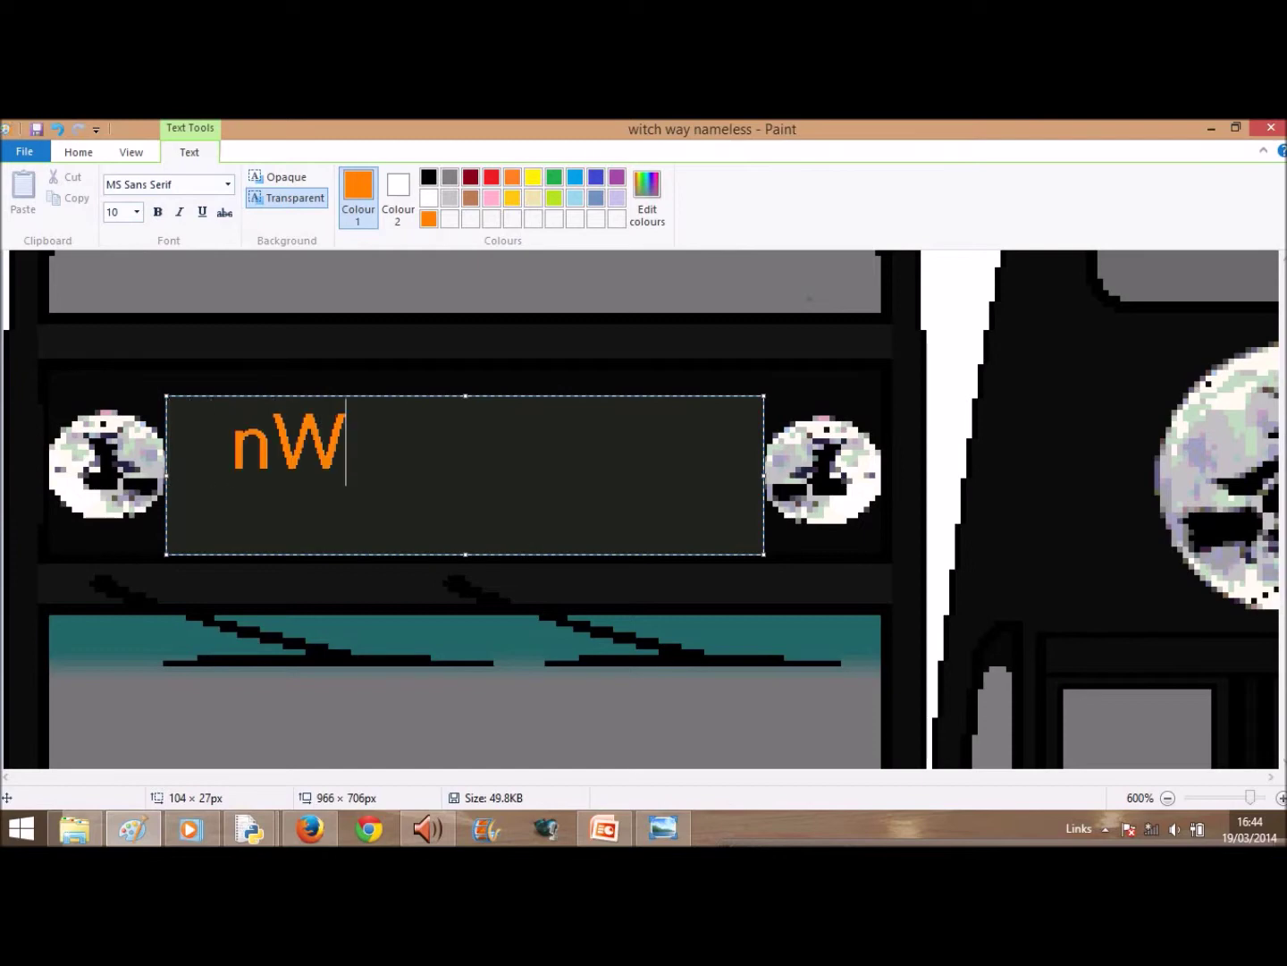
{"action": "key", "text": "BackSpace"}
{"action": "key", "text": "BackSpace"}
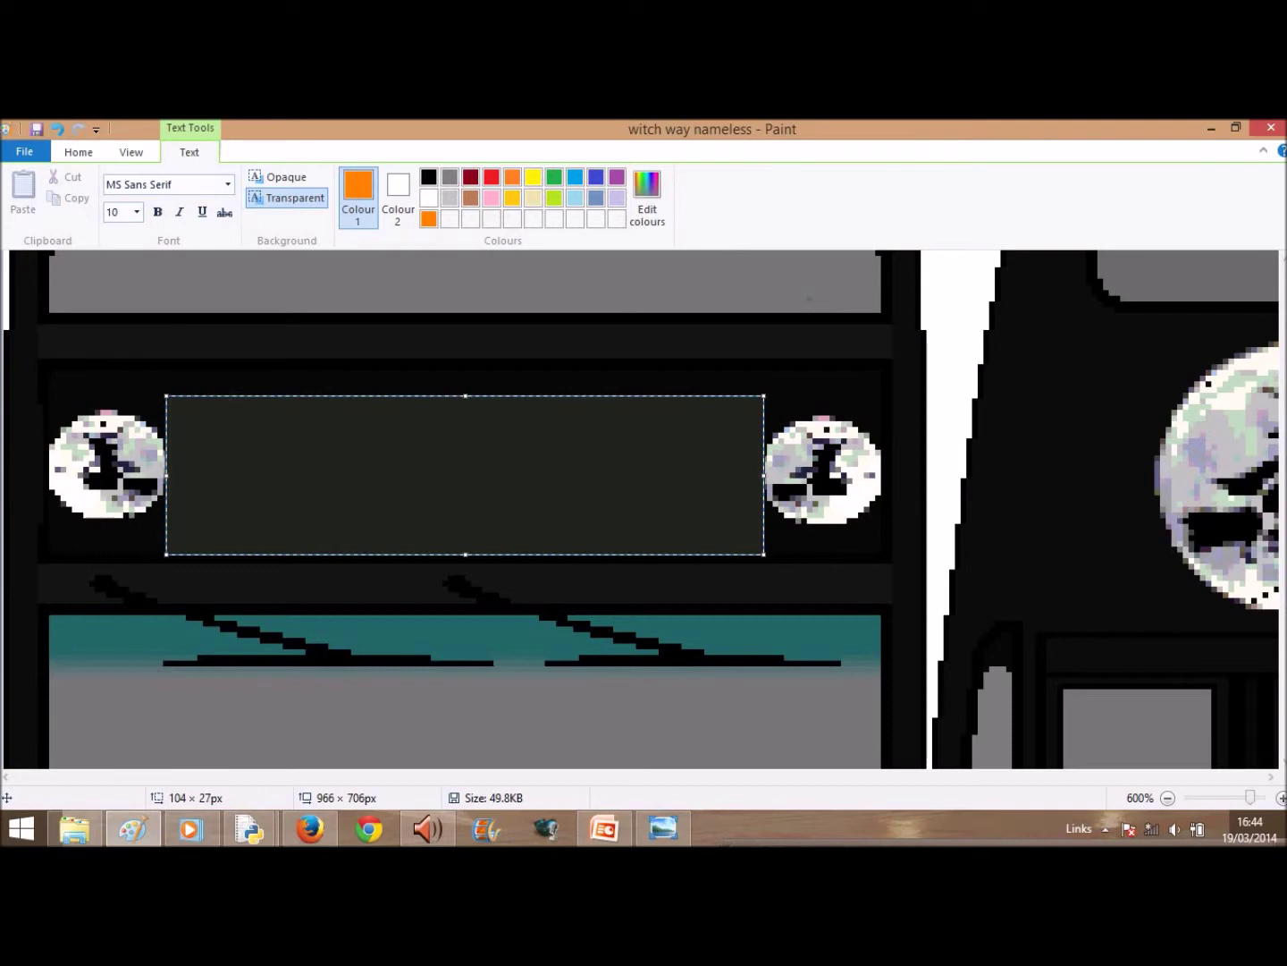
{"action": "type", "text": "Nelsi"}
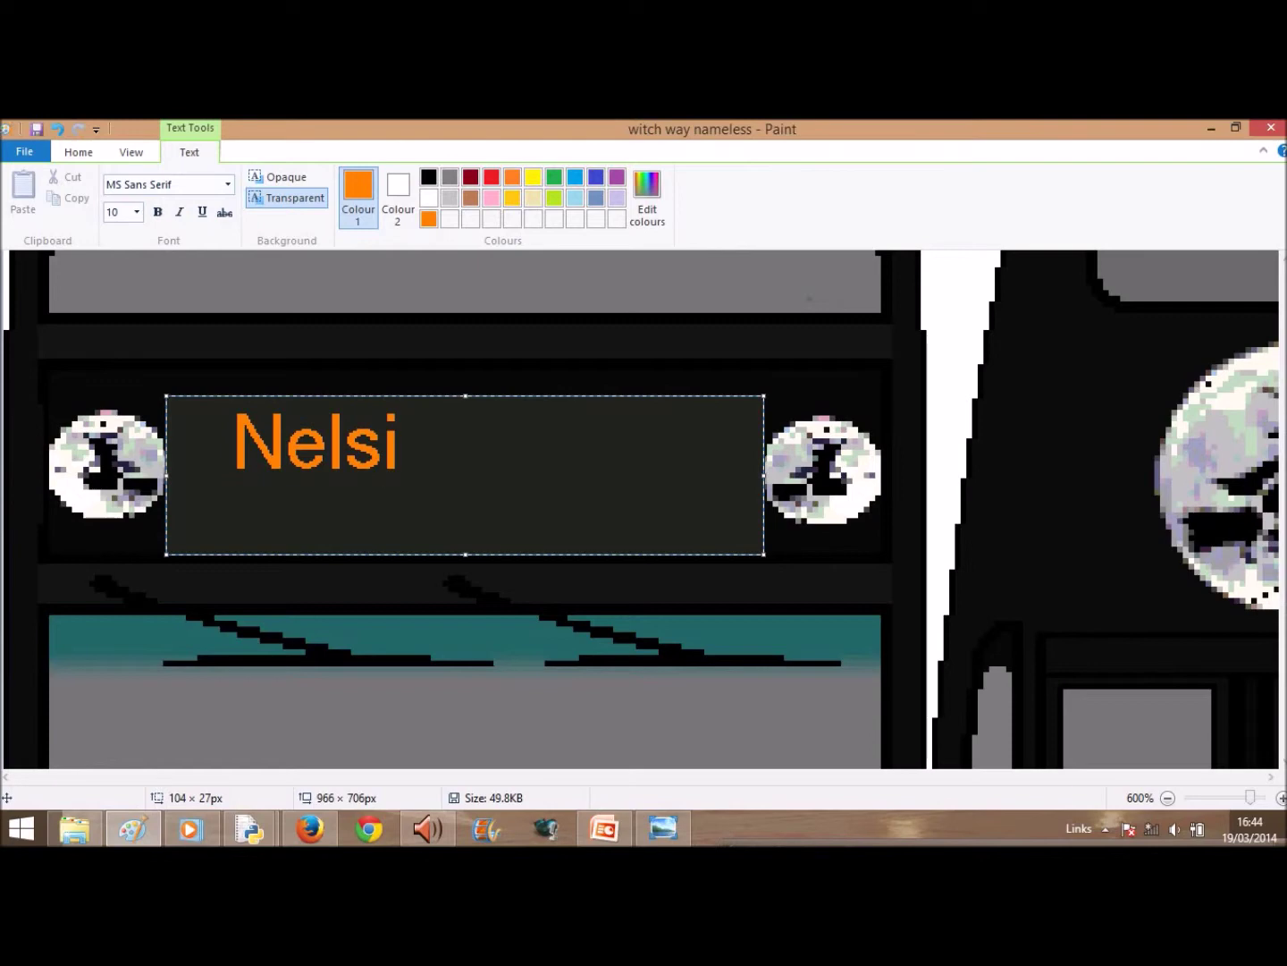
{"action": "key", "text": "BackSpace"}
{"action": "type", "text": "on"}
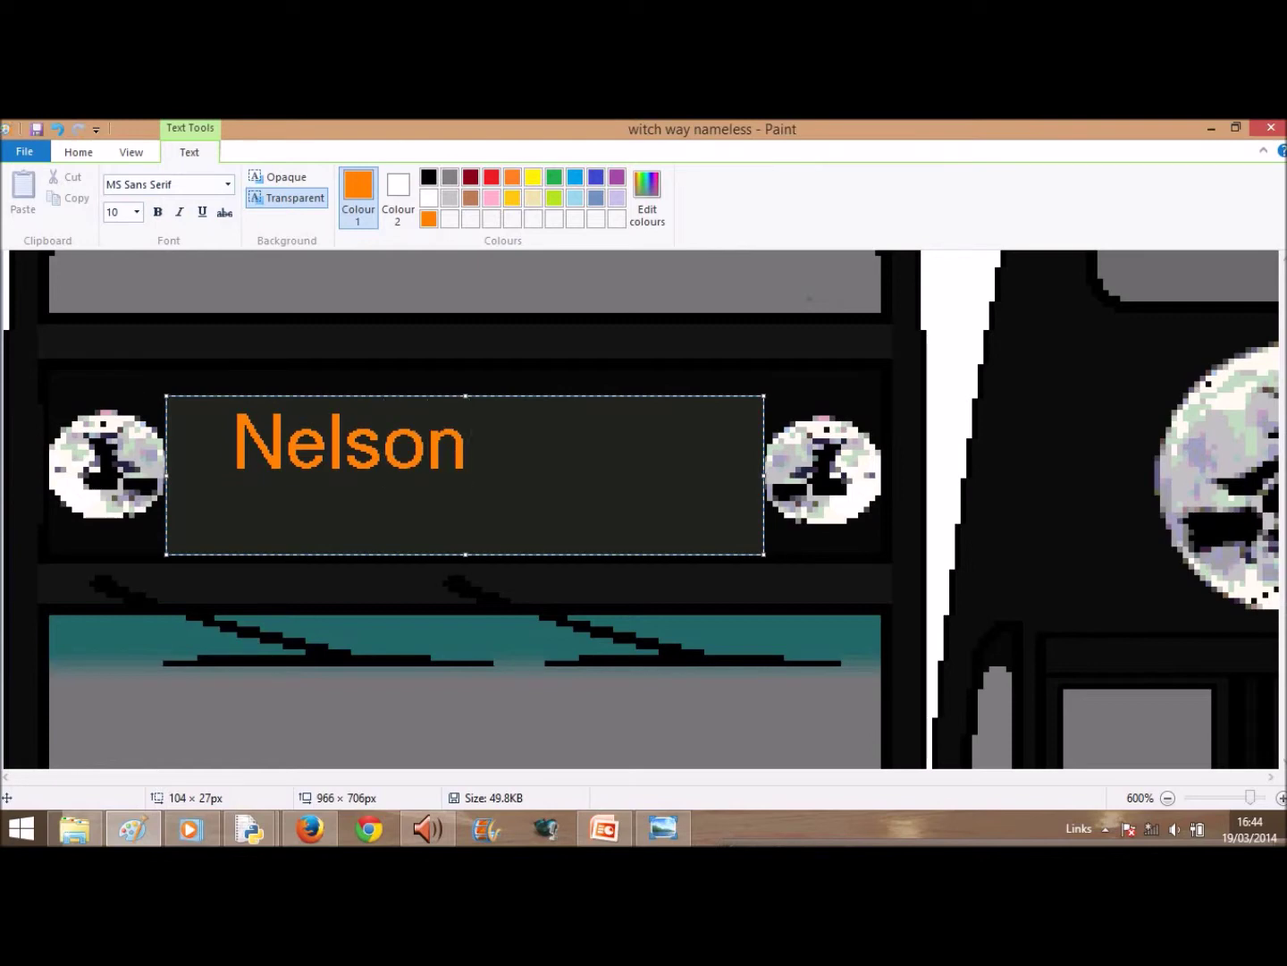
{"action": "left_click", "coordinate": [234, 452]}
{"action": "left_click", "coordinate": [543, 494]}
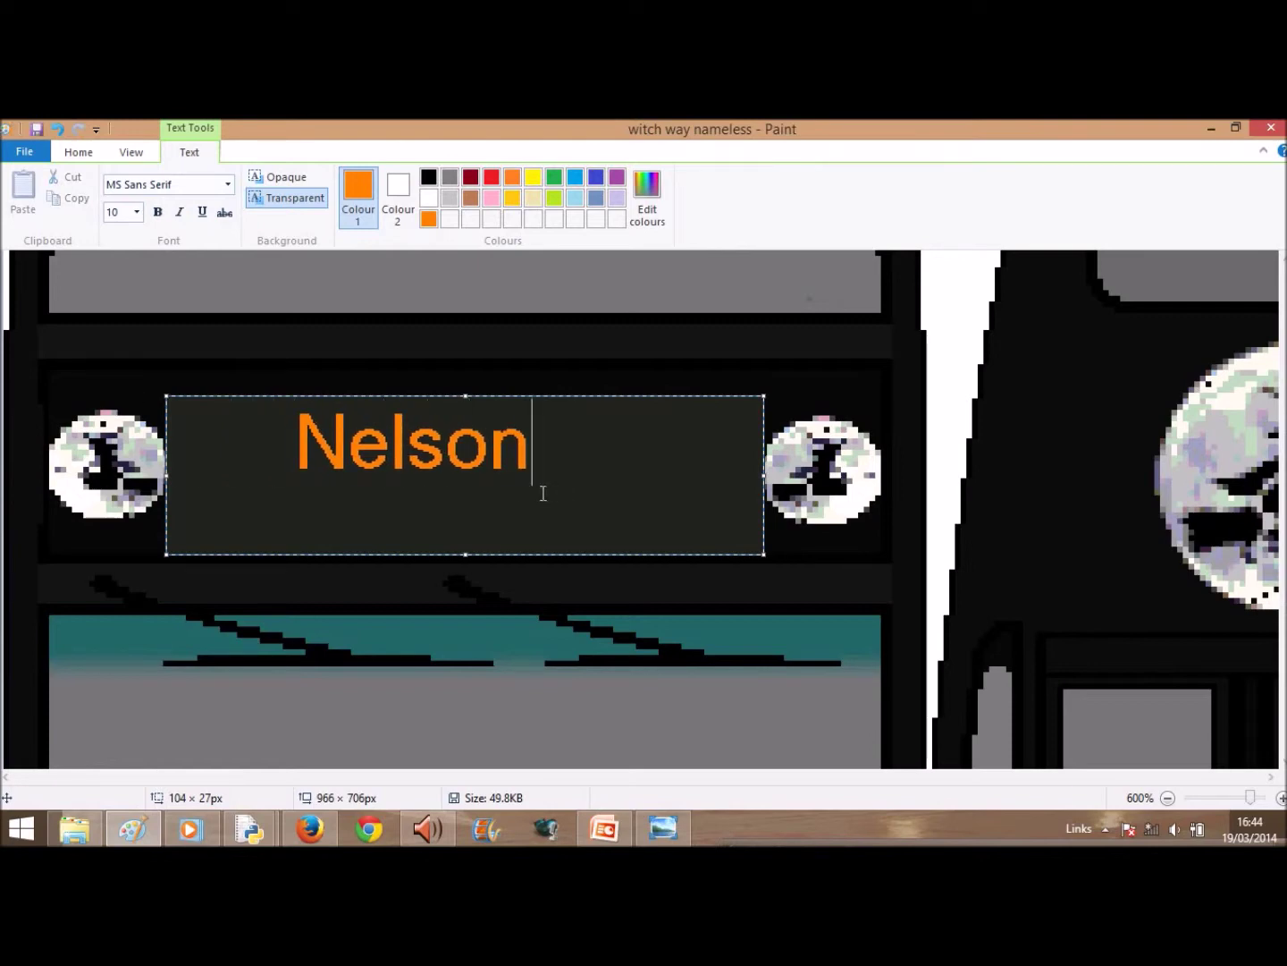
{"action": "key", "text": "Return"}
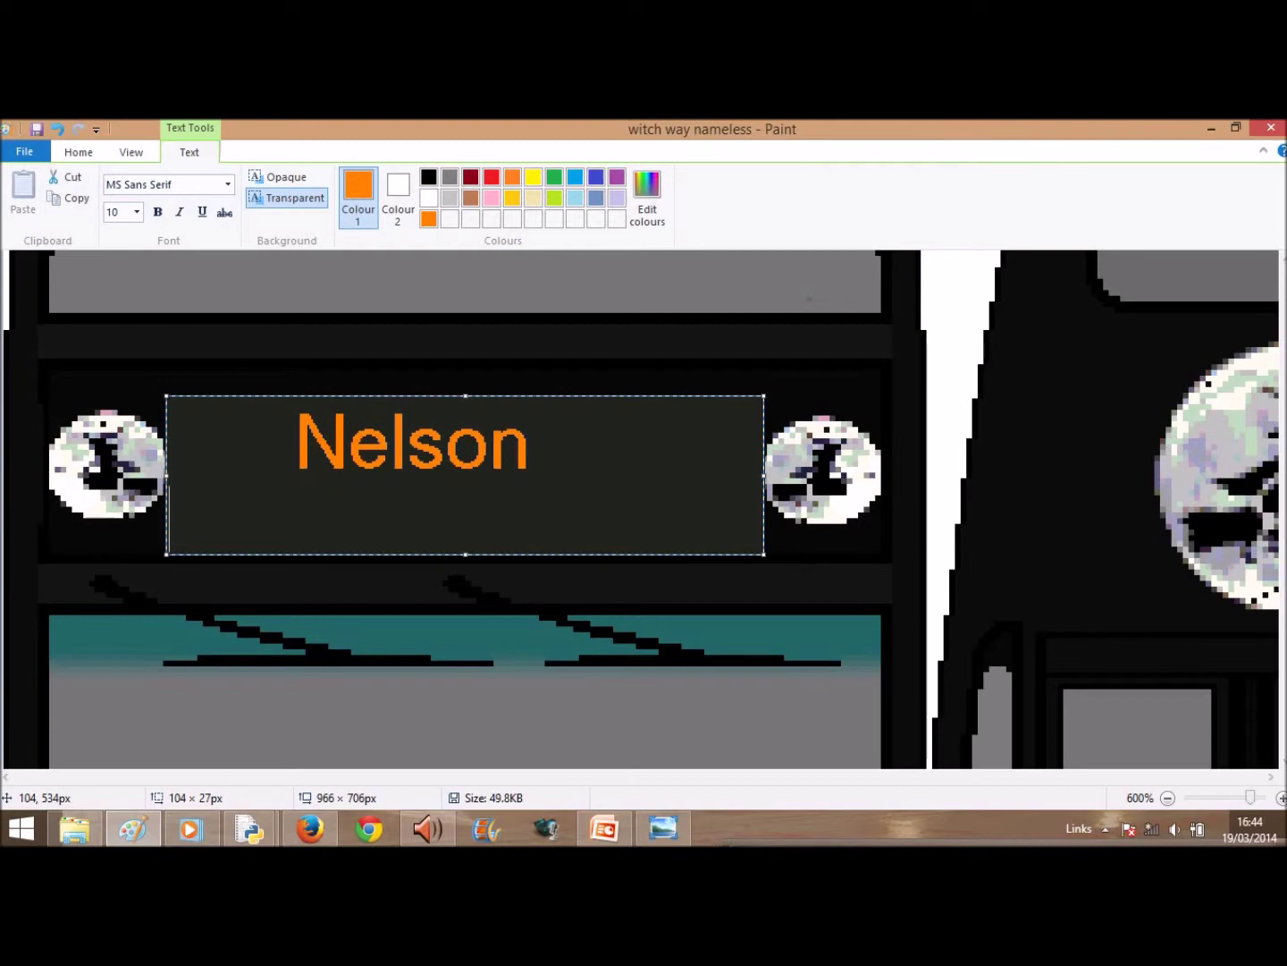
- Try adding via on a second line, undo it, and place only the Nelson lettering on the destination display
{"action": "type", "text": "via"}
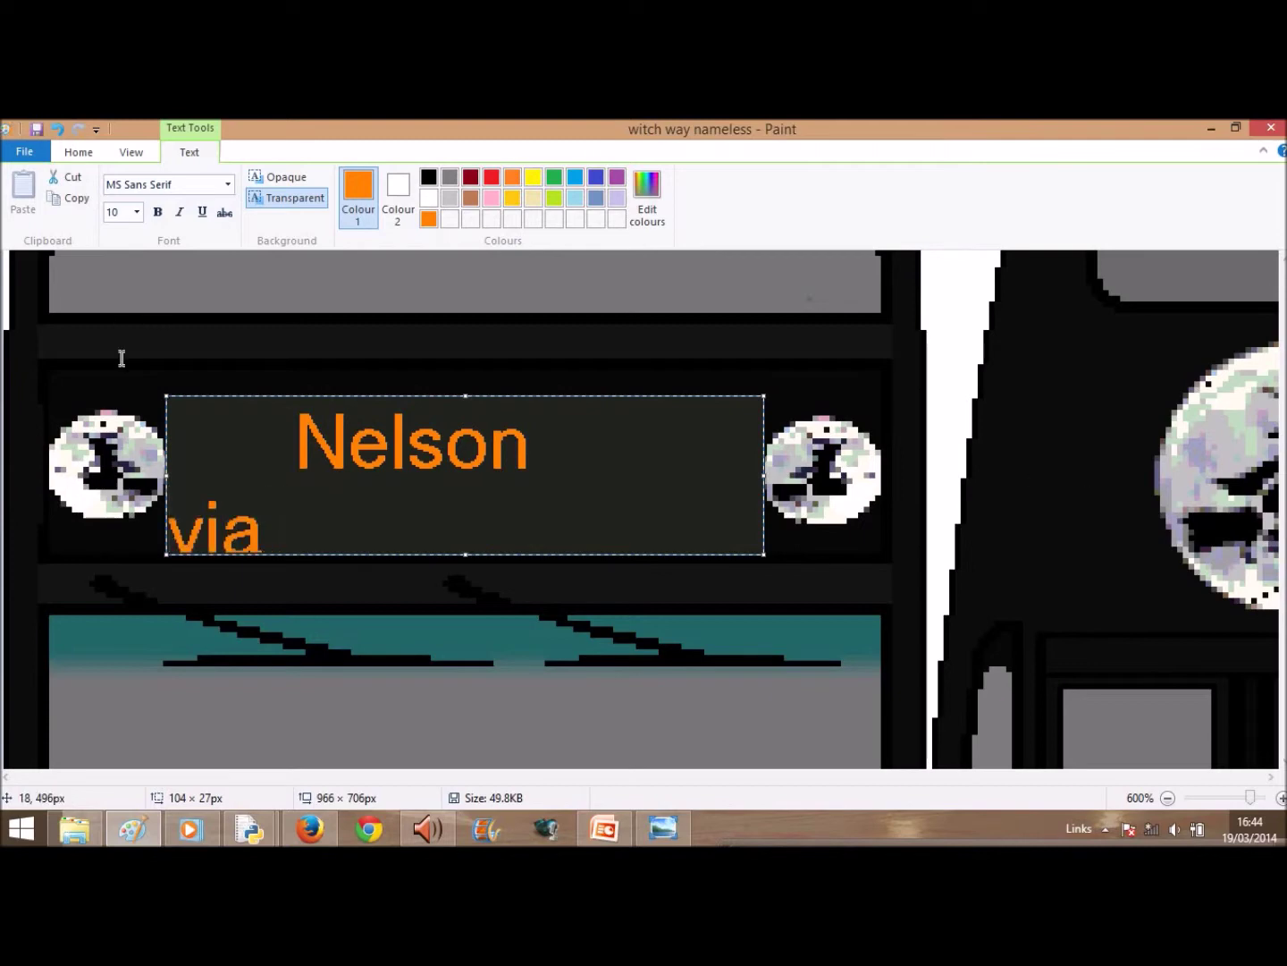
{"action": "left_click", "coordinate": [56, 130]}
{"action": "left_click", "coordinate": [649, 318]}
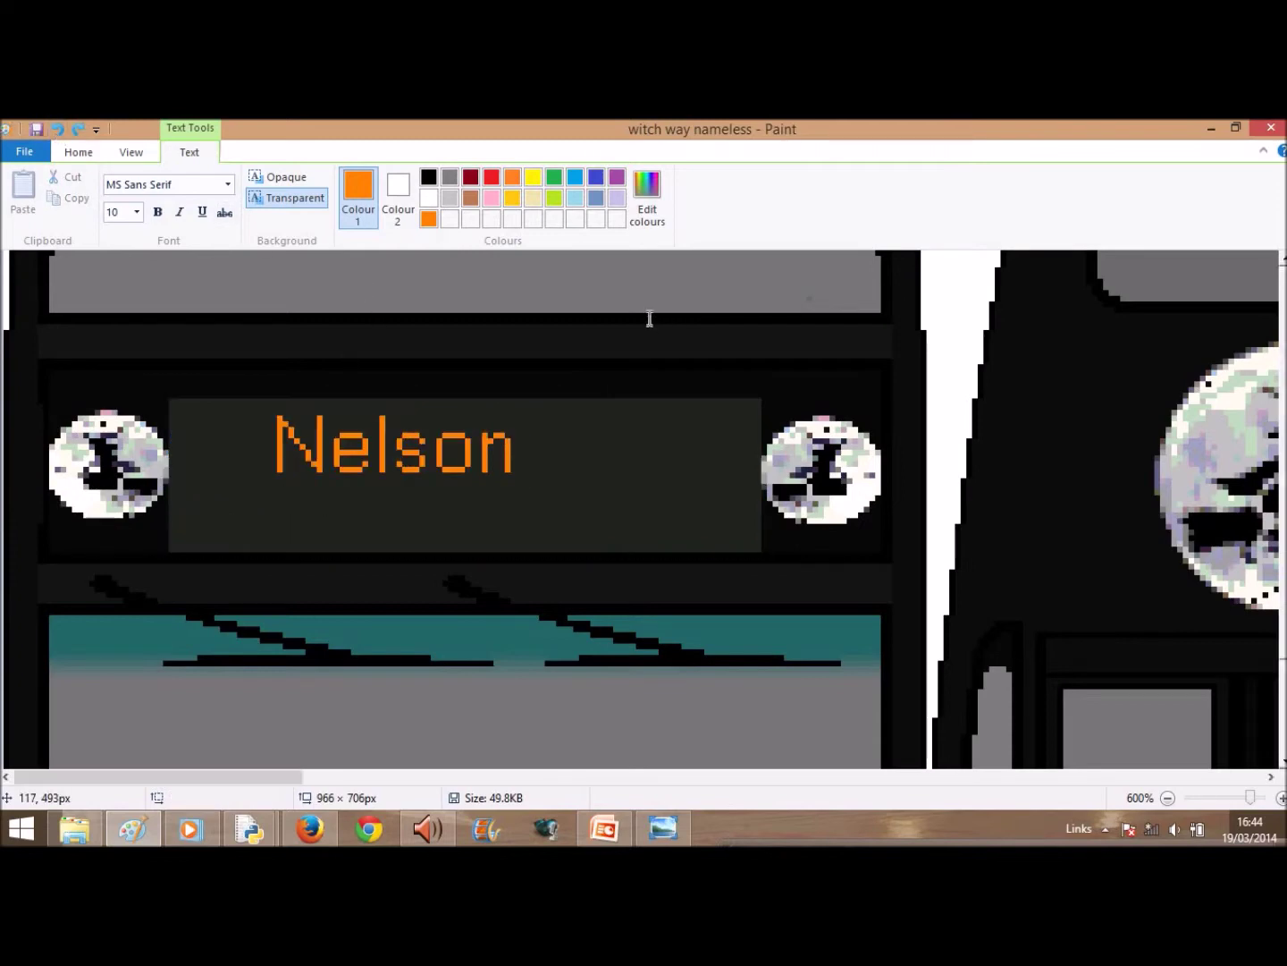
{"action": "left_click", "coordinate": [57, 131]}
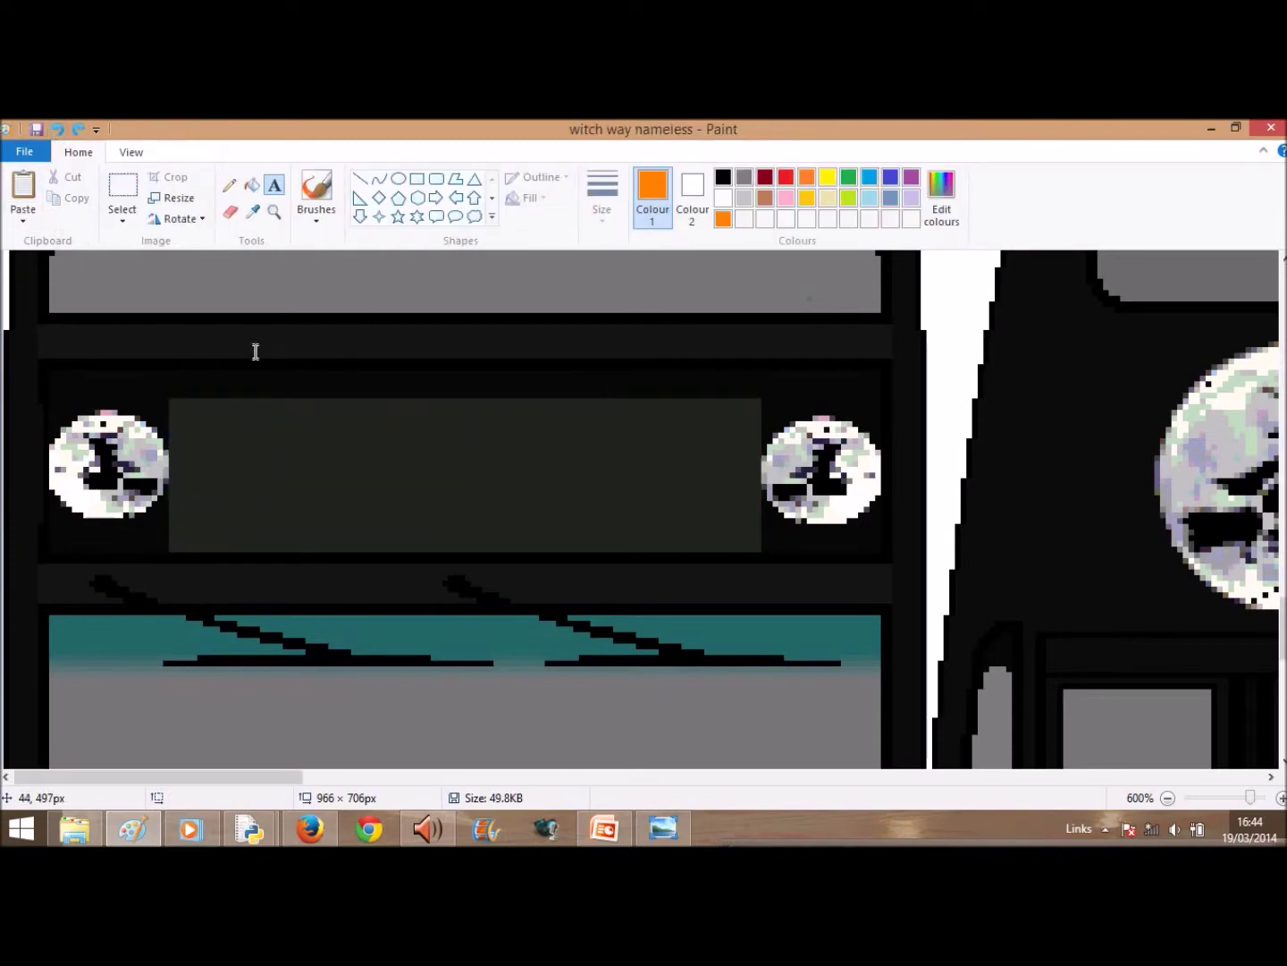
{"action": "left_click", "coordinate": [78, 132]}
- Pick the display's dark background as the secondary colour and move the Nelson lettering closer to the display's centre
{"action": "left_click", "coordinate": [124, 206]}
{"action": "left_click", "coordinate": [121, 199]}
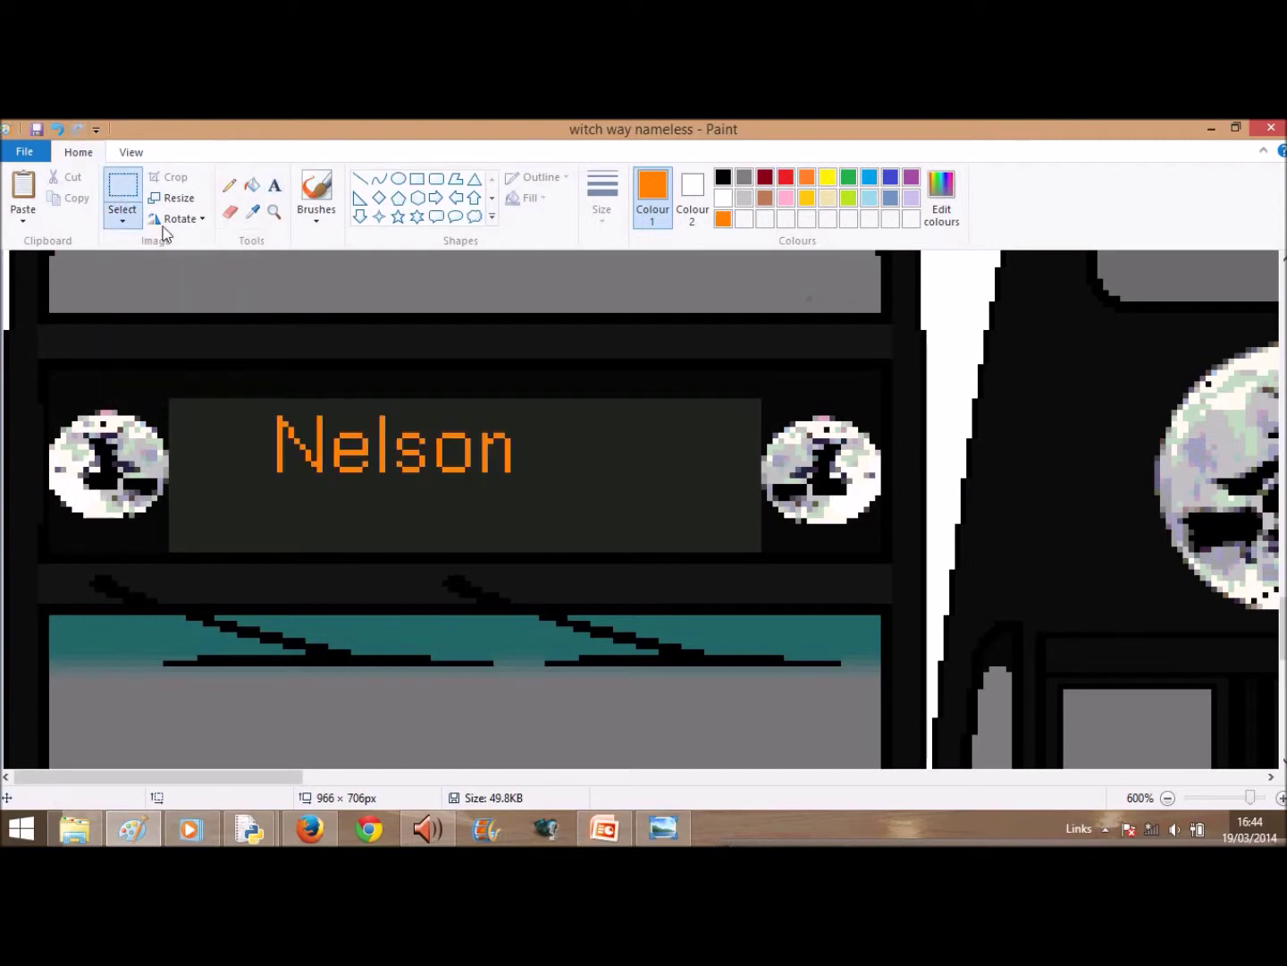
{"action": "left_click", "coordinate": [254, 211]}
{"action": "right_click", "coordinate": [256, 432]}
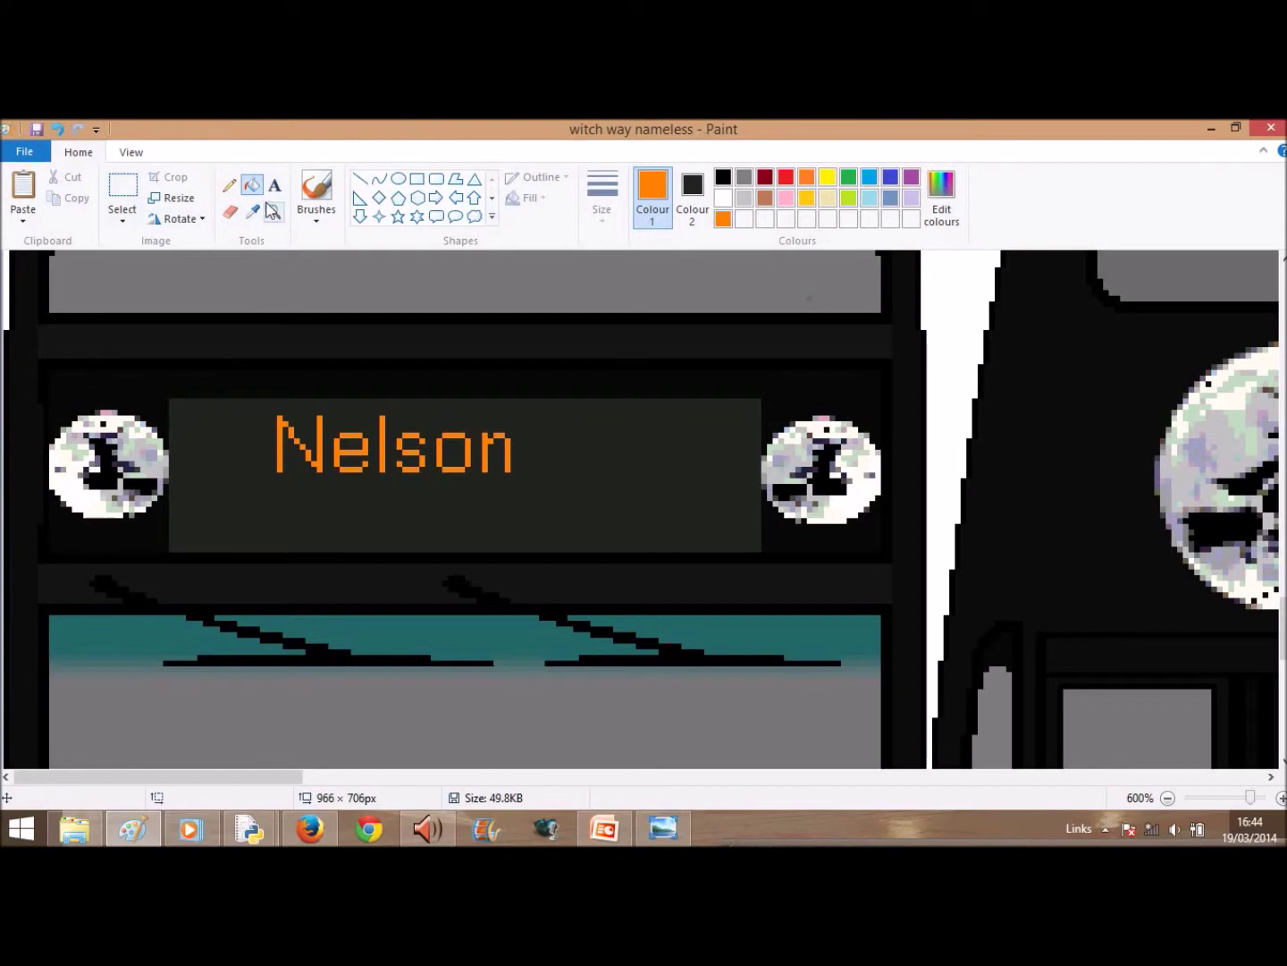
{"action": "left_click", "coordinate": [122, 188]}
{"action": "mouse_move", "coordinate": [278, 410]}
{"action": "left_mouse_down"}
{"action": "mouse_move", "coordinate": [461, 471]}
{"action": "mouse_move", "coordinate": [504, 468]}
{"action": "mouse_move", "coordinate": [538, 446]}
{"action": "mouse_move", "coordinate": [523, 453]}
{"action": "left_mouse_up"}
{"action": "left_click", "coordinate": [277, 417]}
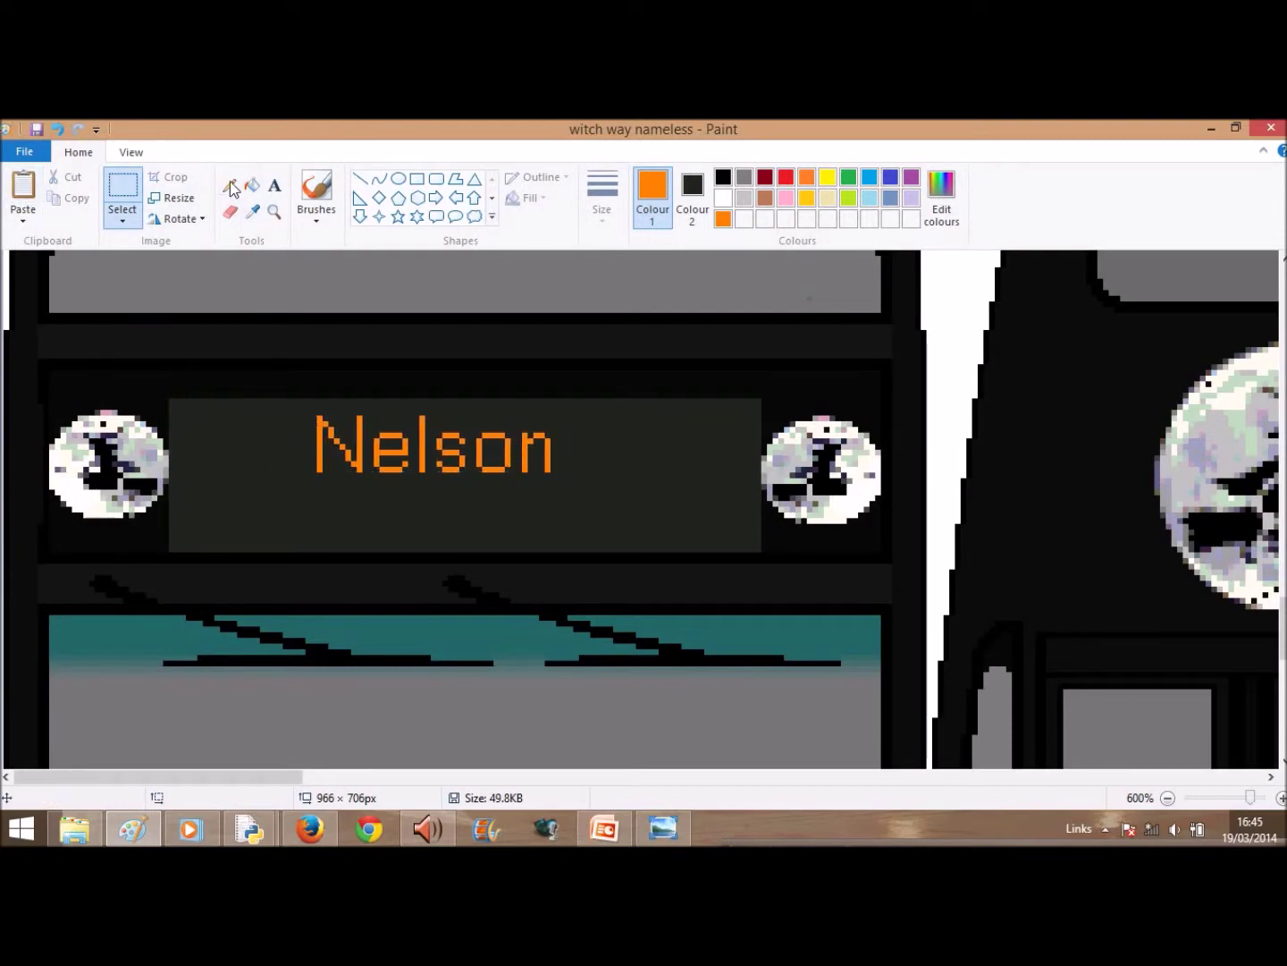
- Try adding via Edenfield beneath Nelson in a text box about 78 × 12 px, and undo the added lettering
{"action": "left_click", "coordinate": [276, 186]}
{"action": "left_click_drag", "start_coordinate": [172, 478], "coordinate": [611, 545]}
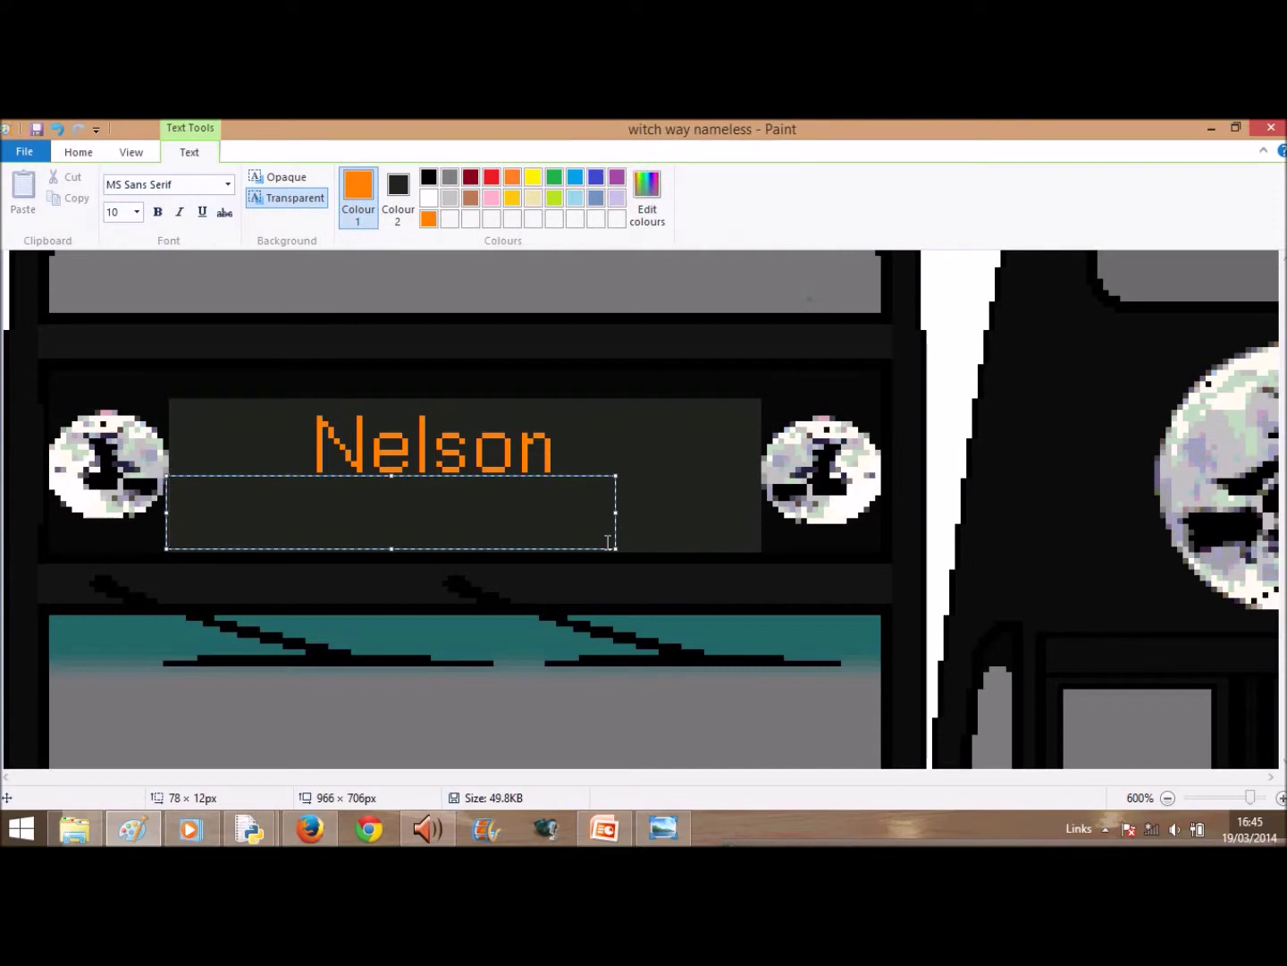
{"action": "type", "text": "via"}
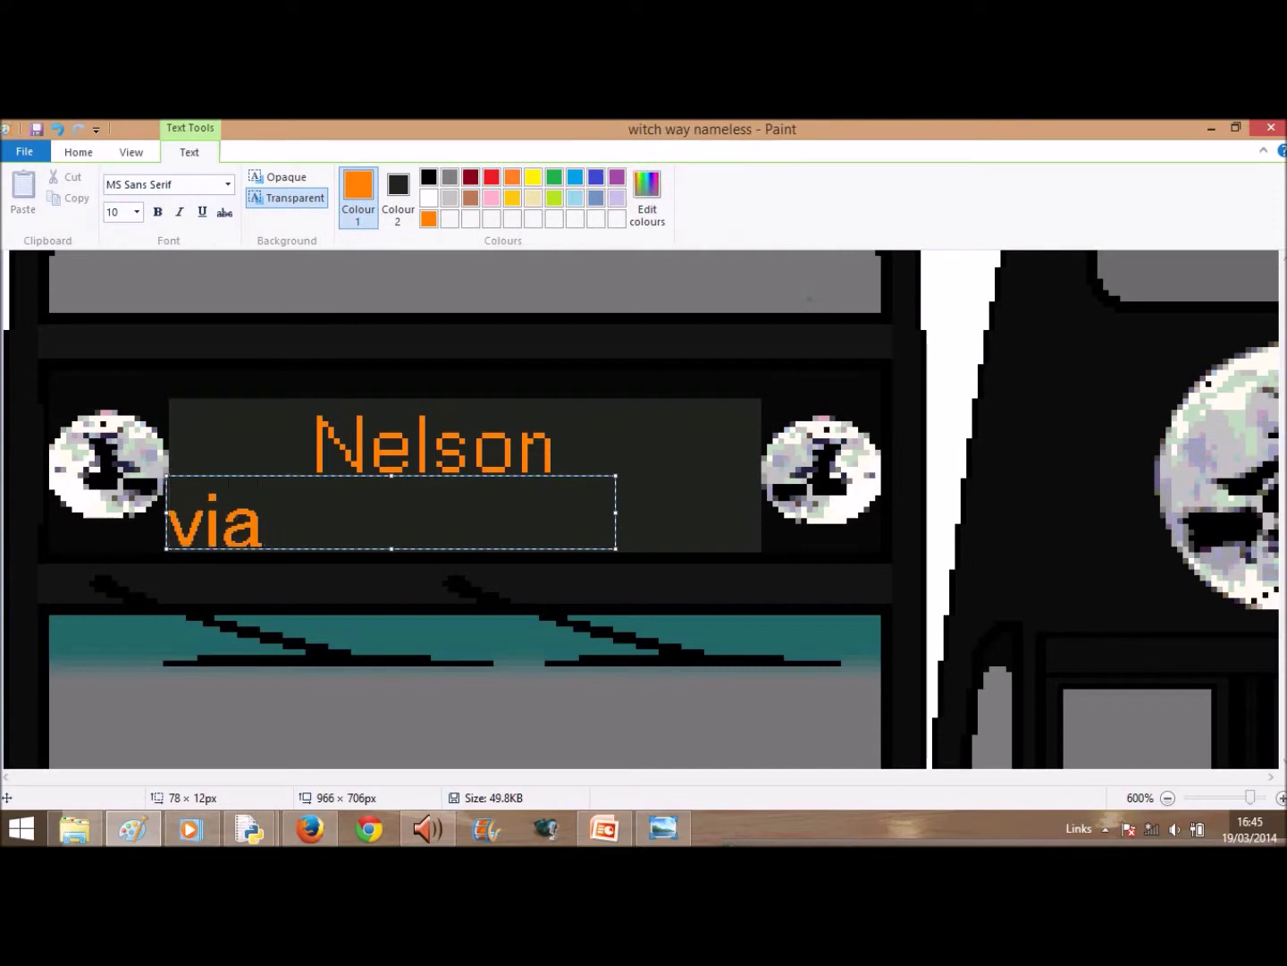
{"action": "type", "text": " Ede"}
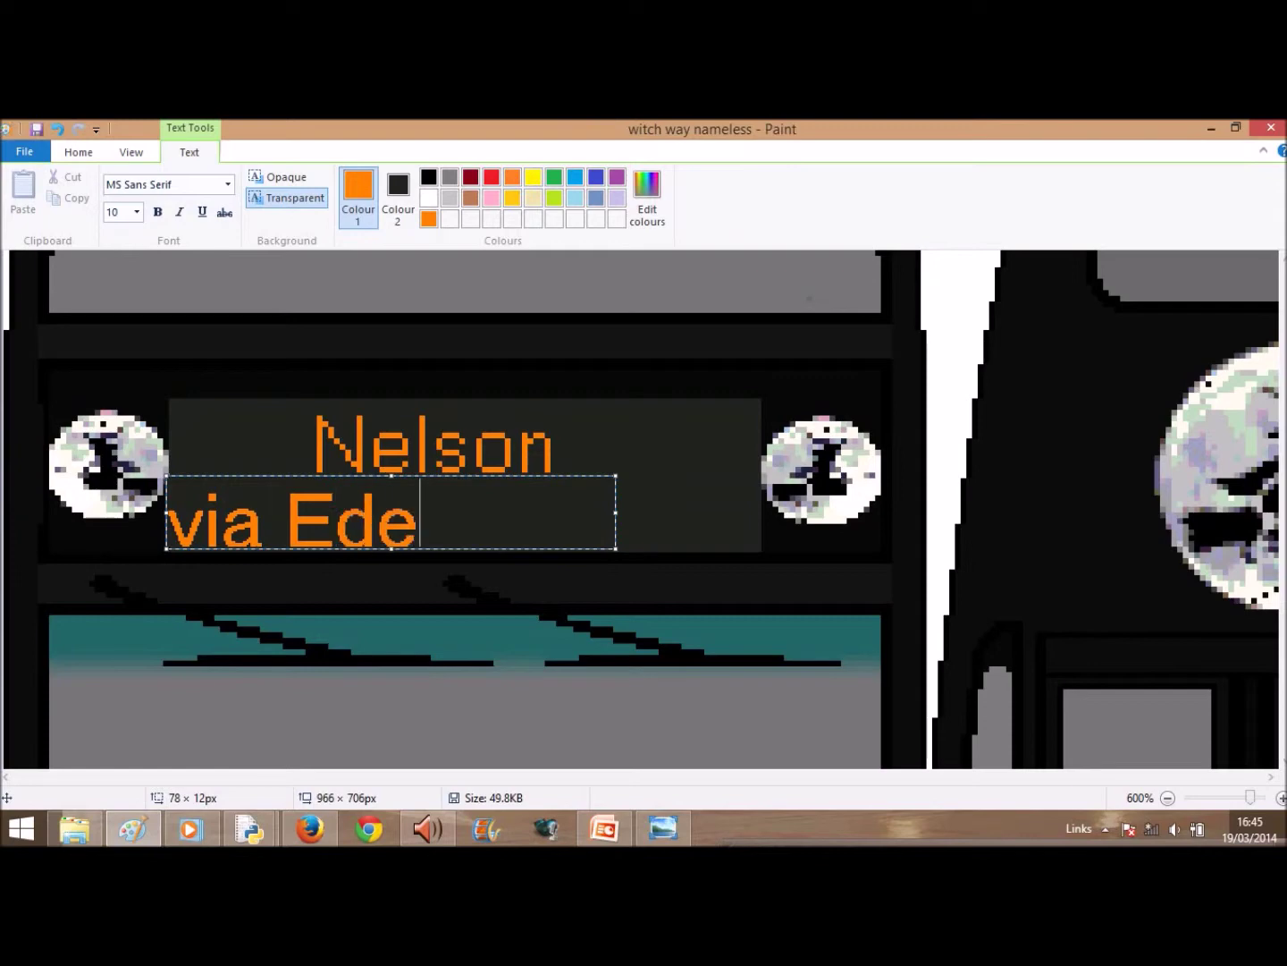
{"action": "type", "text": "nf"}
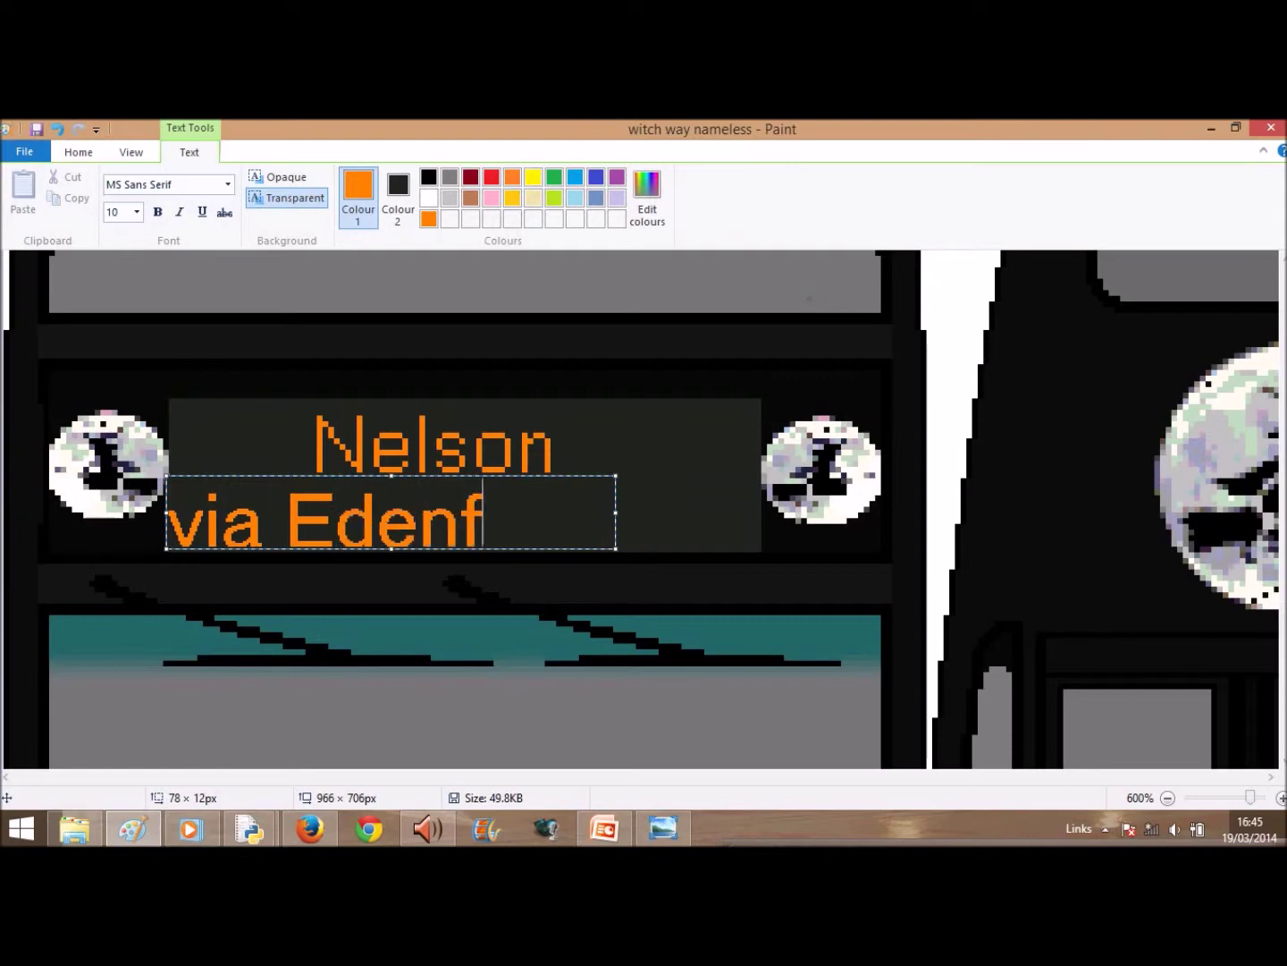
{"action": "type", "text": "ield"}
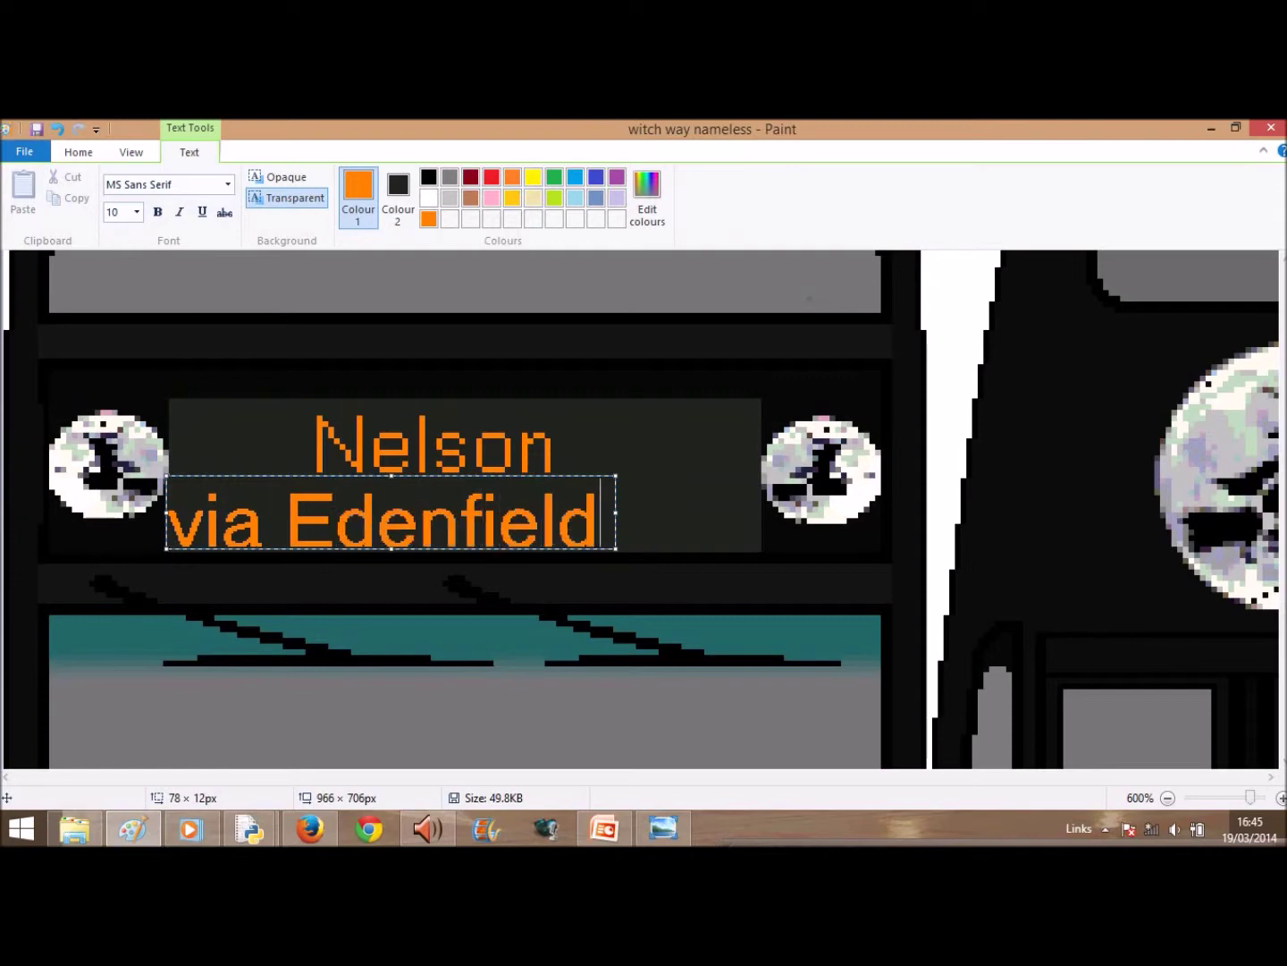
{"action": "left_click", "coordinate": [923, 457]}
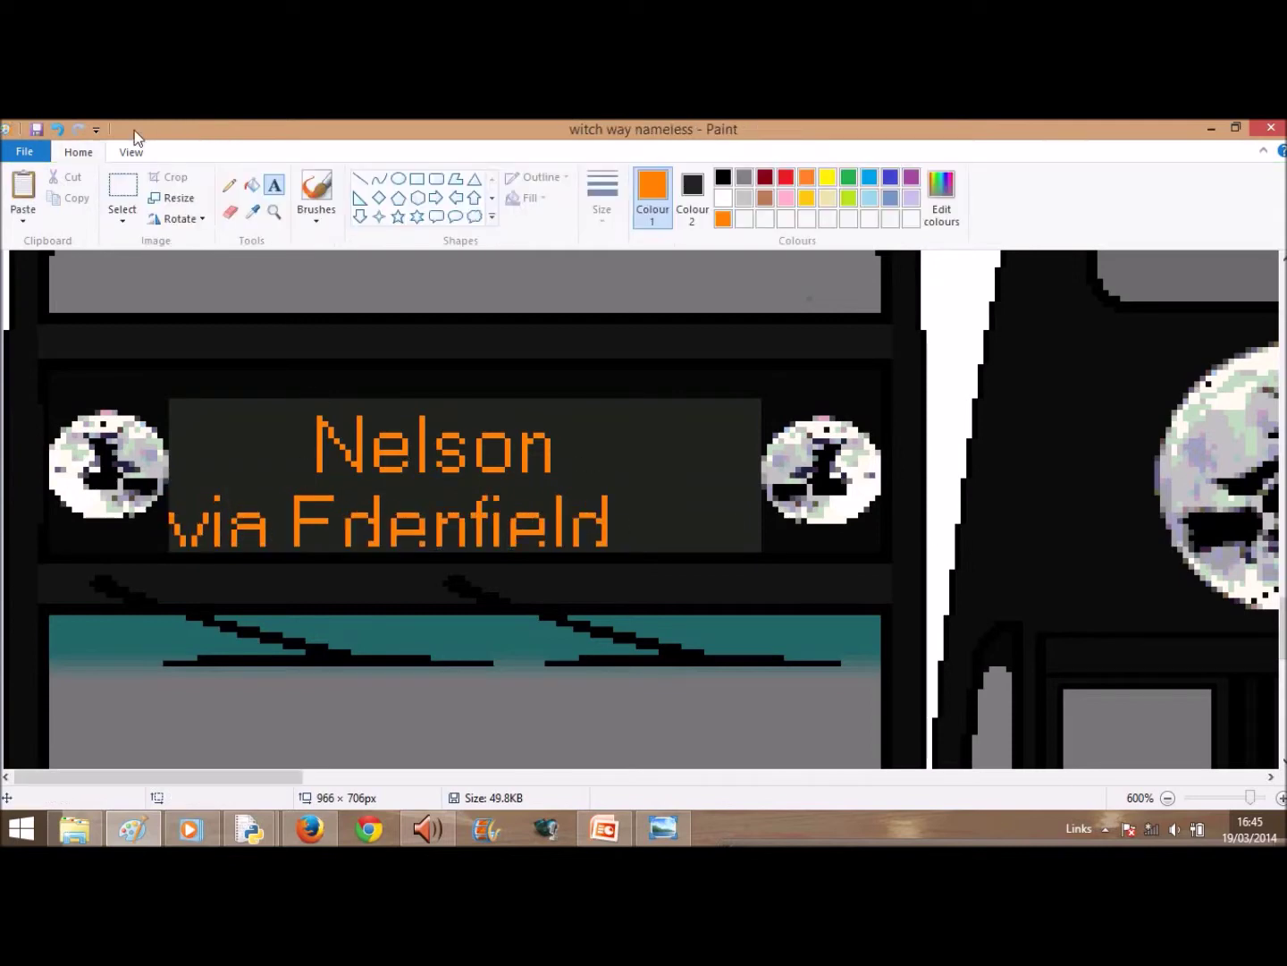
{"action": "left_click", "coordinate": [54, 131]}
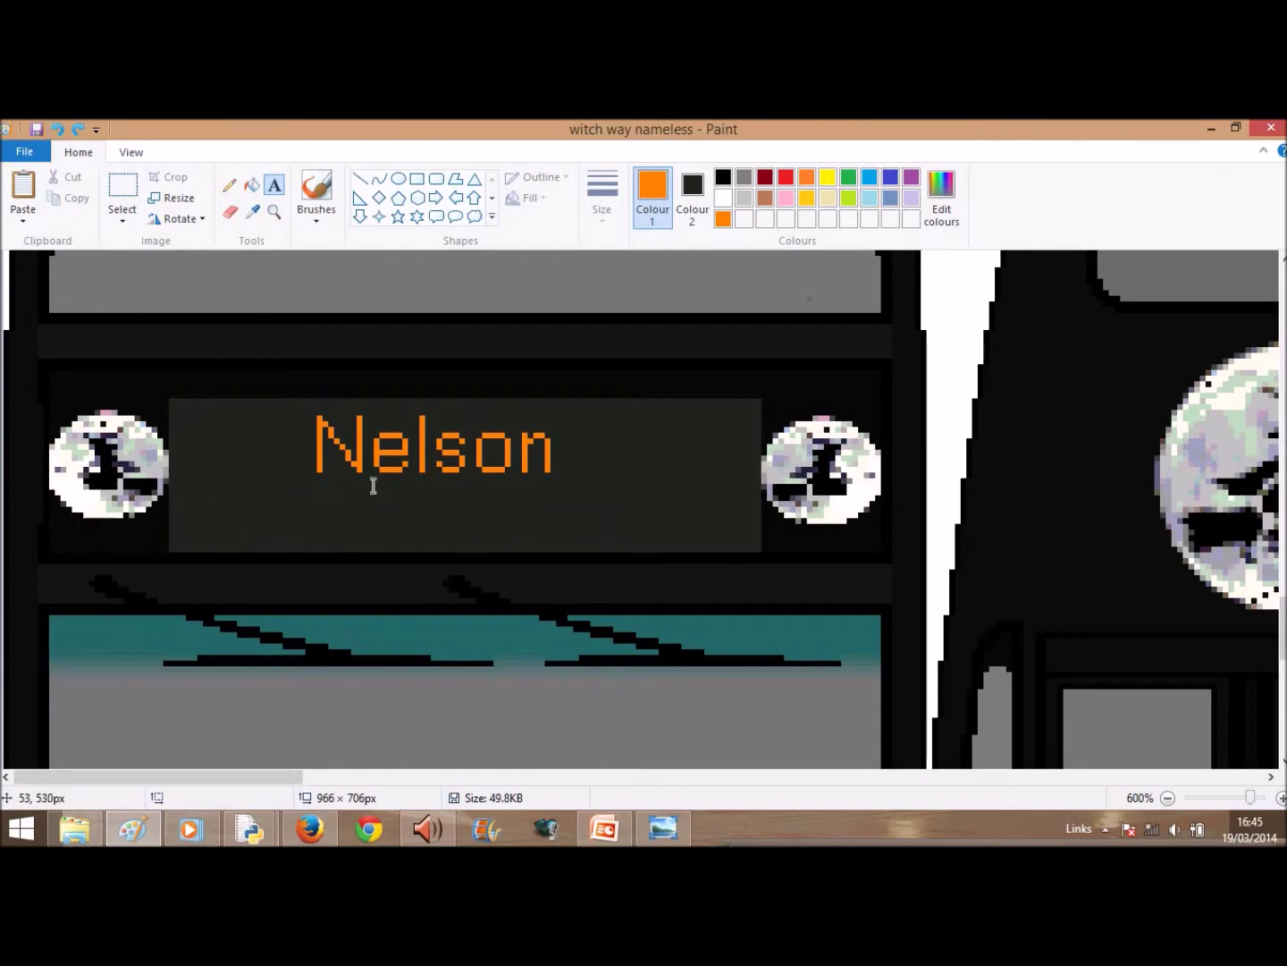
- Move the Nelson lettering up towards the upper edge of the front destination display
{"action": "left_click", "coordinate": [125, 189]}
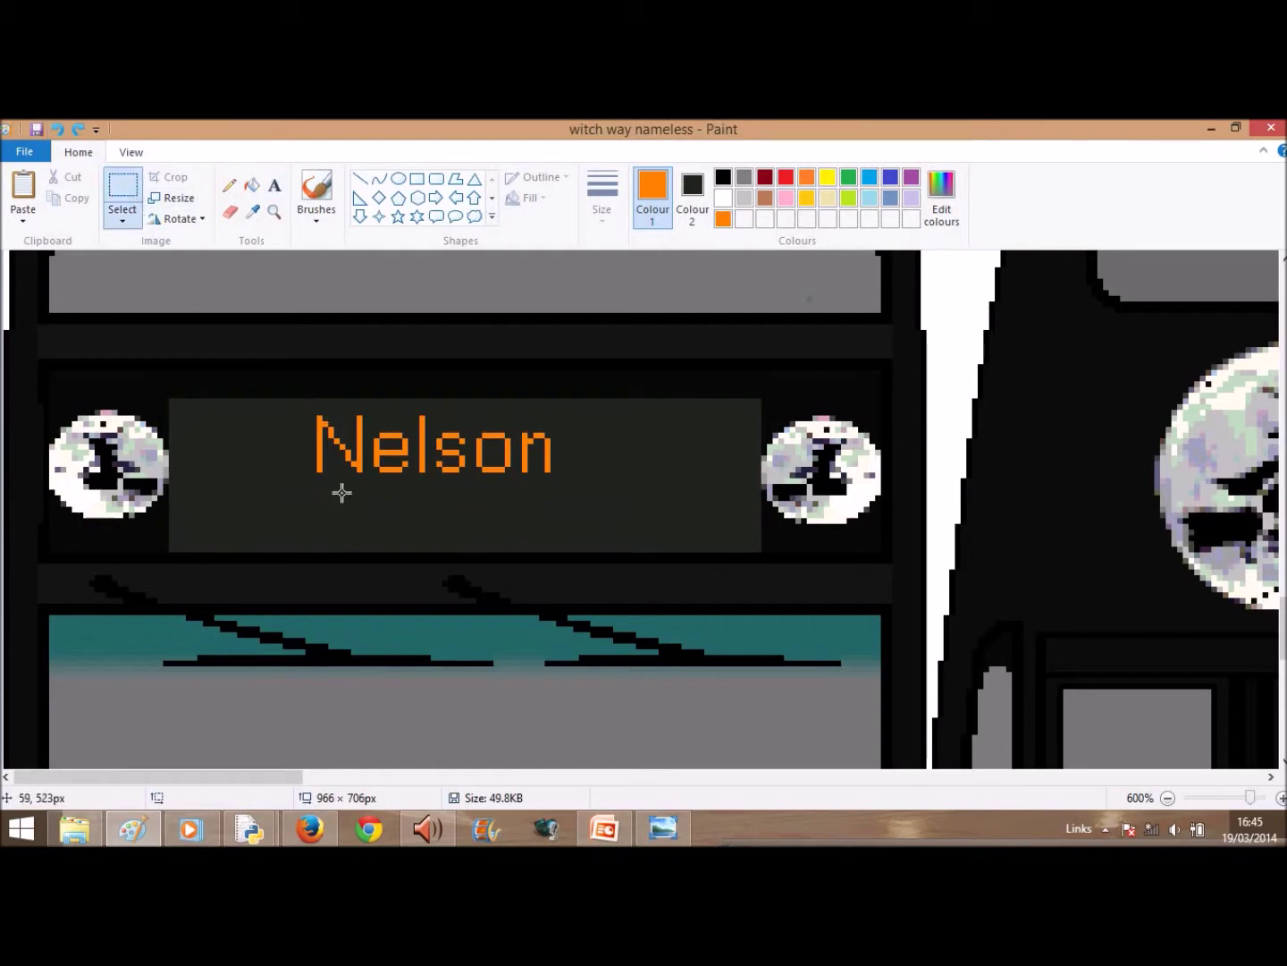
{"action": "left_click_drag", "start_coordinate": [310, 407], "coordinate": [506, 442]}
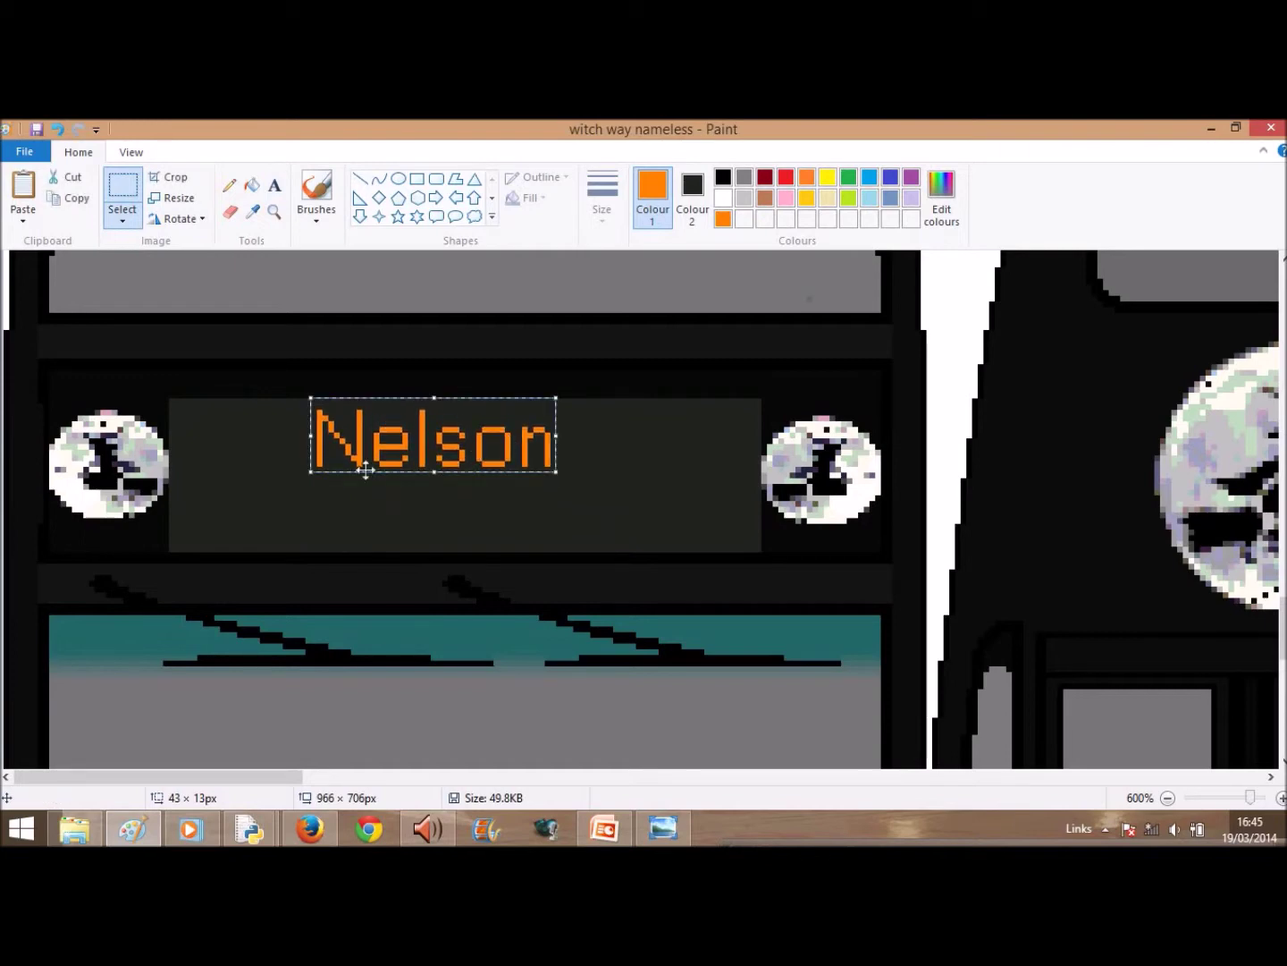
{"action": "left_click", "coordinate": [431, 512]}
{"action": "left_click_drag", "start_coordinate": [320, 406], "coordinate": [548, 463]}
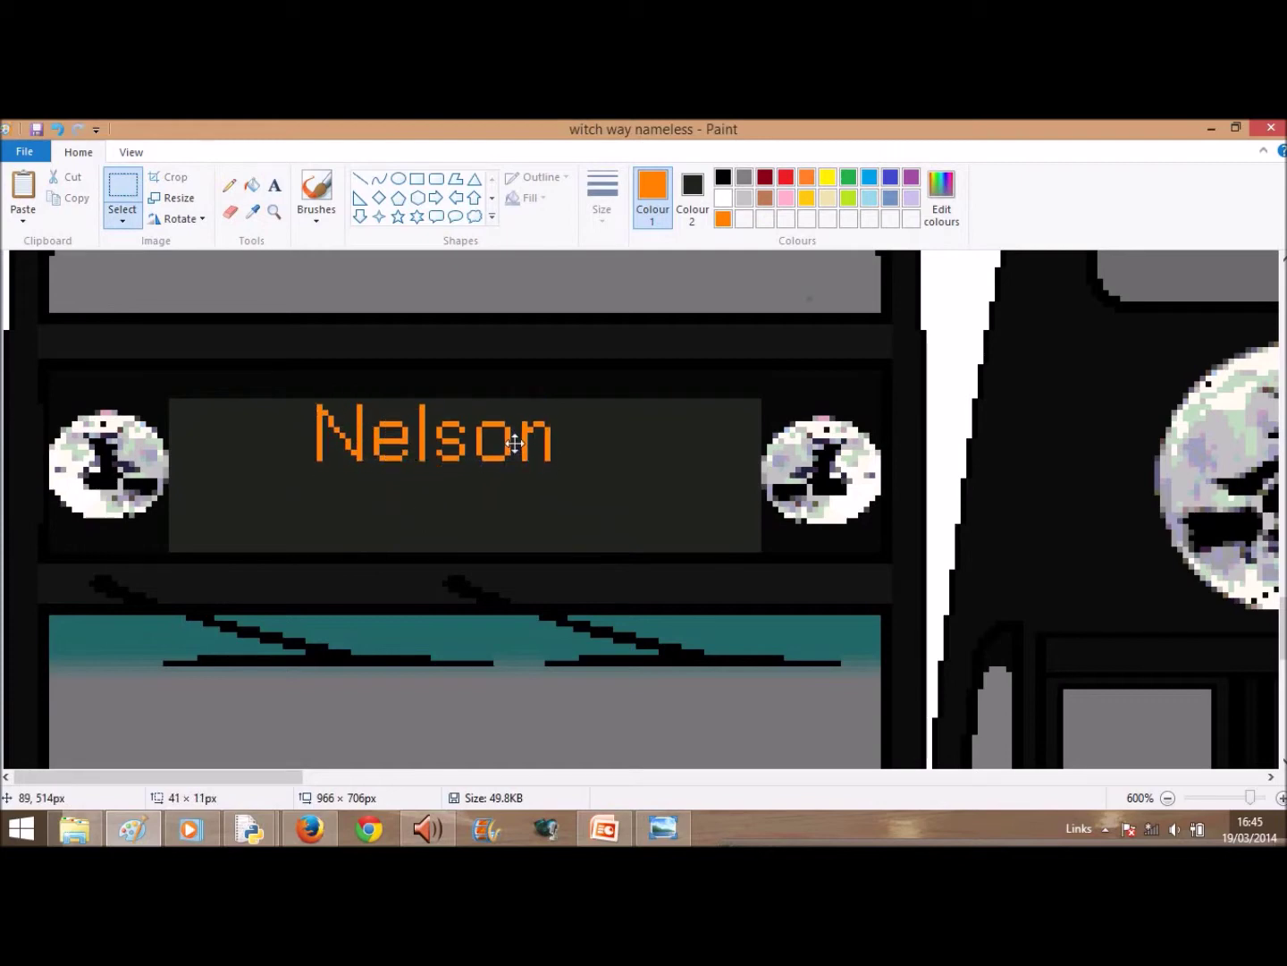
{"action": "left_click", "coordinate": [228, 500]}
- Try adding the route number X44 at font size 12 beside Nelson in a text box about 34 × 26 px
{"action": "left_click", "coordinate": [275, 186]}
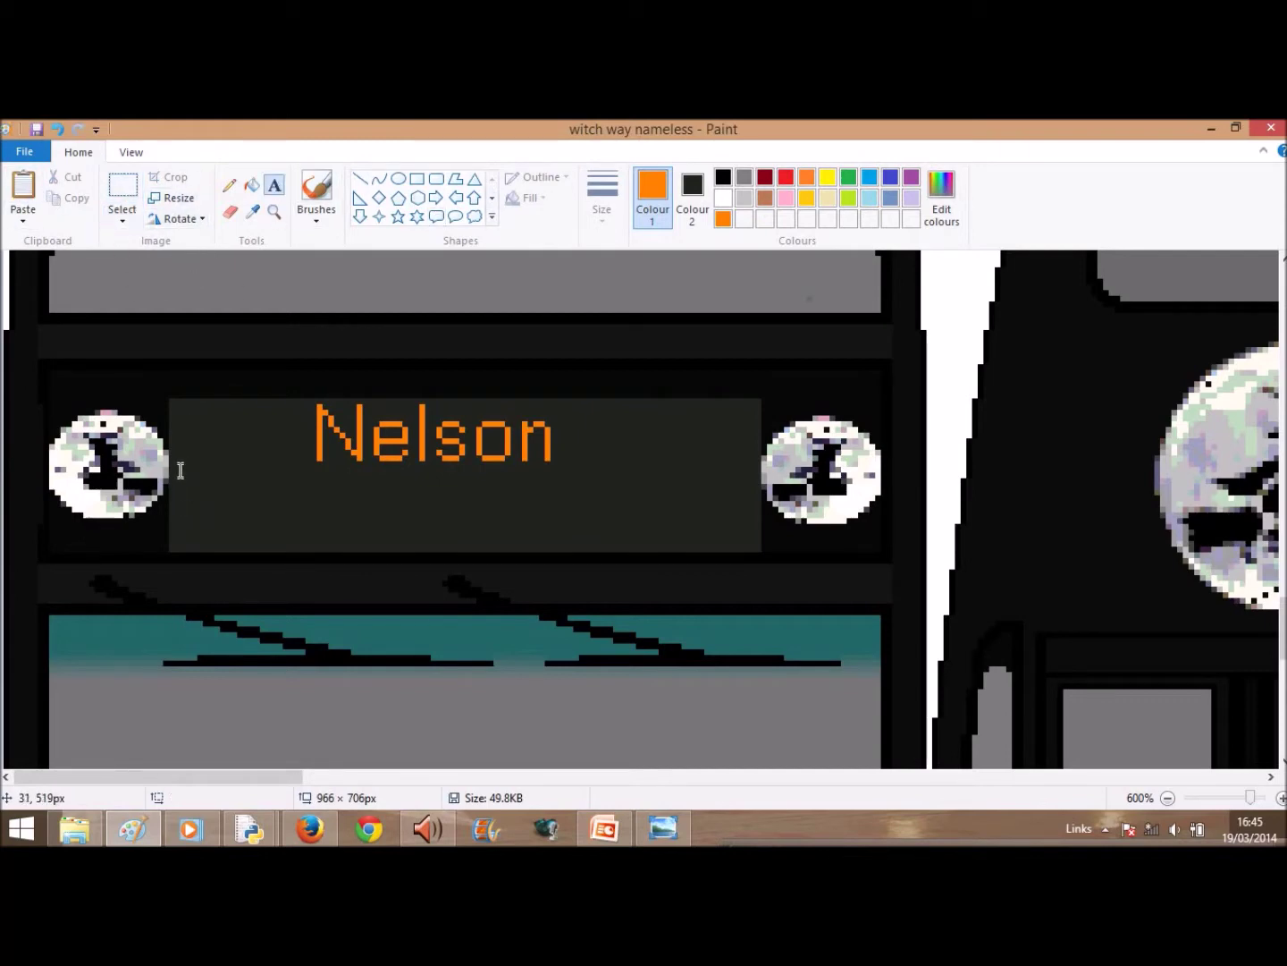
{"action": "left_click_drag", "start_coordinate": [569, 404], "coordinate": [758, 550]}
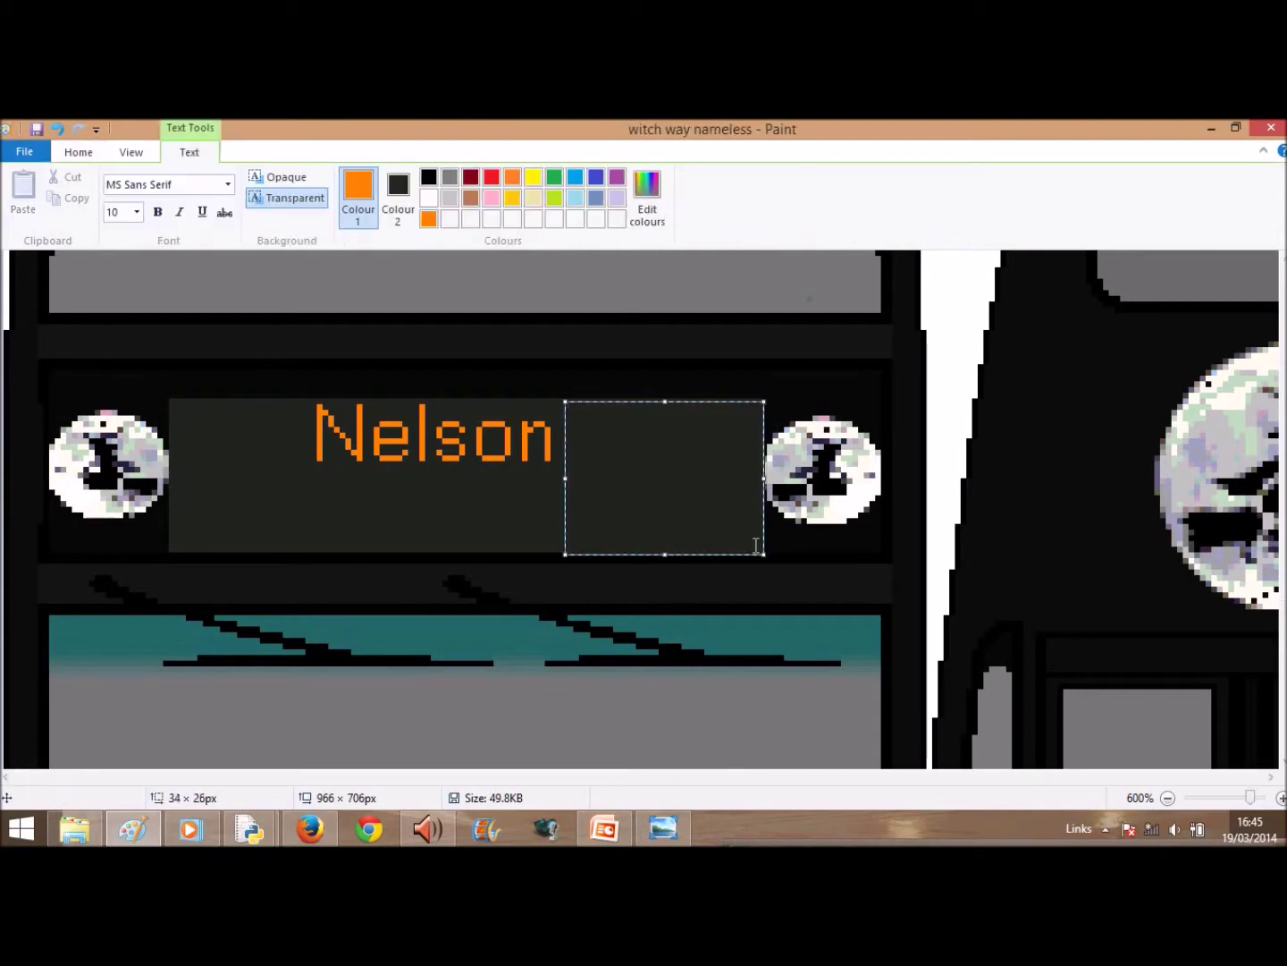
{"action": "left_click", "coordinate": [132, 214]}
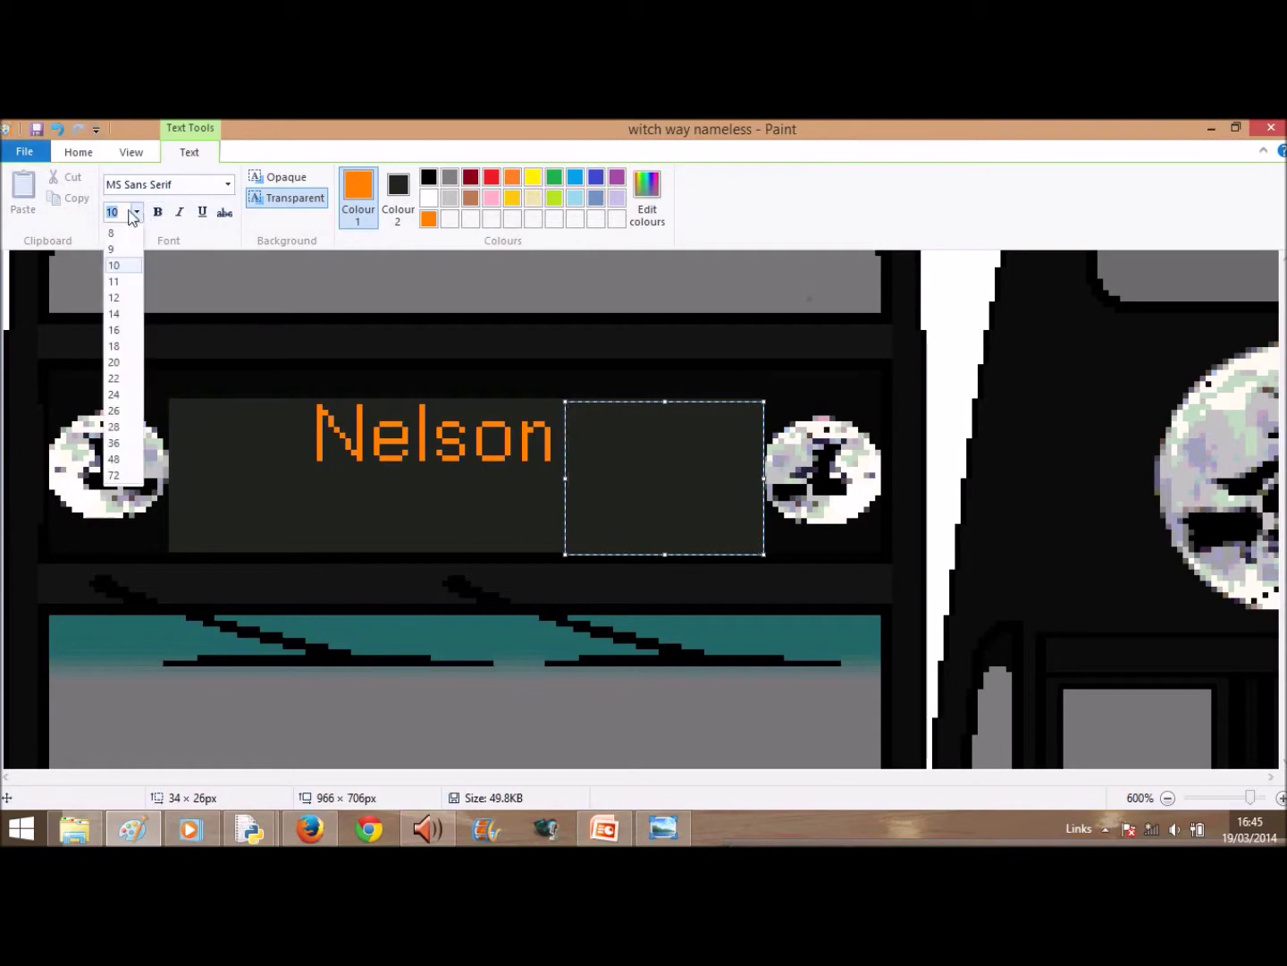
{"action": "left_click", "coordinate": [134, 295]}
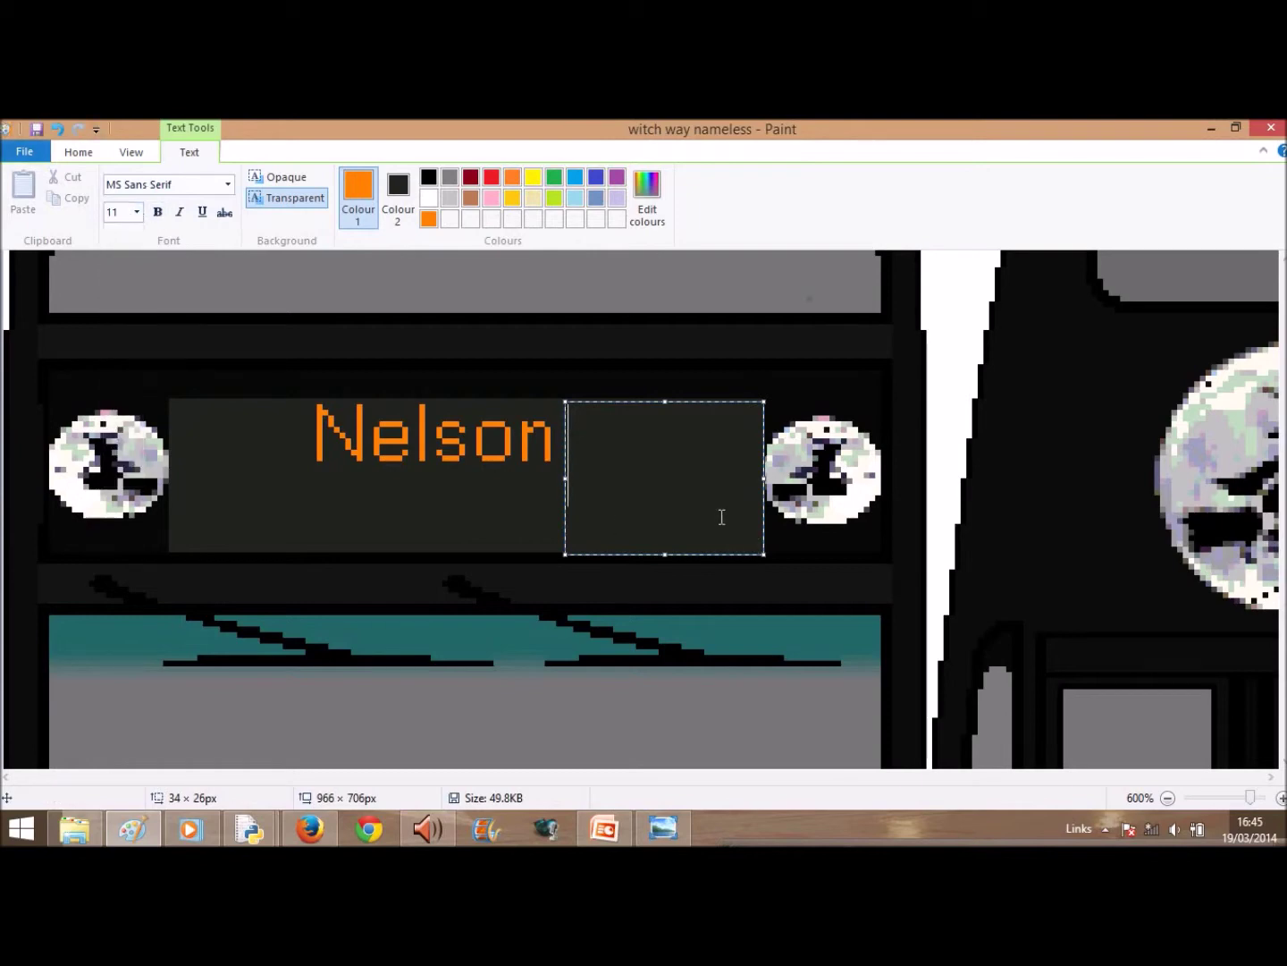
{"action": "left_click", "coordinate": [137, 213]}
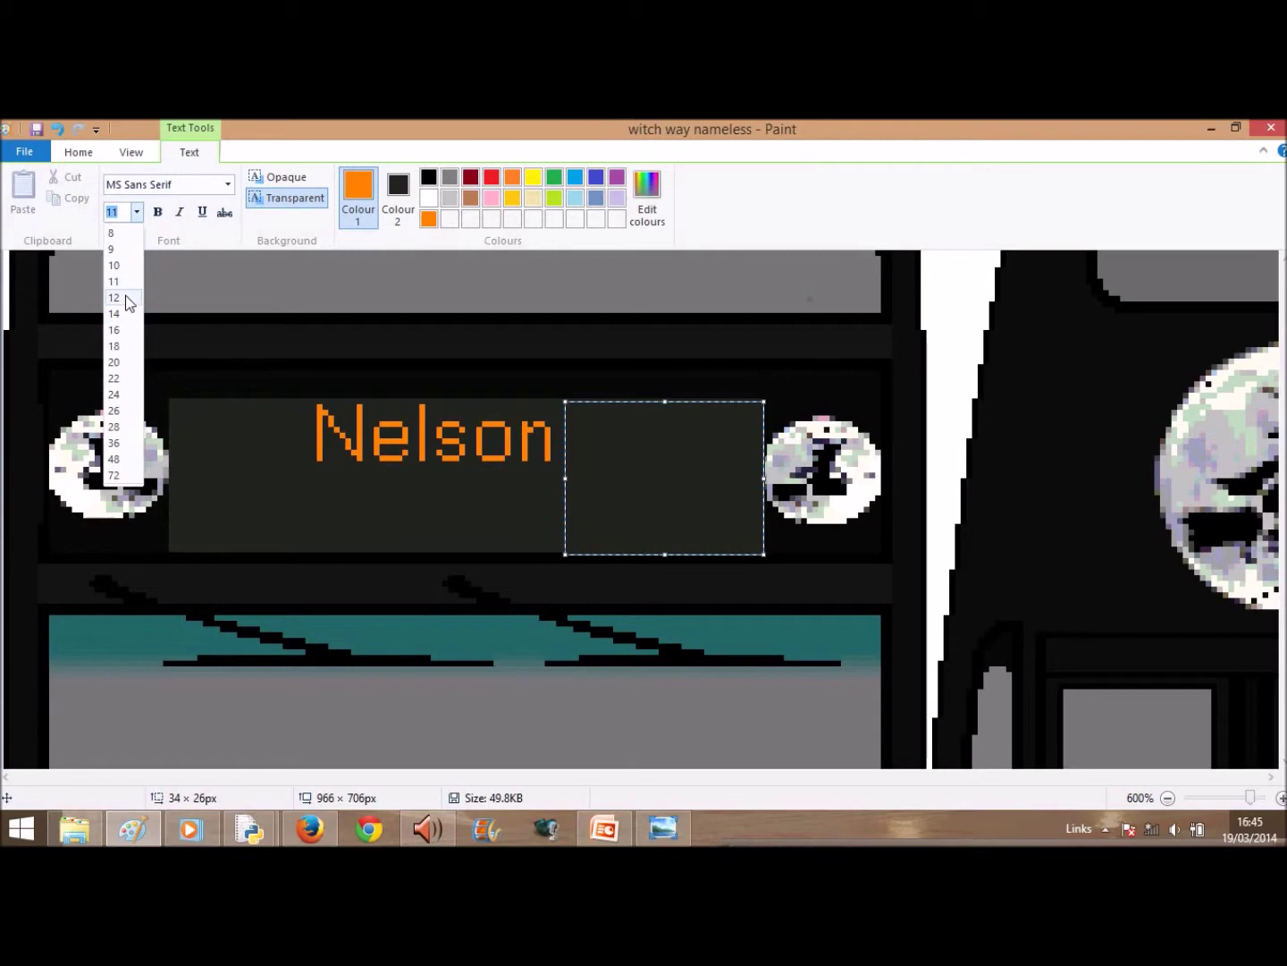
{"action": "left_click", "coordinate": [126, 297]}
{"action": "type", "text": "X"}
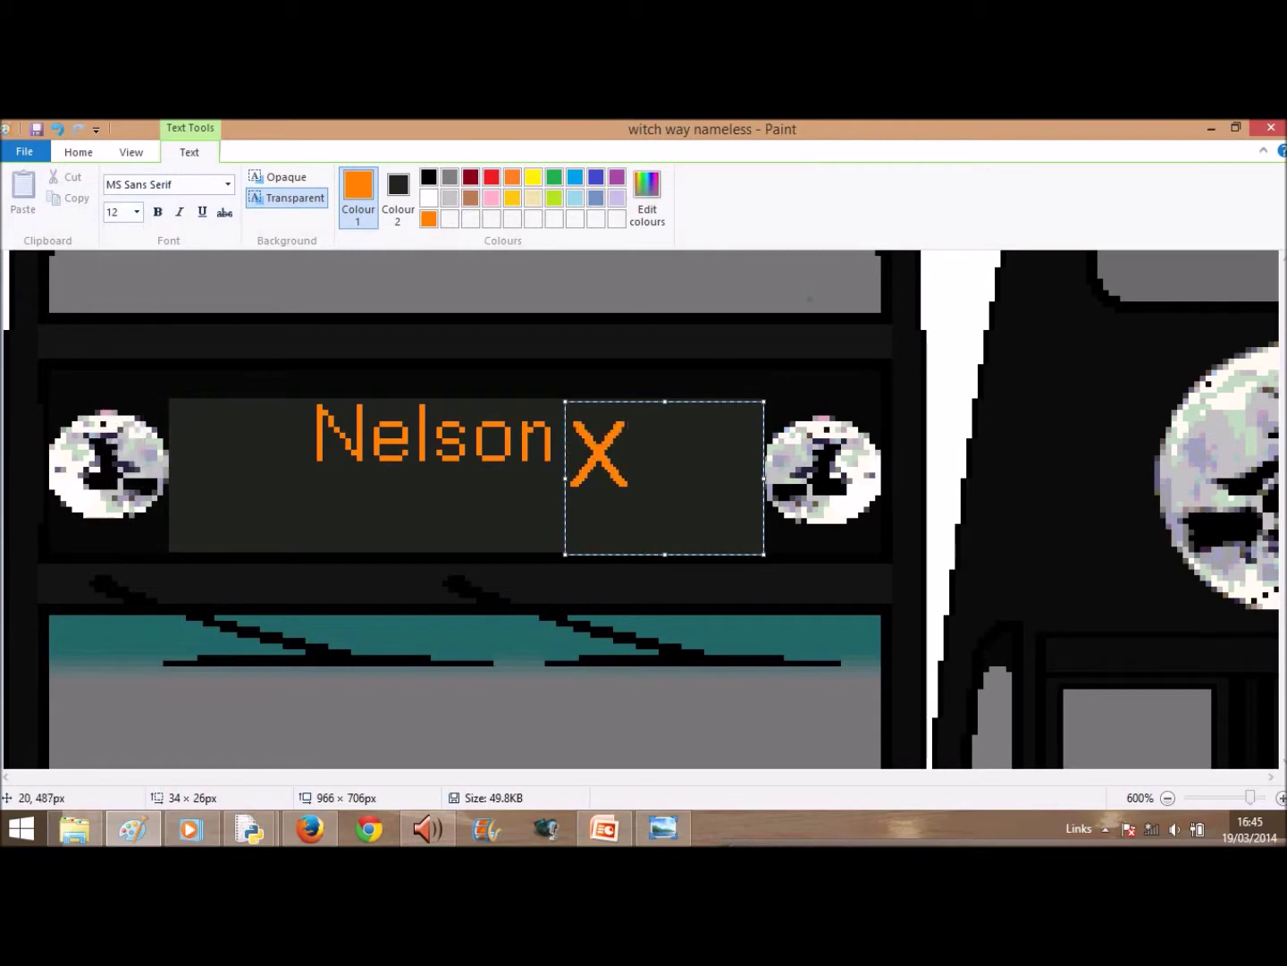
{"action": "type", "text": "44"}
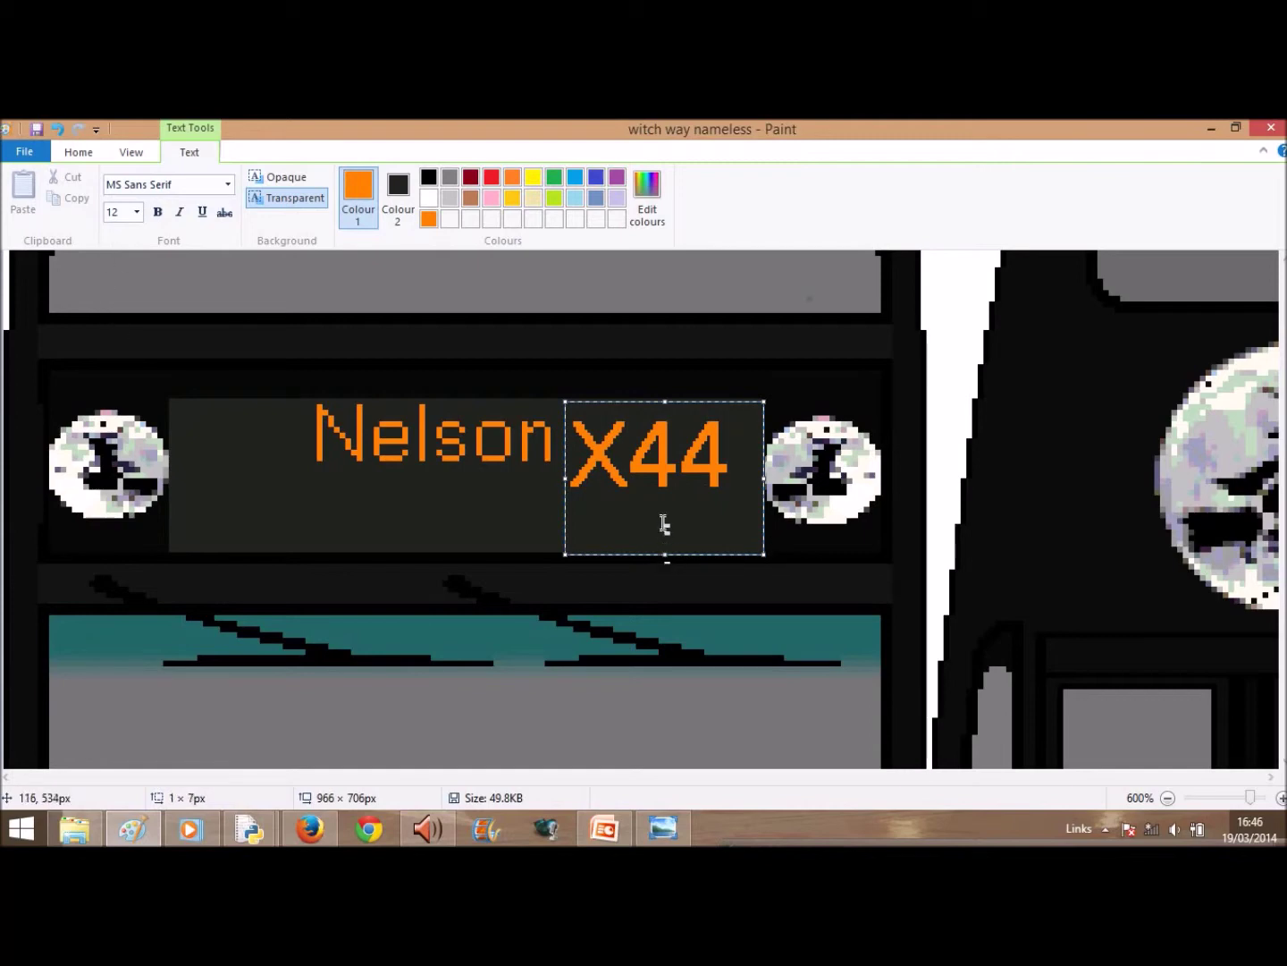
{"action": "left_click", "coordinate": [322, 531]}
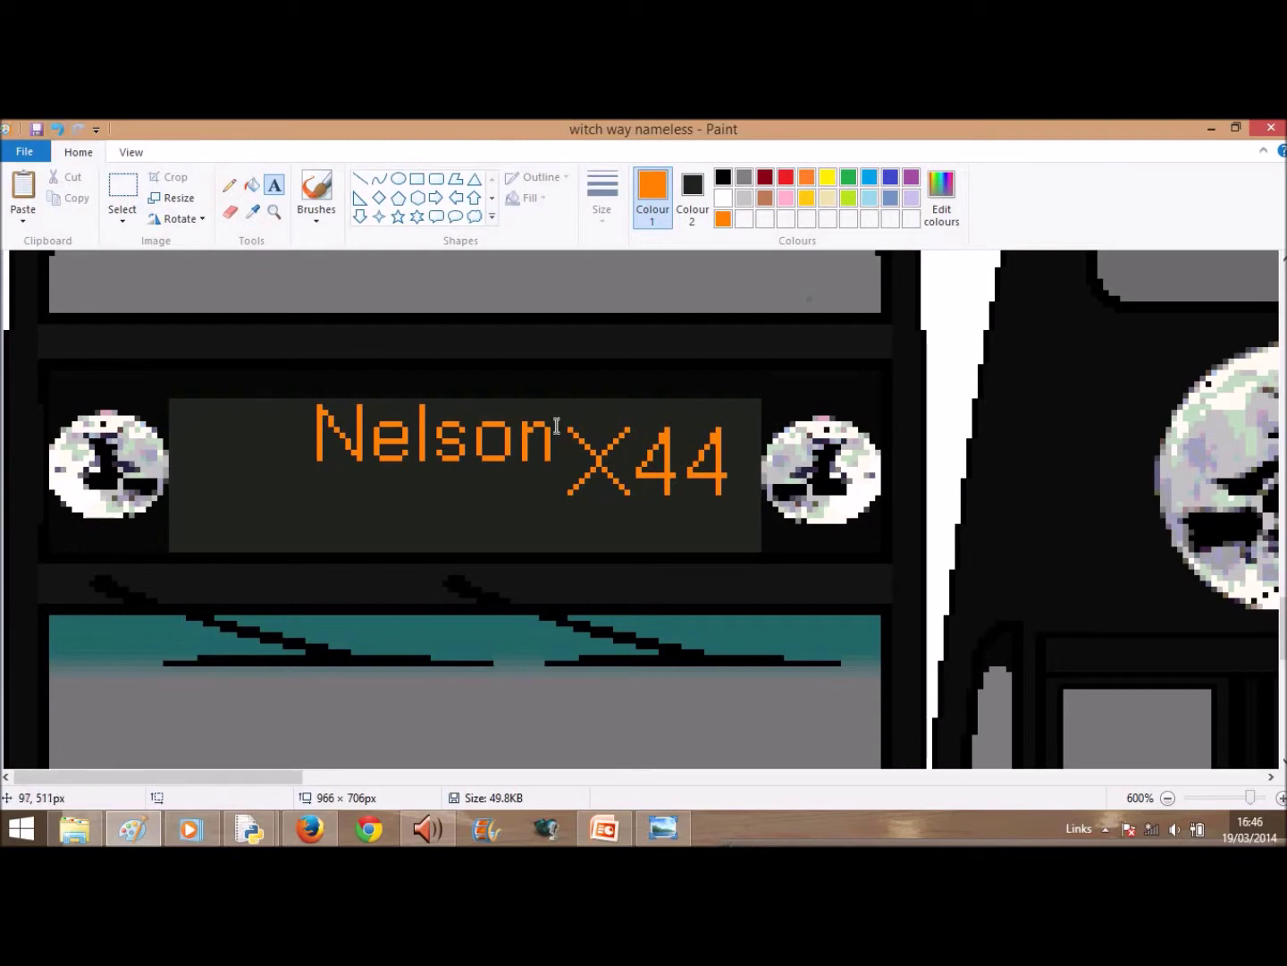
- Try moving and heightening the size 12 X44 lettering on the display, and undo the changes along with the lettering
{"action": "left_click", "coordinate": [123, 189]}
{"action": "left_click_drag", "start_coordinate": [560, 416], "coordinate": [728, 497]}
{"action": "left_click_drag", "start_coordinate": [666, 462], "coordinate": [671, 549]}
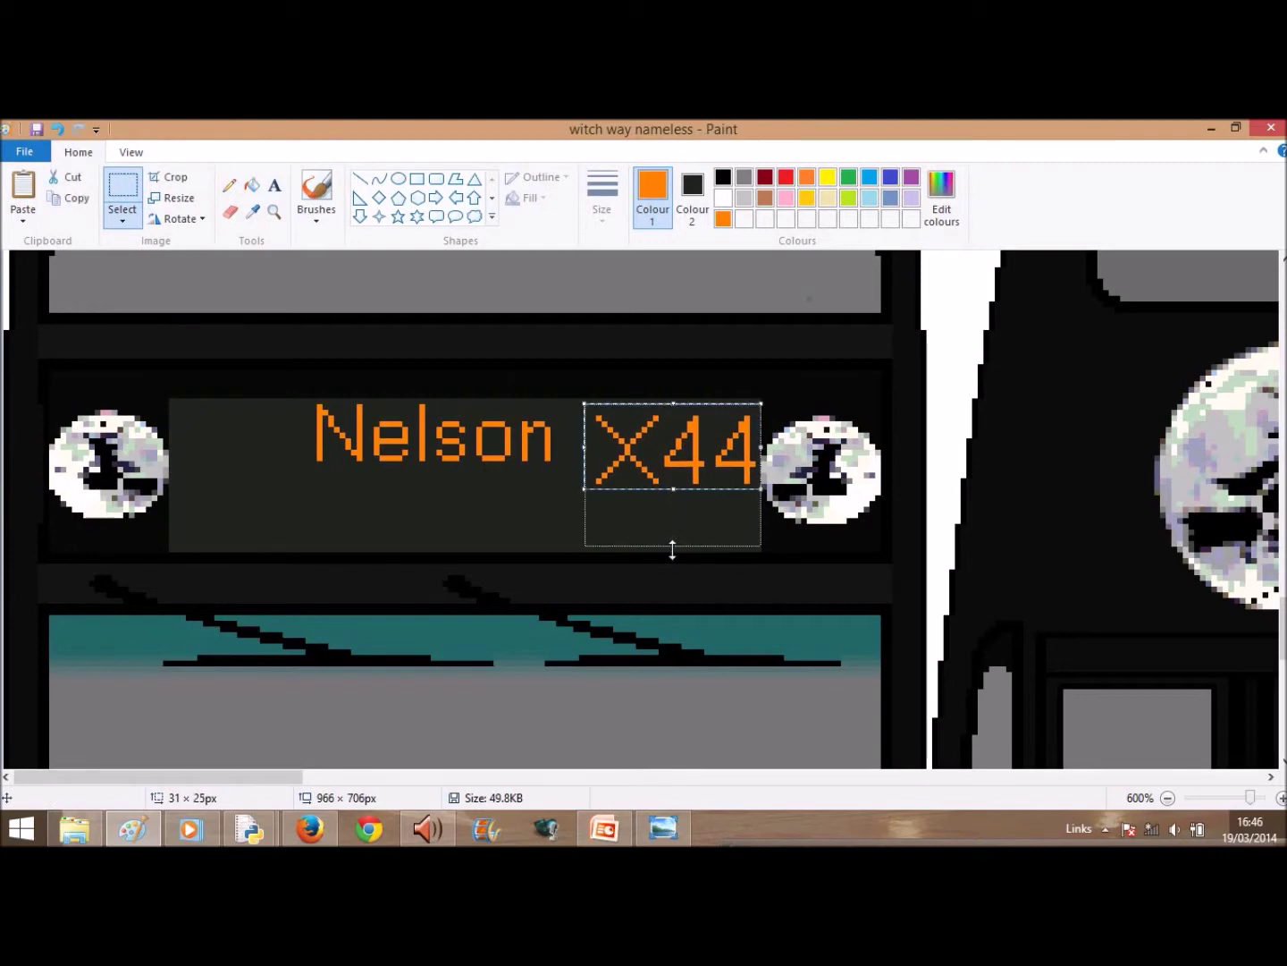
{"action": "left_click_drag", "start_coordinate": [672, 549], "coordinate": [669, 497]}
{"action": "left_click", "coordinate": [611, 632]}
{"action": "left_click", "coordinate": [58, 128]}
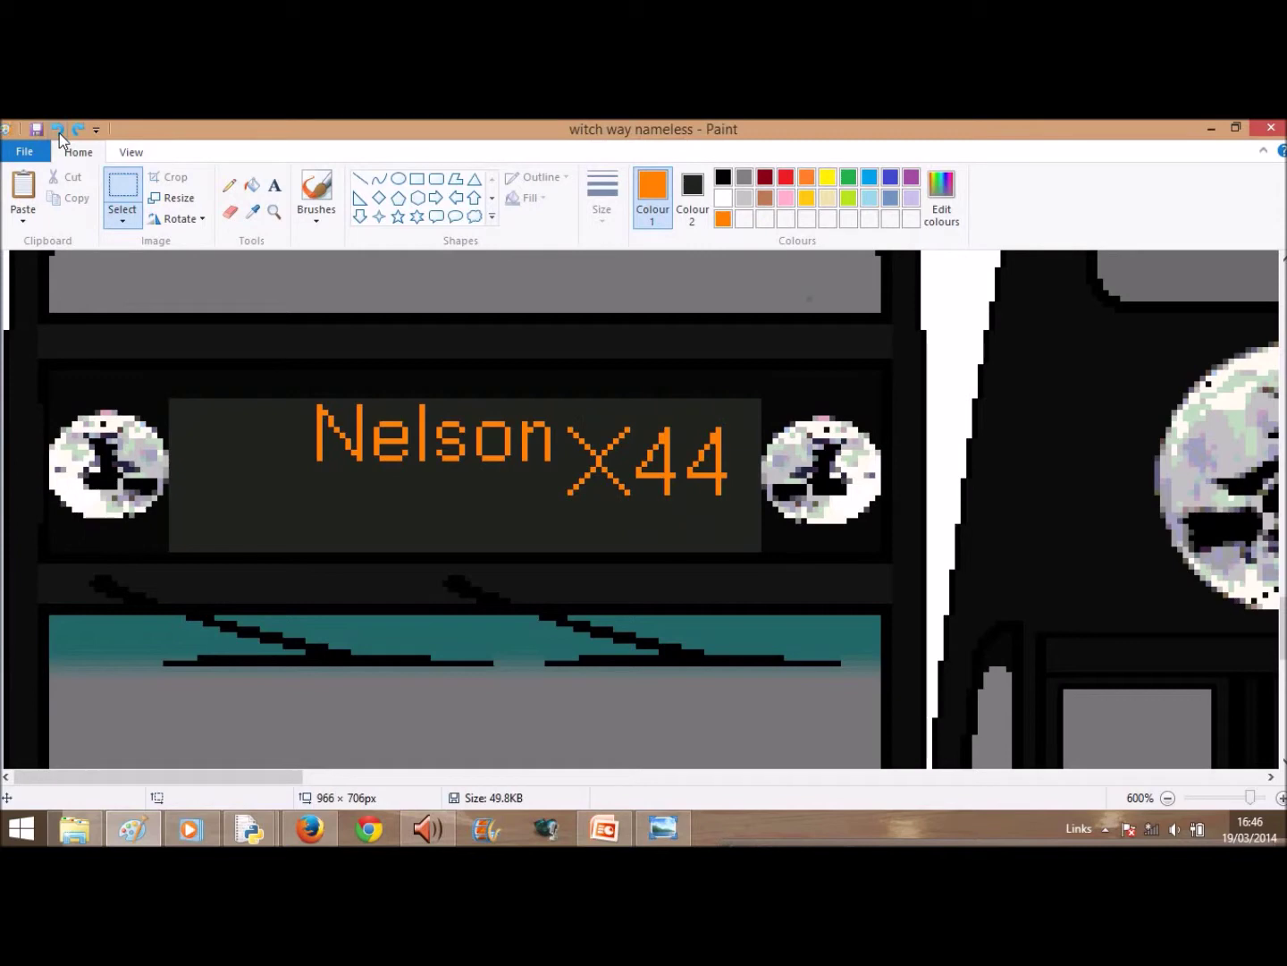
{"action": "left_click", "coordinate": [59, 132]}
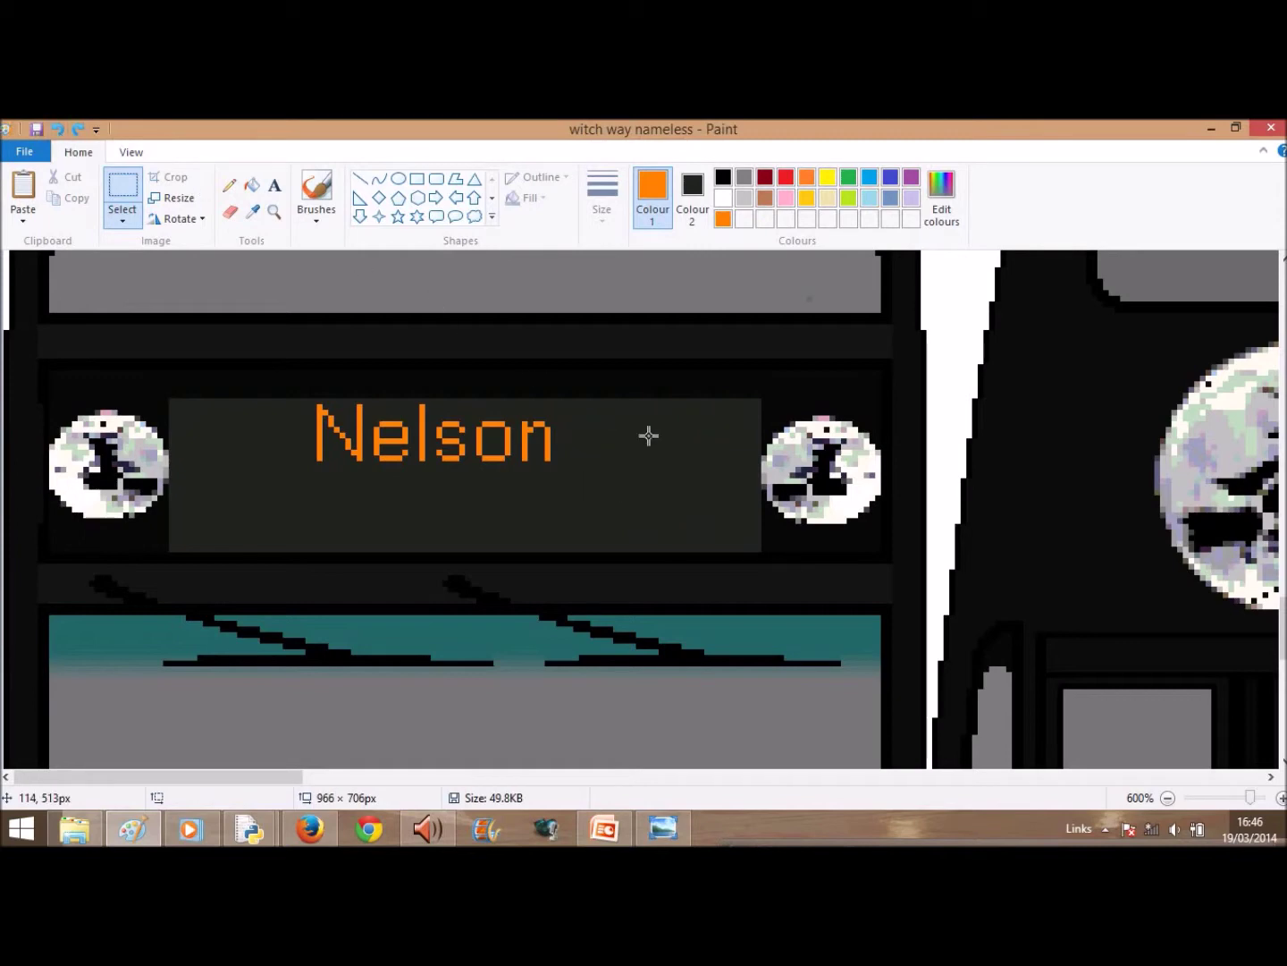
- Add the route number X44 at font size 14 beside Nelson in a text box about 36 × 26 px
{"action": "left_click", "coordinate": [273, 186]}
{"action": "left_click_drag", "start_coordinate": [551, 403], "coordinate": [755, 548]}
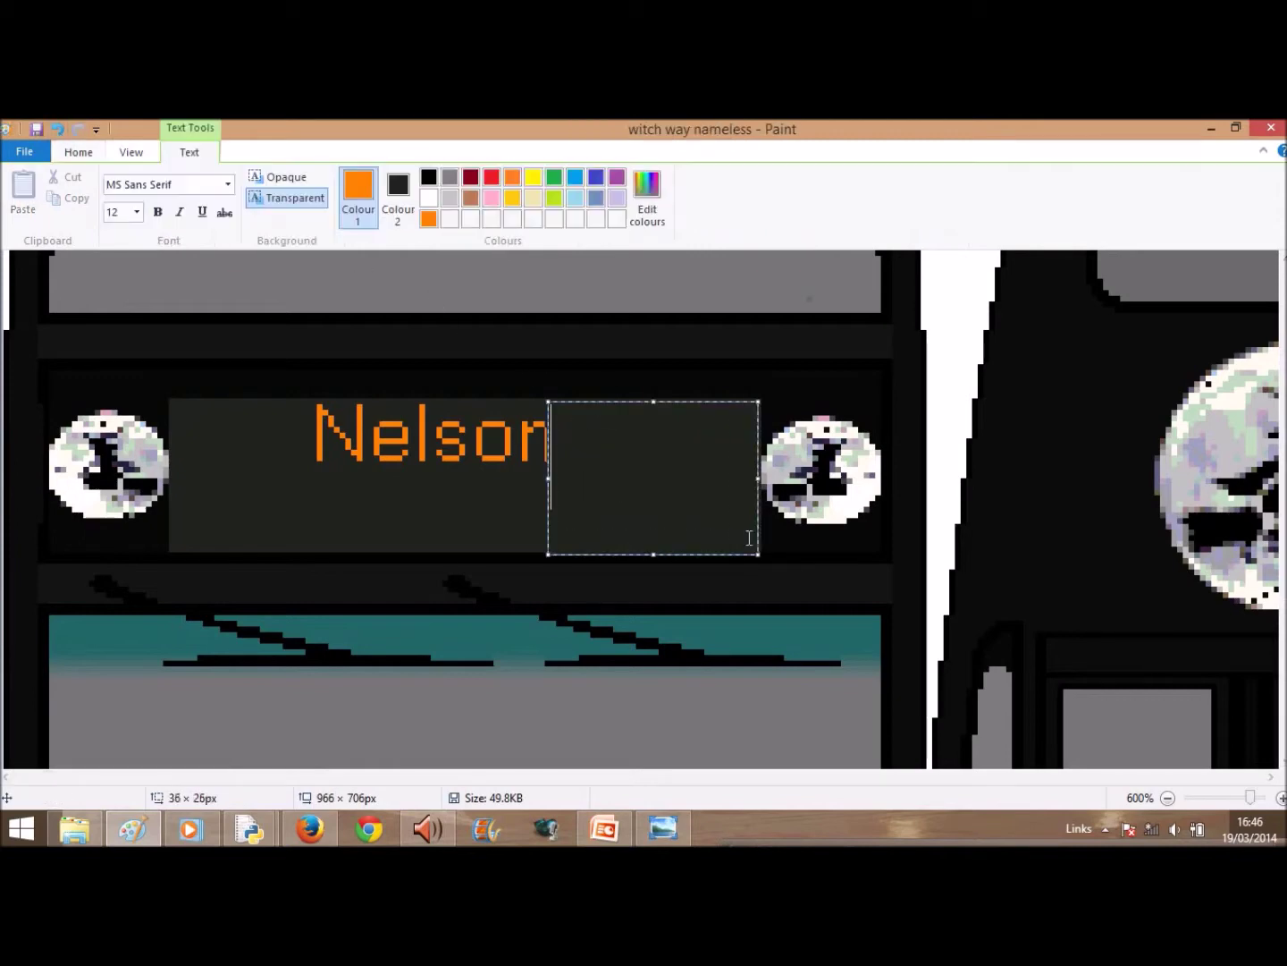
{"action": "left_click", "coordinate": [135, 222]}
{"action": "left_click", "coordinate": [122, 313]}
{"action": "type", "text": "X"}
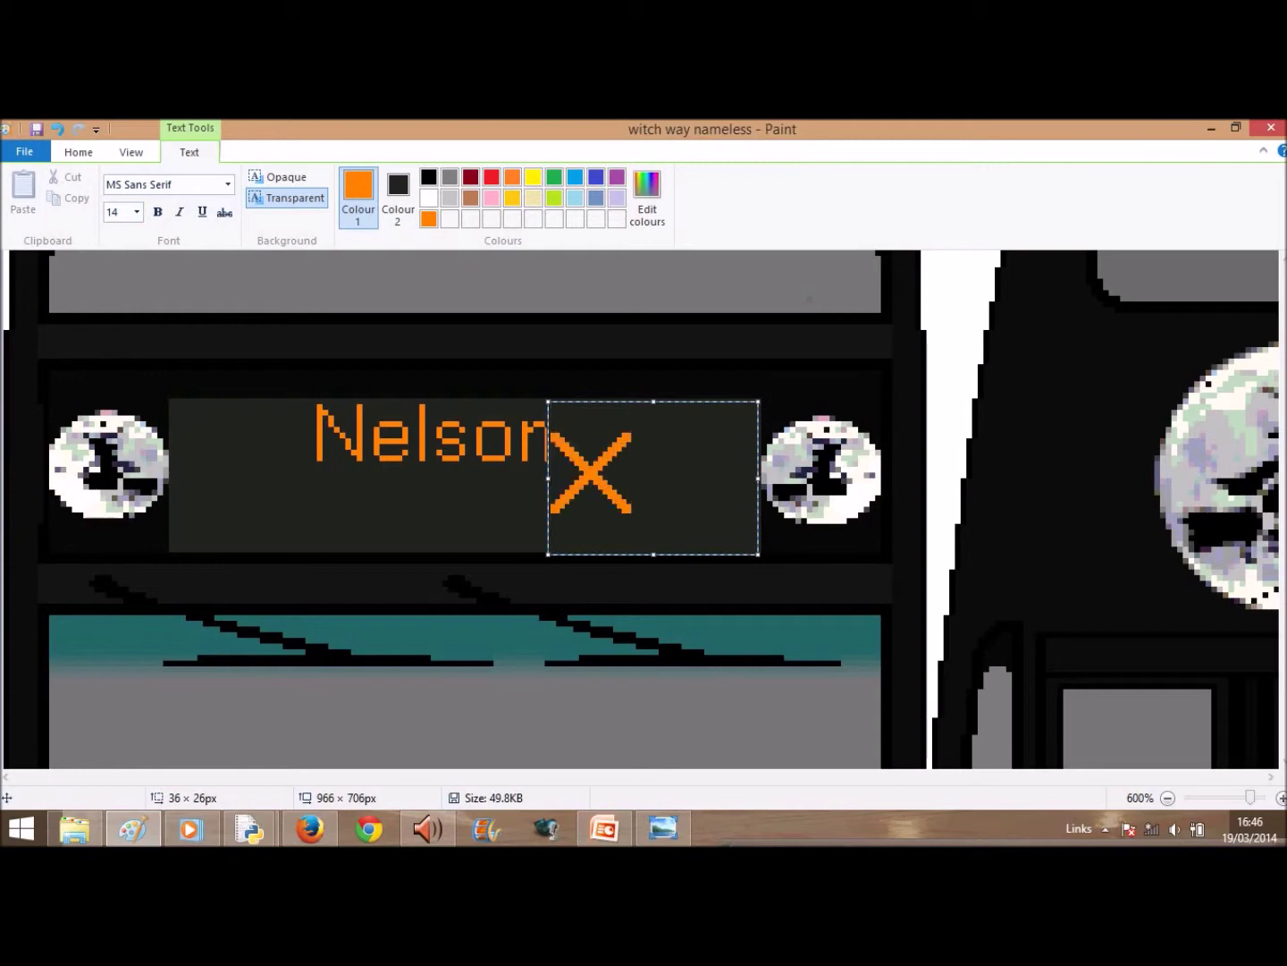
{"action": "type", "text": "44"}
{"action": "left_click", "coordinate": [945, 451]}
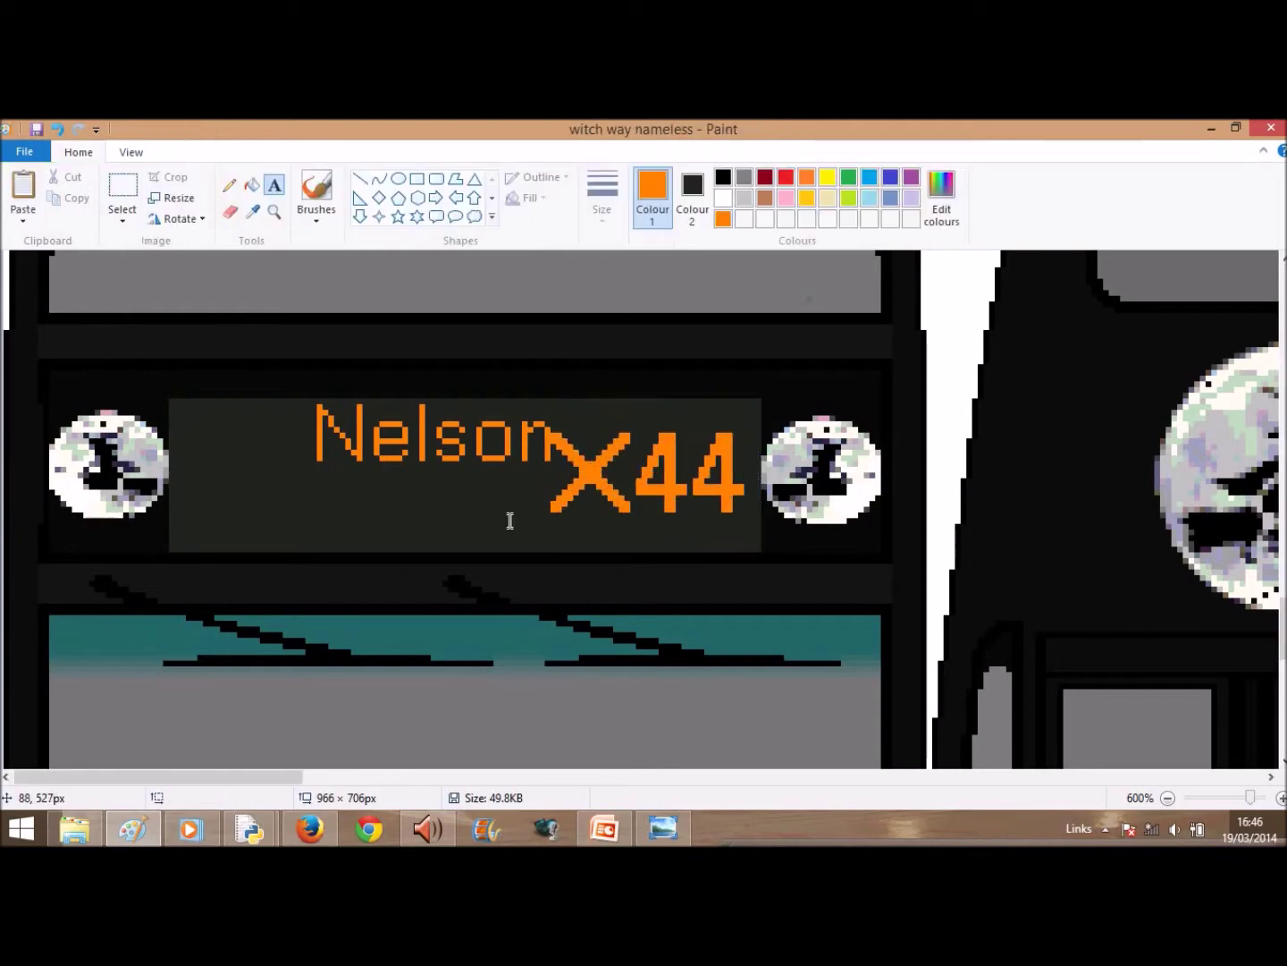
- Move the X44 lettering clear of Nelson, against the display's edge beside the moon emblem
{"action": "left_click", "coordinate": [122, 190]}
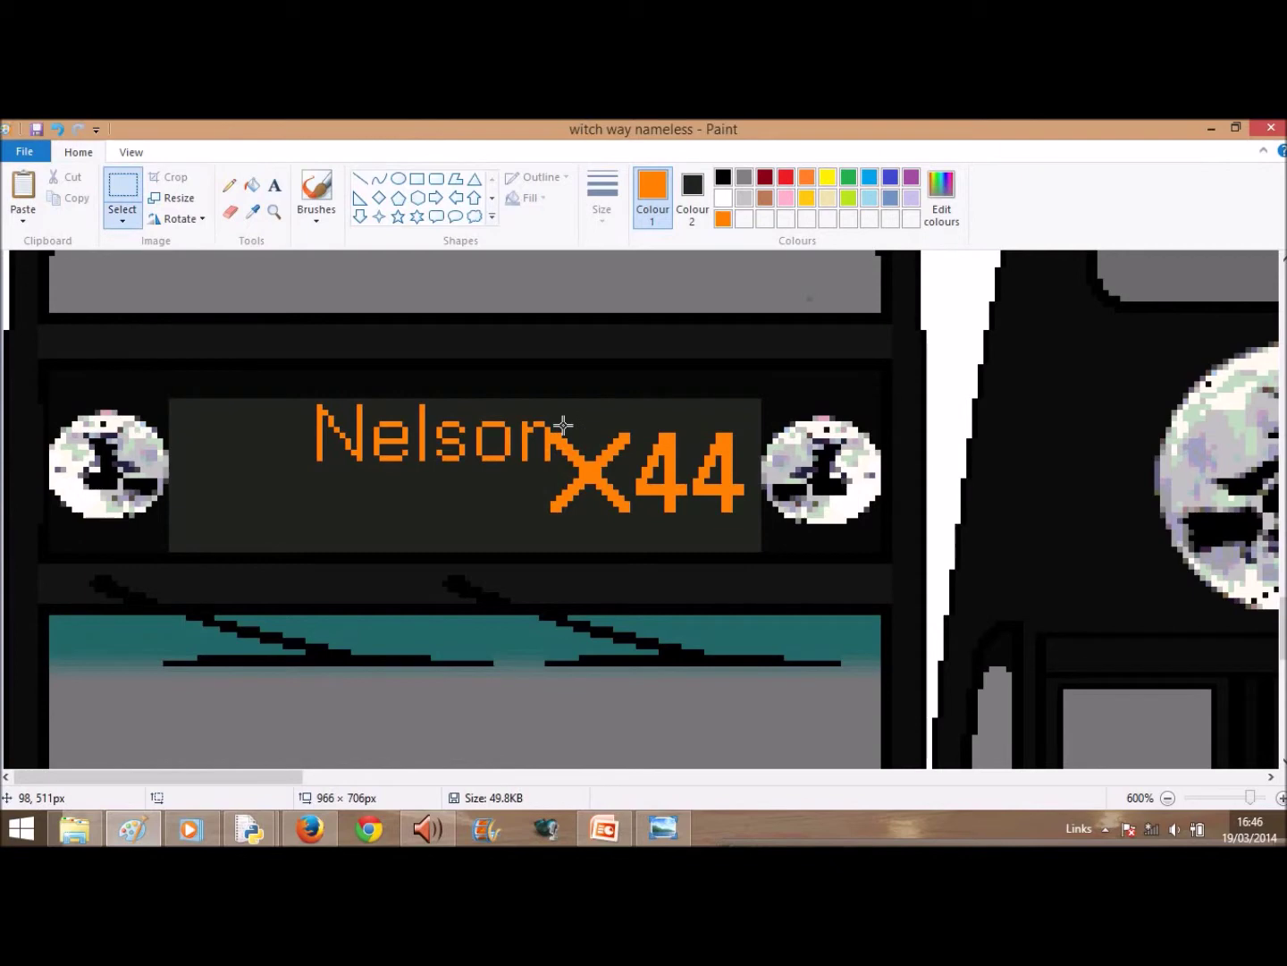
{"action": "mouse_move", "coordinate": [684, 499]}
{"action": "left_mouse_down"}
{"action": "mouse_move", "coordinate": [742, 518]}
{"action": "mouse_move", "coordinate": [706, 481]}
{"action": "left_mouse_up"}
{"action": "left_click", "coordinate": [824, 530]}
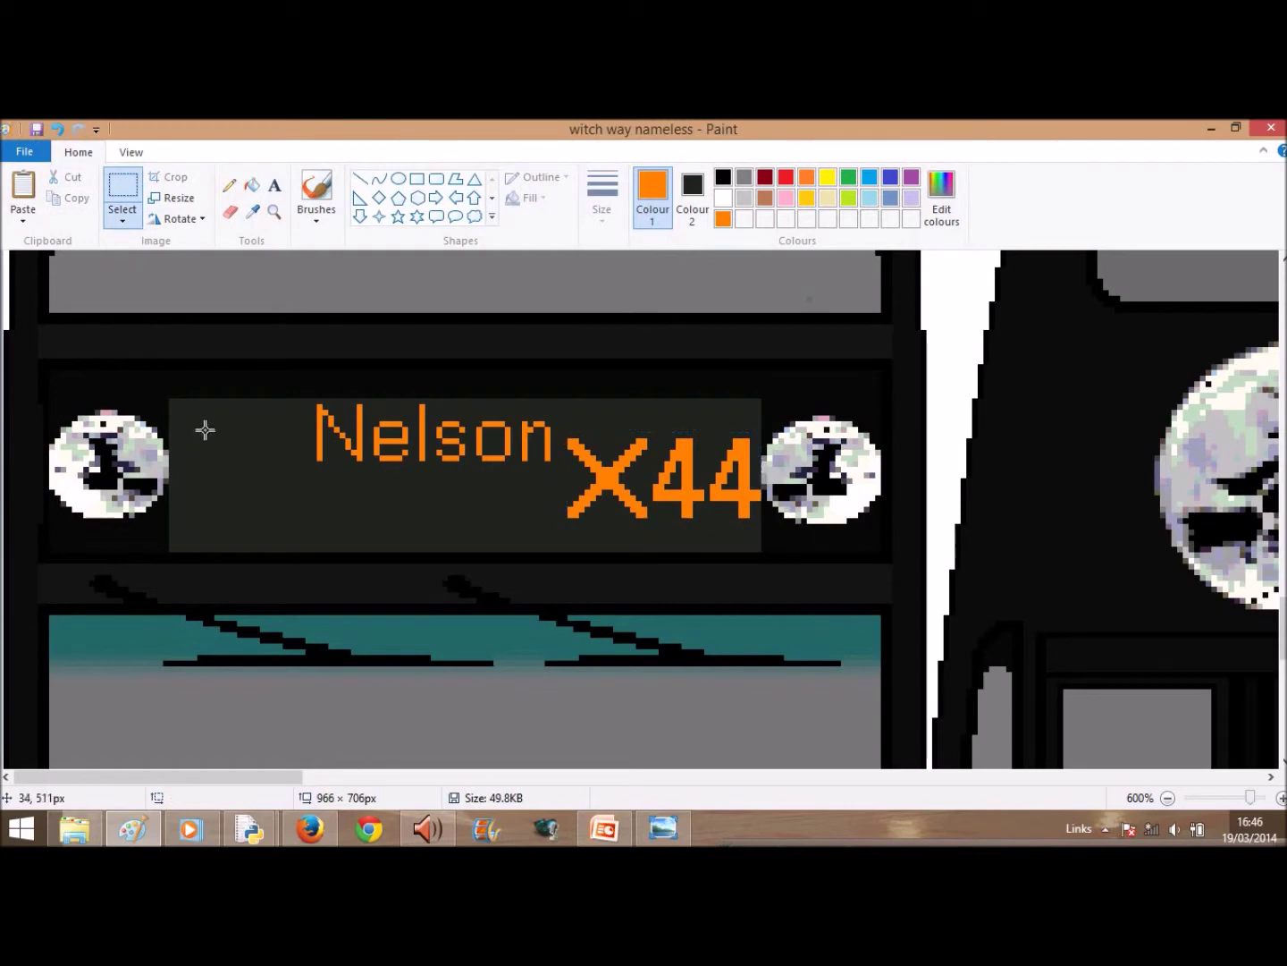
- Try starting a line beneath Nelson with via at font size 10 in a text box about 68 × 12 px, and adjust the box
{"action": "left_click", "coordinate": [274, 188]}
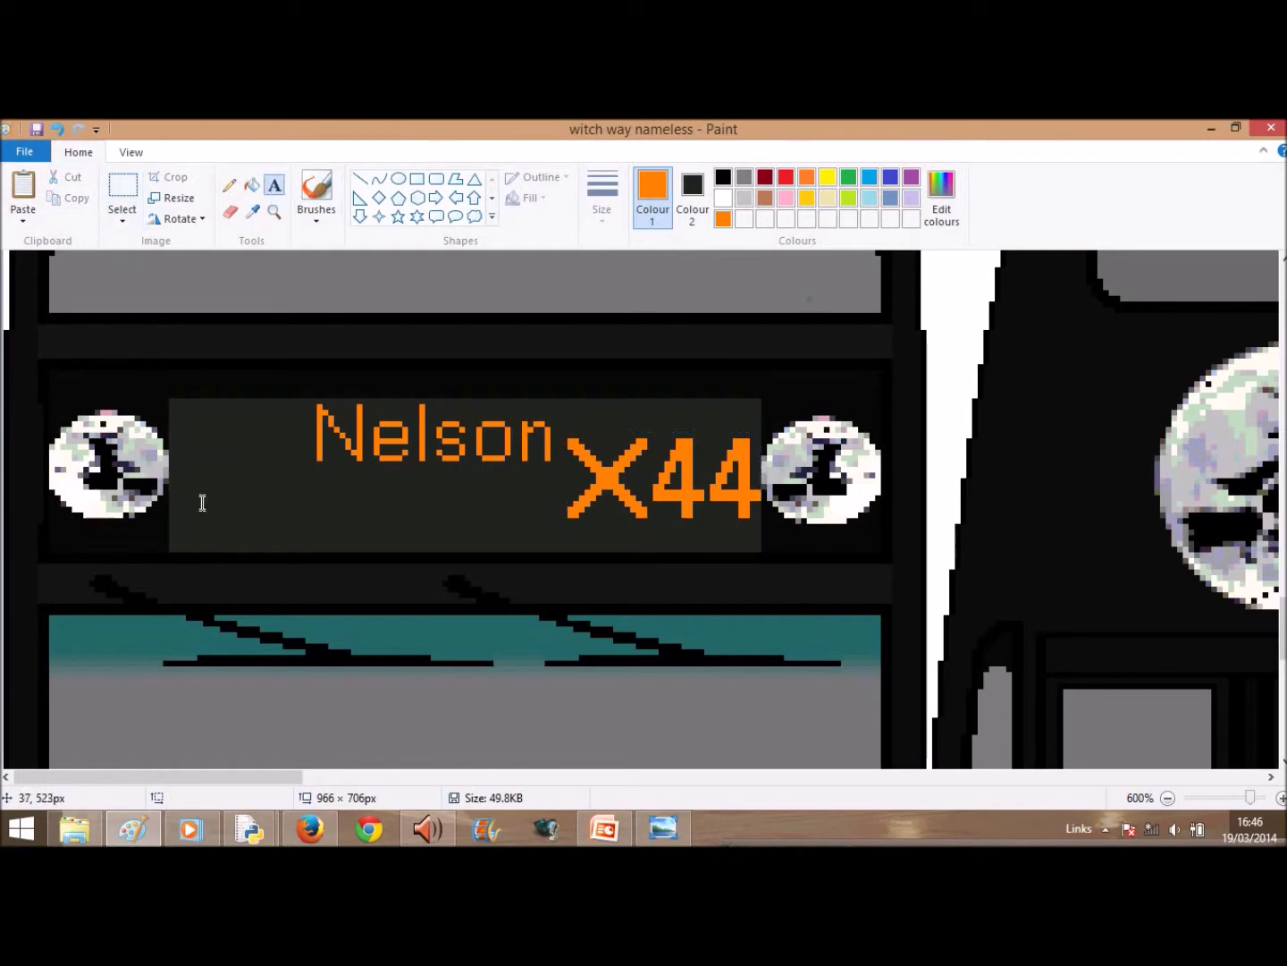
{"action": "left_click_drag", "start_coordinate": [175, 484], "coordinate": [563, 551]}
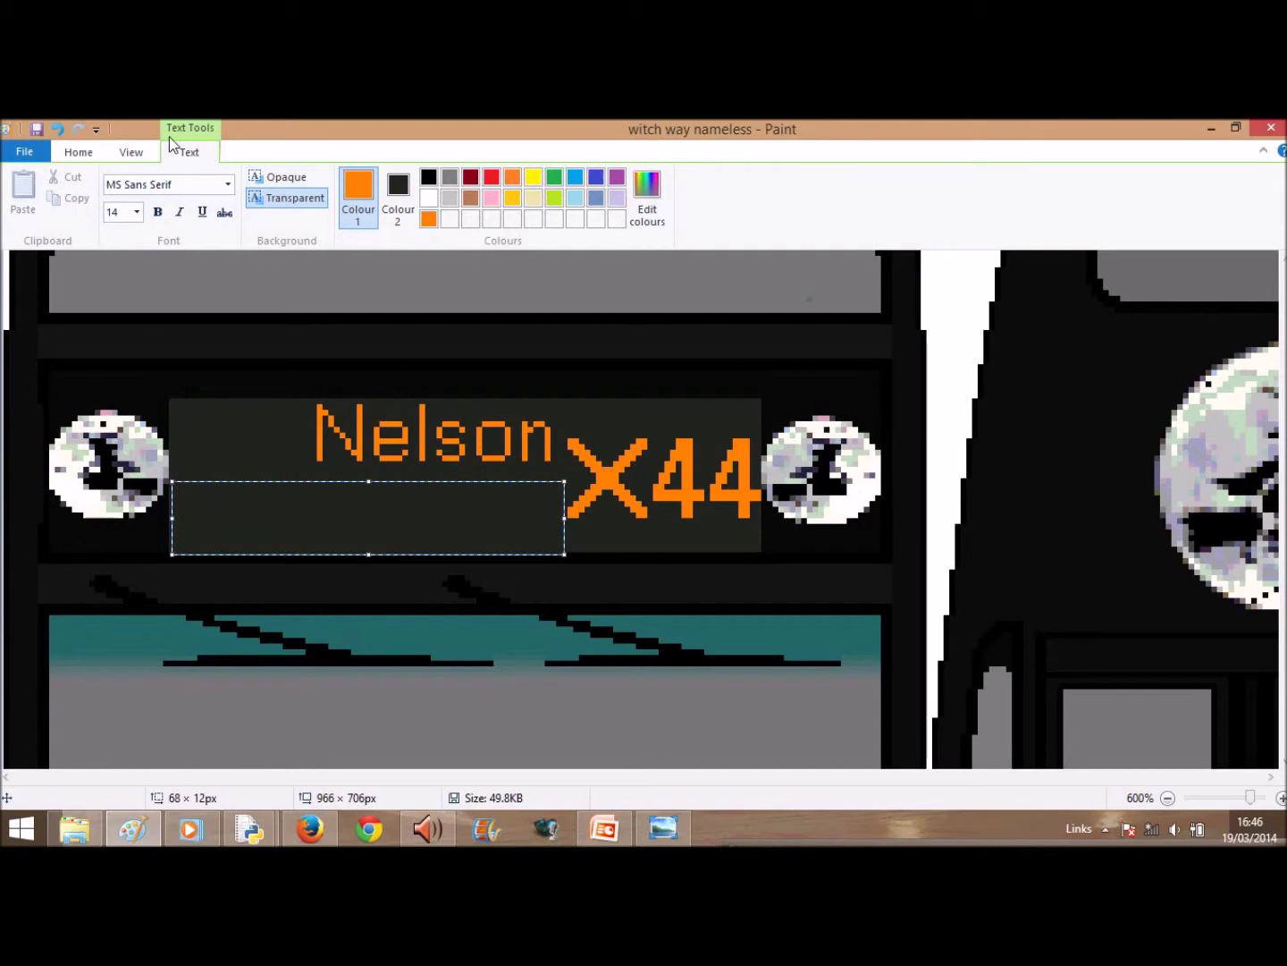
{"action": "left_click", "coordinate": [135, 212]}
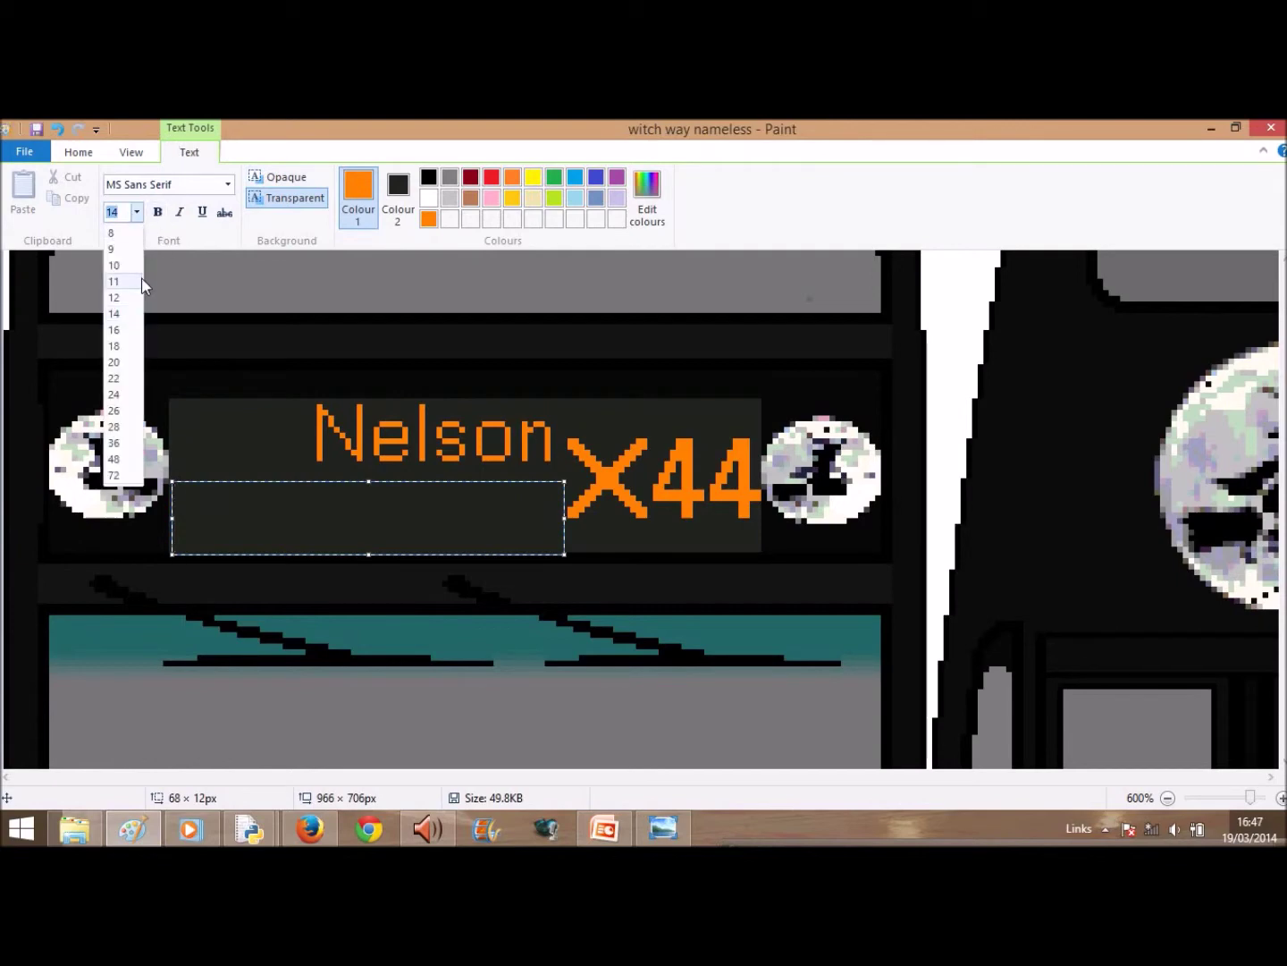
{"action": "left_click", "coordinate": [121, 265]}
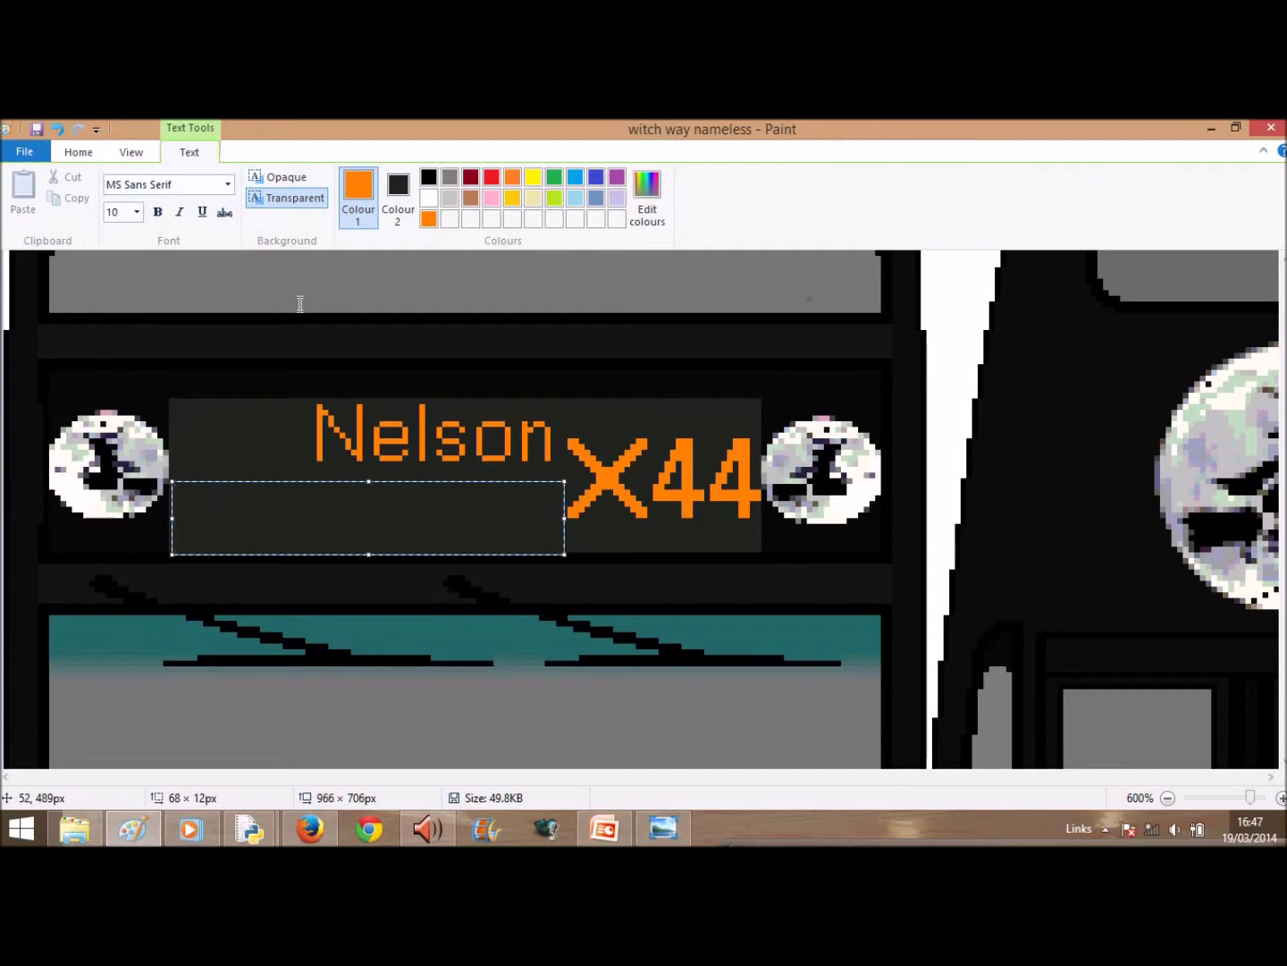
{"action": "type", "text": "via"}
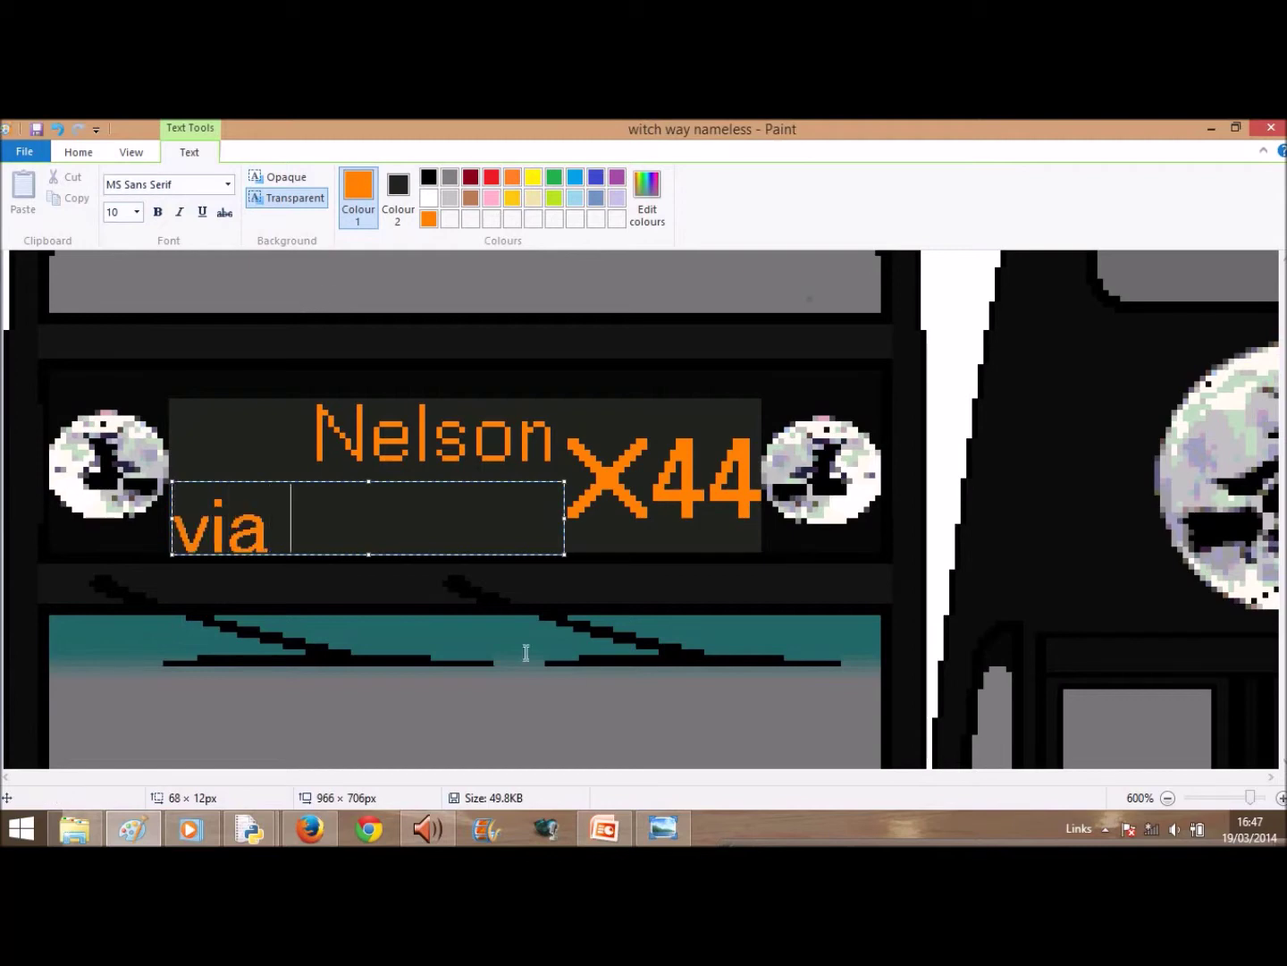
{"action": "left_click_drag", "start_coordinate": [368, 554], "coordinate": [374, 577]}
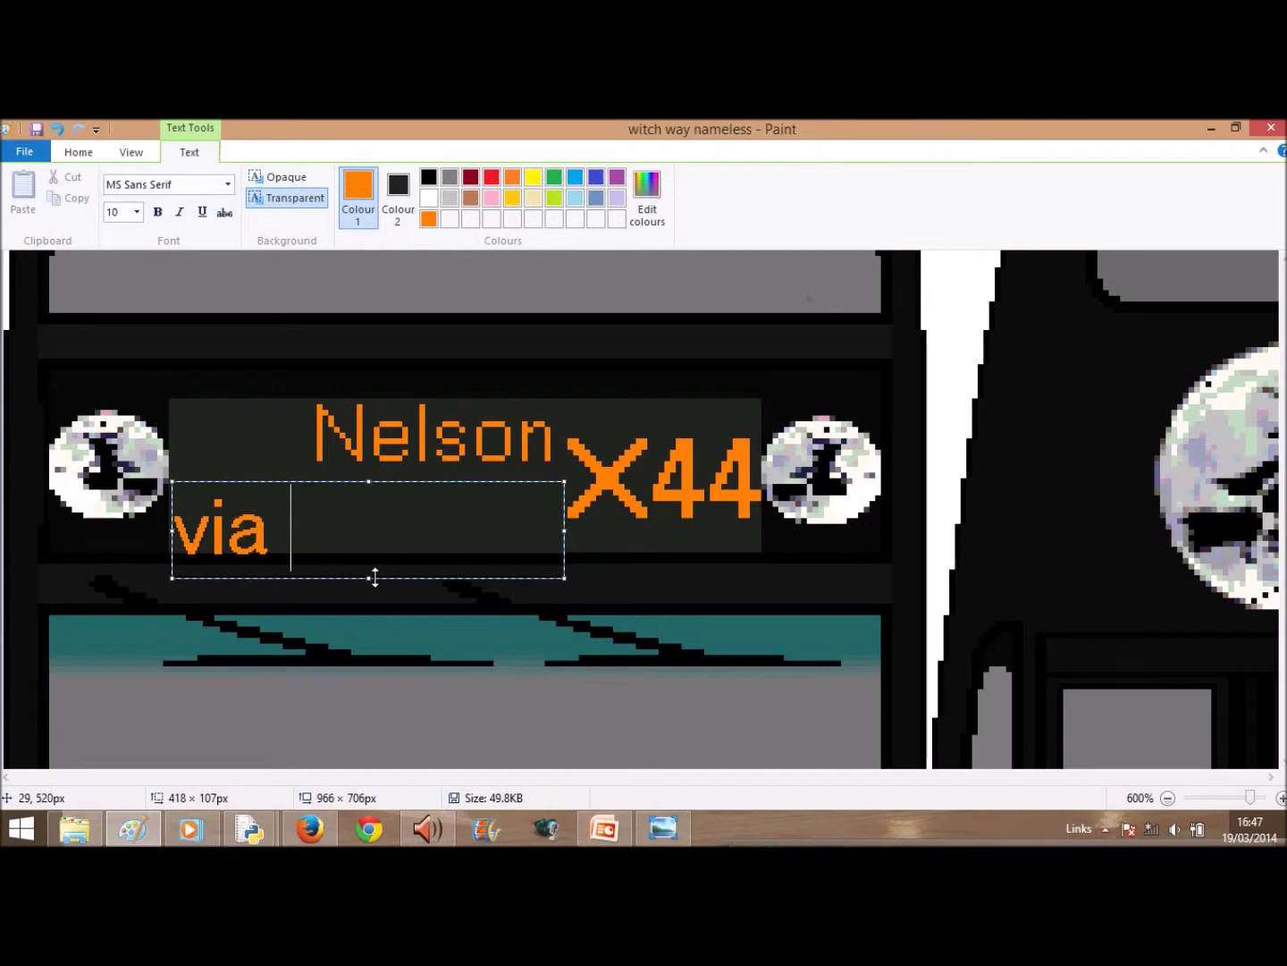
{"action": "left_click_drag", "start_coordinate": [346, 481], "coordinate": [347, 461]}
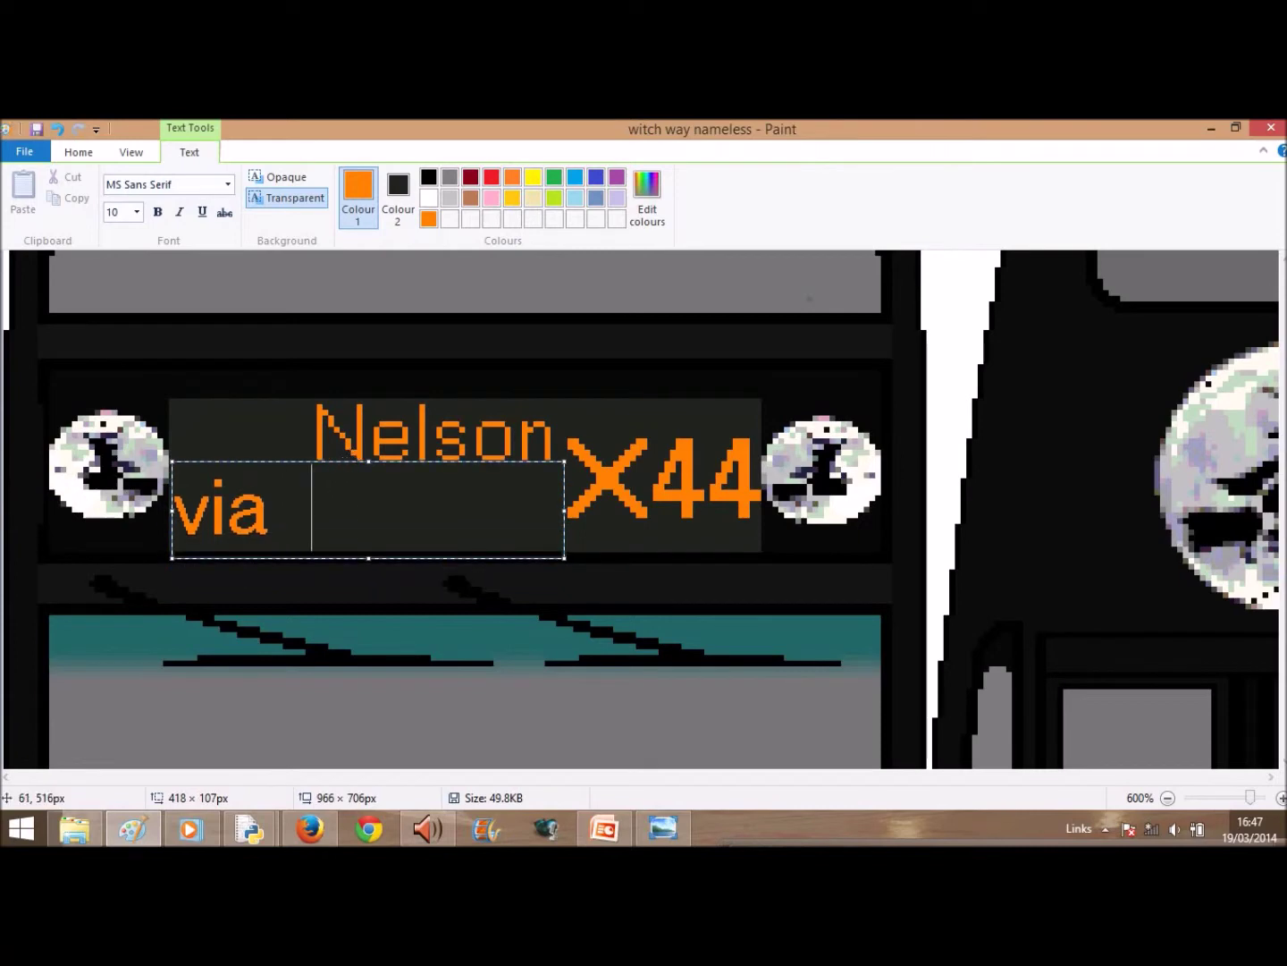
- Try extending the lower line to via Edenfiled and widen its text box to hold the wording on one line
{"action": "type", "text": "e"}
{"action": "key", "text": "BackSpace"}
{"action": "key", "text": "BackSpace"}
{"action": "type", "text": "Eden"}
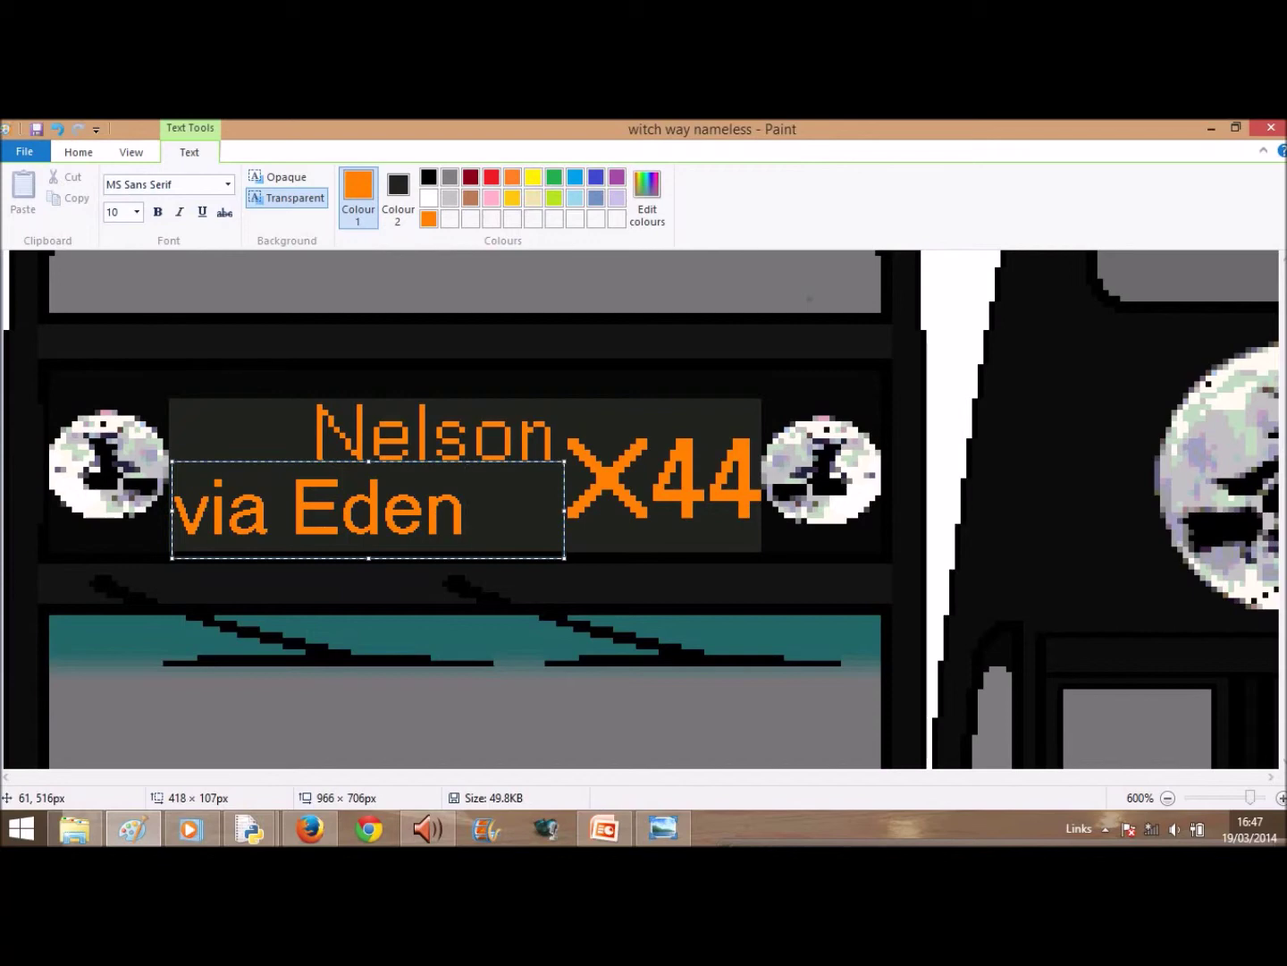
{"action": "type", "text": "file"}
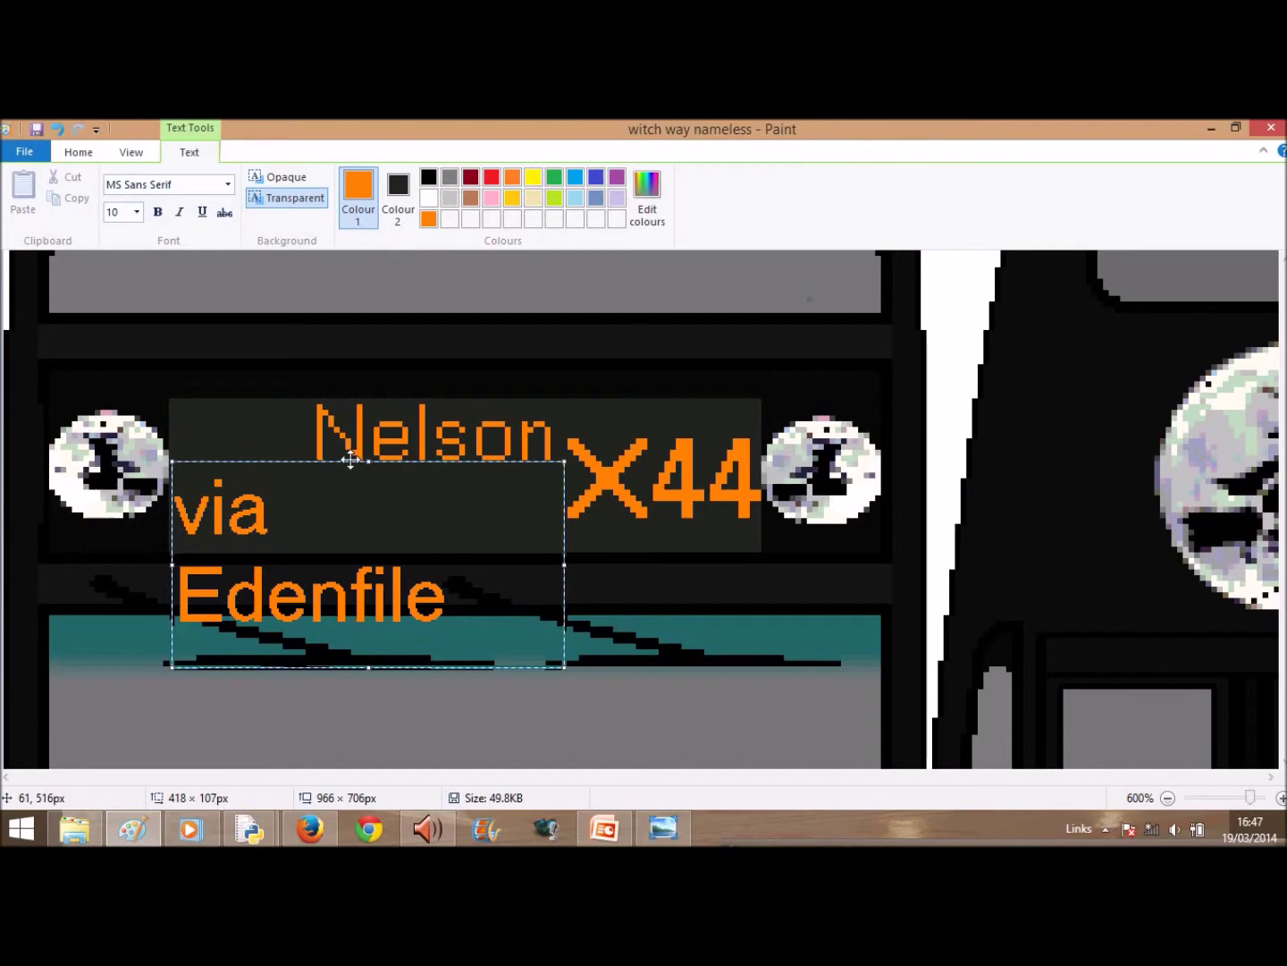
{"action": "type", "text": "f"}
{"action": "key", "text": "BackSpace"}
{"action": "type", "text": "d"}
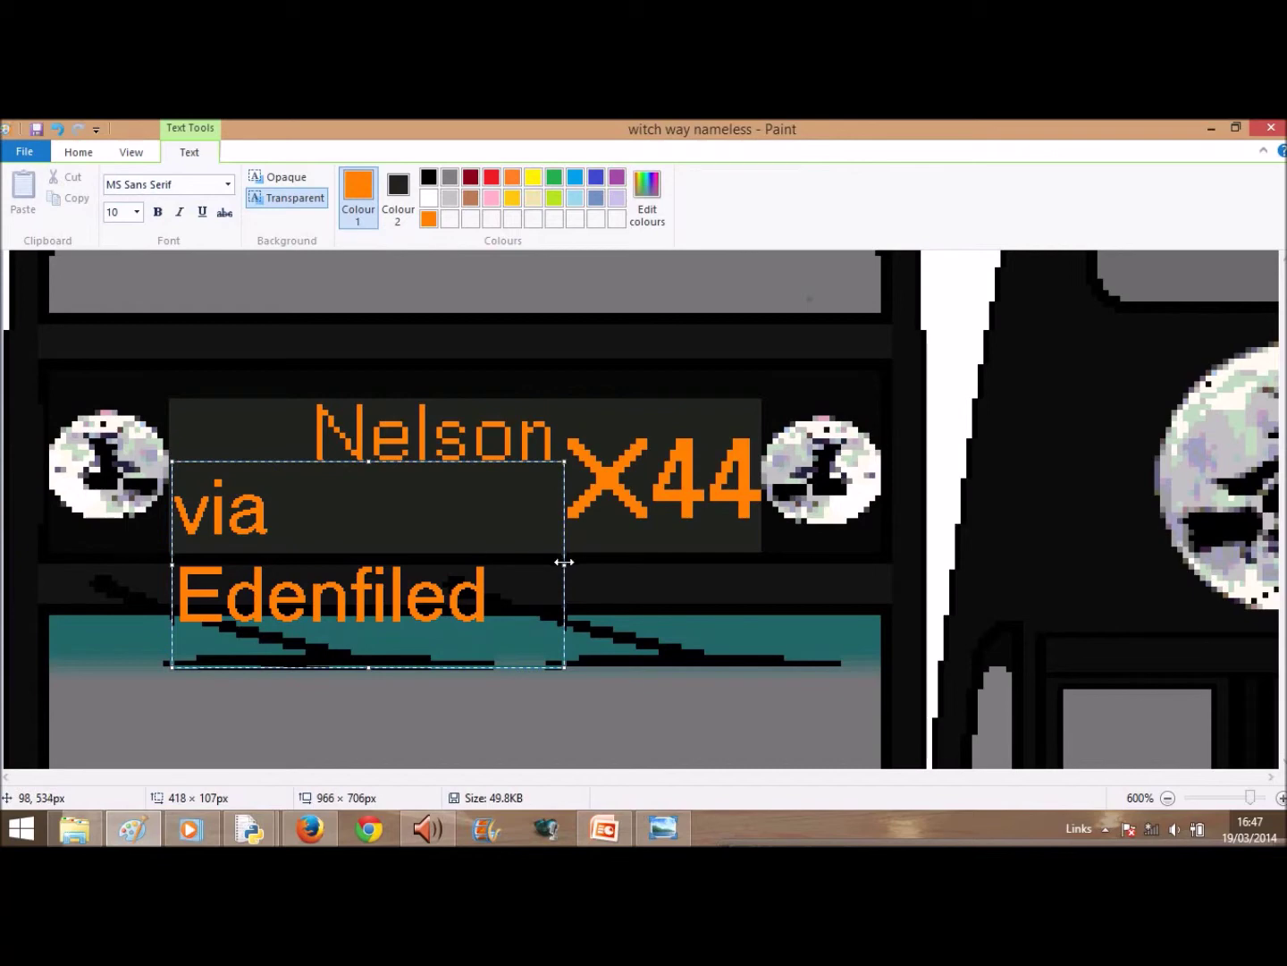
{"action": "left_click_drag", "start_coordinate": [564, 562], "coordinate": [666, 561]}
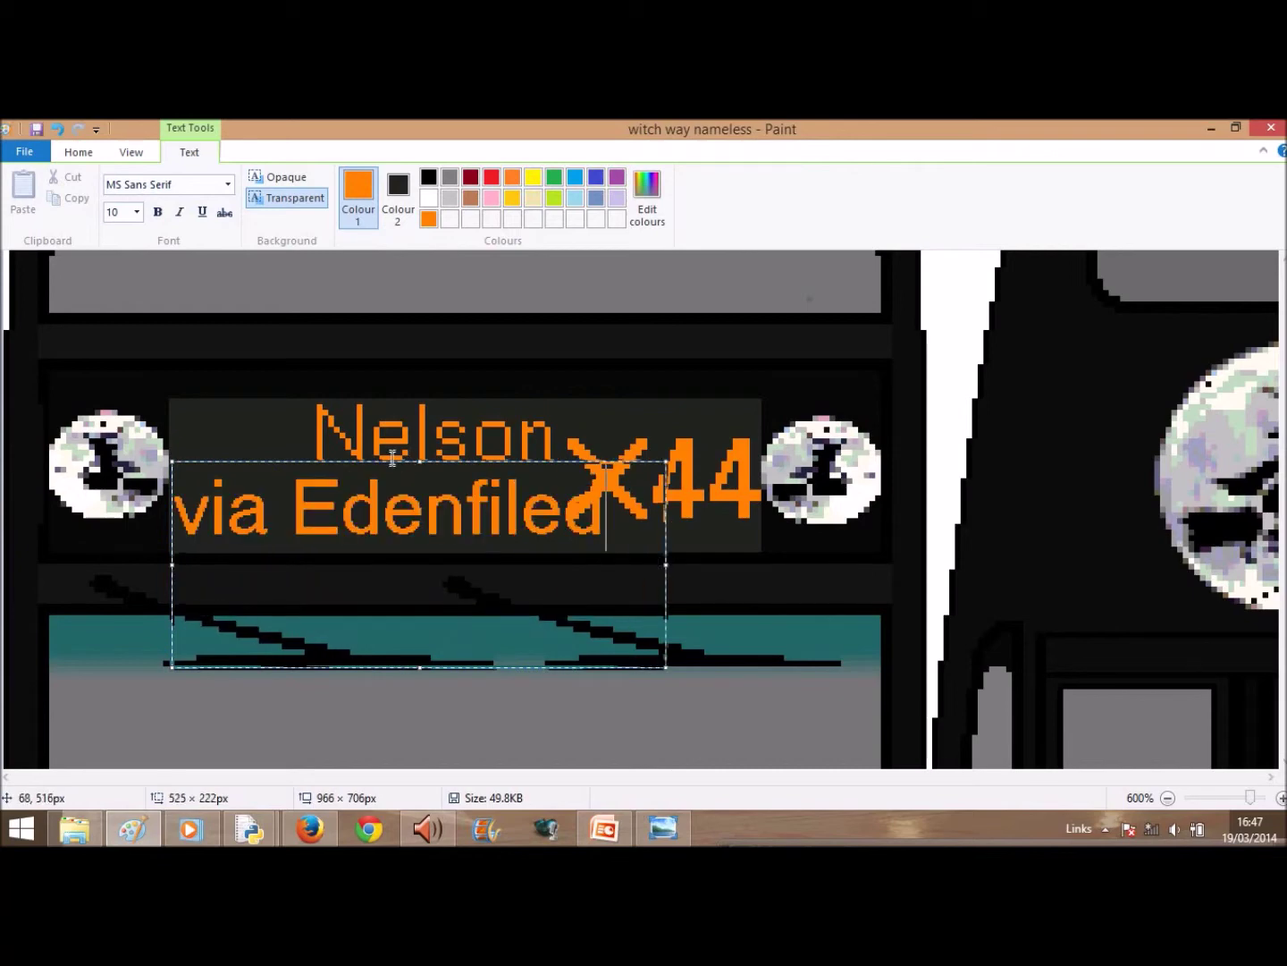
- Try fitting the size 10 via Edenfiled line beneath Nelson and before X44, and undo the placed lettering
{"action": "left_click_drag", "start_coordinate": [388, 467], "coordinate": [404, 481]}
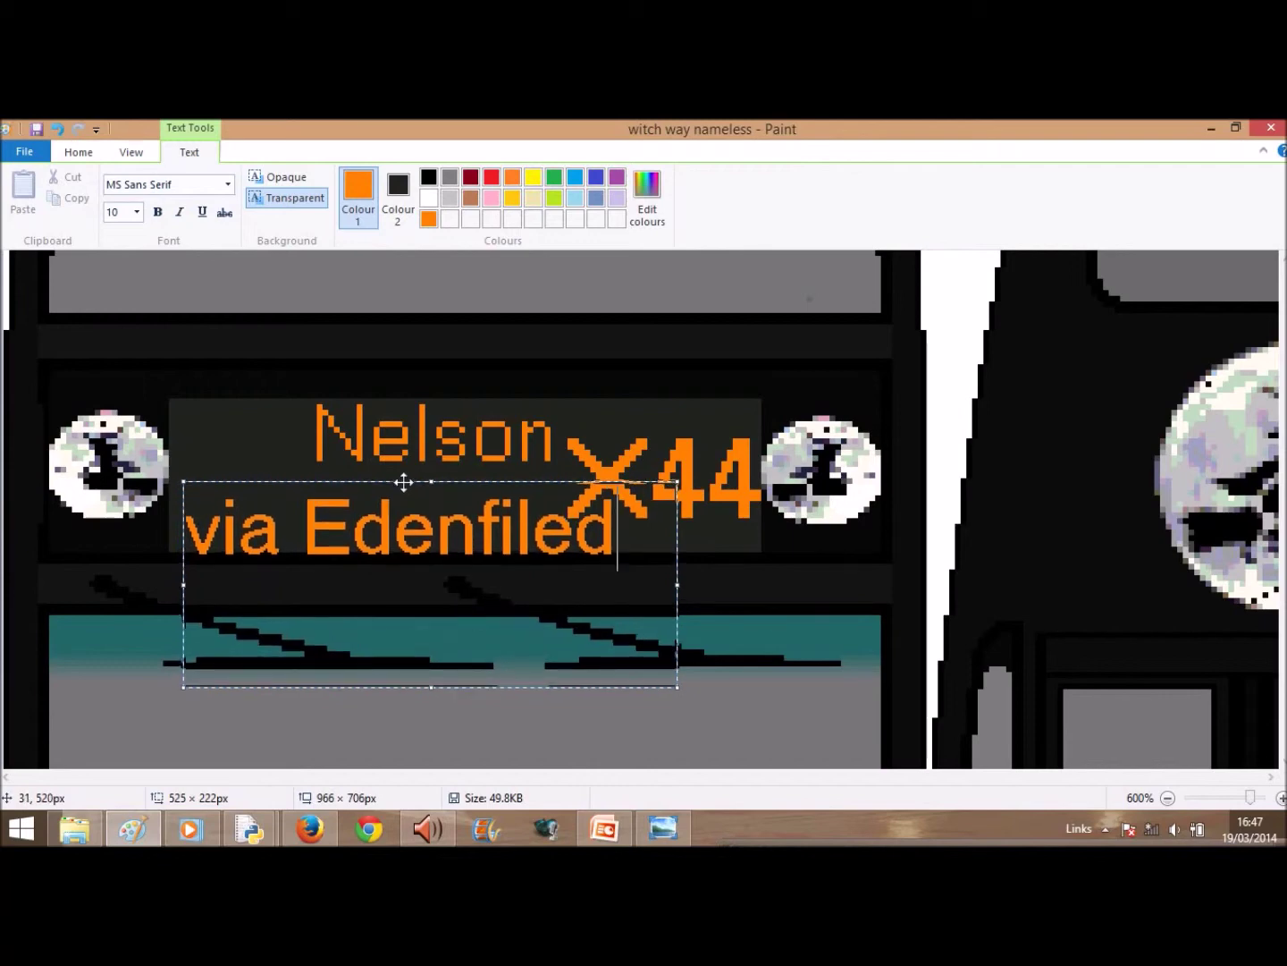
{"action": "left_click_drag", "start_coordinate": [404, 482], "coordinate": [406, 480]}
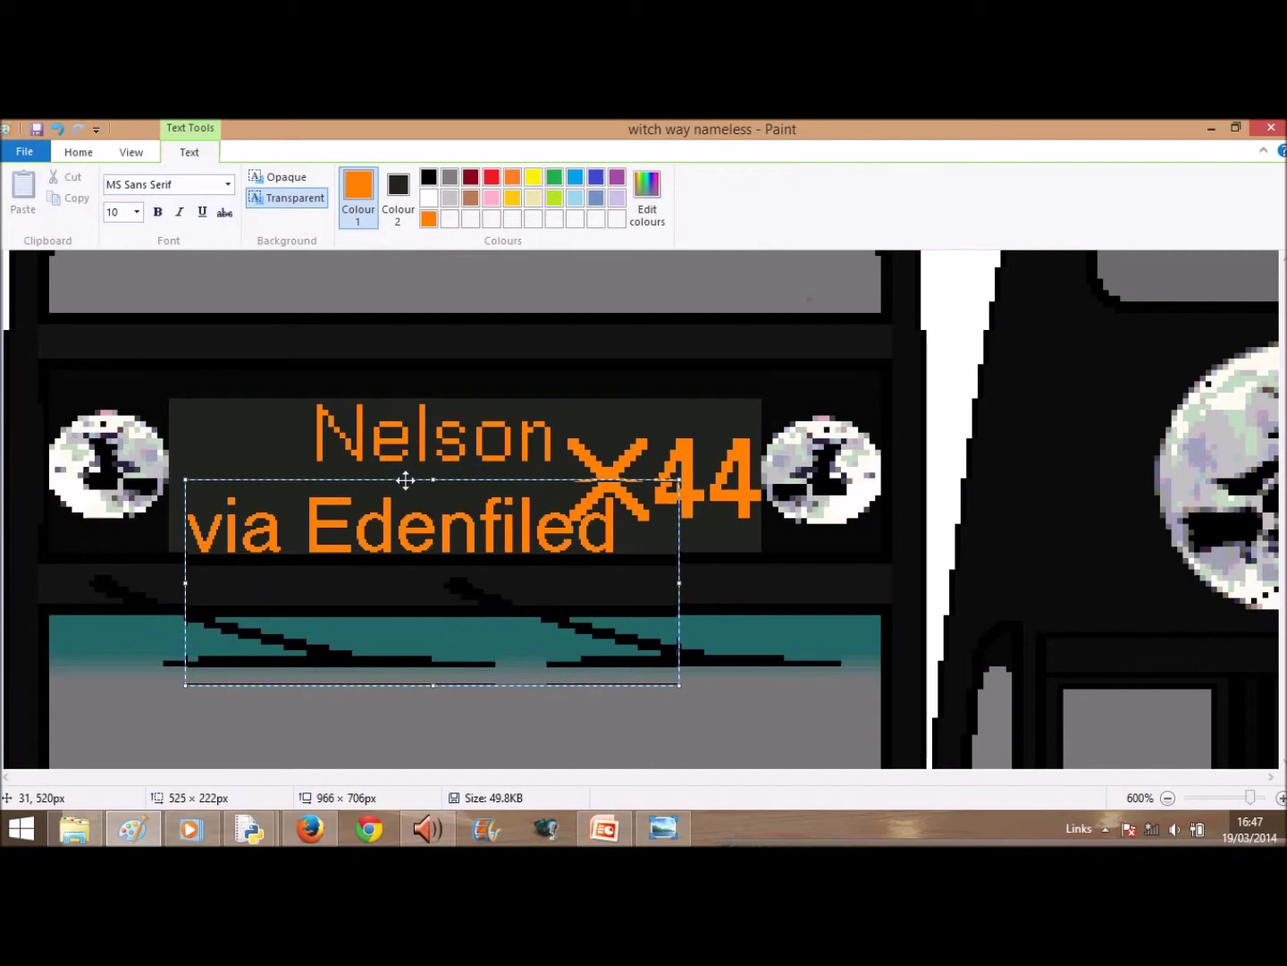
{"action": "left_click_drag", "start_coordinate": [406, 480], "coordinate": [367, 464]}
{"action": "left_click_drag", "start_coordinate": [617, 485], "coordinate": [621, 666]}
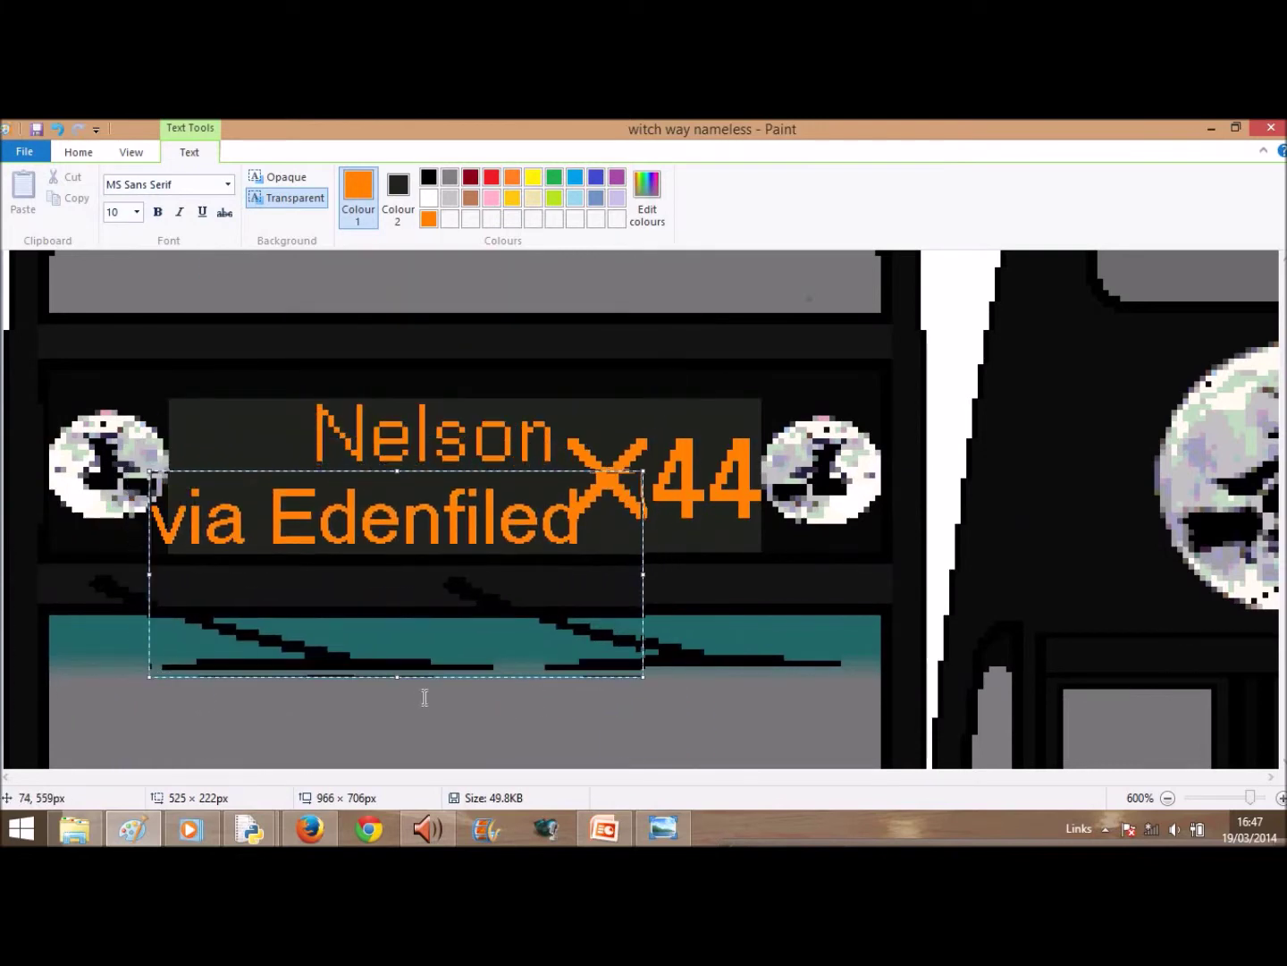
{"action": "left_click", "coordinate": [399, 677]}
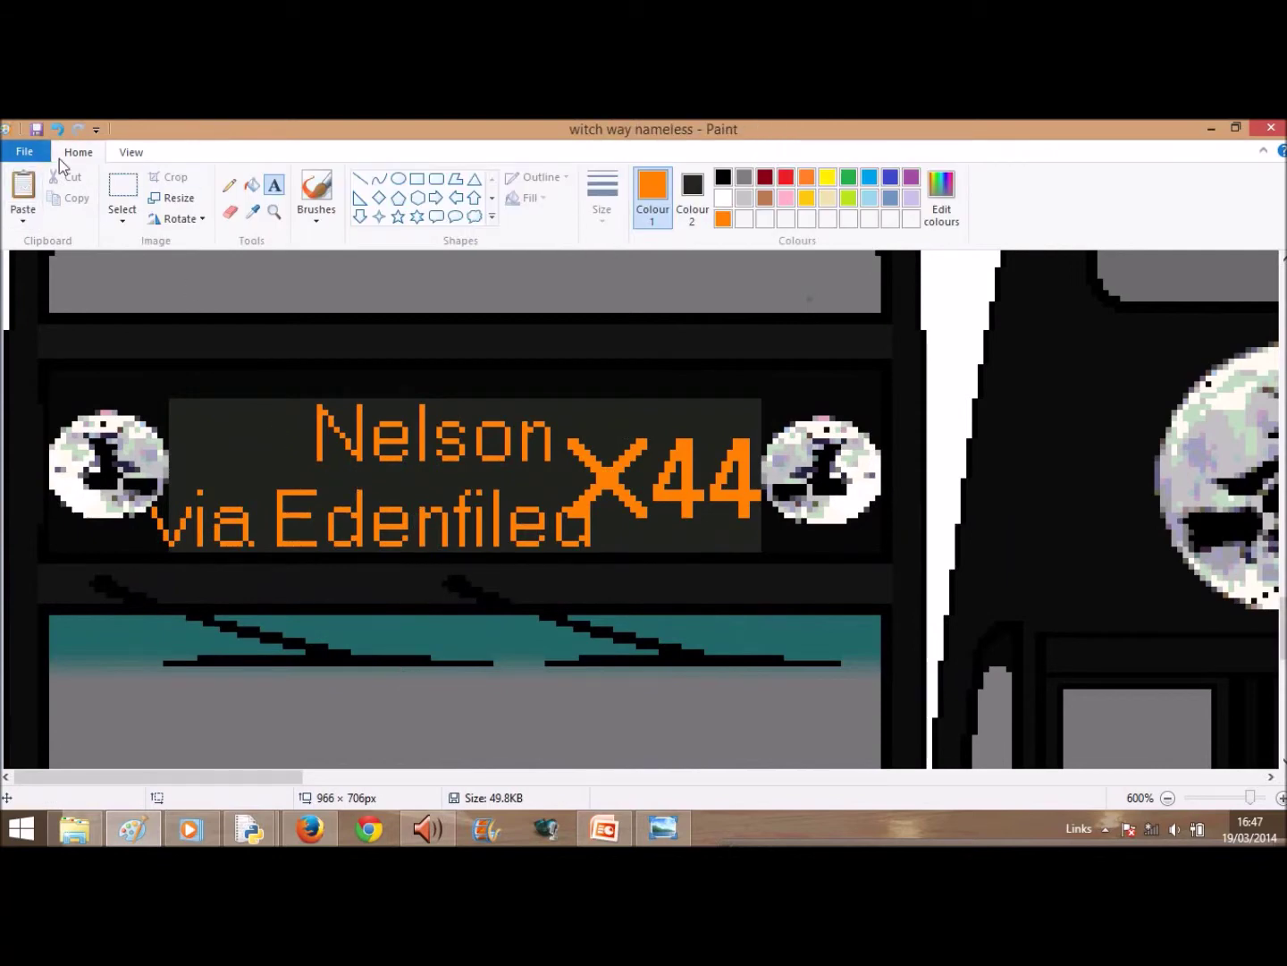
{"action": "left_click", "coordinate": [59, 131]}
- Start a lower line beneath Nelson with via at font size 9, in a text box about 67 × 8 px
{"action": "left_click_drag", "start_coordinate": [176, 480], "coordinate": [558, 526]}
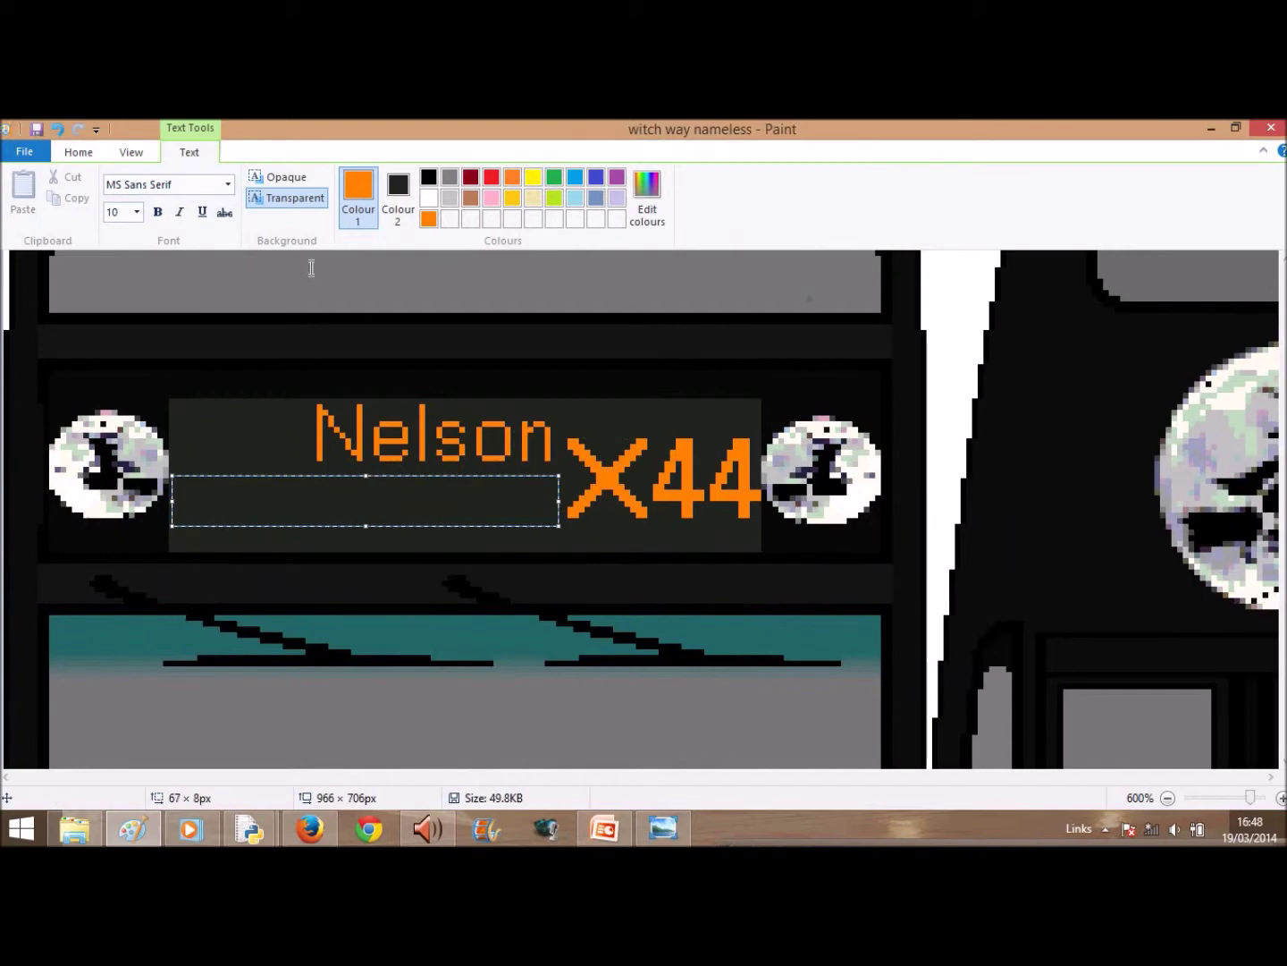
{"action": "left_click", "coordinate": [136, 212]}
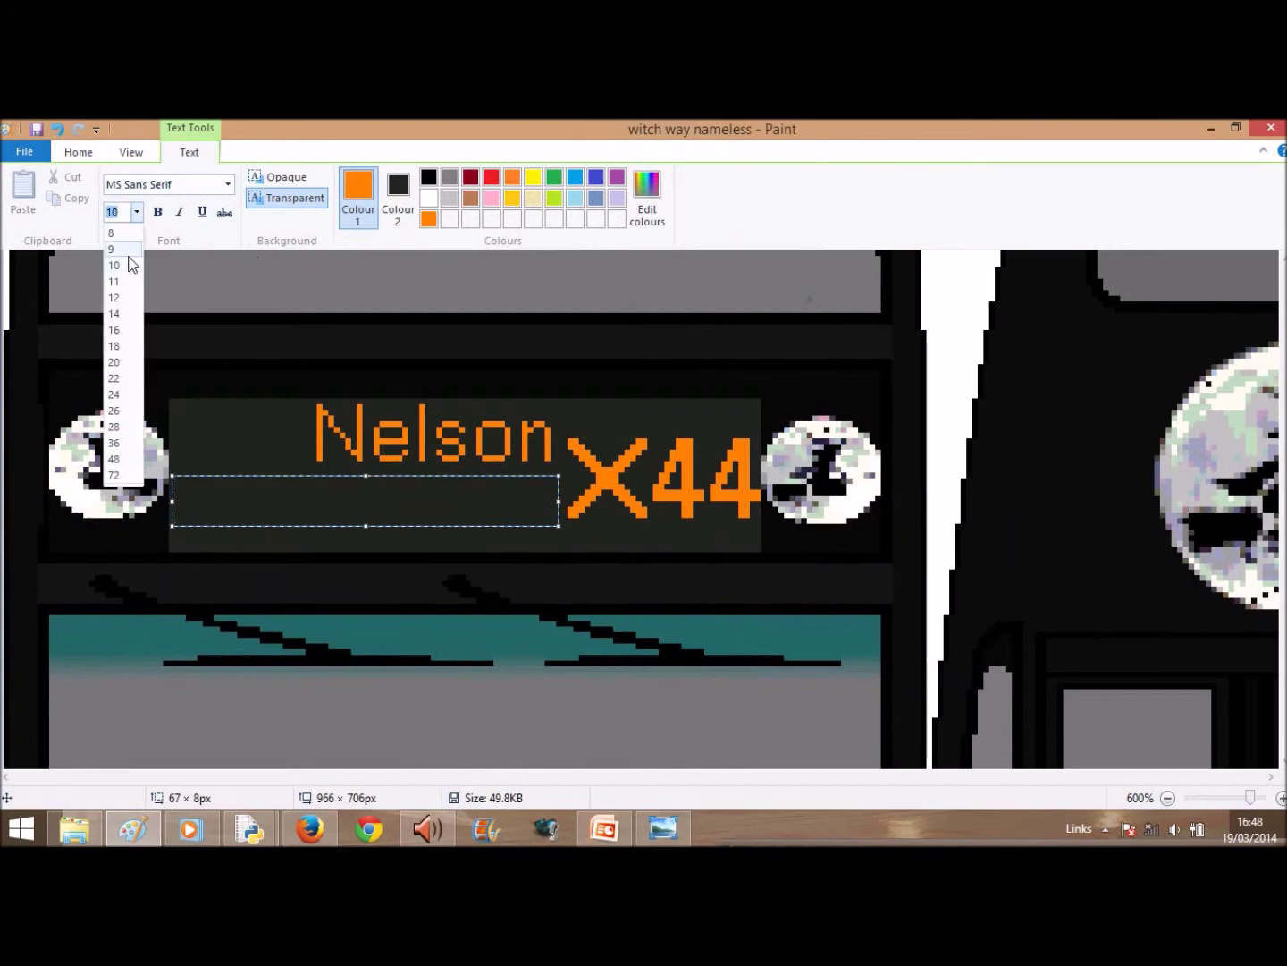
{"action": "left_click", "coordinate": [128, 251]}
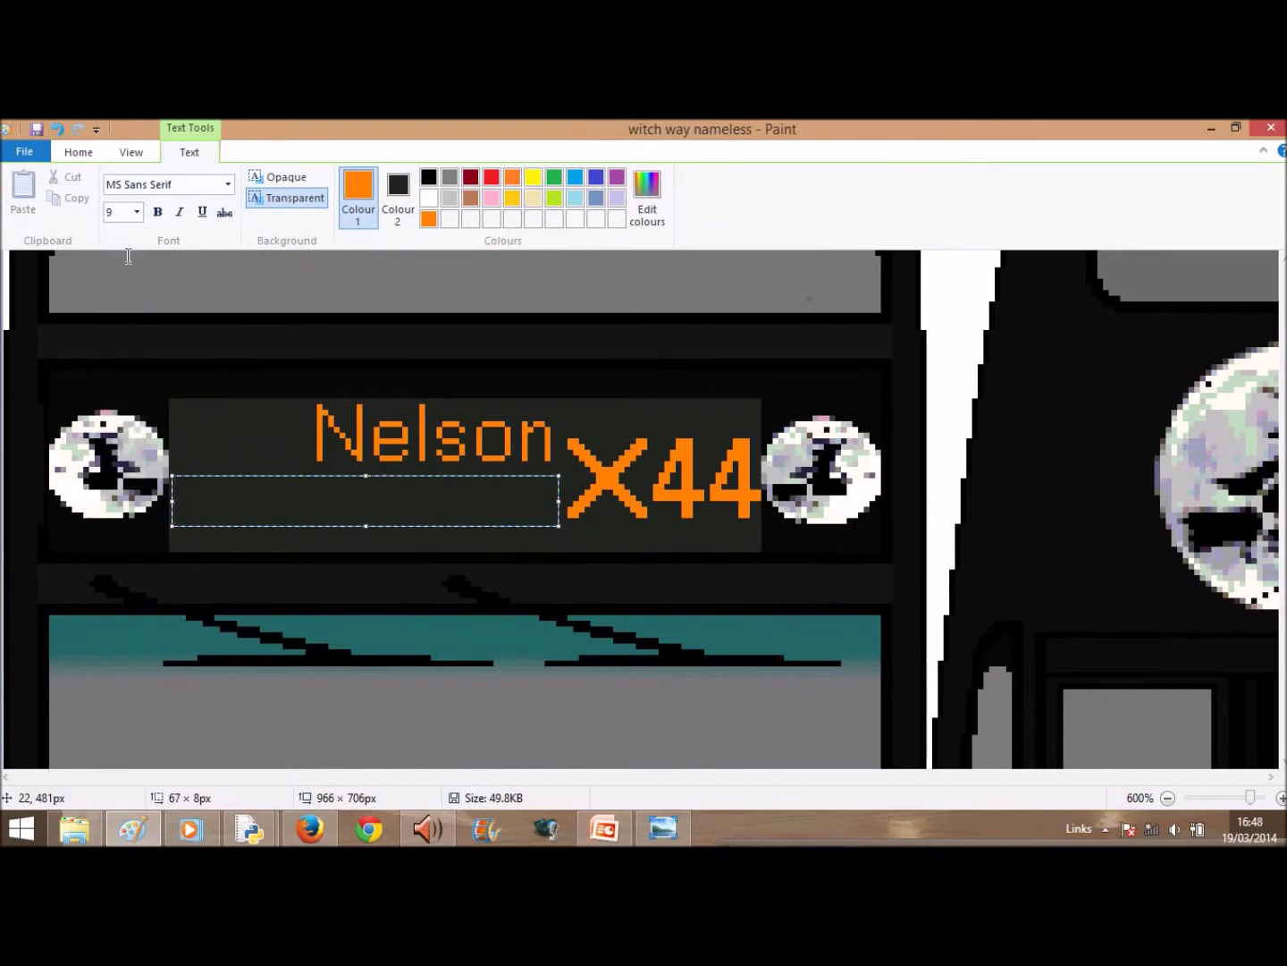
{"action": "type", "text": "vi"}
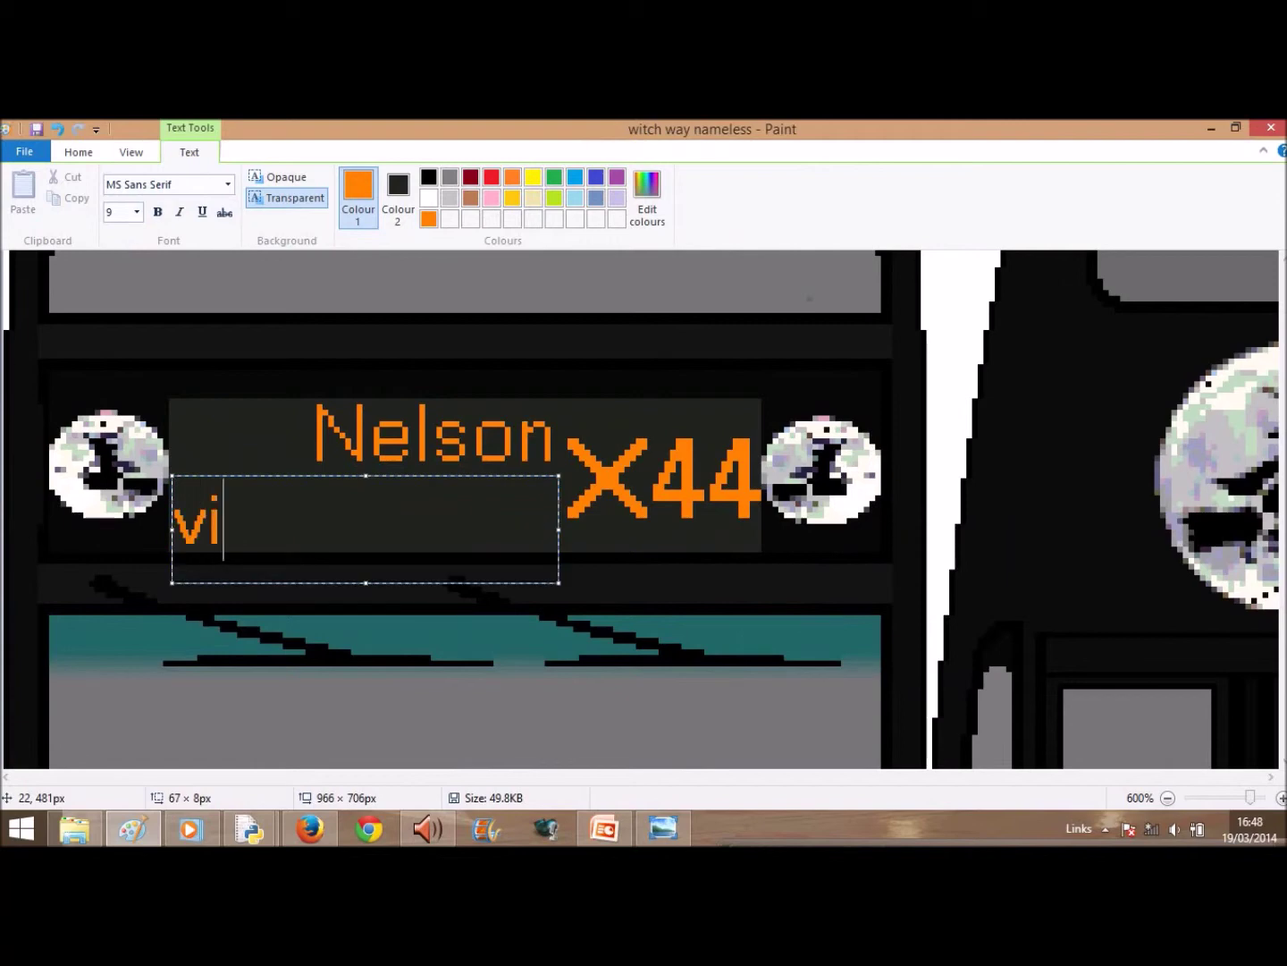
{"action": "type", "text": "a e"}
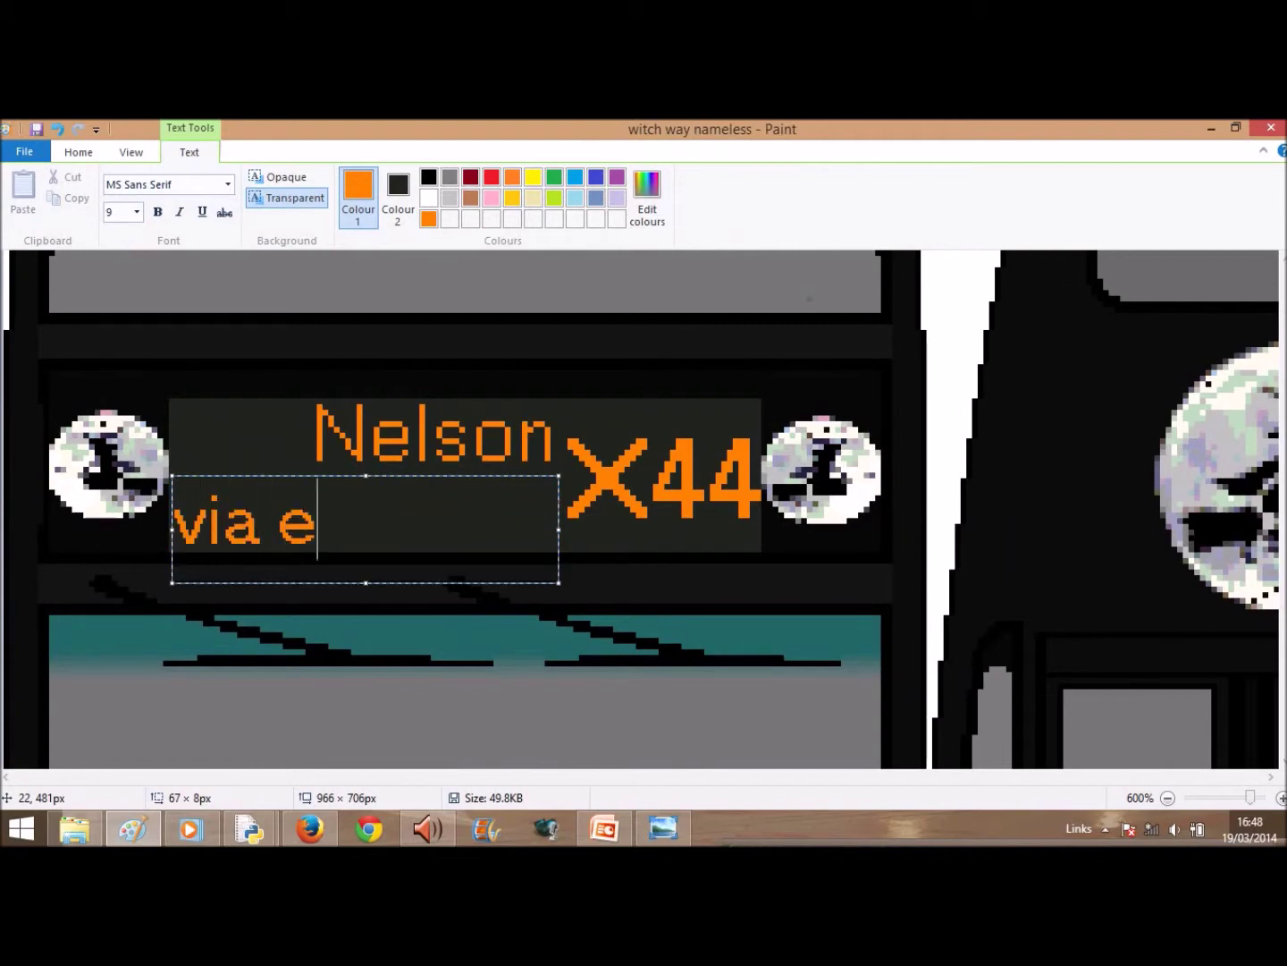
{"action": "type", "text": "de=="}
{"action": "key", "text": "BackSpace"}
{"action": "key", "text": "BackSpace"}
{"action": "key", "text": "BackSpace"}
{"action": "key", "text": "BackSpace"}
{"action": "key", "text": "BackSpace"}
- Complete the lower line as via Edenfield, widen its text box to hold the wording on one line, and place the lettering
{"action": "type", "text": "Eden"}
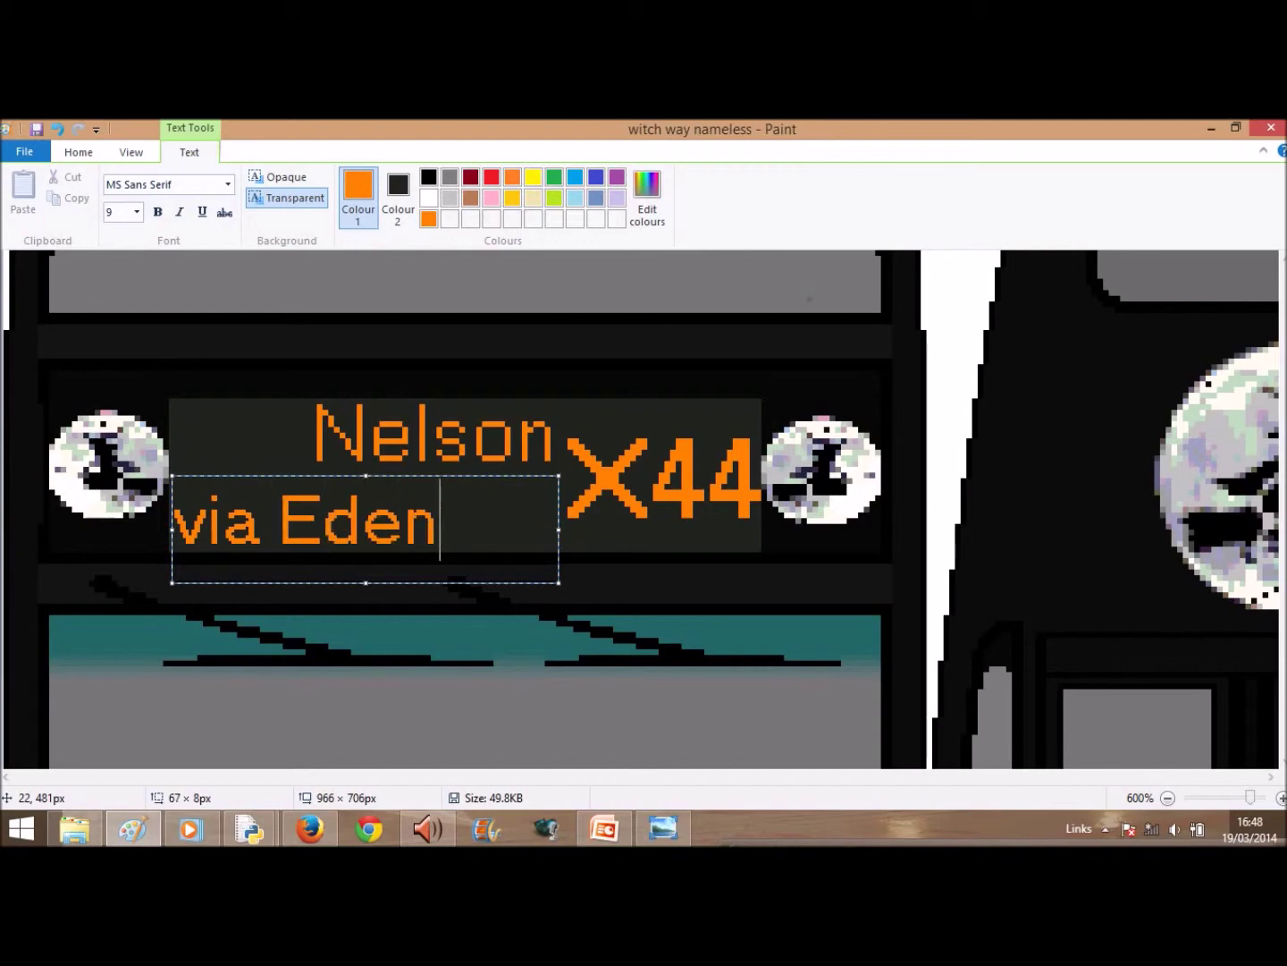
{"action": "type", "text": "fiel"}
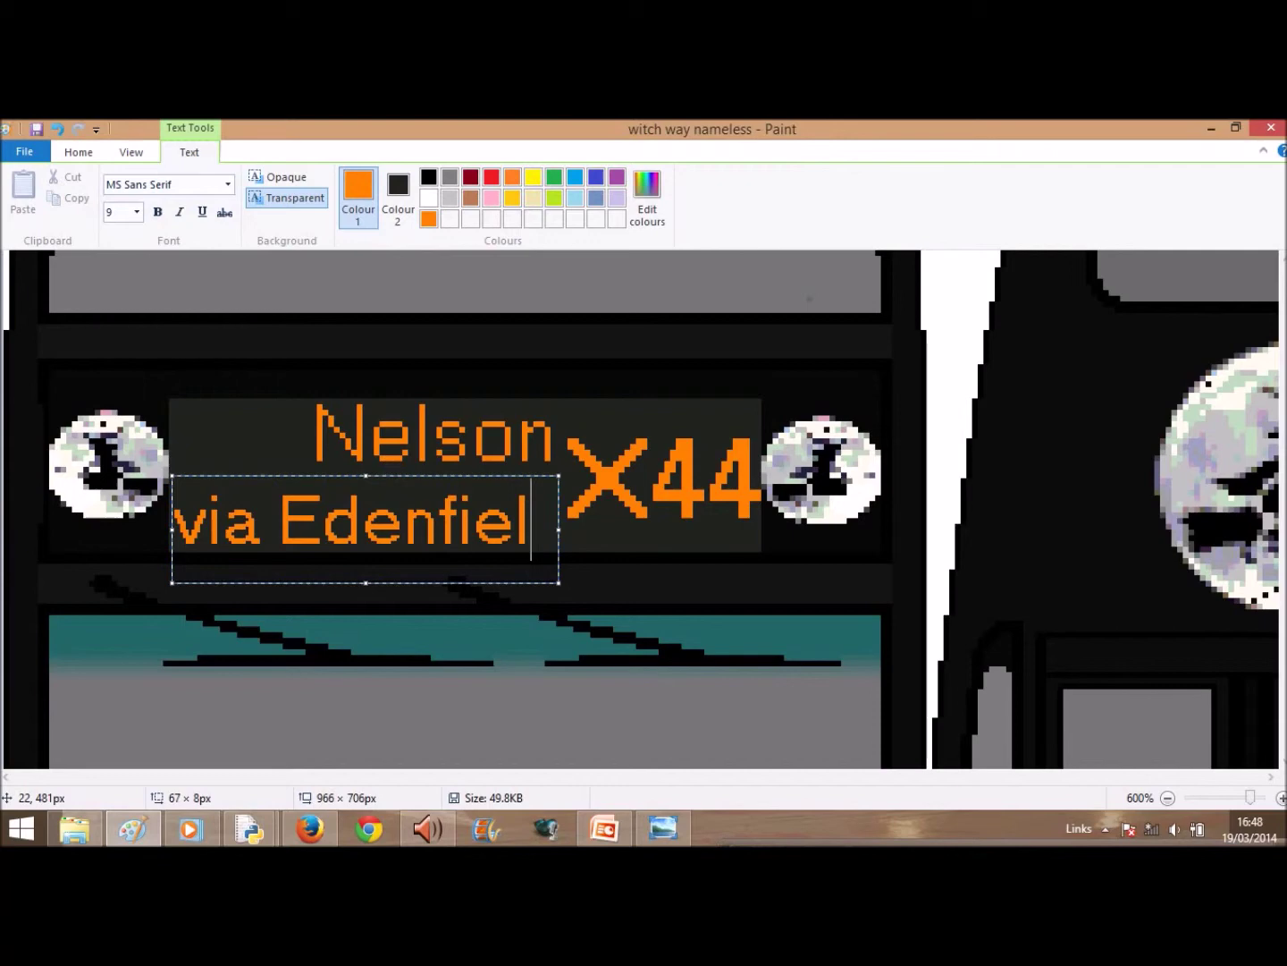
{"action": "type", "text": "d"}
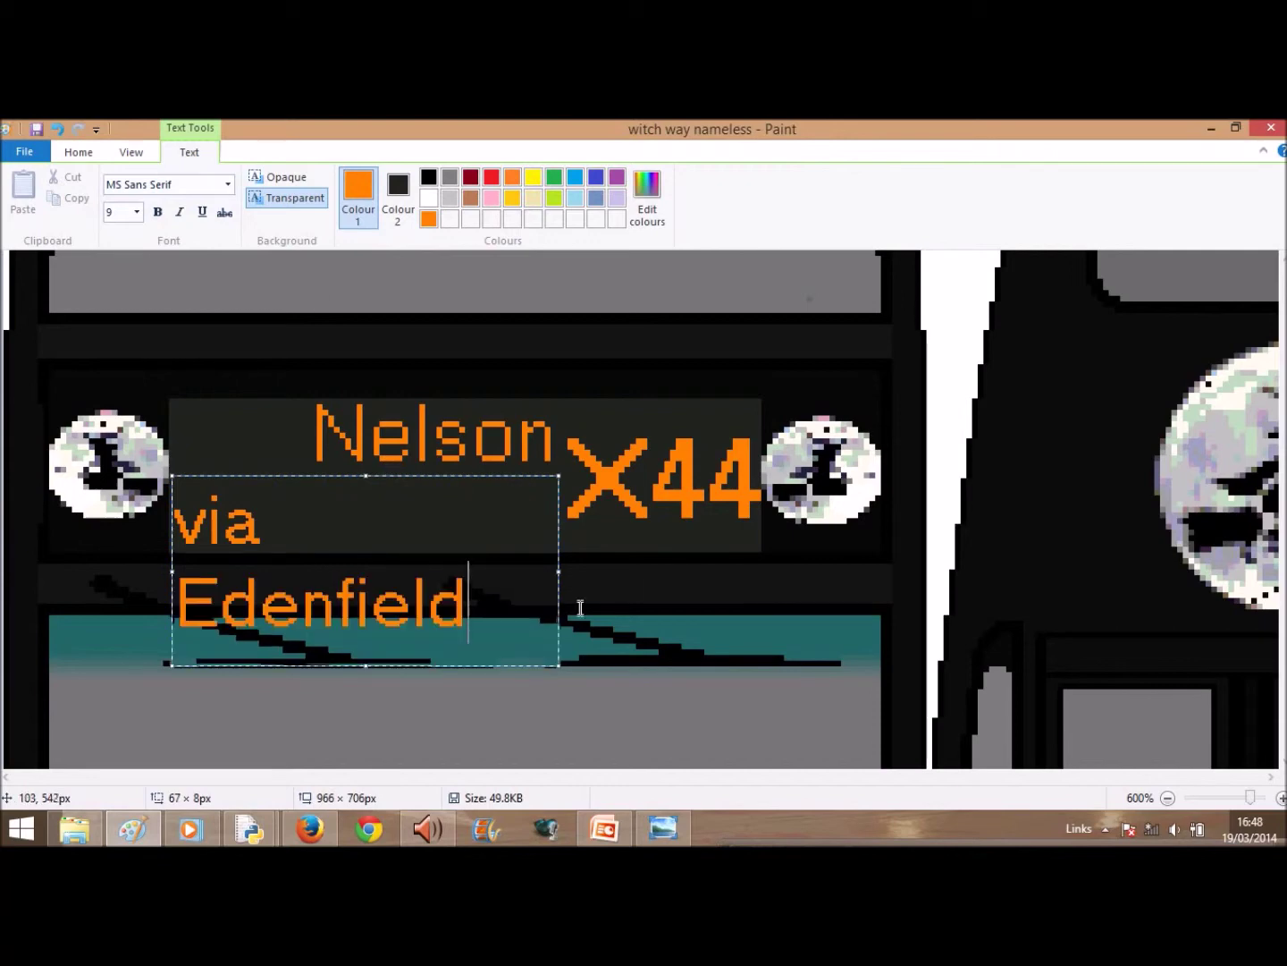
{"action": "left_click_drag", "start_coordinate": [558, 570], "coordinate": [596, 572]}
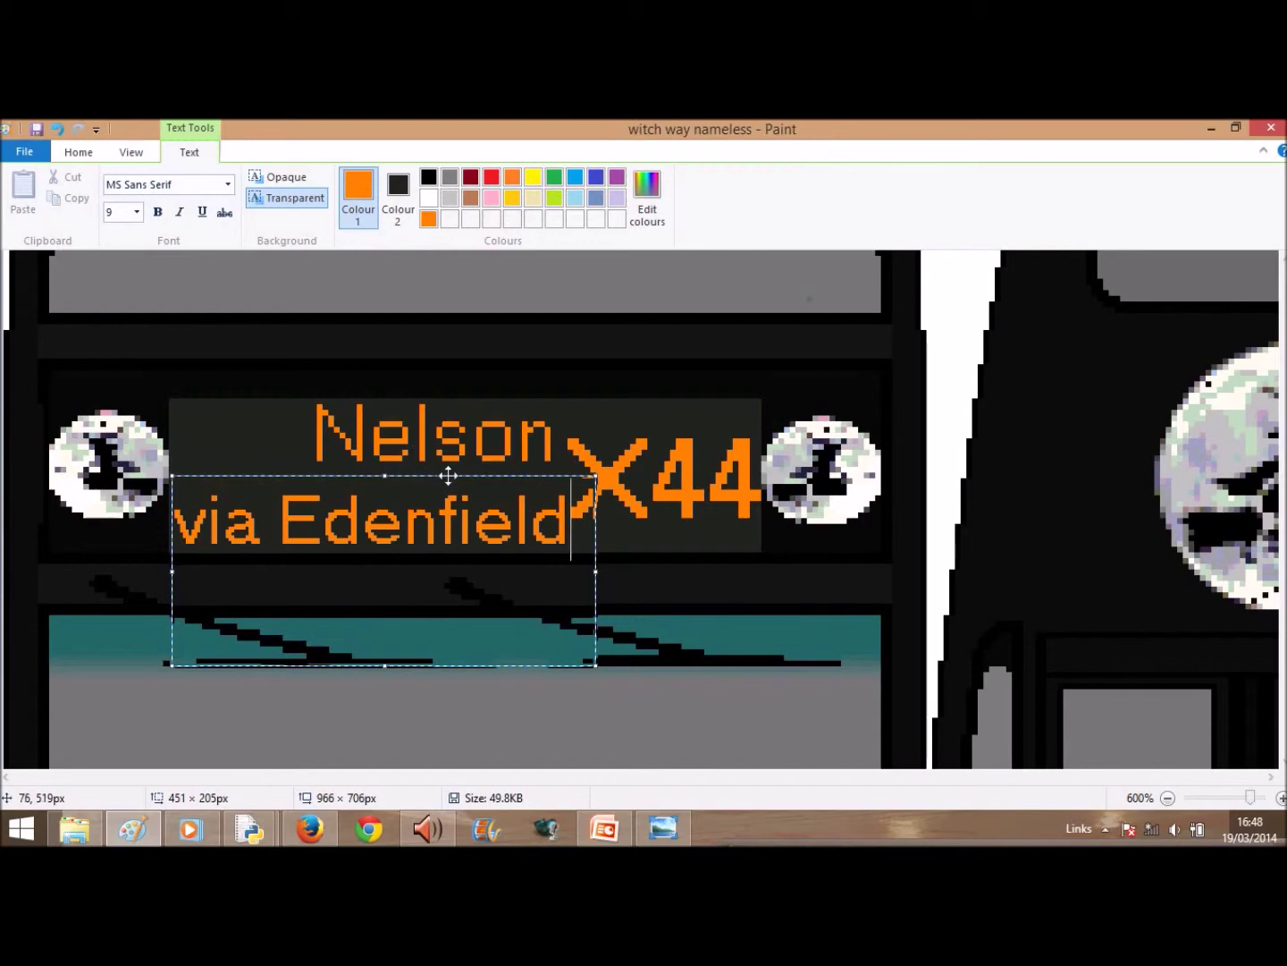
{"action": "left_click", "coordinate": [690, 557]}
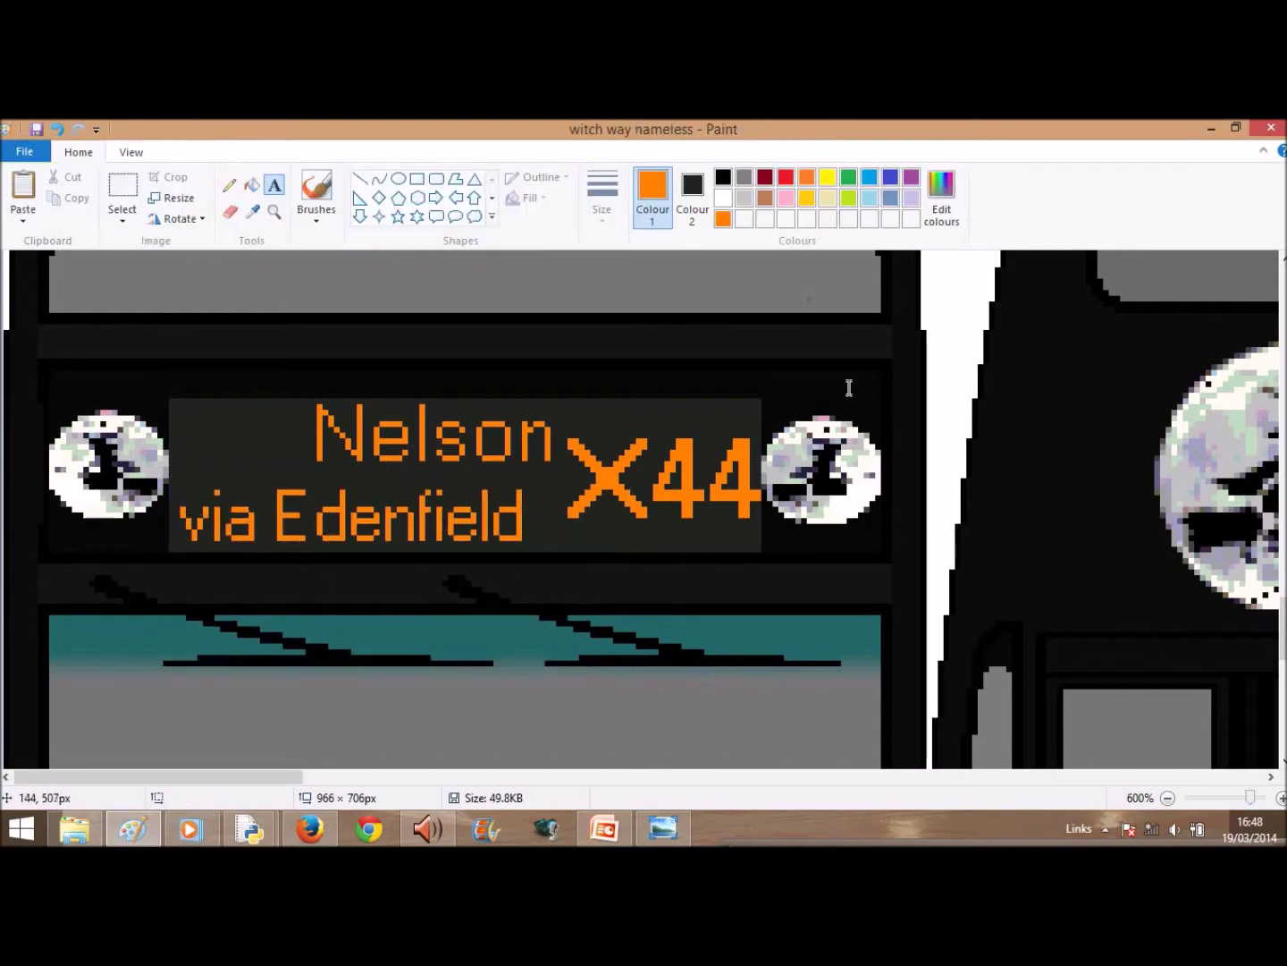
- Try stretching the X44 lettering taller and narrower to about 32 × 26 px, and undo the resizing
{"action": "left_click", "coordinate": [122, 188]}
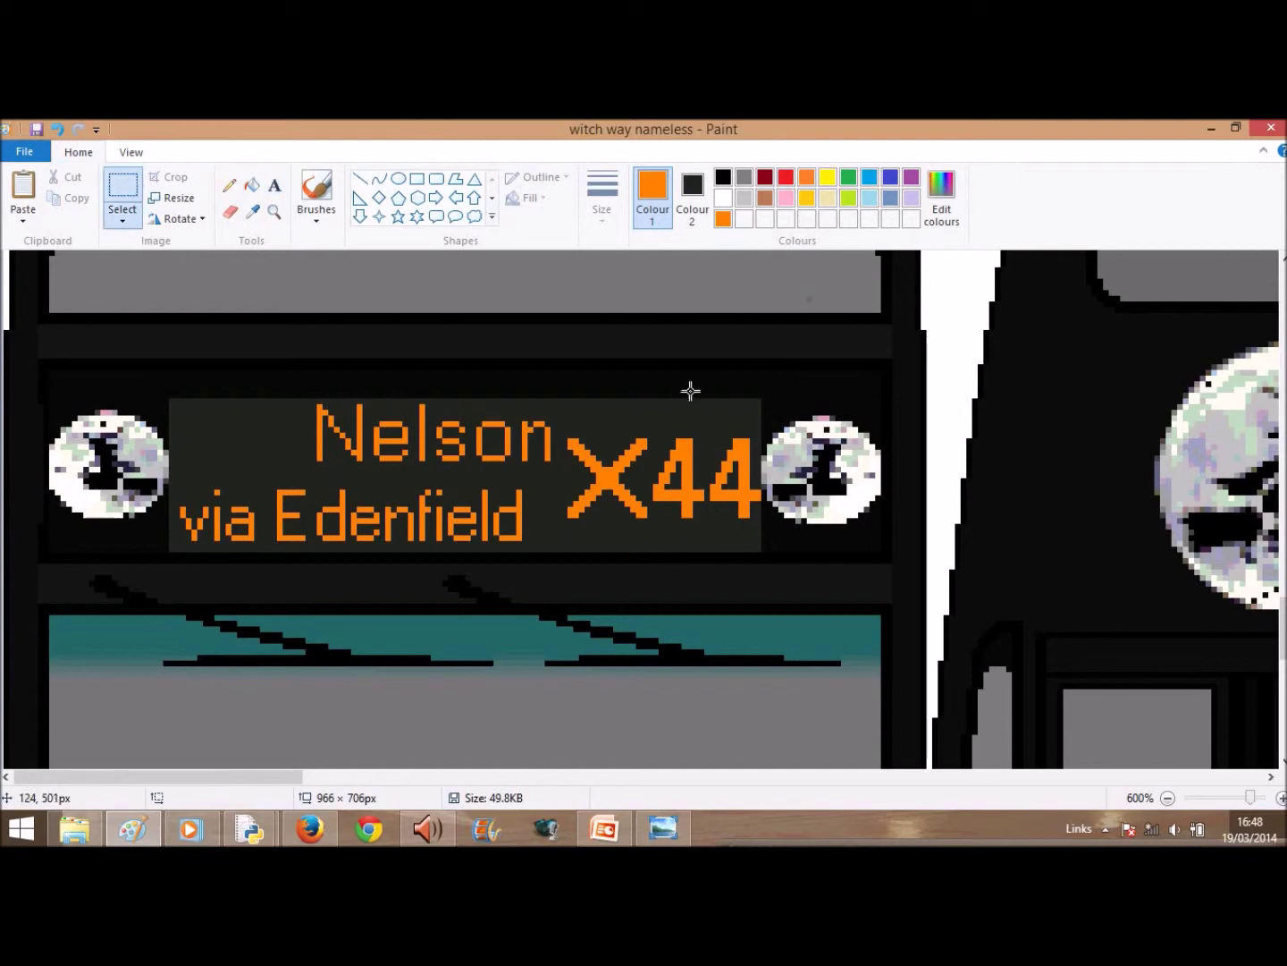
{"action": "left_click_drag", "start_coordinate": [559, 435], "coordinate": [757, 516]}
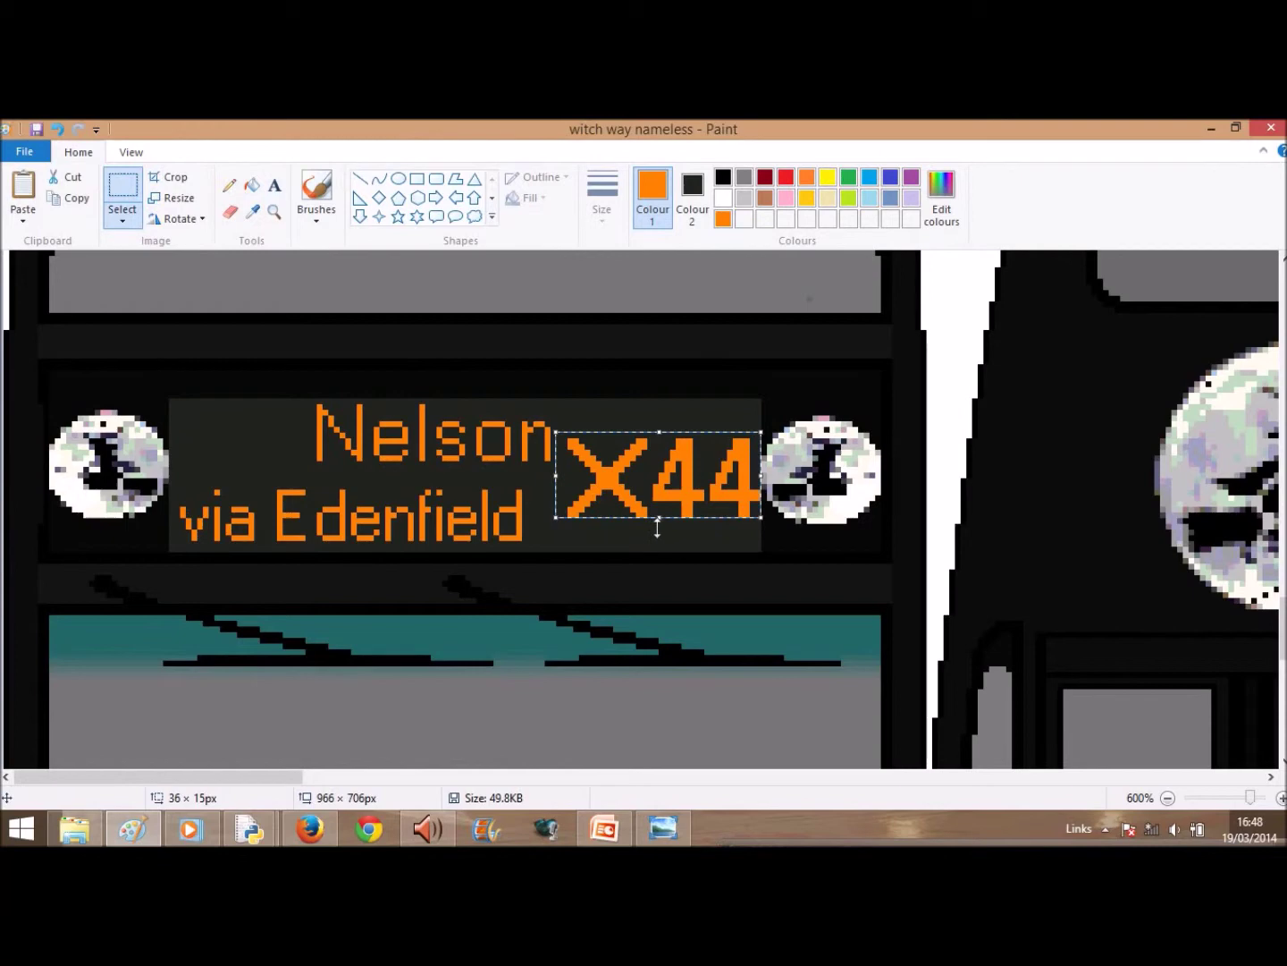
{"action": "left_click_drag", "start_coordinate": [660, 523], "coordinate": [659, 552]}
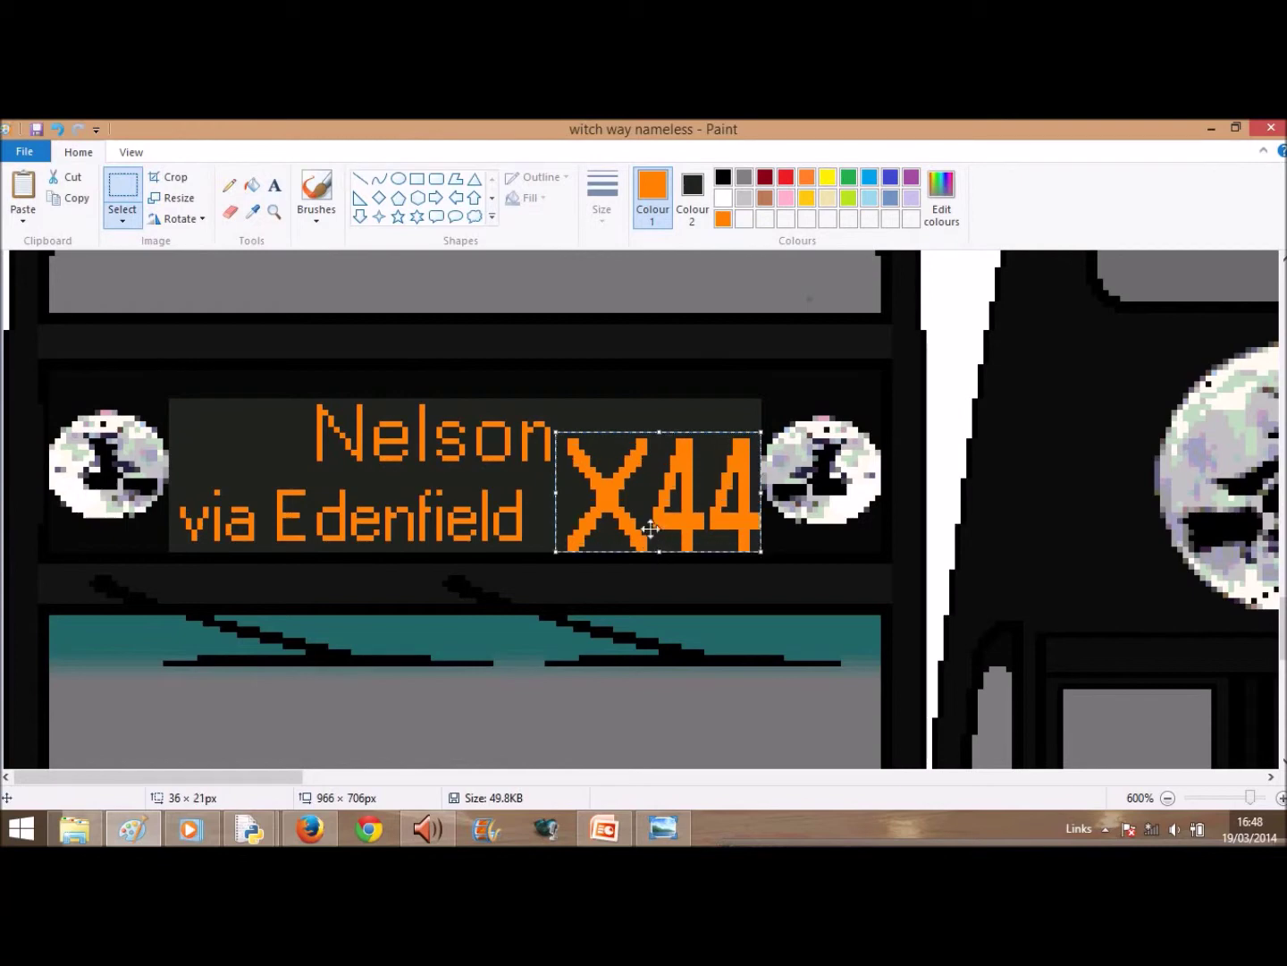
{"action": "left_click_drag", "start_coordinate": [661, 426], "coordinate": [661, 403]}
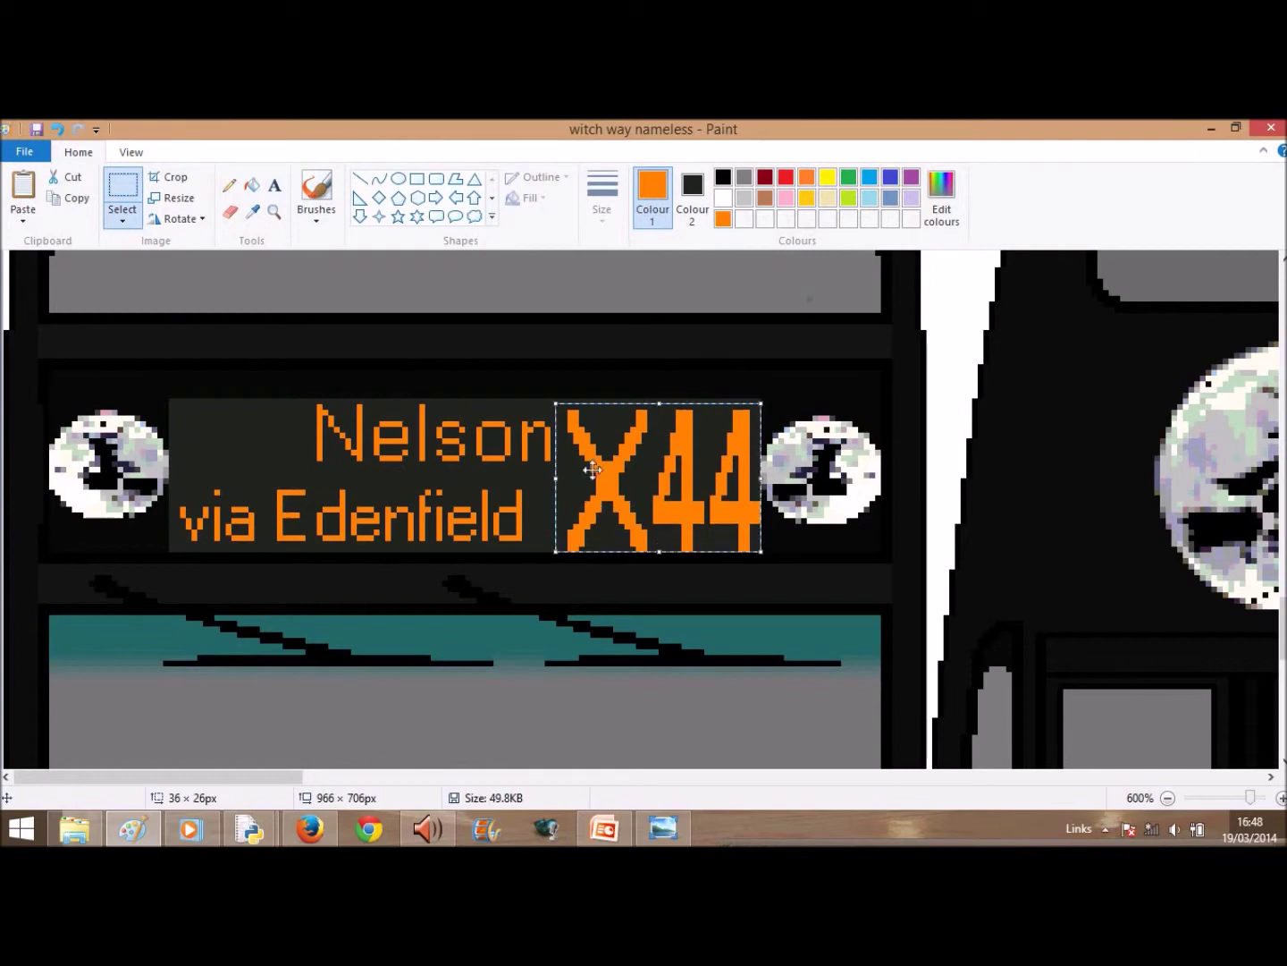
{"action": "left_click_drag", "start_coordinate": [554, 478], "coordinate": [578, 478]}
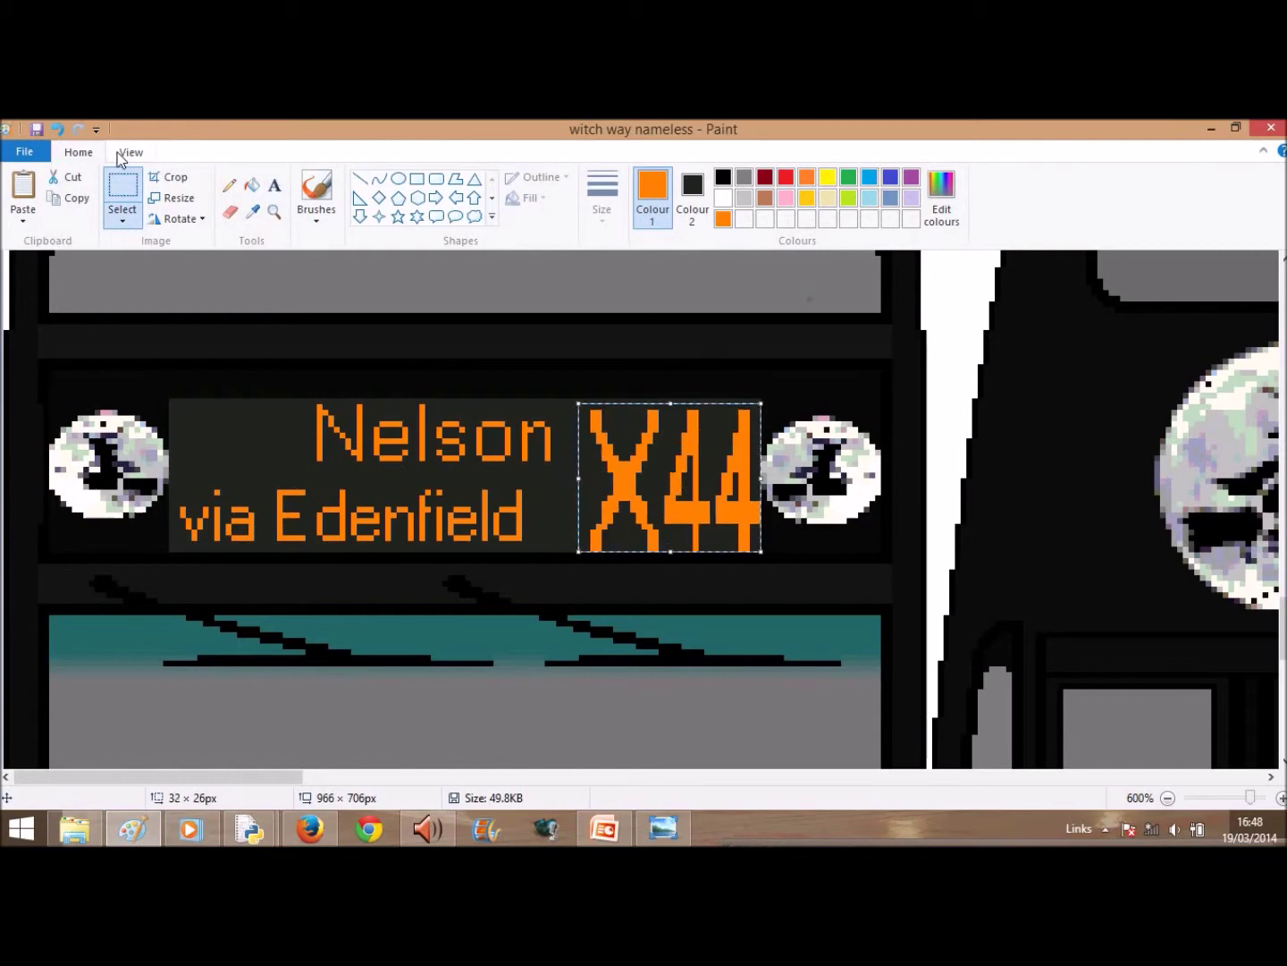
{"action": "left_click", "coordinate": [55, 130]}
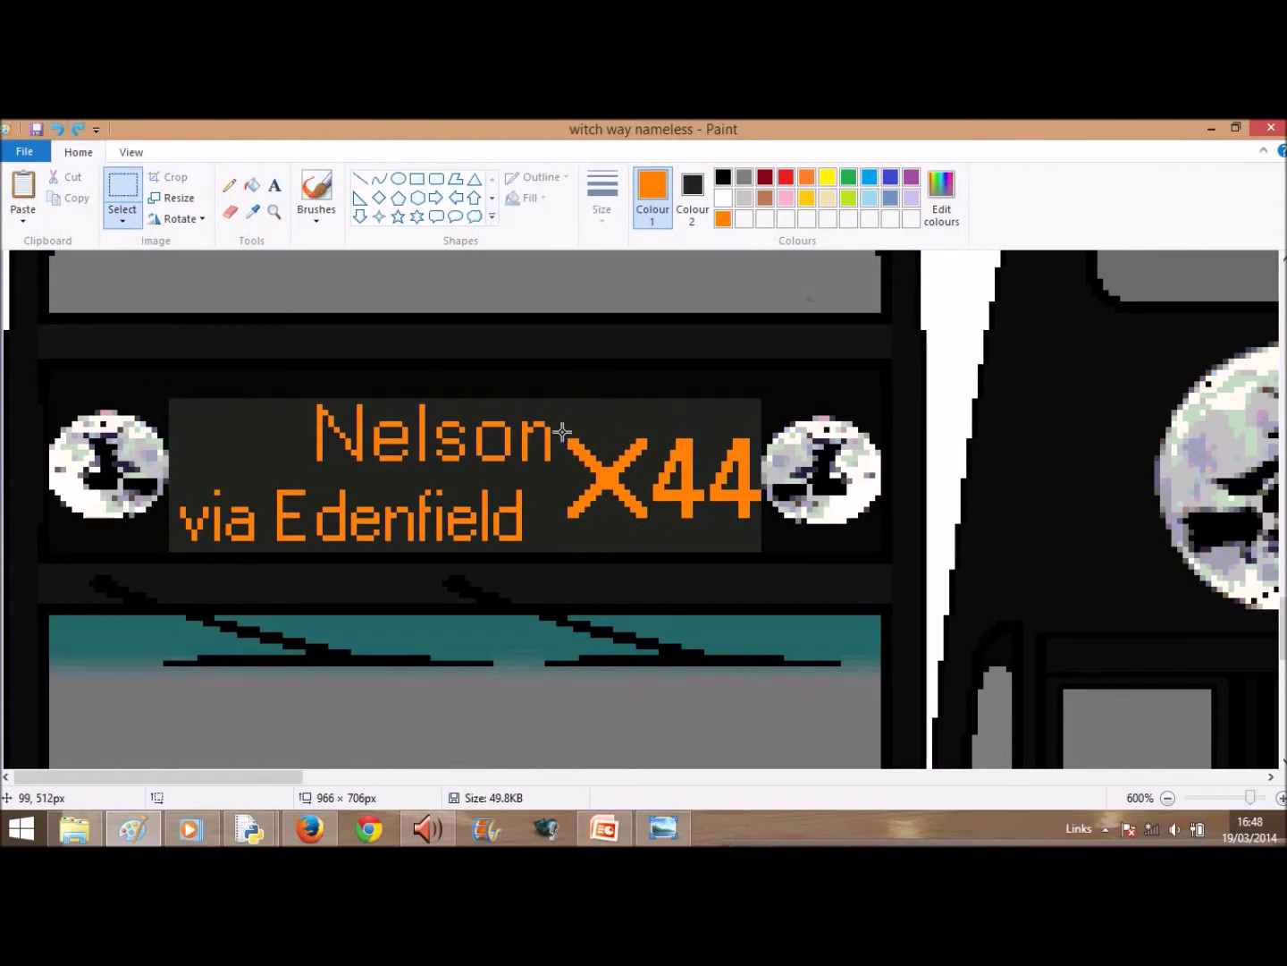
- Stretch the X44 lettering vertically to the full height of the front display, about 35 × 27 px
{"action": "left_click_drag", "start_coordinate": [565, 433], "coordinate": [761, 518]}
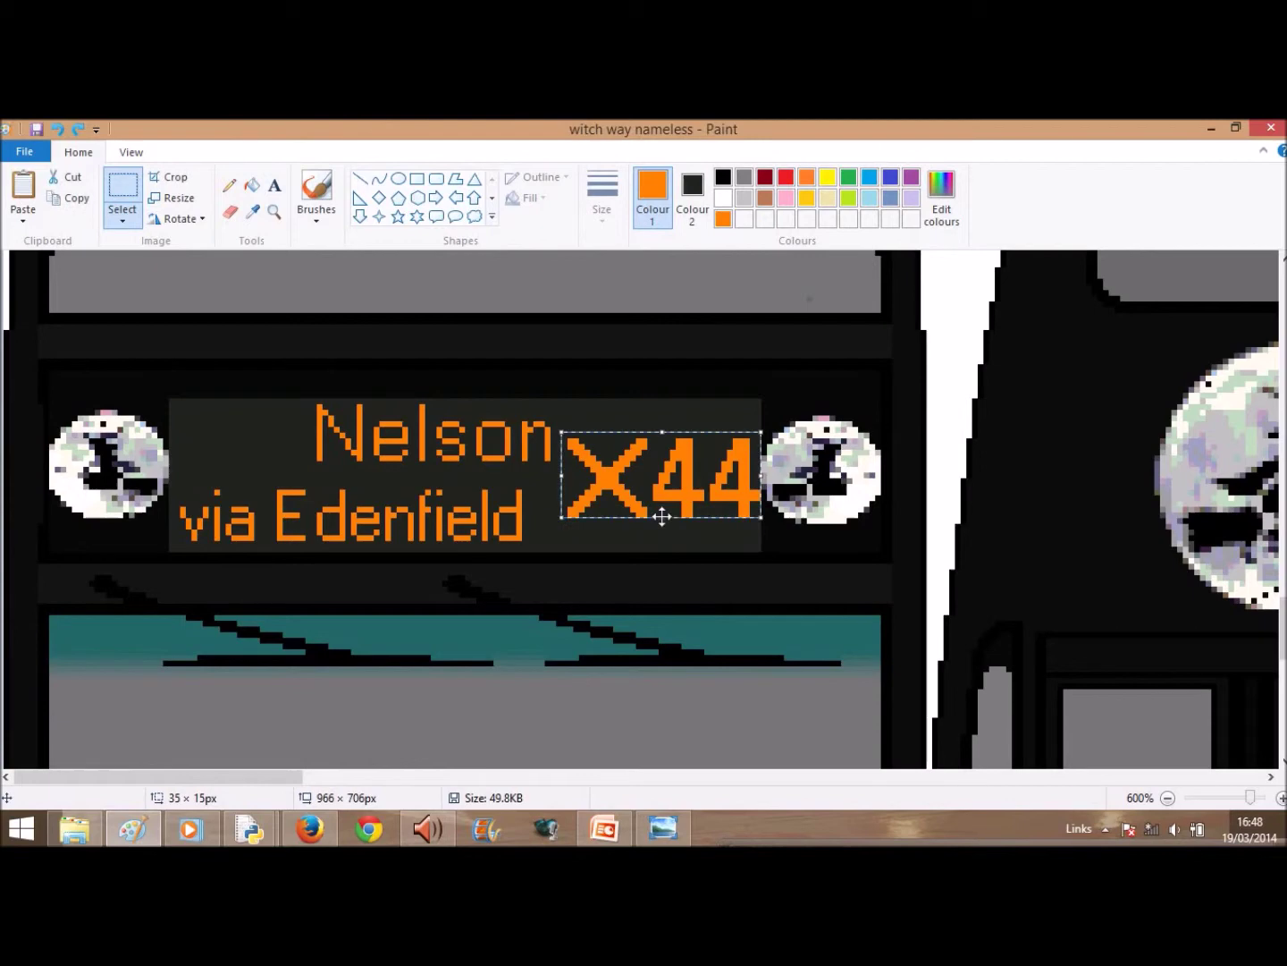
{"action": "left_click_drag", "start_coordinate": [661, 518], "coordinate": [665, 552]}
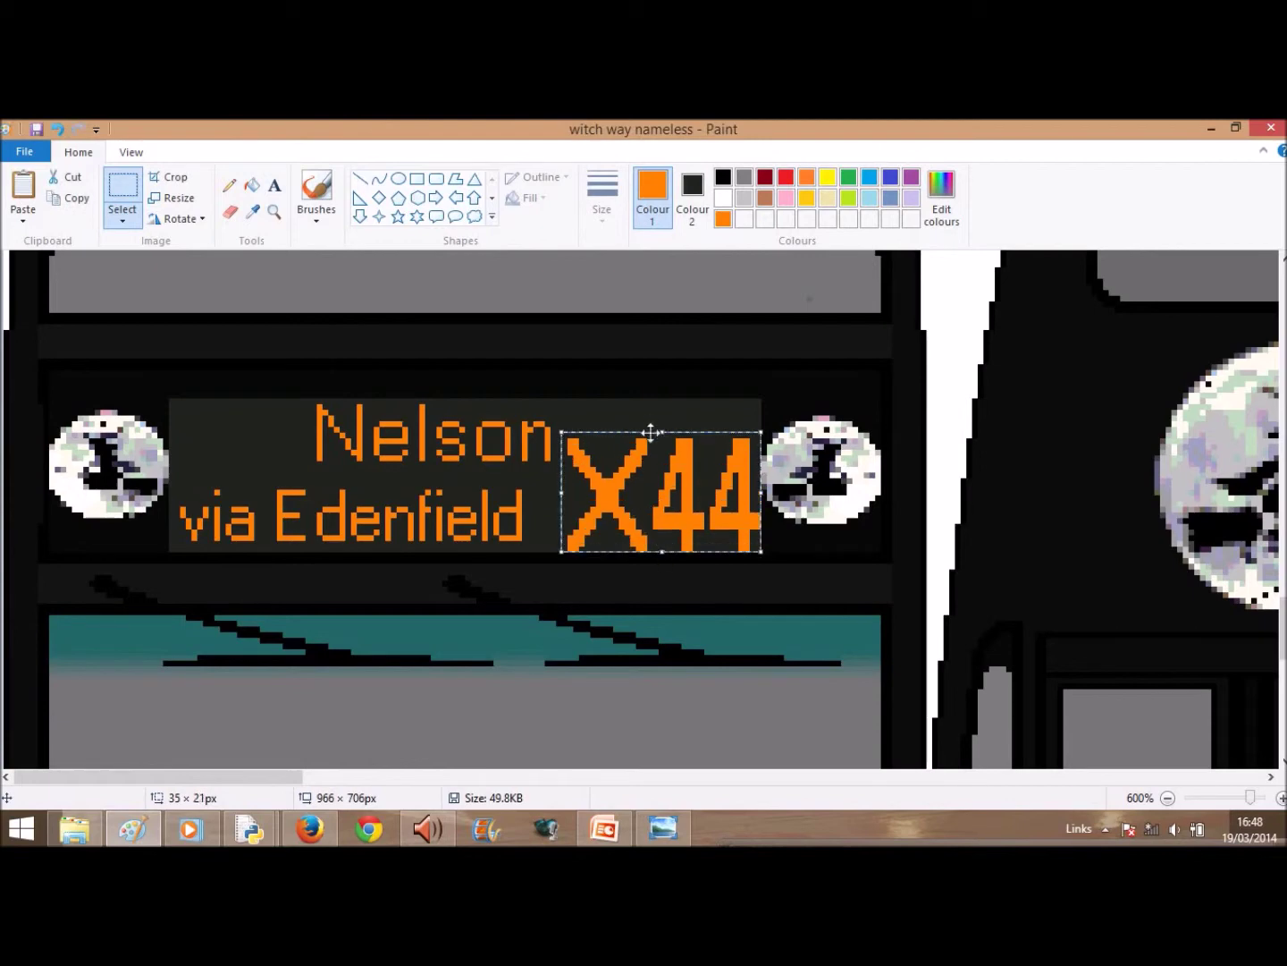
{"action": "left_click_drag", "start_coordinate": [662, 423], "coordinate": [661, 398]}
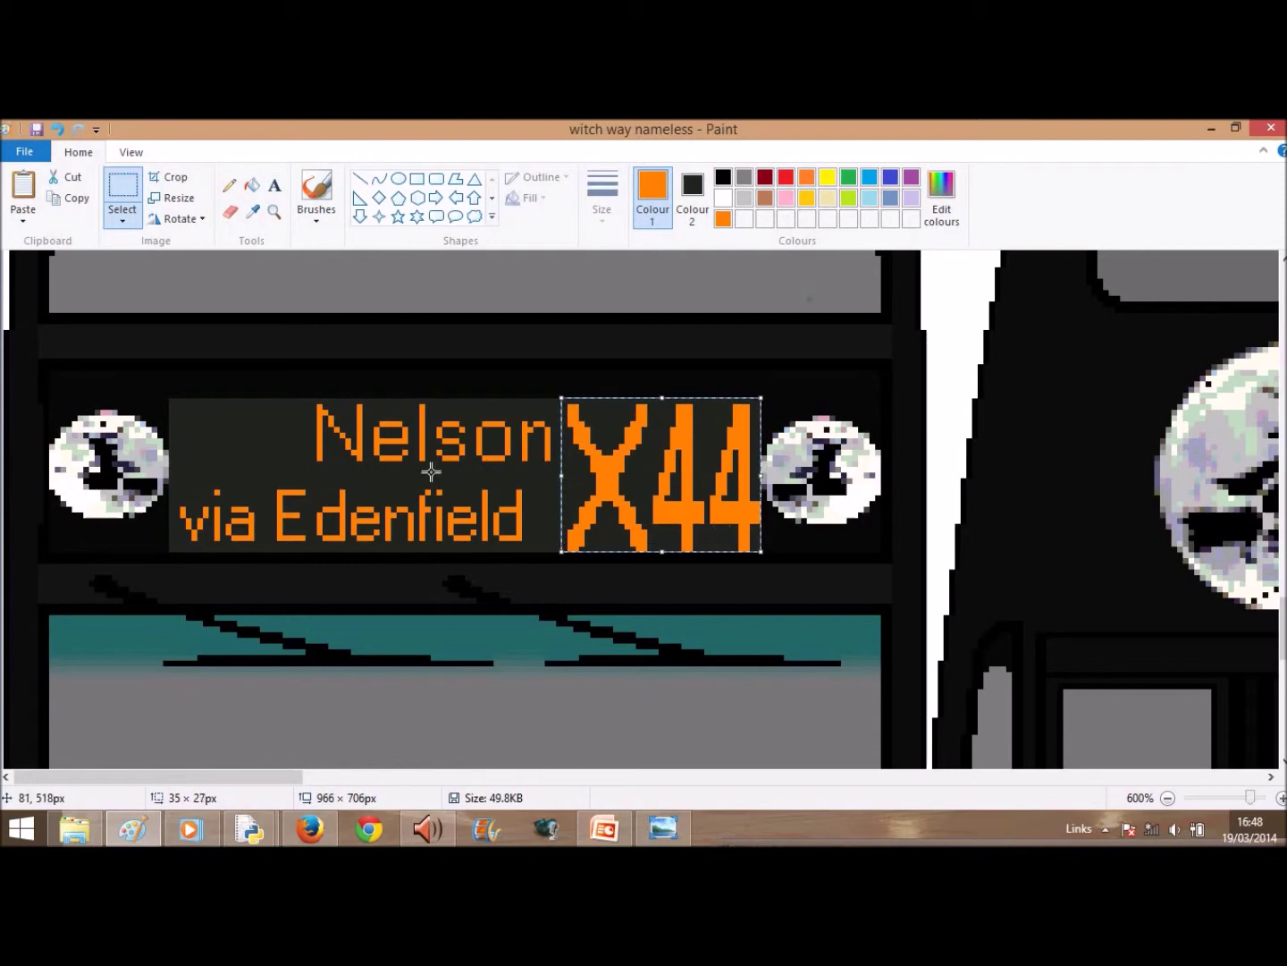
{"action": "left_click", "coordinate": [333, 423]}
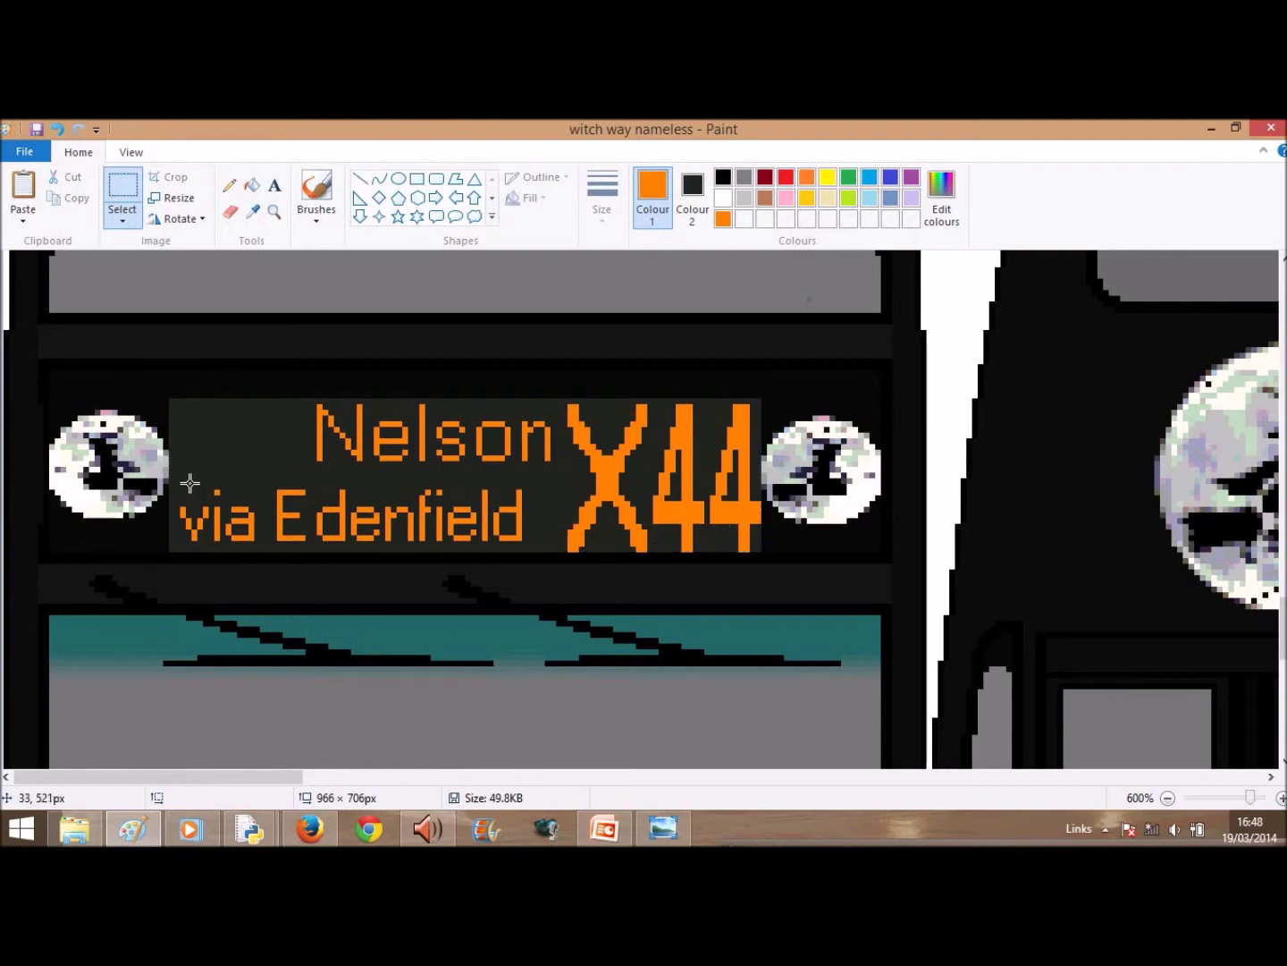
- Move via Edenfield closer to X44 and centre Nelson above it
{"action": "left_click_drag", "start_coordinate": [175, 483], "coordinate": [527, 545]}
{"action": "left_click_drag", "start_coordinate": [390, 511], "coordinate": [425, 516]}
{"action": "left_click", "coordinate": [221, 411]}
{"action": "left_click_drag", "start_coordinate": [308, 400], "coordinate": [455, 465]}
{"action": "left_click", "coordinate": [699, 365]}
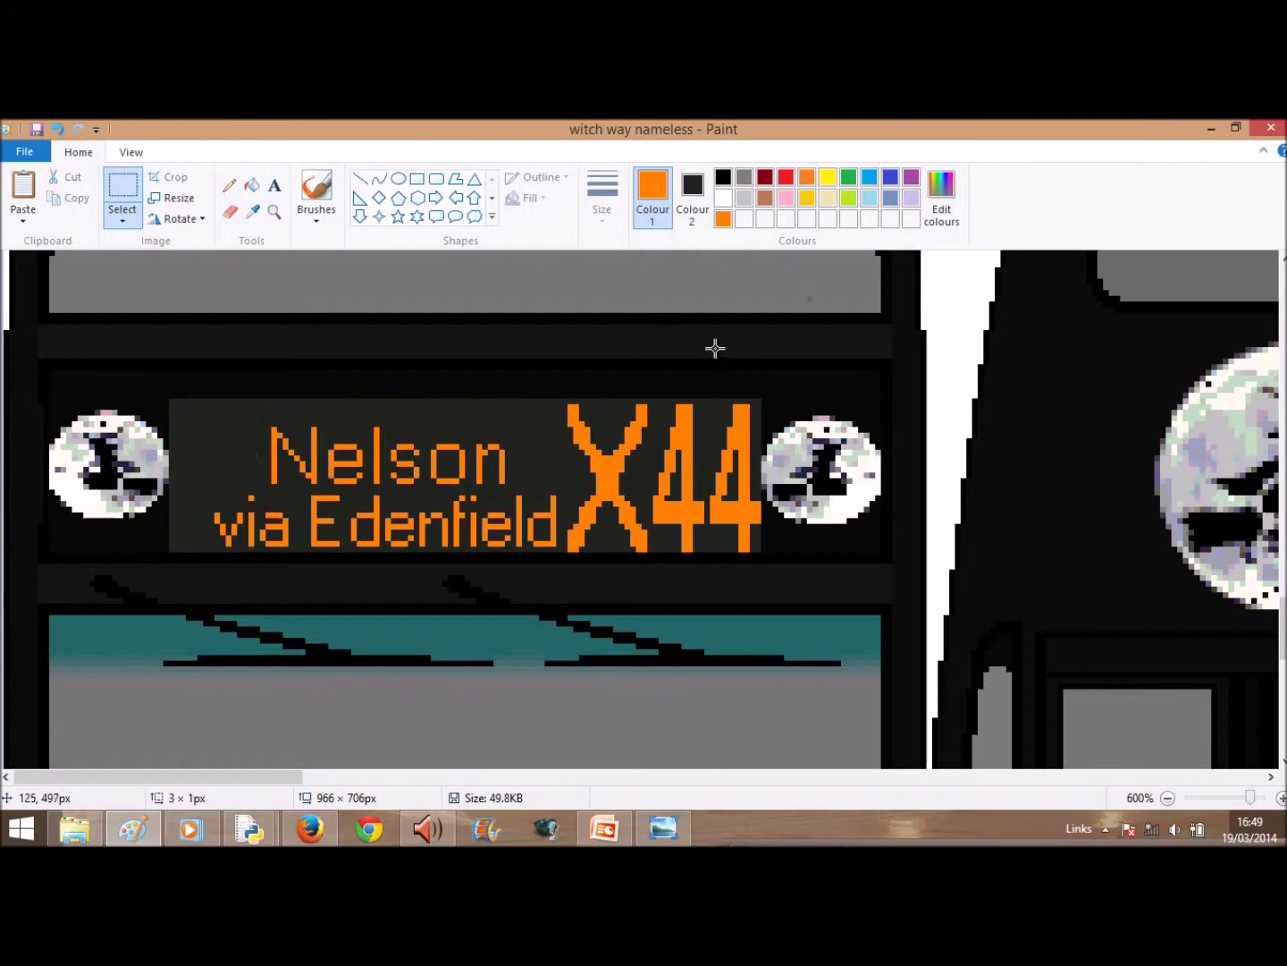
- Raise Nelson and via Edenfield together slightly to centre both lines vertically in the front display
{"action": "left_click_drag", "start_coordinate": [204, 422], "coordinate": [561, 549]}
{"action": "left_click_drag", "start_coordinate": [483, 511], "coordinate": [483, 498]}
{"action": "left_click_drag", "start_coordinate": [1026, 396], "coordinate": [1000, 404]}
{"action": "left_click", "coordinate": [1055, 383]}
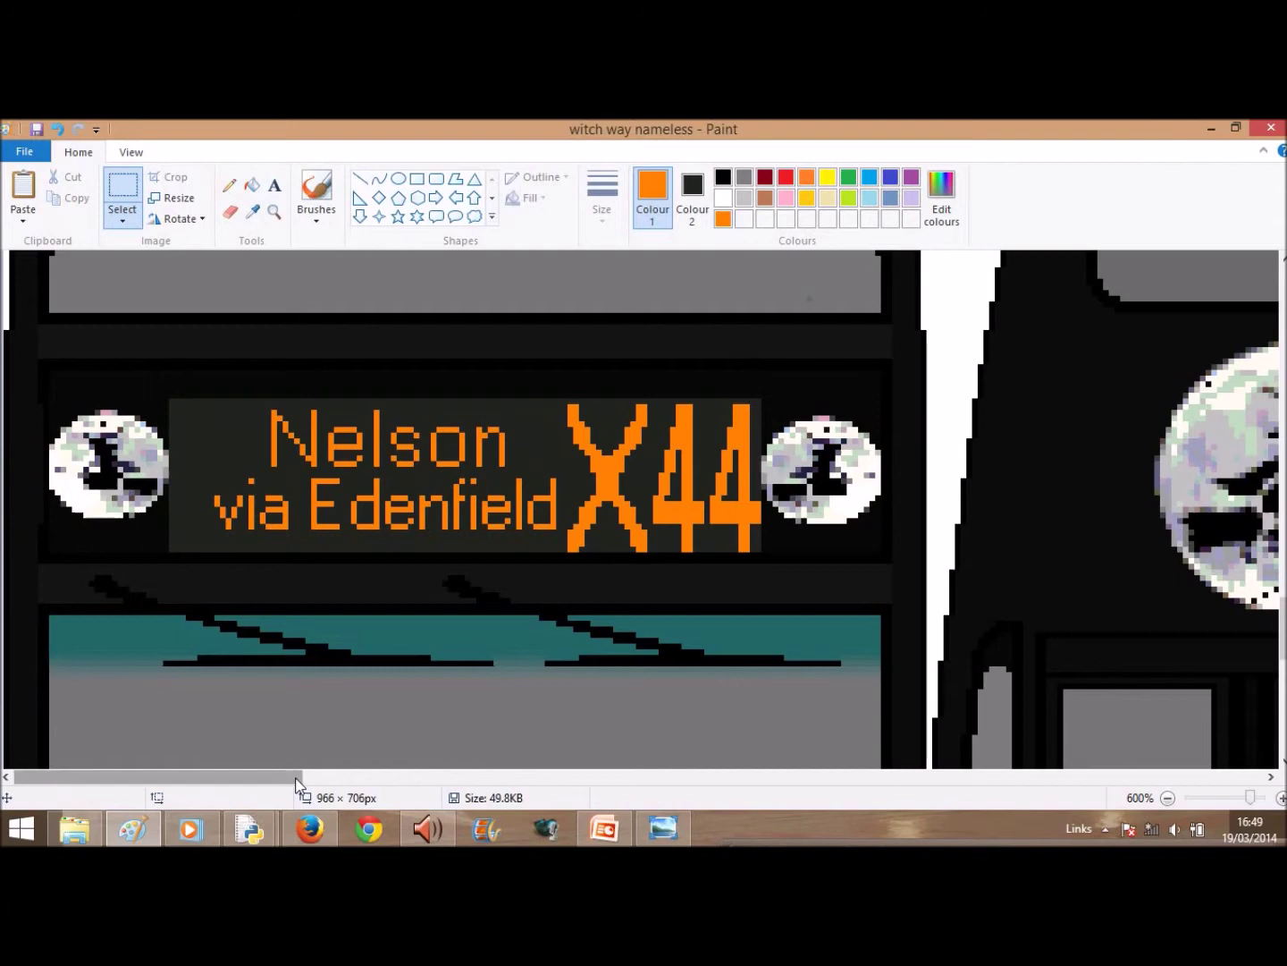
- Try adjusting the door-side edge of the blank side destination display, and undo the change
{"action": "left_click_drag", "start_coordinate": [296, 777], "coordinate": [743, 777]}
{"action": "scroll", "coordinate": [473, 580], "scroll_direction": "down", "scroll_amount": 4}
{"action": "left_click_drag", "start_coordinate": [593, 781], "coordinate": [385, 778]}
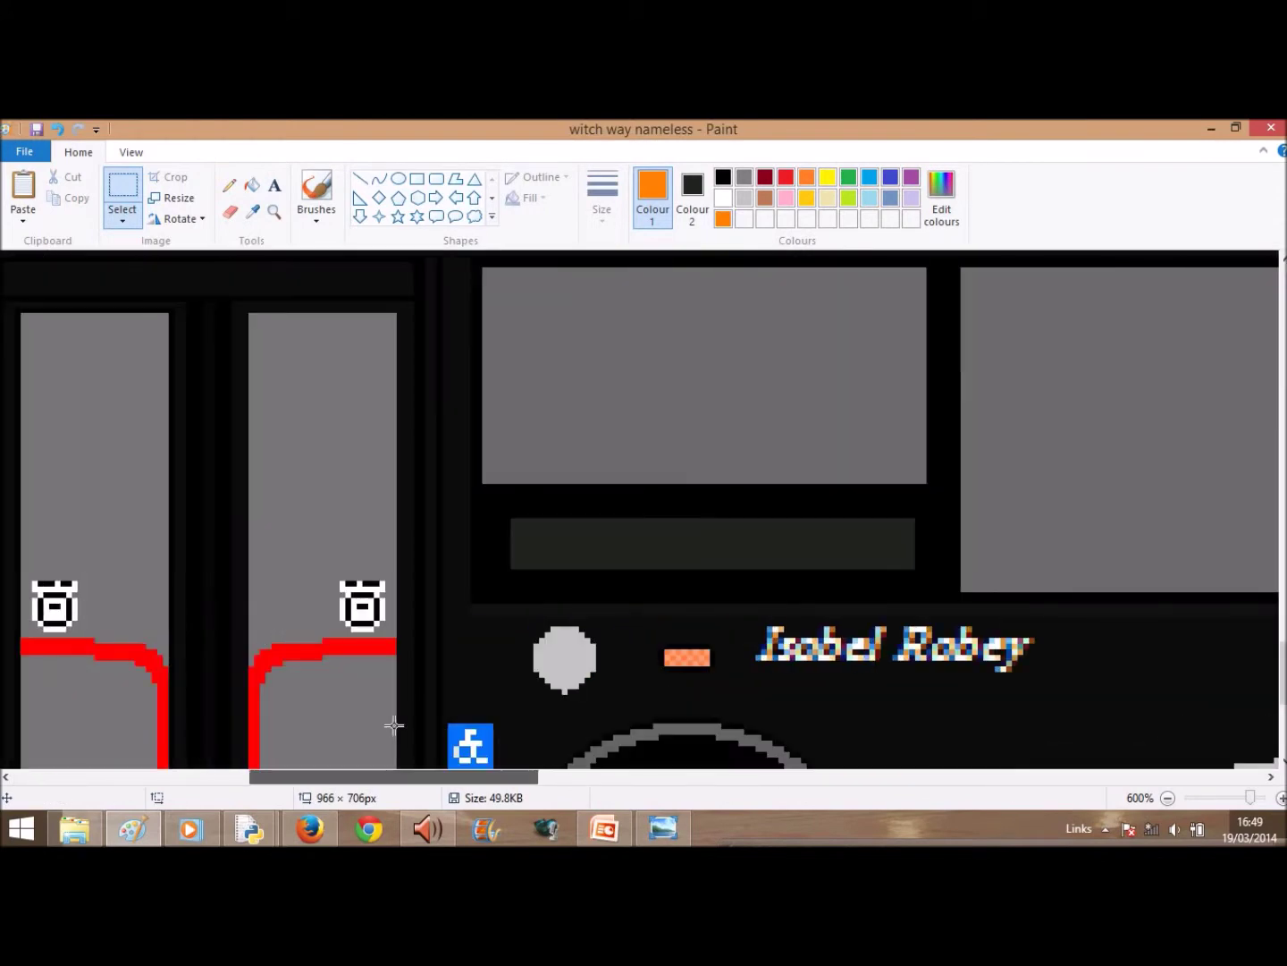
{"action": "left_click_drag", "start_coordinate": [502, 516], "coordinate": [910, 569]}
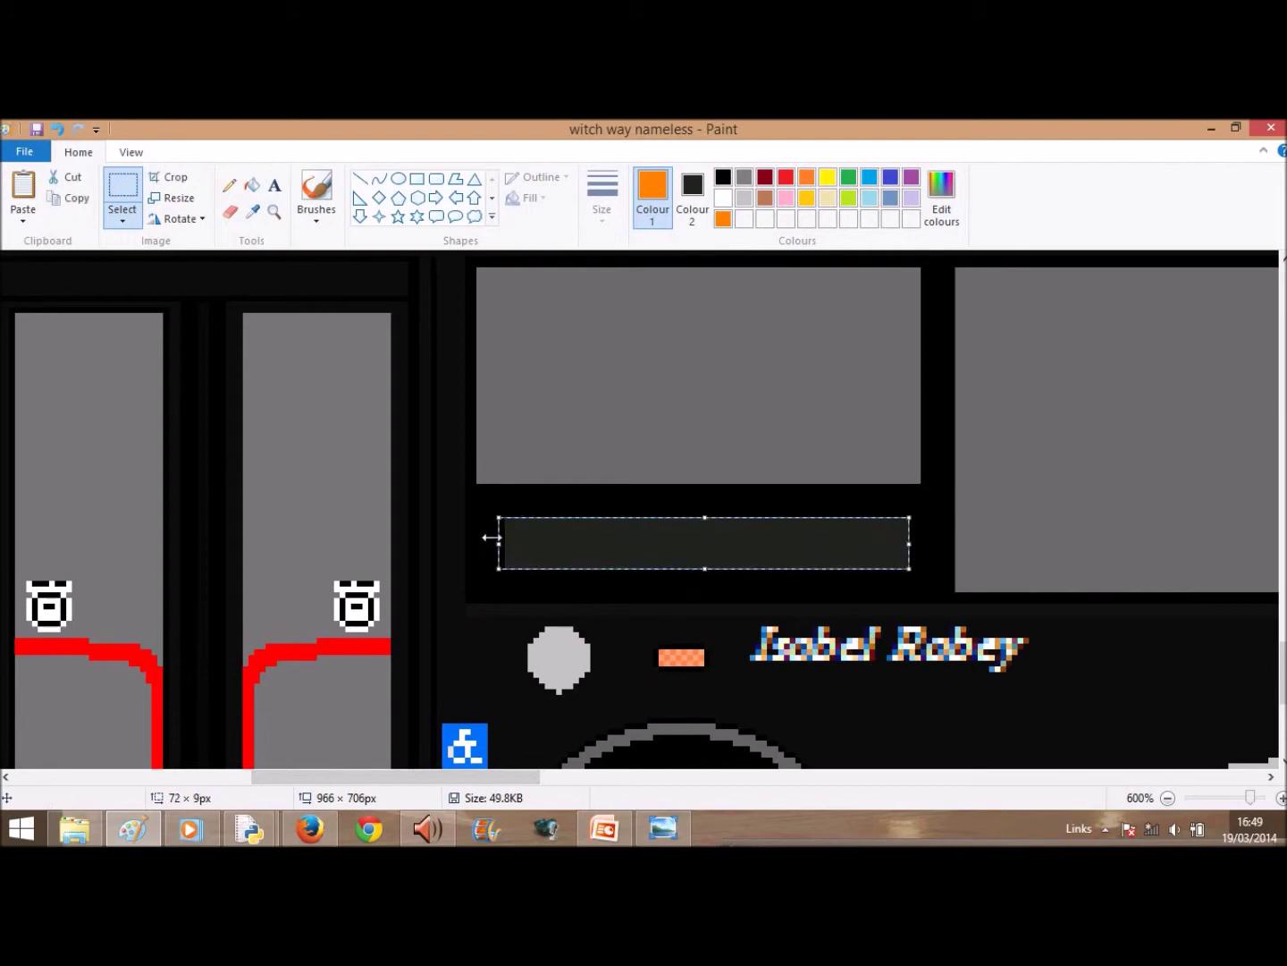
{"action": "left_click_drag", "start_coordinate": [494, 542], "coordinate": [506, 545]}
{"action": "left_click", "coordinate": [59, 126]}
- Start the side display's destination with orange X44 at font size 9, in a text box about 71 × 11 px aligned to the display
{"action": "left_click", "coordinate": [274, 185]}
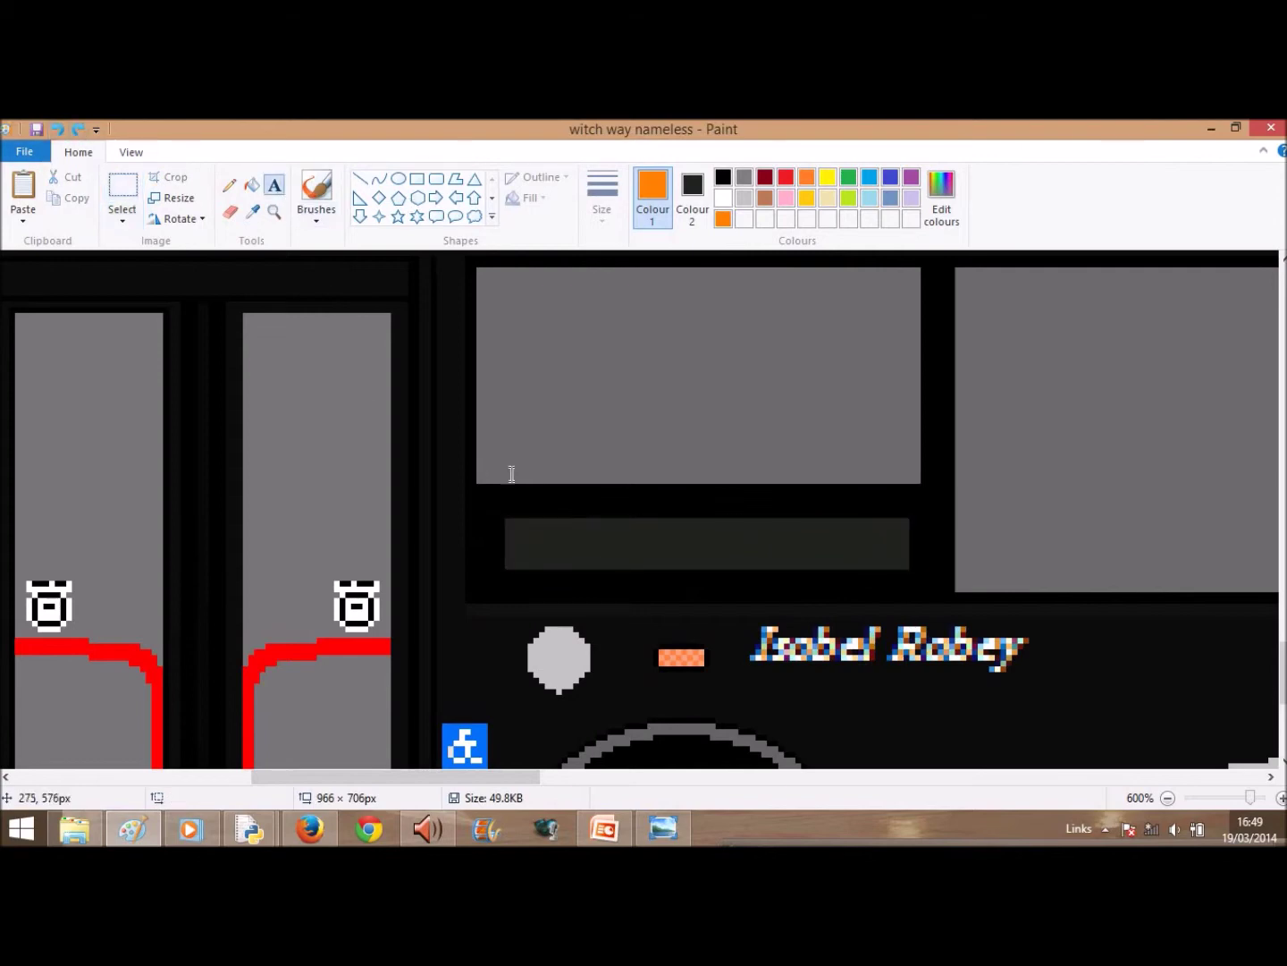
{"action": "left_click_drag", "start_coordinate": [504, 513], "coordinate": [915, 568]}
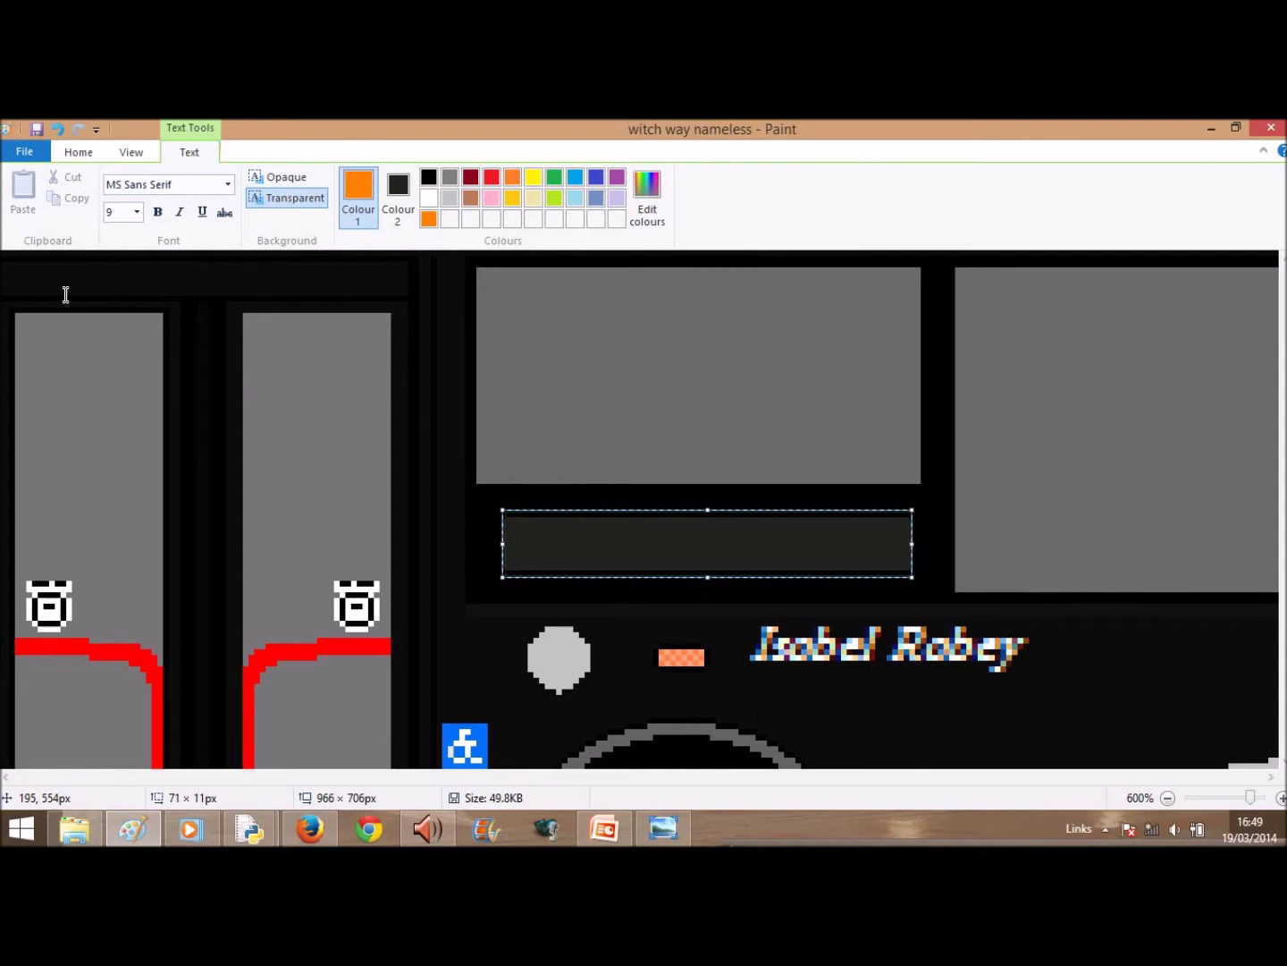
{"action": "type", "text": "X"}
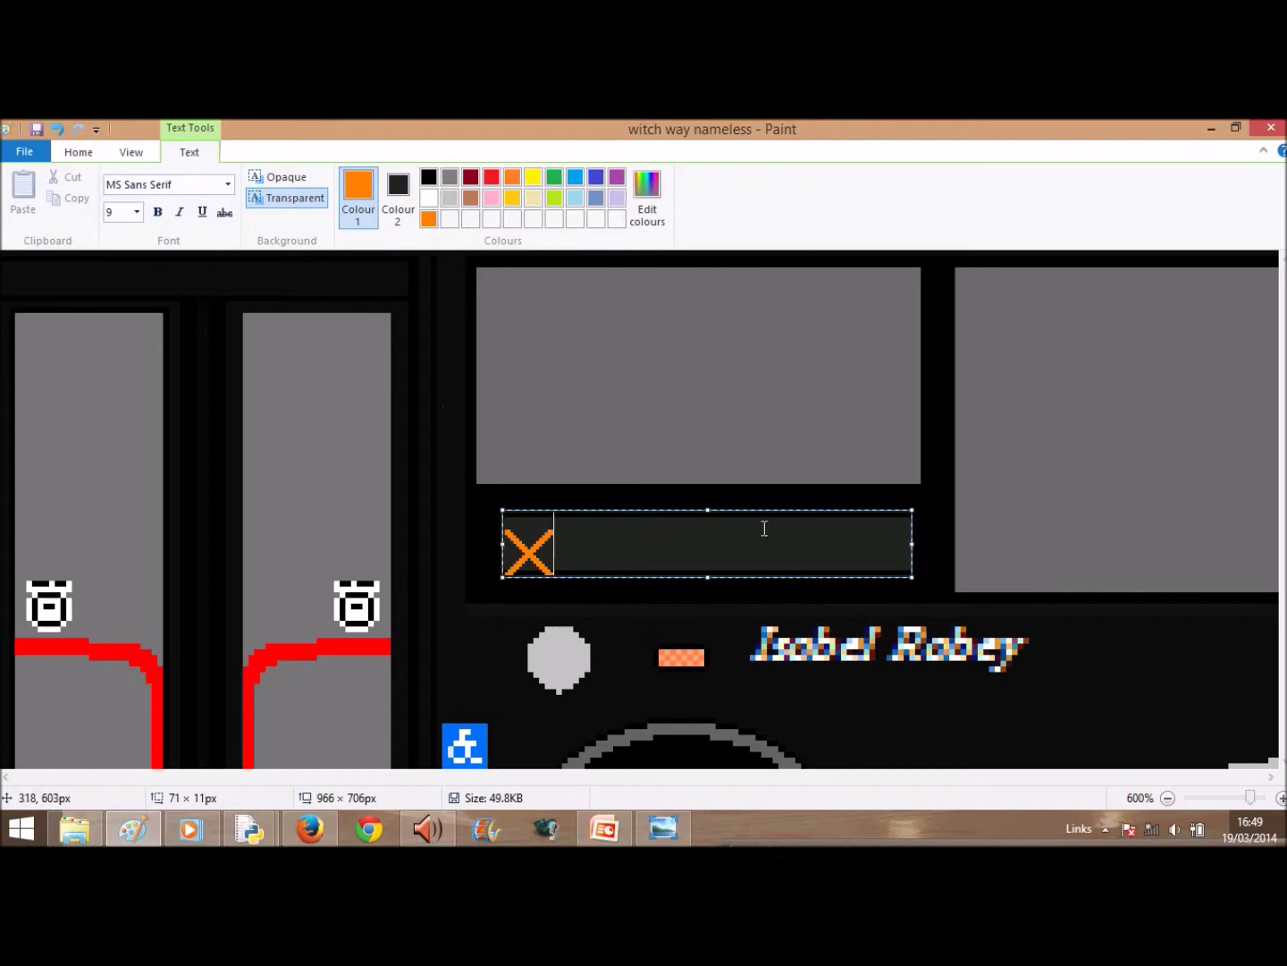
{"action": "left_click_drag", "start_coordinate": [763, 505], "coordinate": [767, 502]}
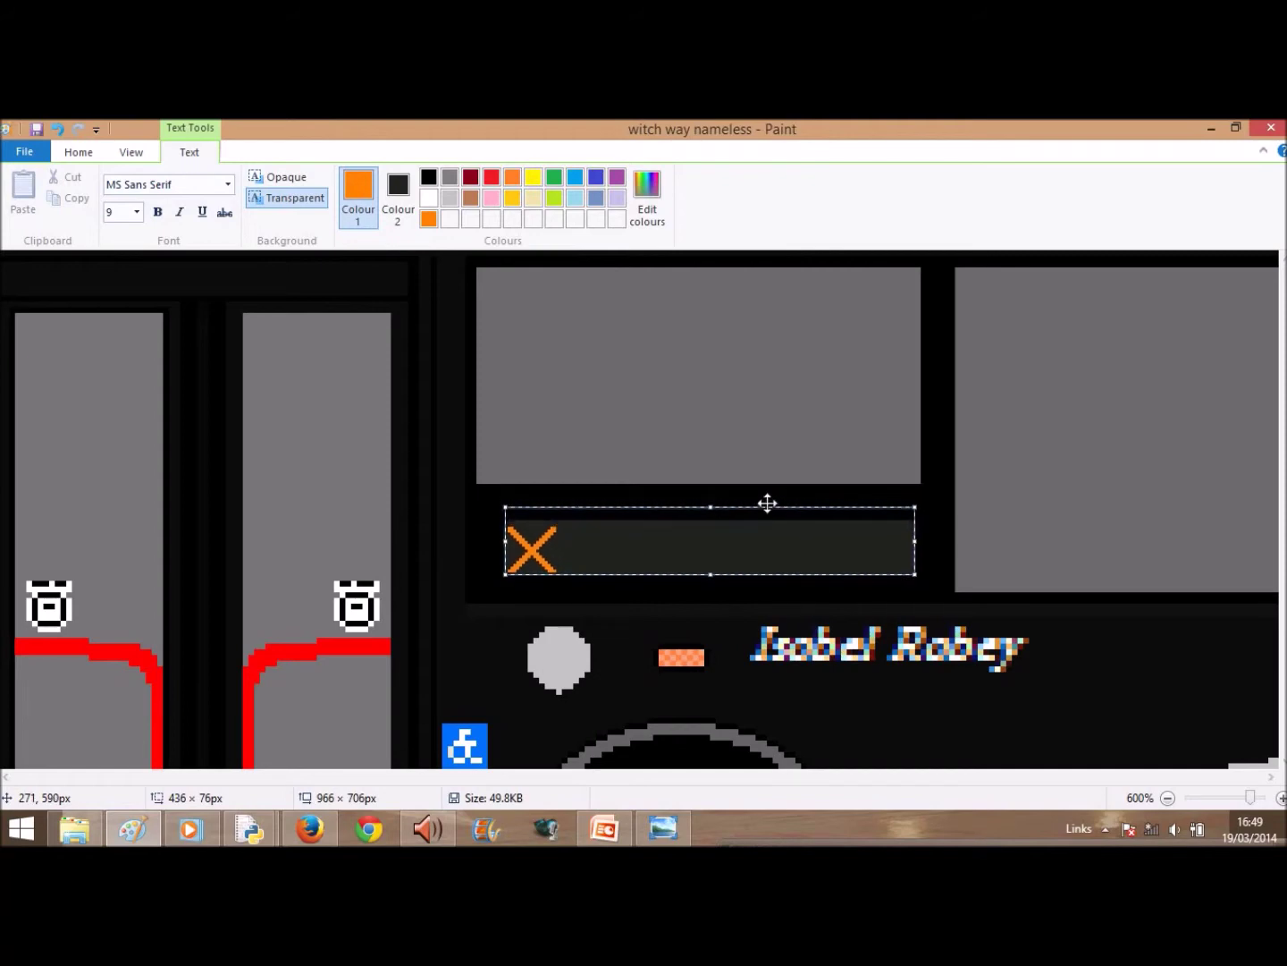
{"action": "left_click_drag", "start_coordinate": [767, 504], "coordinate": [766, 502]}
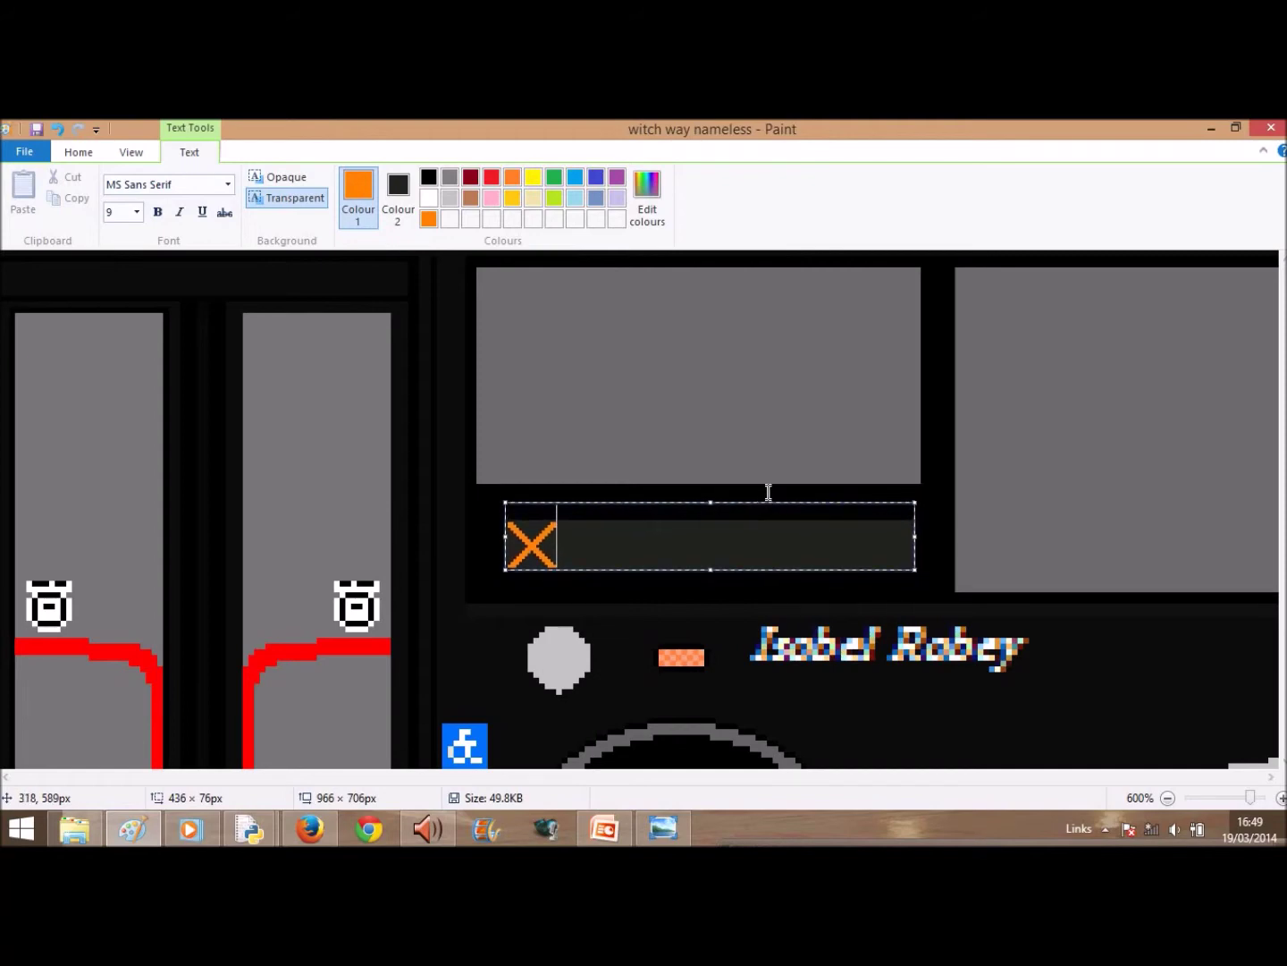
{"action": "type", "text": "44"}
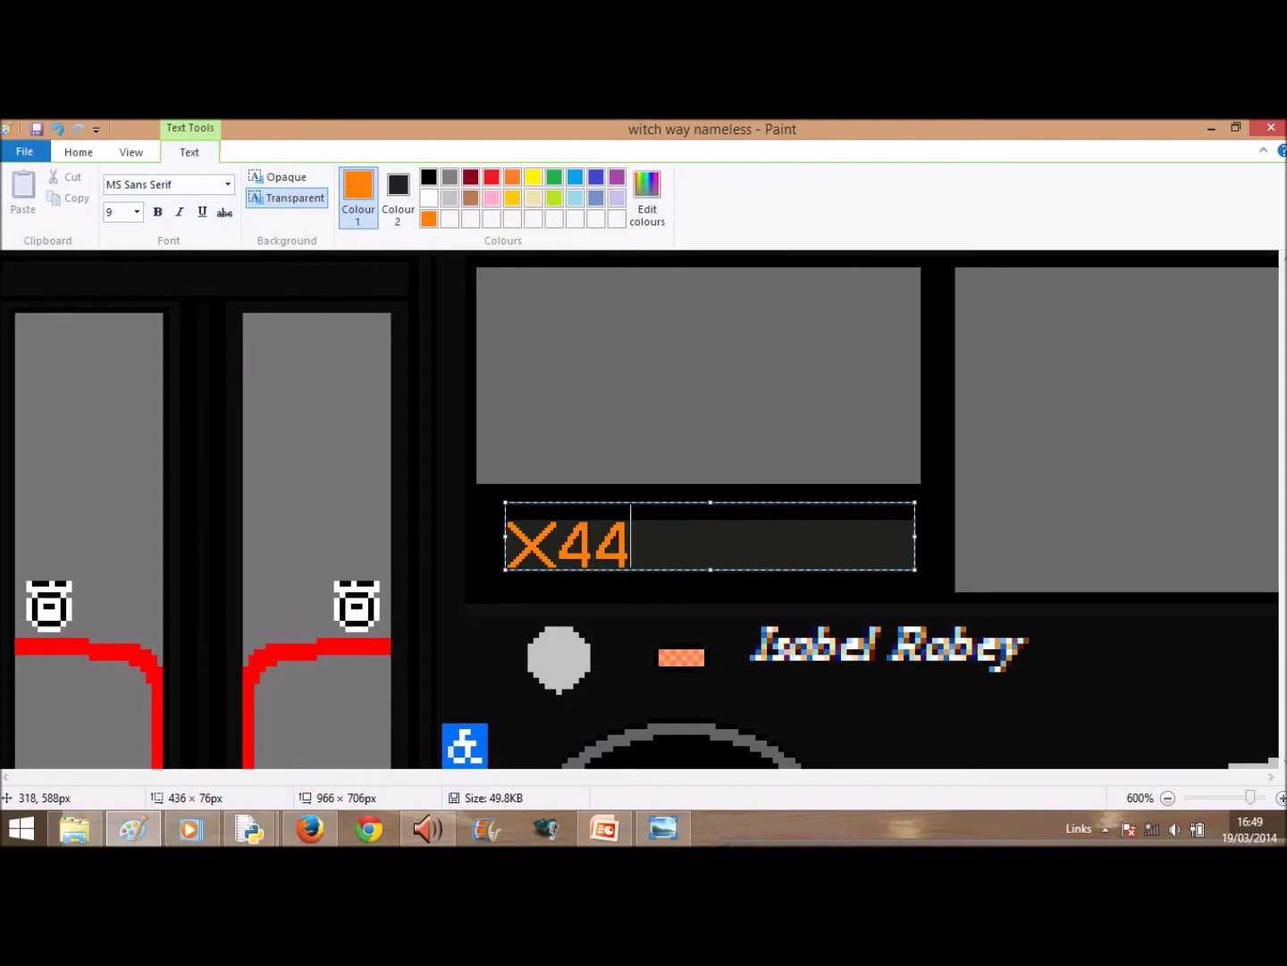
- Deepen and realign the side text box, complete the wording as X44 Nelson, and place it on the side display
{"action": "left_click_drag", "start_coordinate": [711, 569], "coordinate": [711, 576]}
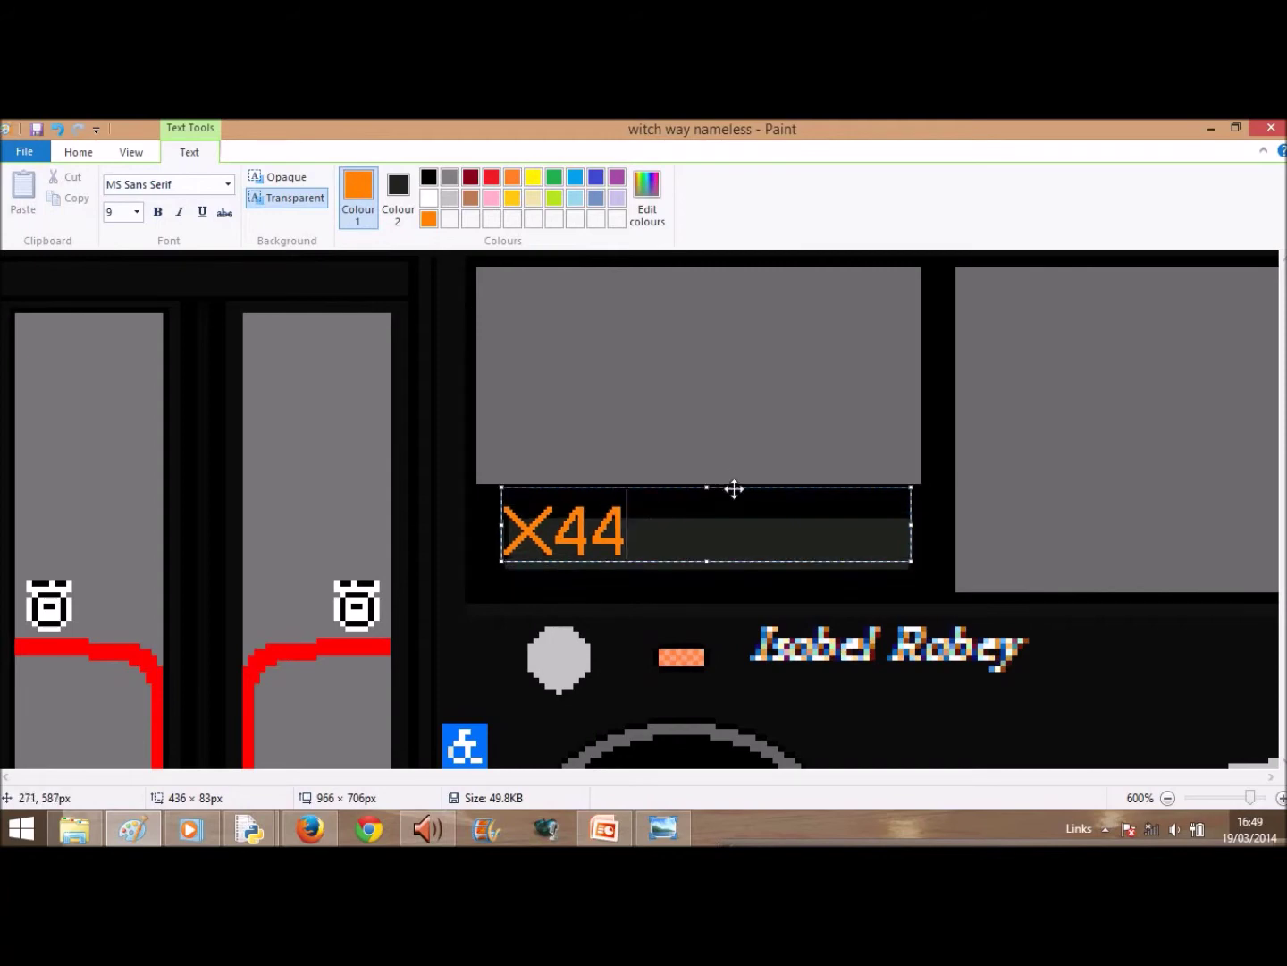
{"action": "left_click_drag", "start_coordinate": [739, 505], "coordinate": [738, 502]}
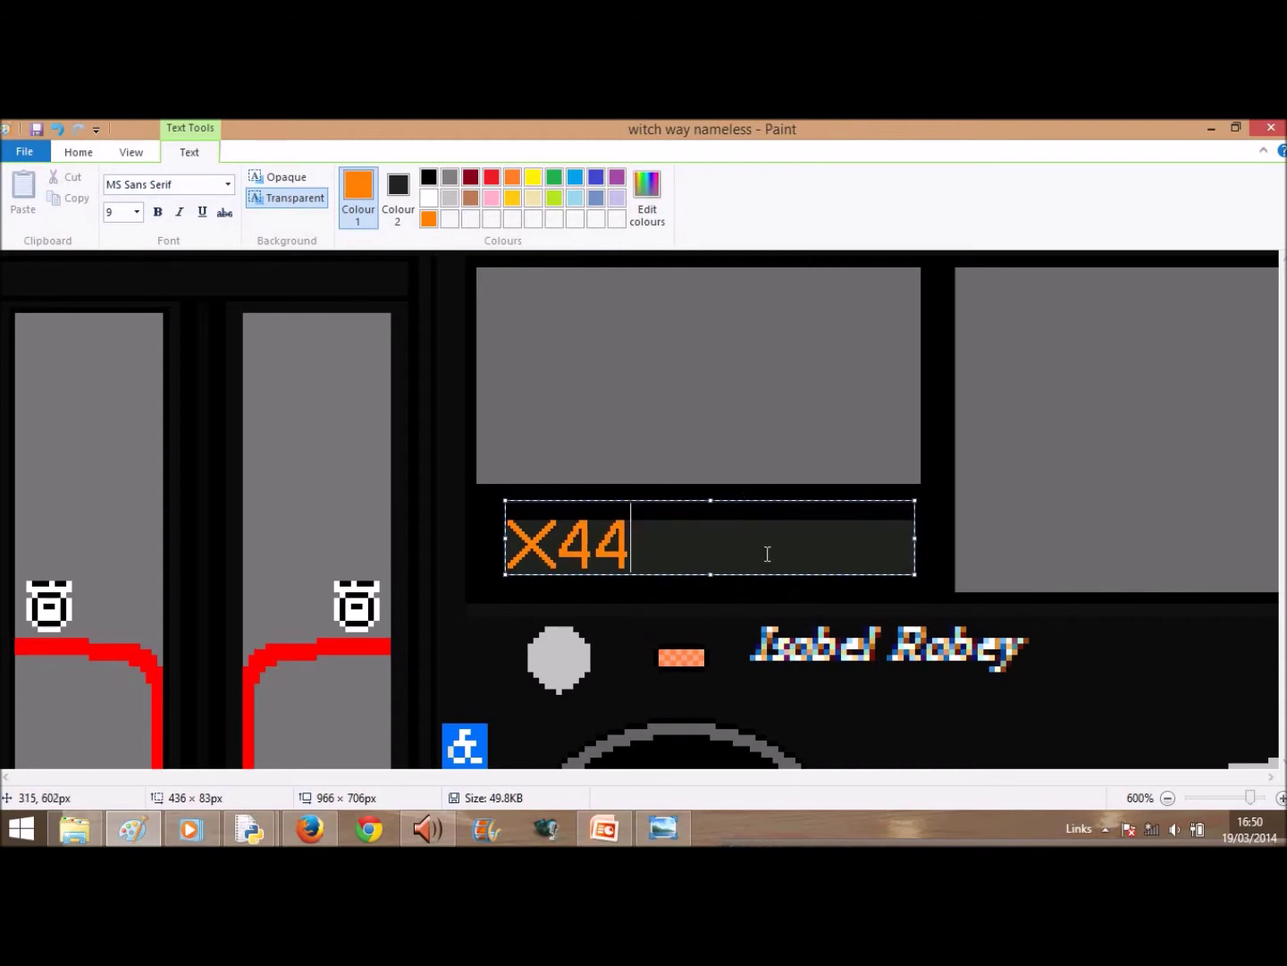
{"action": "type", "text": "Ne"}
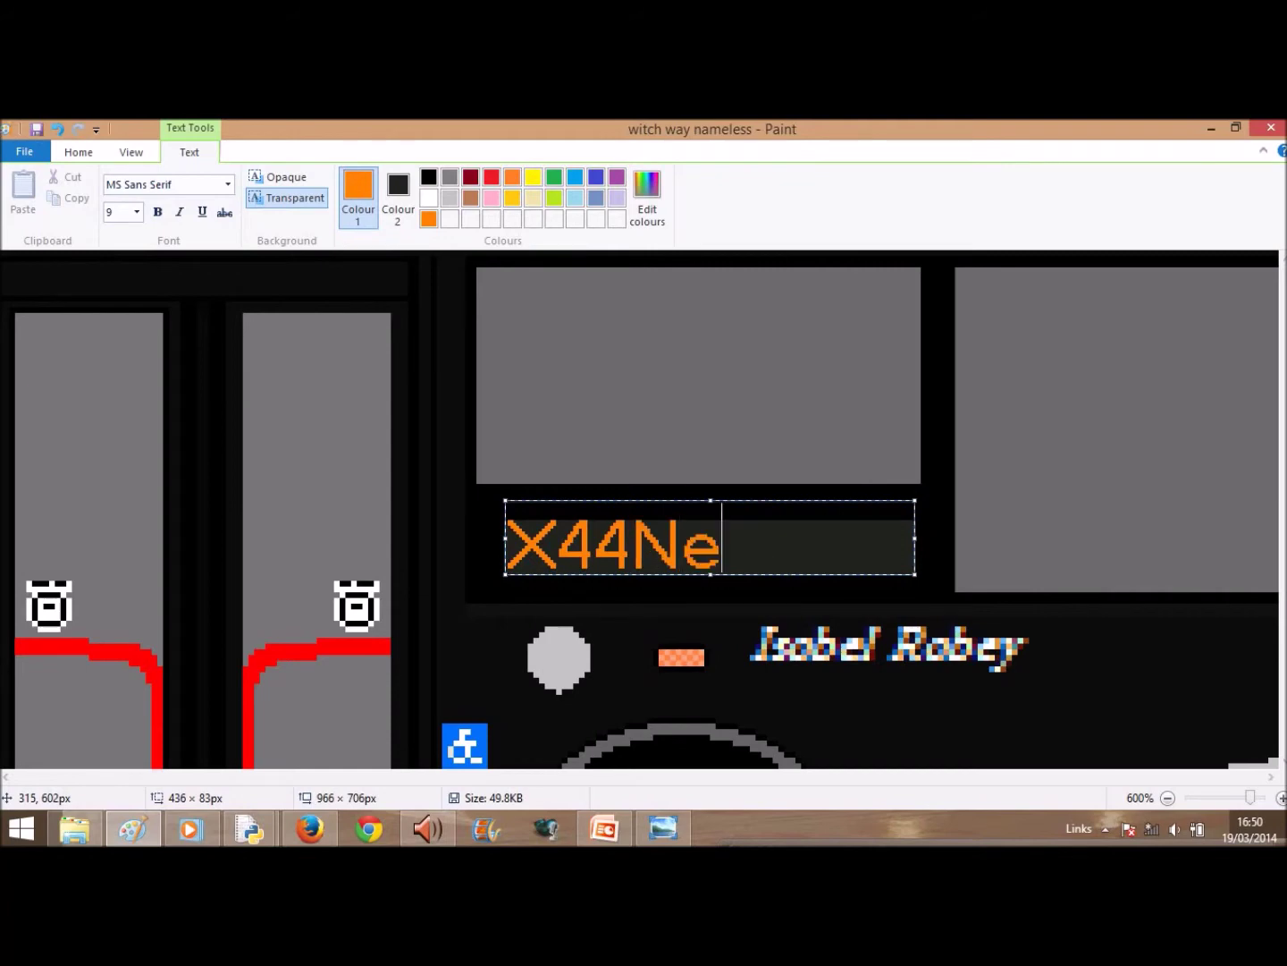
{"action": "type", "text": "lson"}
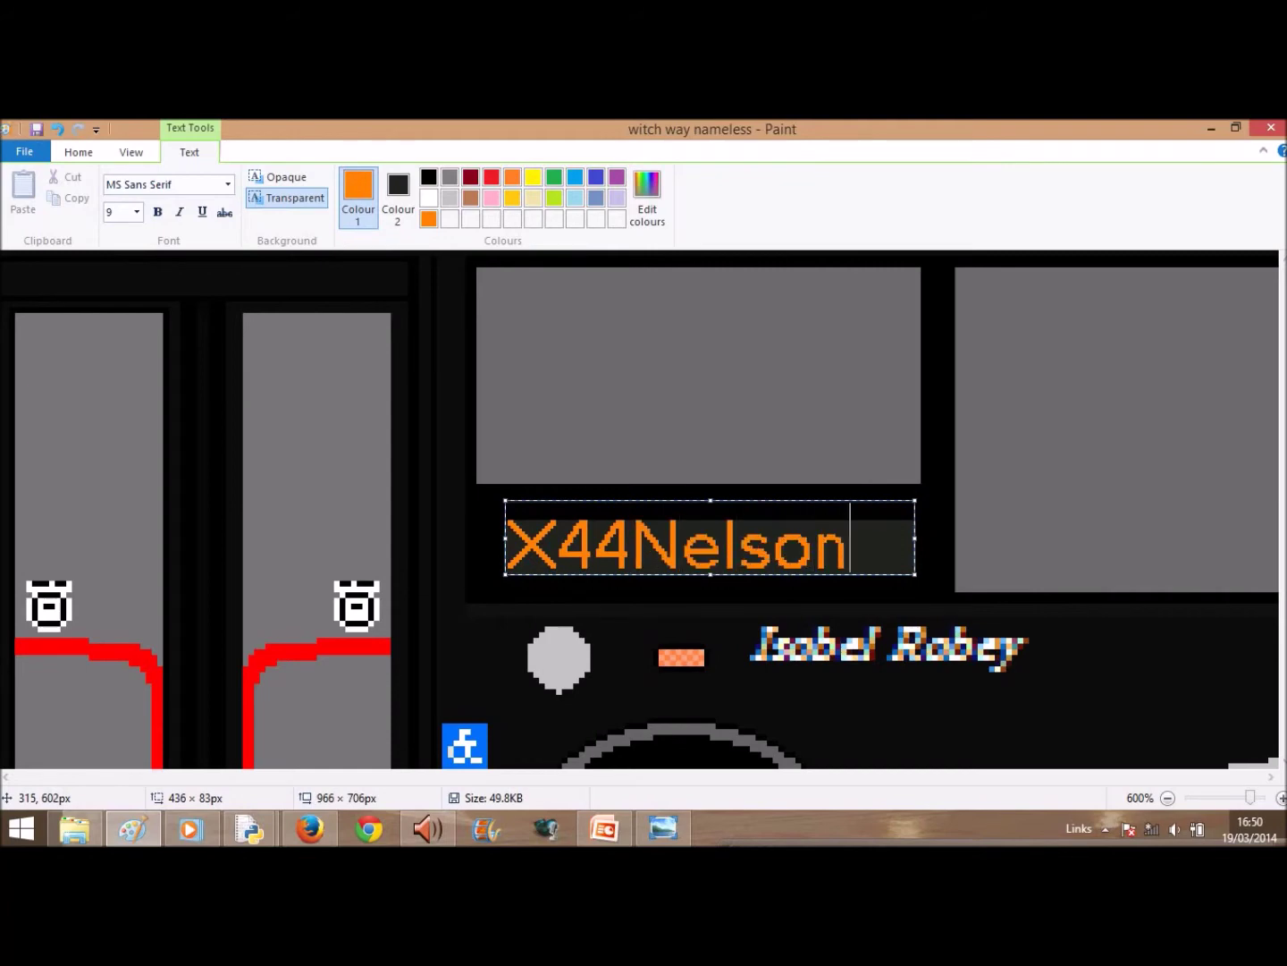
{"action": "left_click", "coordinate": [632, 547]}
{"action": "left_click", "coordinate": [1195, 478]}
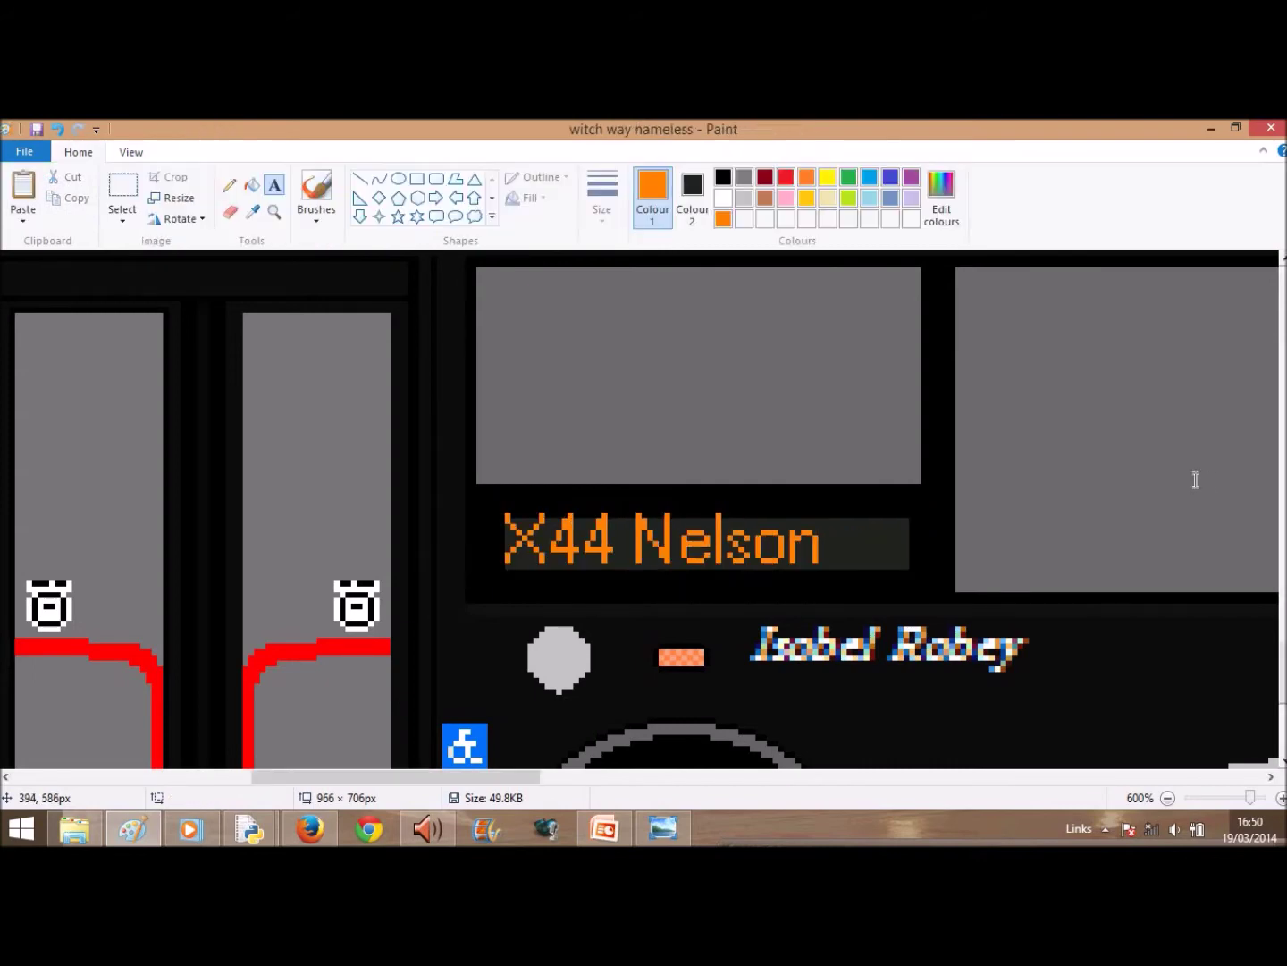
- Undo the side display's wording and restart it with an orange X in Small Fonts, size 9, in a text box aligned to the blank display
{"action": "left_click", "coordinate": [64, 127]}
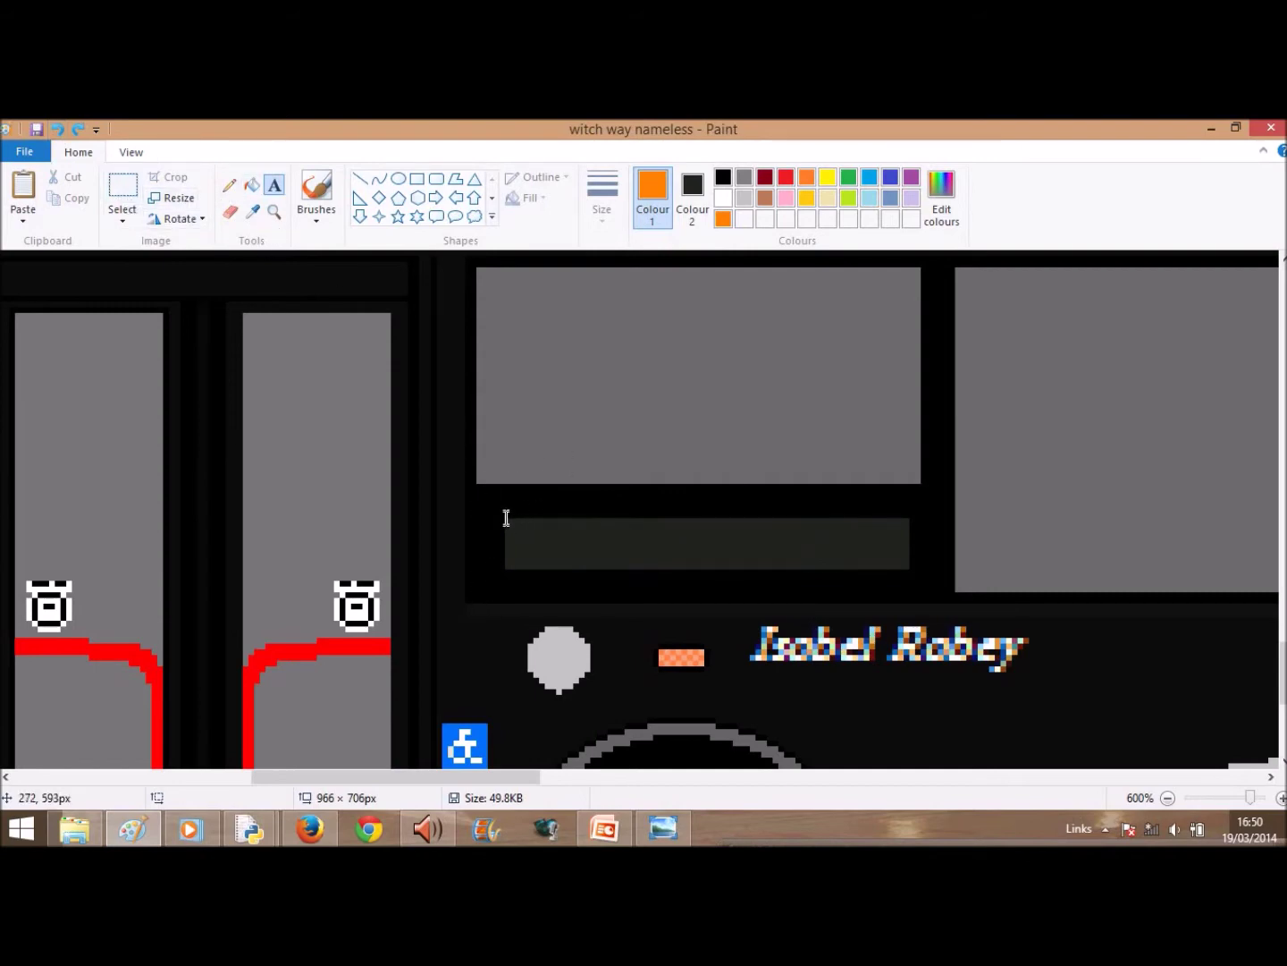
{"action": "left_click_drag", "start_coordinate": [505, 515], "coordinate": [908, 568]}
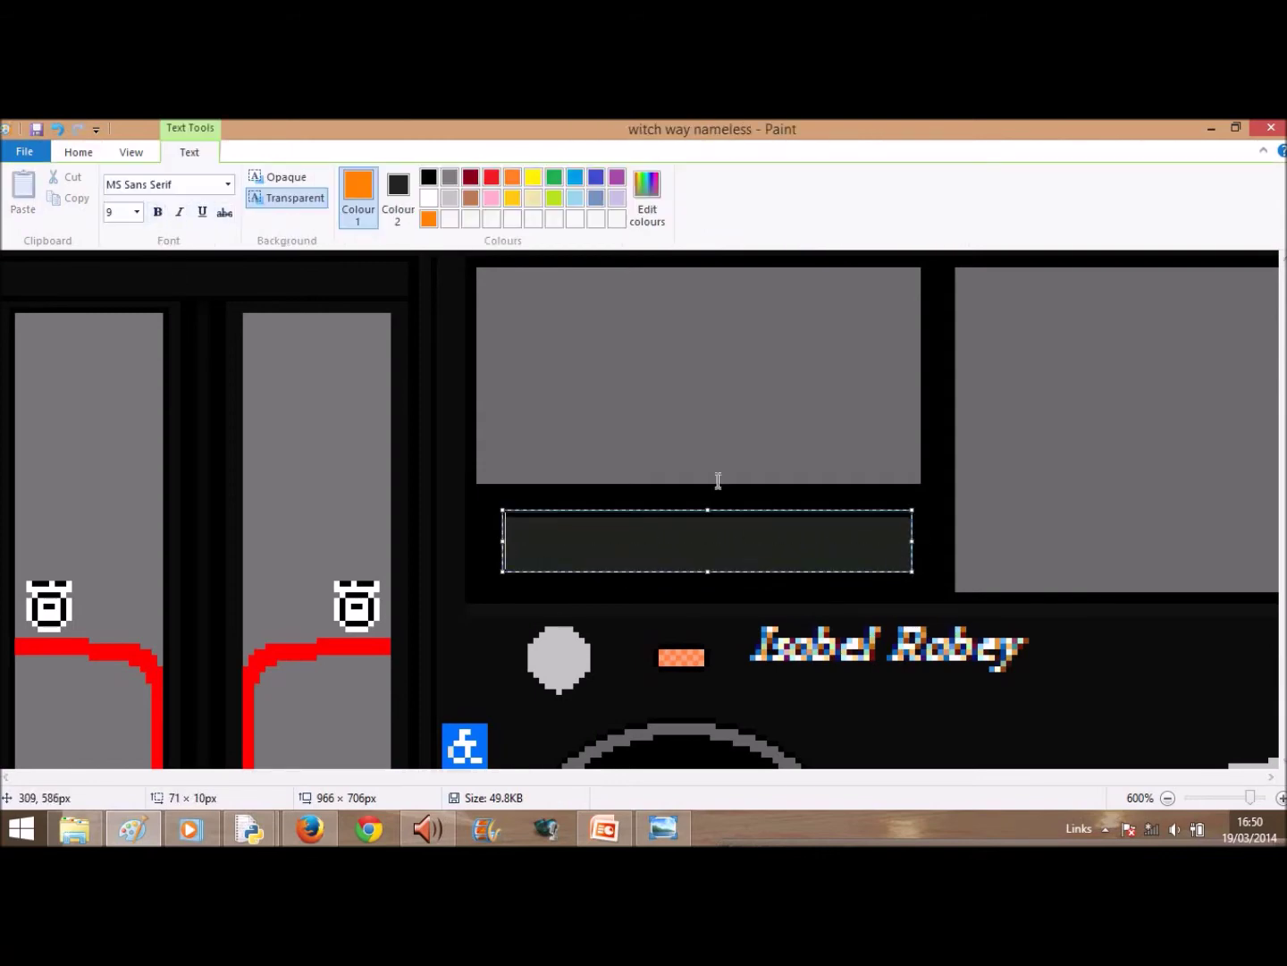
{"action": "left_click_drag", "start_coordinate": [706, 507], "coordinate": [706, 517]}
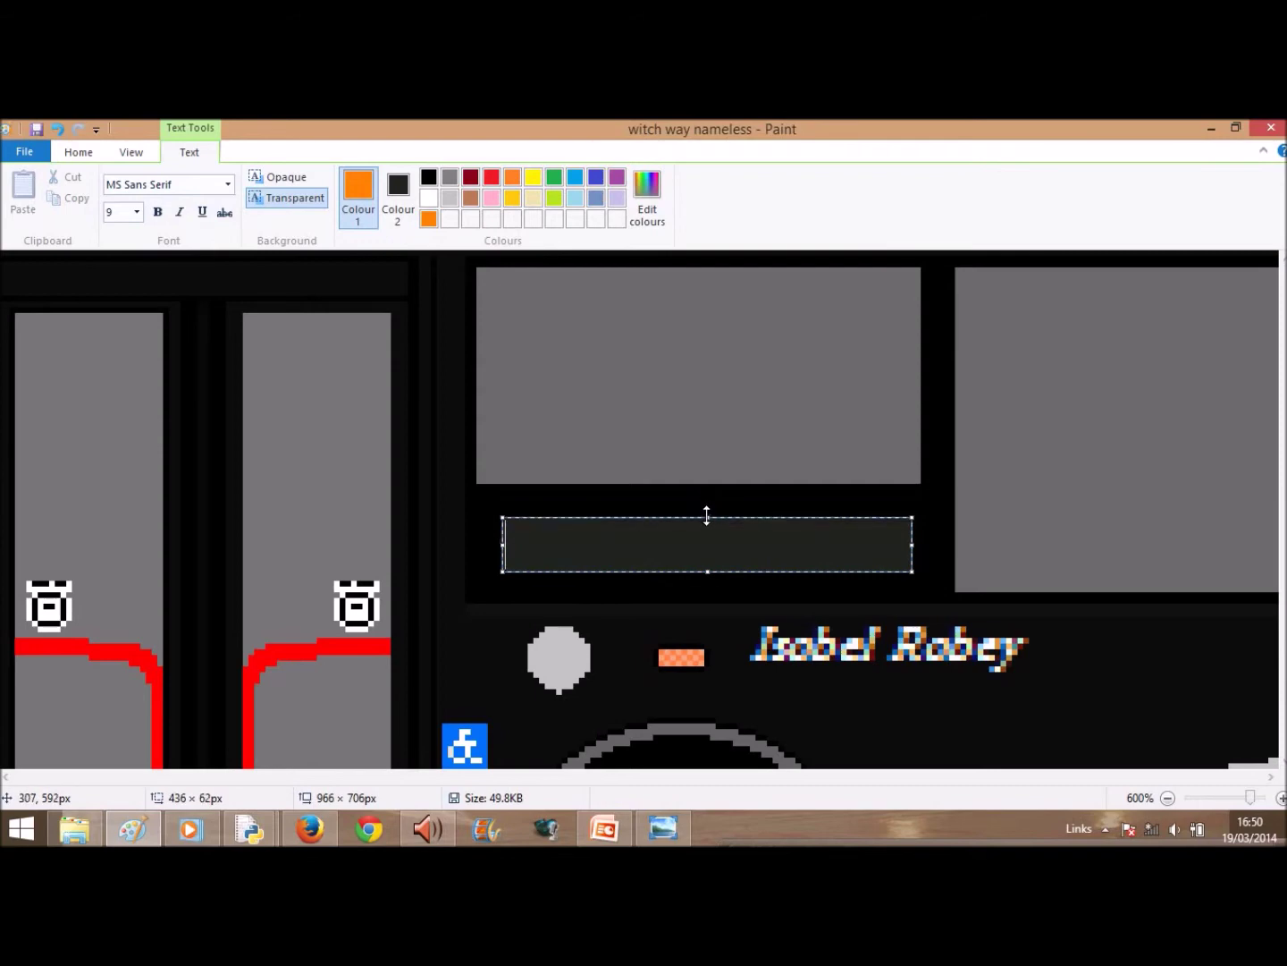
{"action": "left_click", "coordinate": [228, 183]}
{"action": "scroll", "coordinate": [173, 474], "scroll_direction": "down", "scroll_amount": 3}
{"action": "scroll", "coordinate": [173, 472], "scroll_direction": "down", "scroll_amount": 9}
{"action": "left_click", "coordinate": [180, 489]}
{"action": "left_click", "coordinate": [586, 544]}
{"action": "type", "text": "X"}
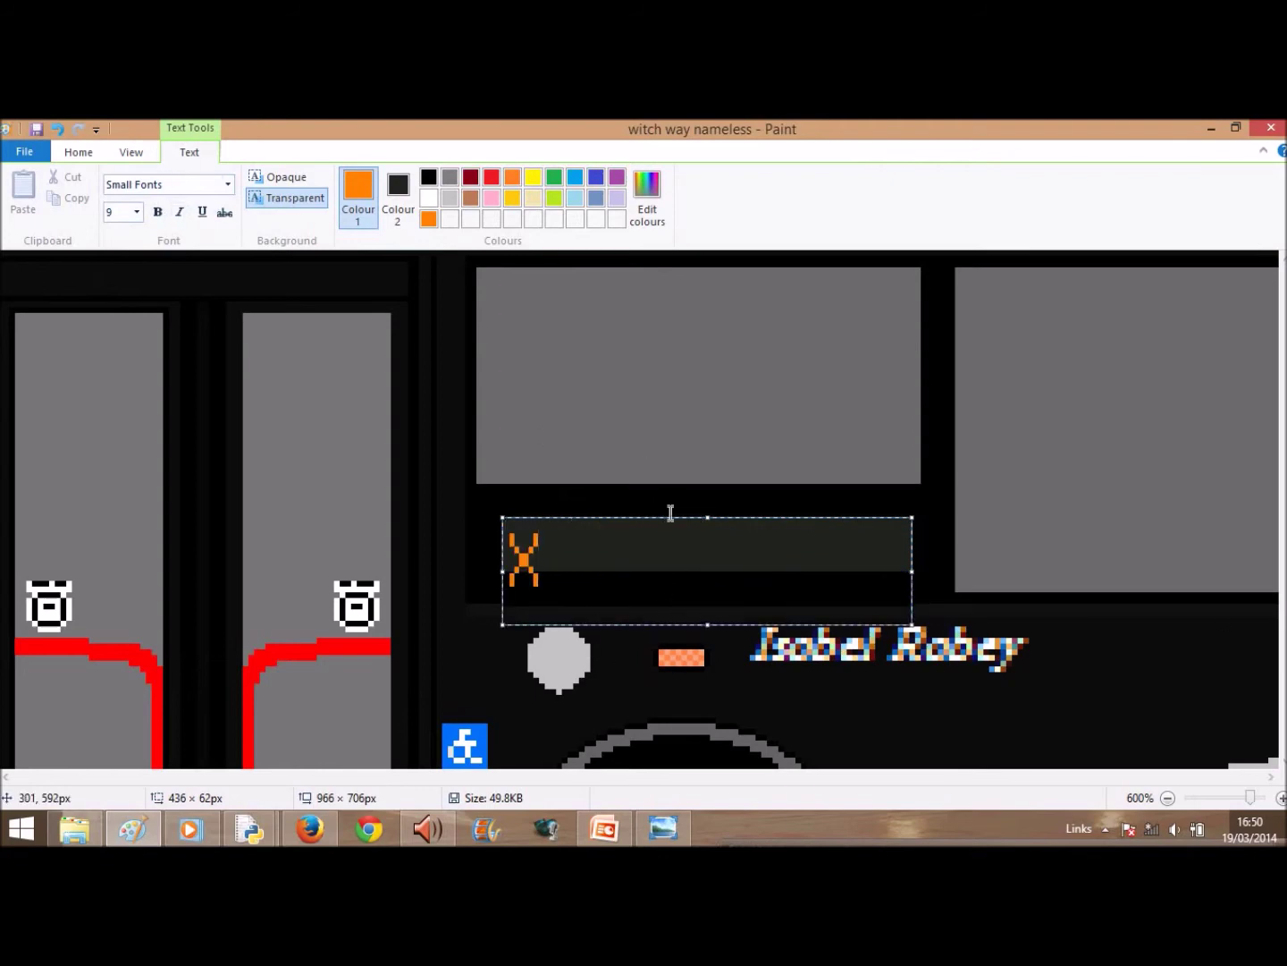
{"action": "left_click_drag", "start_coordinate": [675, 515], "coordinate": [677, 503]}
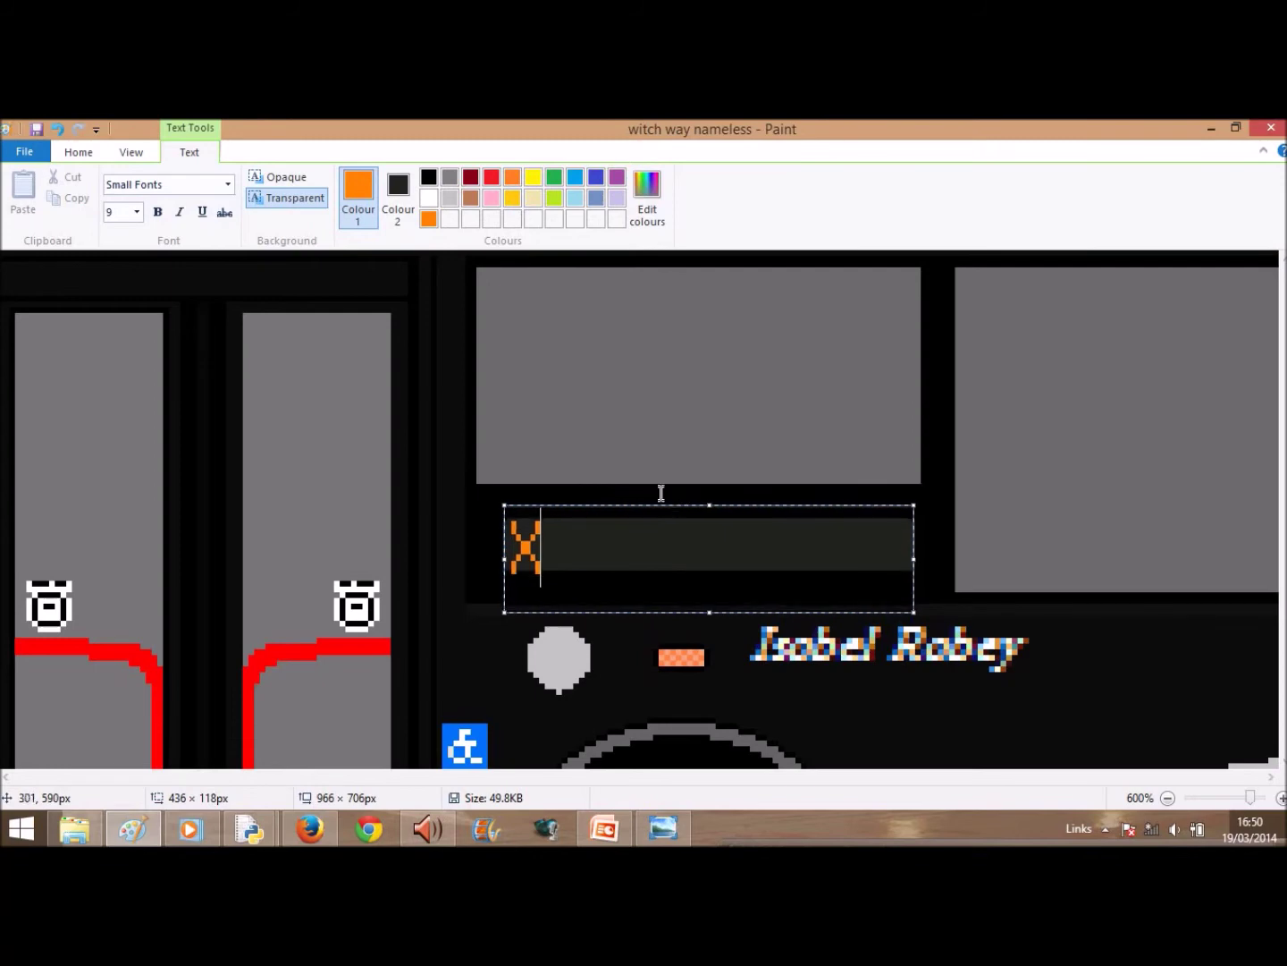
- Make the side text bold, complete the wording as X44 Nelson, and place it on the side display
{"action": "left_click", "coordinate": [157, 212]}
{"action": "left_click_drag", "start_coordinate": [555, 537], "coordinate": [506, 537]}
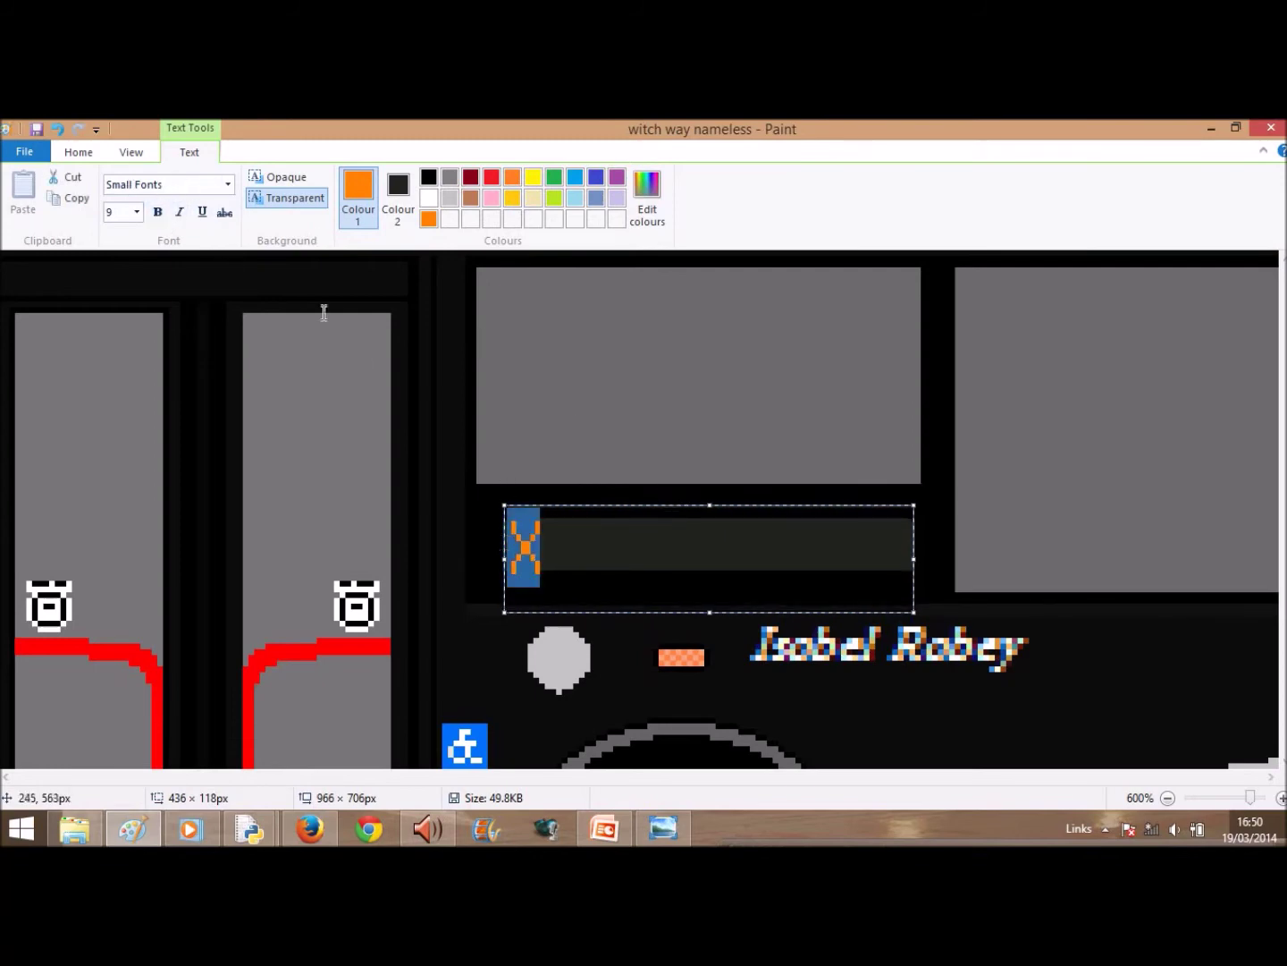
{"action": "left_click", "coordinate": [161, 214]}
{"action": "left_click", "coordinate": [570, 543]}
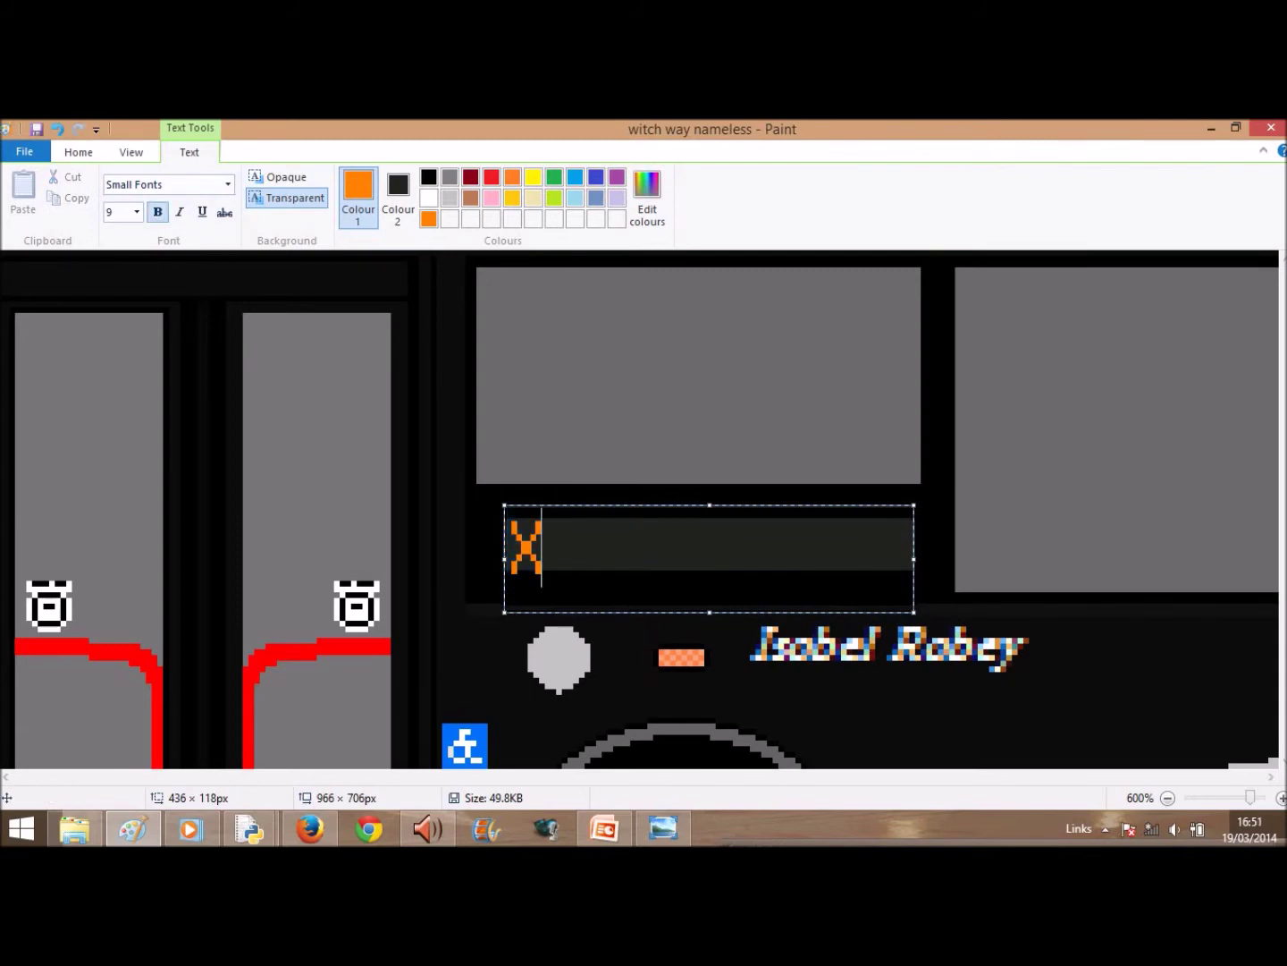
{"action": "type", "text": "44 Neld"}
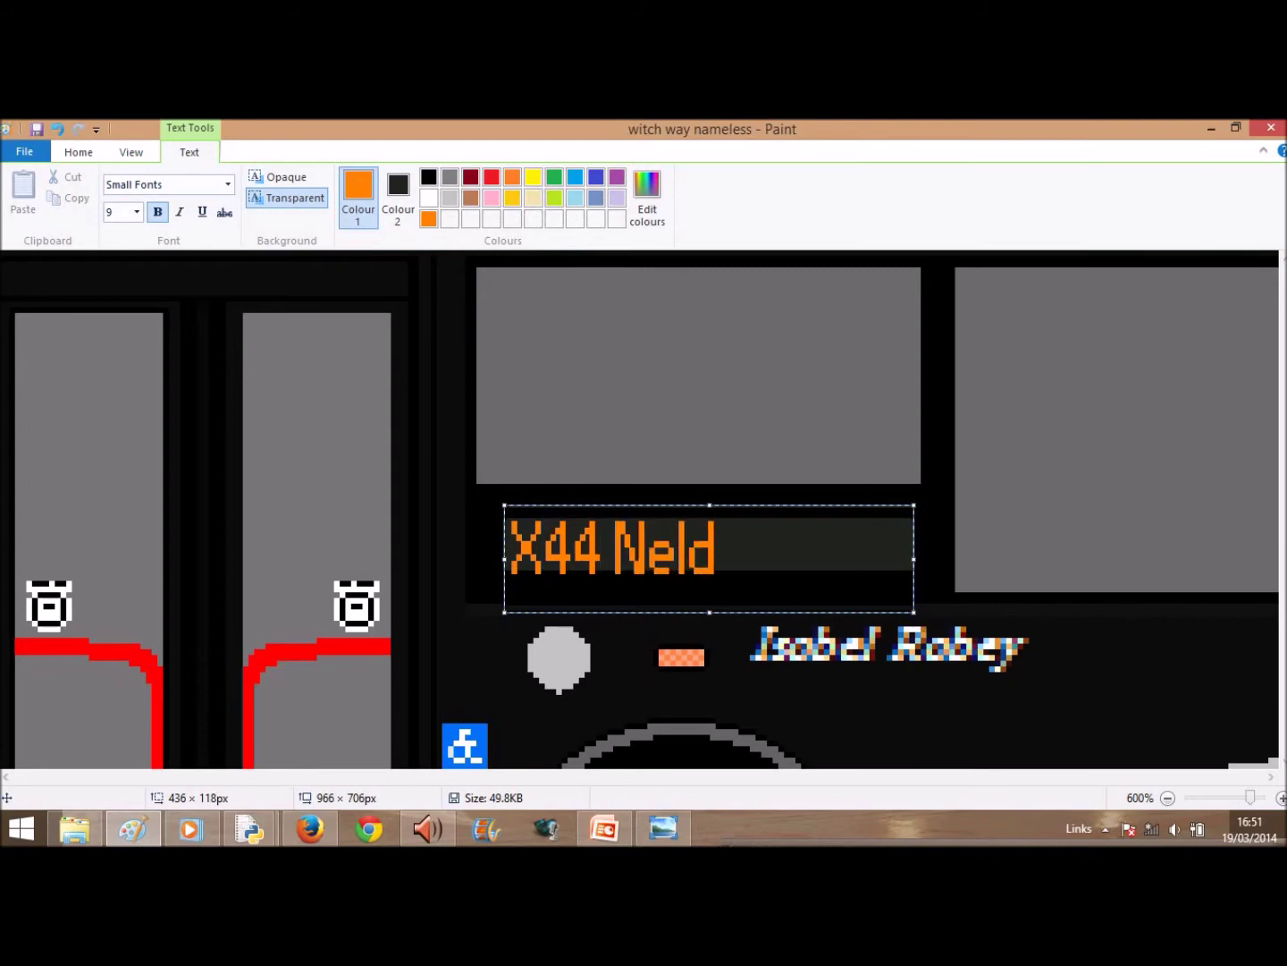
{"action": "key", "text": "BackSpace"}
{"action": "type", "text": "son"}
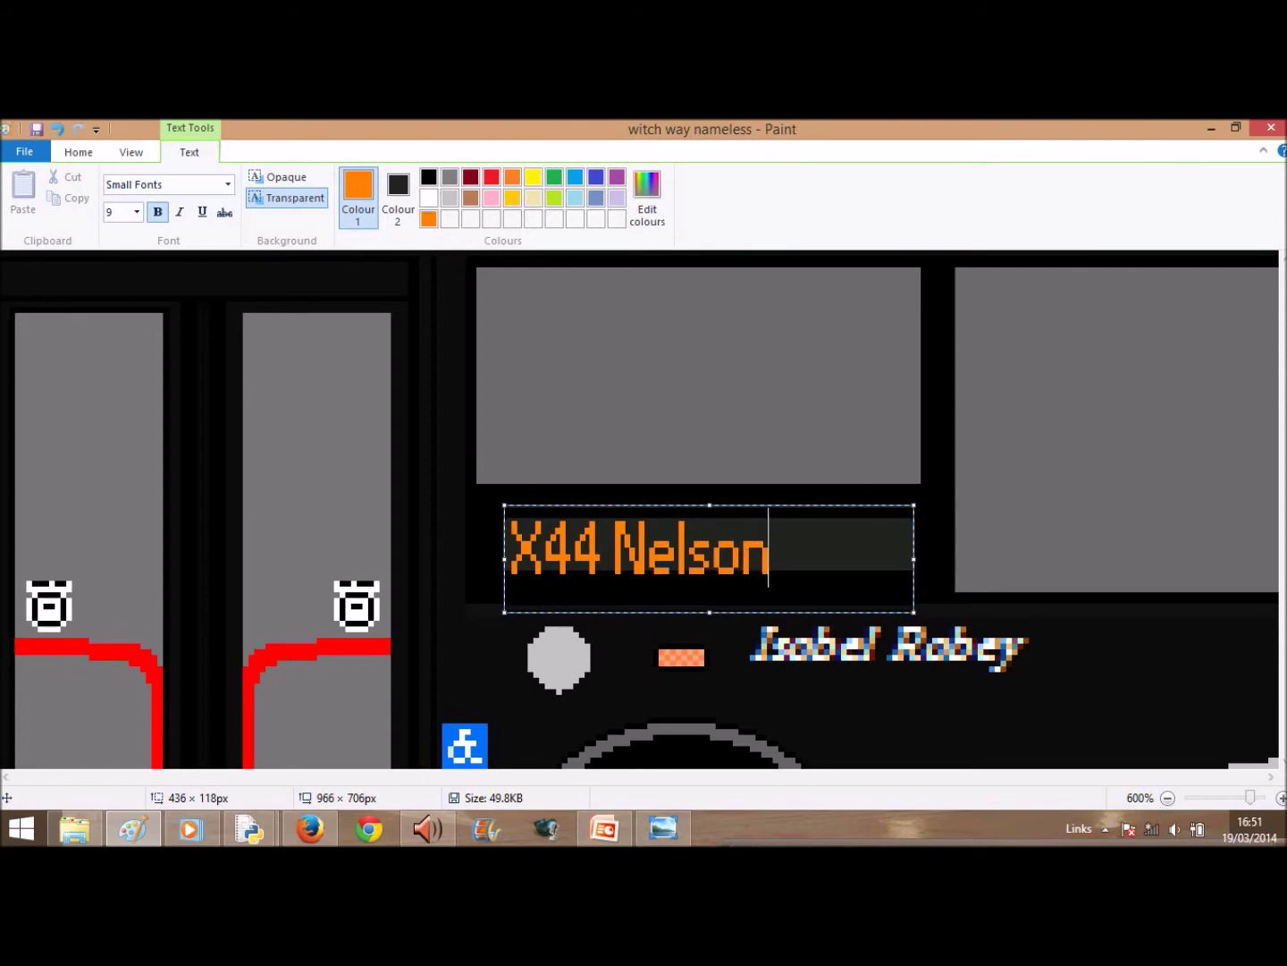
{"action": "left_click", "coordinate": [764, 376]}
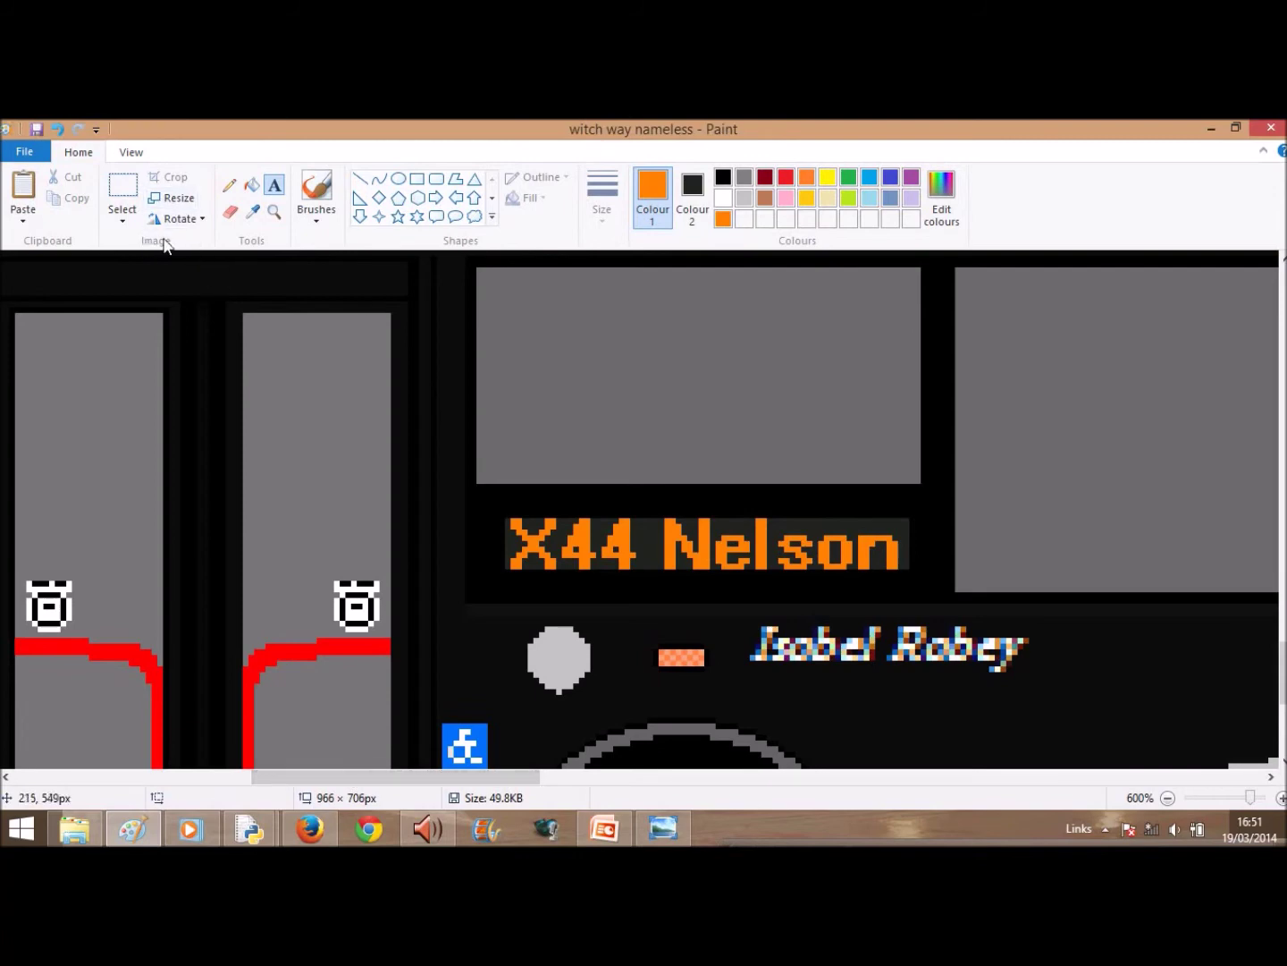
- Try a bold orange X44 in MS Sans Serif, size 9, in a 23 × 17 px text box on the rear display, and undo it
{"action": "left_click", "coordinate": [231, 185]}
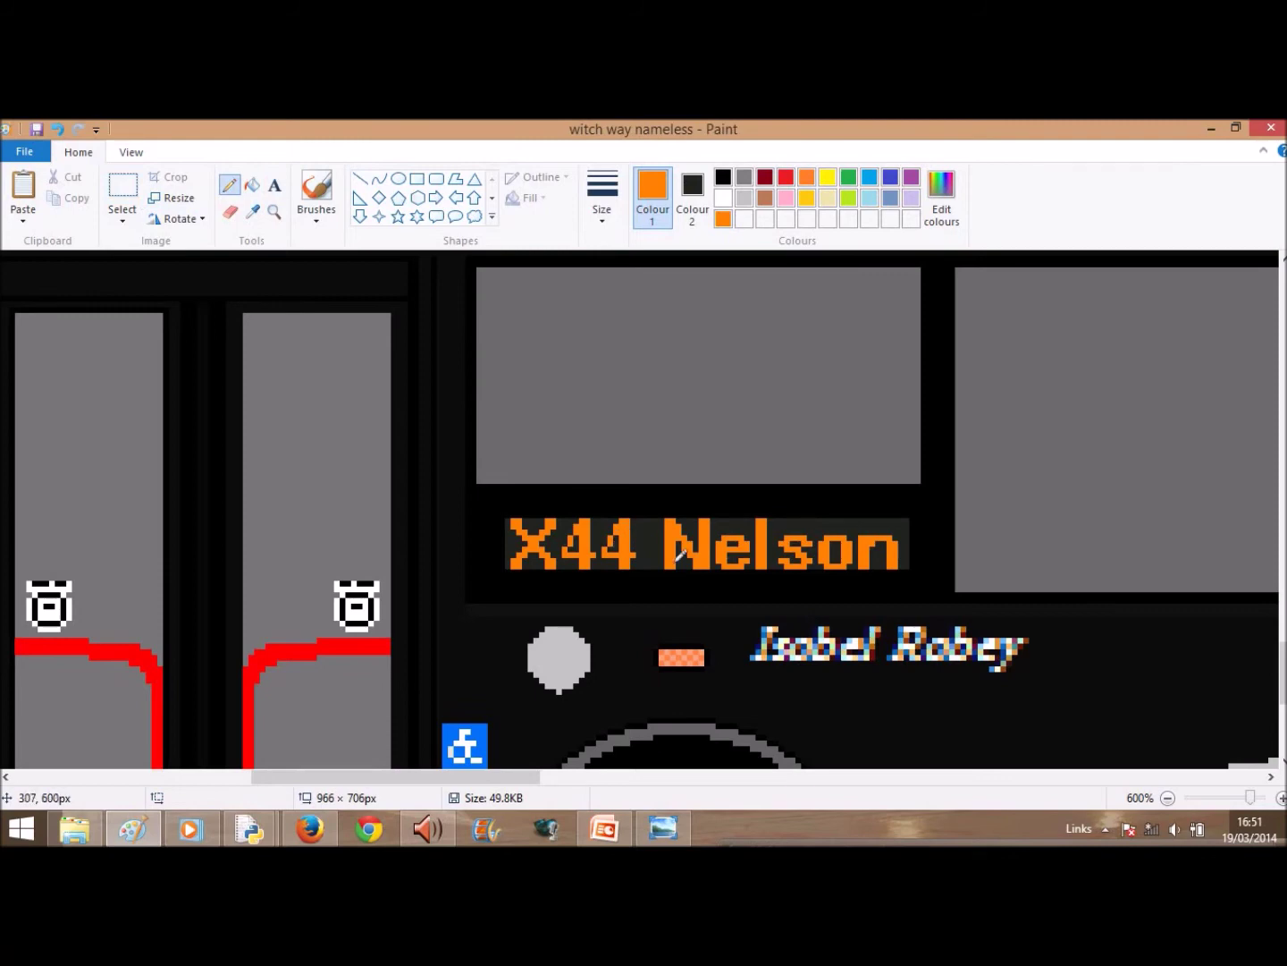
{"action": "left_click_drag", "start_coordinate": [399, 778], "coordinate": [1150, 778]}
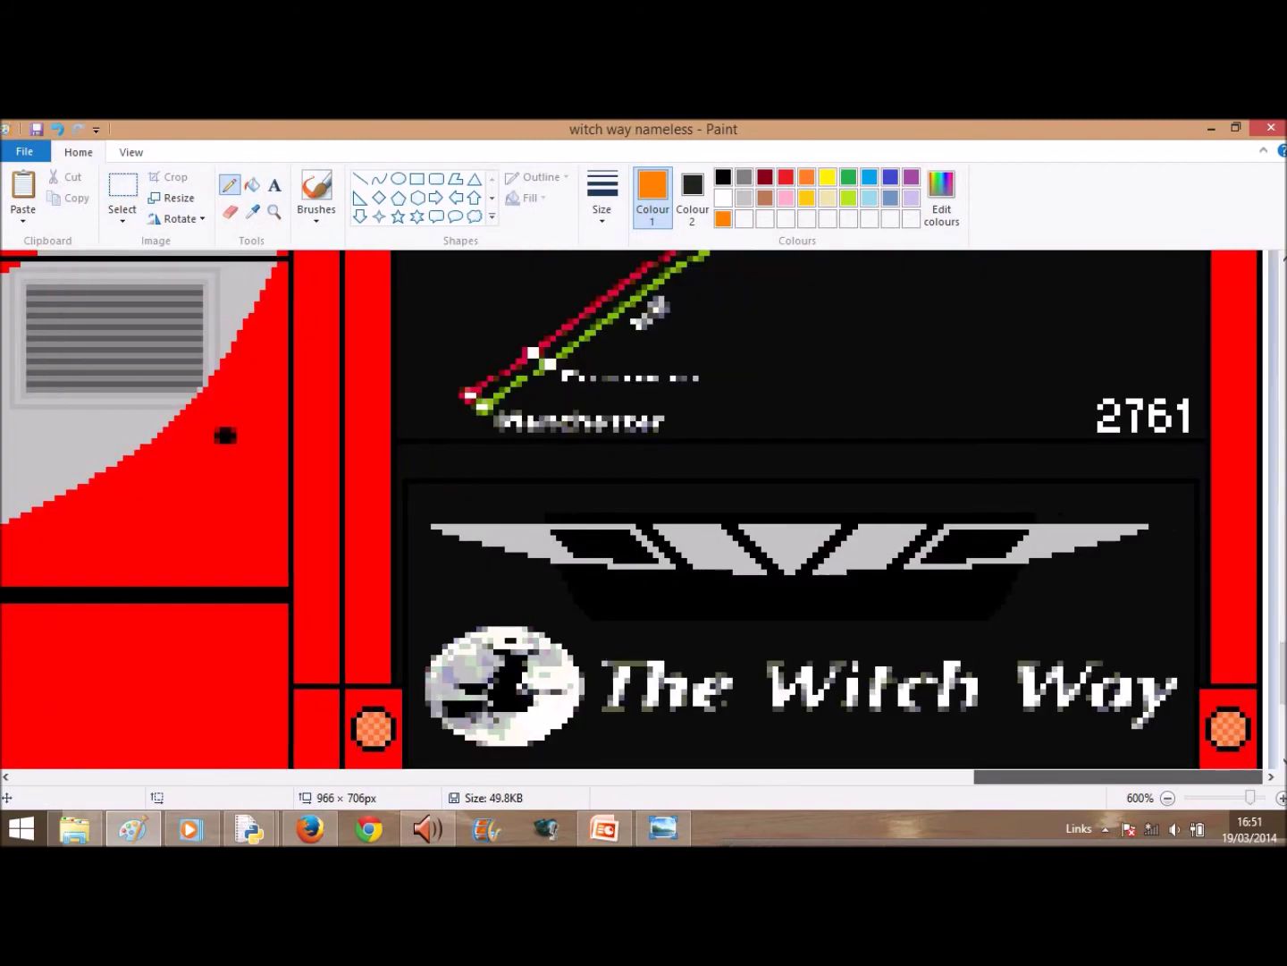
{"action": "scroll", "coordinate": [903, 484], "scroll_direction": "up", "scroll_amount": 5}
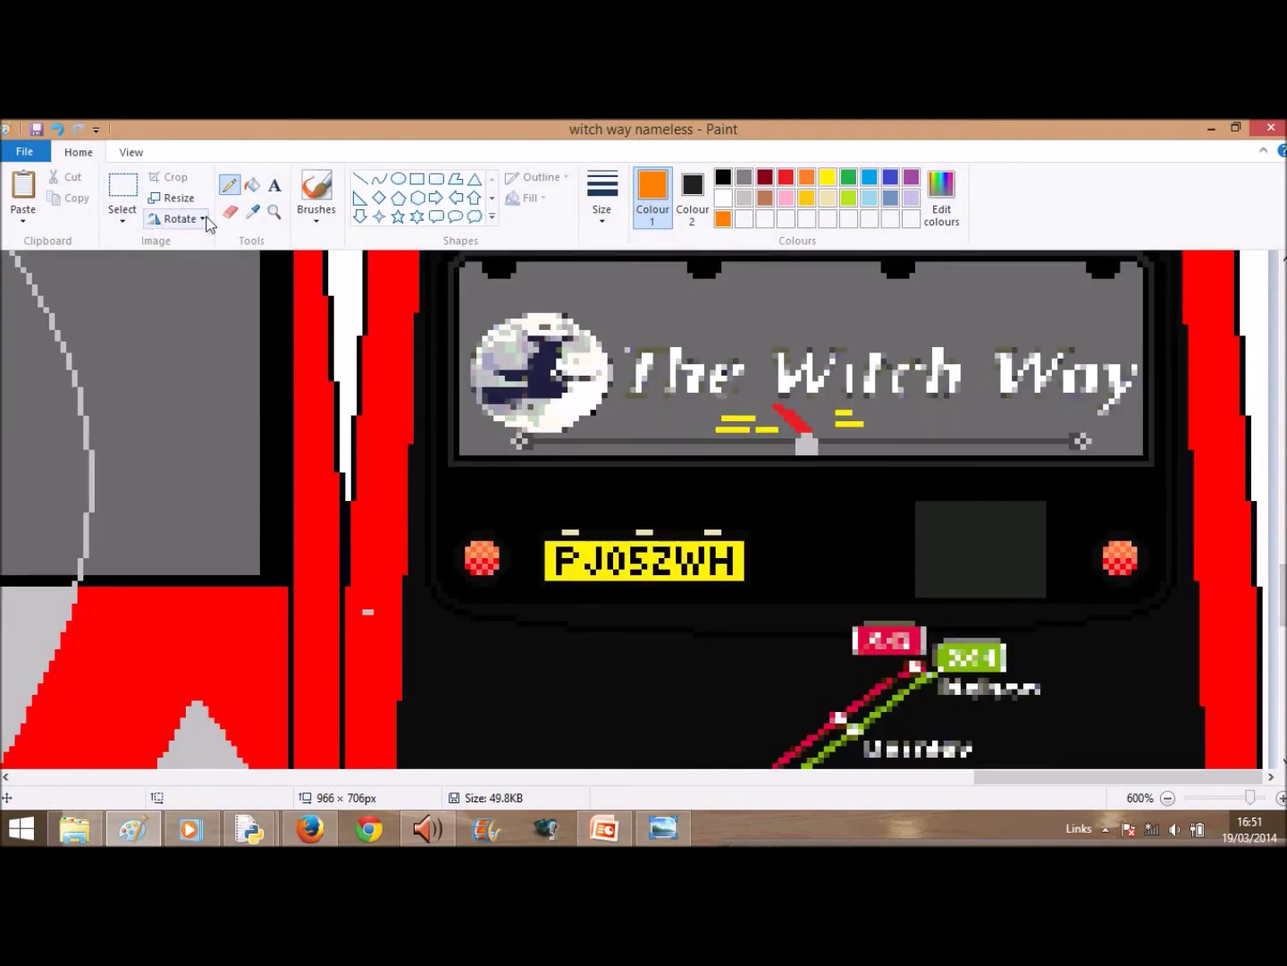
{"action": "left_click", "coordinate": [275, 185]}
{"action": "left_click_drag", "start_coordinate": [915, 499], "coordinate": [1046, 597]}
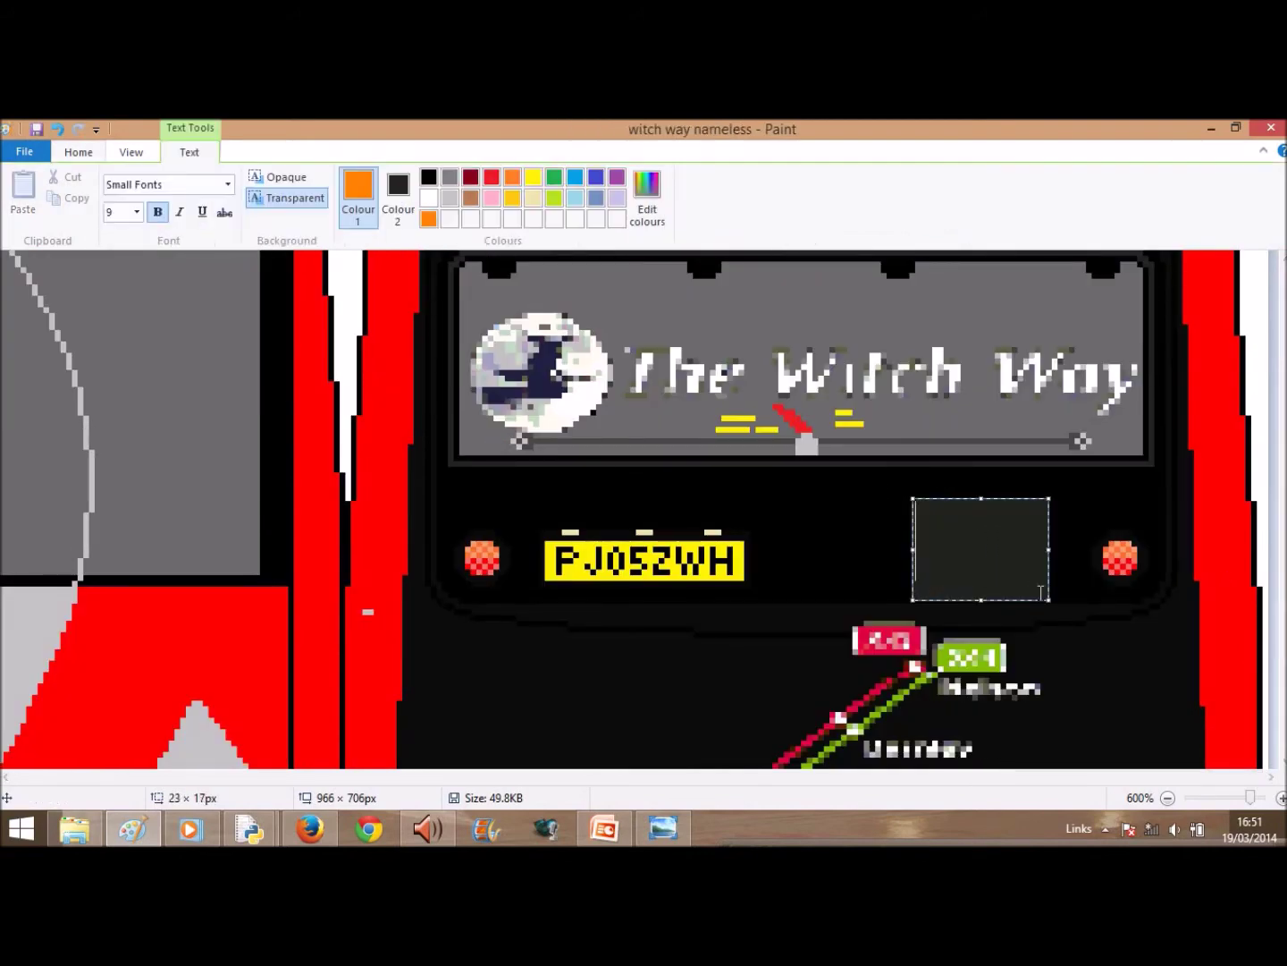
{"action": "left_click", "coordinate": [228, 184]}
{"action": "scroll", "coordinate": [257, 505], "scroll_direction": "up", "scroll_amount": 5}
{"action": "scroll", "coordinate": [215, 421], "scroll_direction": "up", "scroll_amount": 4}
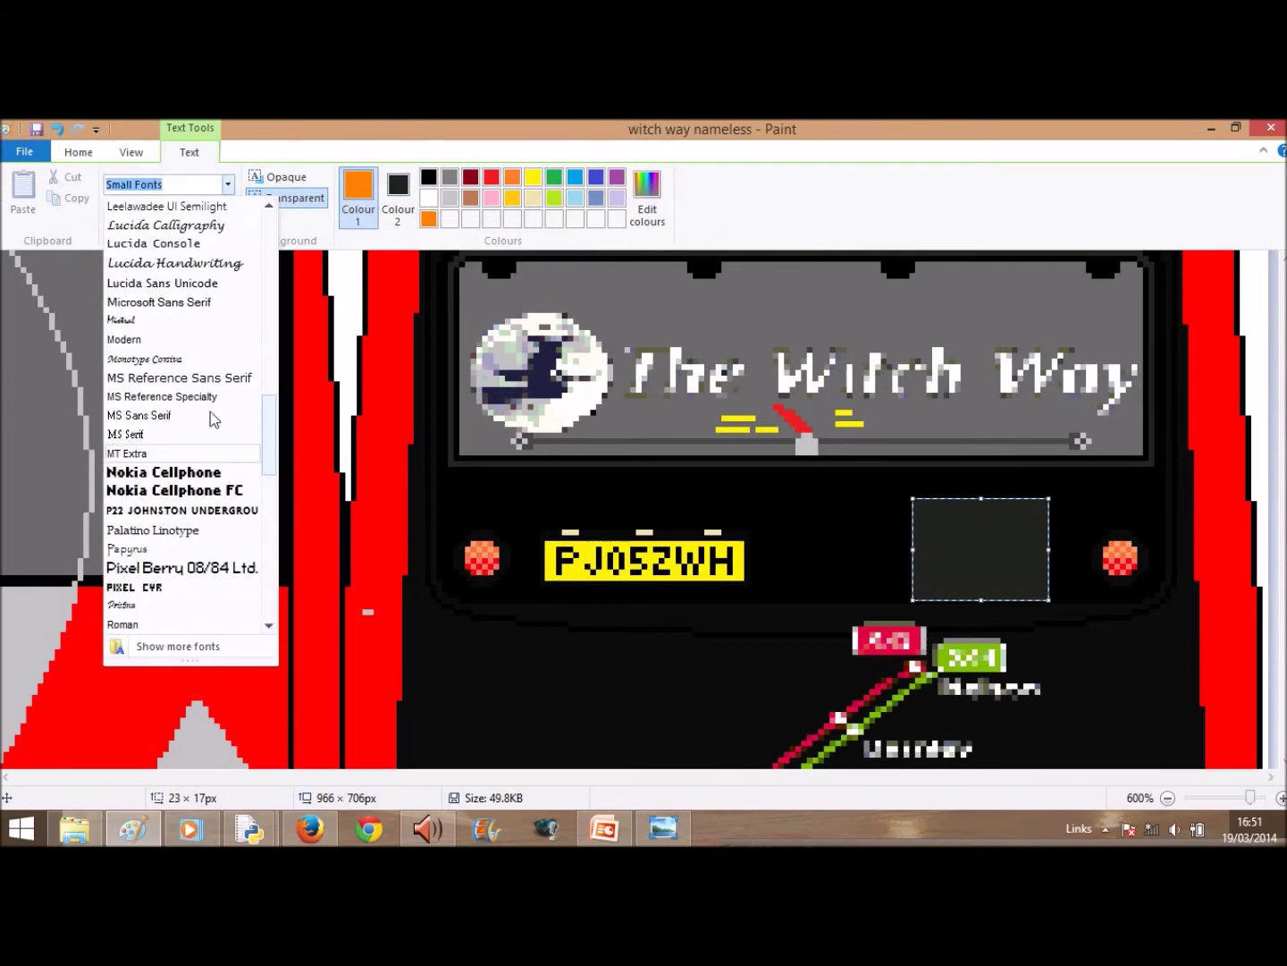
{"action": "scroll", "coordinate": [201, 322], "scroll_direction": "up", "scroll_amount": 2}
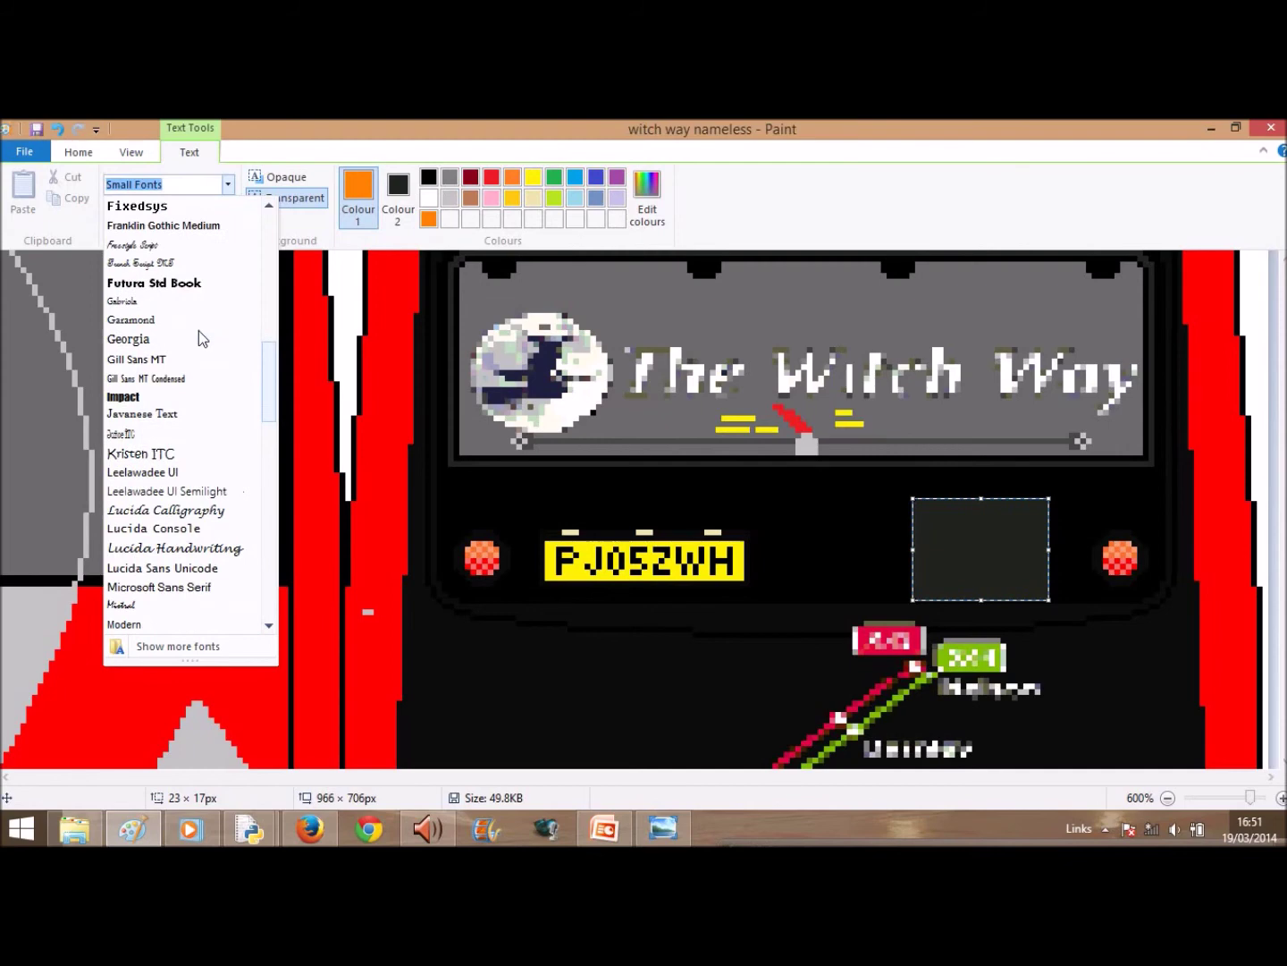
{"action": "scroll", "coordinate": [201, 348], "scroll_direction": "down", "scroll_amount": 3}
{"action": "left_click", "coordinate": [172, 528]}
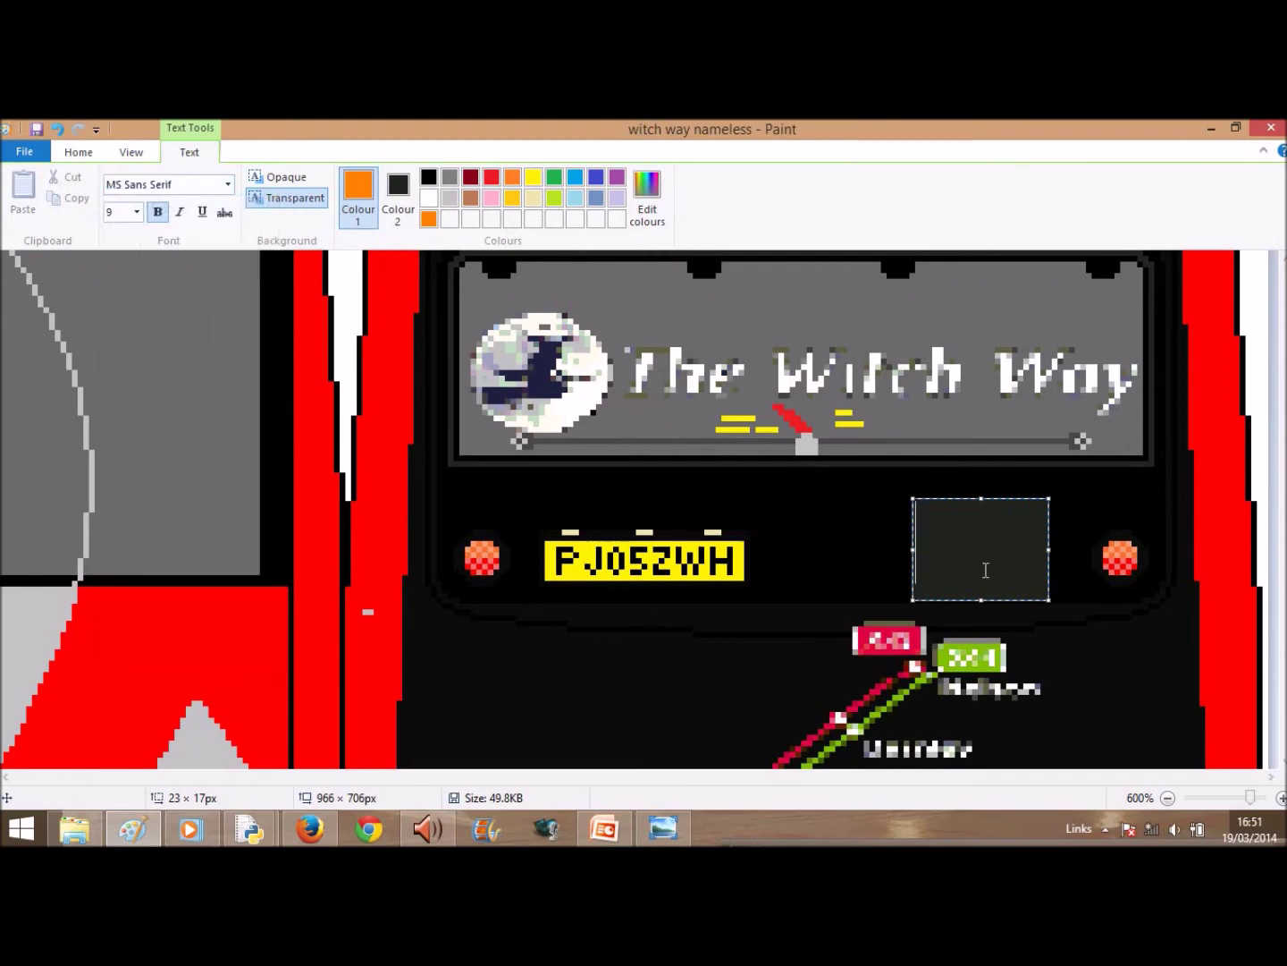
{"action": "type", "text": "X44"}
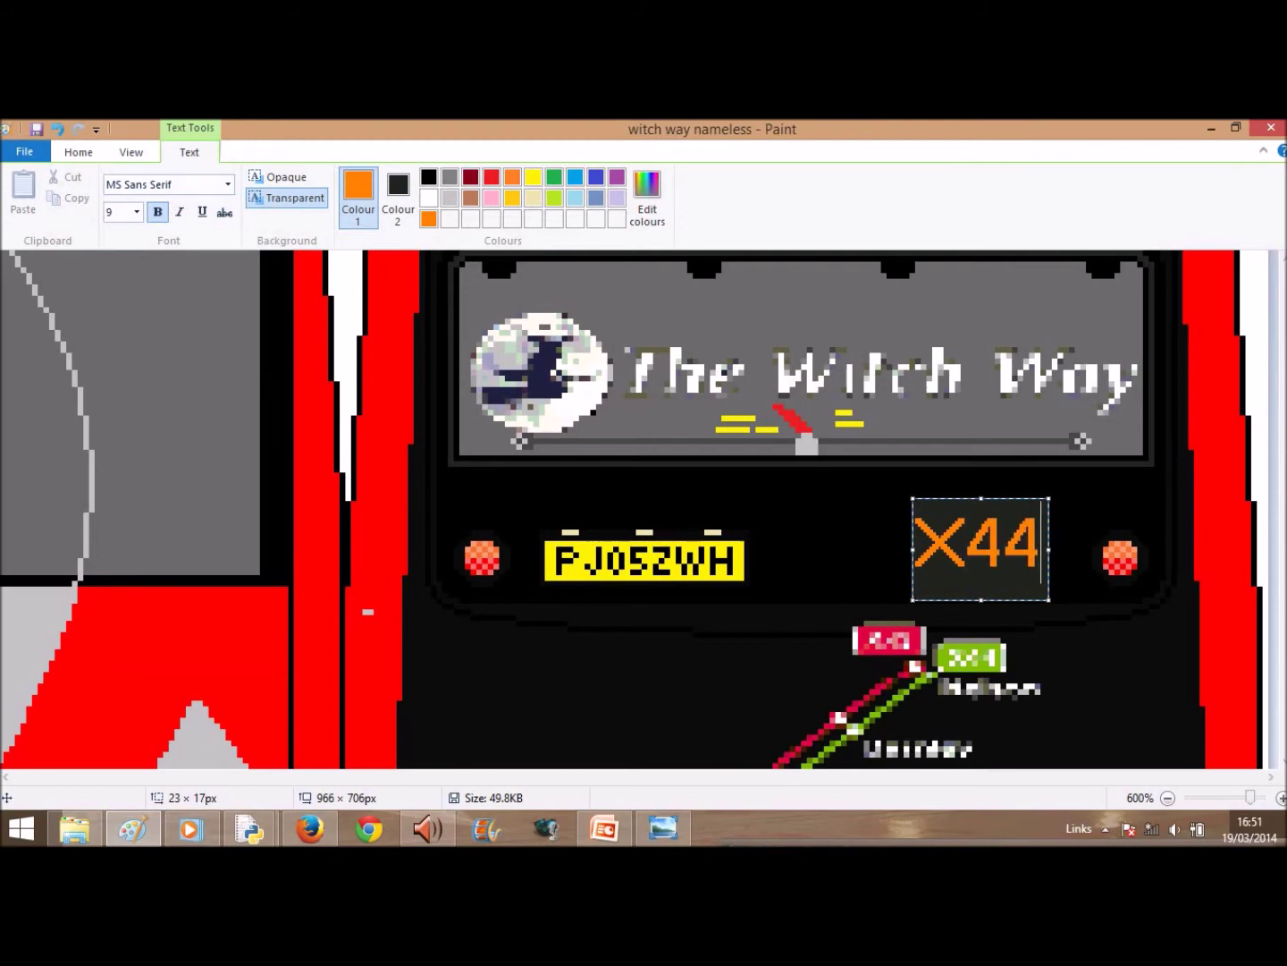
{"action": "left_click", "coordinate": [849, 518]}
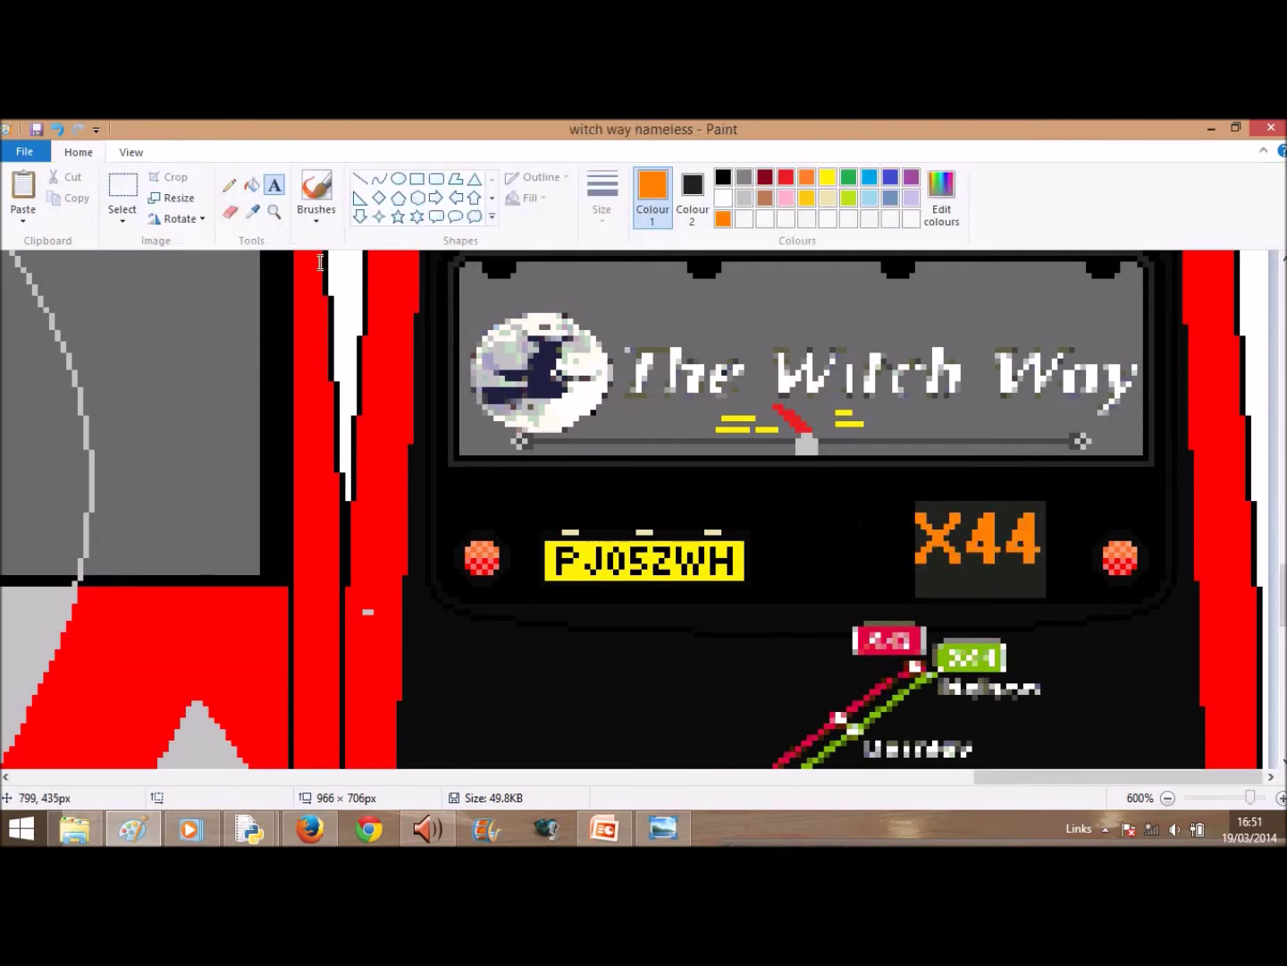
{"action": "left_click", "coordinate": [59, 129]}
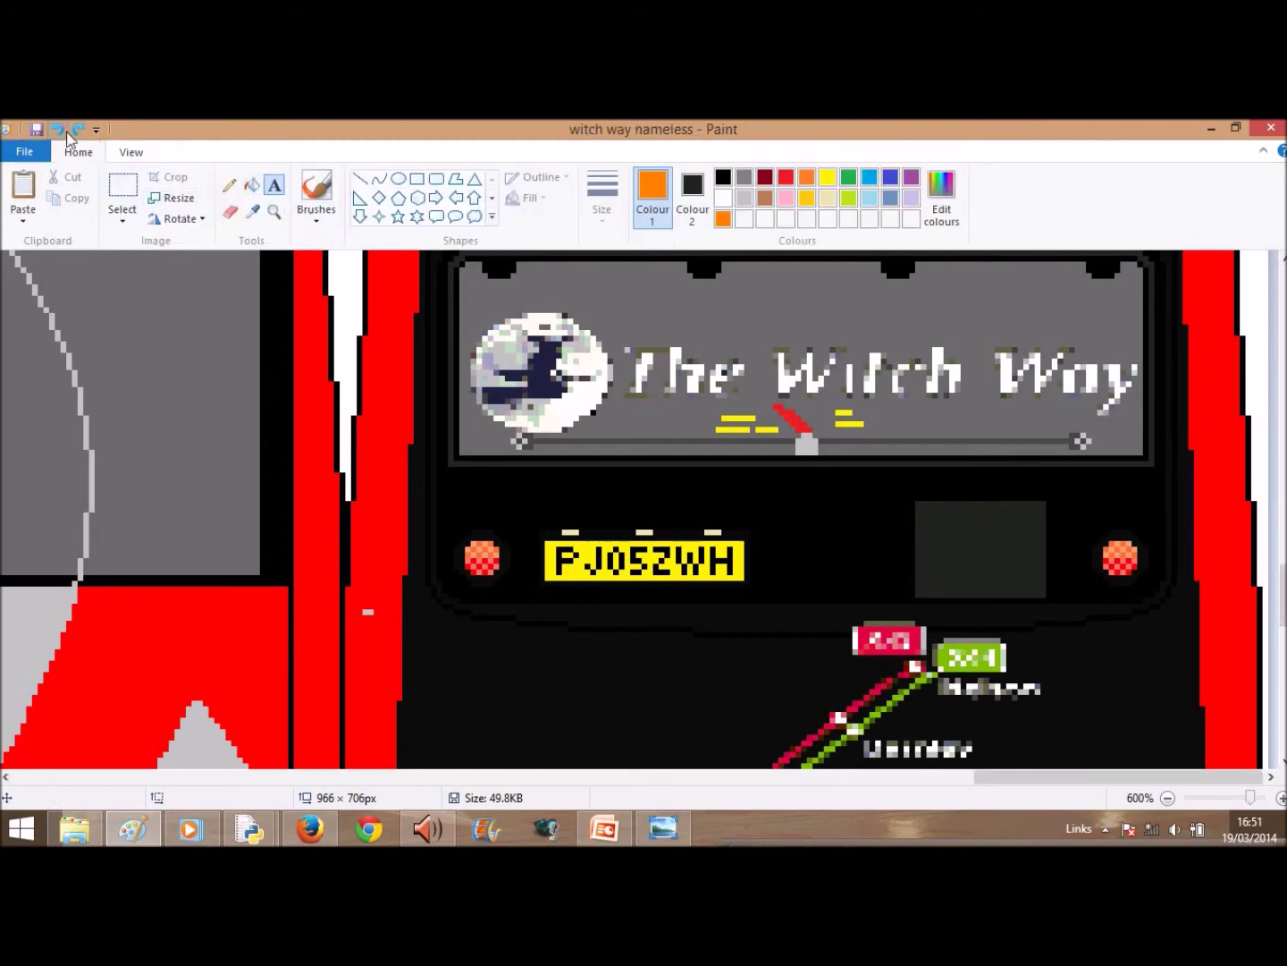
- Try larger bold rear lettering in a 23 × 18 px text box, at size 14 and at size 12 with X44 split over two lines
{"action": "left_click_drag", "start_coordinate": [915, 495], "coordinate": [1049, 599]}
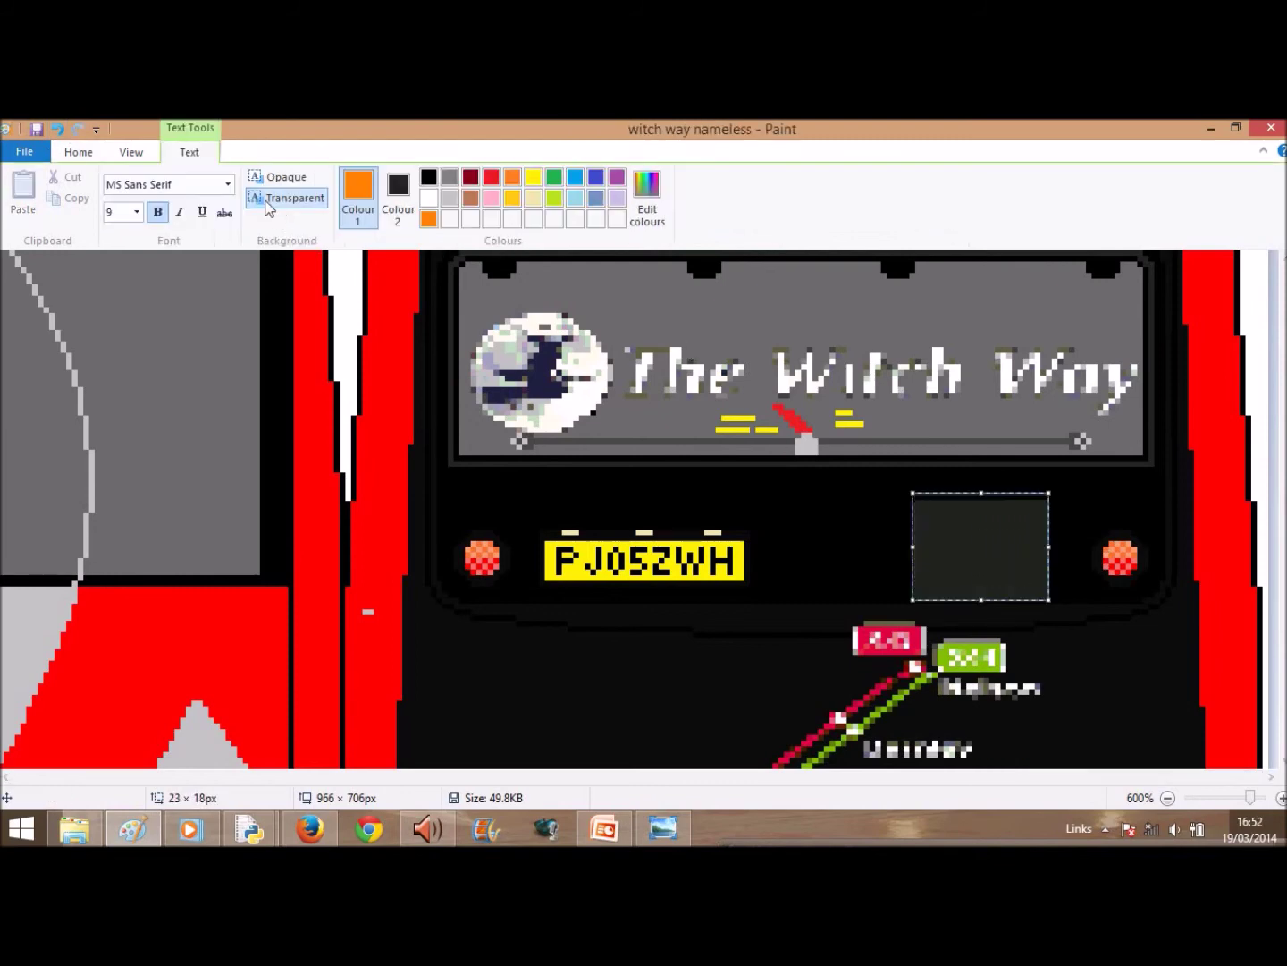
{"action": "left_click", "coordinate": [137, 212]}
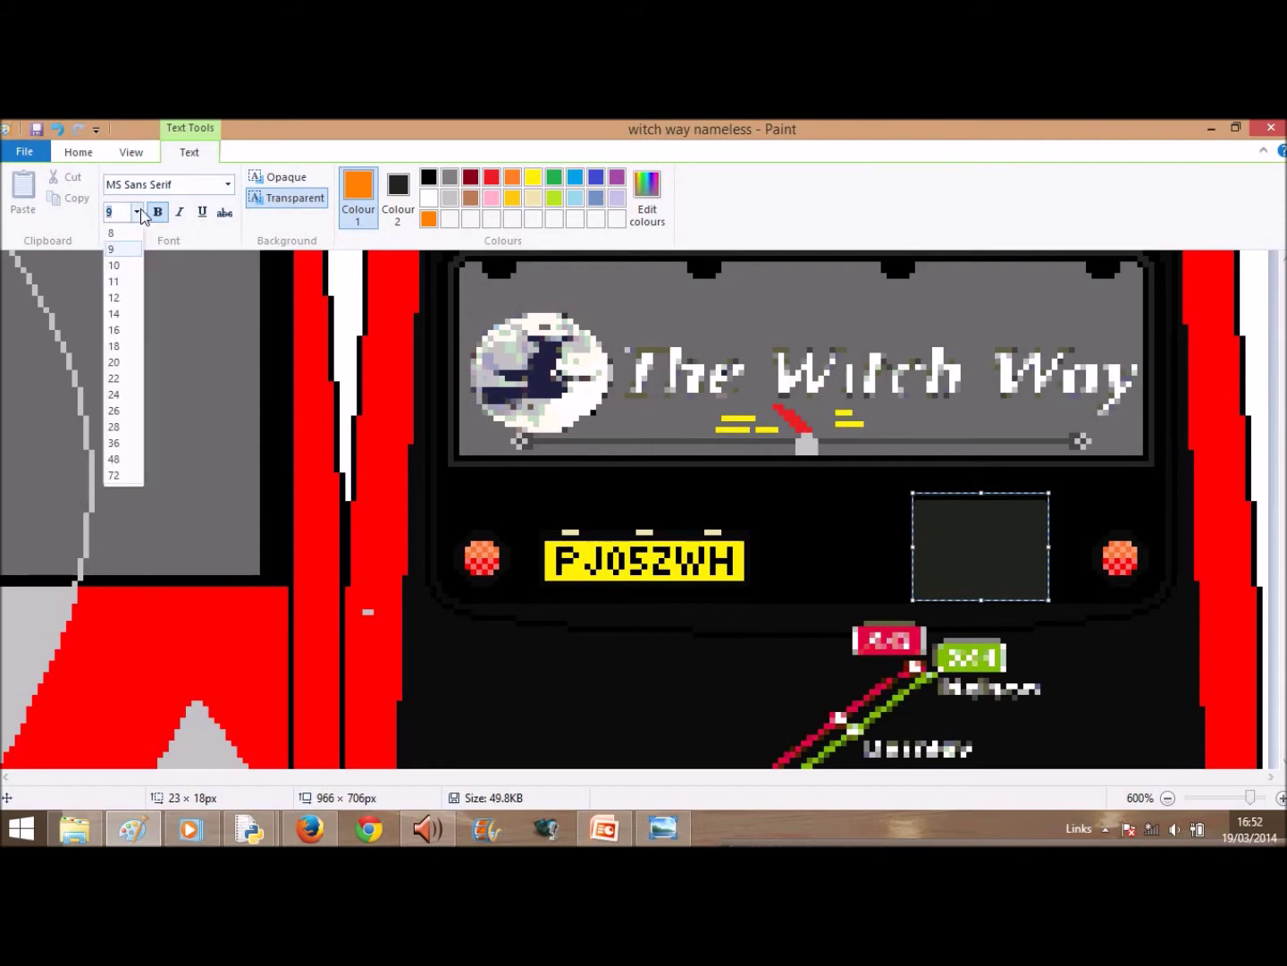
{"action": "left_click", "coordinate": [132, 314]}
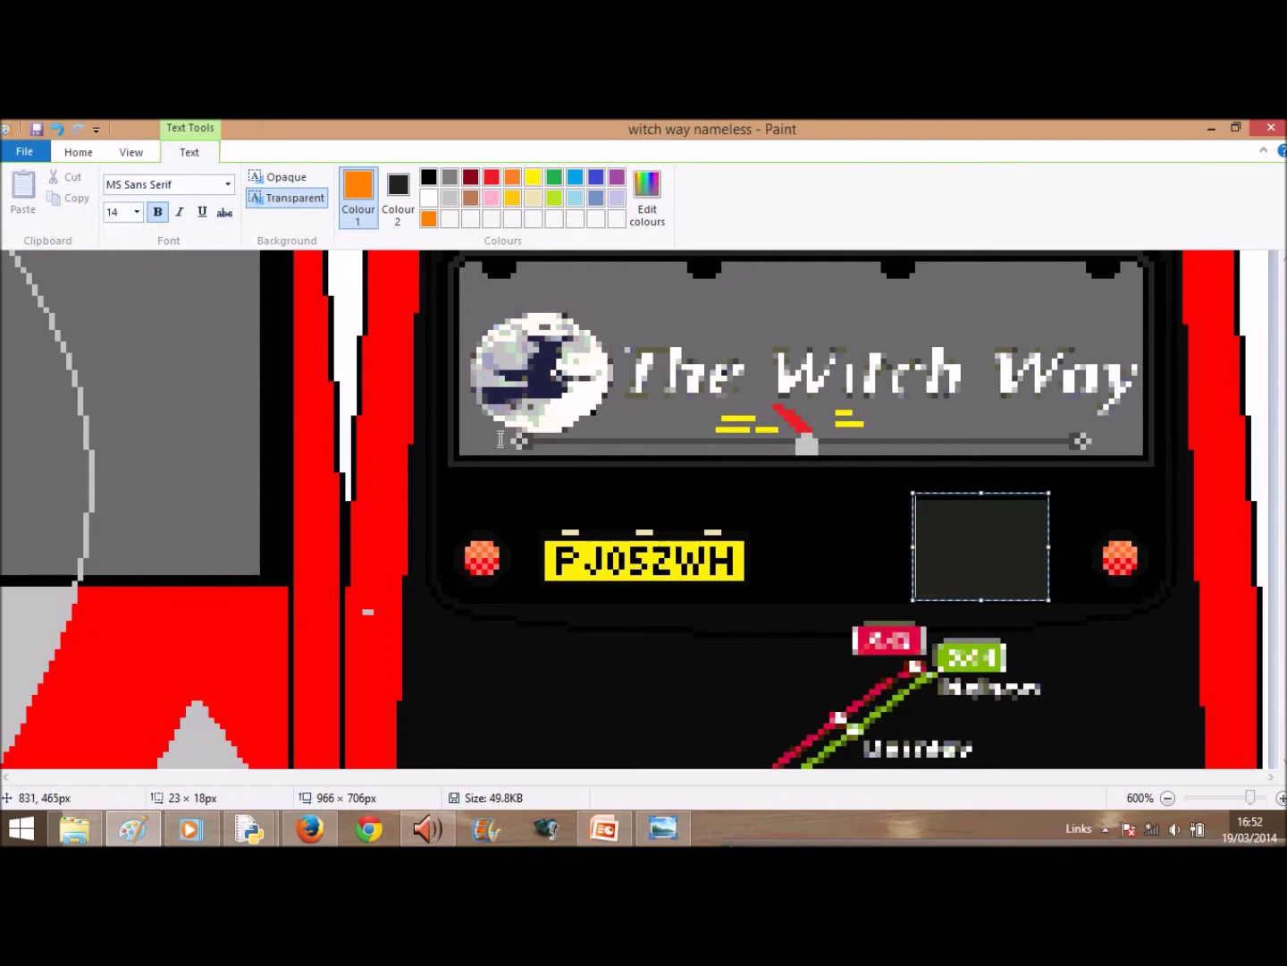
{"action": "type", "text": "X"}
{"action": "key", "text": "BackSpace"}
{"action": "left_click", "coordinate": [137, 212]}
{"action": "left_click", "coordinate": [125, 298]}
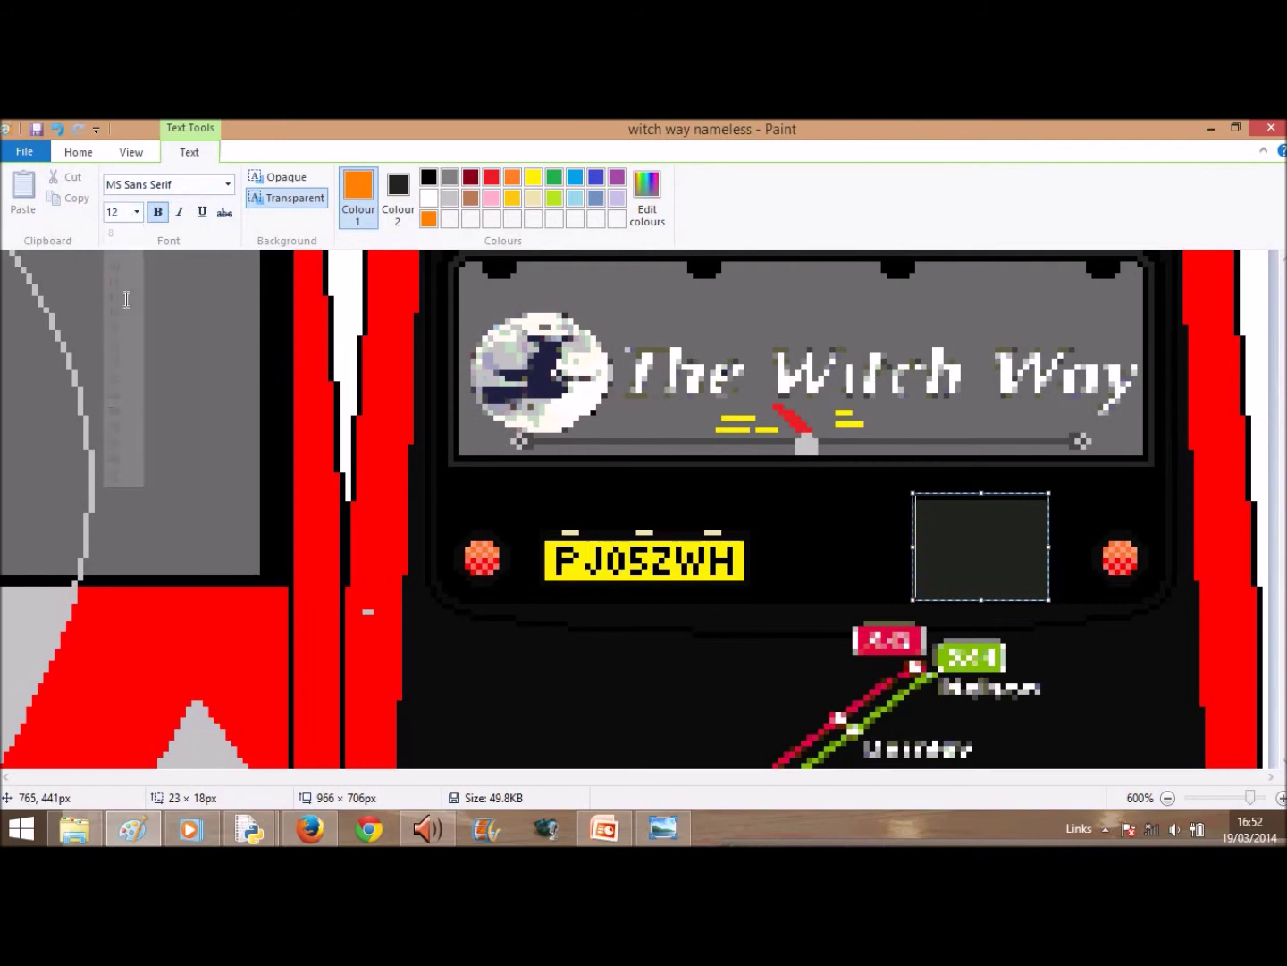
{"action": "type", "text": "X"}
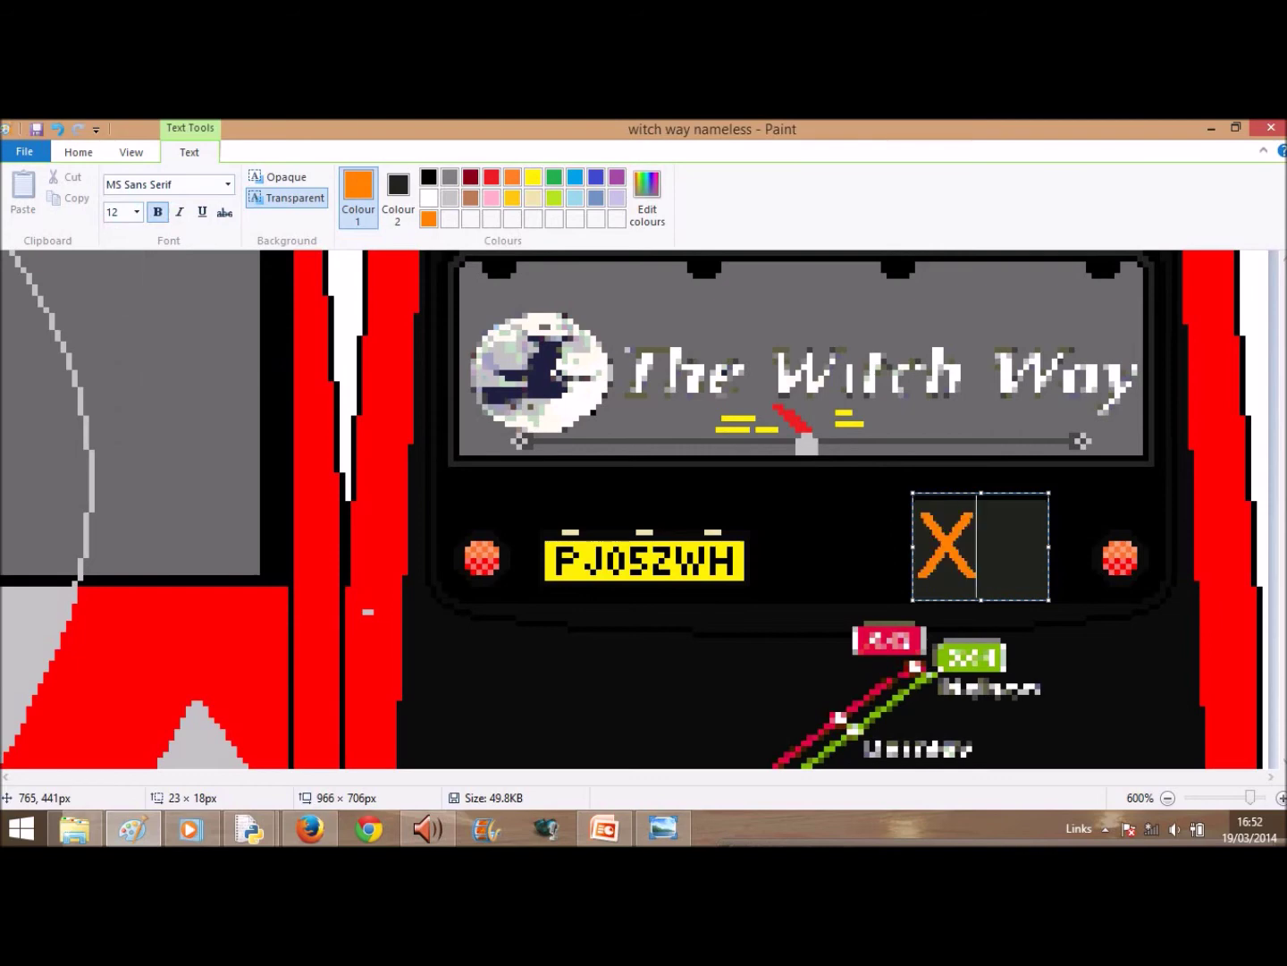
{"action": "type", "text": "4"}
{"action": "key", "text": "Return"}
{"action": "type", "text": "4"}
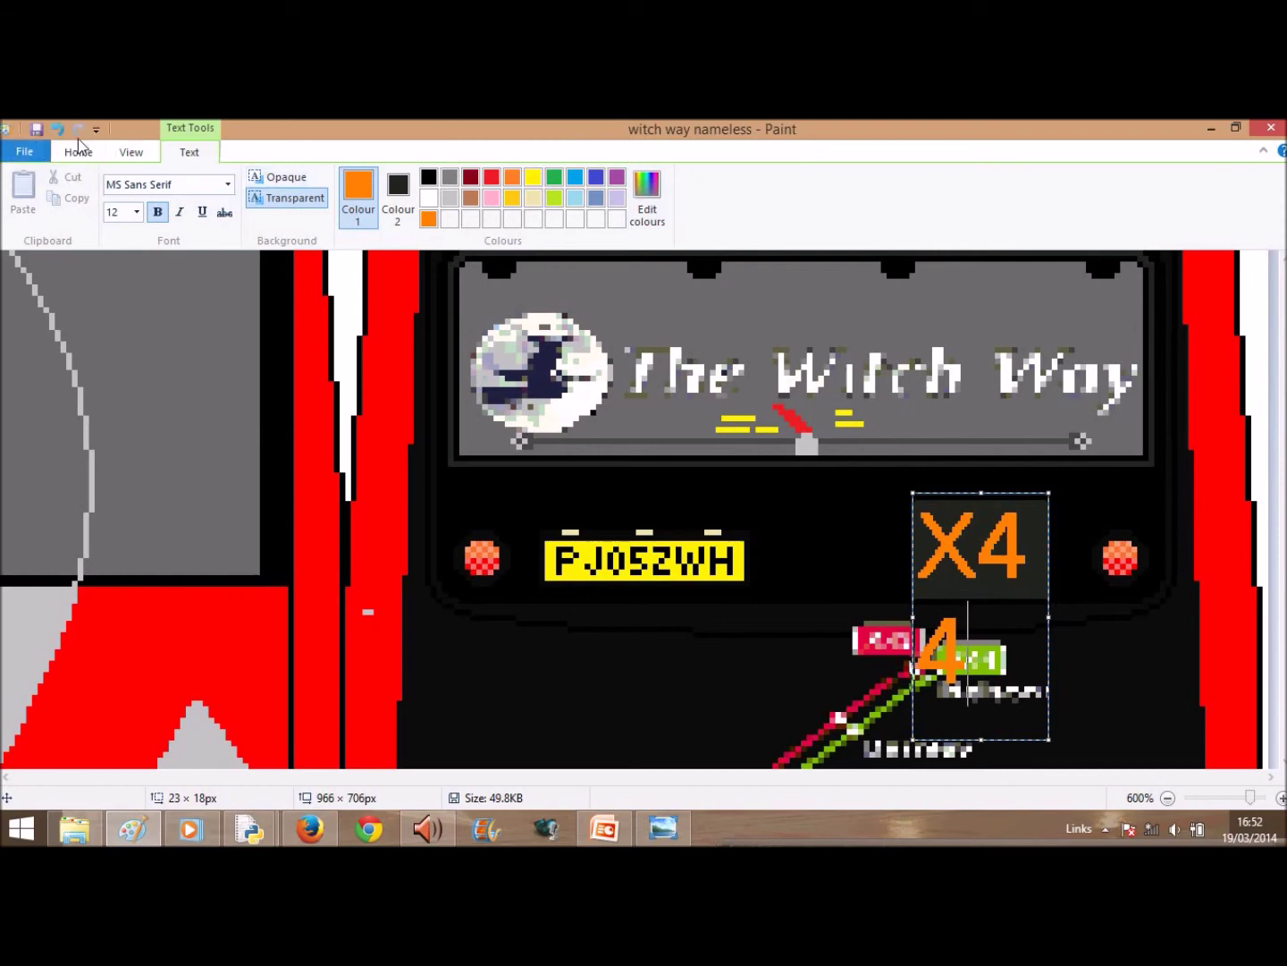
- Try the rear X44 on one line at font size 9, place it on the rear display, and undo it
{"action": "key", "text": "ctrl+a"}
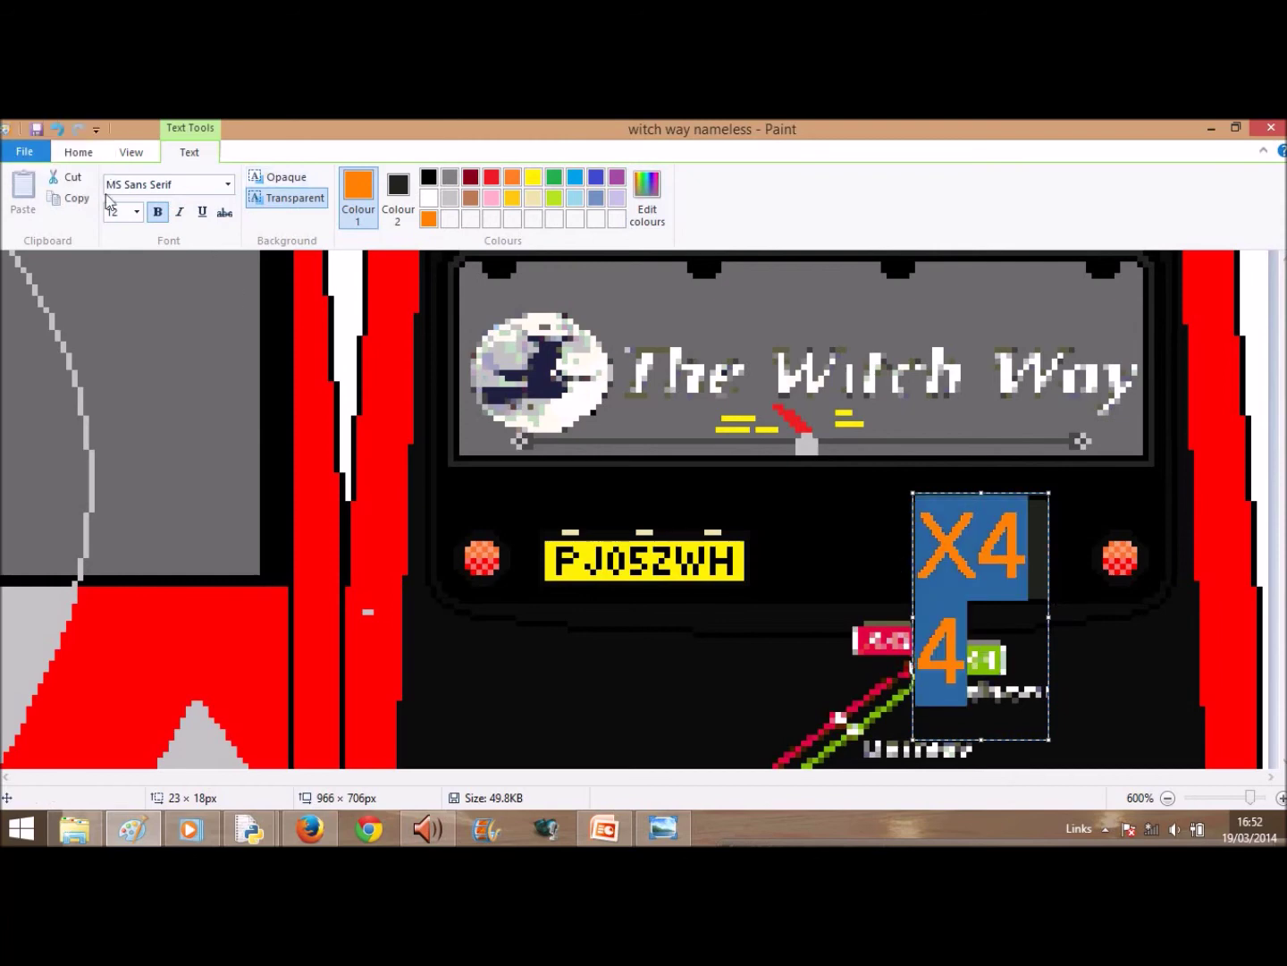
{"action": "left_click", "coordinate": [137, 214]}
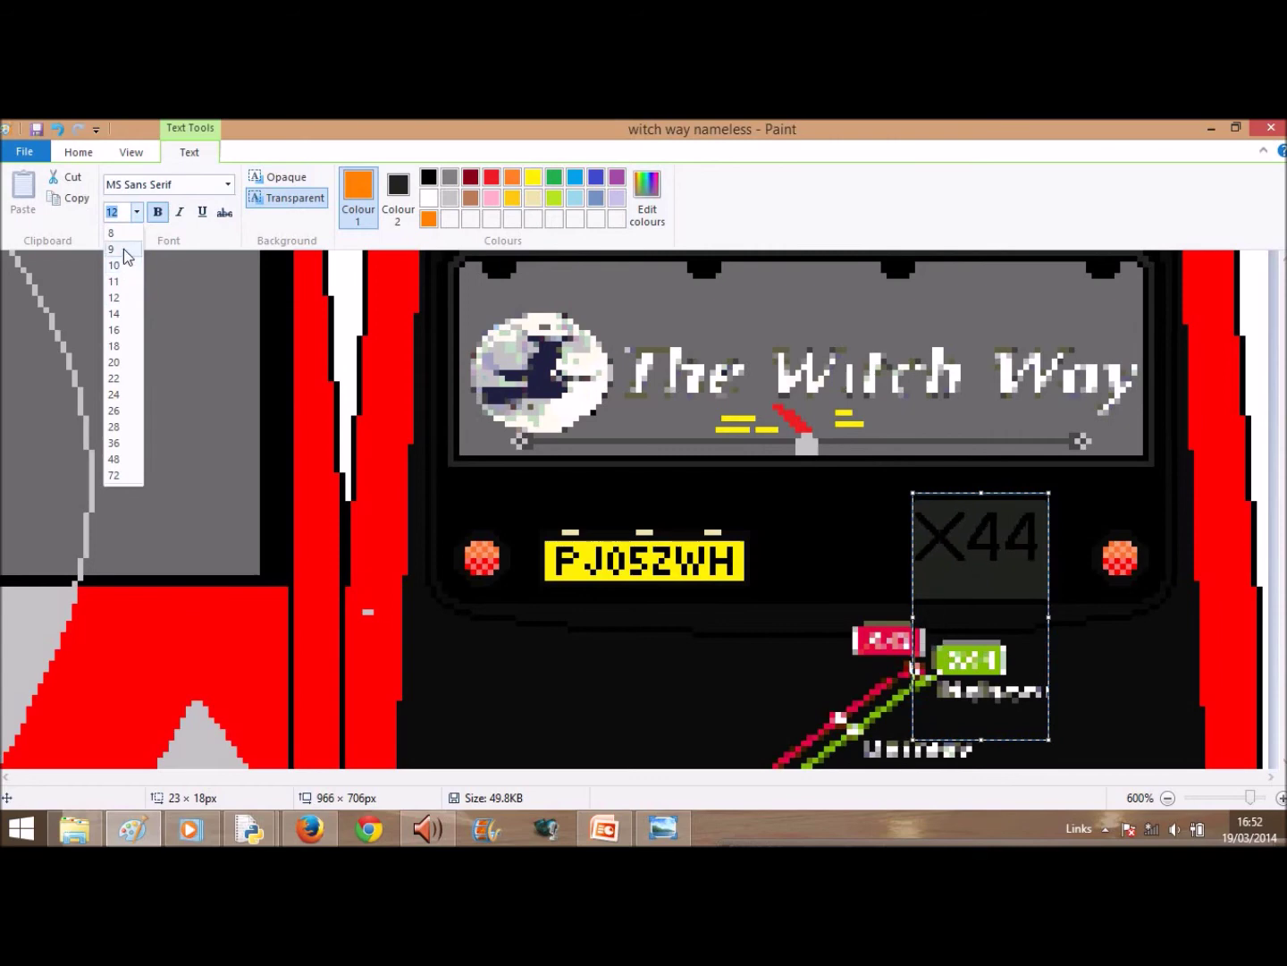
{"action": "left_click", "coordinate": [123, 251]}
{"action": "left_click", "coordinate": [783, 569]}
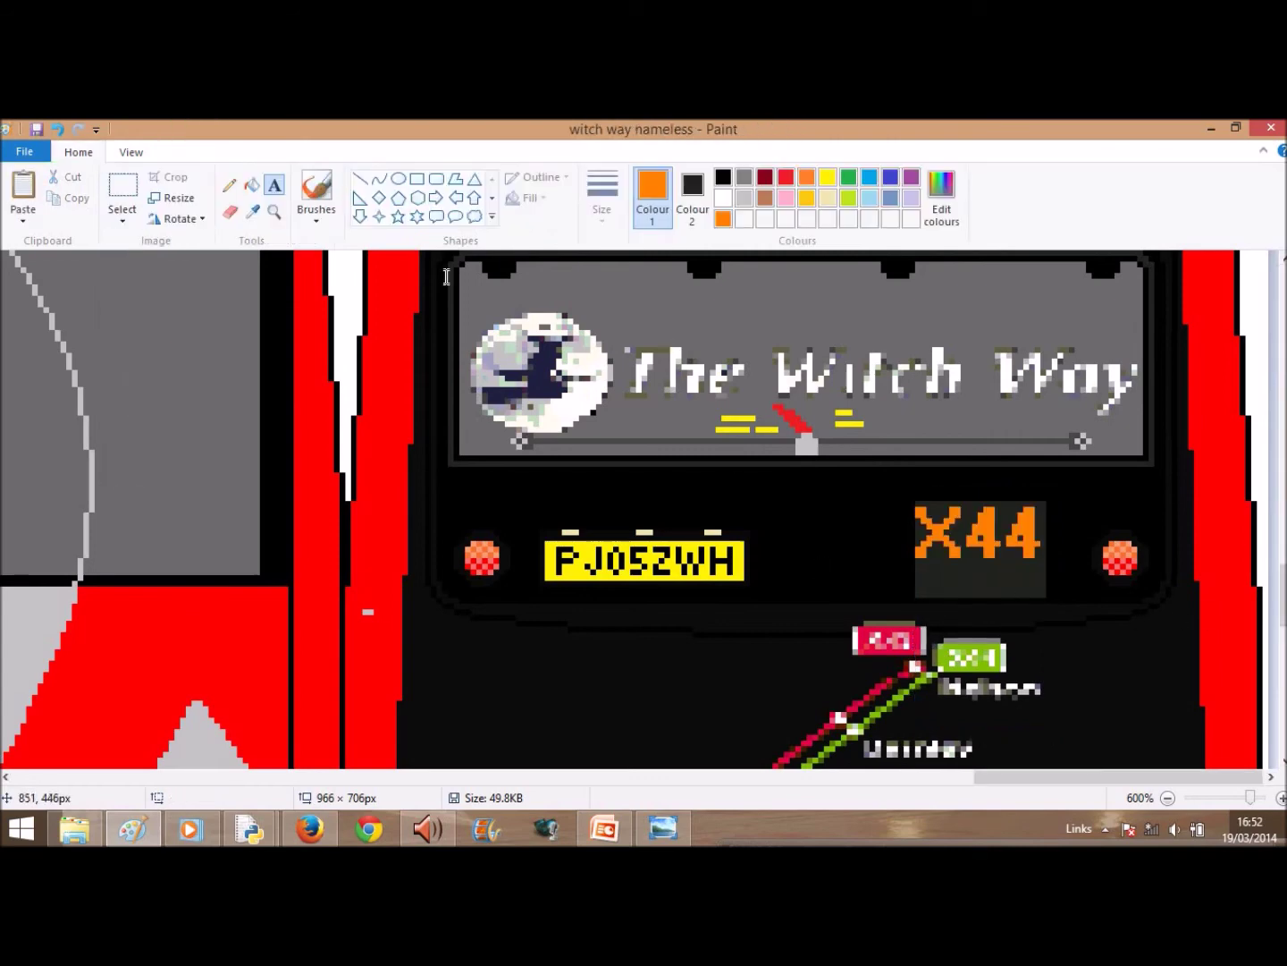
{"action": "left_click", "coordinate": [56, 129]}
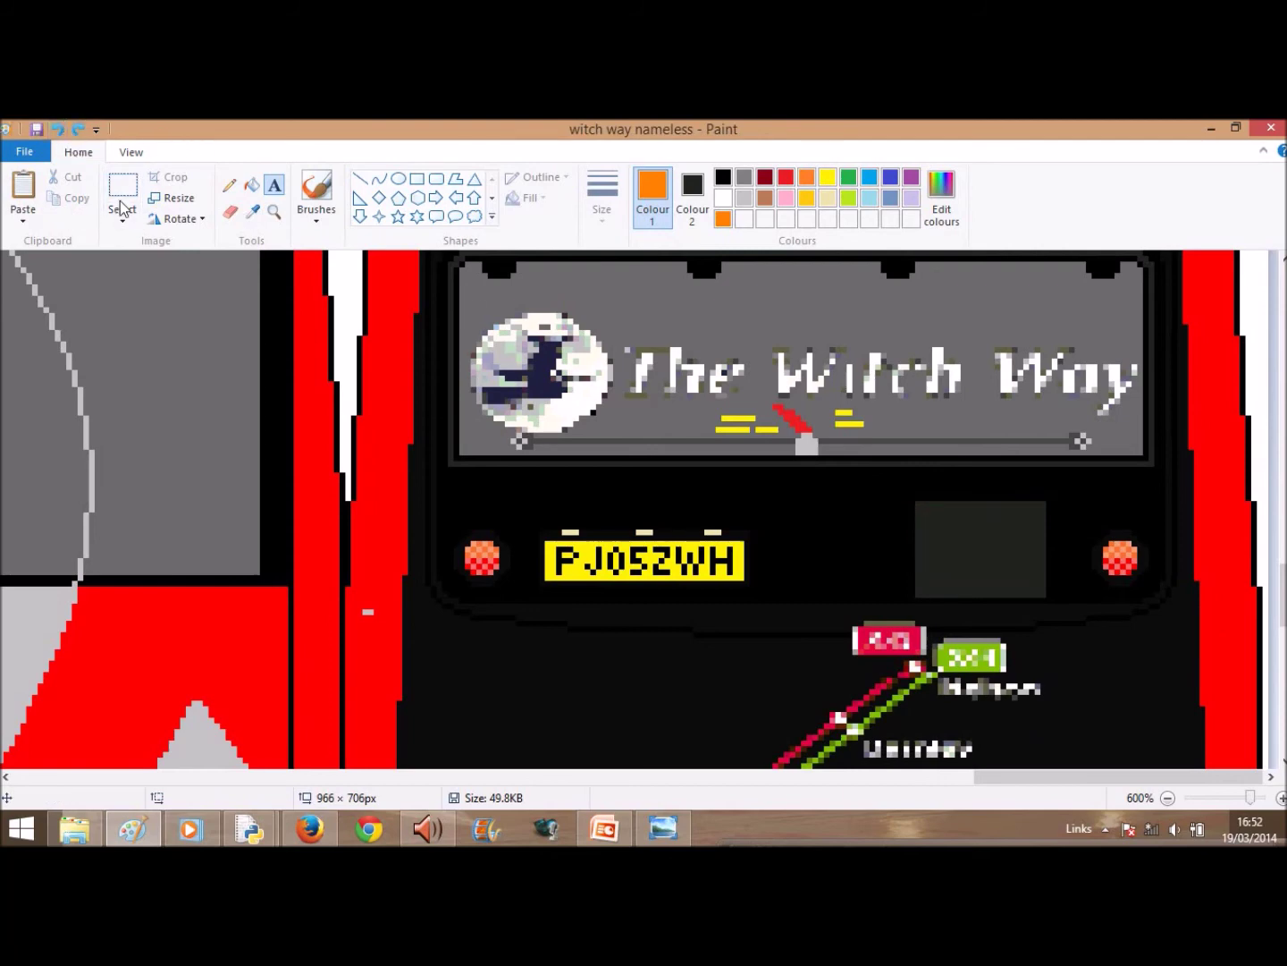
- Try a bold orange X44 in Small Fonts, size 9, in a 23 × 17 px text box on the rear display, and undo it
{"action": "left_click_drag", "start_coordinate": [918, 498], "coordinate": [1048, 599]}
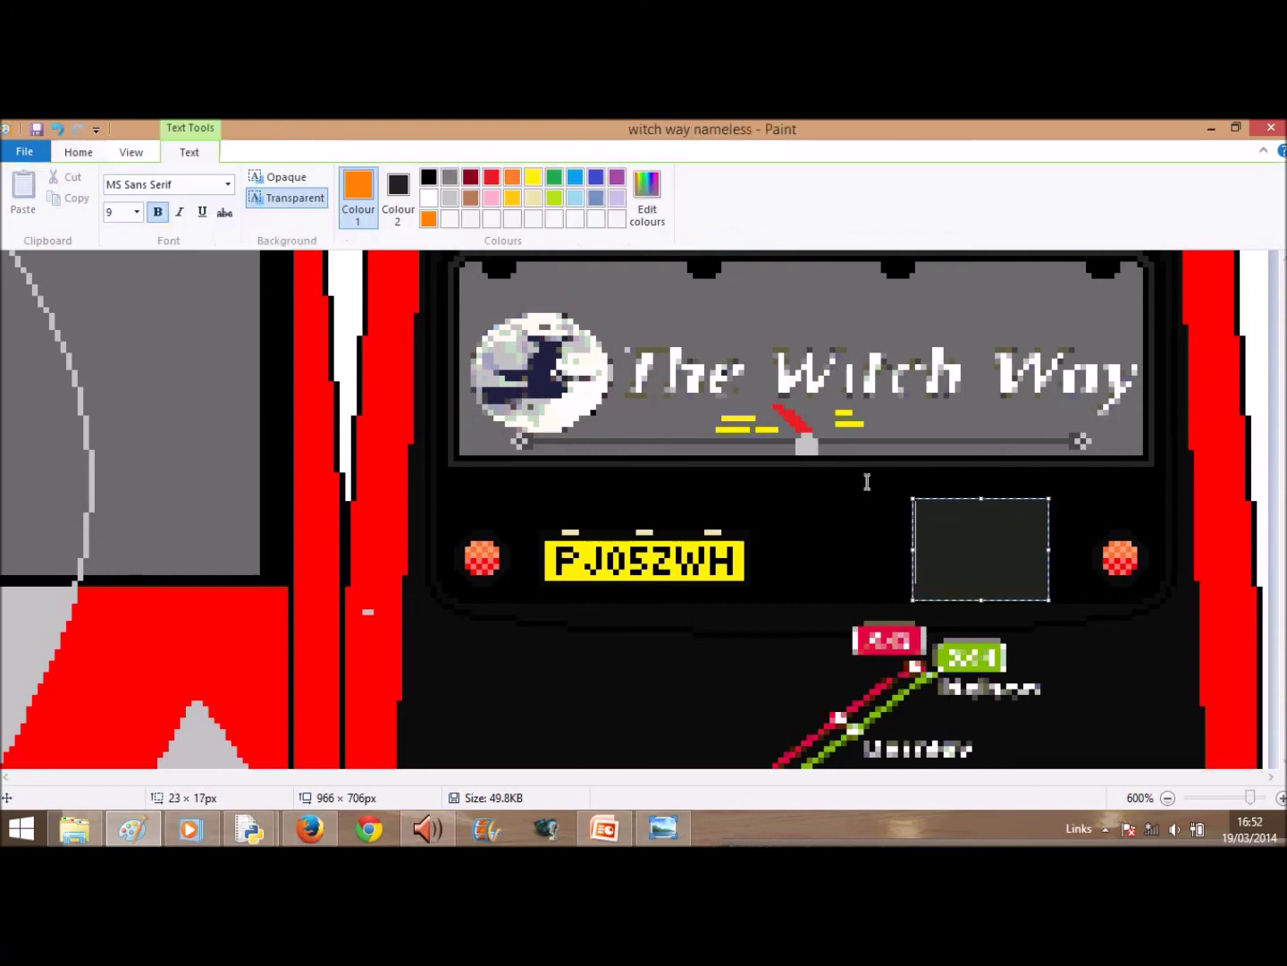
{"action": "left_click", "coordinate": [228, 184]}
{"action": "scroll", "coordinate": [178, 542], "scroll_direction": "down", "scroll_amount": 6}
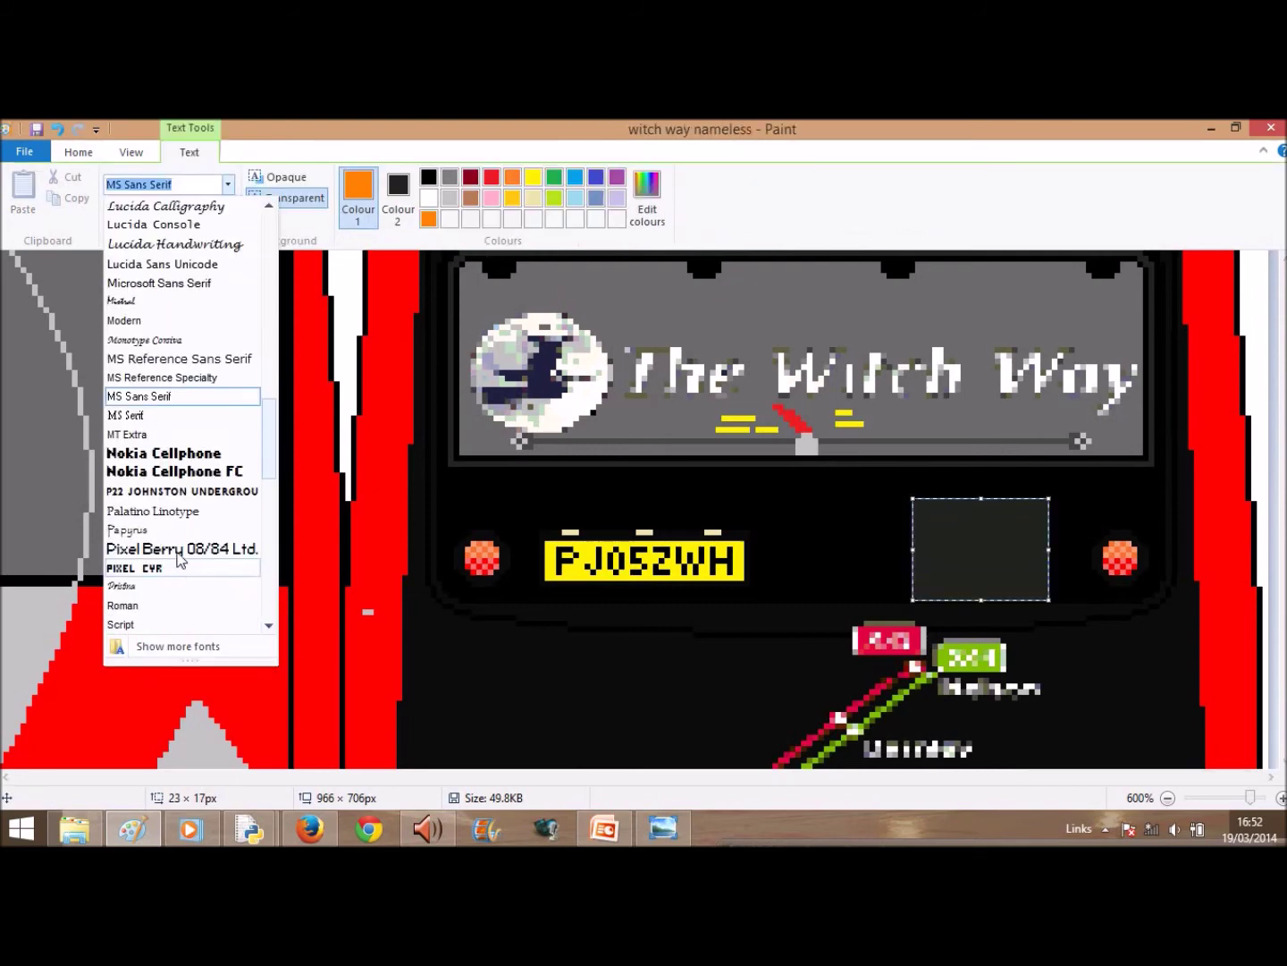
{"action": "scroll", "coordinate": [178, 556], "scroll_direction": "down", "scroll_amount": 6}
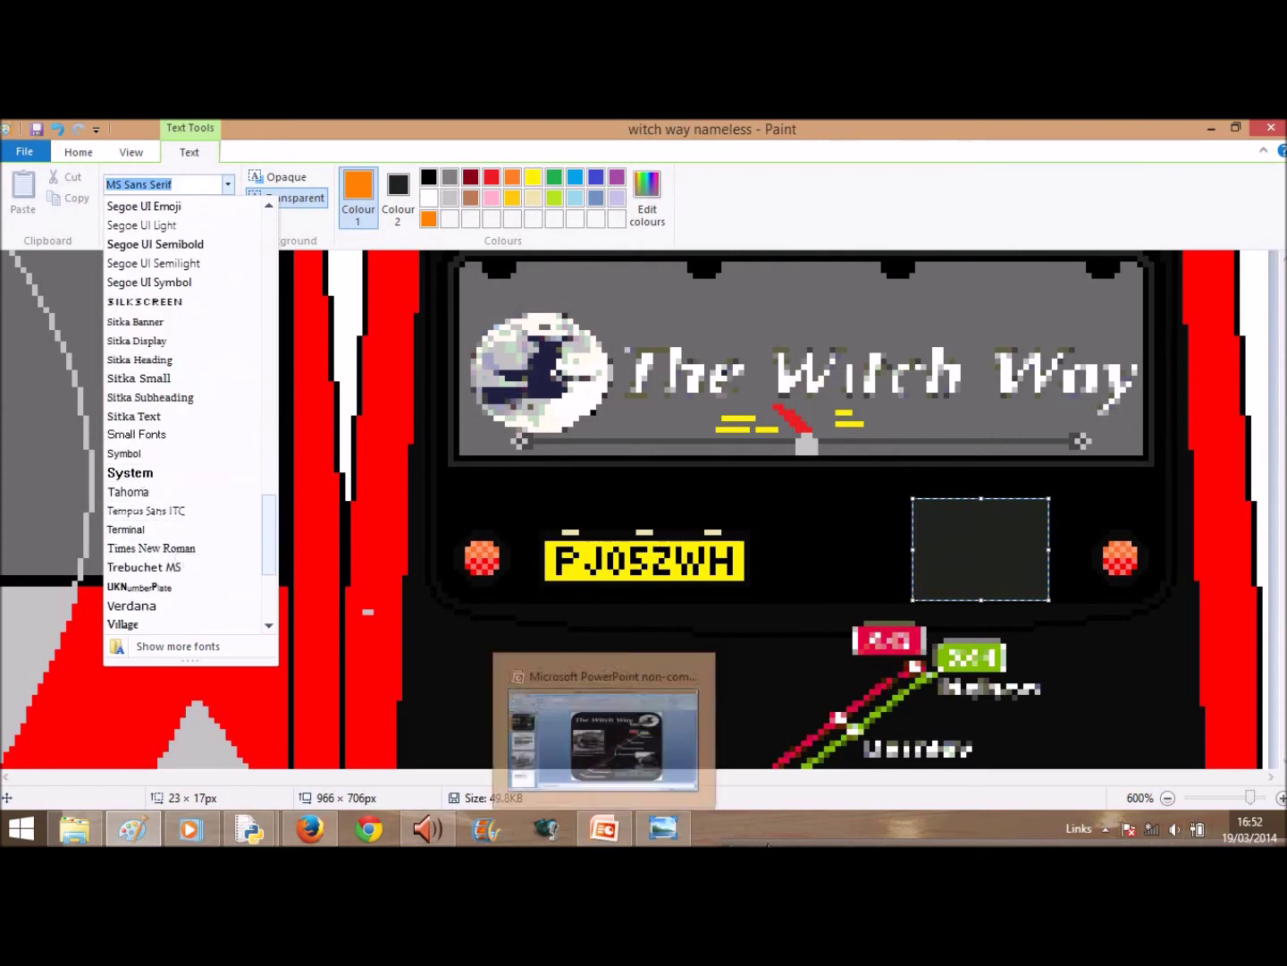
{"action": "left_click", "coordinate": [198, 438]}
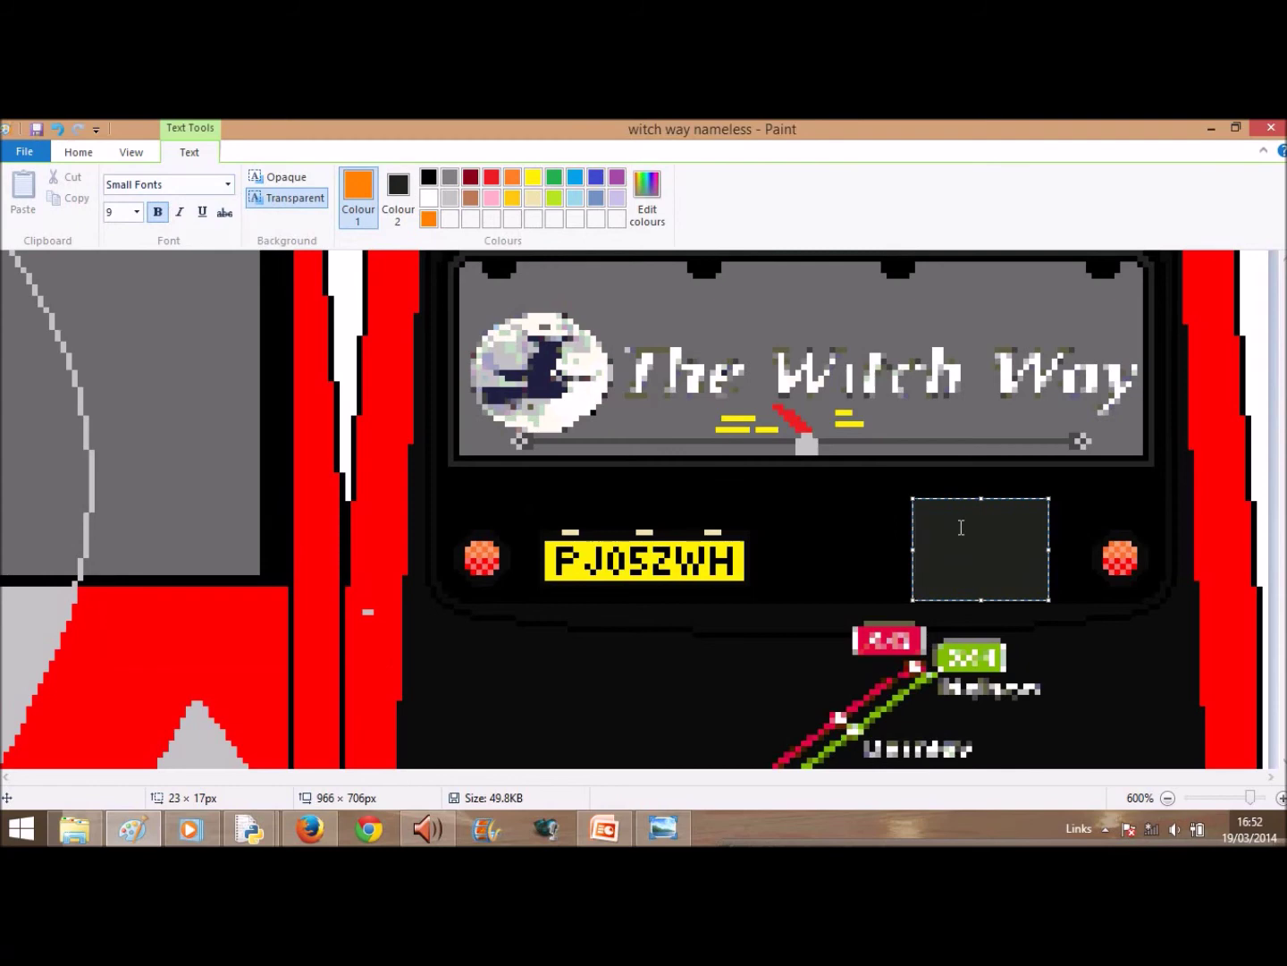
{"action": "type", "text": "X44"}
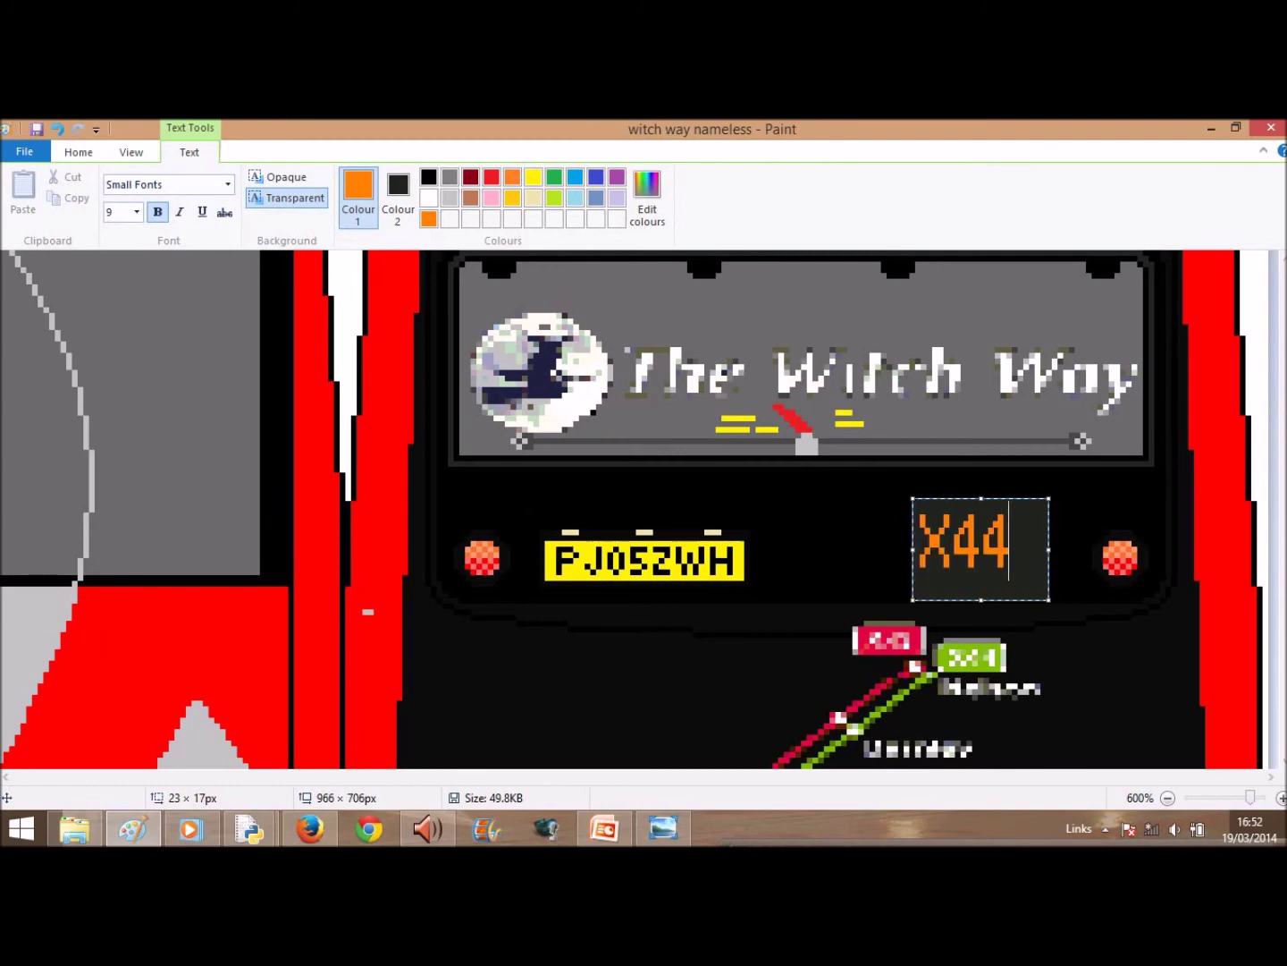
{"action": "left_click", "coordinate": [1075, 517]}
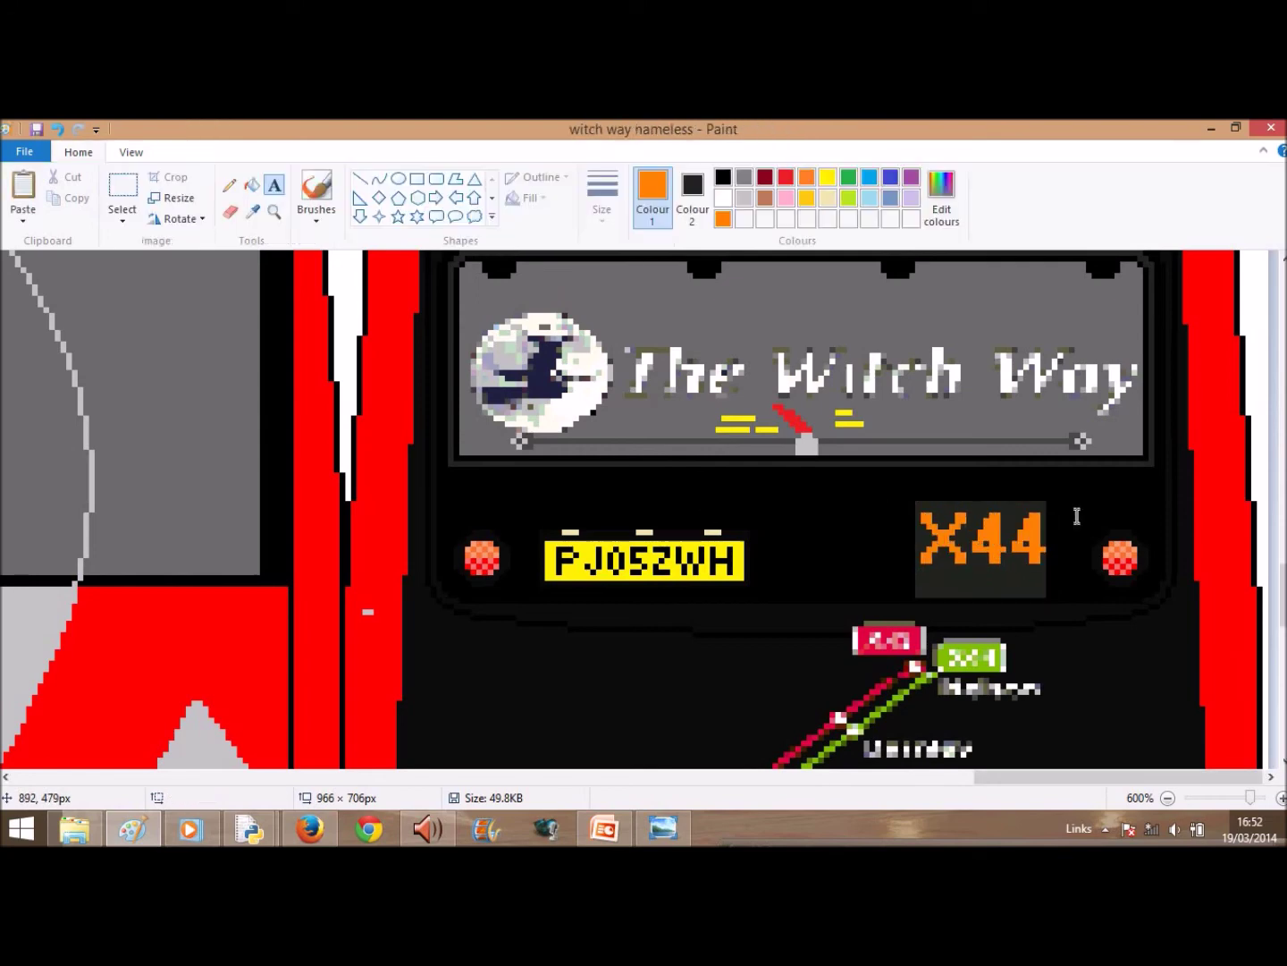
{"action": "left_click", "coordinate": [57, 129]}
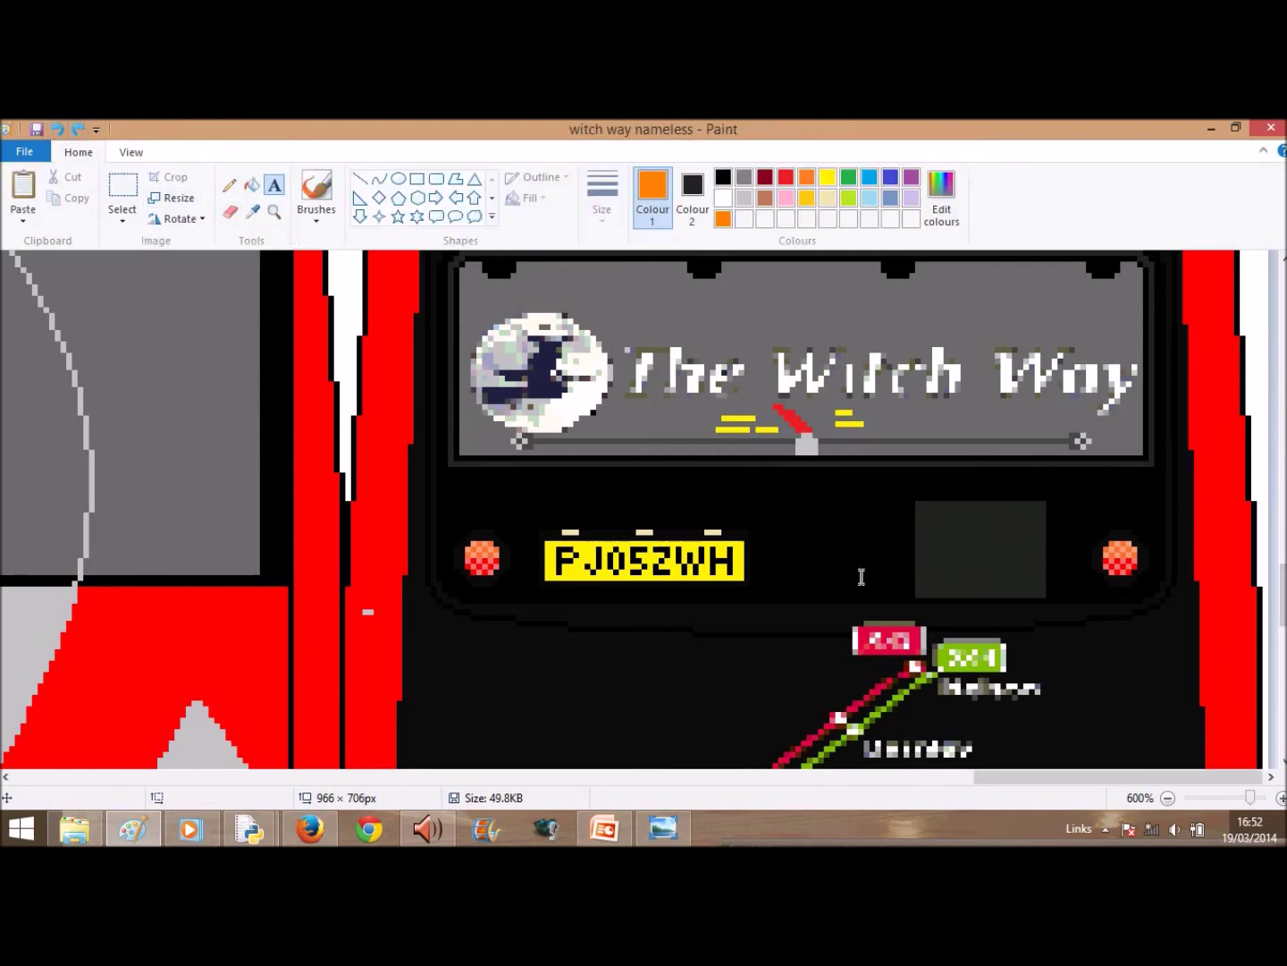
- Place a bold orange X44 in Small Fonts, size 10, on the rear display using a 23 × 17 px transparent text box
{"action": "left_click_drag", "start_coordinate": [917, 498], "coordinate": [1048, 600]}
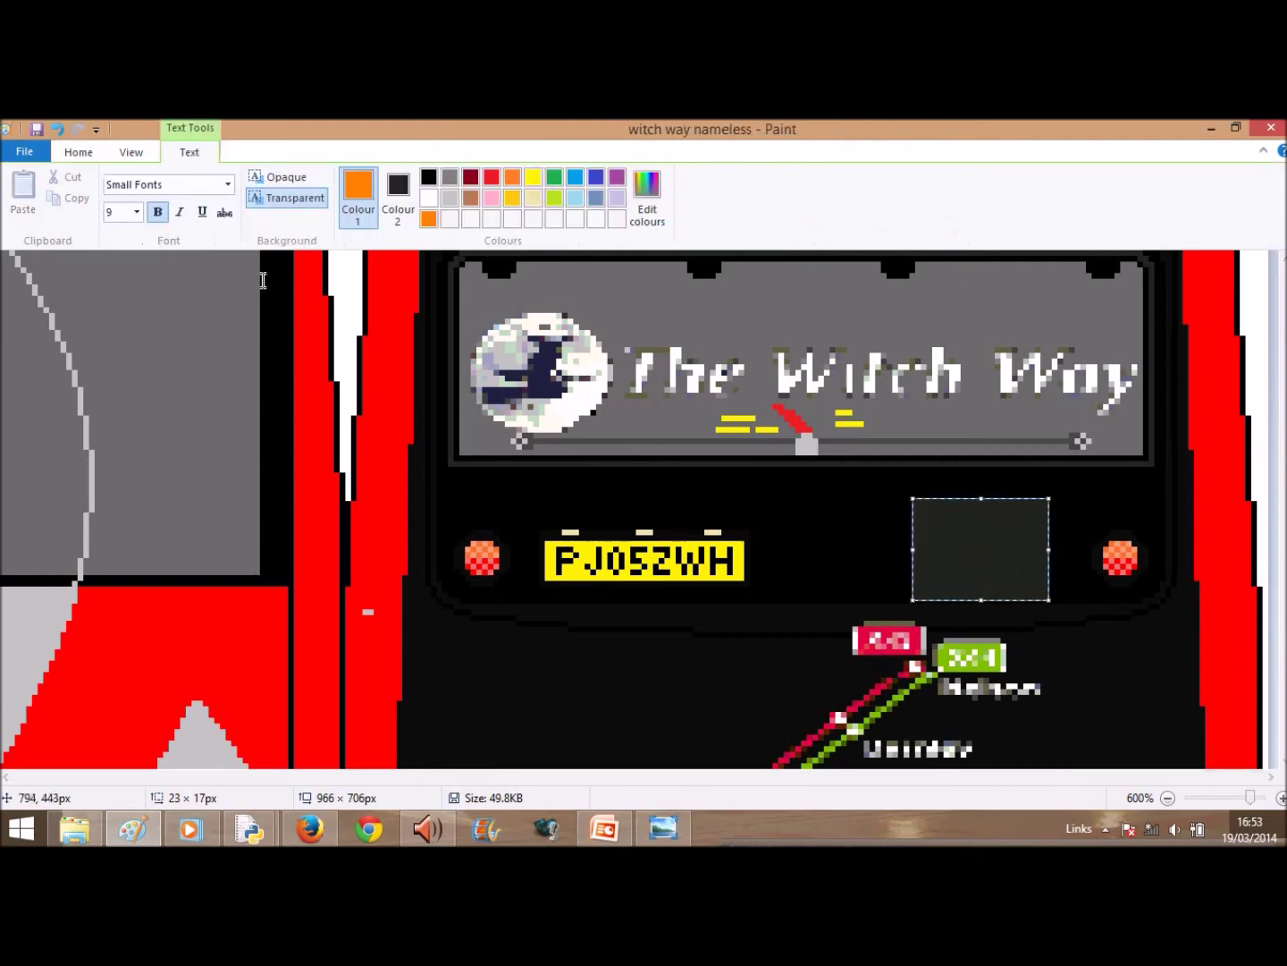
{"action": "left_click", "coordinate": [228, 184]}
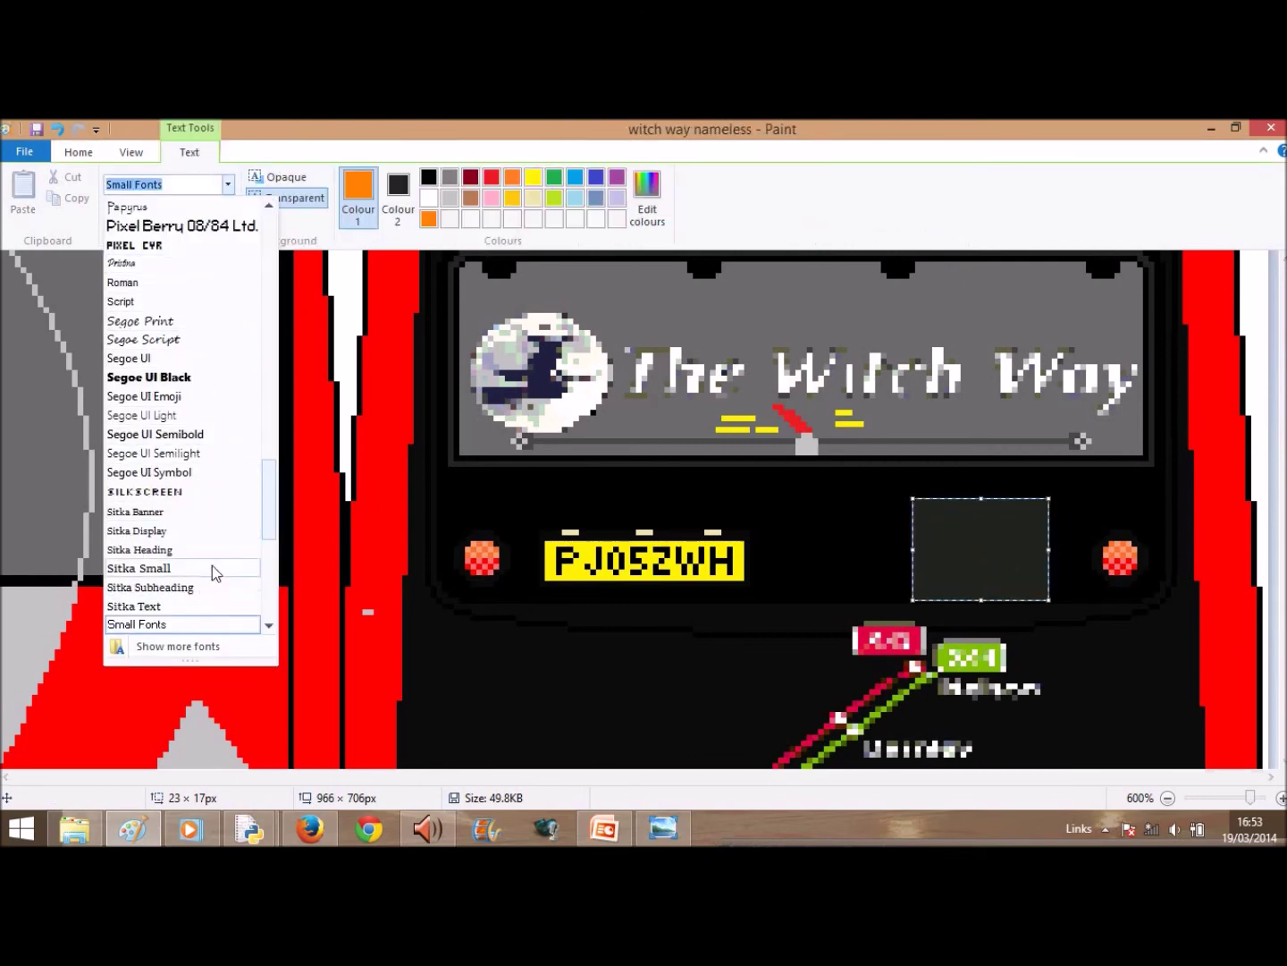
{"action": "left_click", "coordinate": [228, 184]}
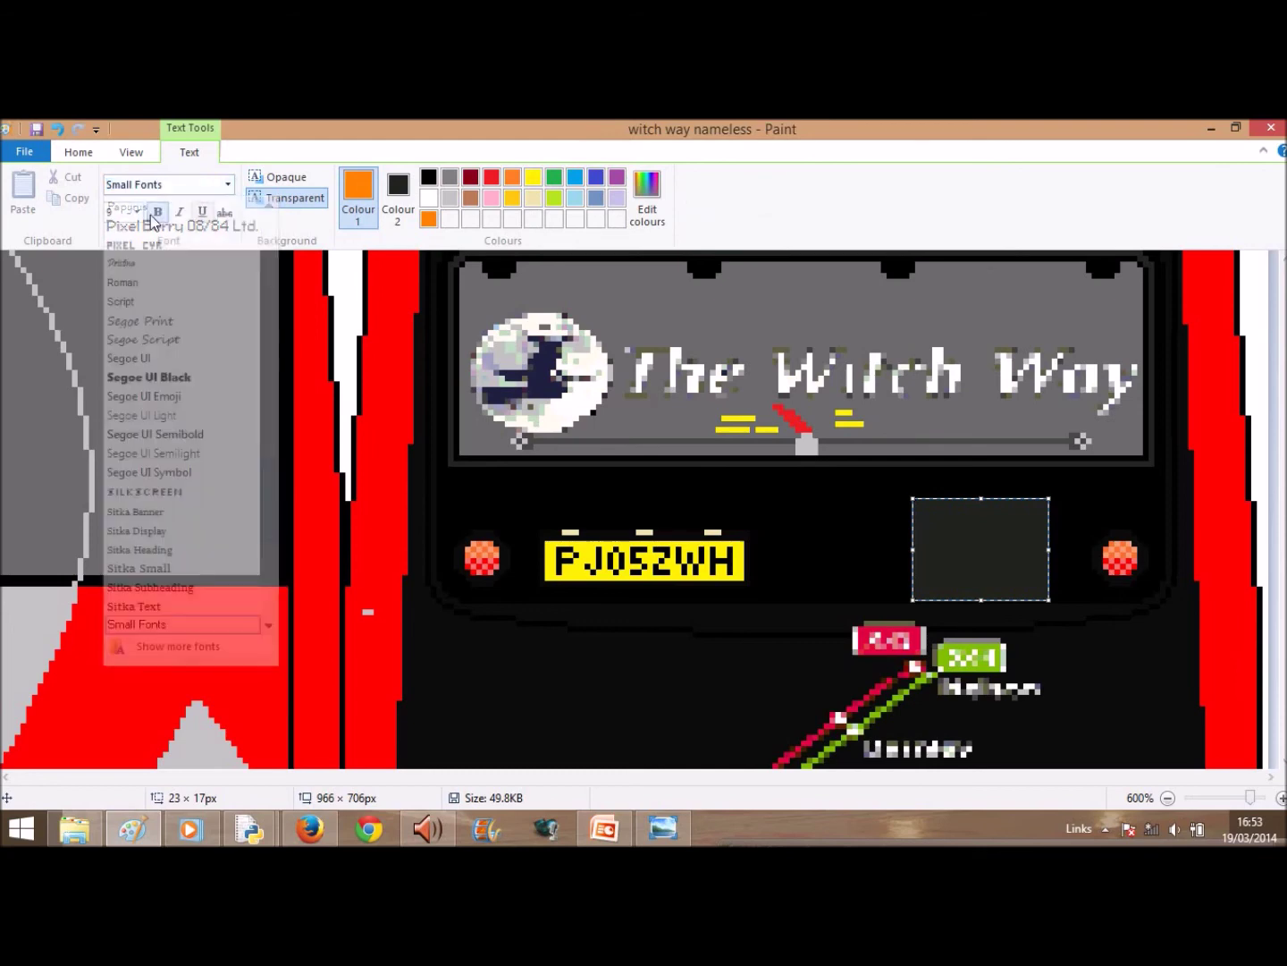
{"action": "left_click", "coordinate": [136, 212]}
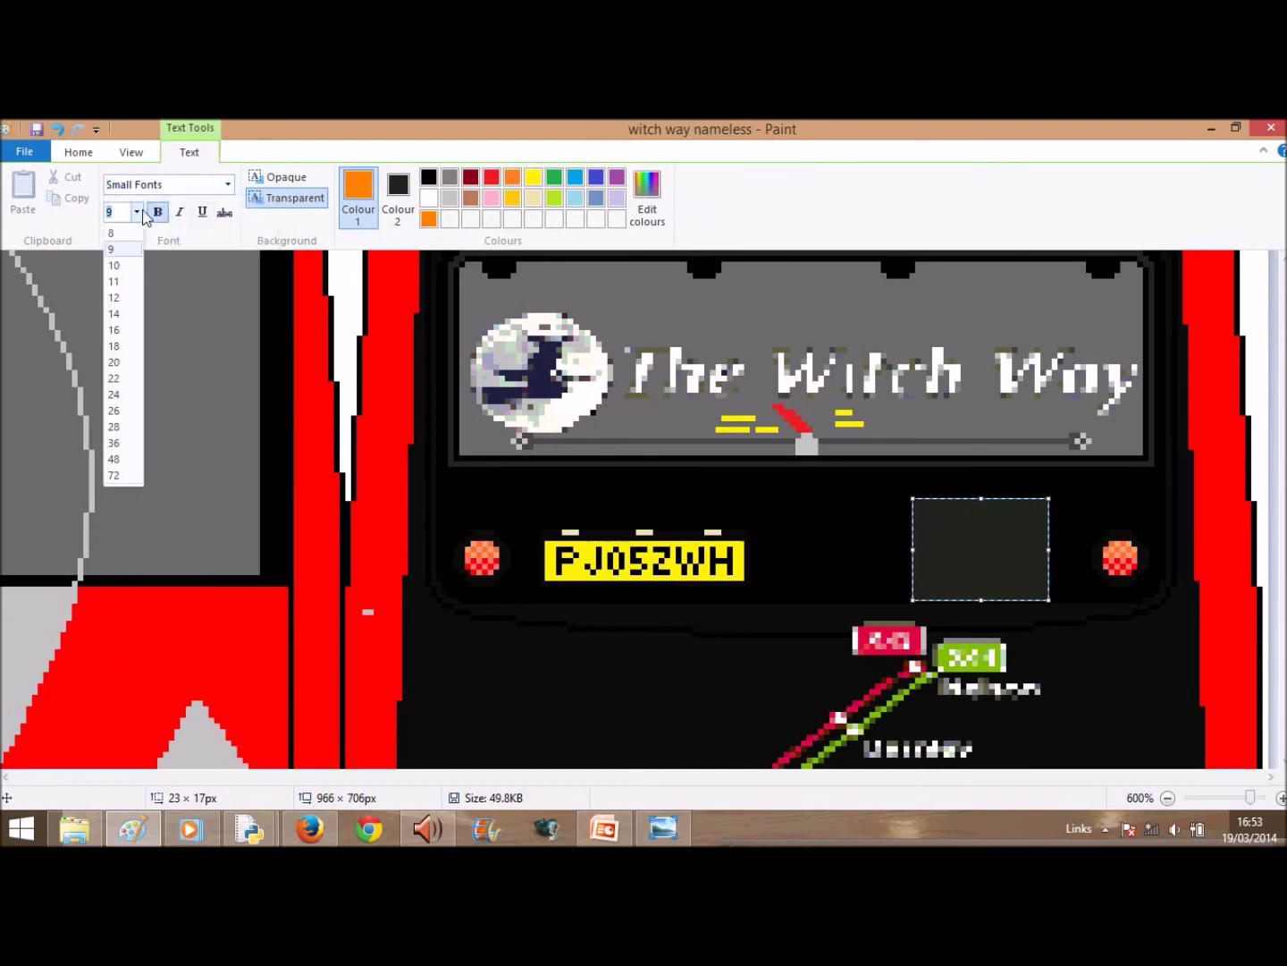
{"action": "left_click", "coordinate": [134, 266]}
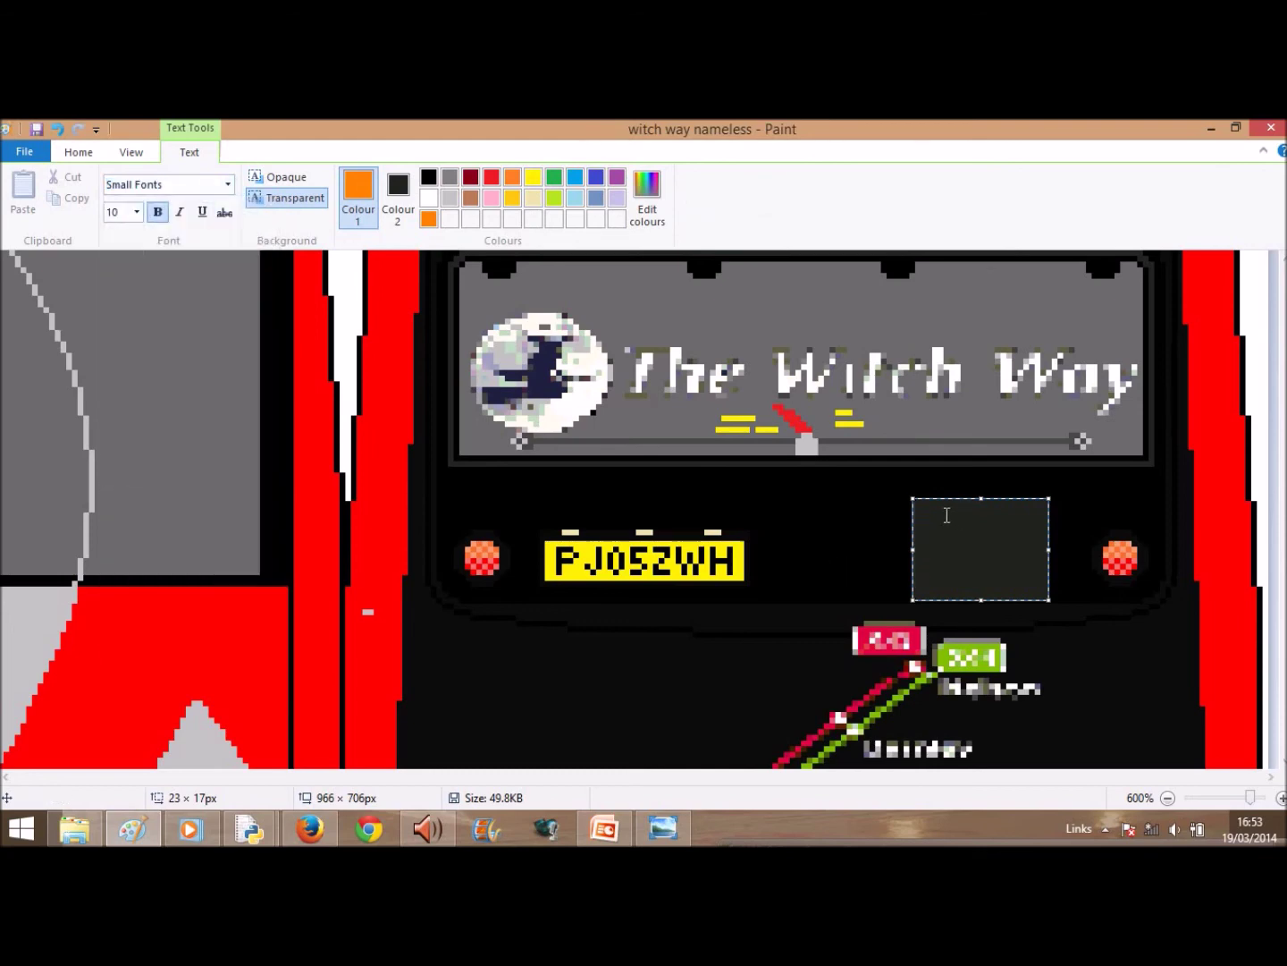
{"action": "type", "text": "X44"}
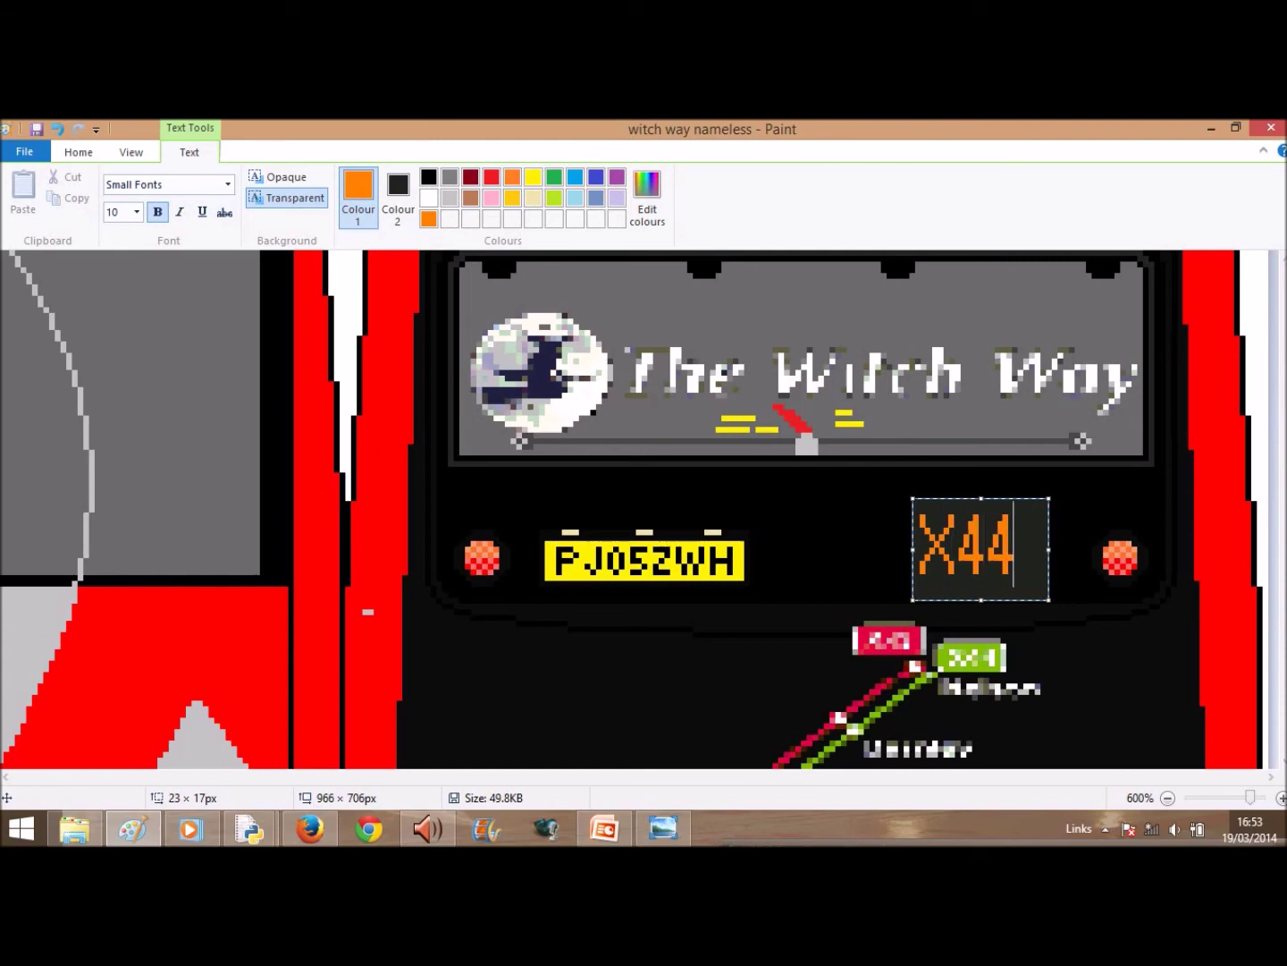
{"action": "left_click", "coordinate": [678, 440]}
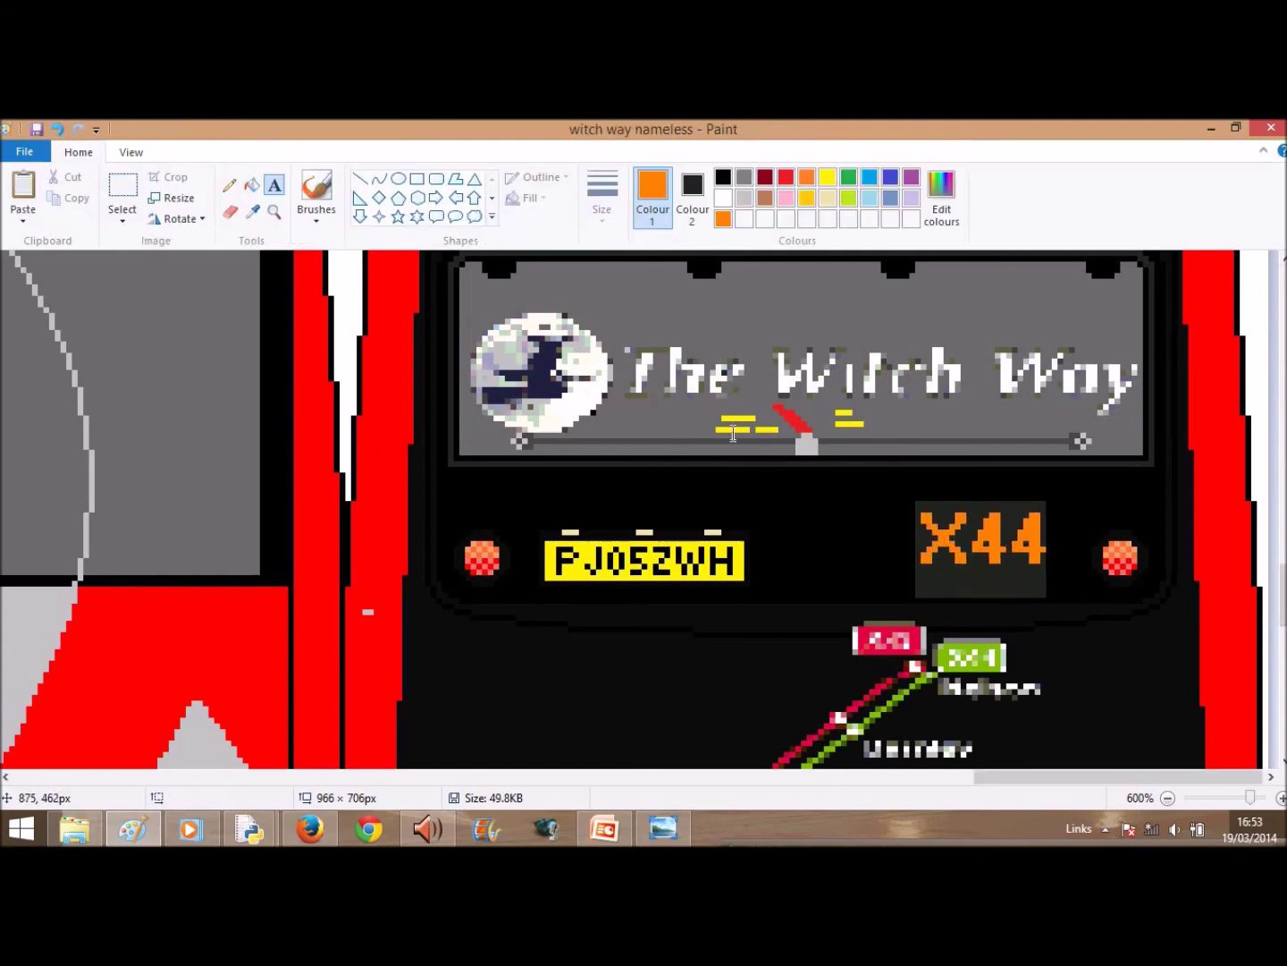
{"action": "scroll", "coordinate": [1283, 608], "scroll_direction": "down", "scroll_amount": 2}
{"action": "scroll", "coordinate": [778, 509], "scroll_direction": "up", "scroll_amount": 6}
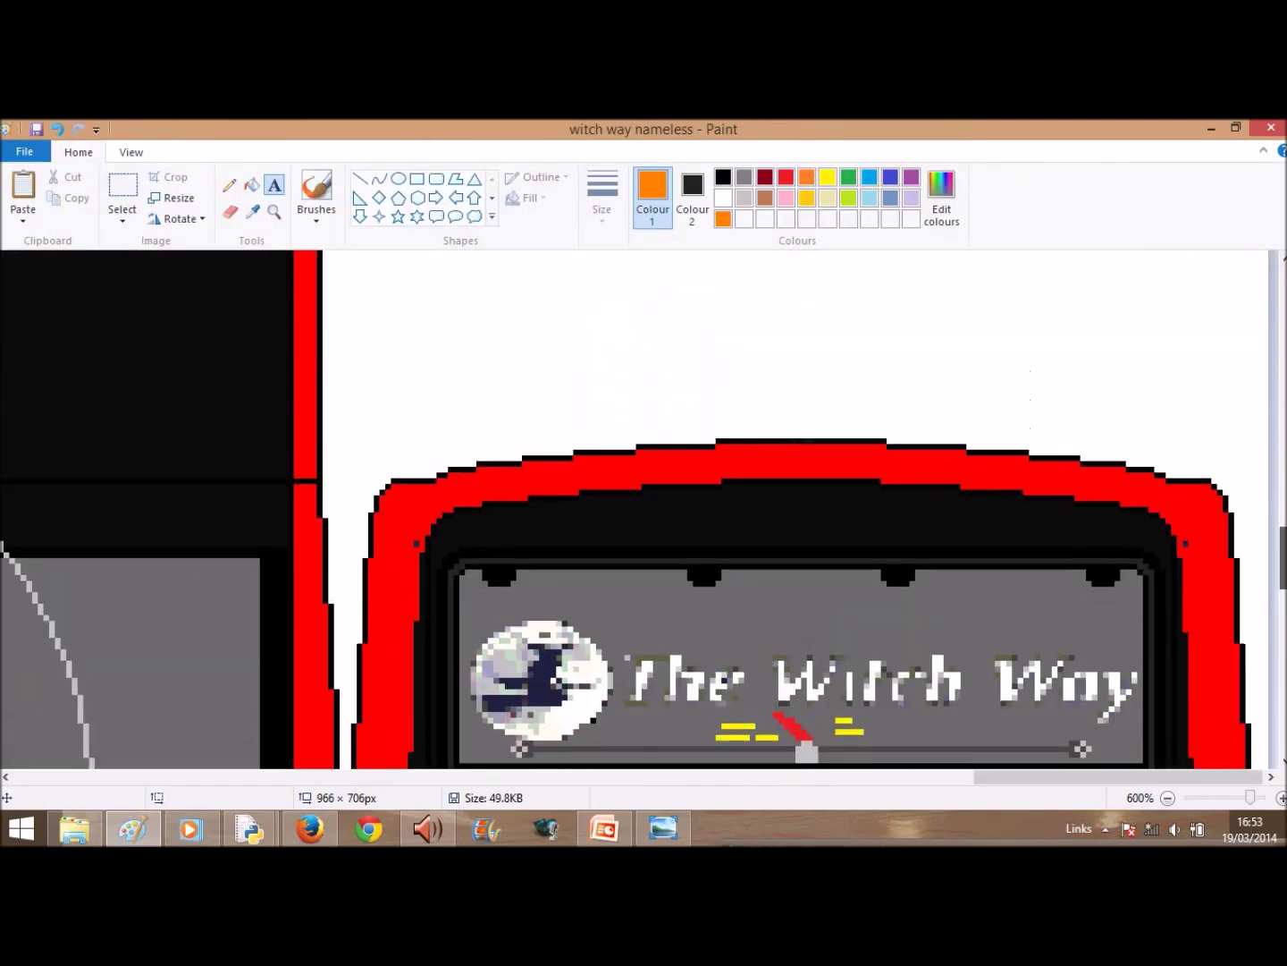
{"action": "scroll", "coordinate": [777, 510], "scroll_direction": "down", "scroll_amount": 4}
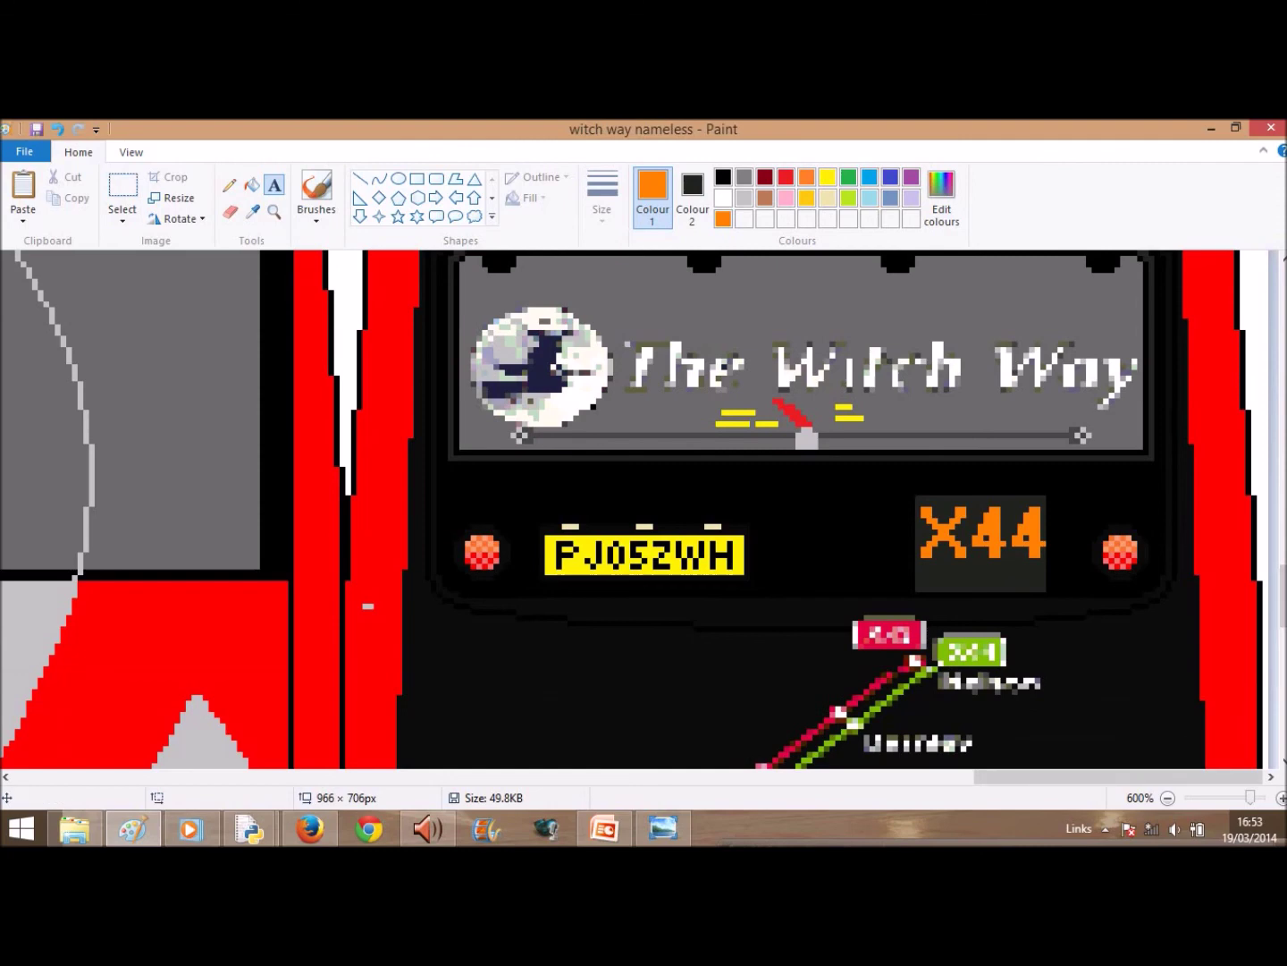
- Switch to The witch way.pptx in PowerPoint and start its slide show from the first slide
{"action": "left_click", "coordinate": [1211, 128]}
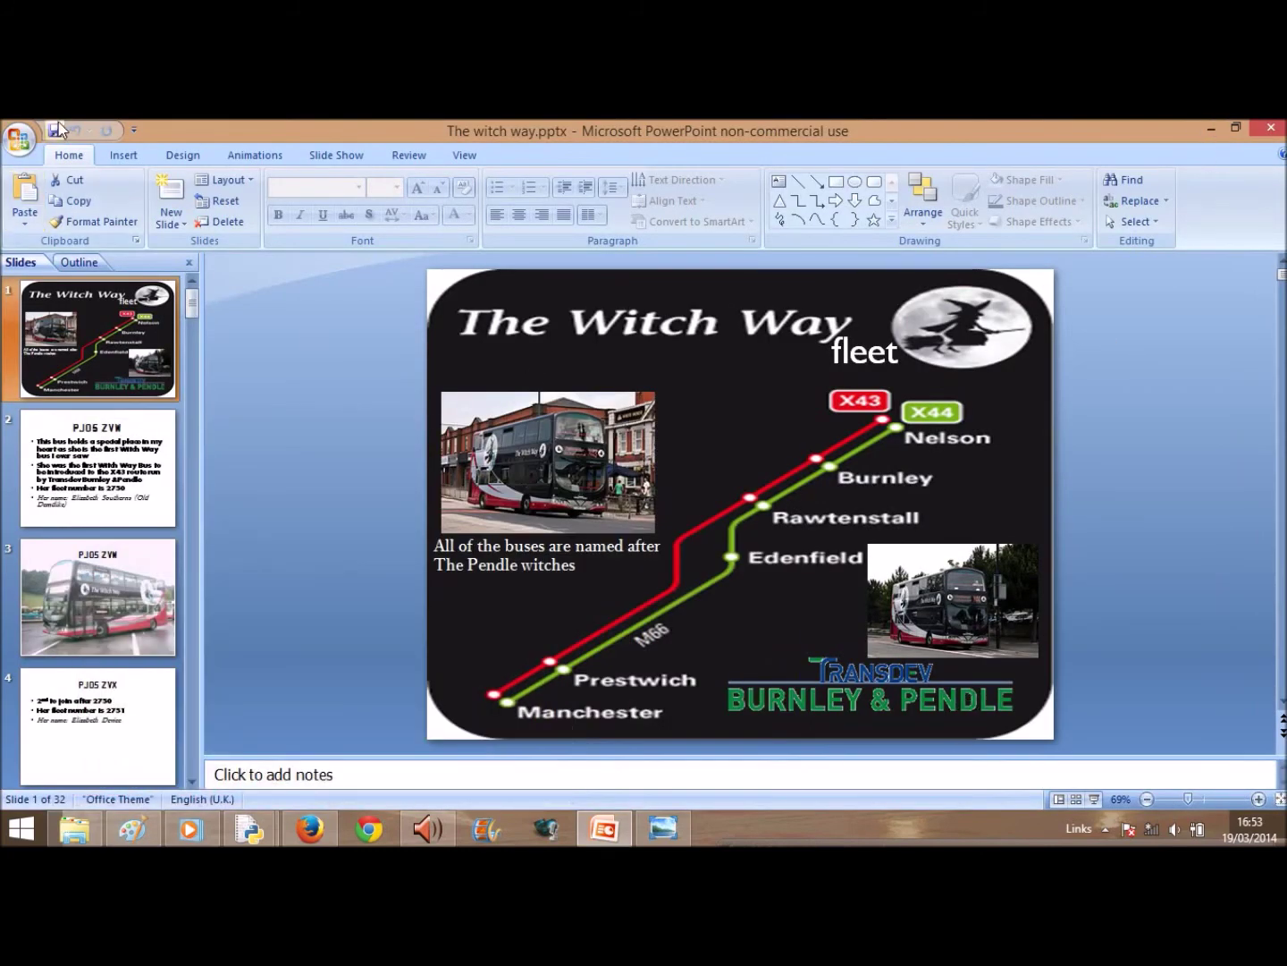
{"action": "left_click", "coordinate": [349, 156]}
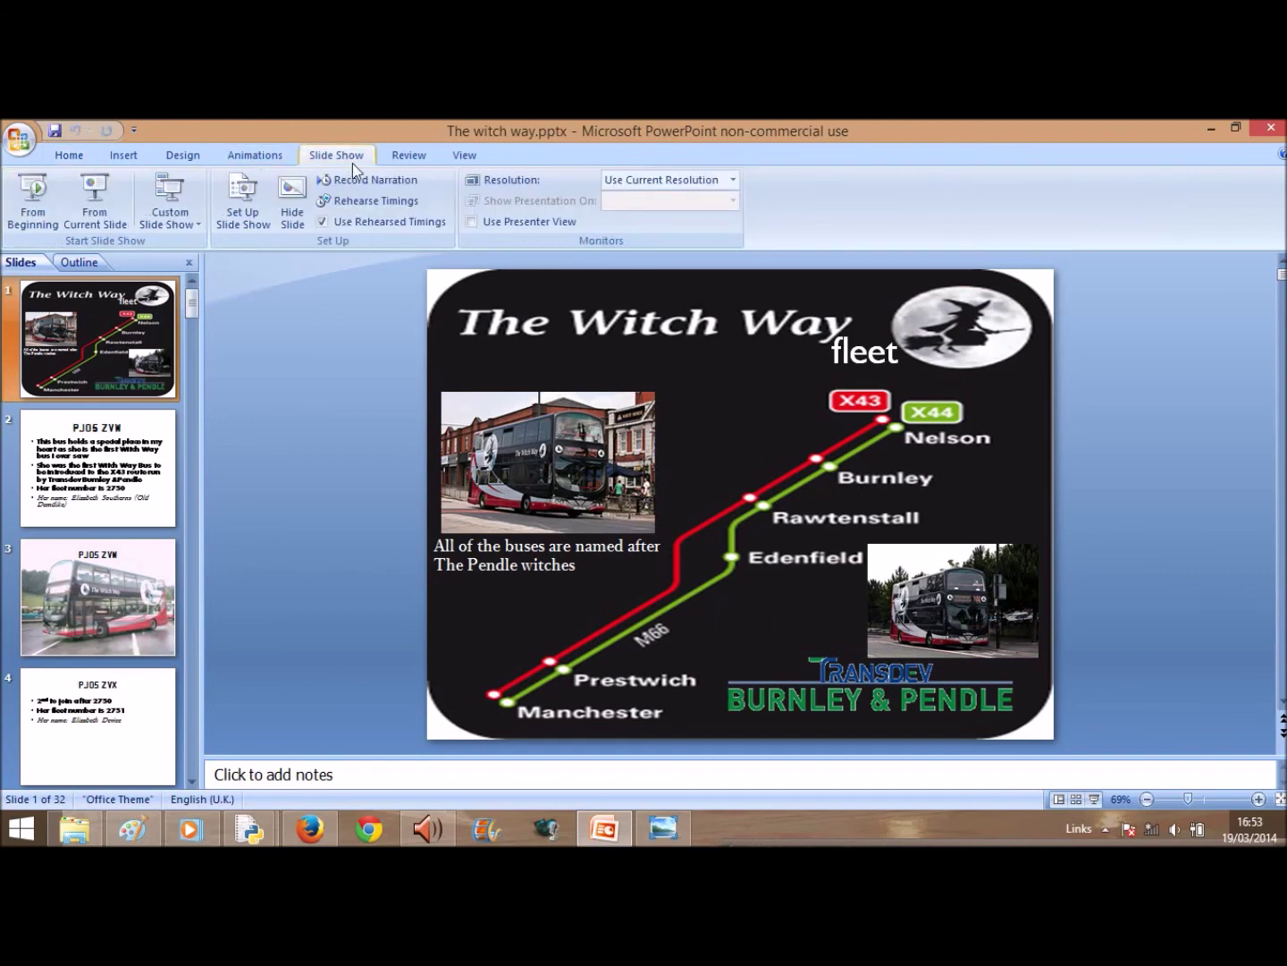
{"action": "left_click", "coordinate": [53, 190]}
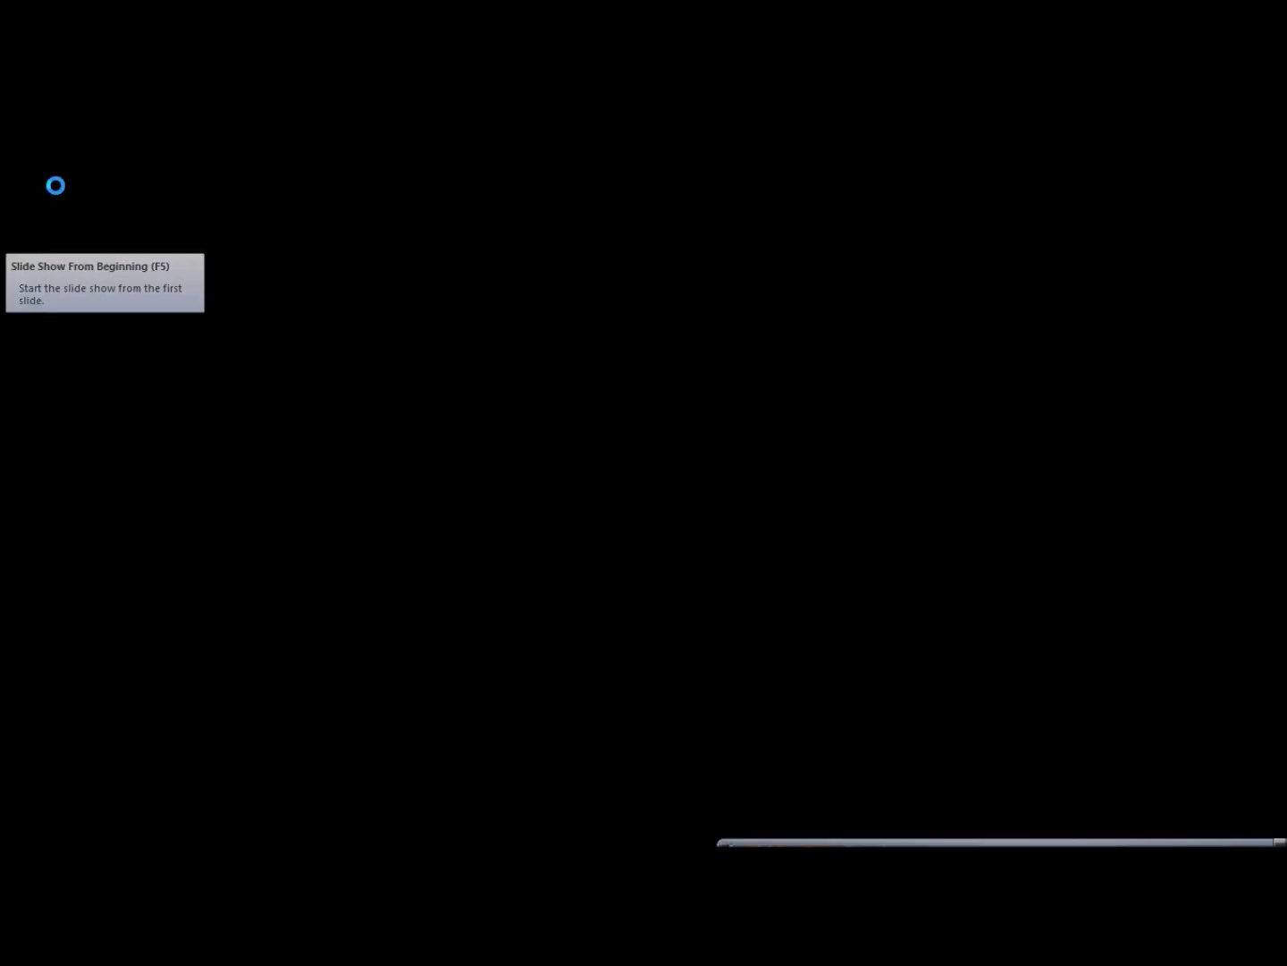